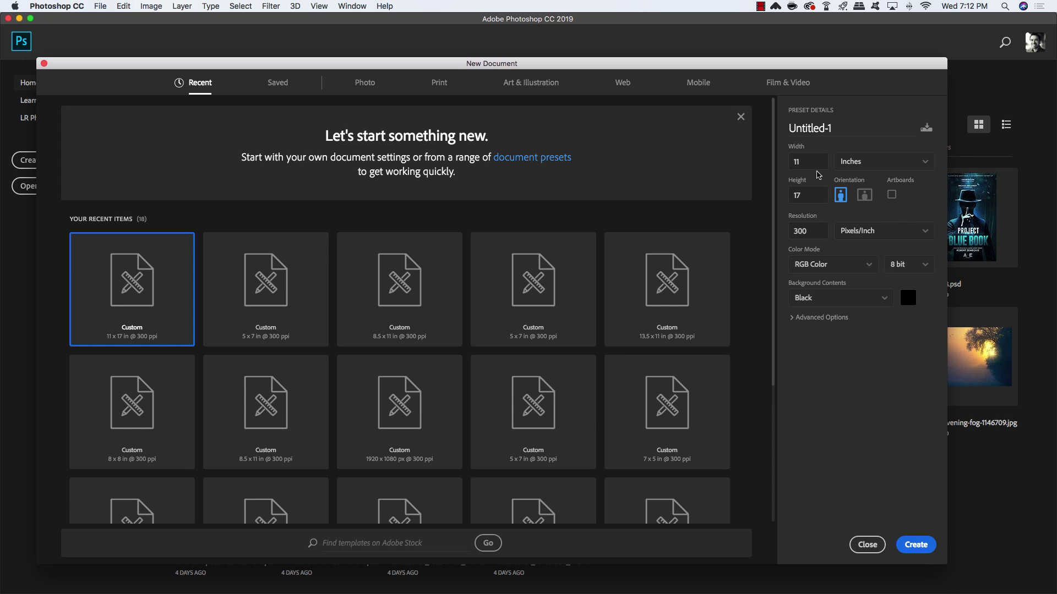
Create an 11 × 17 inch, 300 ppi RGB document with a black background, named radio-waves-retro-poster-design.
{"action": "left_click_drag", "start_coordinate": [795, 68], "coordinate": [795, 63]}
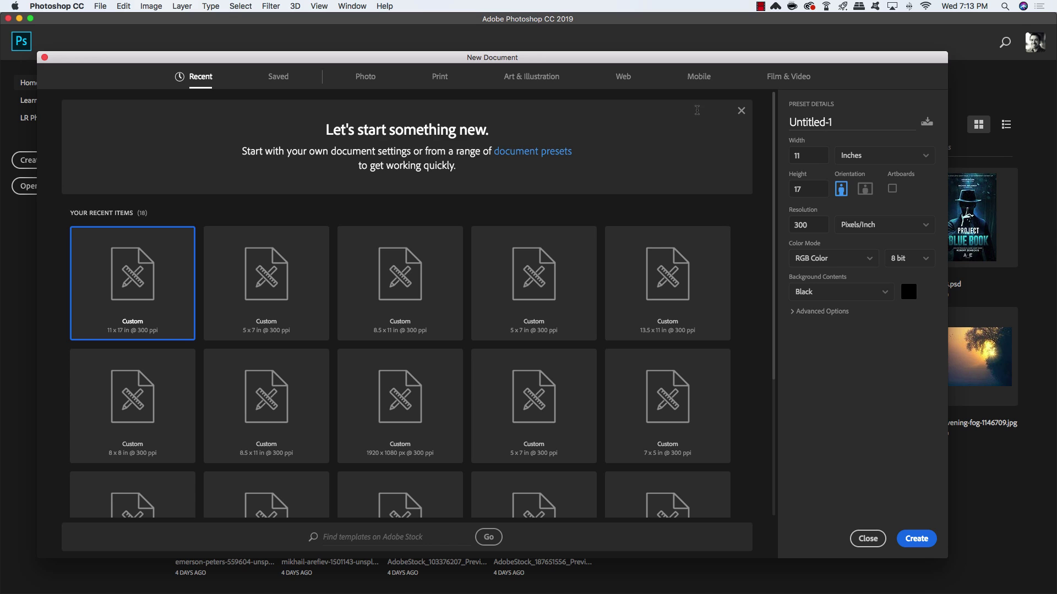
{"action": "left_click_drag", "start_coordinate": [837, 122], "coordinate": [719, 118]}
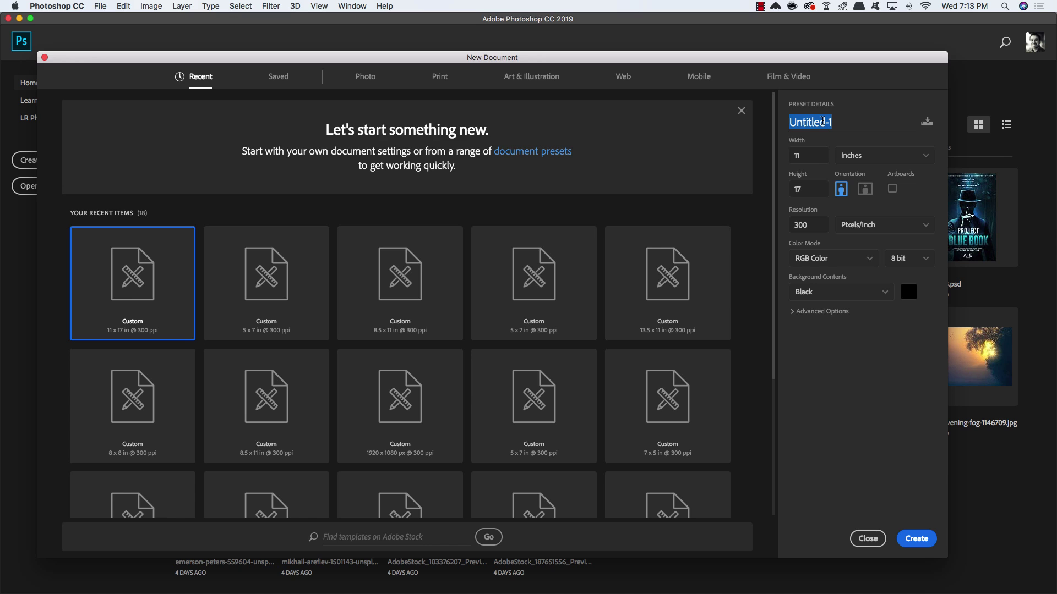
{"action": "type", "text": "radio-wav"}
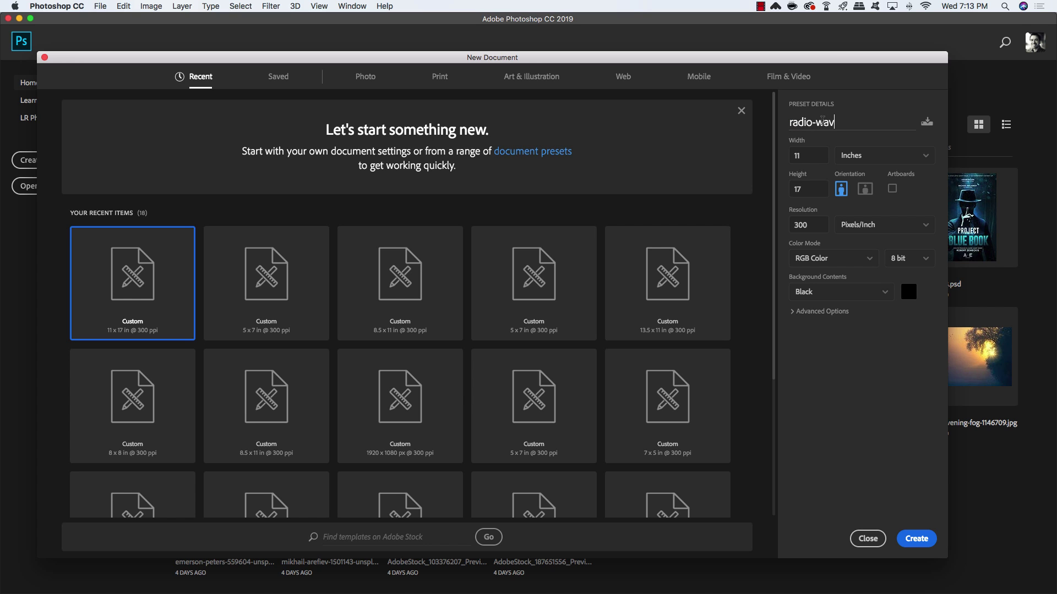
{"action": "type", "text": "es-retro-poster-design"}
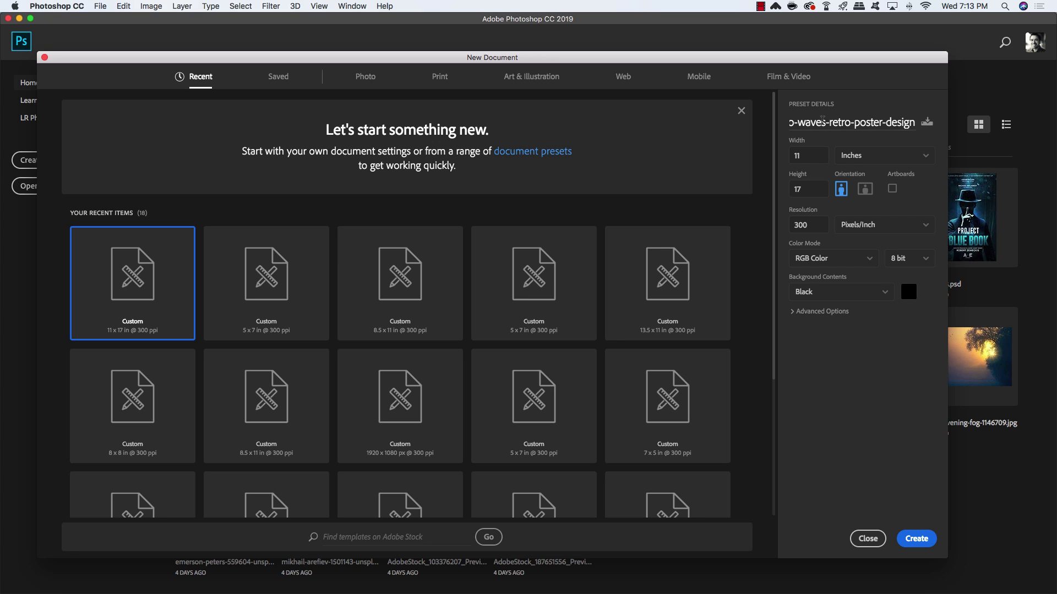
{"action": "left_click", "coordinate": [916, 539]}
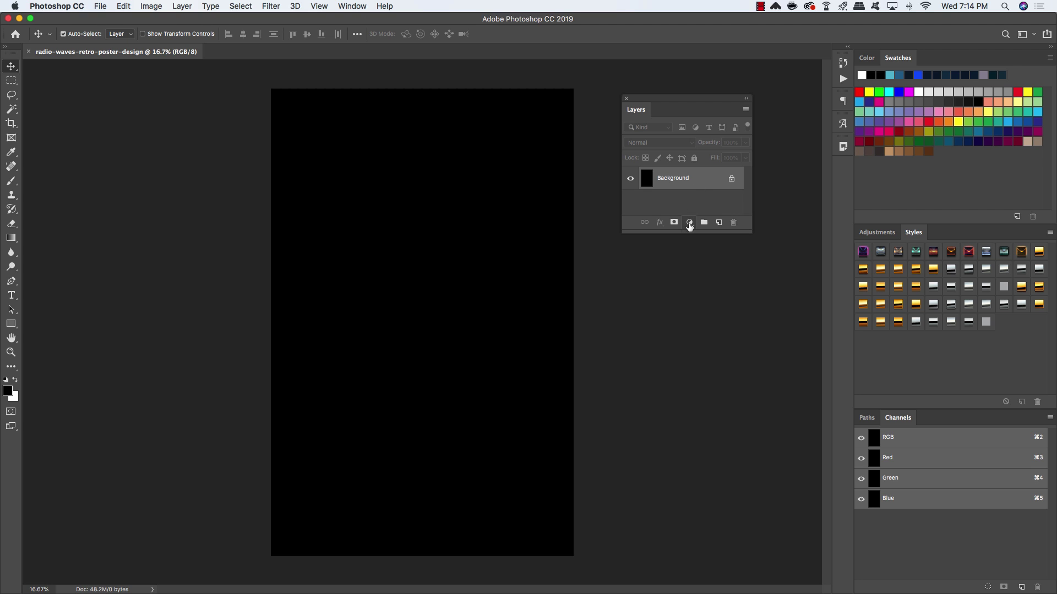
Add a black (000000) Solid Color fill layer and delete the original Background layer.
{"action": "left_click", "coordinate": [689, 222]}
{"action": "left_click", "coordinate": [696, 237]}
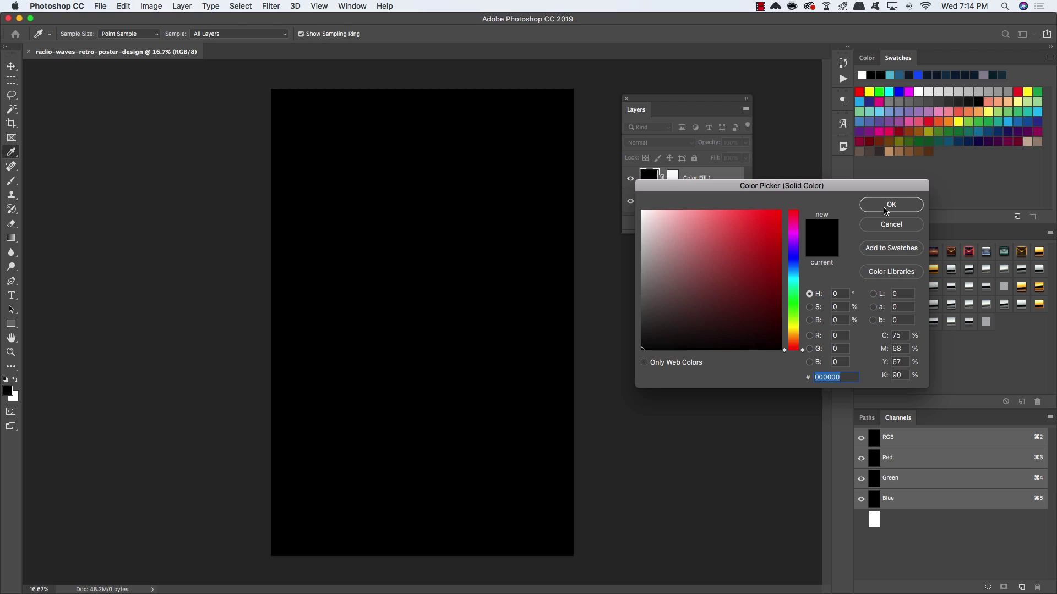
{"action": "key", "text": "Return"}
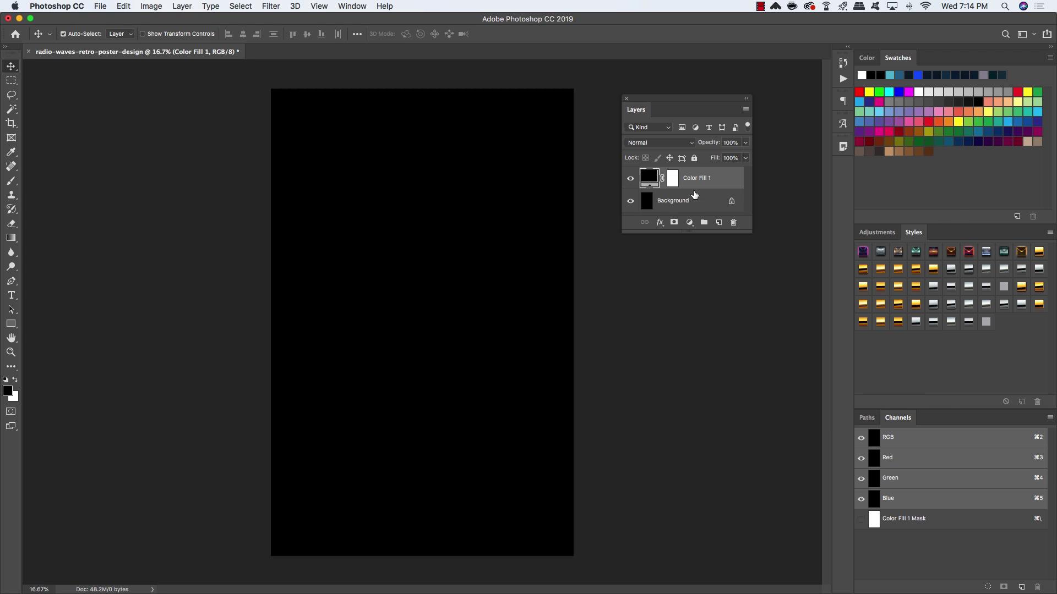
{"action": "left_click", "coordinate": [657, 207]}
{"action": "left_click_drag", "start_coordinate": [698, 202], "coordinate": [736, 224]}
Place the stock photo banter-snaps-771043-unsplash.jpg as an embedded image from the tutorial's resources.
{"action": "left_click", "coordinate": [101, 6]}
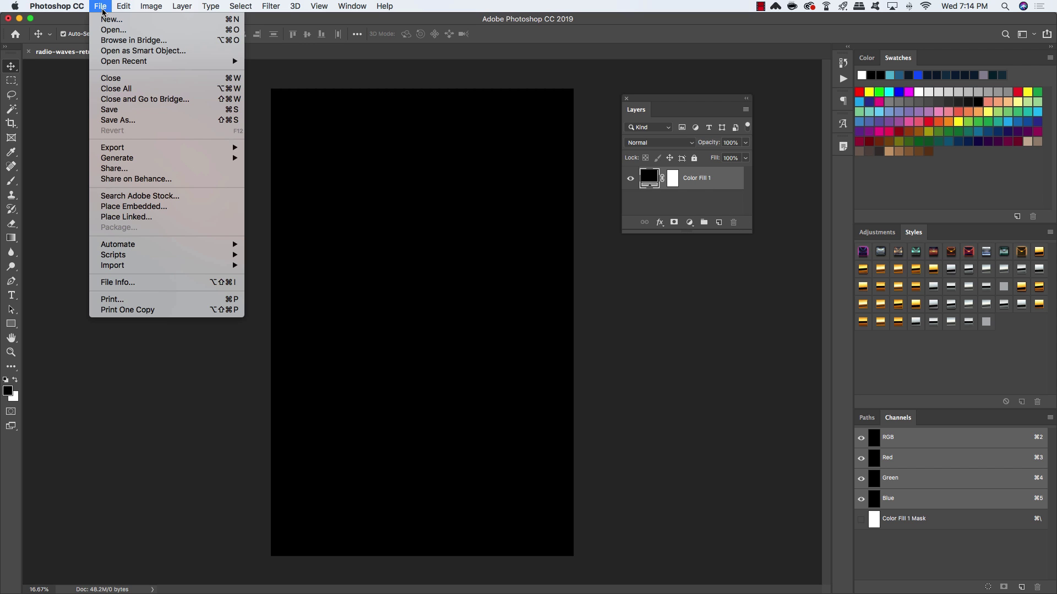
{"action": "left_click", "coordinate": [158, 206]}
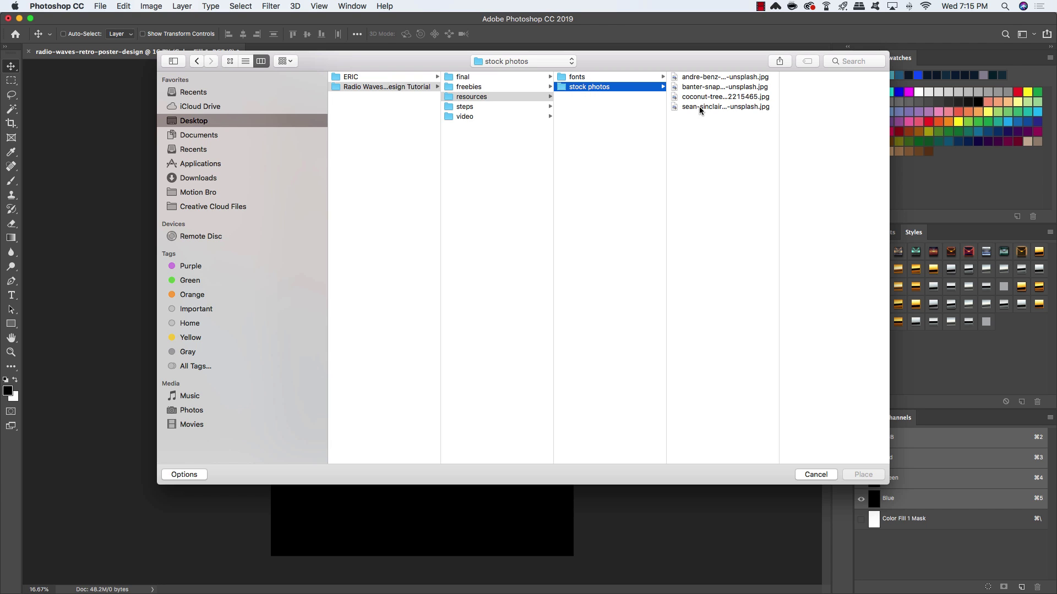
{"action": "left_click", "coordinate": [704, 79]}
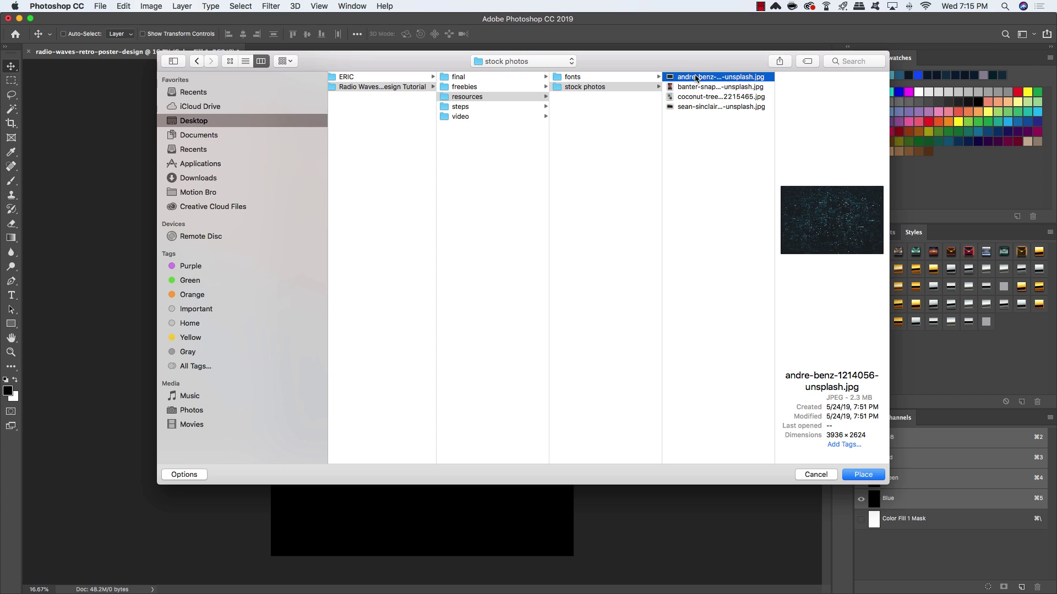
{"action": "key", "text": "Down"}
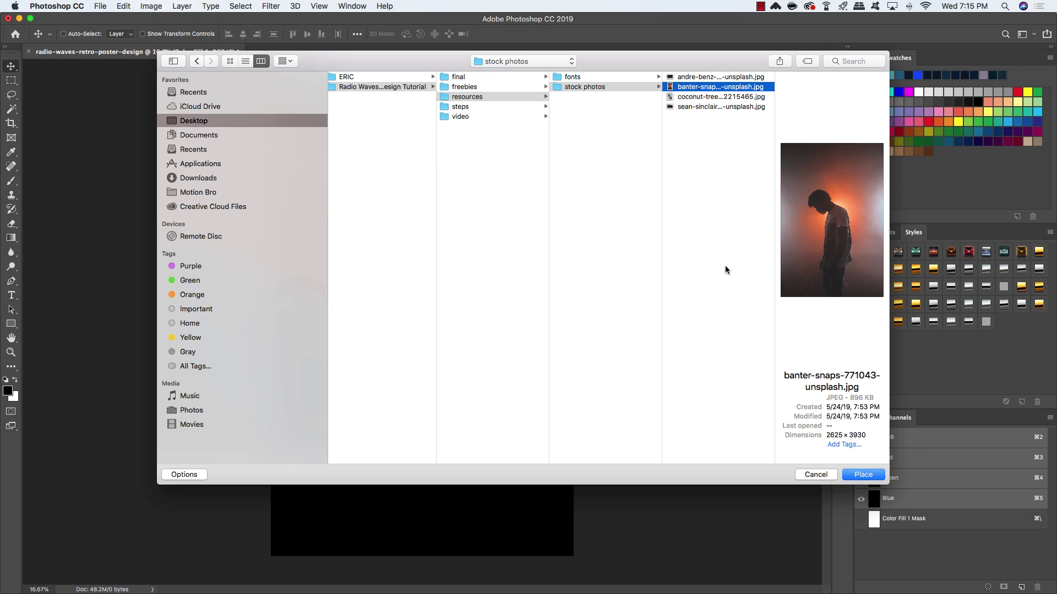
{"action": "key", "text": "Return"}
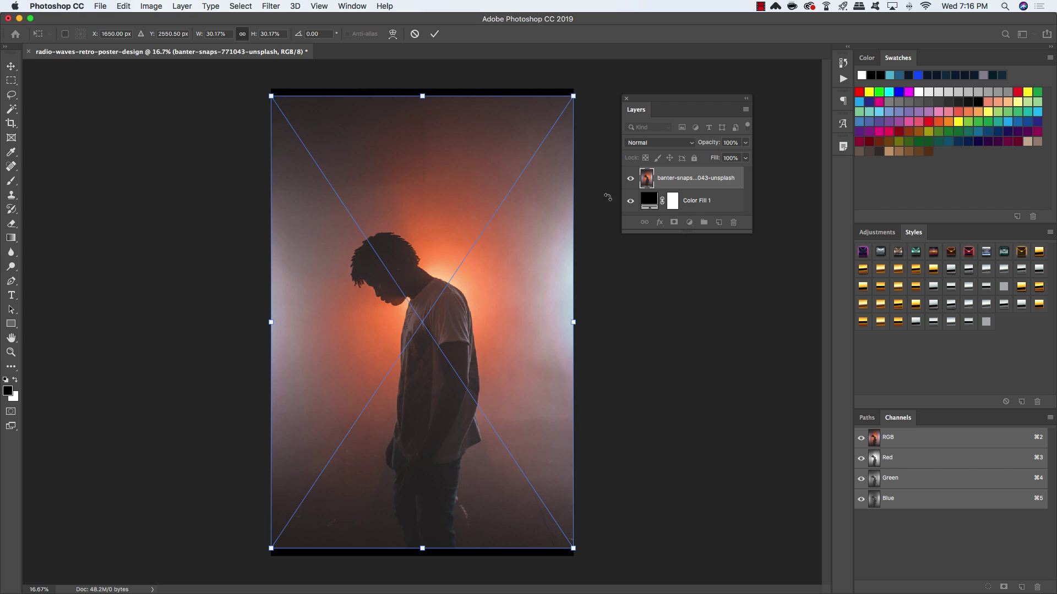
Scale the placed photo proportionally to about 49.6% and shift it upward so the man fills the poster.
{"action": "key", "text": "super+minus"}
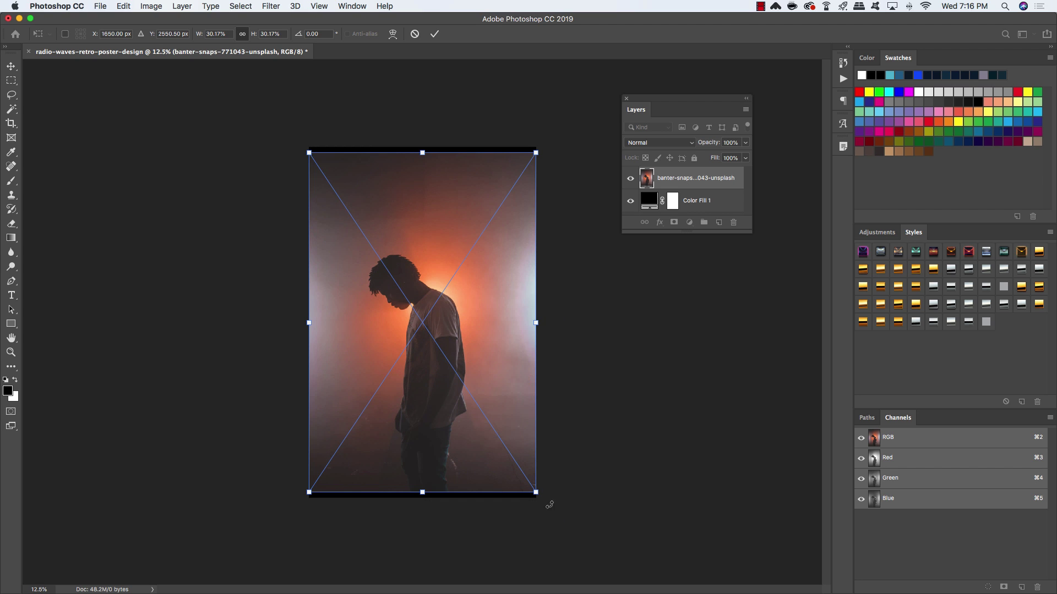
{"action": "left_click_drag", "start_coordinate": [536, 493], "coordinate": [607, 573]}
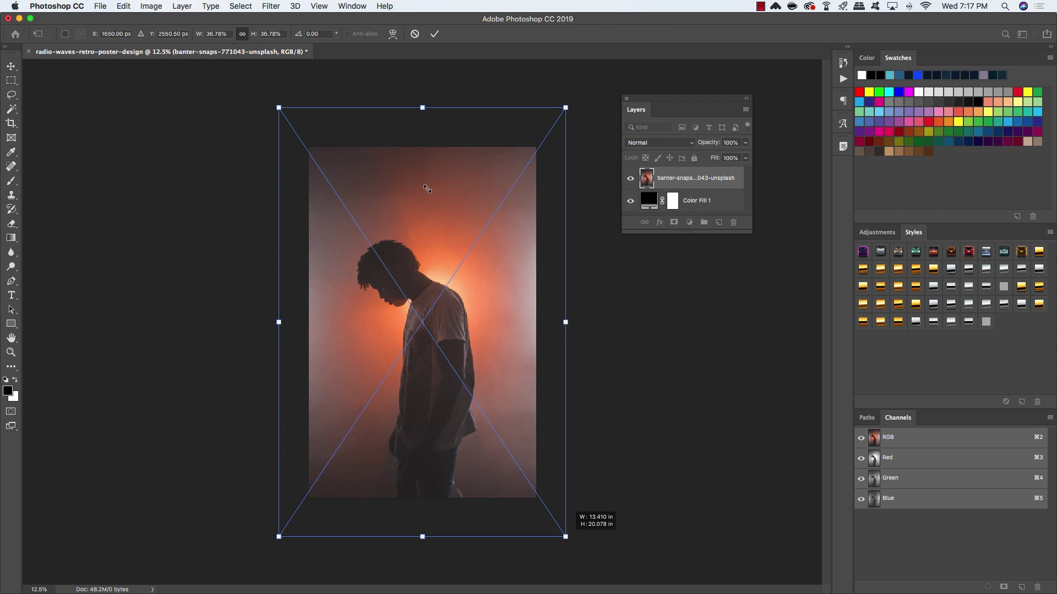
{"action": "left_click_drag", "start_coordinate": [483, 328], "coordinate": [482, 286]}
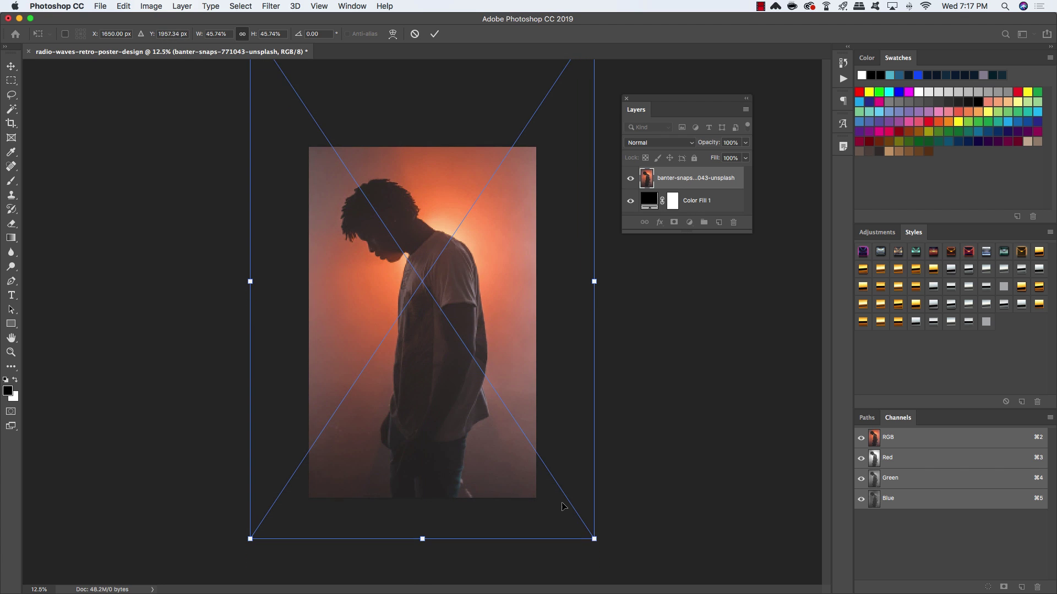
{"action": "left_click_drag", "start_coordinate": [594, 539], "coordinate": [615, 557]}
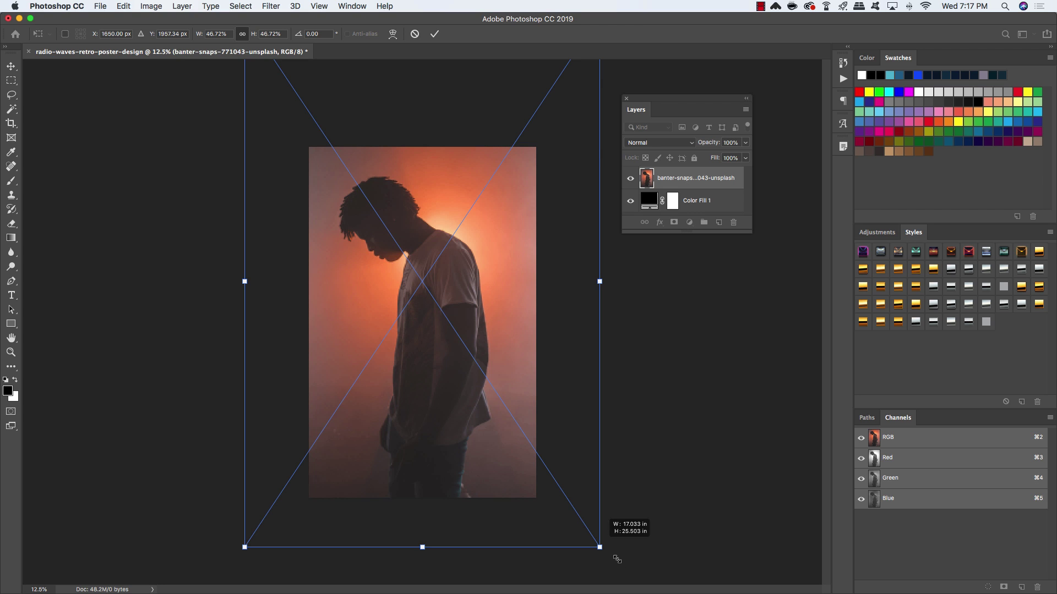
{"action": "left_click_drag", "start_coordinate": [614, 556], "coordinate": [623, 569]}
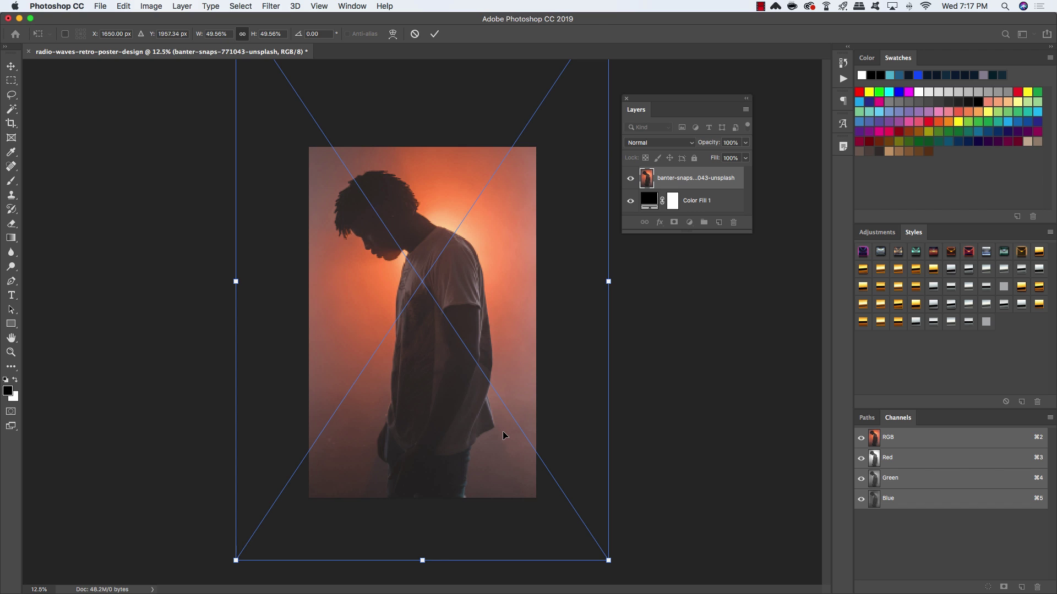
{"action": "key", "text": "Return"}
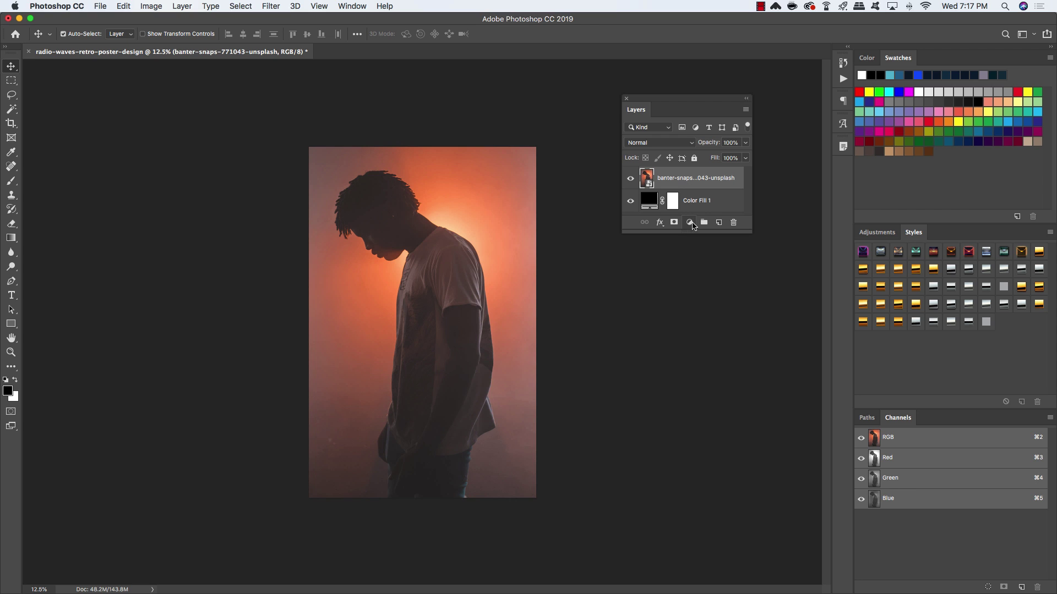
Add a Levels adjustment layer clipped to the photo and set its black input level to 34.
{"action": "left_click", "coordinate": [691, 222]}
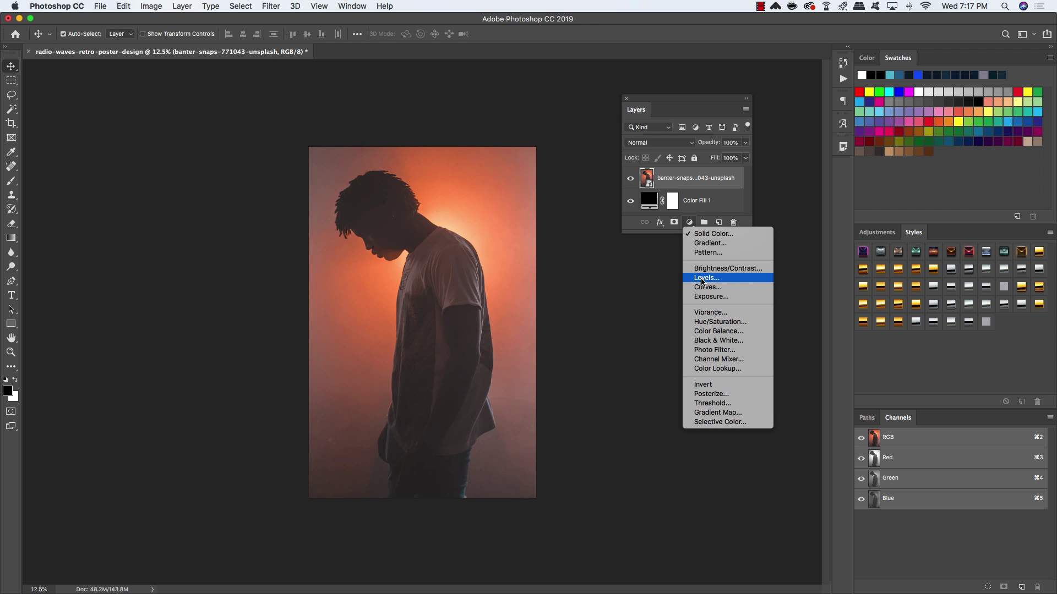
{"action": "left_click", "coordinate": [730, 279]}
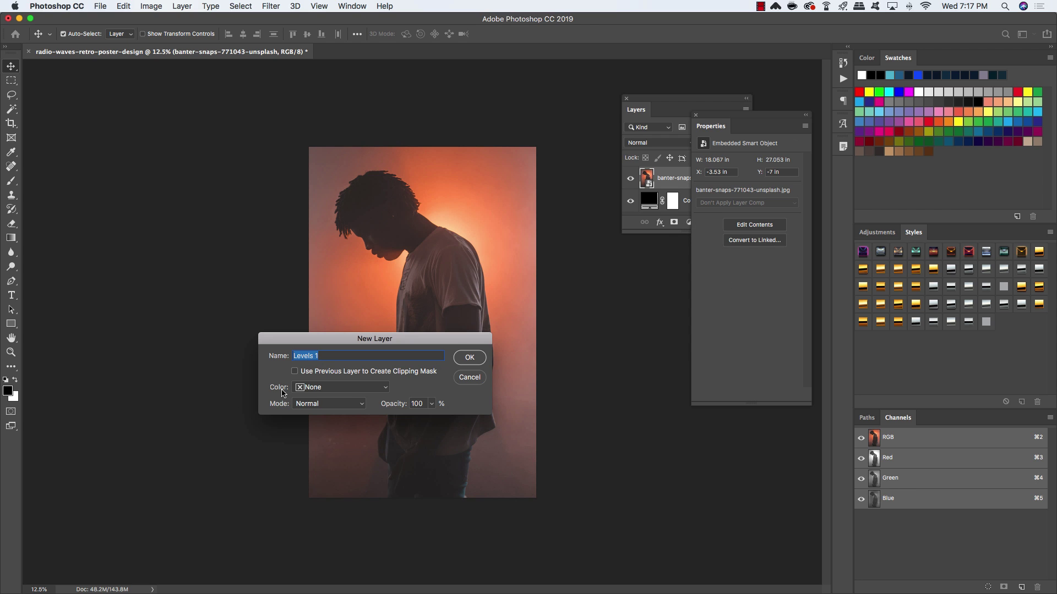
{"action": "left_click", "coordinate": [331, 372]}
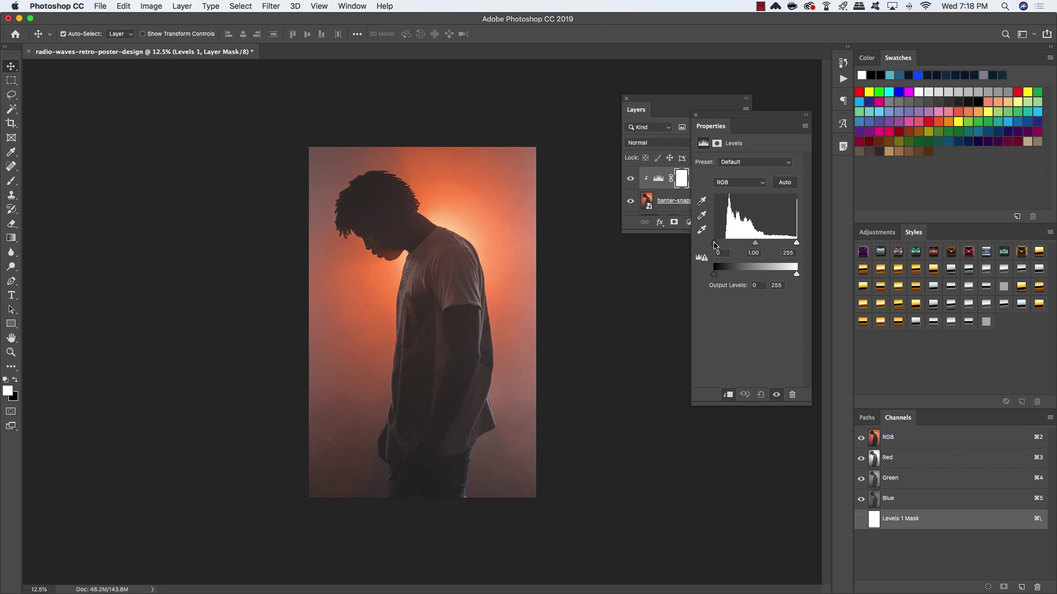
{"action": "left_click_drag", "start_coordinate": [714, 243], "coordinate": [718, 245]}
{"action": "left_click_drag", "start_coordinate": [719, 241], "coordinate": [724, 241]}
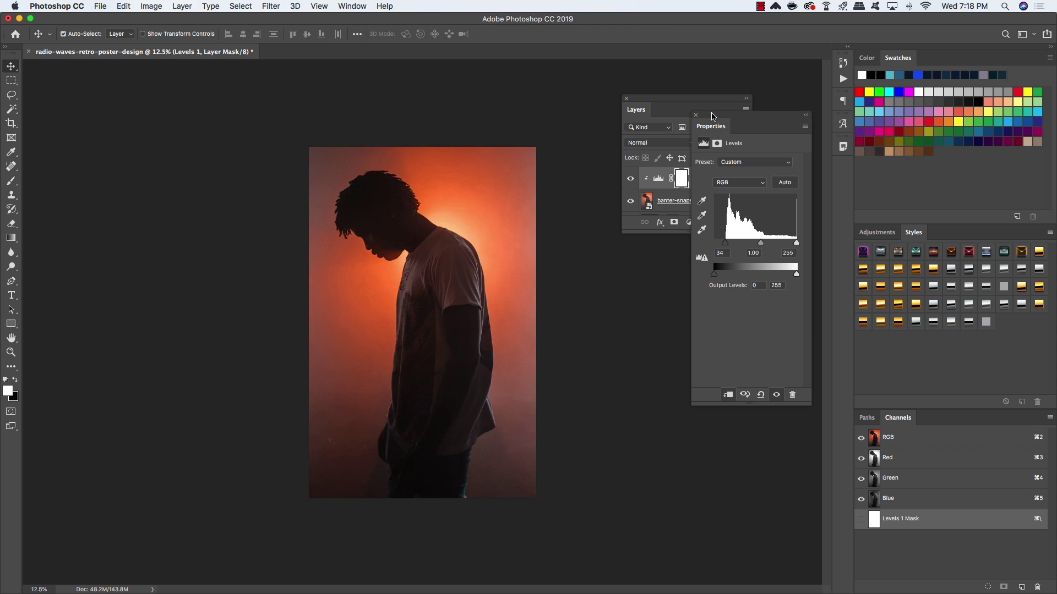
Compare the photo with and without the Levels adjustment.
{"action": "left_click_drag", "start_coordinate": [711, 116], "coordinate": [633, 261]}
{"action": "left_click", "coordinate": [630, 178]}
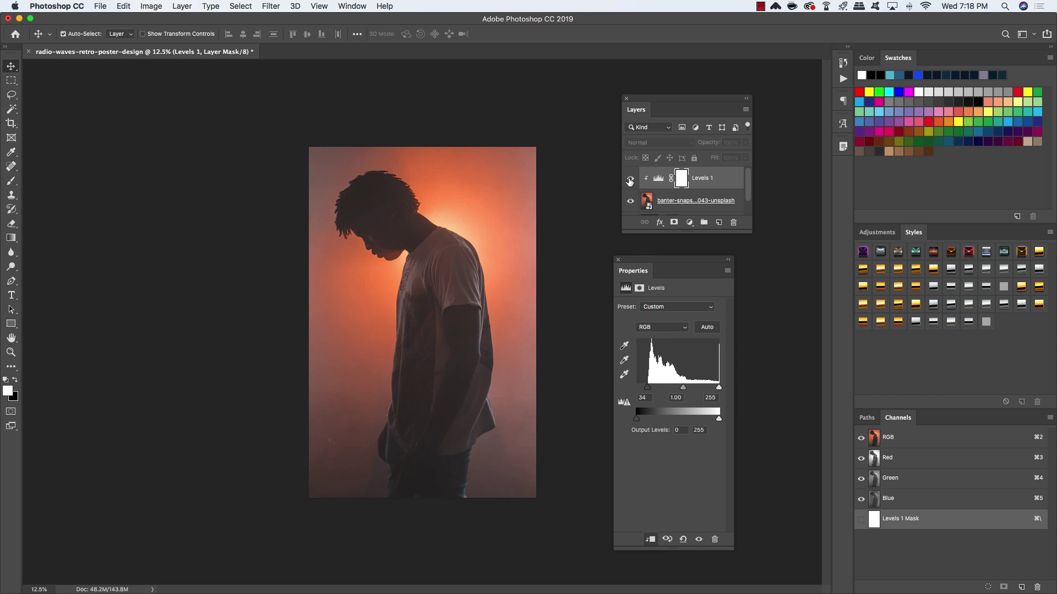
{"action": "left_click", "coordinate": [631, 178]}
{"action": "left_click", "coordinate": [630, 178]}
{"action": "left_click", "coordinate": [630, 178]}
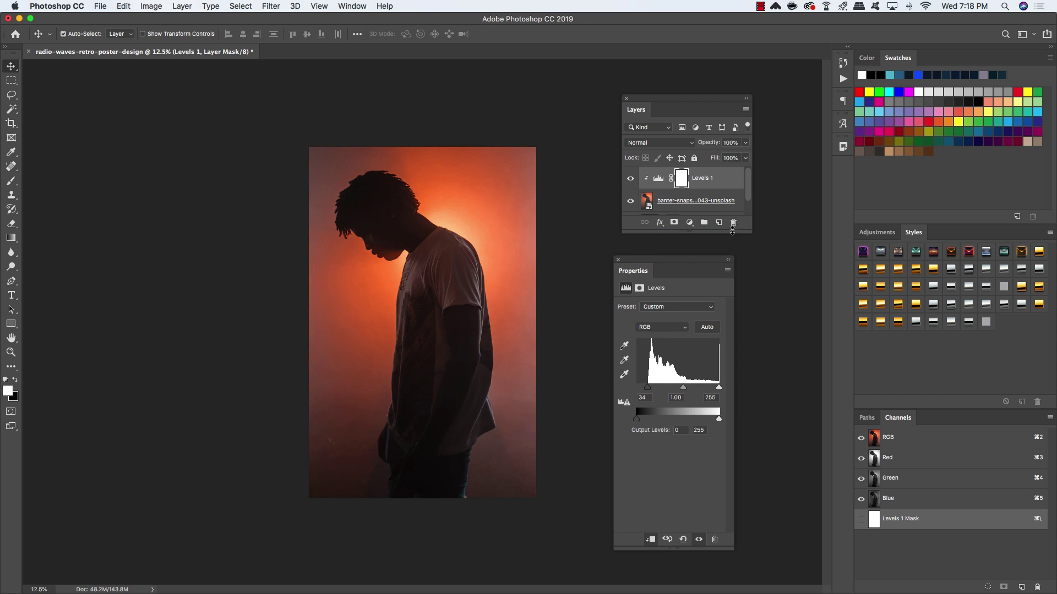
Dock the Layers panel beneath the Properties panel, place the pair beside the poster, and lengthen it.
{"action": "left_click_drag", "start_coordinate": [679, 264], "coordinate": [592, 164]}
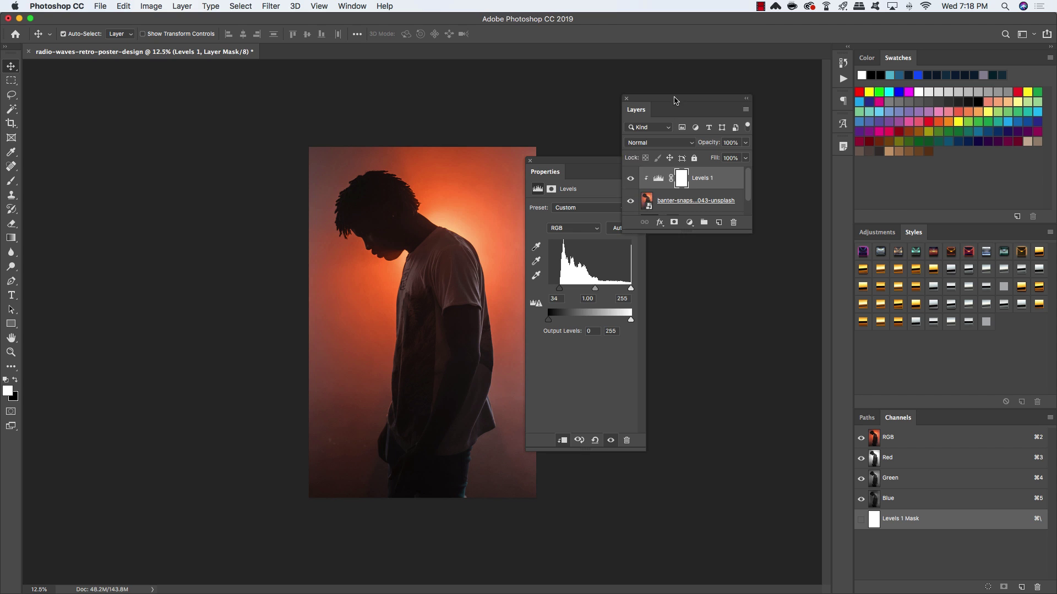
{"action": "left_click_drag", "start_coordinate": [675, 99], "coordinate": [552, 349]}
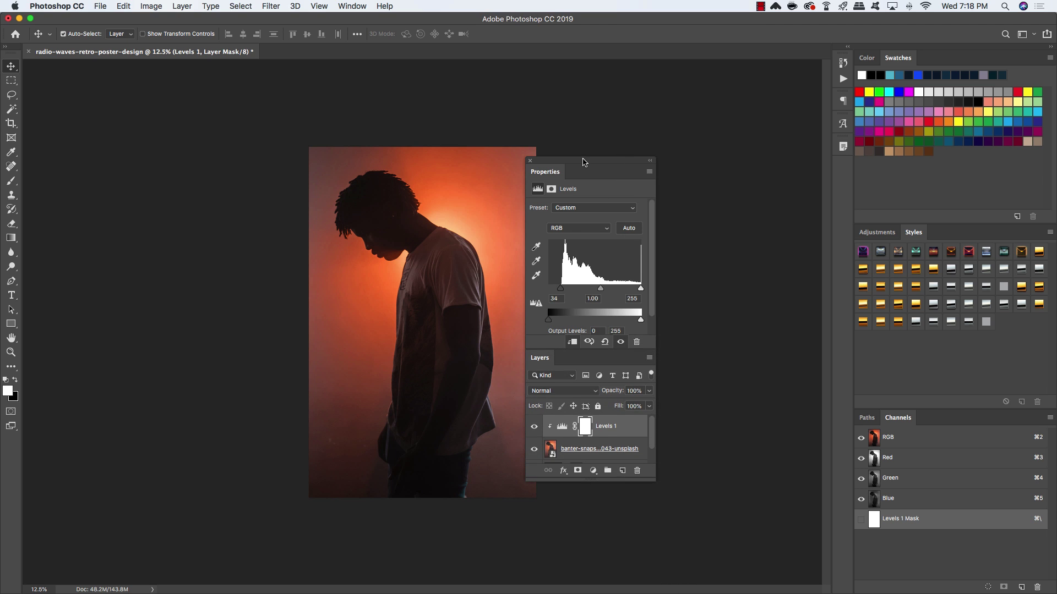
{"action": "left_click_drag", "start_coordinate": [582, 161], "coordinate": [651, 119]}
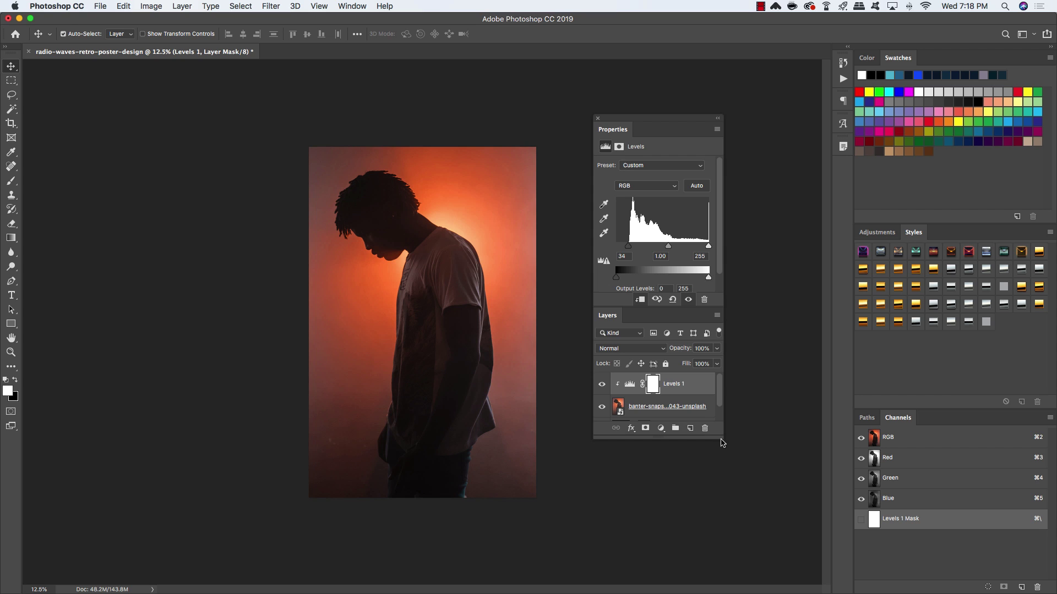
{"action": "left_click_drag", "start_coordinate": [723, 439], "coordinate": [725, 487]}
Add a clipped Hue/Saturation adjustment directly above the photo layer with Hue -75 and Saturation +8.
{"action": "left_click", "coordinate": [668, 412]}
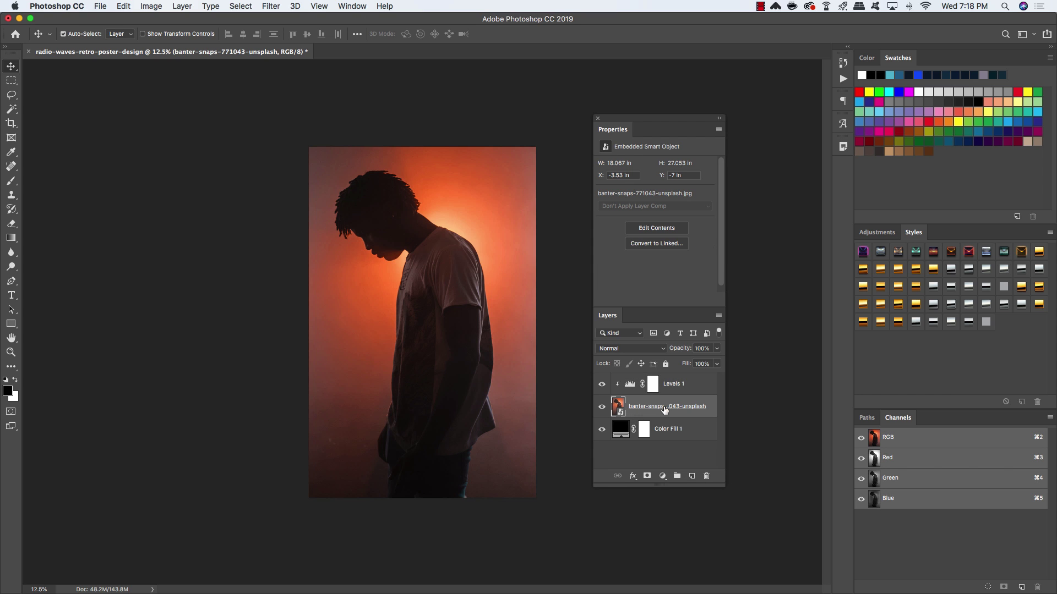
{"action": "left_click", "coordinate": [663, 476]}
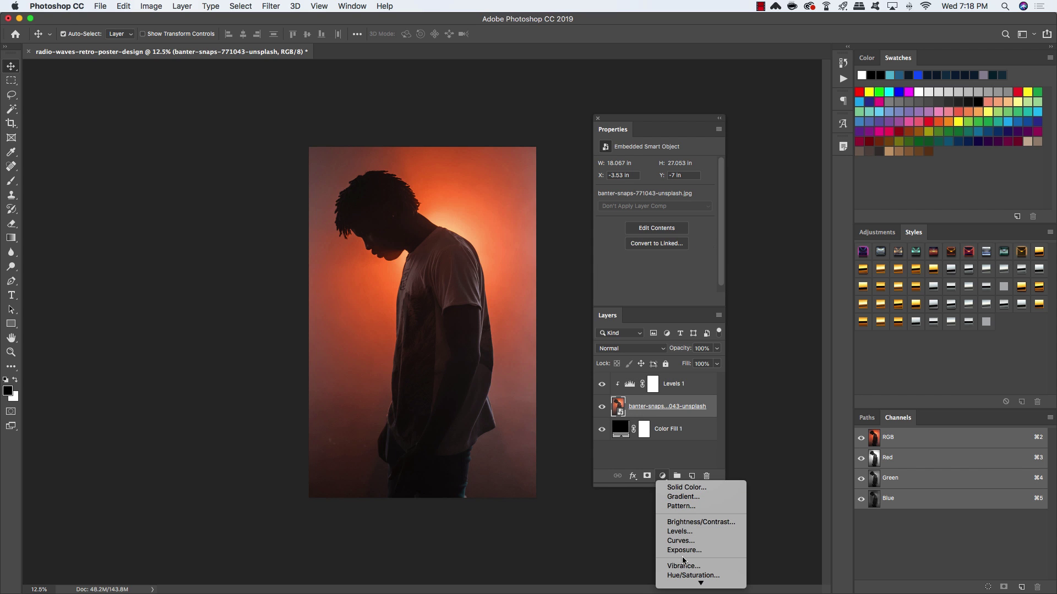
{"action": "left_click", "coordinate": [724, 576]}
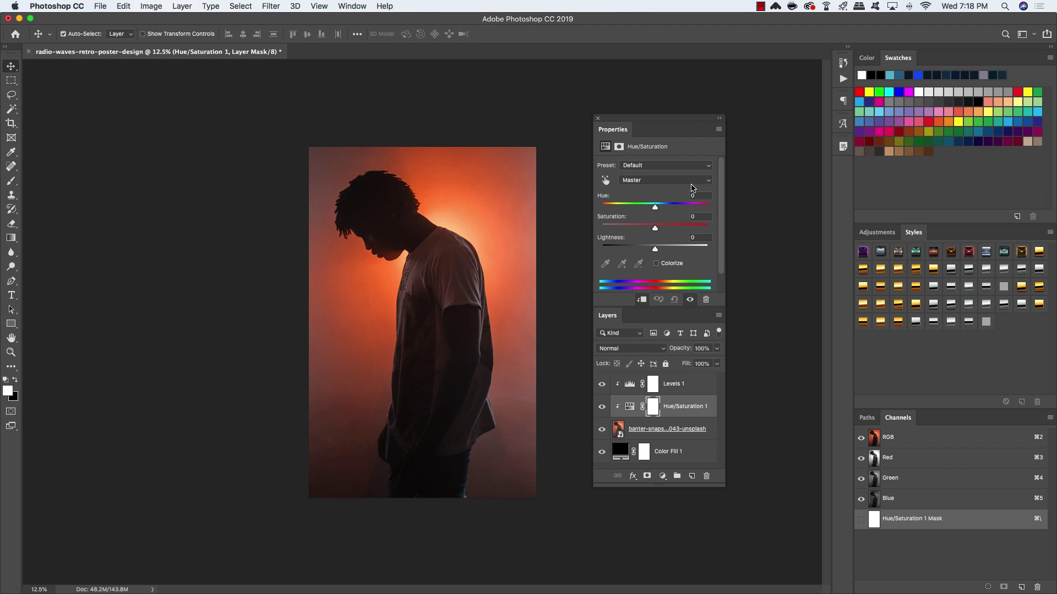
{"action": "mouse_move", "coordinate": [654, 208]}
{"action": "left_mouse_down"}
{"action": "mouse_move", "coordinate": [624, 209]}
{"action": "mouse_move", "coordinate": [658, 228]}
{"action": "left_mouse_up"}
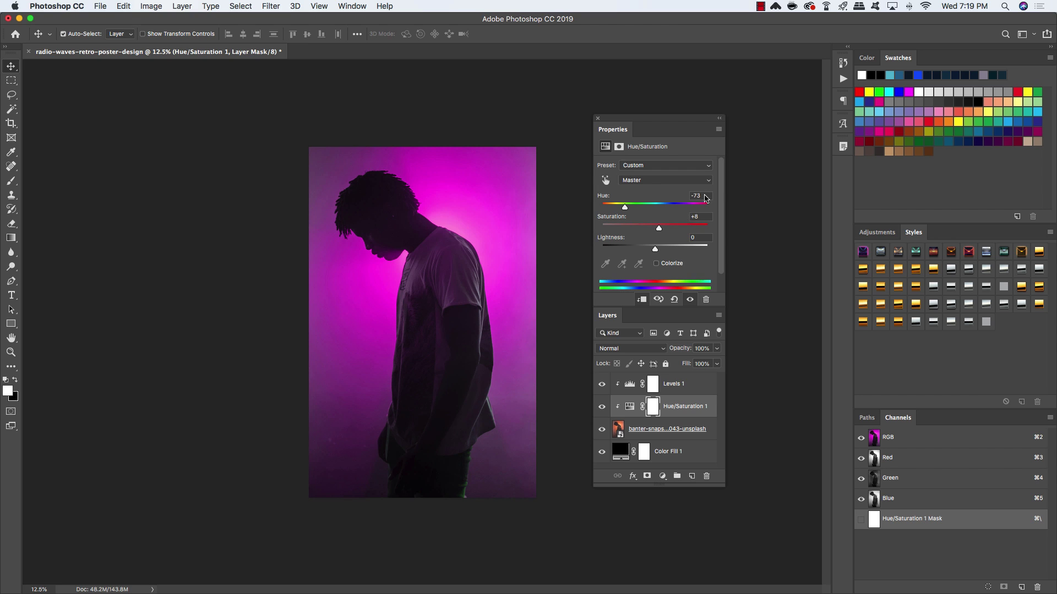
{"action": "left_click", "coordinate": [705, 196]}
{"action": "type", "text": "-"}
Compare the photo with and without the Hue/Saturation adjustment.
{"action": "left_click", "coordinate": [602, 406]}
{"action": "left_click", "coordinate": [601, 407]}
{"action": "left_click", "coordinate": [601, 406]}
{"action": "left_click", "coordinate": [601, 406]}
{"action": "left_click", "coordinate": [601, 406]}
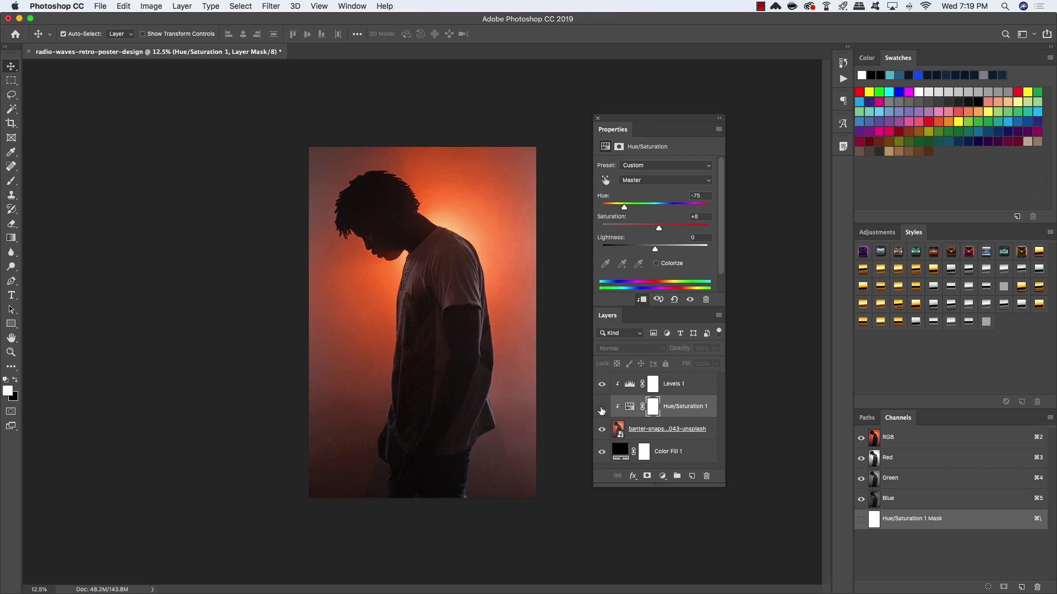
{"action": "left_click", "coordinate": [602, 407]}
{"action": "left_click", "coordinate": [602, 409]}
{"action": "left_click", "coordinate": [602, 408]}
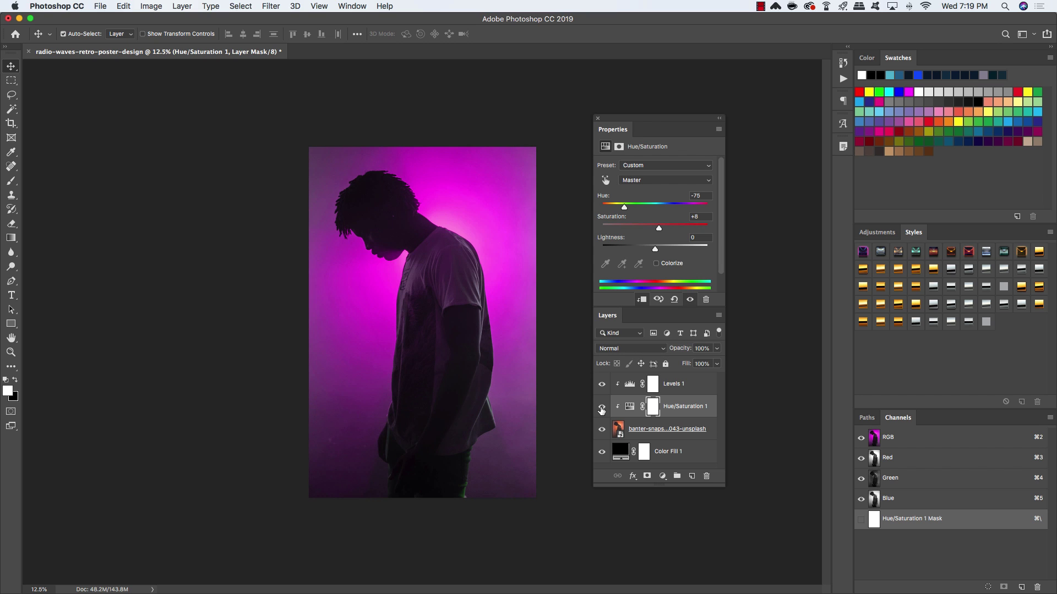
Group the Levels 1, Hue/Saturation 1 and man photo layers, and name the group MAN.
{"action": "left_click", "coordinate": [689, 385]}
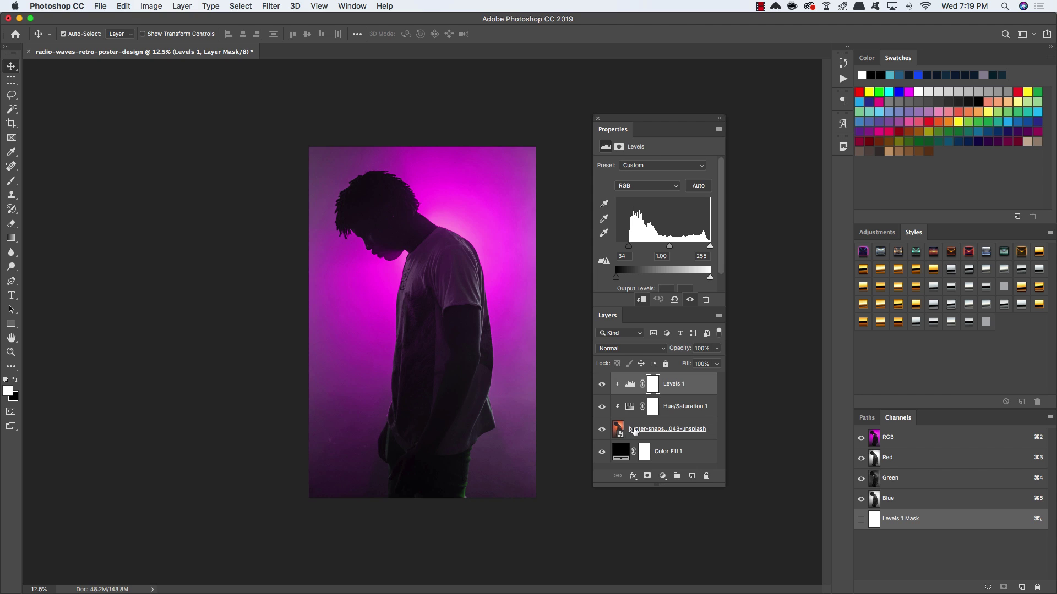
{"action": "left_click", "coordinate": [690, 431], "text": "shift"}
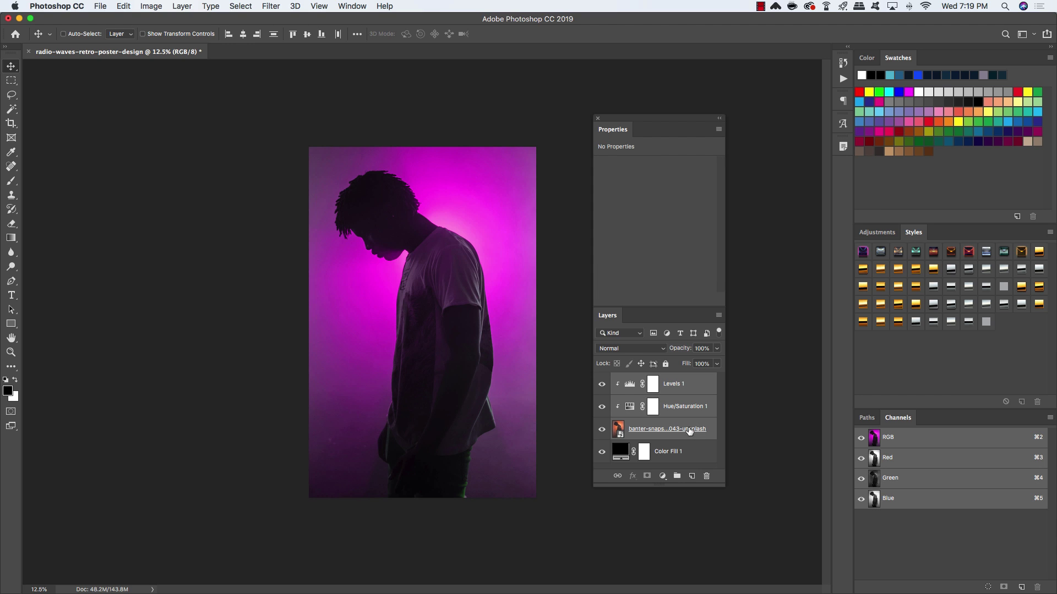
{"action": "key", "text": "super+g"}
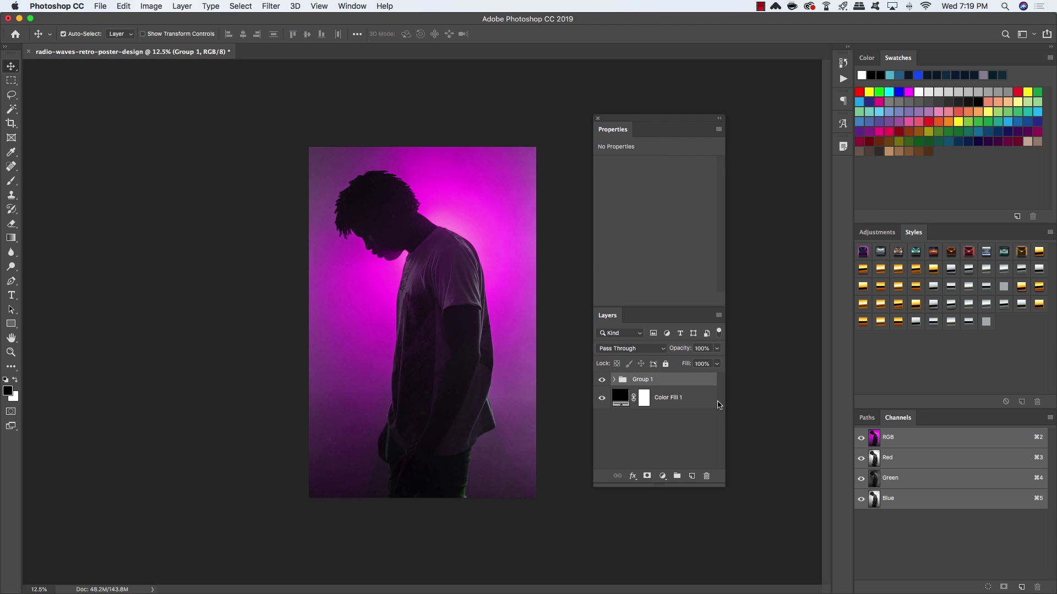
{"action": "type", "text": "MAN"}
{"action": "key", "text": "Return"}
Put the Color Fill 1 layer into its own group named BG and collapse it.
{"action": "left_click", "coordinate": [697, 395]}
{"action": "key", "text": "super+g"}
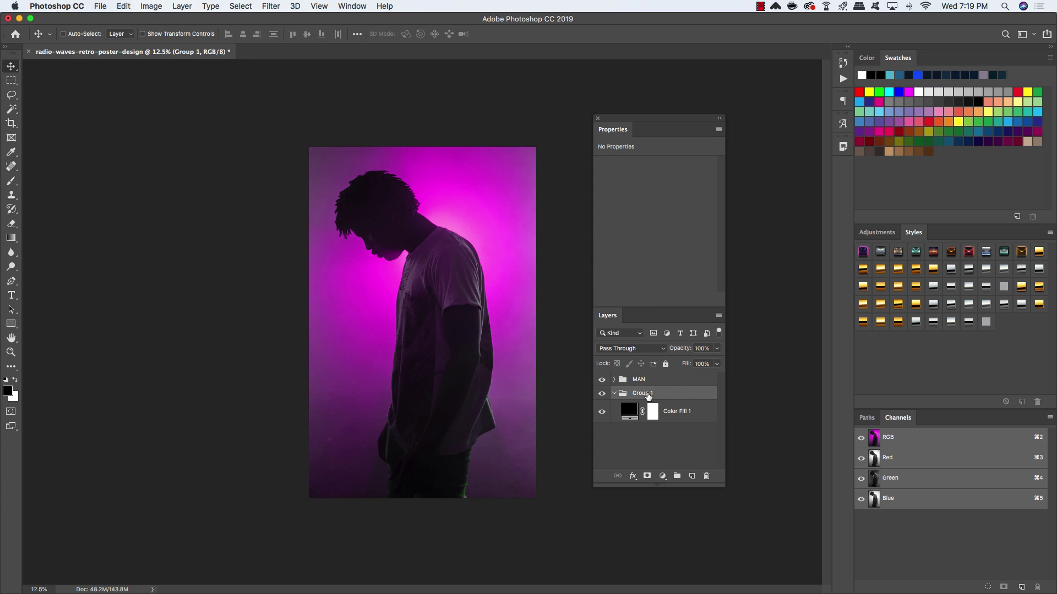
{"action": "double_click", "coordinate": [642, 393]}
{"action": "type", "text": "BG"}
{"action": "key", "text": "Return"}
{"action": "left_click", "coordinate": [613, 393]}
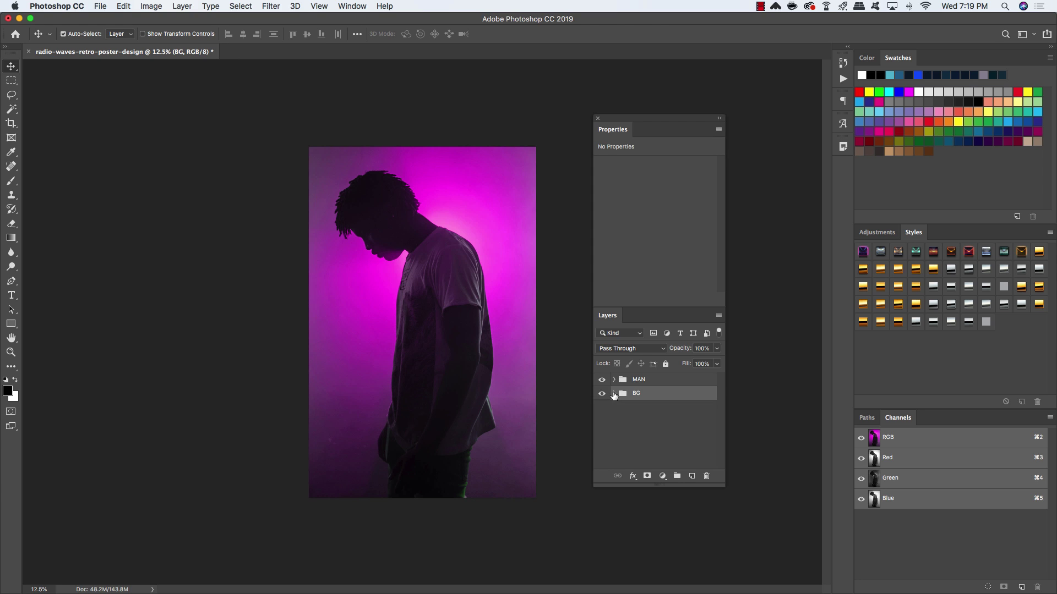
Mask the MAN group and fade its edges with a reversed black-to-transparent radial gradient running from the man's torso past the poster's upper-left corner.
{"action": "left_click", "coordinate": [655, 383]}
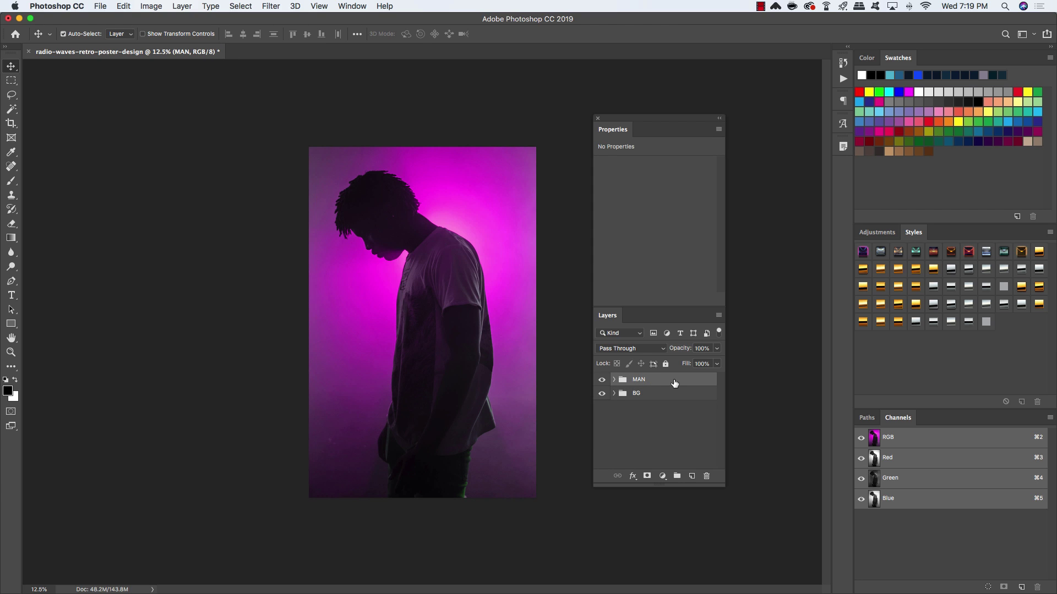
{"action": "left_click", "coordinate": [648, 476]}
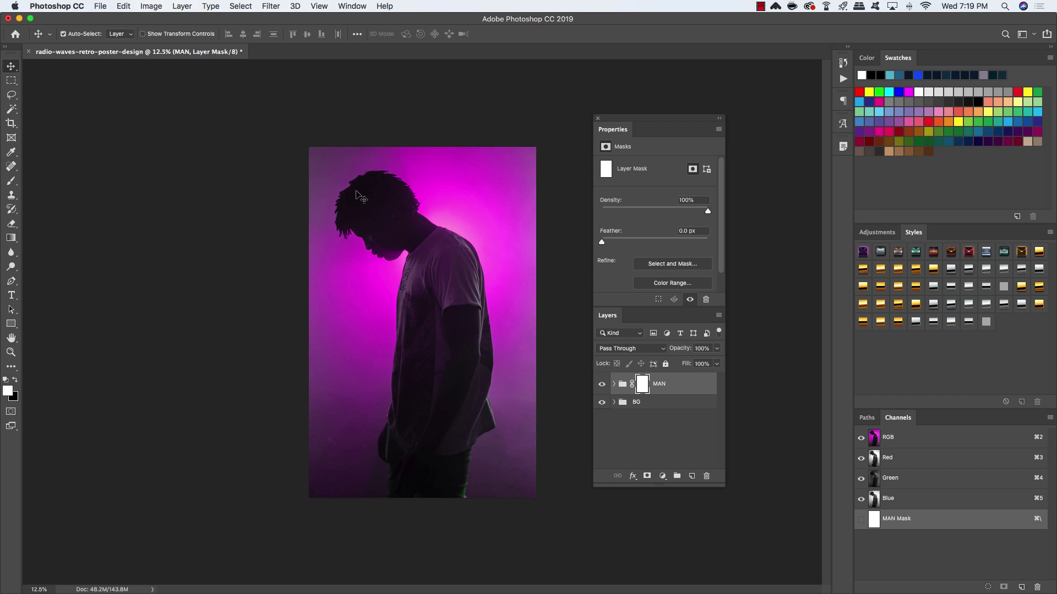
{"action": "key", "text": "g"}
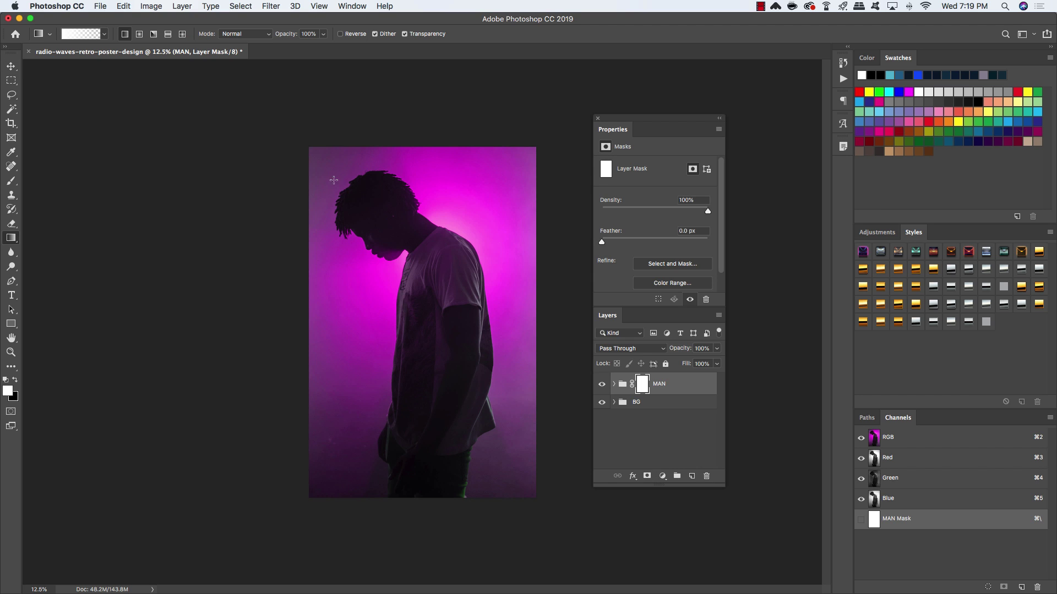
{"action": "left_click", "coordinate": [141, 35]}
{"action": "left_click", "coordinate": [340, 34]}
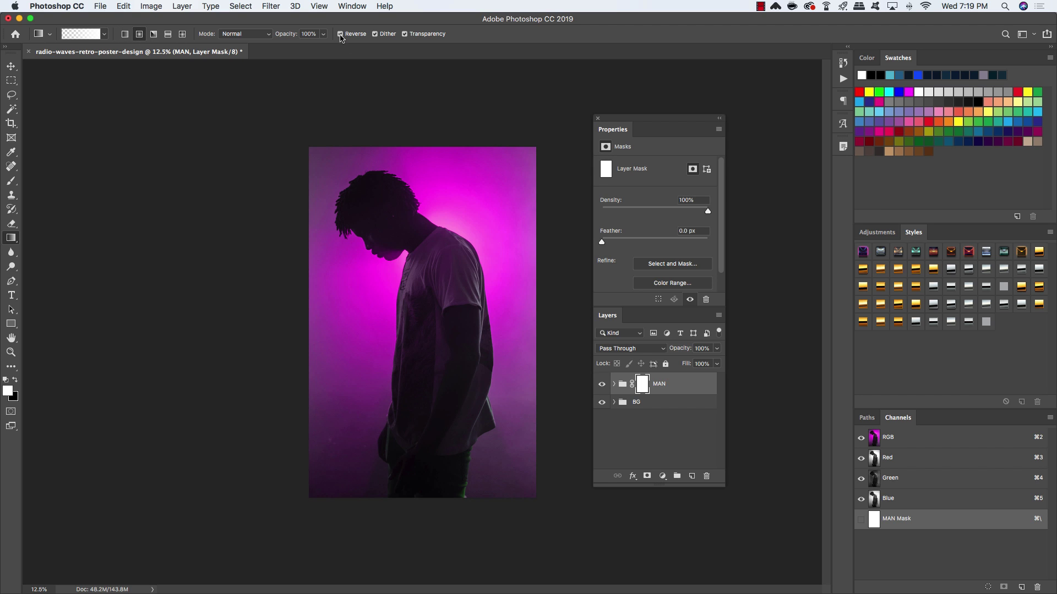
{"action": "key", "text": "x"}
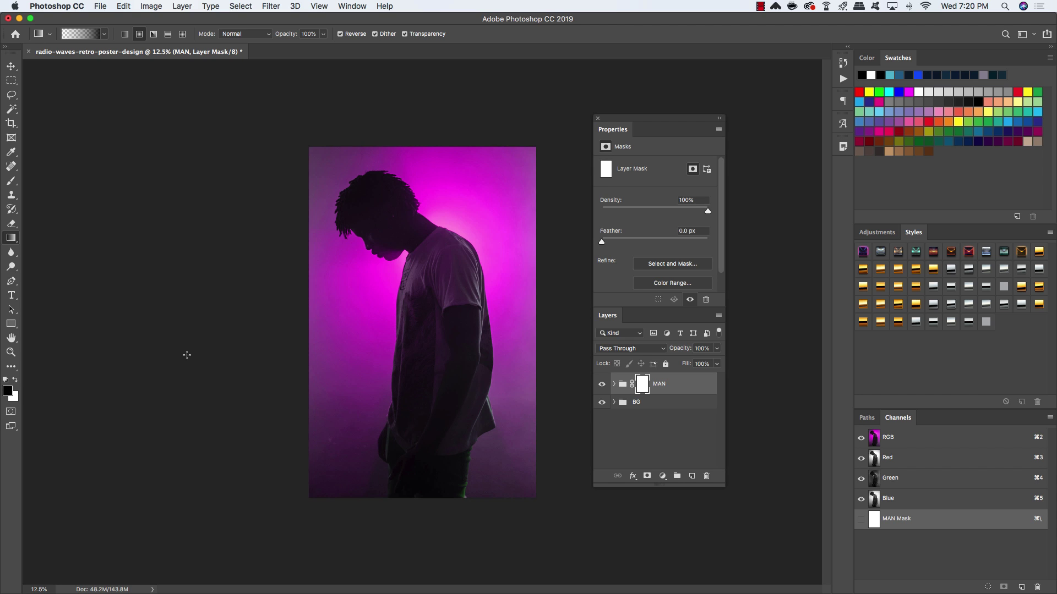
{"action": "key", "text": "x"}
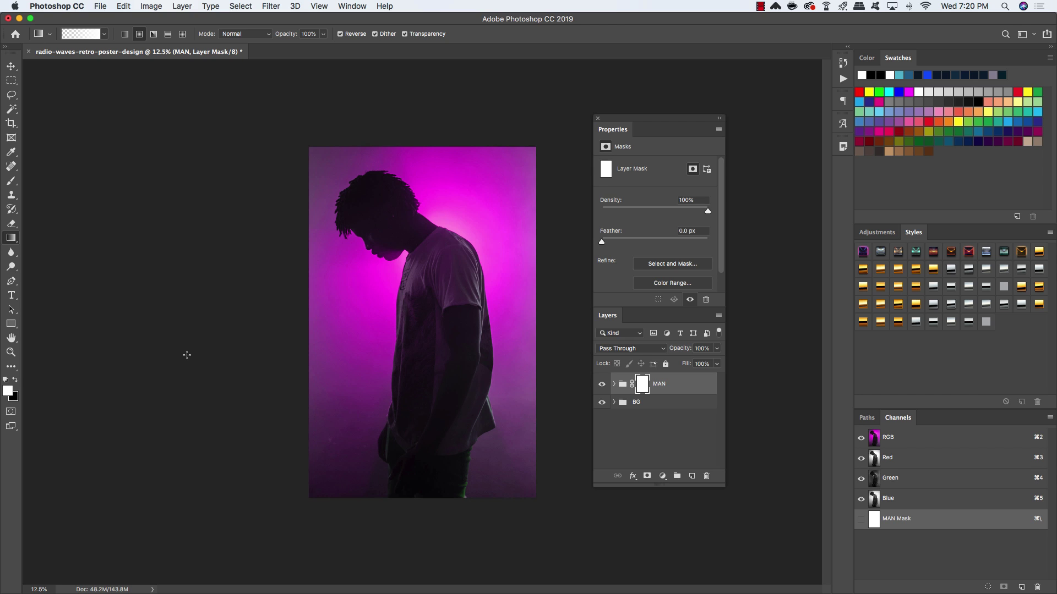
{"action": "key", "text": "x"}
{"action": "key", "text": "x"}
{"action": "key", "text": "x"}
{"action": "key", "text": "x"}
{"action": "key", "text": "x"}
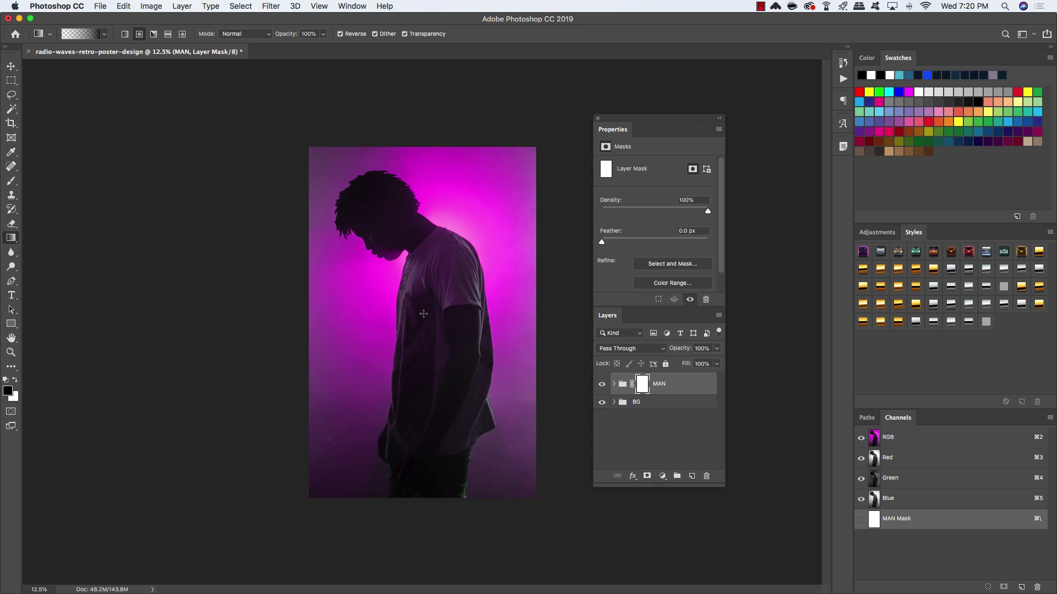
{"action": "left_click_drag", "start_coordinate": [423, 317], "coordinate": [266, 95]}
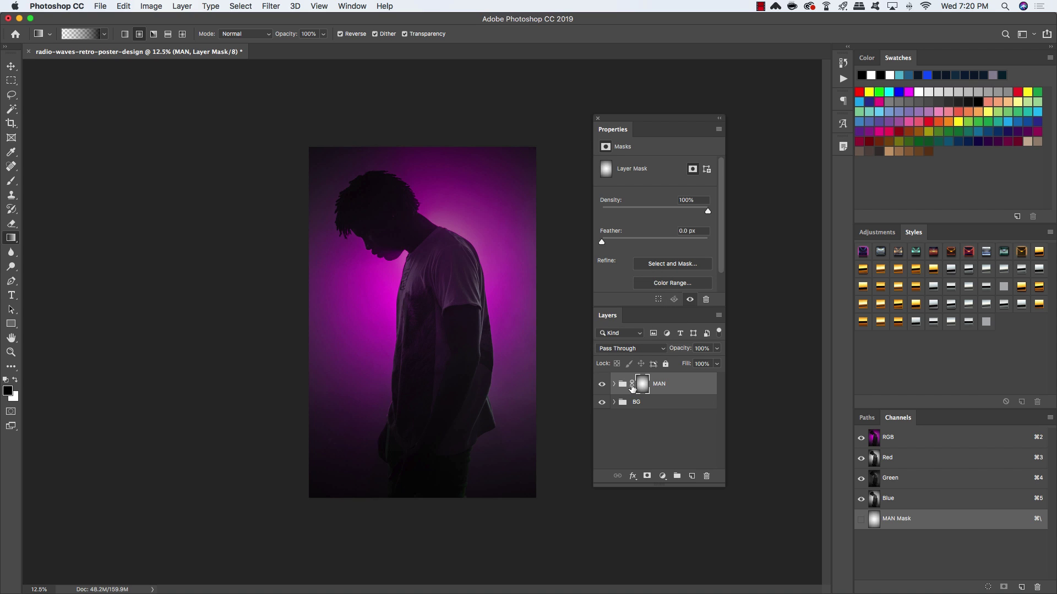
Darken the poster's upper corners and right edge on the MAN mask with short unreversed black linear gradients, undoing the last left-edge one.
{"action": "left_click", "coordinate": [126, 35]}
{"action": "left_click_drag", "start_coordinate": [280, 115], "coordinate": [353, 198]}
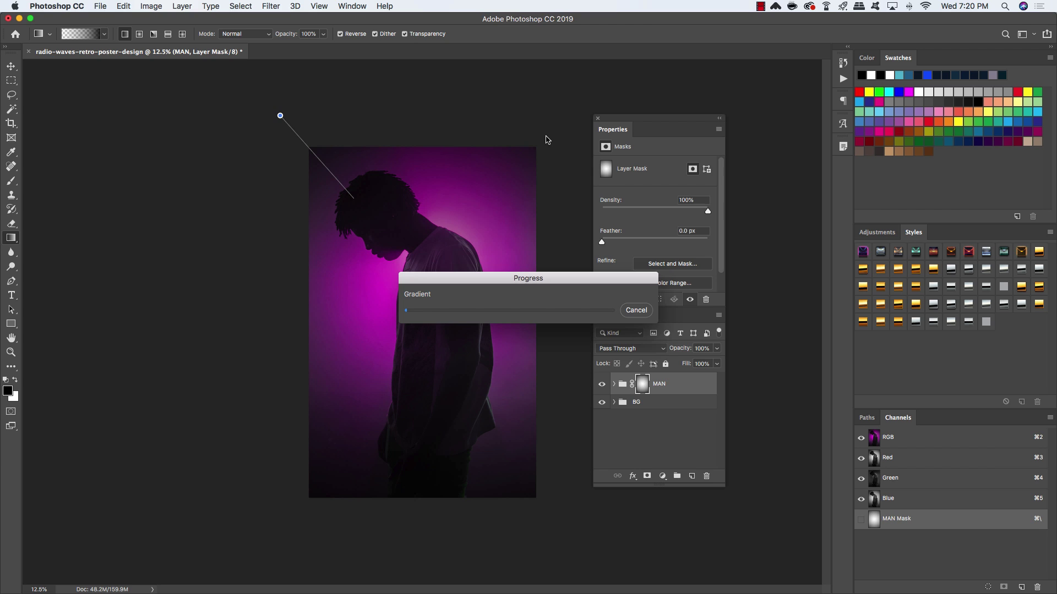
{"action": "left_click", "coordinate": [341, 35]}
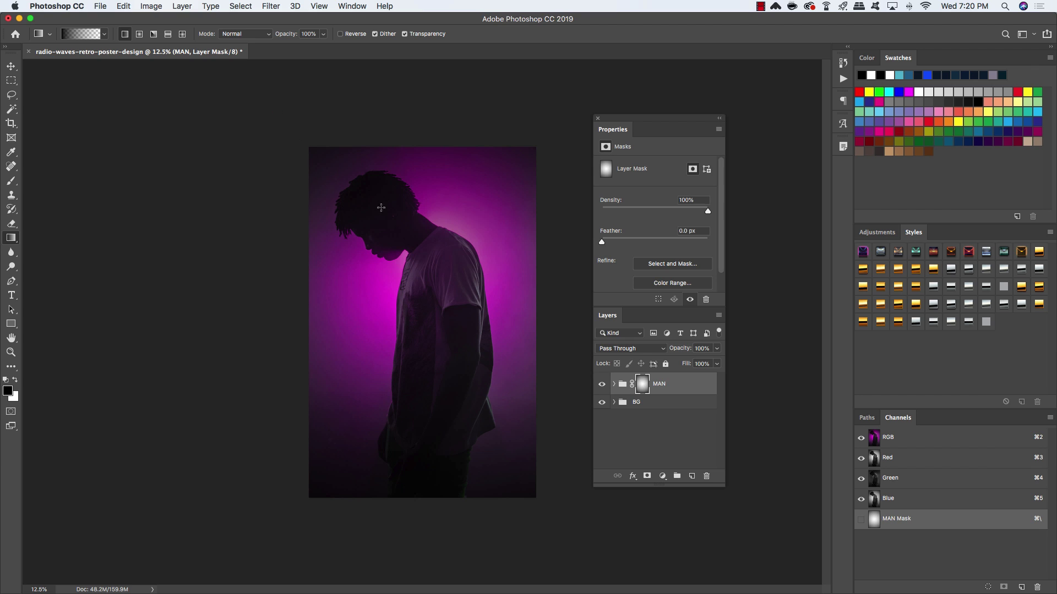
{"action": "left_click_drag", "start_coordinate": [552, 124], "coordinate": [483, 207]}
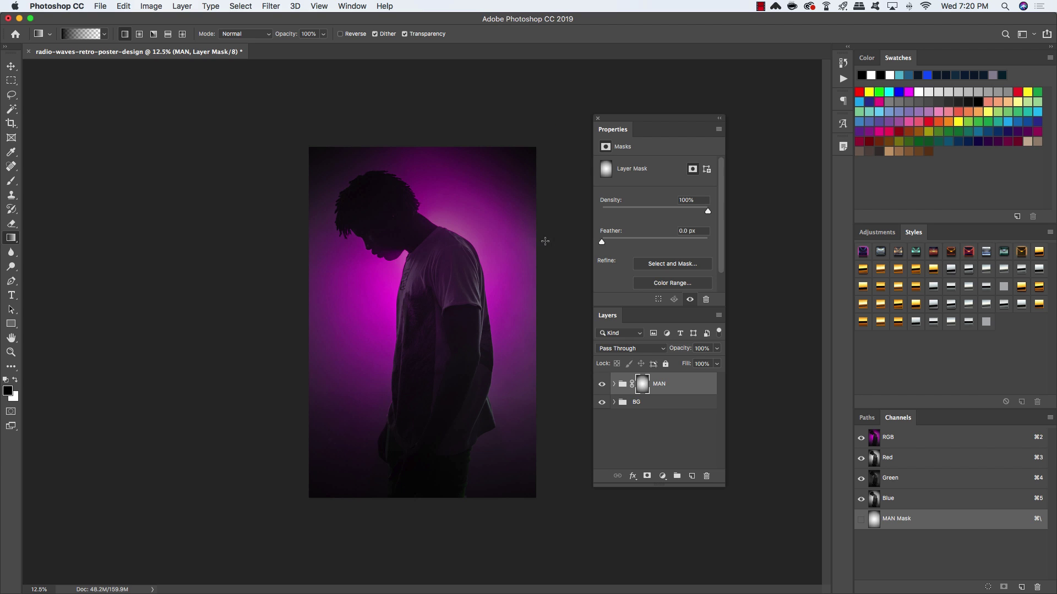
{"action": "left_click_drag", "start_coordinate": [561, 265], "coordinate": [479, 270]}
{"action": "left_click_drag", "start_coordinate": [263, 308], "coordinate": [334, 325]}
{"action": "key", "text": "super+z"}
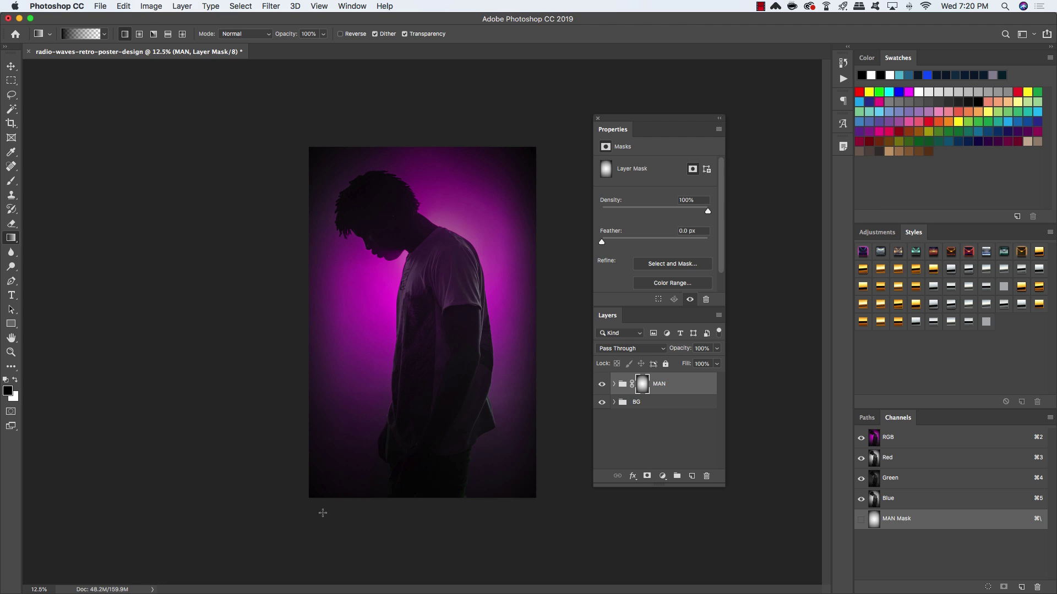
{"action": "key", "text": "v"}
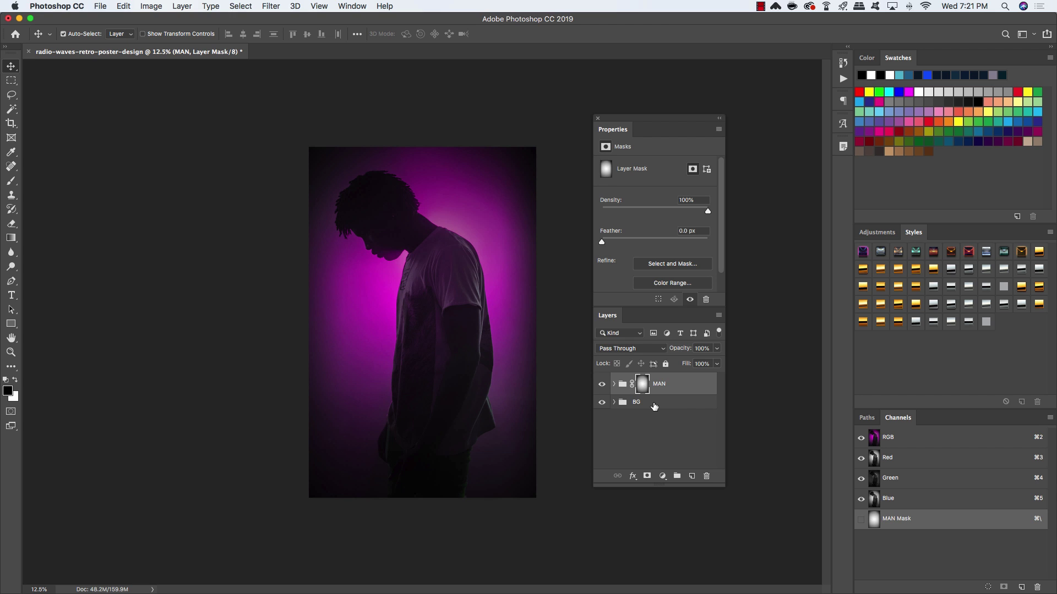
Place the blurred multicolour light photo ending in 1242253-unsplash.jpg as an embedded image above the MAN group.
{"action": "left_click", "coordinate": [101, 7]}
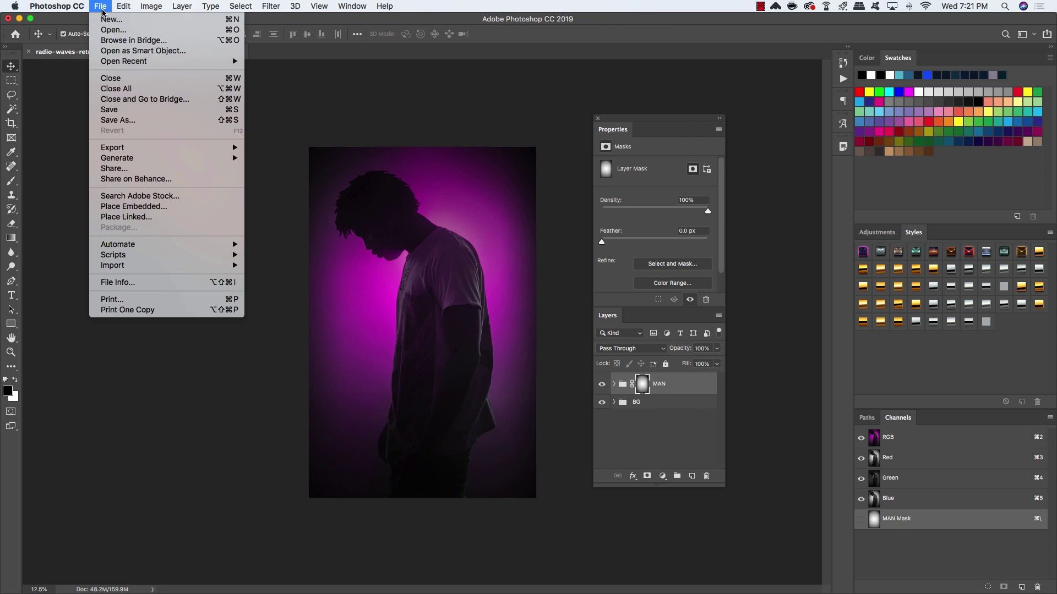
{"action": "left_click", "coordinate": [146, 206]}
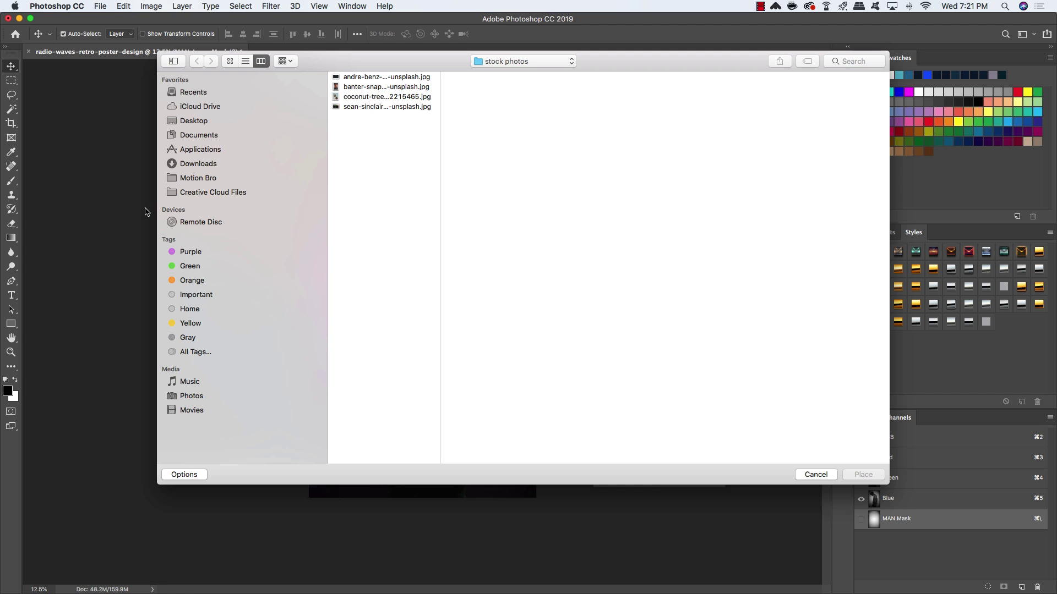
{"action": "left_click", "coordinate": [347, 88]}
{"action": "left_click", "coordinate": [358, 107]}
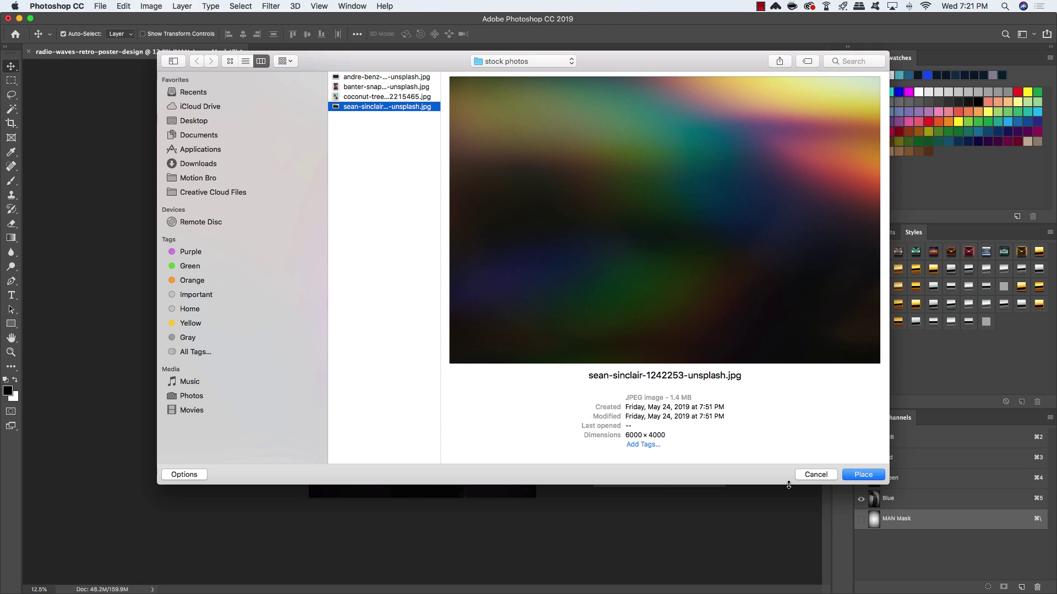
{"action": "left_click", "coordinate": [860, 478]}
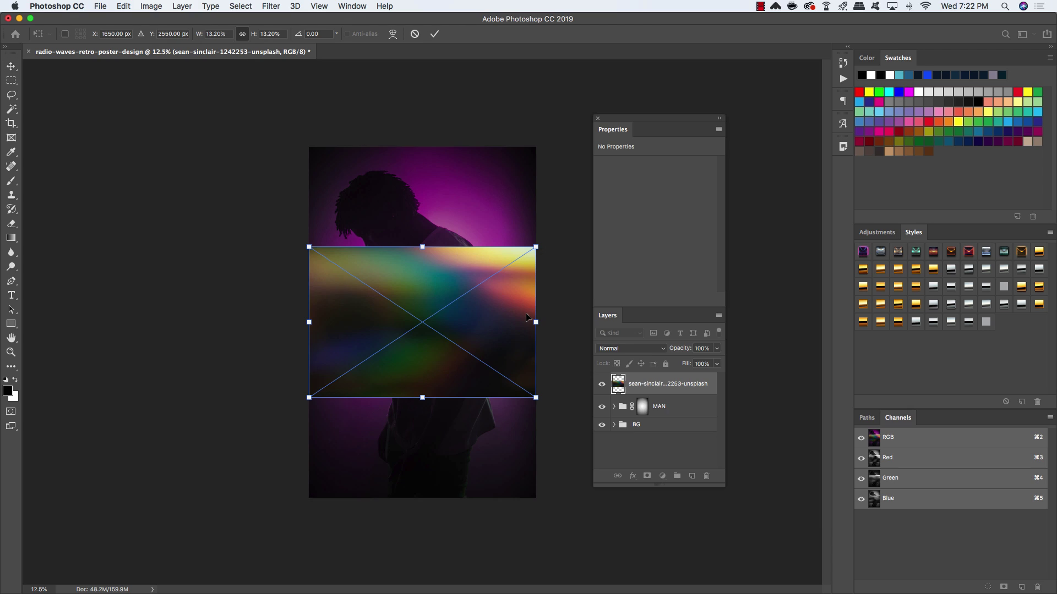
Rotate the light photo 90° clockwise, flip it vertically and scale it to 21.60% so it covers the whole poster.
{"action": "right_click", "coordinate": [435, 279]}
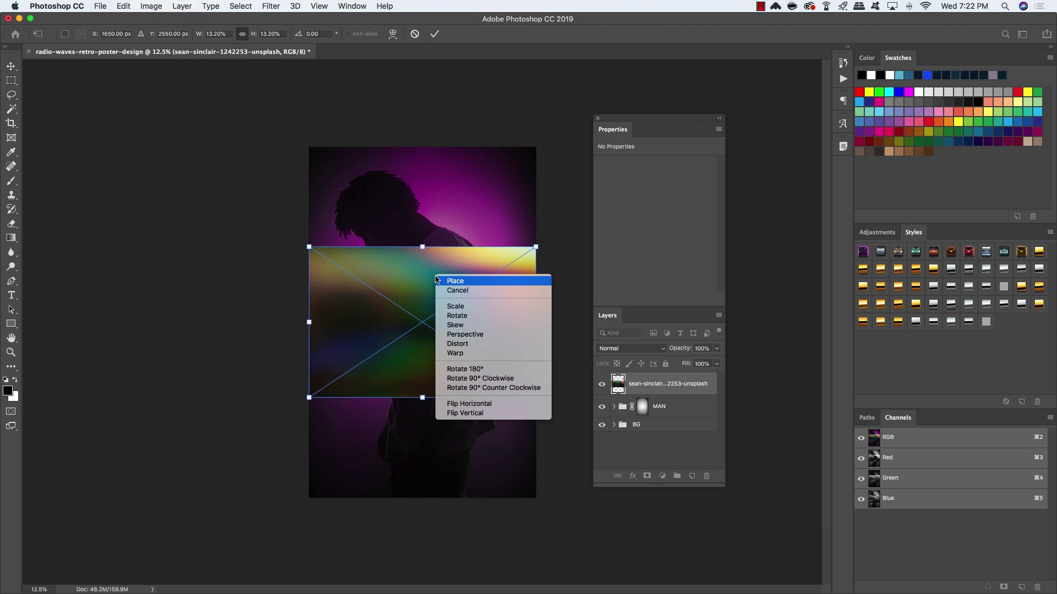
{"action": "left_click", "coordinate": [480, 379]}
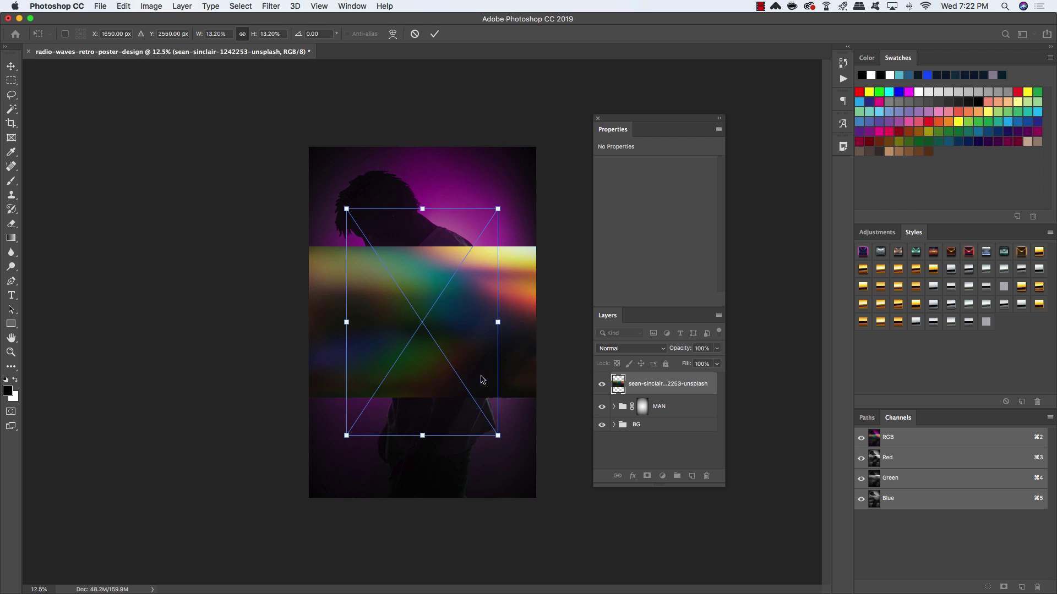
{"action": "right_click", "coordinate": [460, 313]}
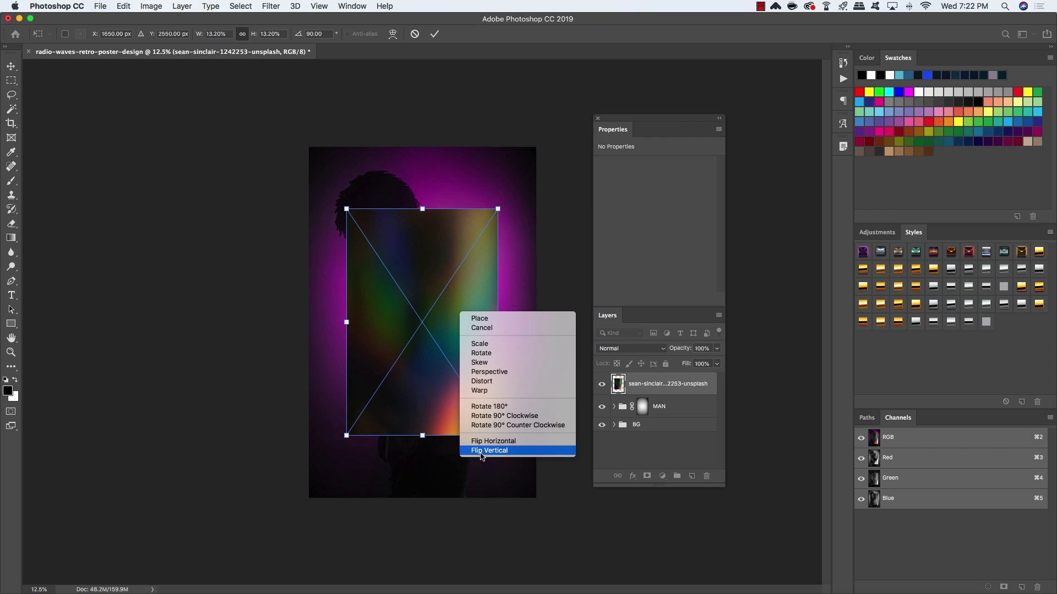
{"action": "left_click", "coordinate": [480, 450]}
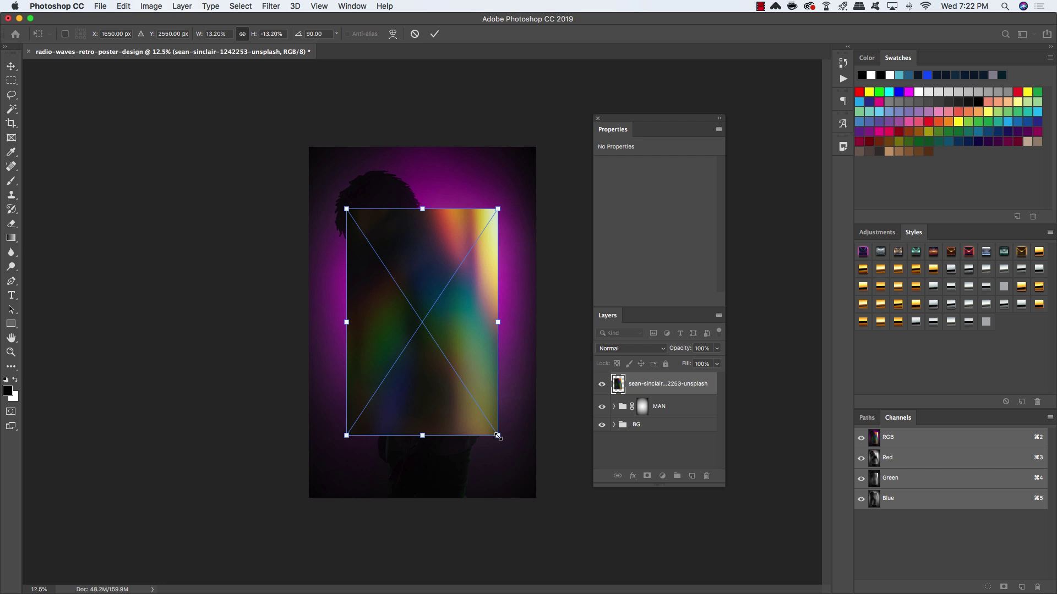
{"action": "left_click_drag", "start_coordinate": [498, 436], "coordinate": [545, 499]}
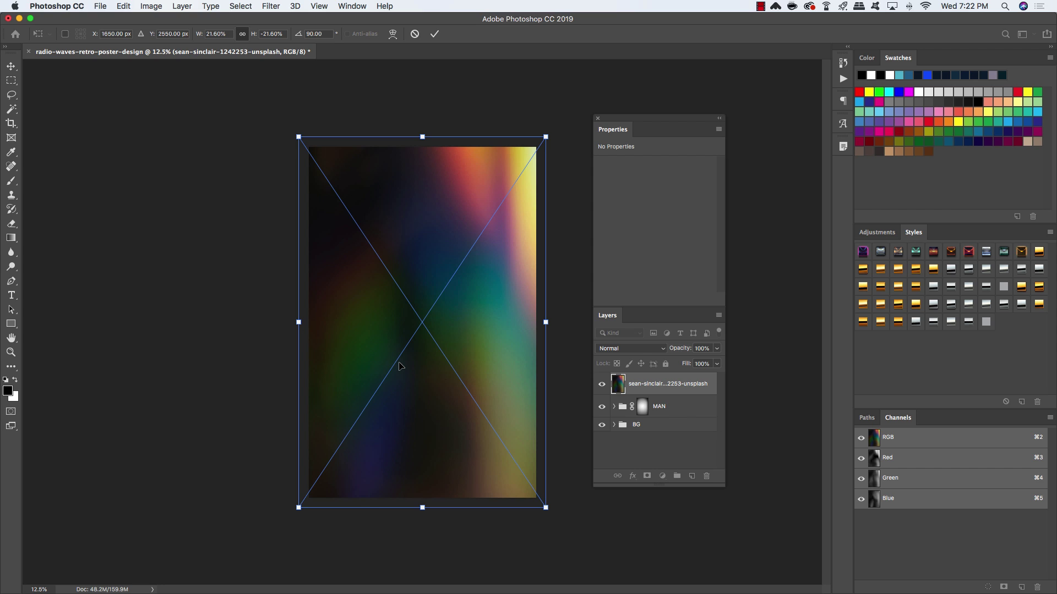
{"action": "key", "text": "Return"}
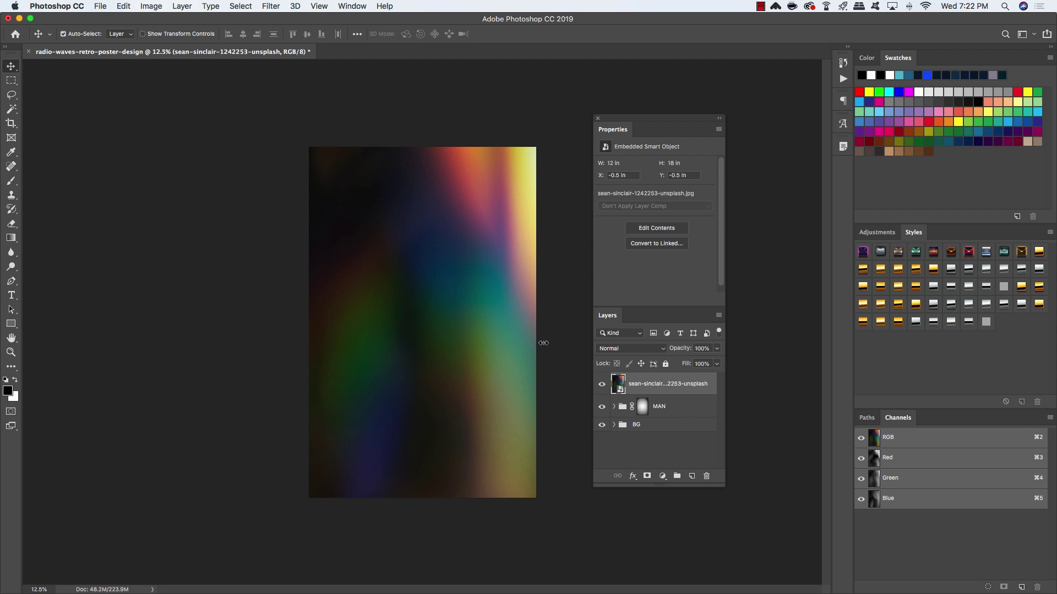
Set the light photo's blend mode to Linear Dodge (Add) and clip a Levels adjustment to it with midtones at 0.91.
{"action": "left_click", "coordinate": [623, 350]}
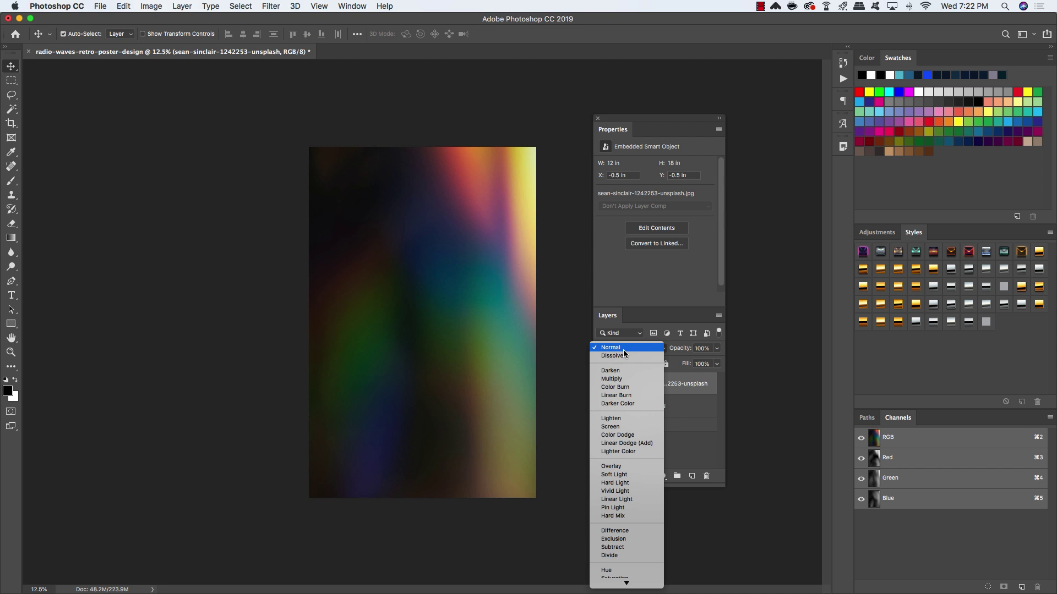
{"action": "left_click", "coordinate": [613, 443]}
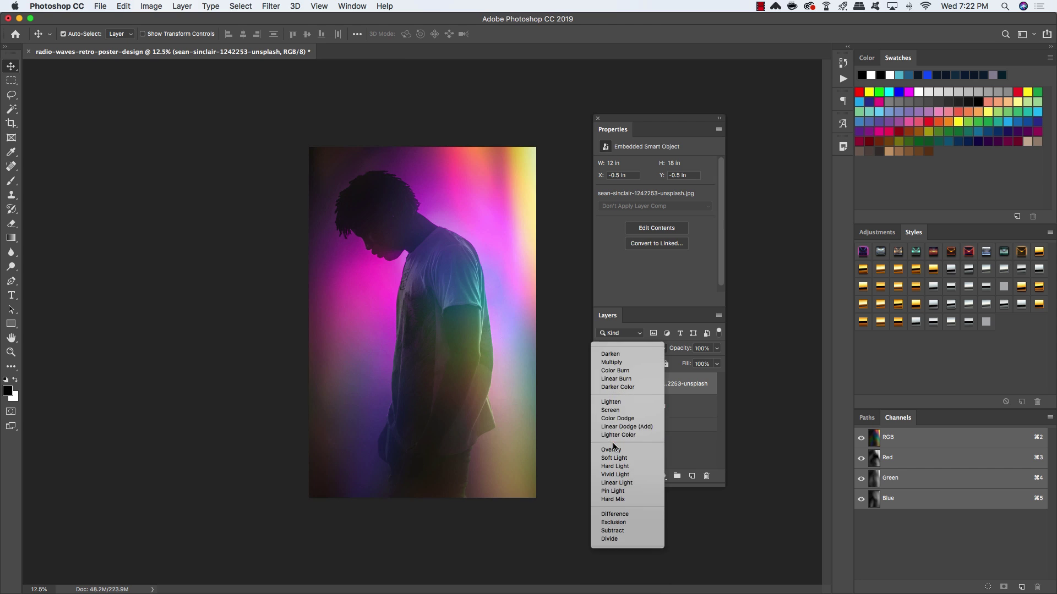
{"action": "left_click", "coordinate": [662, 476]}
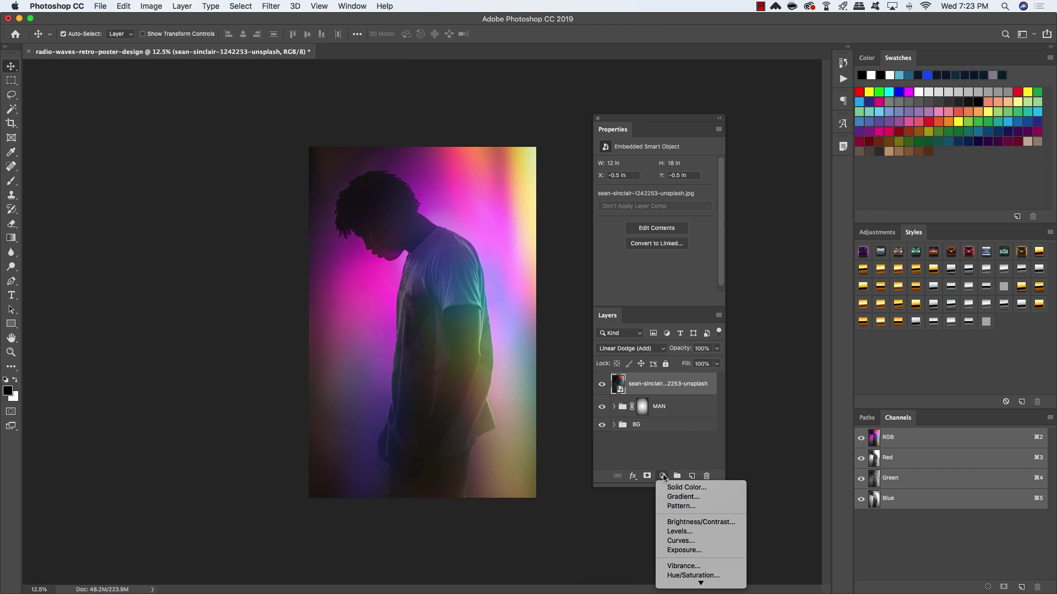
{"action": "left_click", "coordinate": [679, 533]}
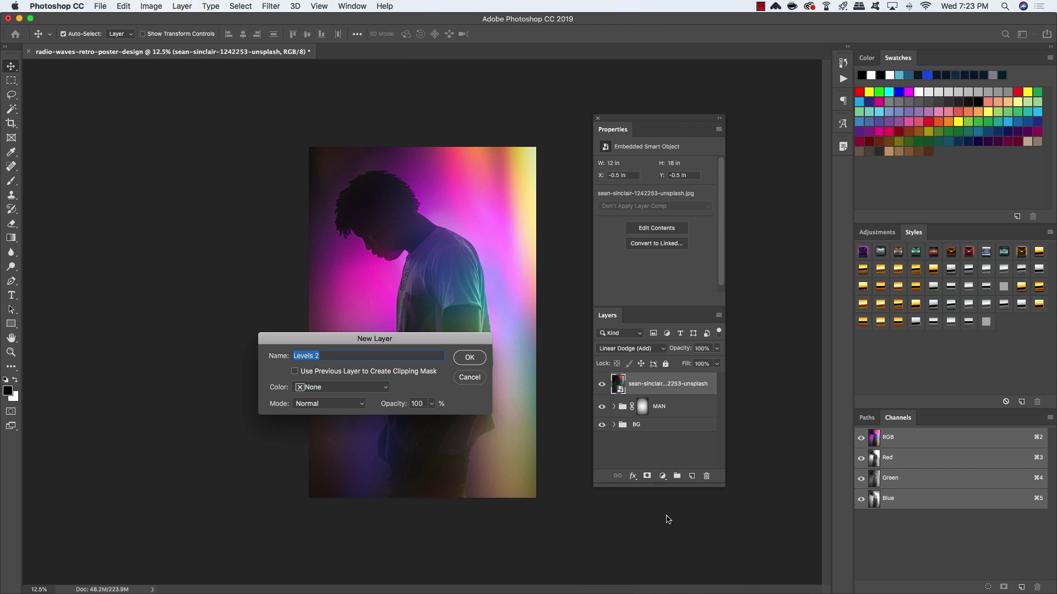
{"action": "left_click", "coordinate": [320, 372]}
{"action": "key", "text": "Return"}
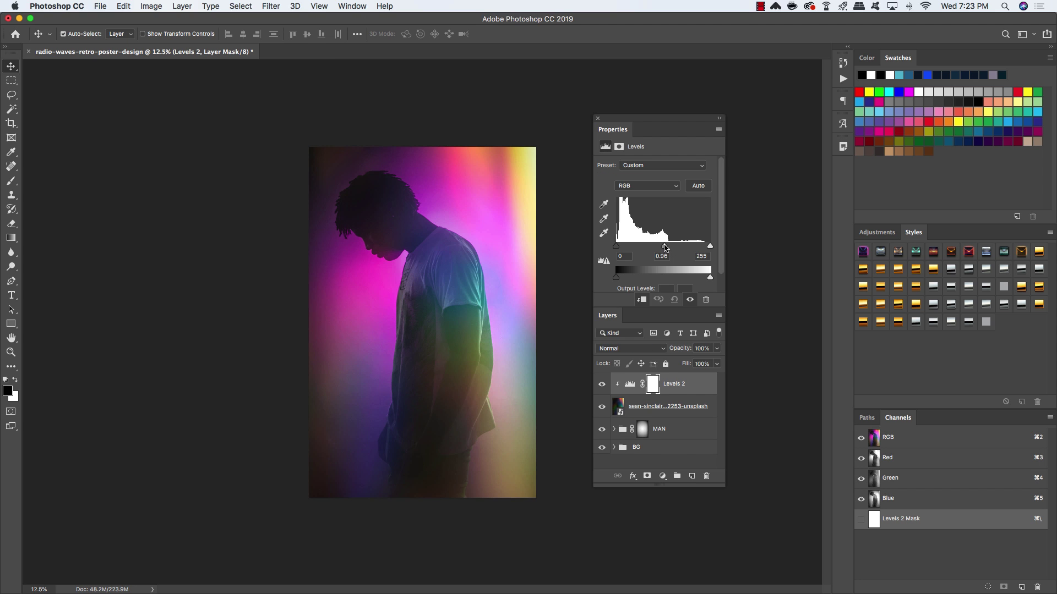
{"action": "left_click_drag", "start_coordinate": [666, 248], "coordinate": [665, 248]}
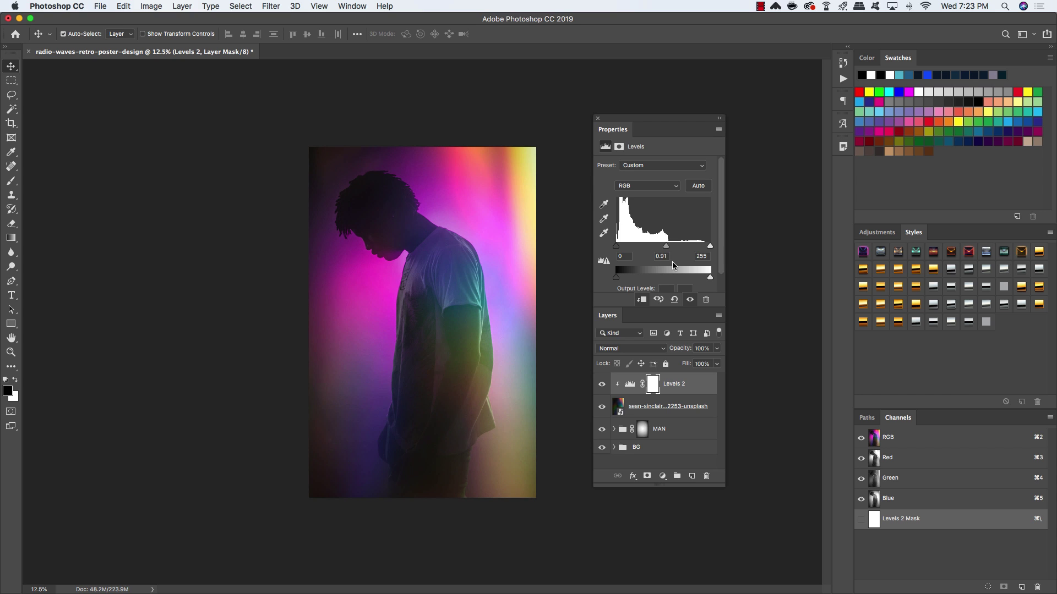
Clip a Hue/Saturation adjustment to the light photo and place it above the Levels 2 adjustment.
{"action": "left_click", "coordinate": [633, 408]}
{"action": "left_click", "coordinate": [663, 475]}
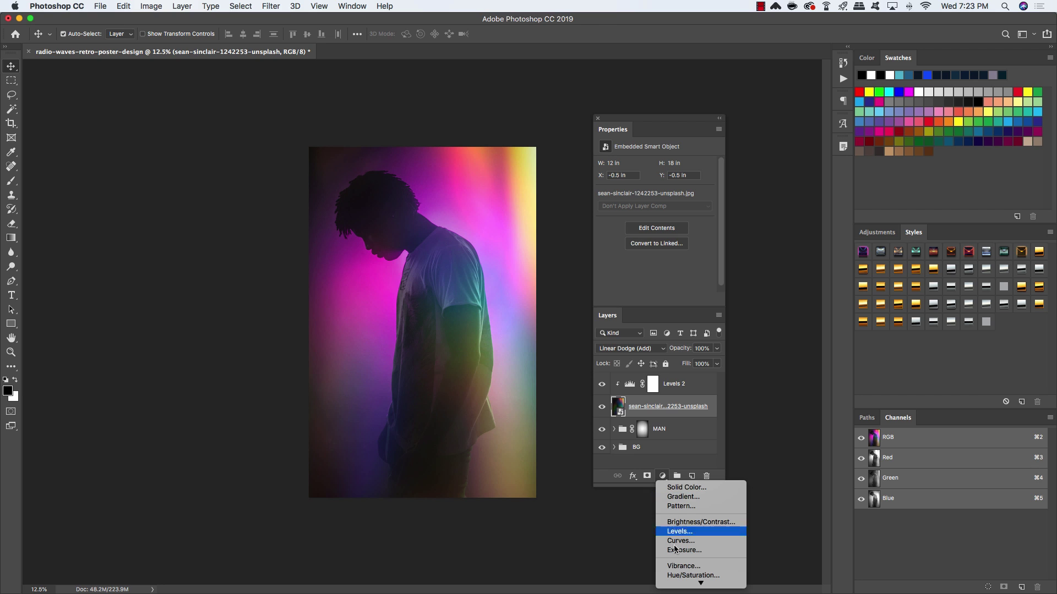
{"action": "left_click", "coordinate": [703, 575]}
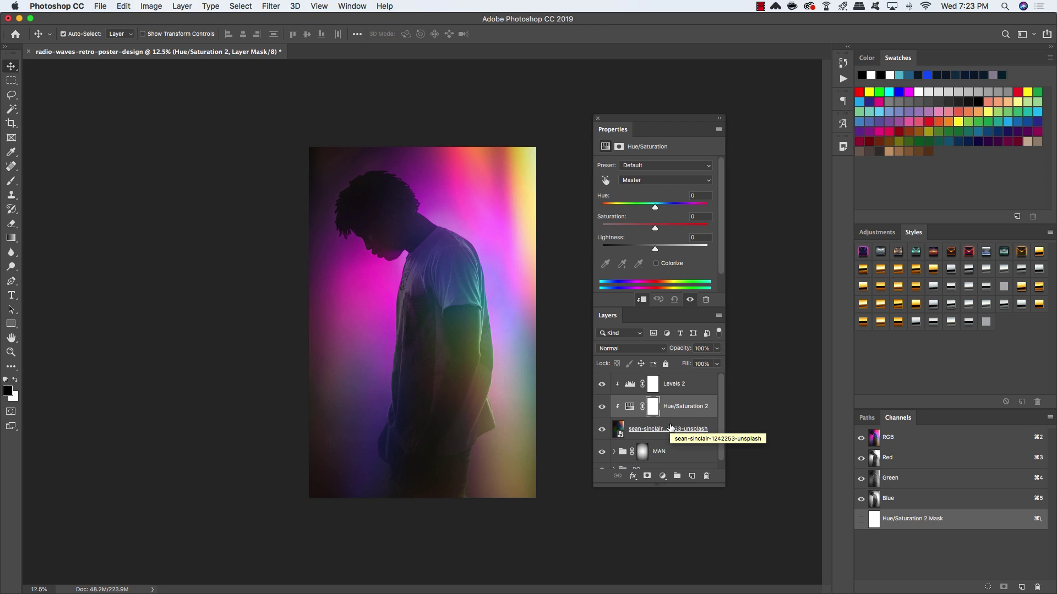
{"action": "key", "text": "super+bracketright"}
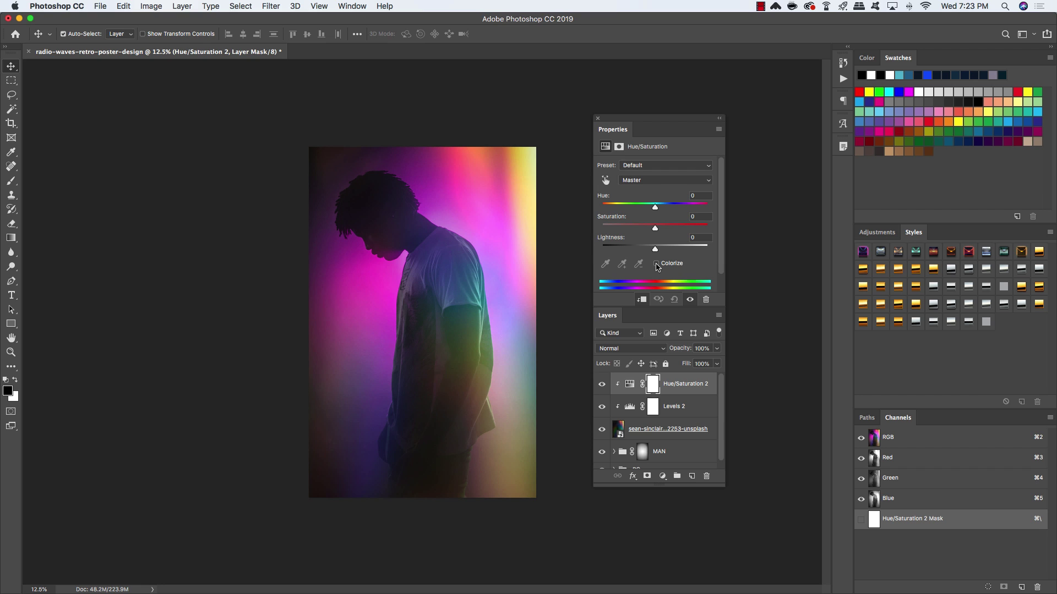
Colorize the light photo's Hue/Saturation adjustment with hue 293, saturation 83 and lightness -9.
{"action": "left_click", "coordinate": [656, 264]}
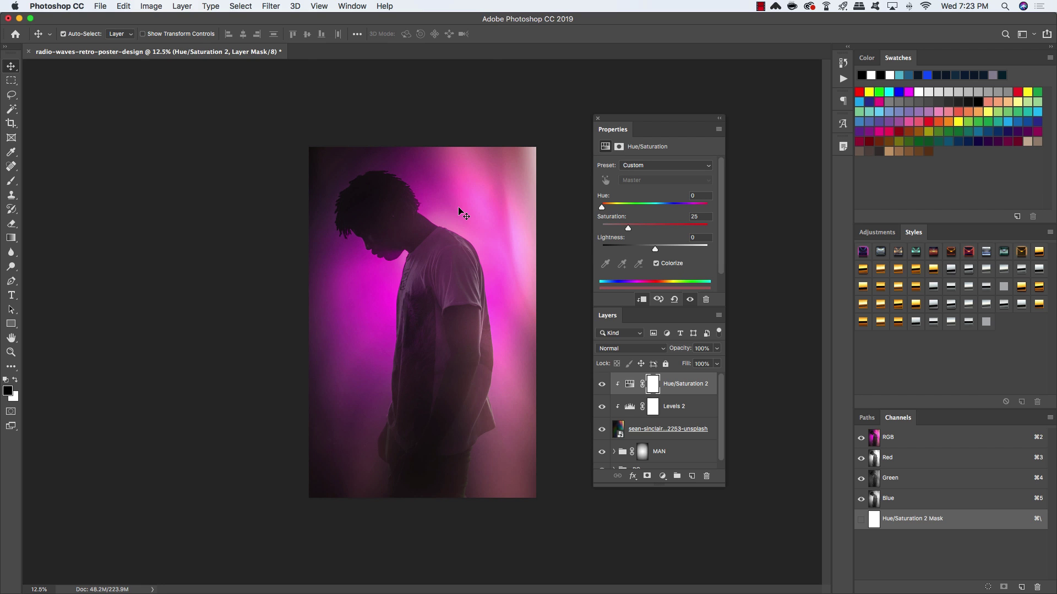
{"action": "left_click", "coordinate": [700, 196]}
{"action": "type", "text": "293"}
{"action": "key", "text": "Tab"}
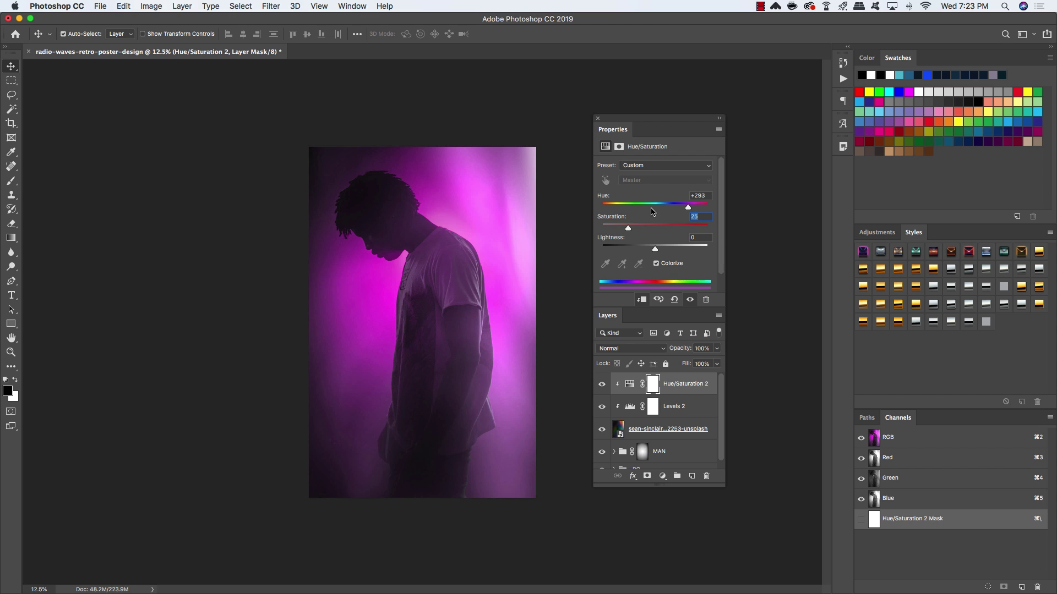
{"action": "type", "text": "83"}
{"action": "key", "text": "Return"}
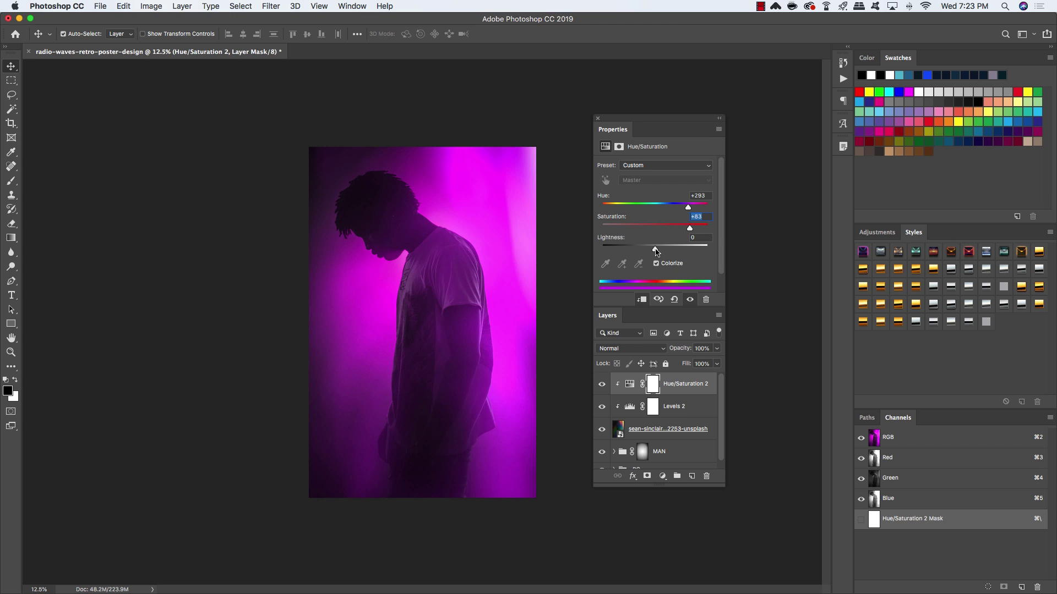
{"action": "left_click_drag", "start_coordinate": [655, 251], "coordinate": [651, 252]}
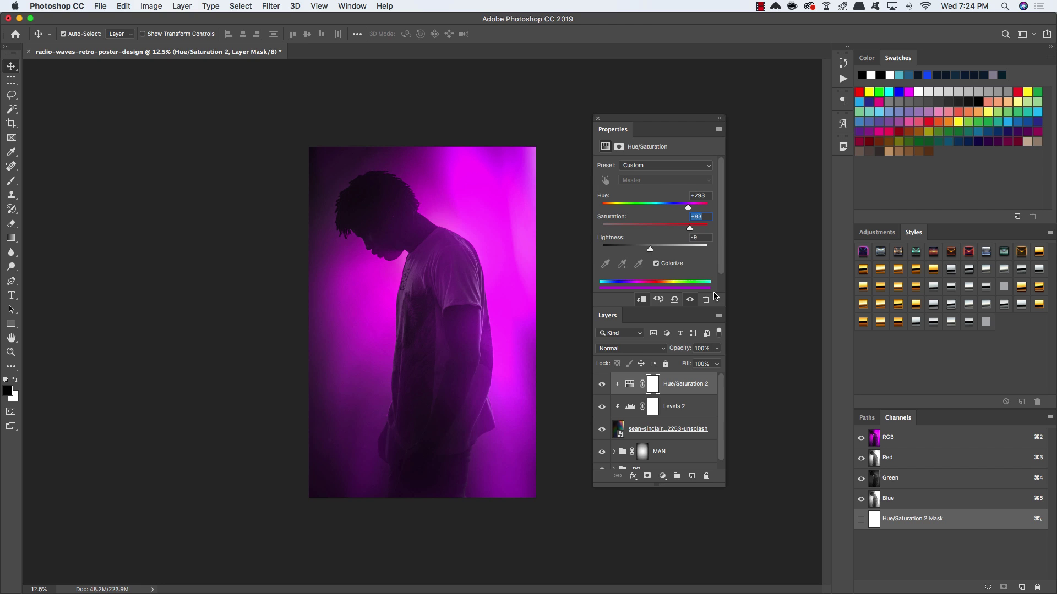
Apply a Gaussian Blur with a 340-pixel radius to the light photo and collapse its smart filter list.
{"action": "left_click", "coordinate": [651, 430]}
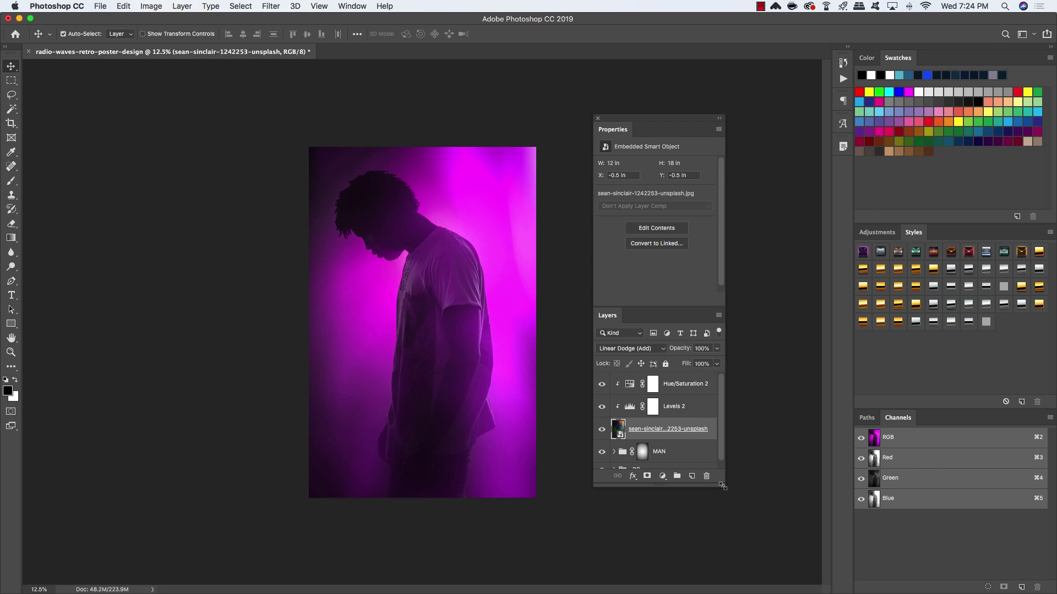
{"action": "left_click_drag", "start_coordinate": [722, 486], "coordinate": [727, 515]}
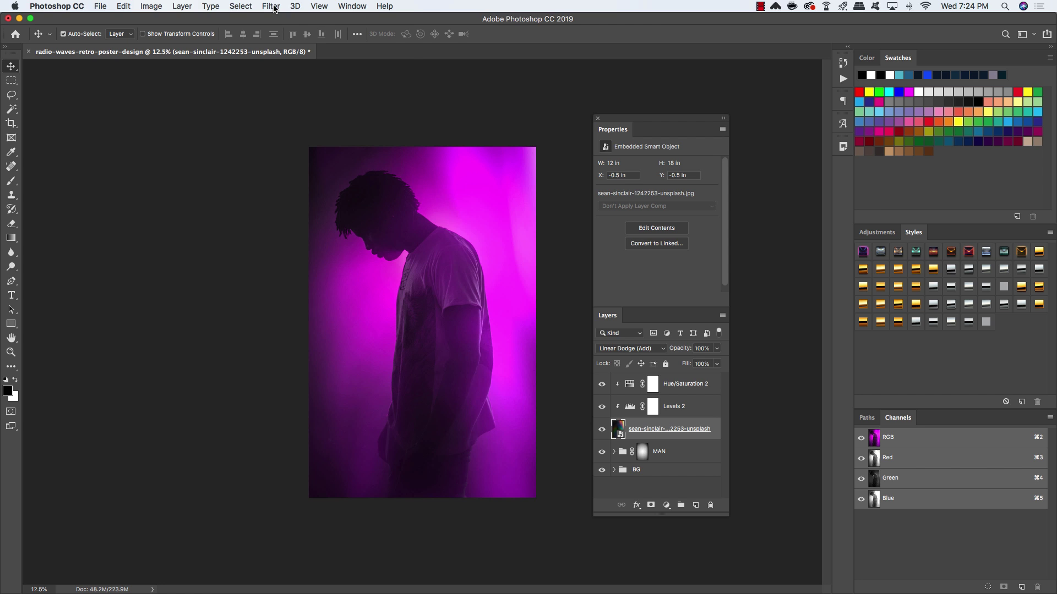
{"action": "left_click", "coordinate": [270, 6]}
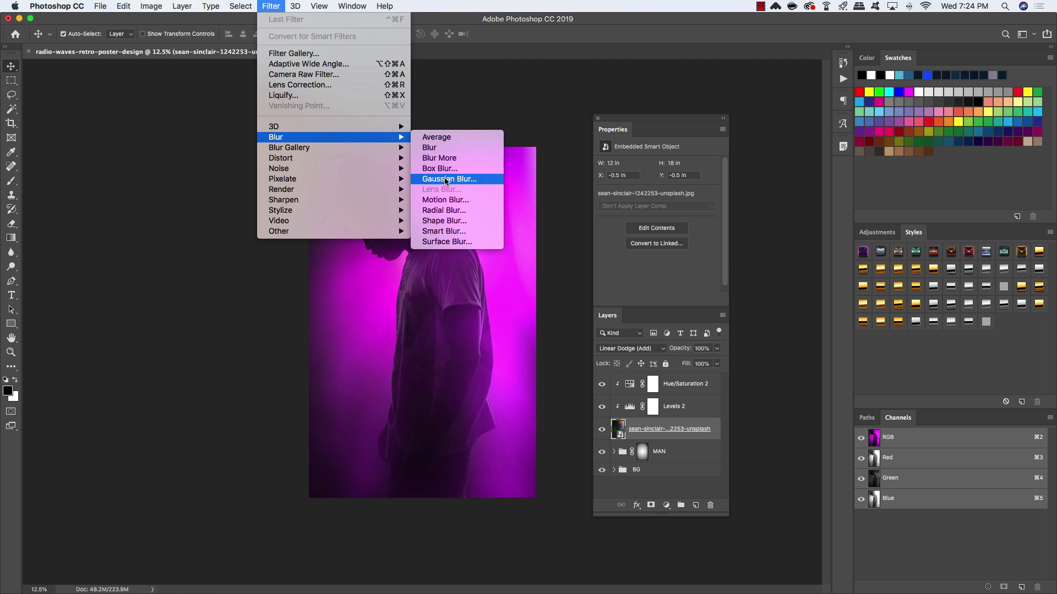
{"action": "left_click", "coordinate": [447, 182]}
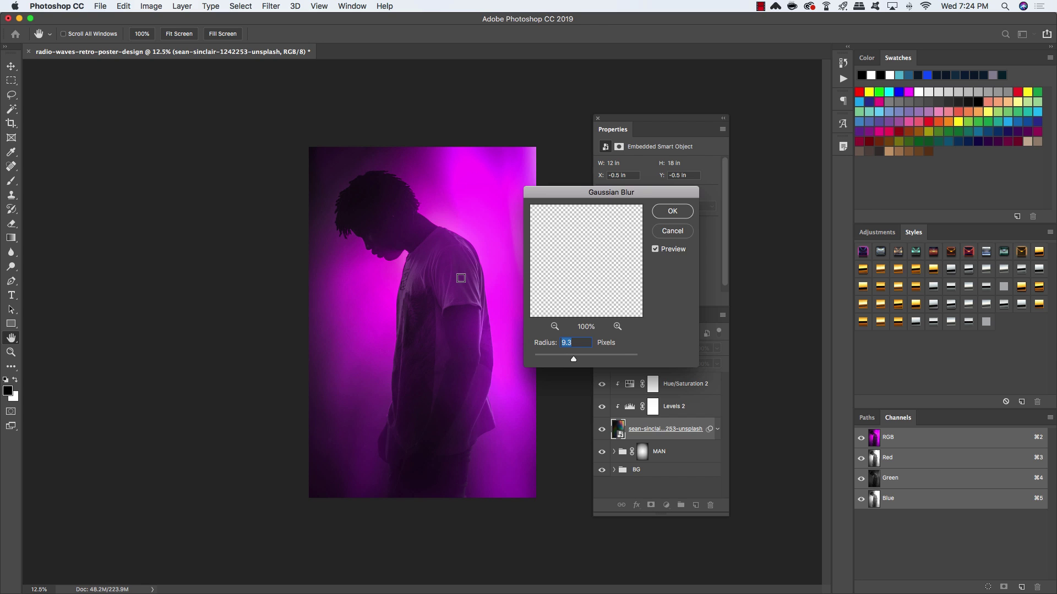
{"action": "type", "text": "340"}
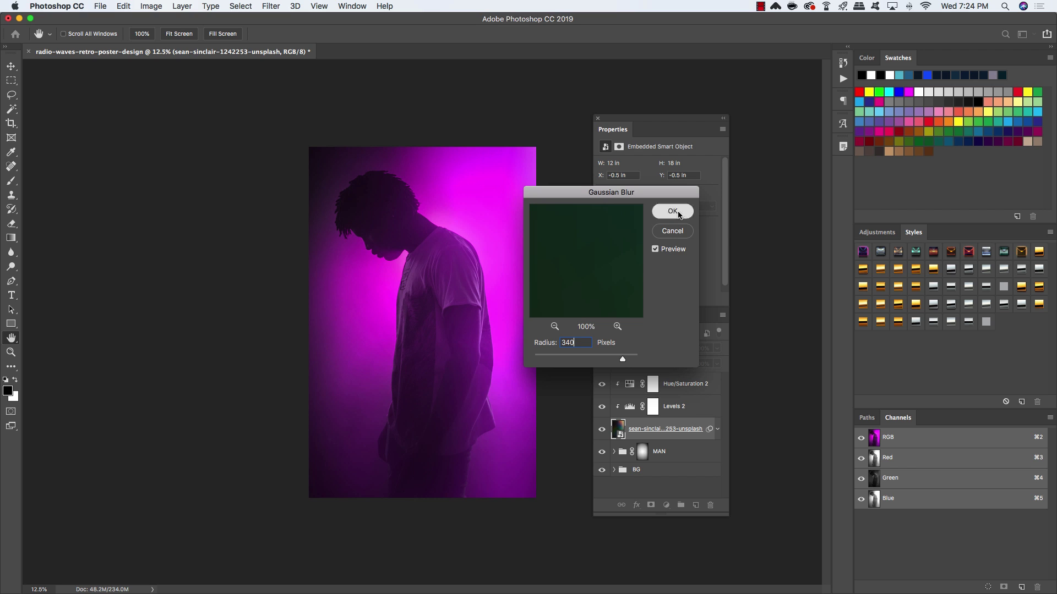
{"action": "left_click", "coordinate": [678, 213]}
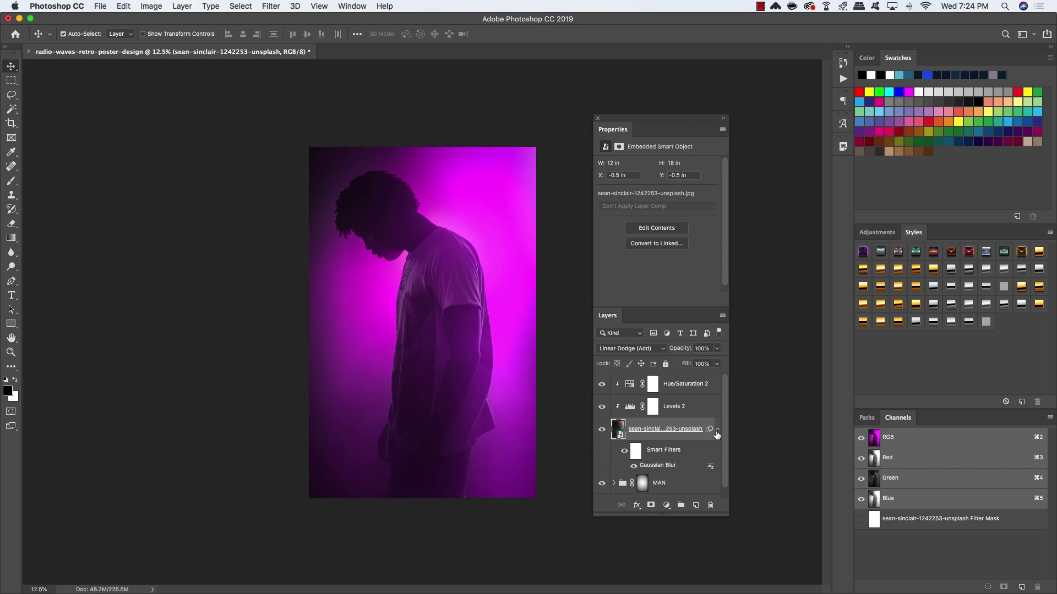
{"action": "left_click", "coordinate": [717, 429]}
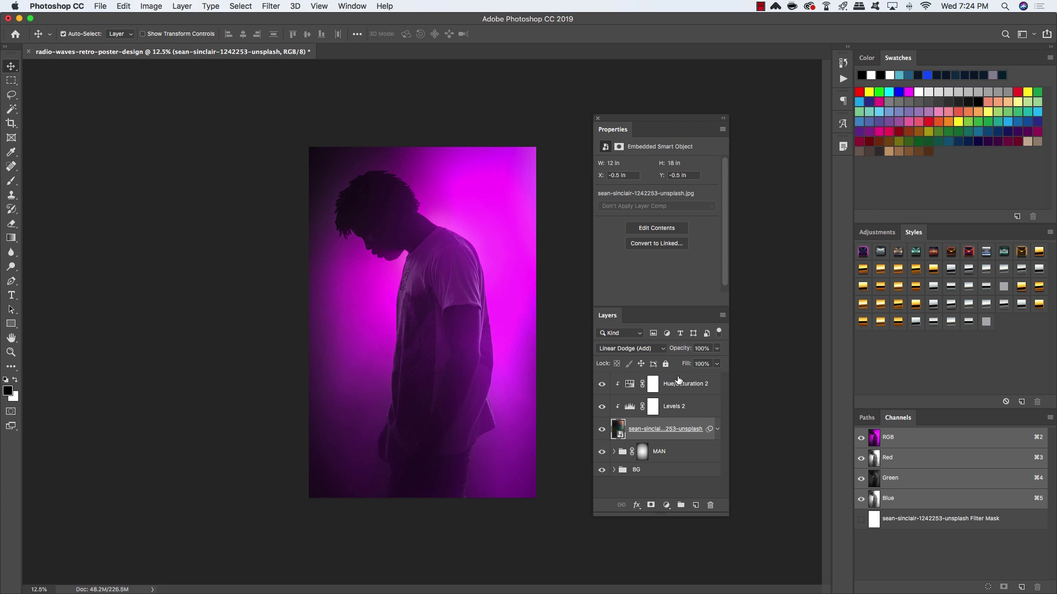
Group the light photo with its Levels and Hue/Saturation adjustments and name the group LIGHT LEAK.
{"action": "left_click", "coordinate": [690, 385], "text": "shift"}
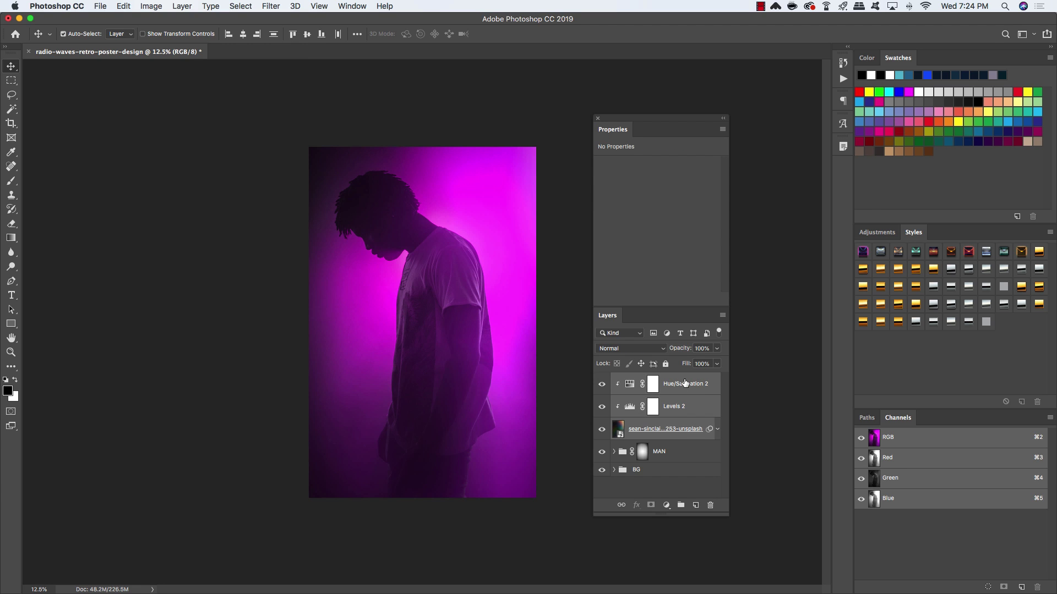
{"action": "key", "text": "super+g"}
{"action": "double_click", "coordinate": [639, 380]}
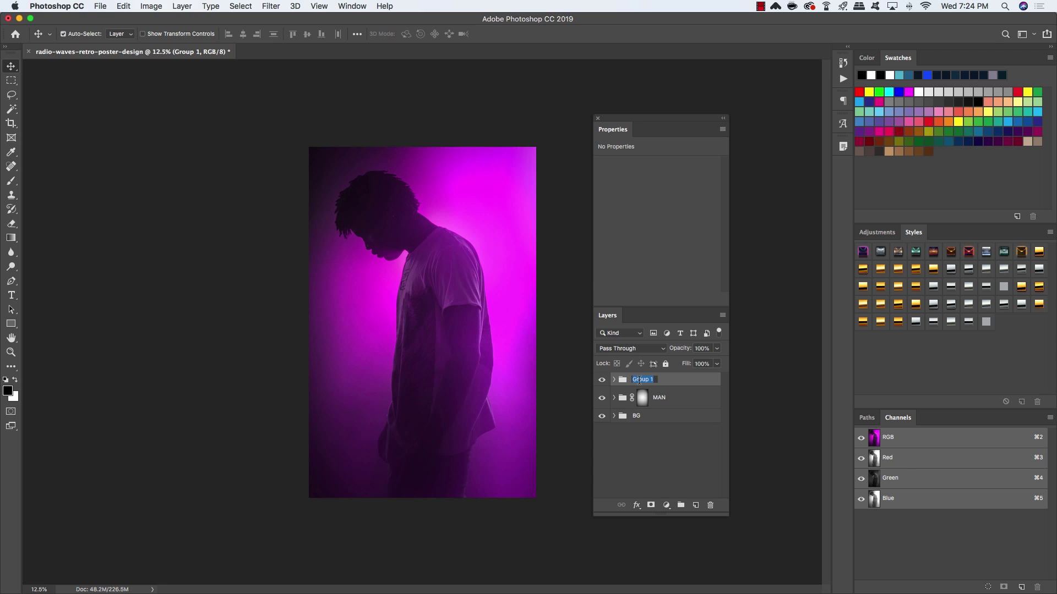
{"action": "type", "text": "LIGHT LEAK"}
{"action": "key", "text": "Return"}
Add a Gradient Map adjustment above the LIGHT LEAK group and open its gradient for editing.
{"action": "left_click_drag", "start_coordinate": [610, 119], "coordinate": [570, 92]}
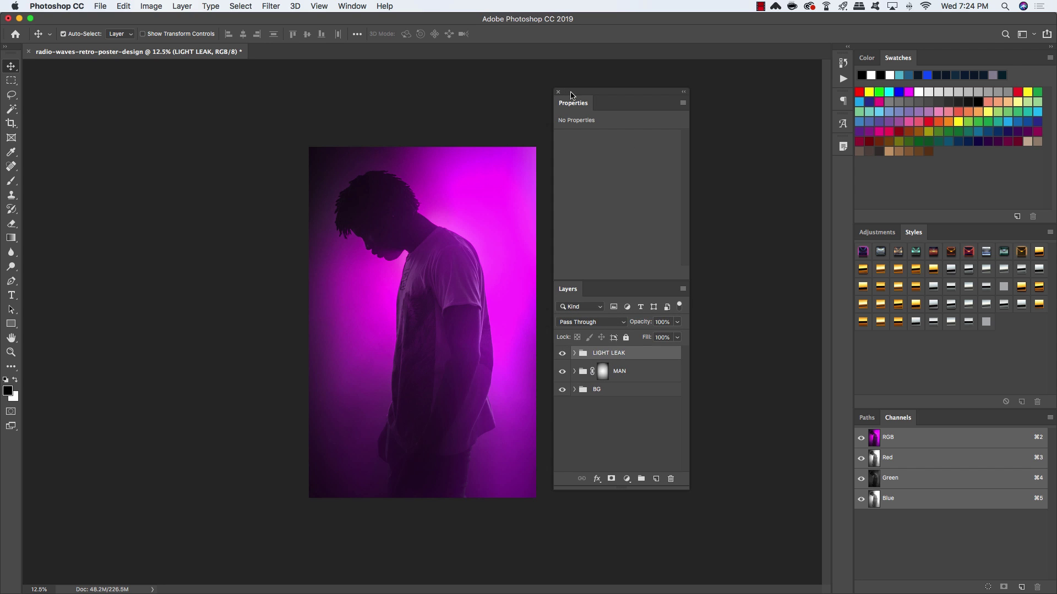
{"action": "left_click", "coordinate": [629, 478]}
{"action": "mouse_move", "coordinate": [659, 583]}
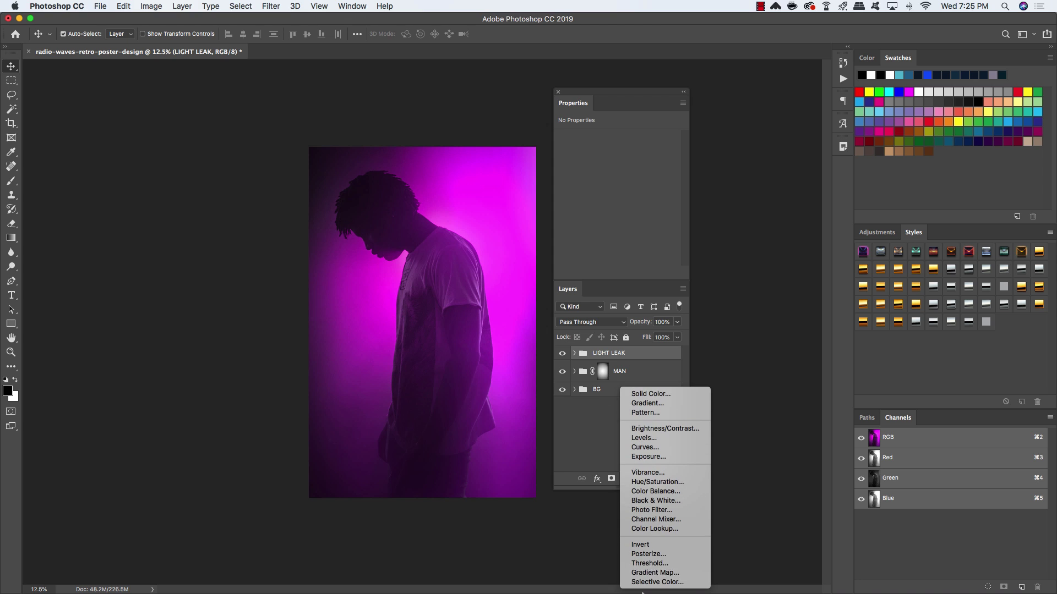
{"action": "left_click", "coordinate": [669, 573]}
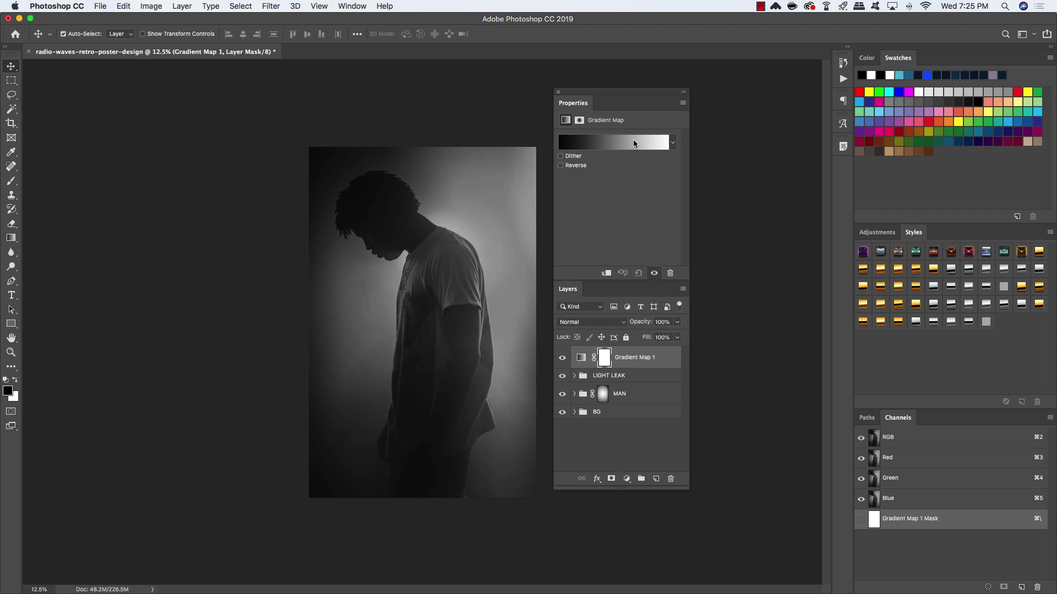
{"action": "left_click", "coordinate": [592, 146]}
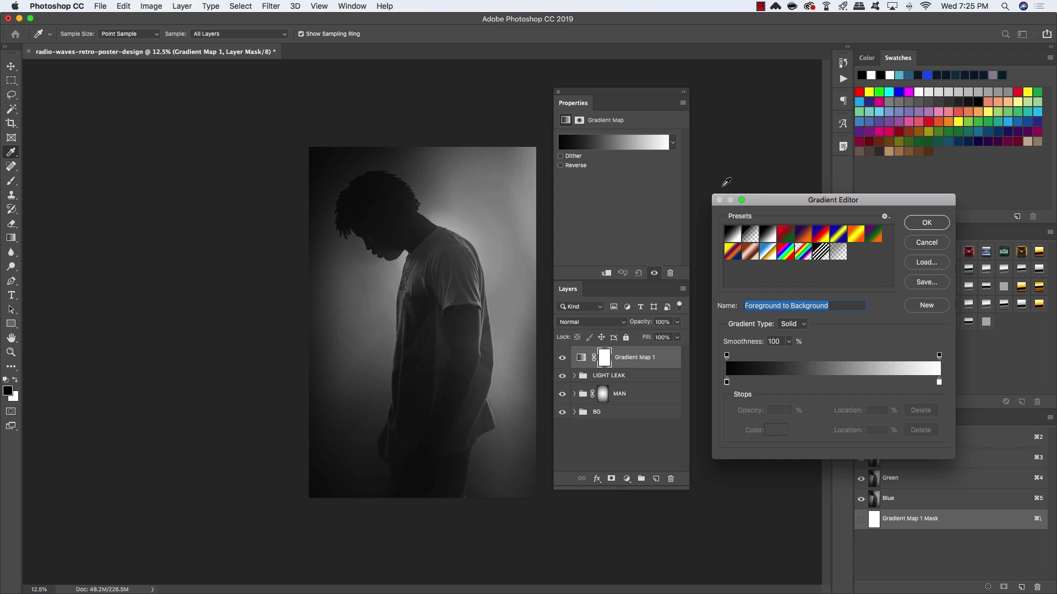
{"action": "left_click_drag", "start_coordinate": [774, 199], "coordinate": [562, 160]}
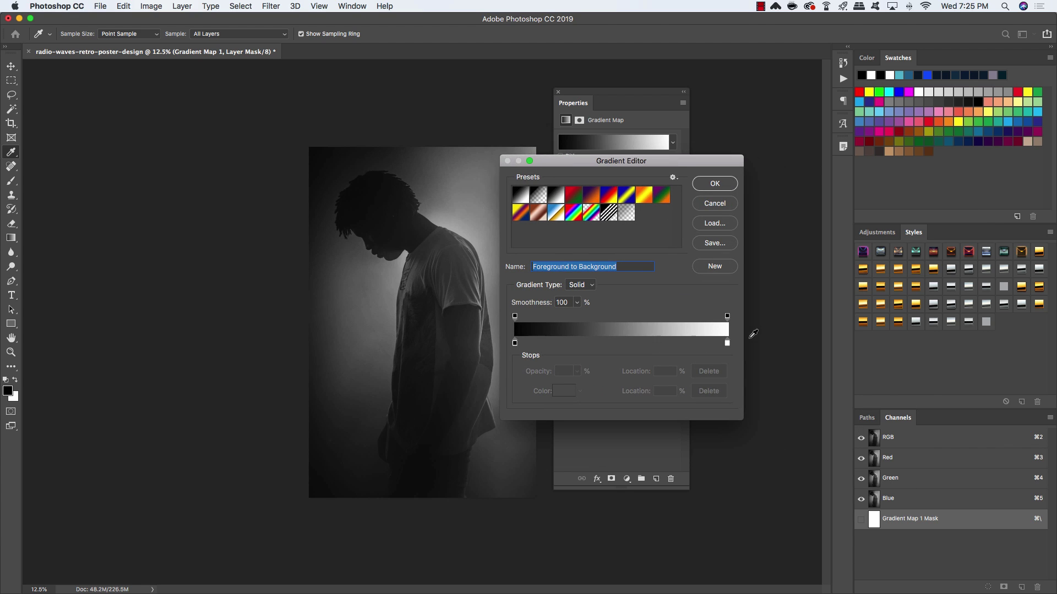
{"action": "left_click", "coordinate": [572, 343]}
{"action": "left_click", "coordinate": [604, 344]}
{"action": "left_click_drag", "start_coordinate": [604, 343], "coordinate": [542, 360]}
Set the gradient map's black colour stop at location 0% to the dark purple 430e6c.
{"action": "left_click", "coordinate": [515, 344]}
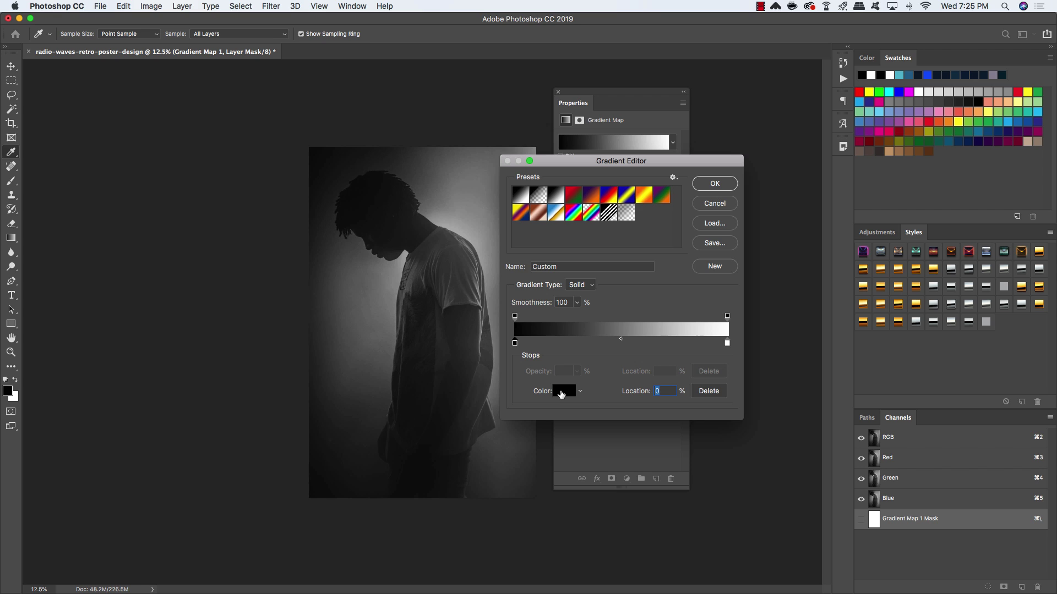
{"action": "left_click", "coordinate": [561, 392]}
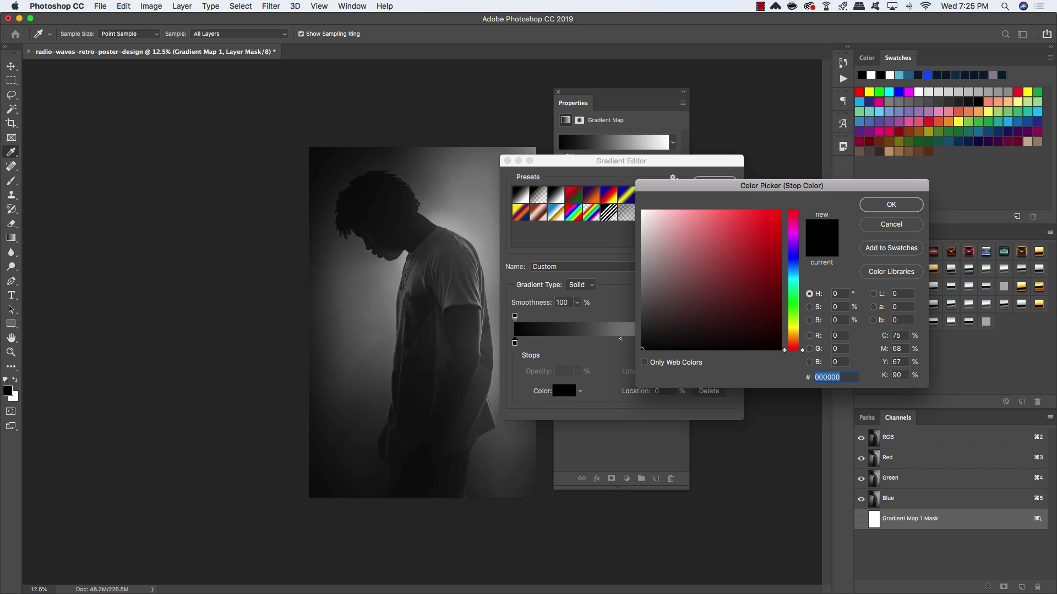
{"action": "type", "text": "430e6c"}
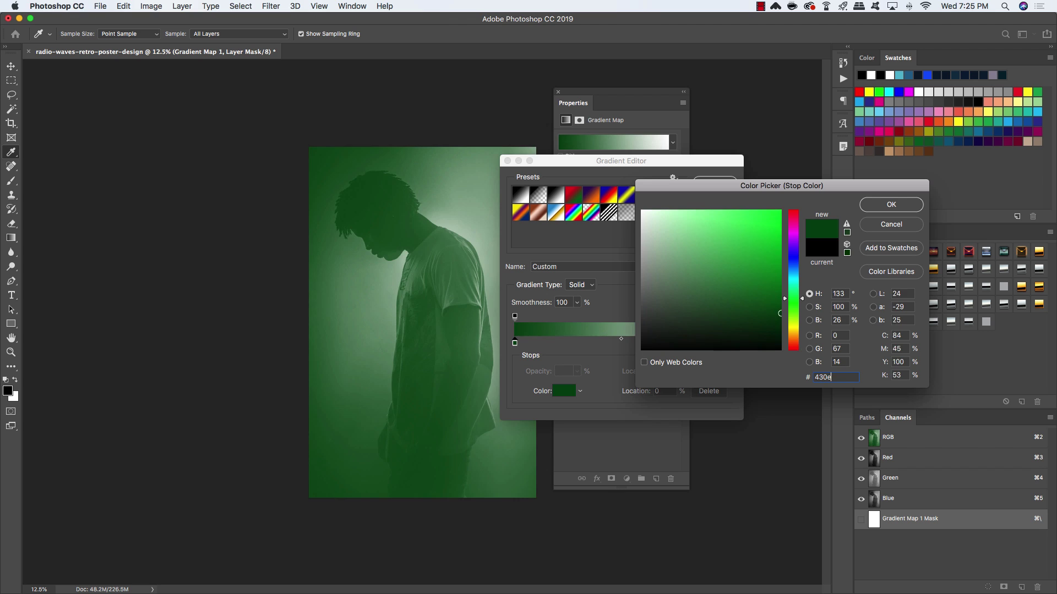
{"action": "left_click", "coordinate": [912, 209]}
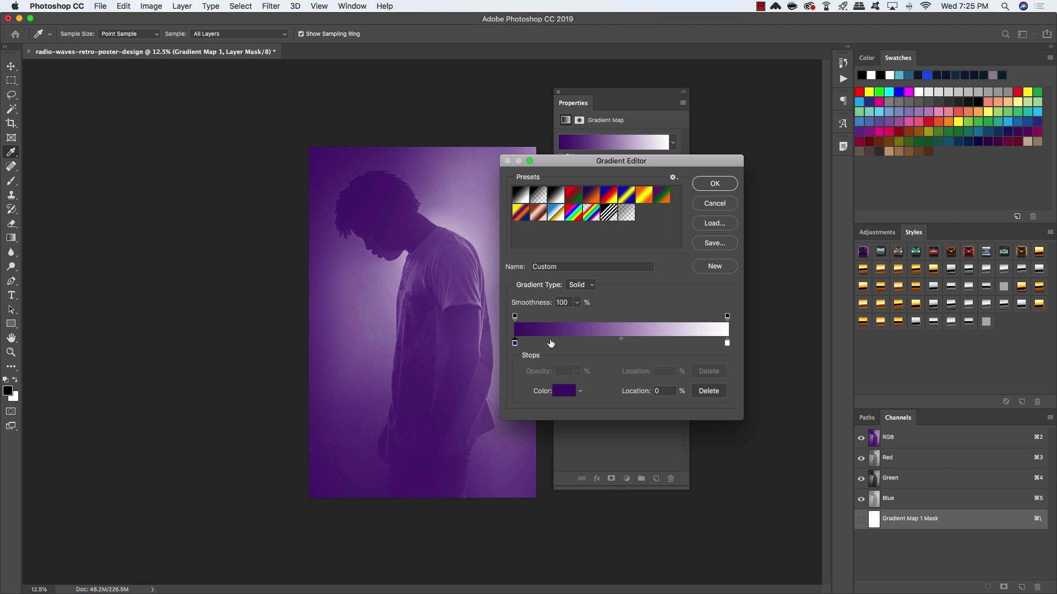
Add a colour stop at location 29% in the gradient and set its colour to the magenta df09d2.
{"action": "left_click_drag", "start_coordinate": [554, 345], "coordinate": [576, 346]}
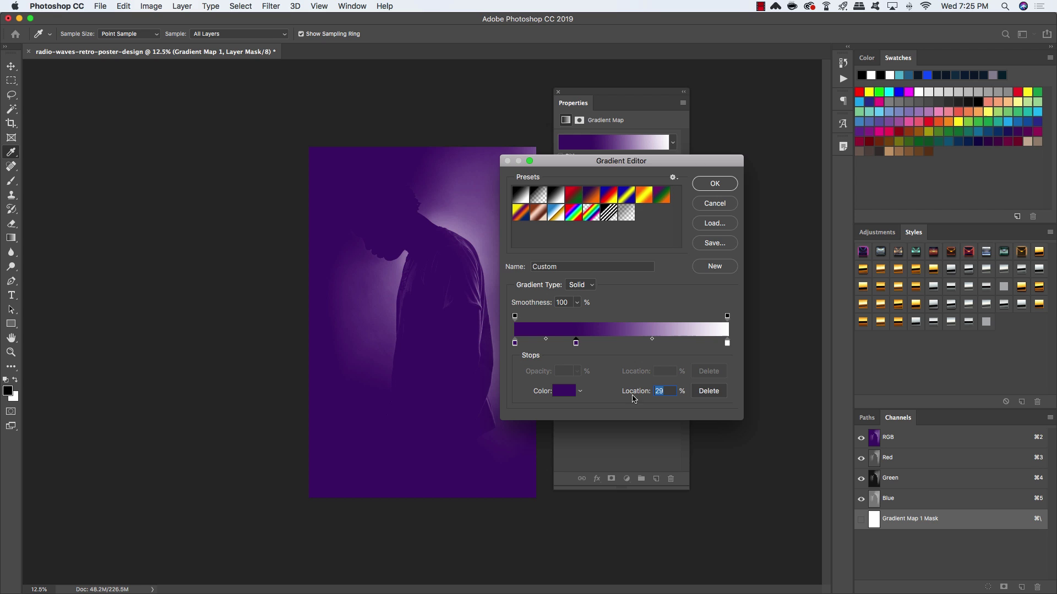
{"action": "left_click", "coordinate": [564, 391]}
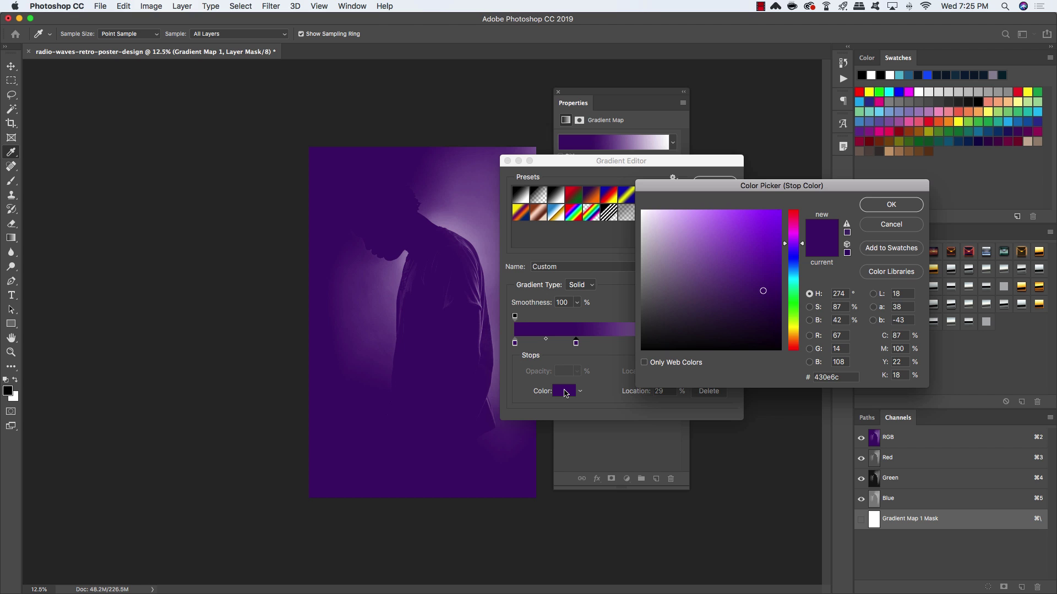
{"action": "left_click_drag", "start_coordinate": [848, 378], "coordinate": [753, 370]}
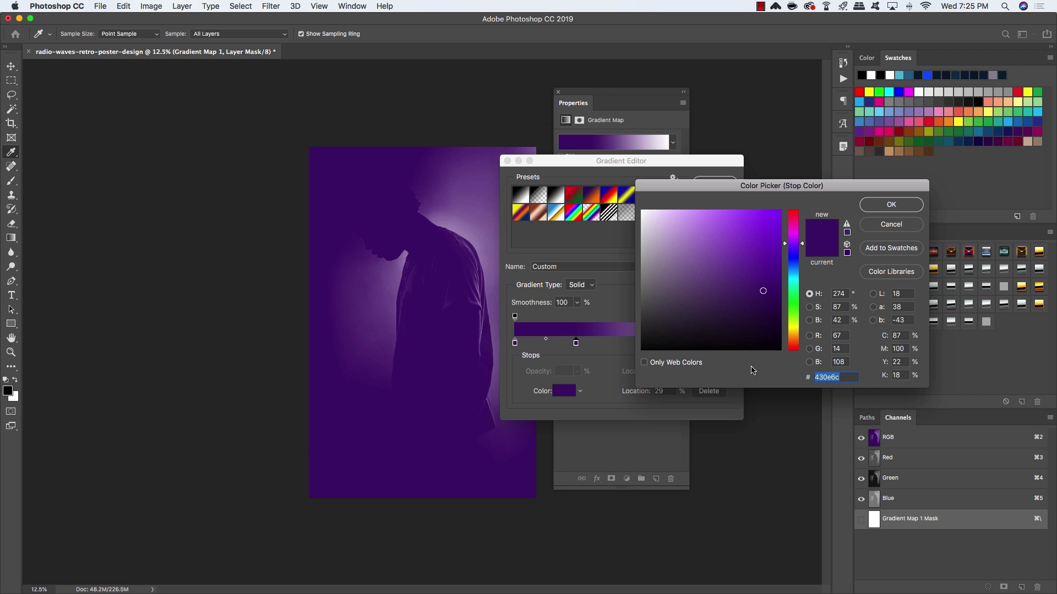
{"action": "type", "text": "df"}
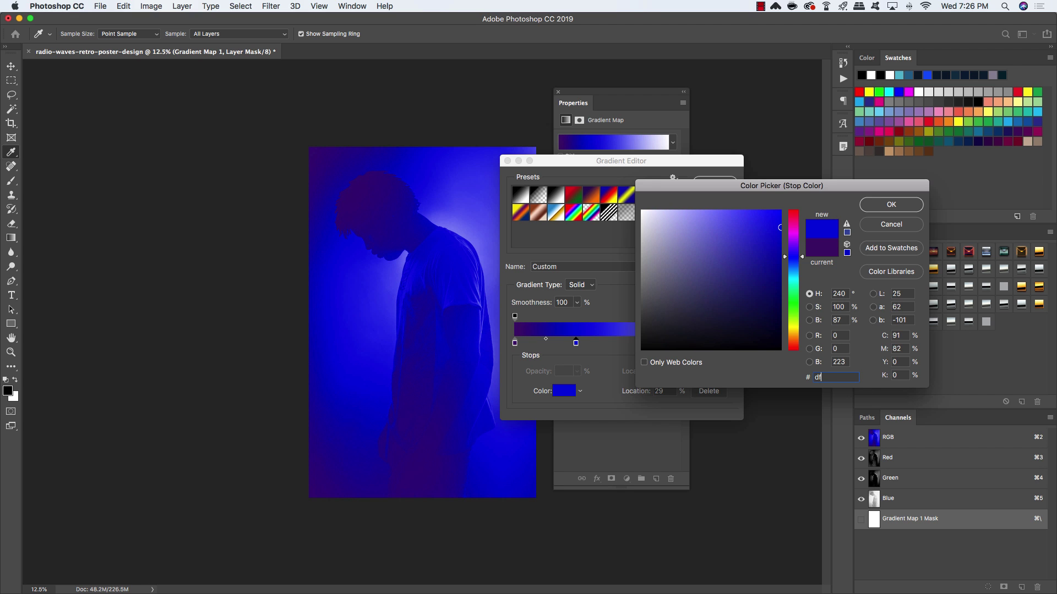
{"action": "type", "text": "09d2"}
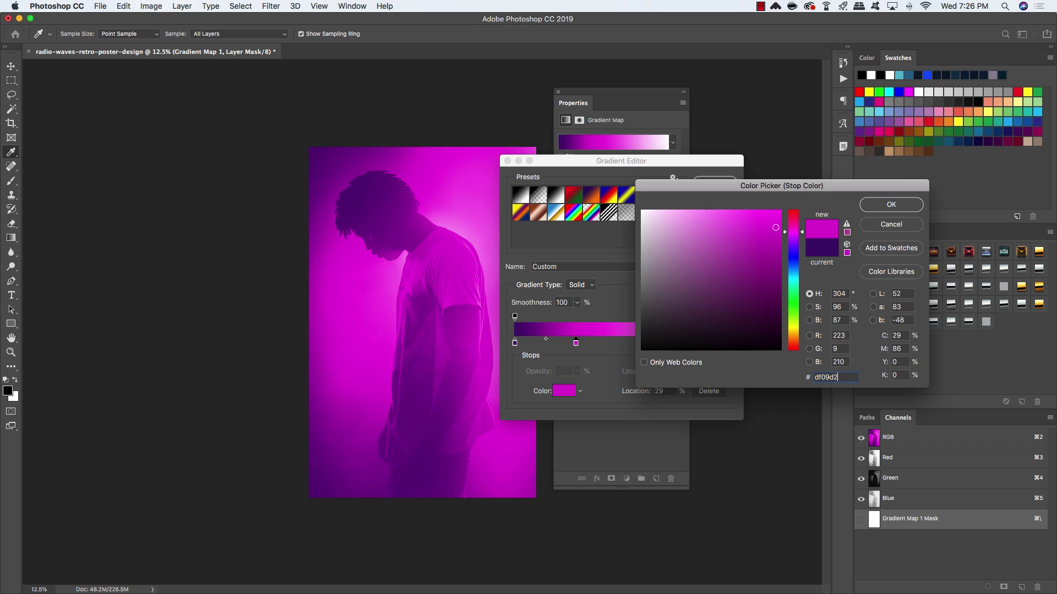
{"action": "left_click", "coordinate": [894, 205]}
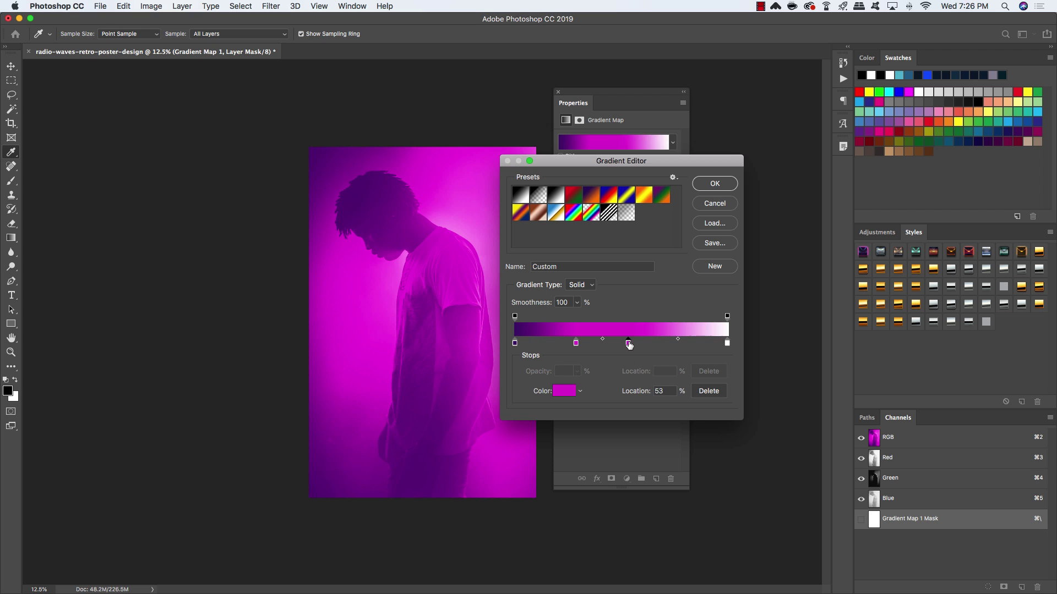
Position a third colour stop at location 55% in the gradient and set its colour to the light pink f190ff.
{"action": "left_click", "coordinate": [631, 344]}
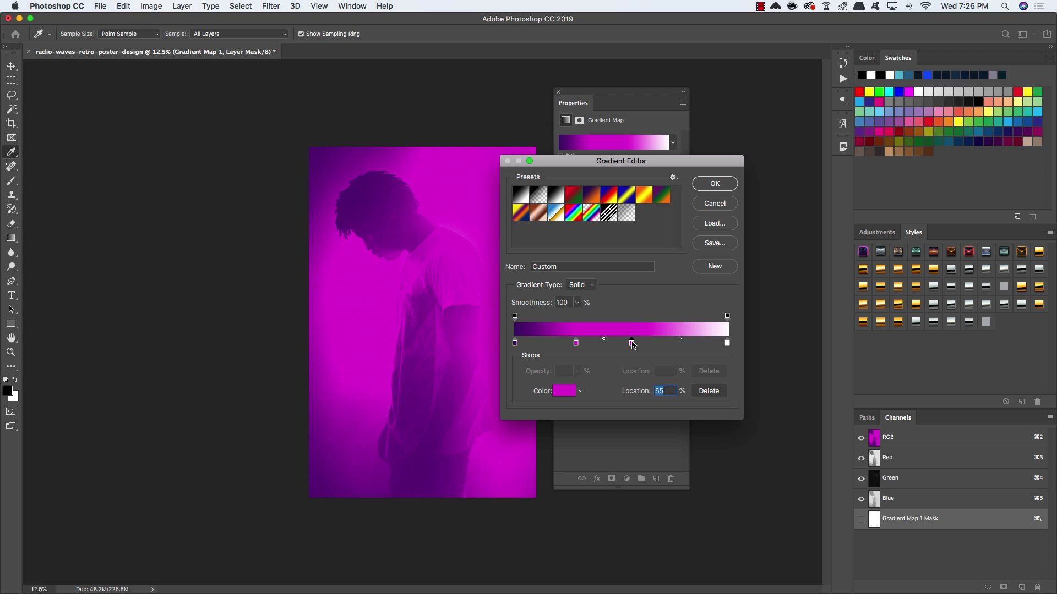
{"action": "left_click", "coordinate": [564, 392]}
{"action": "left_click_drag", "start_coordinate": [847, 378], "coordinate": [699, 362]}
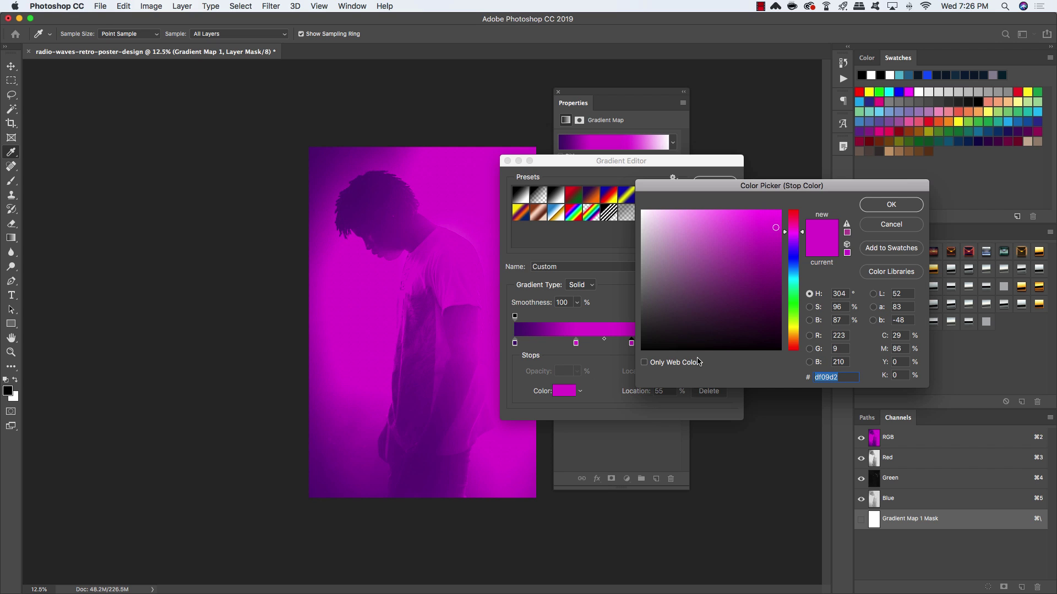
{"action": "type", "text": "f"}
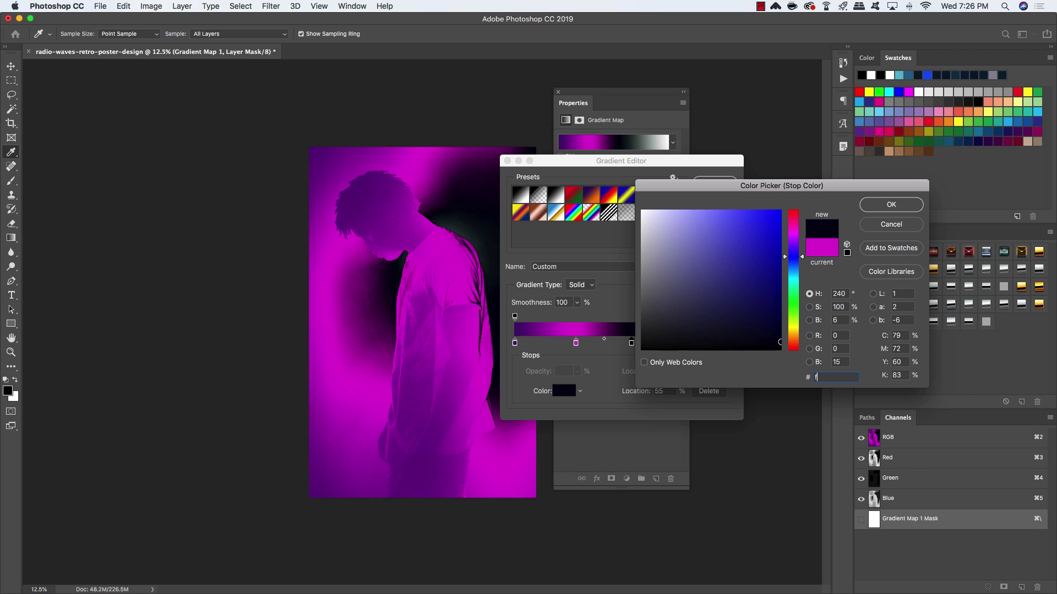
{"action": "type", "text": "190ff"}
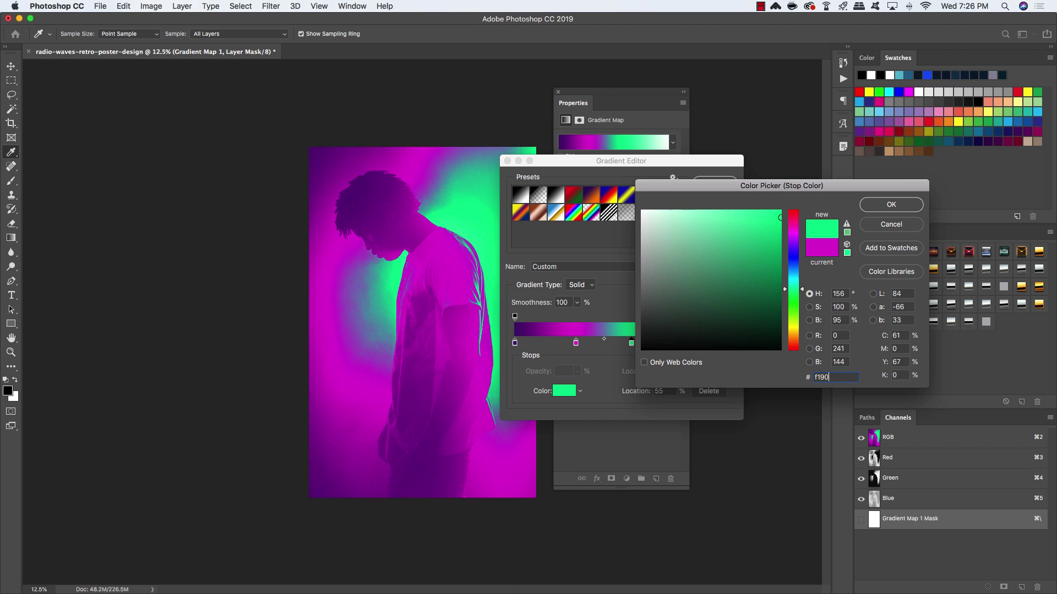
{"action": "left_click", "coordinate": [880, 207]}
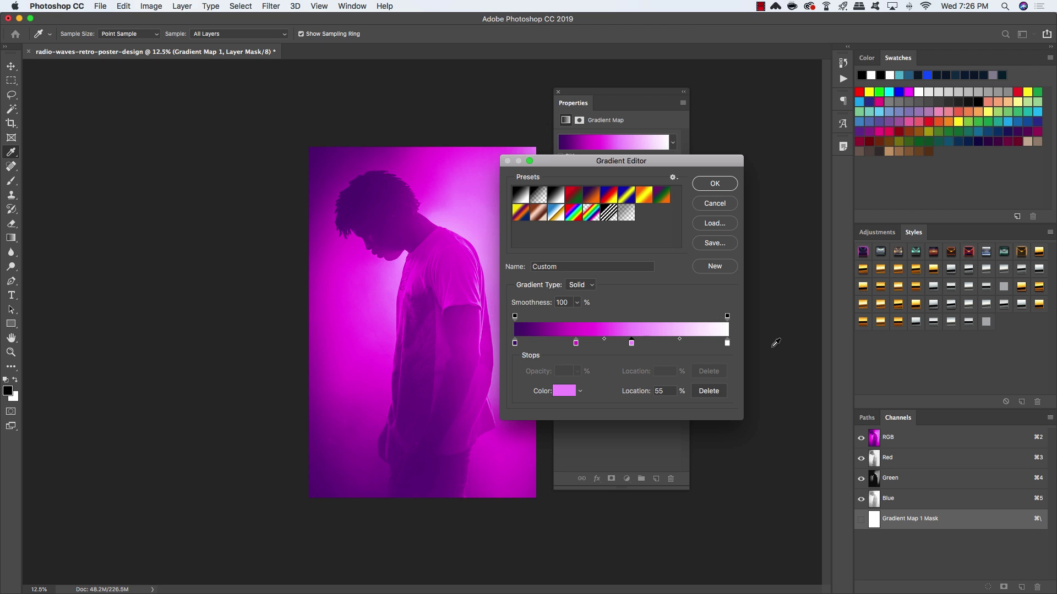
Set the gradient's white end stop at location 100% to the magenta df09d2 and apply the edited gradient.
{"action": "left_click", "coordinate": [727, 345]}
{"action": "left_click", "coordinate": [565, 391]}
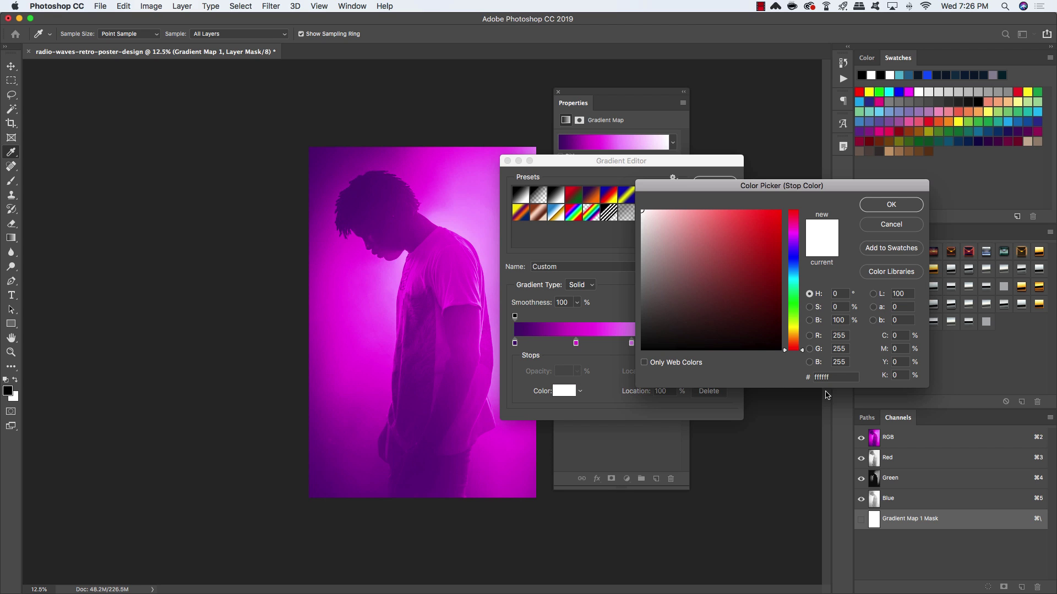
{"action": "left_click_drag", "start_coordinate": [840, 378], "coordinate": [758, 375]}
{"action": "type", "text": "df0"}
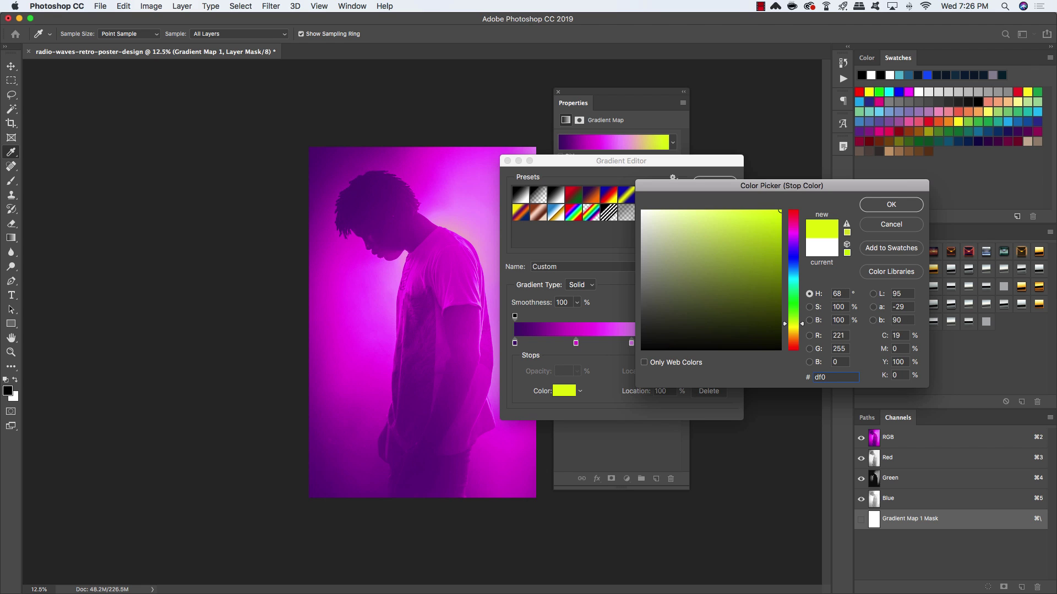
{"action": "type", "text": "9d2"}
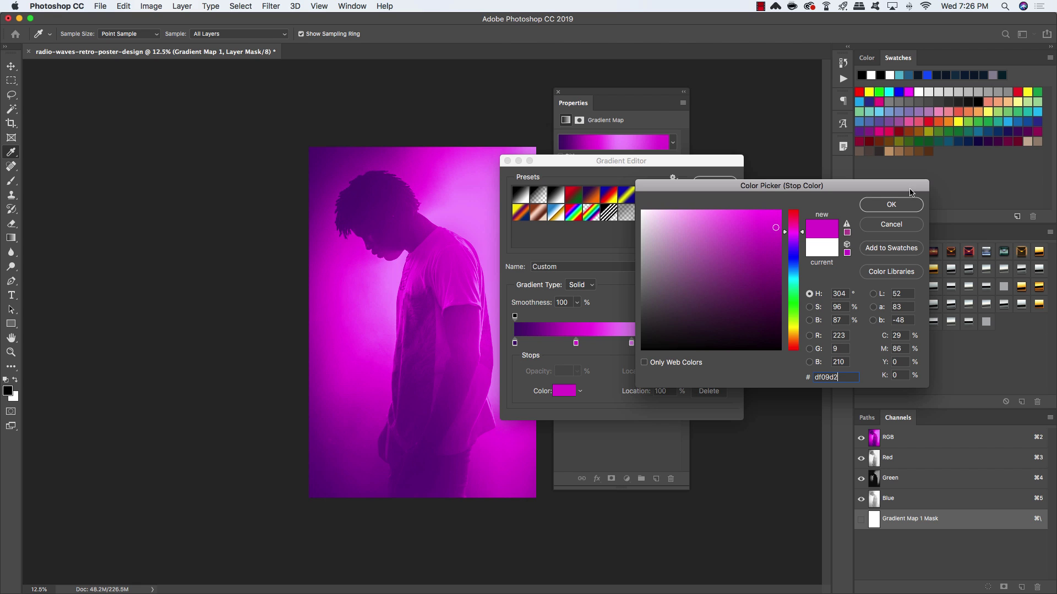
{"action": "left_click", "coordinate": [901, 204]}
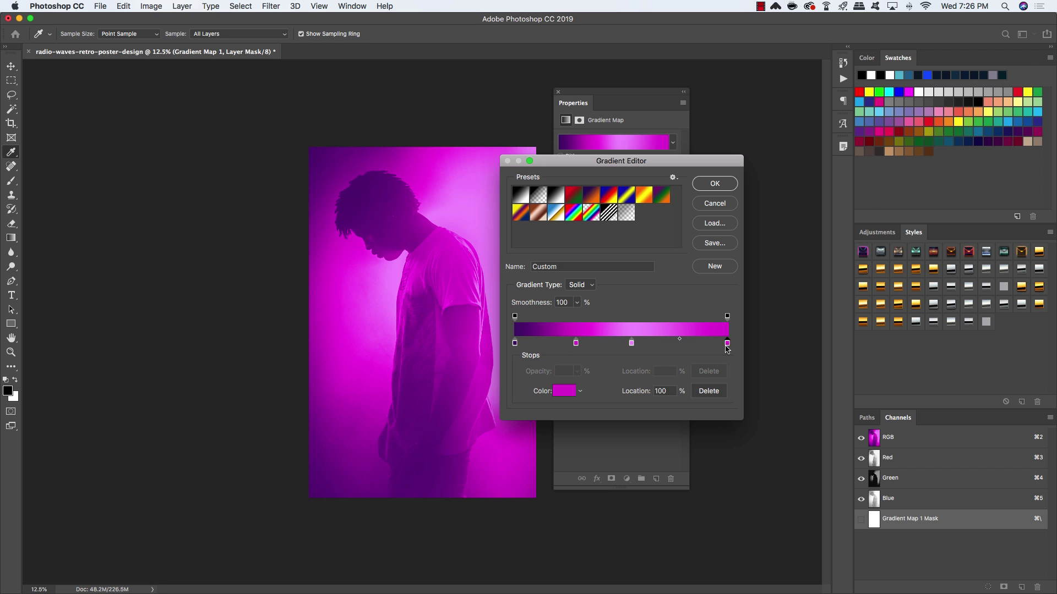
{"action": "left_click", "coordinate": [718, 187]}
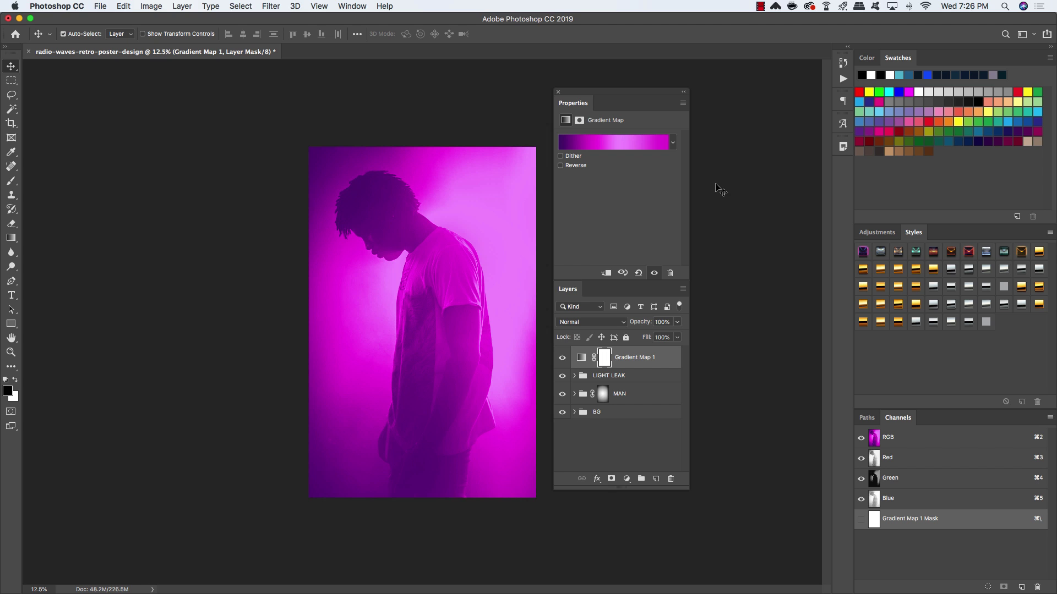
Set the Gradient Map 1 layer's blend mode to Luminosity and its opacity to 40%.
{"action": "left_click", "coordinate": [582, 325]}
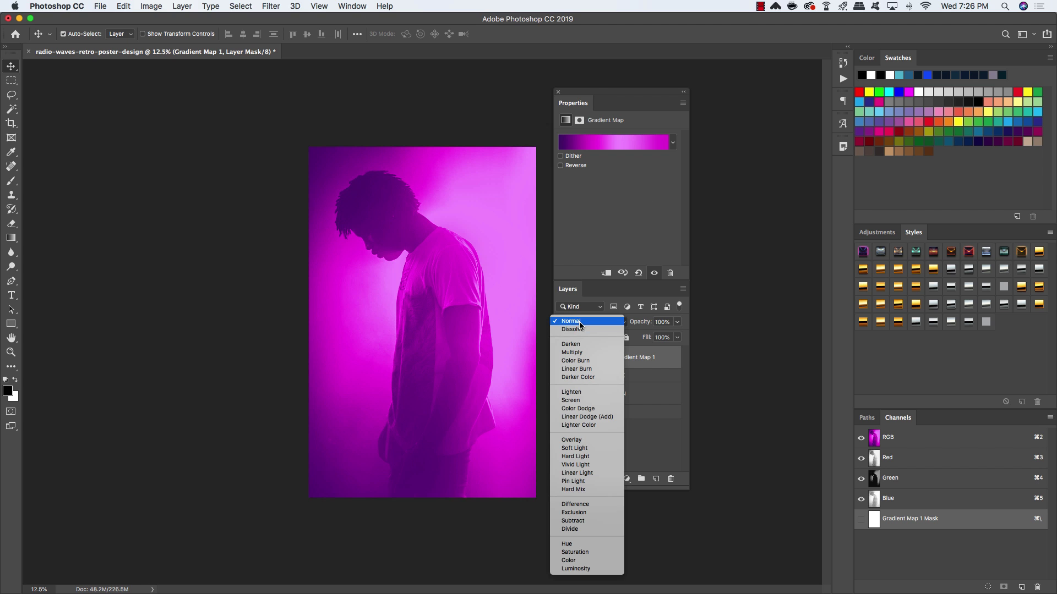
{"action": "left_click", "coordinate": [574, 566]}
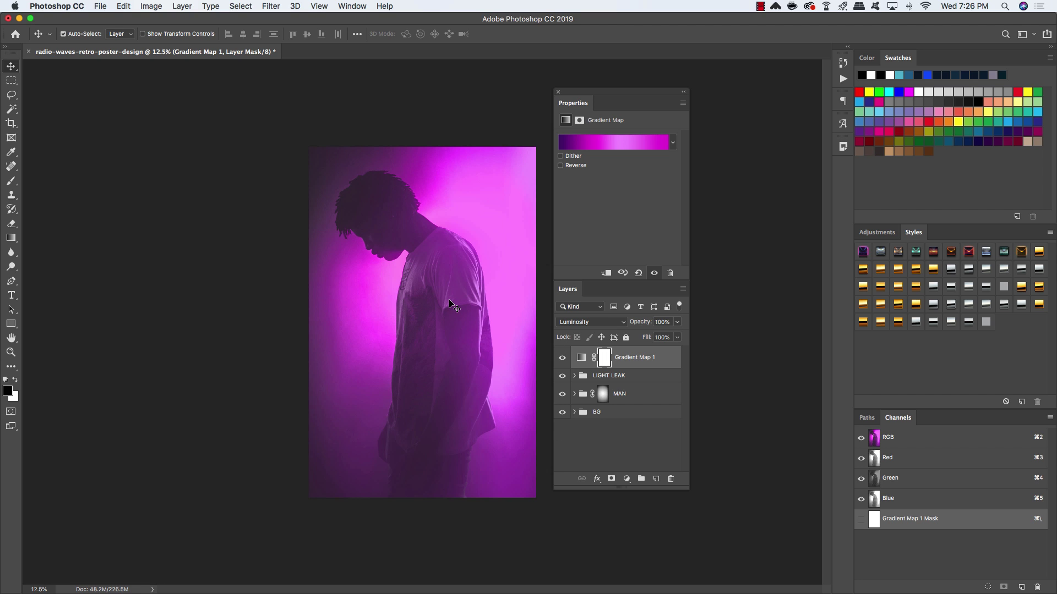
{"action": "left_click", "coordinate": [676, 322]}
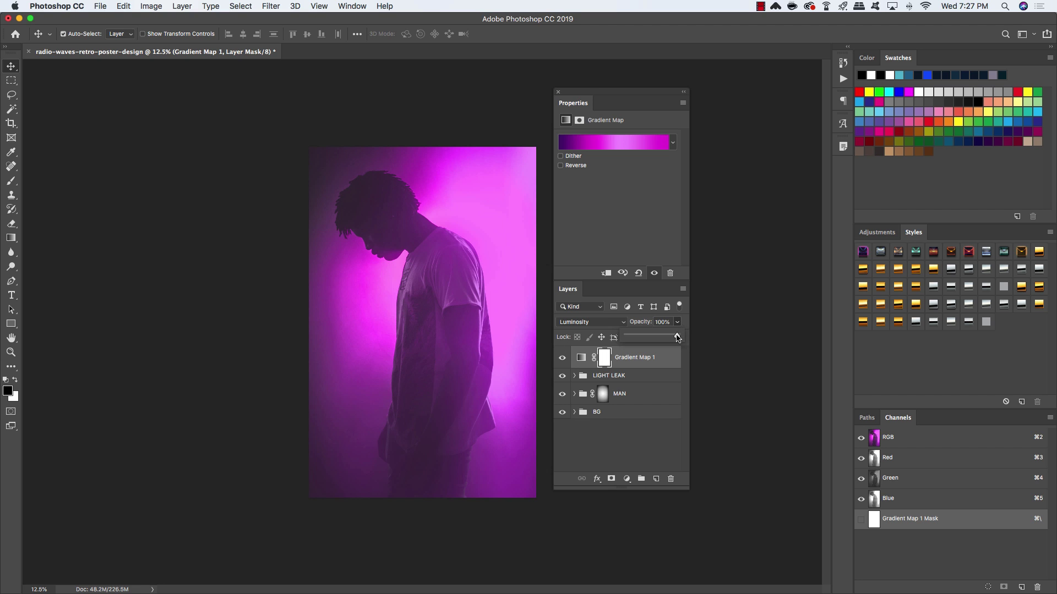
{"action": "left_click_drag", "start_coordinate": [679, 337], "coordinate": [648, 337]}
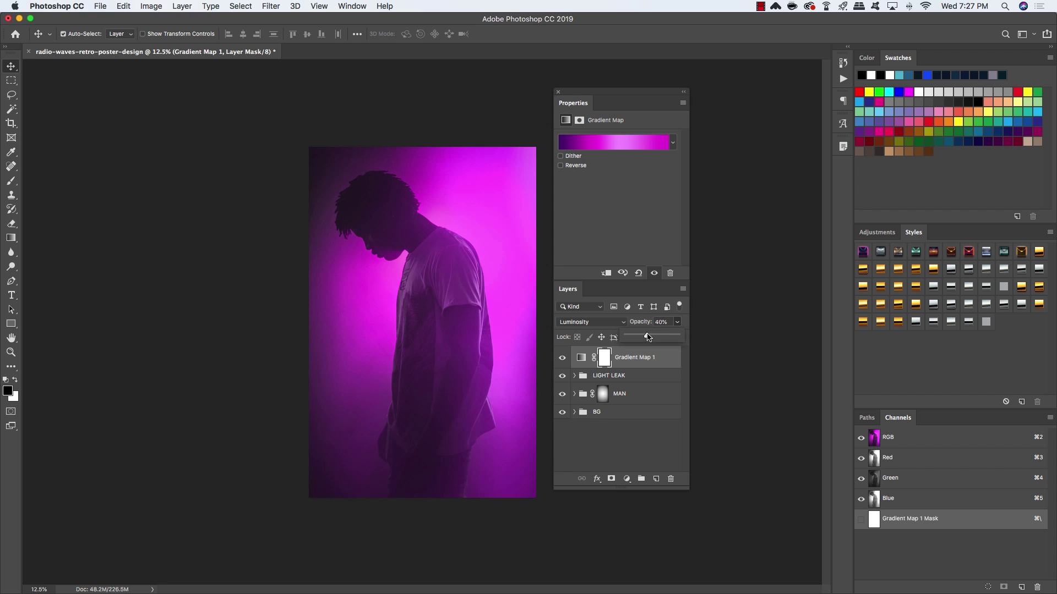
{"action": "left_click", "coordinate": [678, 323]}
Put the Gradient Map 1 layer in a new group named GRADIENT MAP and collapse the group.
{"action": "key", "text": "super+g"}
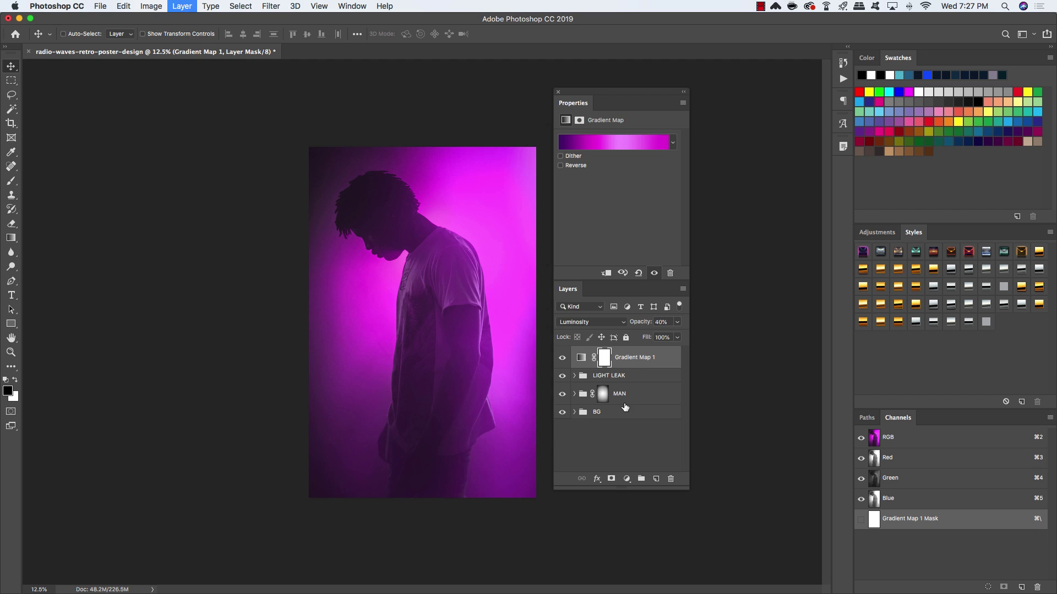
{"action": "double_click", "coordinate": [604, 353]}
{"action": "type", "text": "G"}
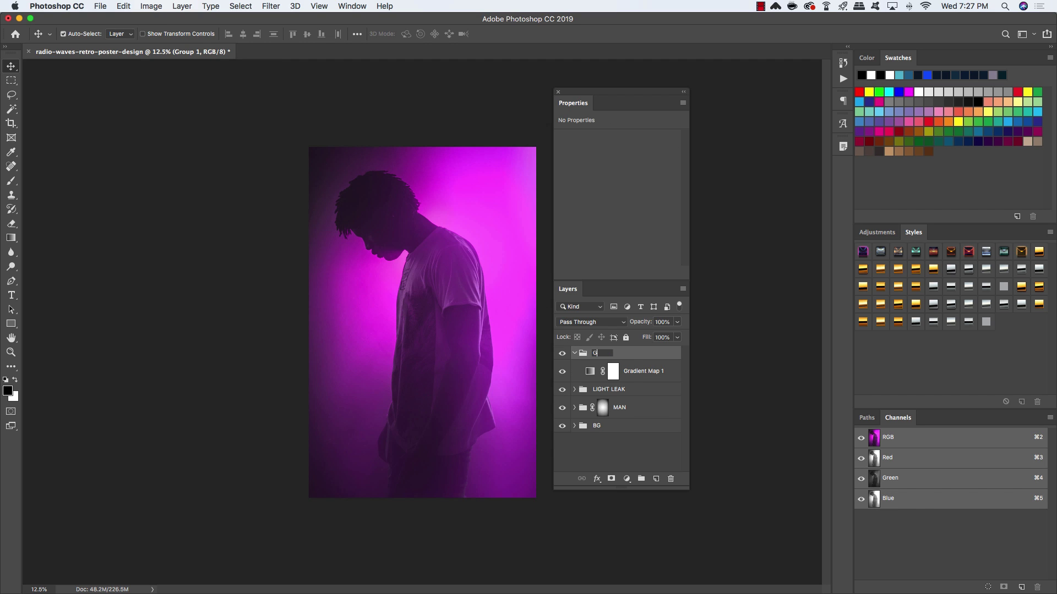
{"action": "type", "text": "RADIENT MAP"}
{"action": "key", "text": "Return"}
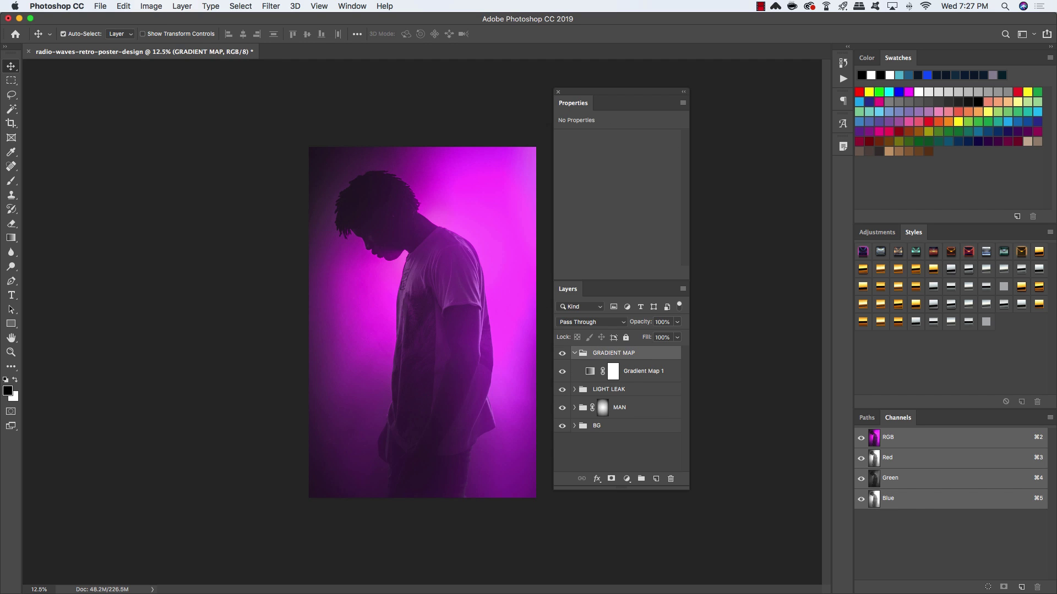
{"action": "left_click", "coordinate": [574, 354]}
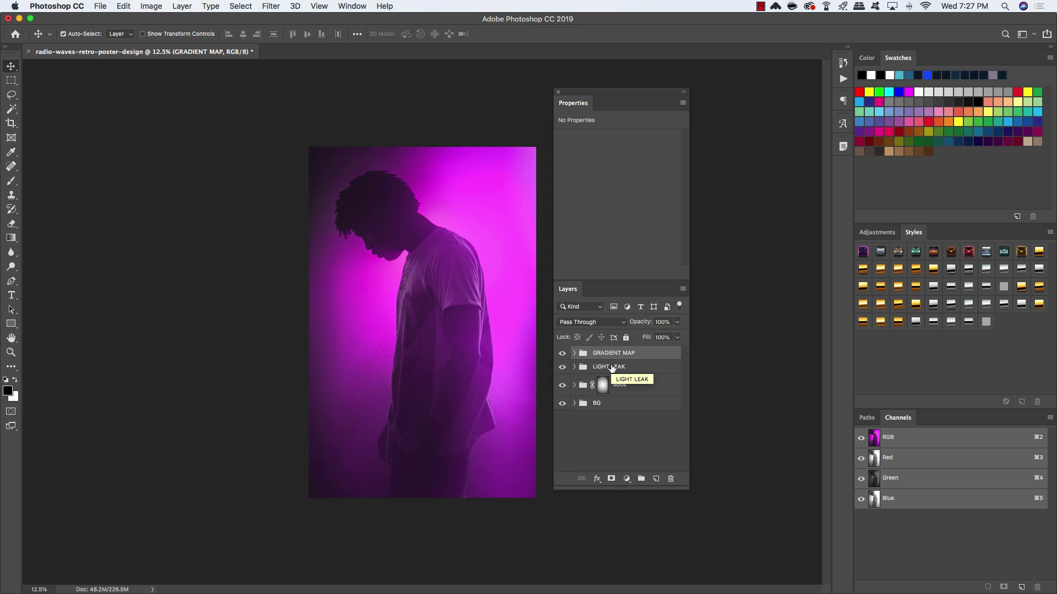
Place Damasc Texture 3.jpg from the Honnum Graphic Art folder inside freebies as an embedded image above the GRADIENT MAP group.
{"action": "left_click", "coordinate": [100, 6]}
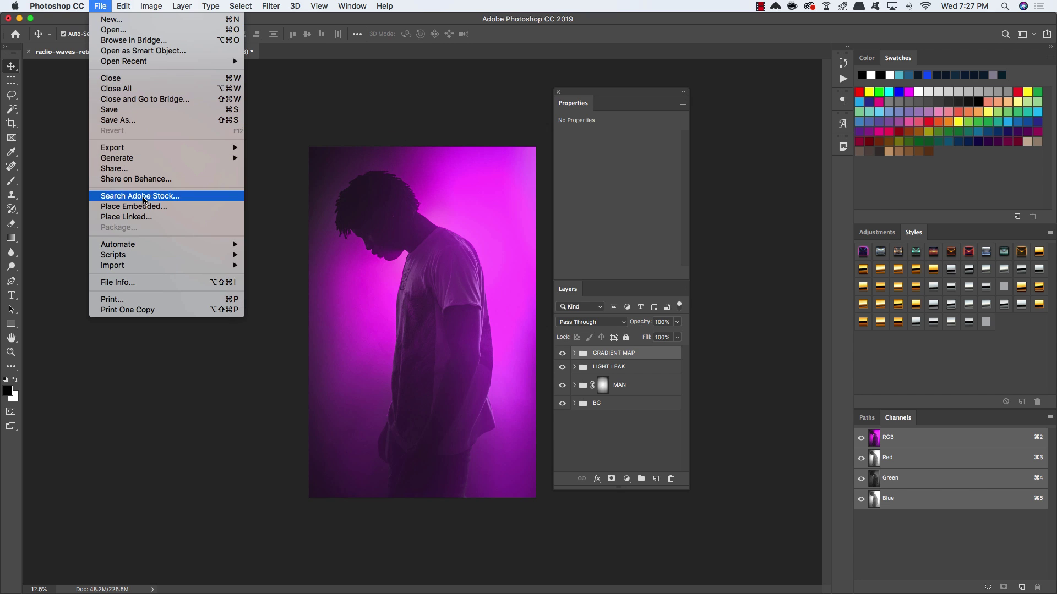
{"action": "left_click", "coordinate": [142, 207]}
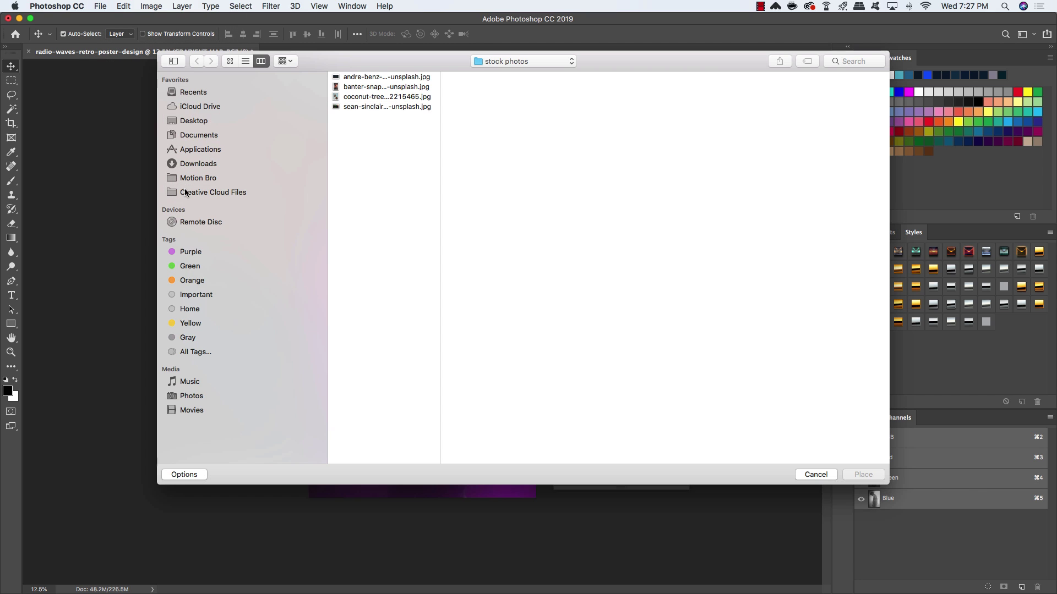
{"action": "left_click", "coordinate": [543, 61]}
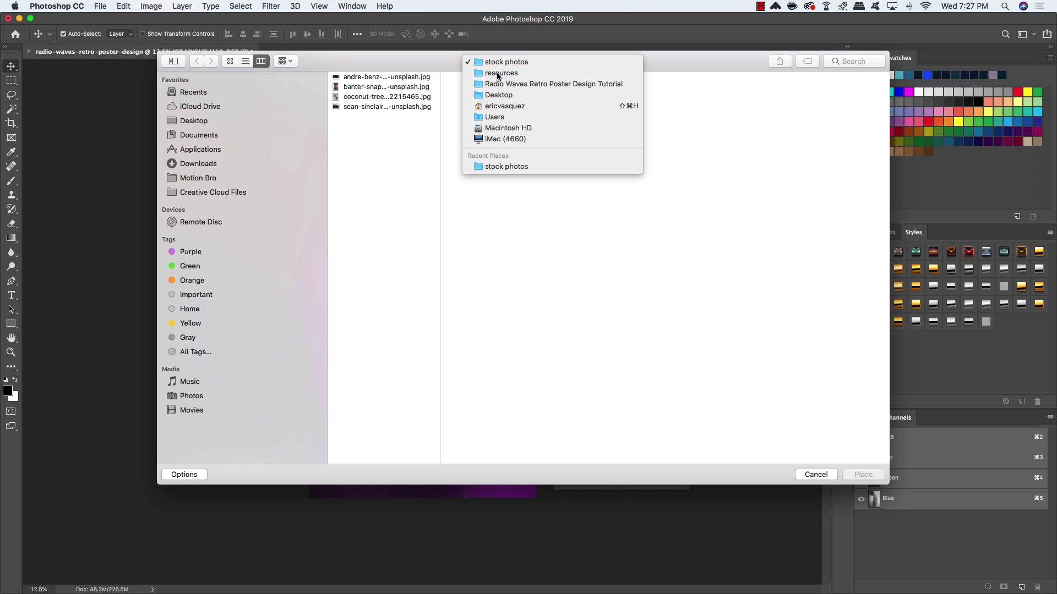
{"action": "left_click", "coordinate": [505, 74]}
{"action": "left_click", "coordinate": [474, 87]}
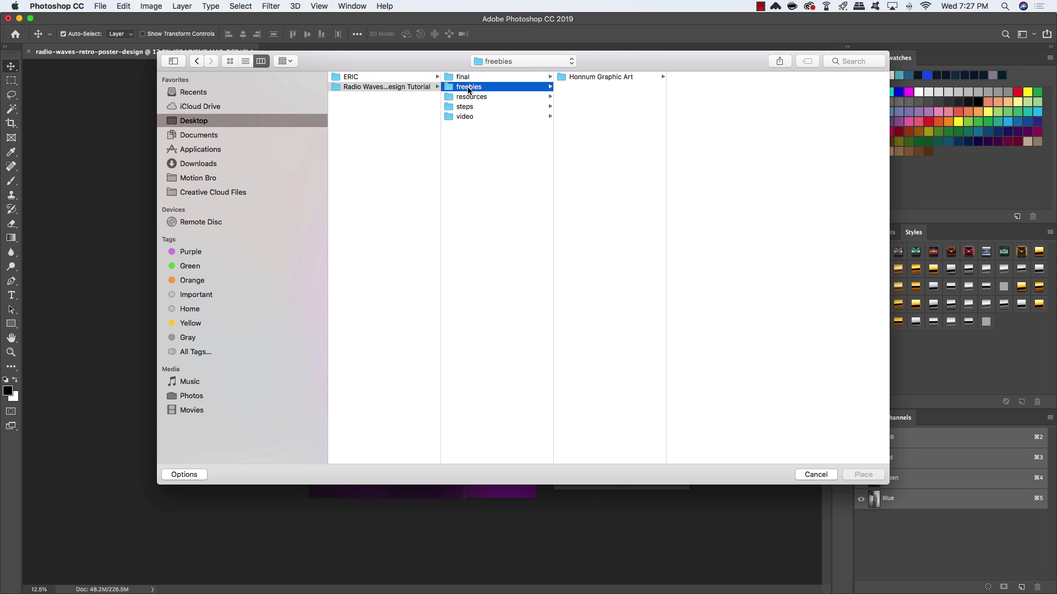
{"action": "left_click", "coordinate": [610, 77]}
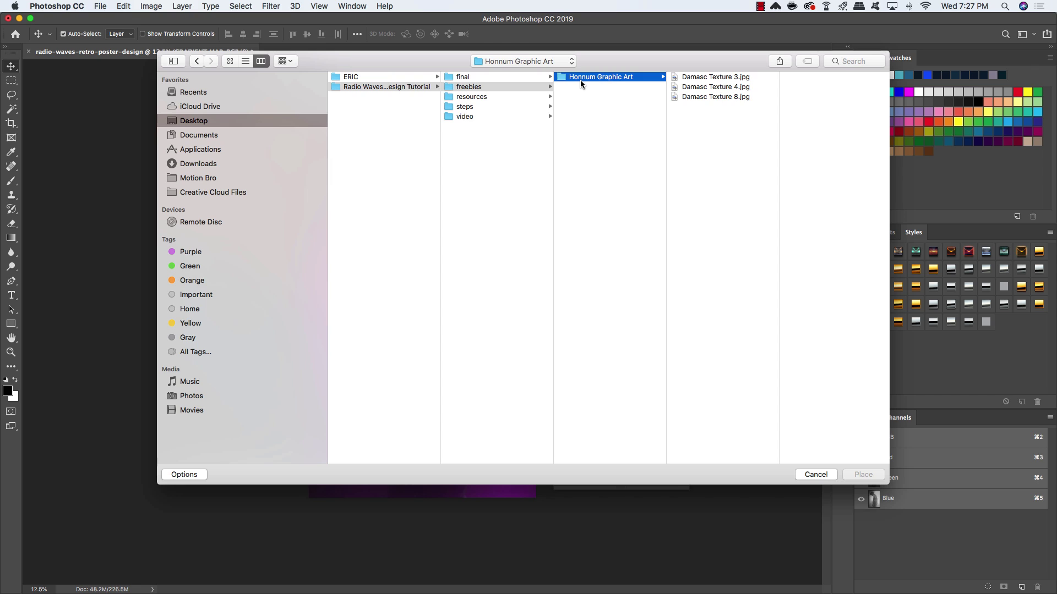
{"action": "left_click", "coordinate": [707, 78]}
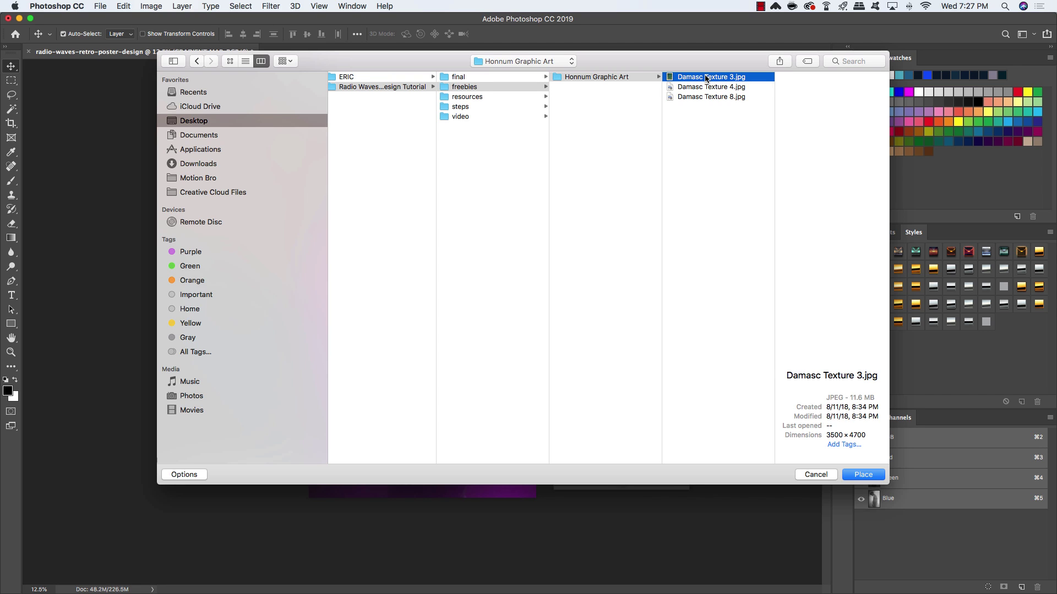
{"action": "left_click", "coordinate": [863, 476]}
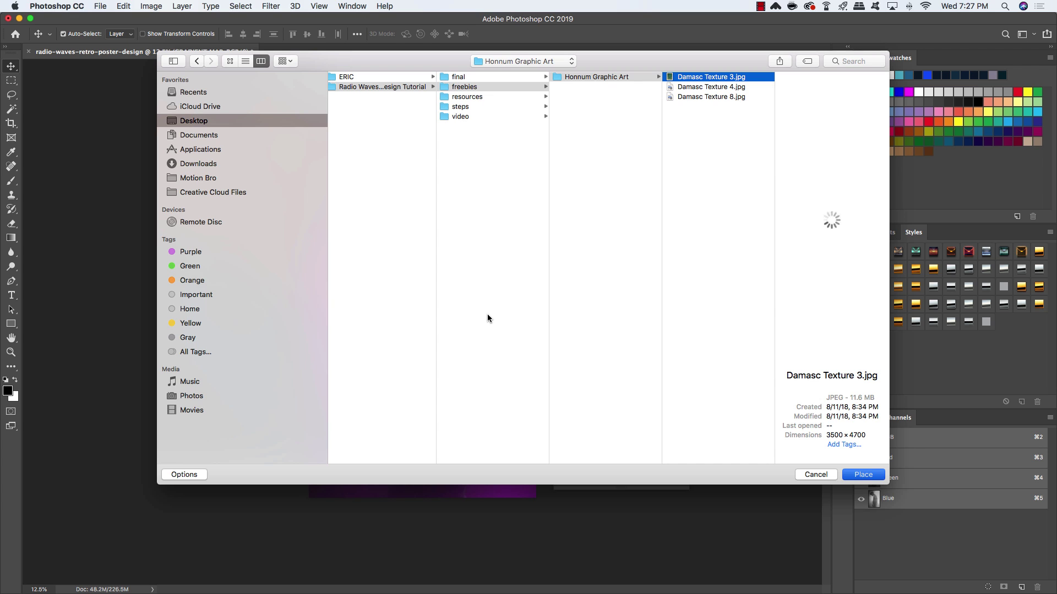
{"action": "key", "text": "Return"}
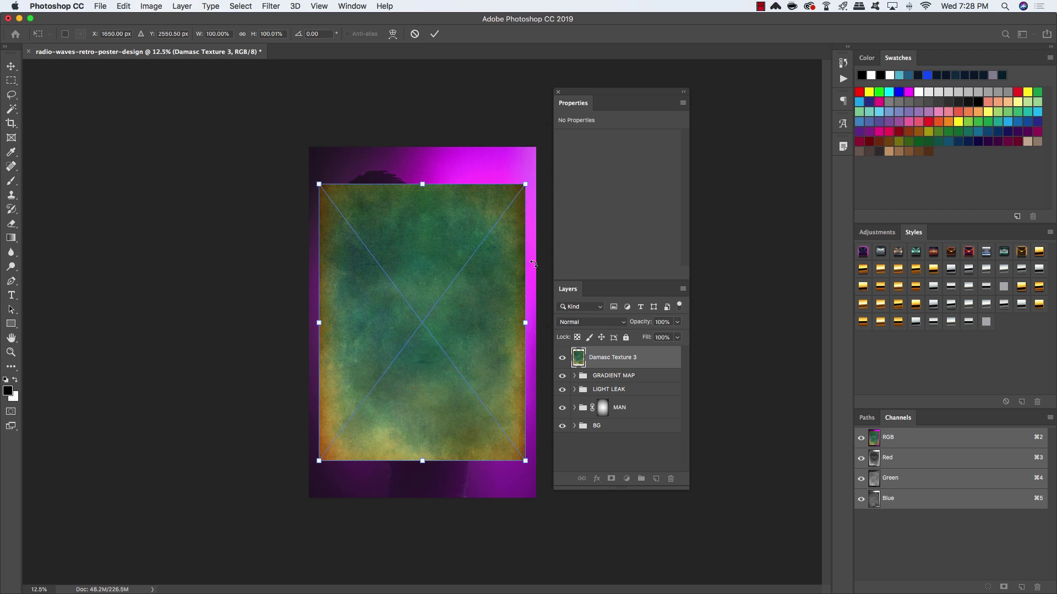
Scale the placed Damasc Texture 3 image proportionally from its centre to about 135%, covering the whole poster.
{"action": "left_click_drag", "start_coordinate": [526, 186], "coordinate": [528, 183]}
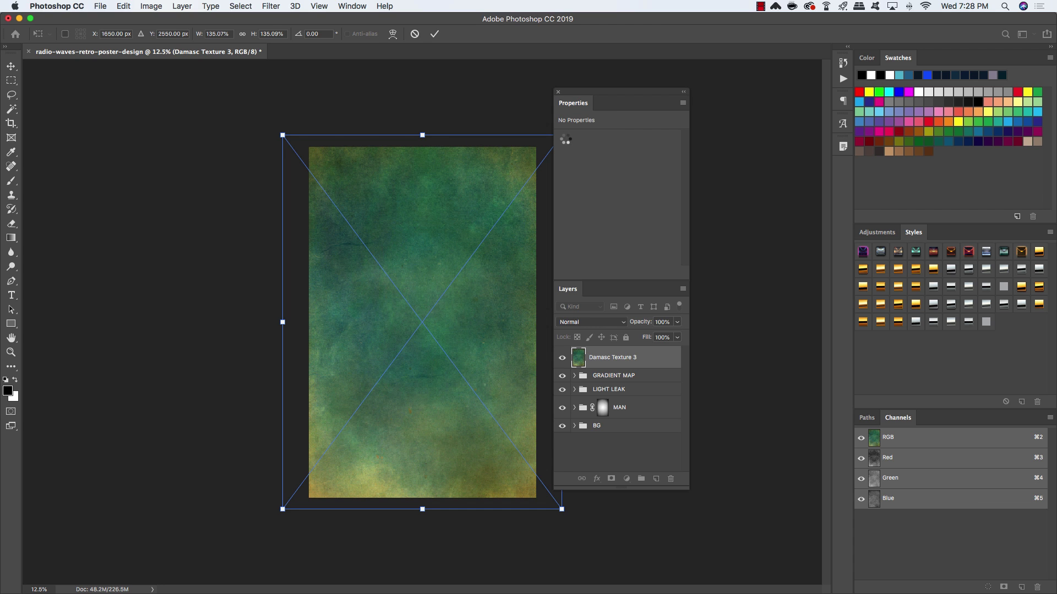
{"action": "key", "text": "Return"}
{"action": "scroll", "coordinate": [565, 141], "scroll_direction": "down", "scroll_amount": 1}
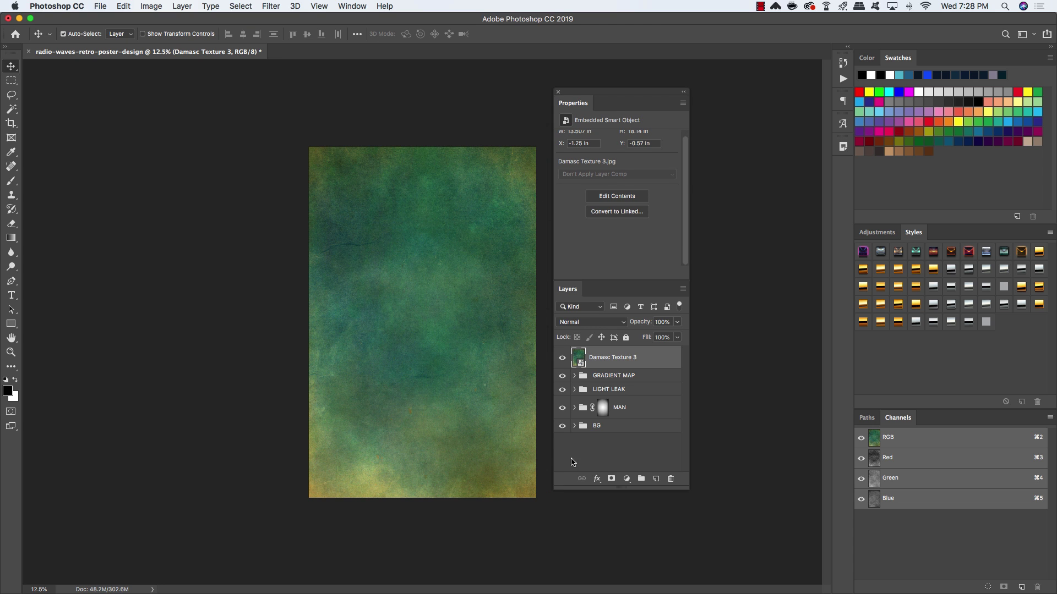
Add a Levels adjustment layer above Damasc Texture 3, clipped to the texture layer.
{"action": "left_click", "coordinate": [627, 479]}
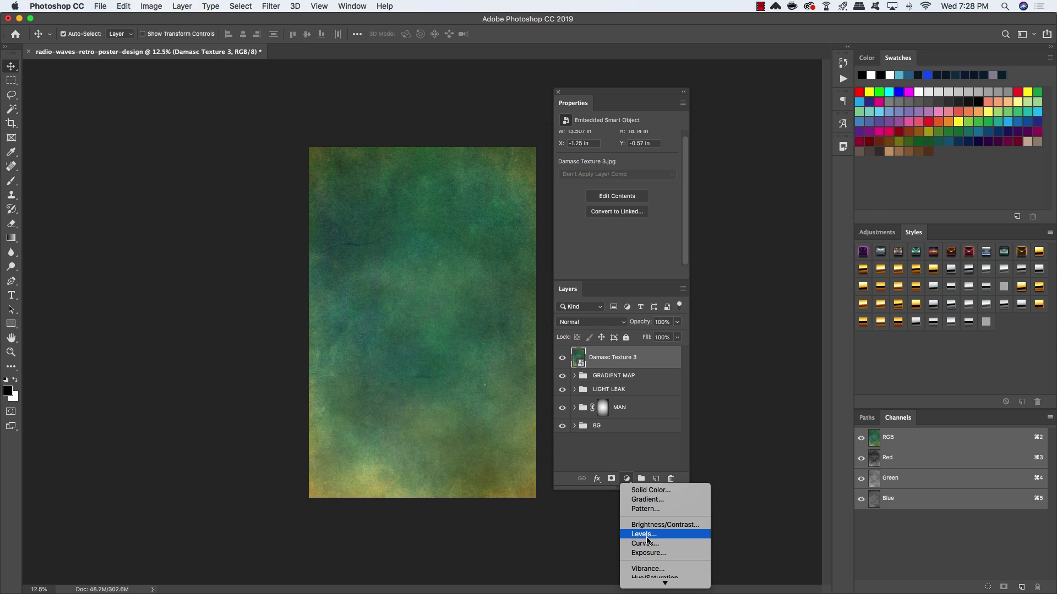
{"action": "left_click", "coordinate": [647, 535], "text": "alt"}
{"action": "left_click", "coordinate": [359, 374]}
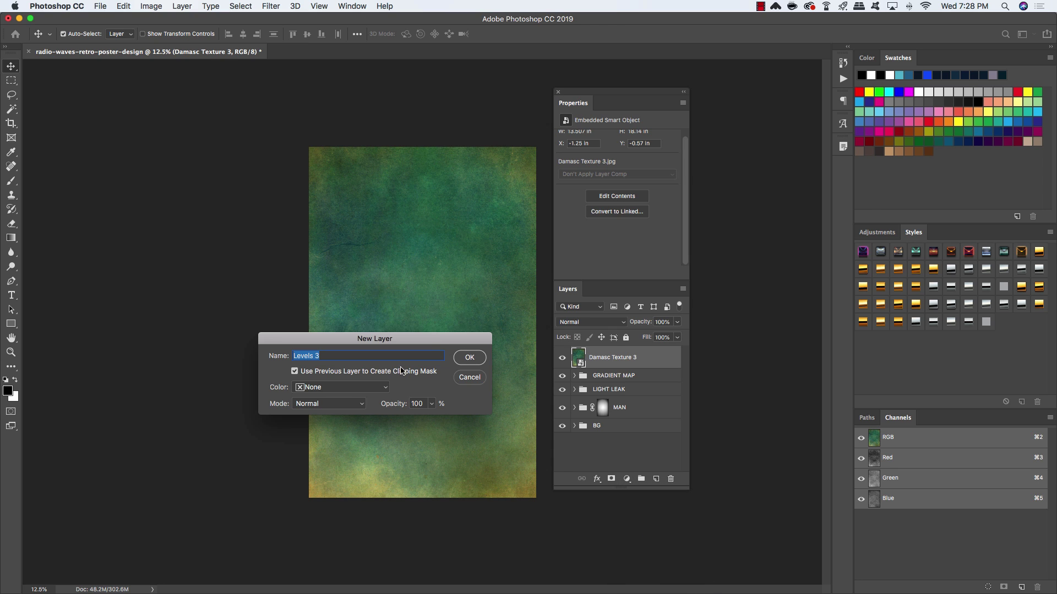
{"action": "left_click", "coordinate": [470, 358]}
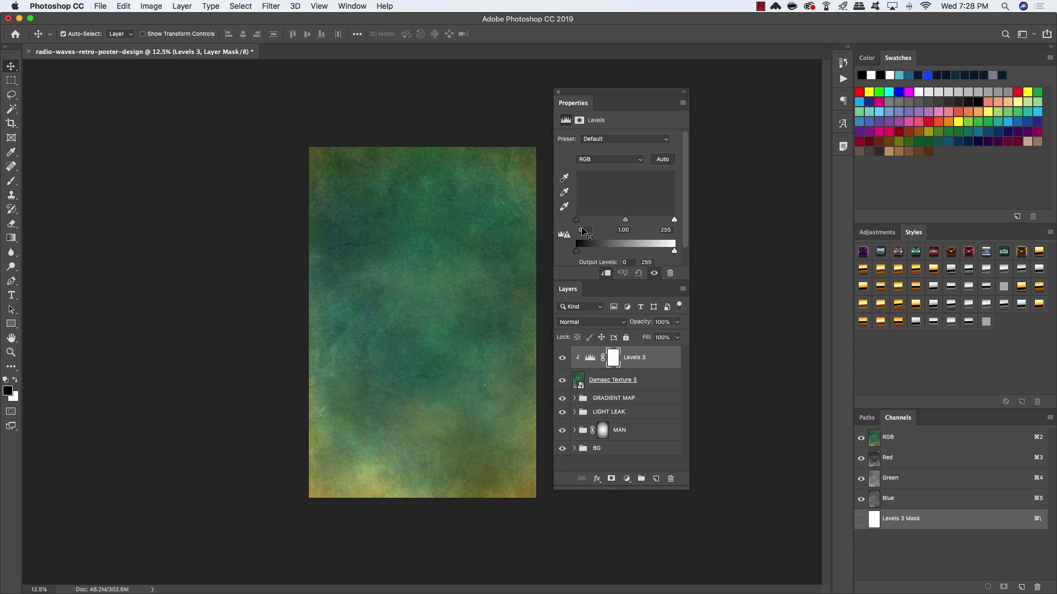
Set the texture's Levels input values to 59 for the shadows and 234 for the highlights.
{"action": "left_click", "coordinate": [581, 227]}
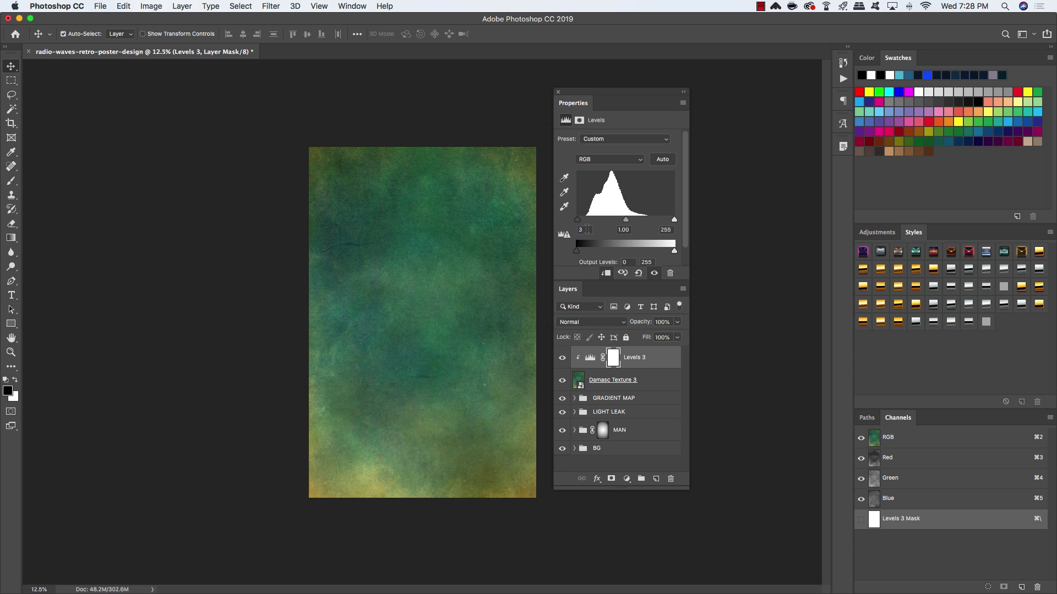
{"action": "left_click_drag", "start_coordinate": [576, 219], "coordinate": [599, 221]}
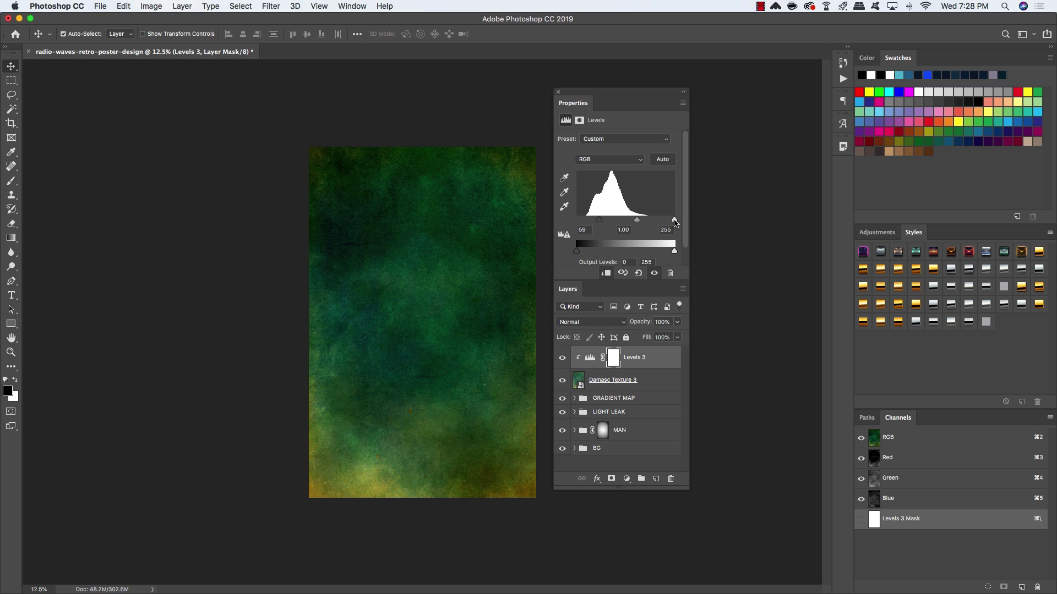
{"action": "left_click_drag", "start_coordinate": [675, 222], "coordinate": [666, 222]}
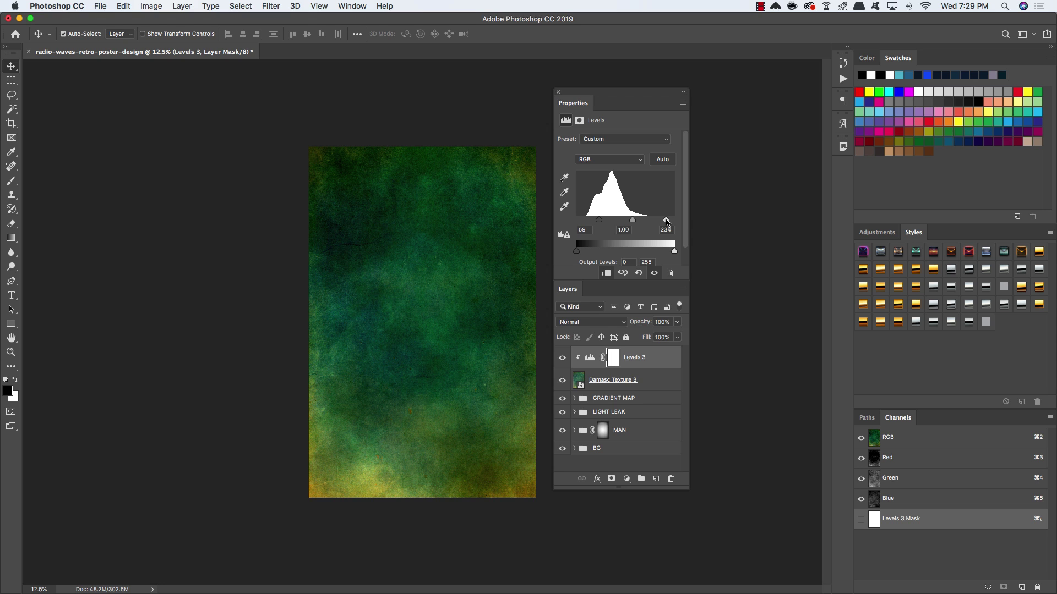
Add a Black & White adjustment layer clipped to Damasc Texture 3 and move it above the texture's Levels adjustment.
{"action": "left_click", "coordinate": [632, 386]}
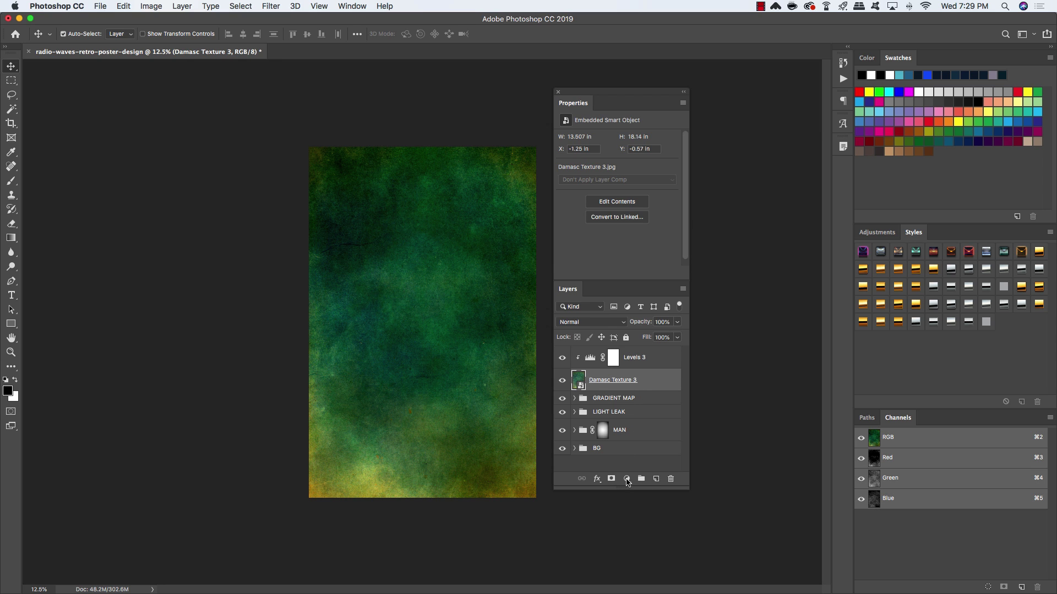
{"action": "left_click", "coordinate": [626, 478]}
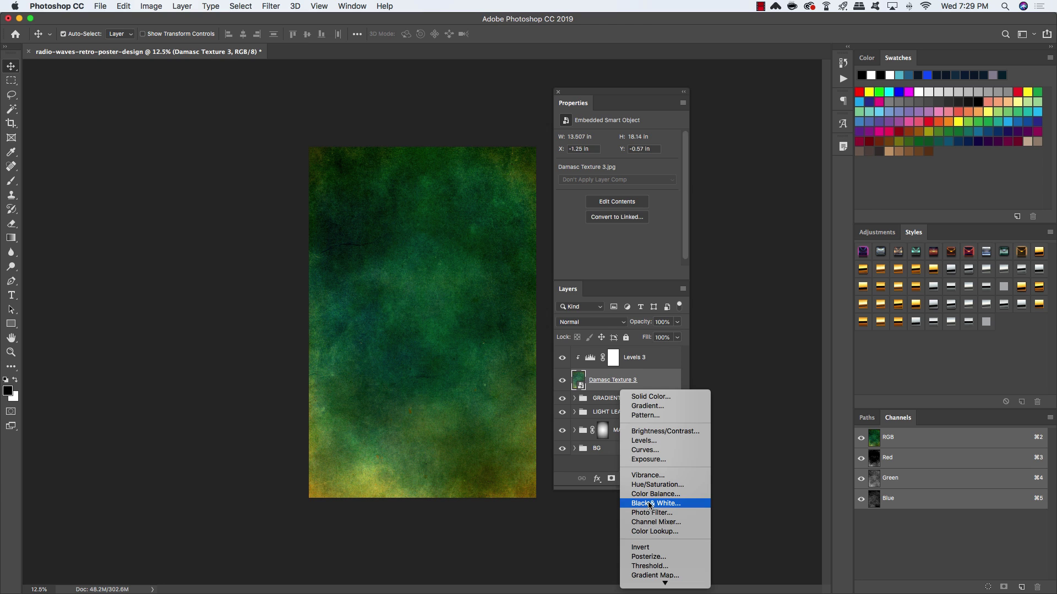
{"action": "left_click", "coordinate": [650, 502]}
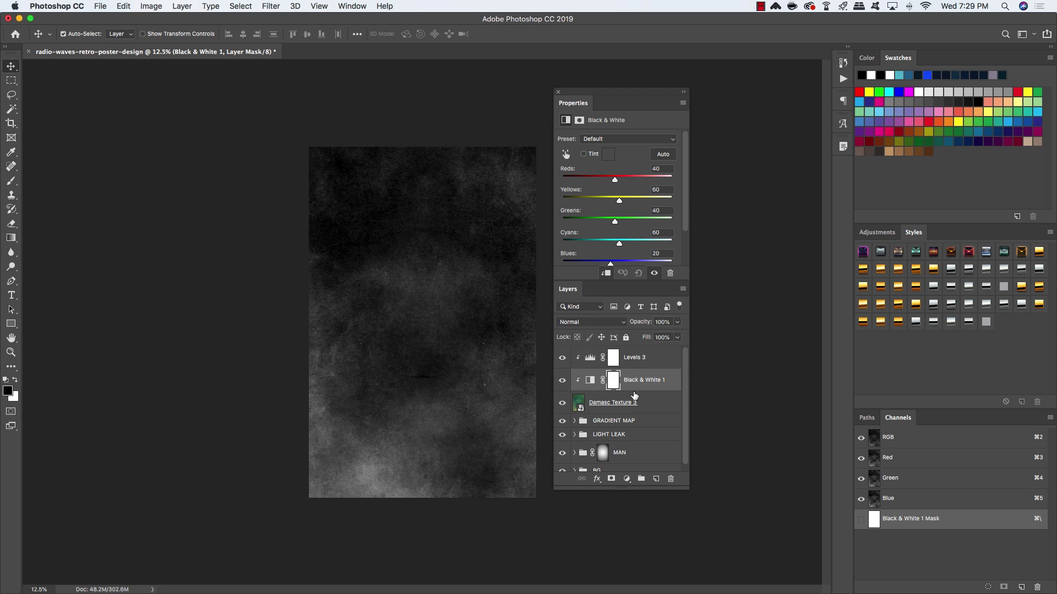
{"action": "key", "text": "super"}
{"action": "key", "text": "super+bracketright"}
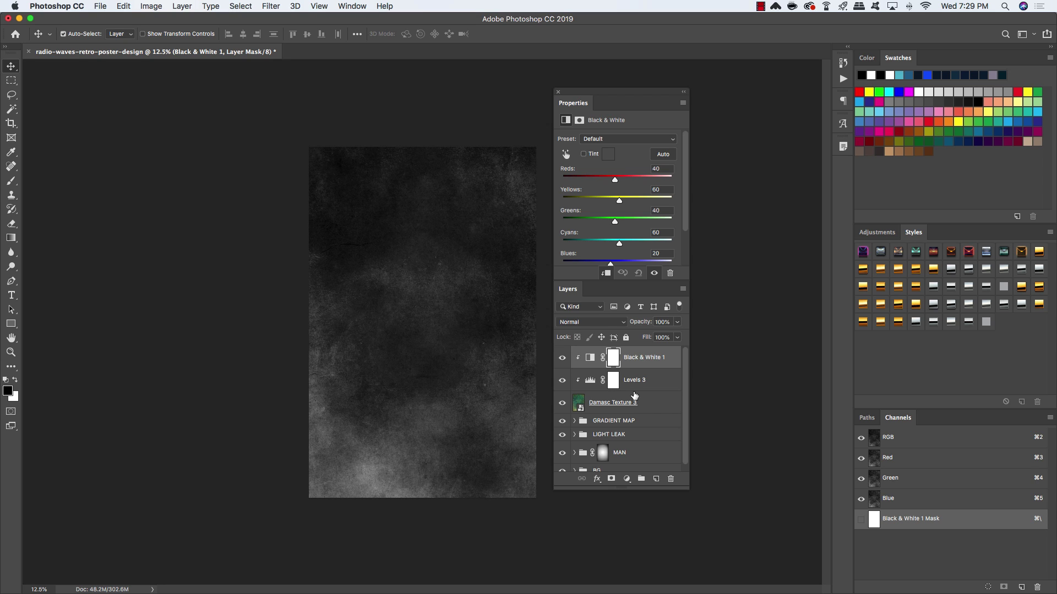
{"action": "key", "text": "super"}
{"action": "key", "text": "super+bracketleft"}
{"action": "key", "text": "super+bracketright"}
Set the Damasc Texture 3 layer's blend mode to Soft Light with 60% opacity and compare the poster with and without it.
{"action": "left_click", "coordinate": [630, 407]}
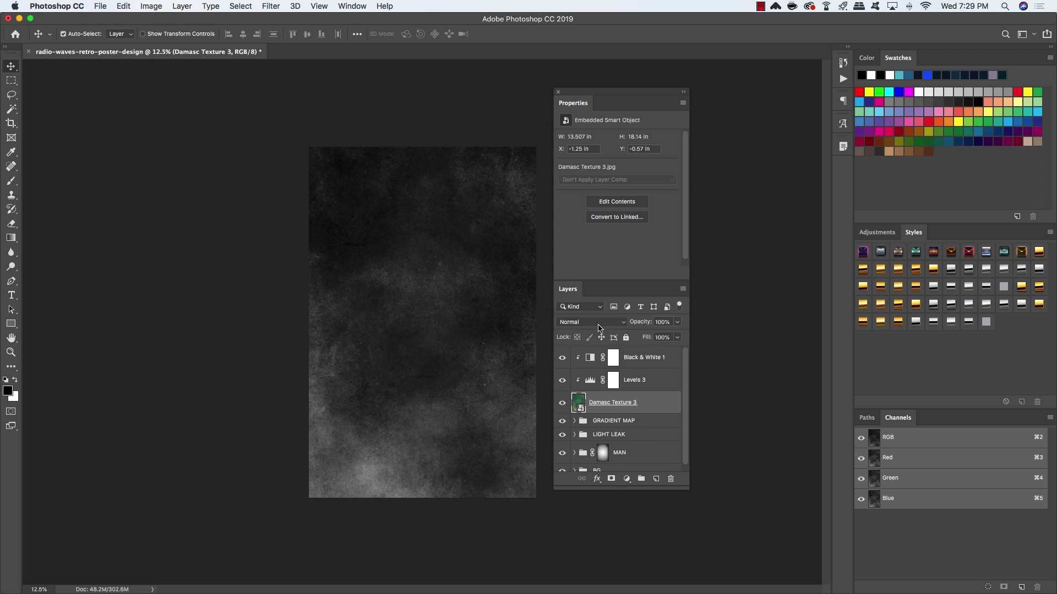
{"action": "left_click", "coordinate": [593, 323]}
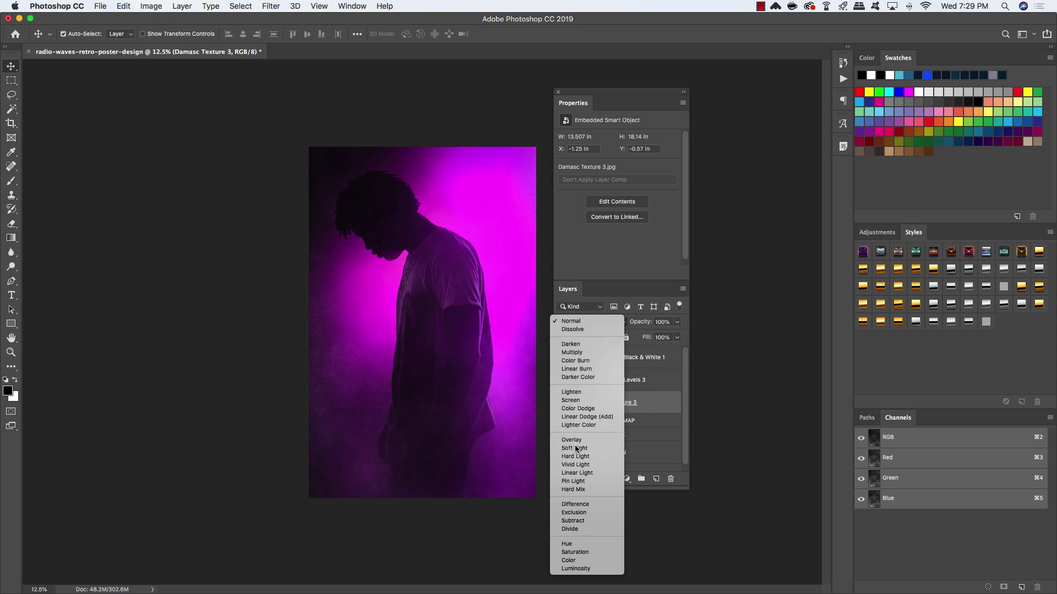
{"action": "left_click", "coordinate": [574, 449]}
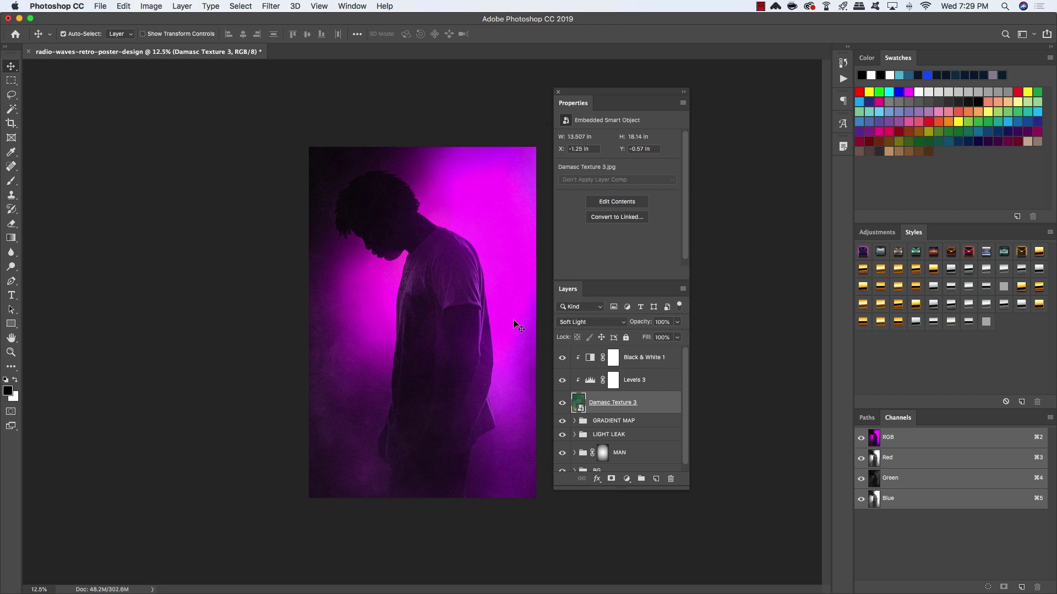
{"action": "key", "text": "6"}
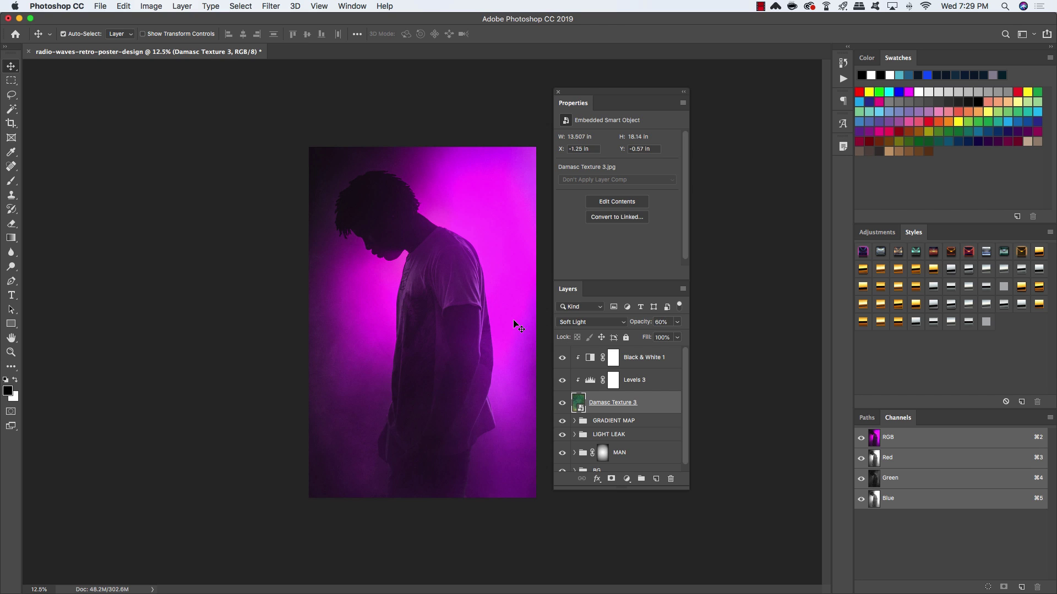
{"action": "left_click", "coordinate": [562, 403]}
{"action": "left_click", "coordinate": [562, 404]}
{"action": "left_click", "coordinate": [562, 404]}
{"action": "left_click", "coordinate": [563, 405]}
Group Damasc Texture 3 with its Levels and Black & White adjustments and name the group DAMASC 3.
{"action": "left_click", "coordinate": [659, 360], "text": "shift"}
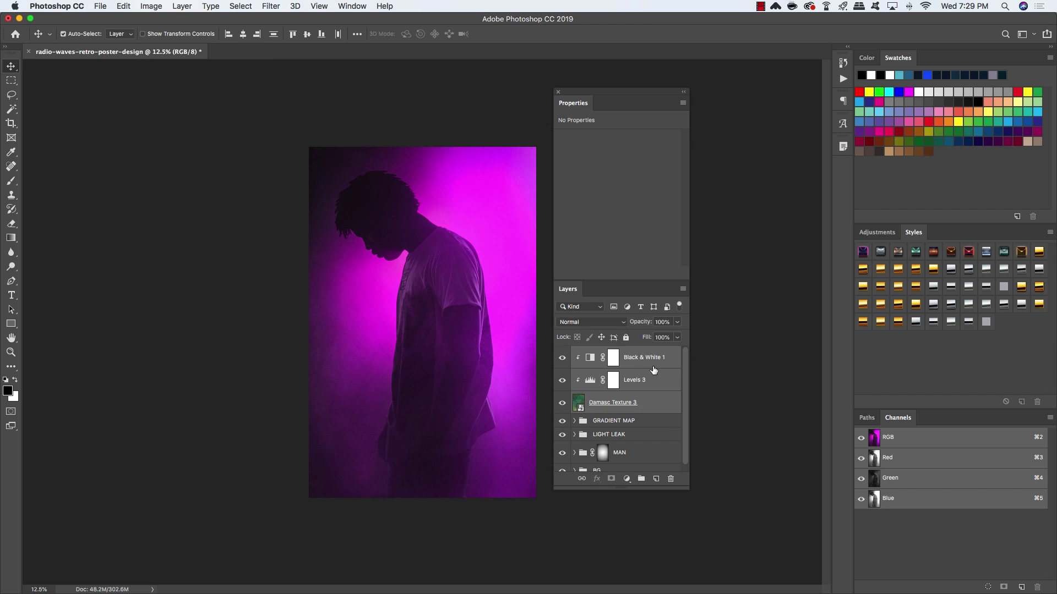
{"action": "key", "text": "super+g"}
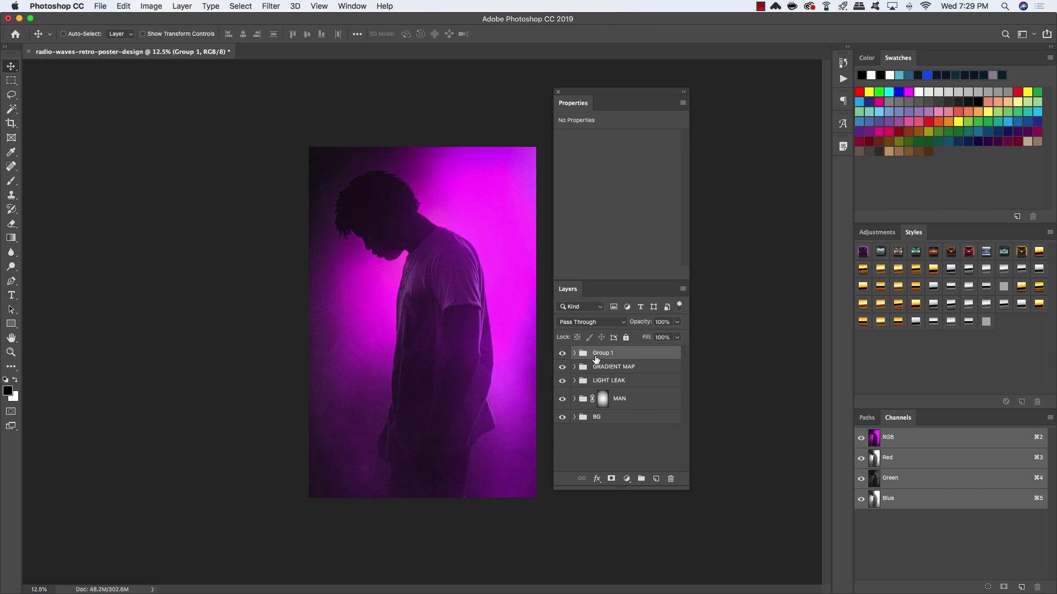
{"action": "double_click", "coordinate": [604, 352]}
{"action": "type", "text": "DMAS"}
{"action": "key", "text": "BackSpace"}
{"action": "key", "text": "BackSpace"}
{"action": "key", "text": "BackSpace"}
{"action": "type", "text": "AMASC 3"}
{"action": "key", "text": "Return"}
Add a Levels adjustment clipped to the DAMASC 3 group with input shadows 40 and highlights 196, and compare its effect.
{"action": "left_click", "coordinate": [627, 480]}
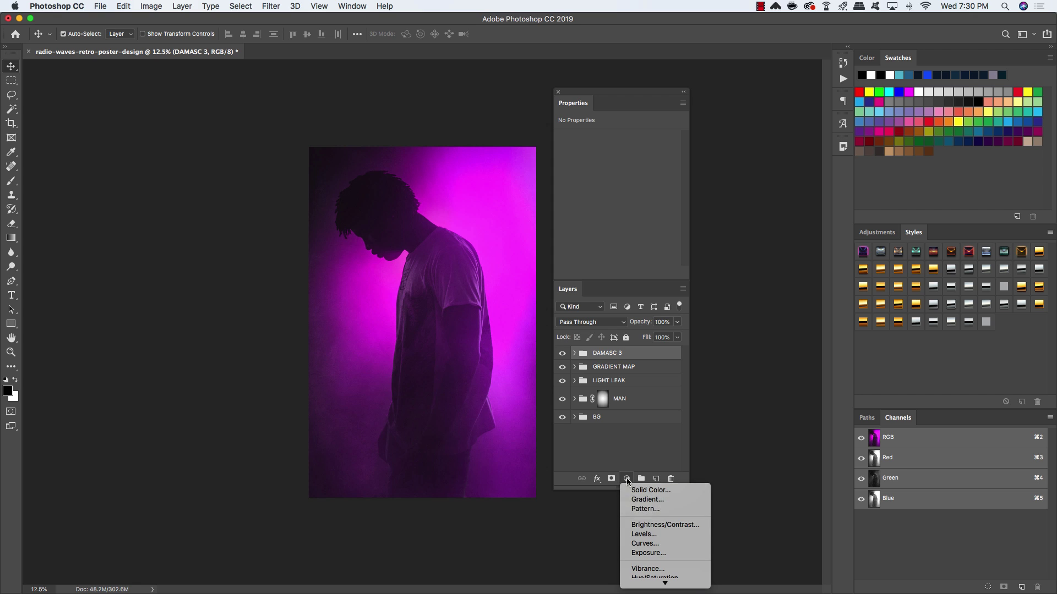
{"action": "left_click", "coordinate": [637, 535], "text": "alt"}
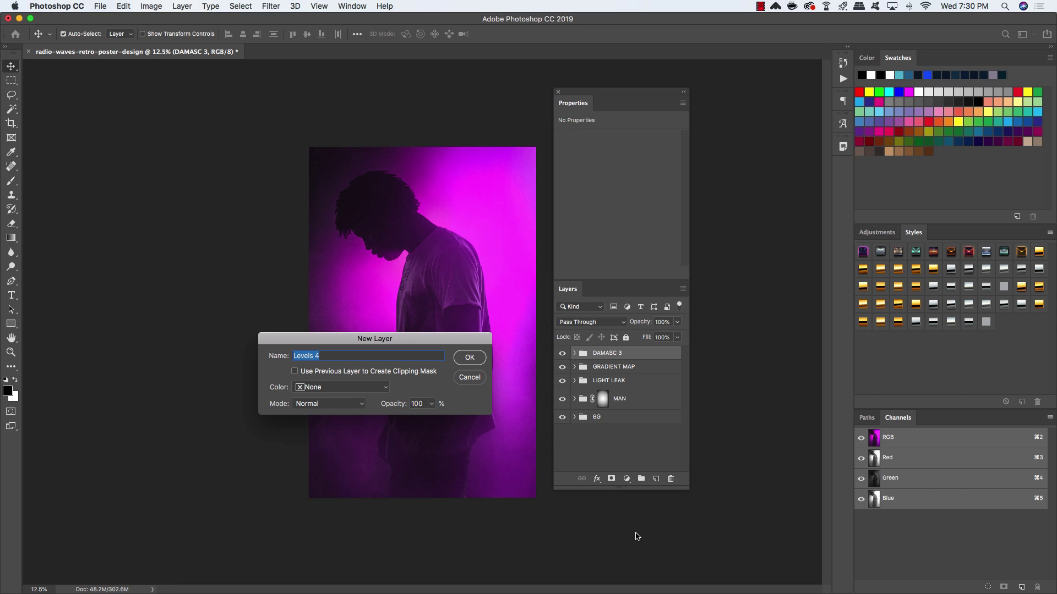
{"action": "left_click", "coordinate": [385, 372]}
{"action": "left_click", "coordinate": [476, 362]}
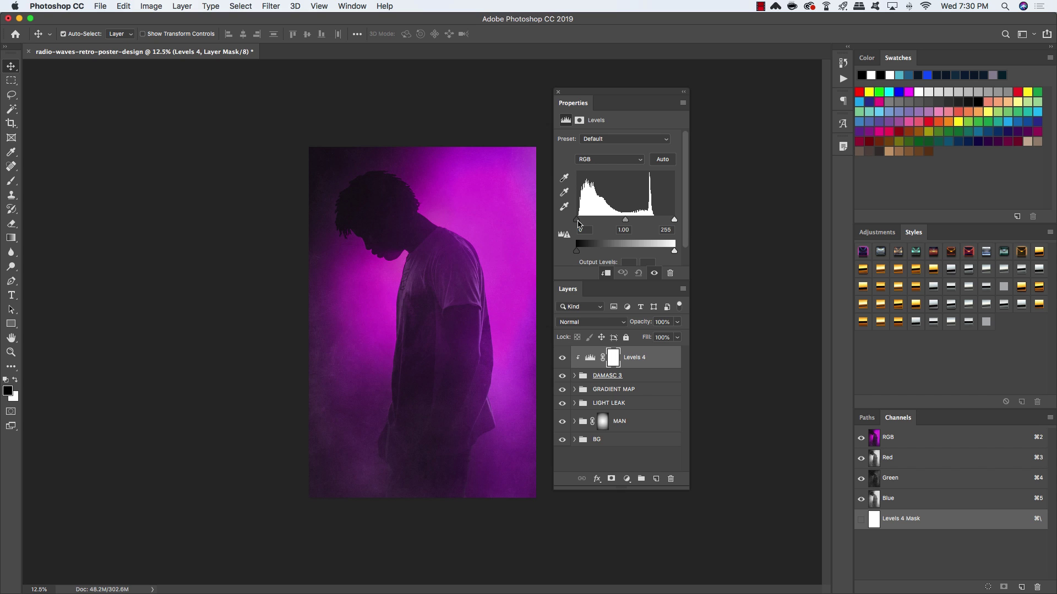
{"action": "left_click_drag", "start_coordinate": [576, 220], "coordinate": [592, 220]}
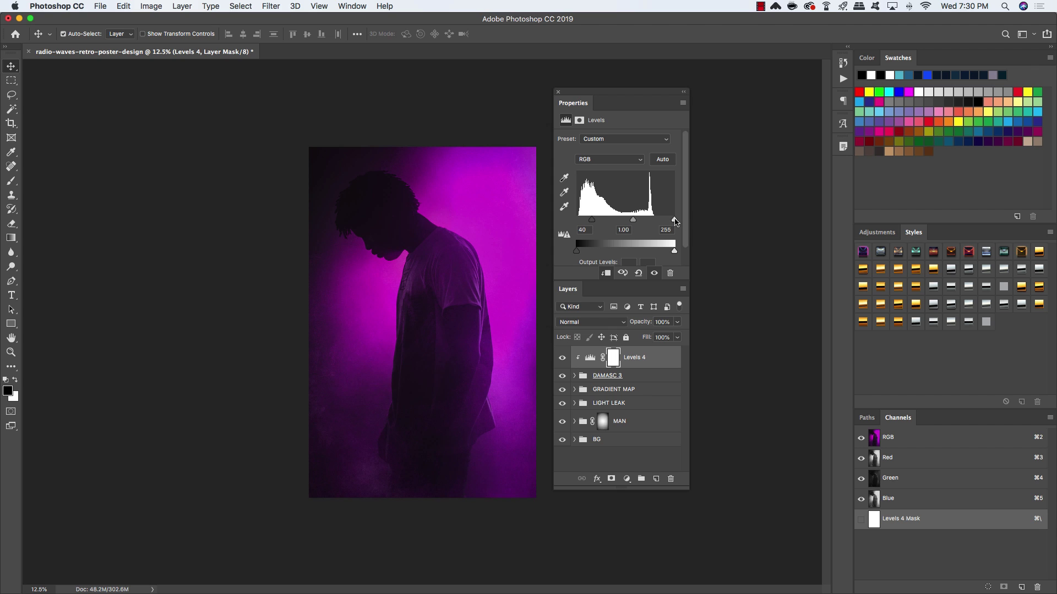
{"action": "left_click_drag", "start_coordinate": [675, 220], "coordinate": [653, 220]}
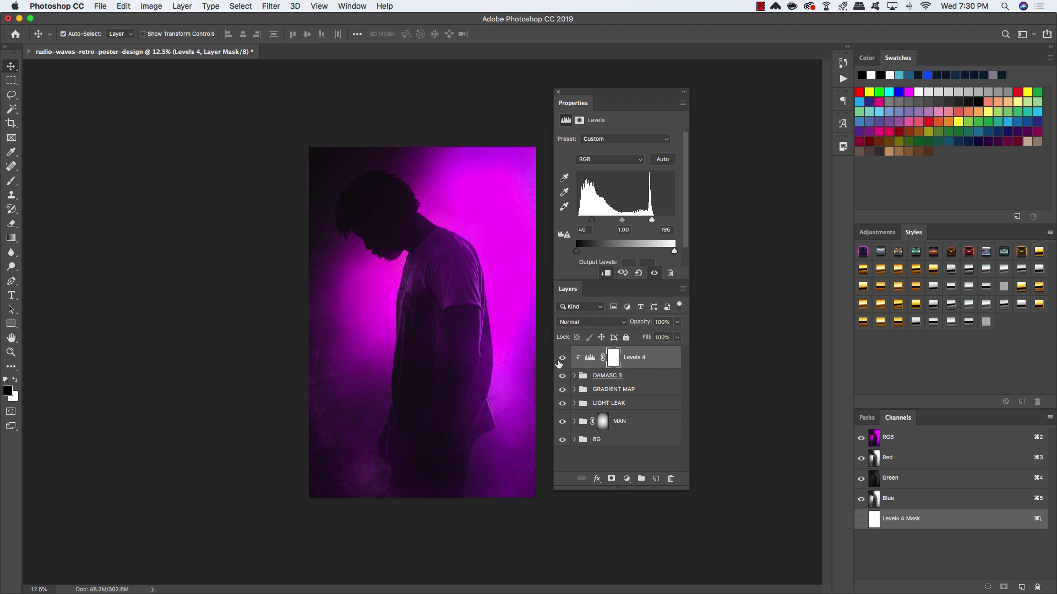
{"action": "left_click", "coordinate": [562, 358]}
{"action": "left_click", "coordinate": [562, 358]}
{"action": "left_click", "coordinate": [562, 359]}
{"action": "left_click", "coordinate": [562, 358]}
Place the dark aerial city photo (1214056-unsplash.jpg) from the stock photos folder inside resources as an embedded image.
{"action": "left_click", "coordinate": [101, 5]}
{"action": "left_click", "coordinate": [143, 209]}
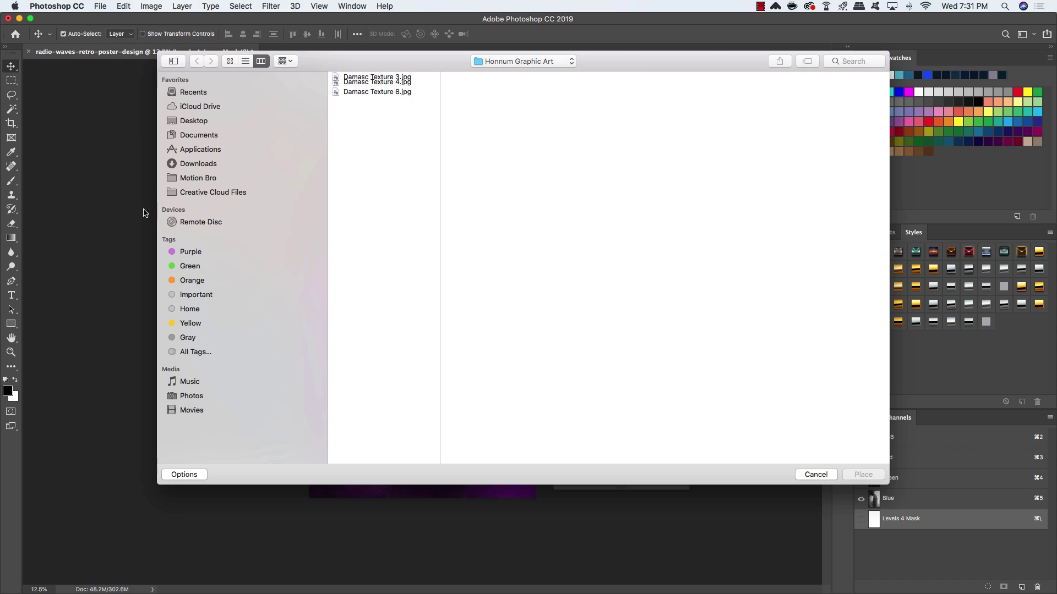
{"action": "left_click", "coordinate": [520, 62]}
{"action": "left_click", "coordinate": [537, 77]}
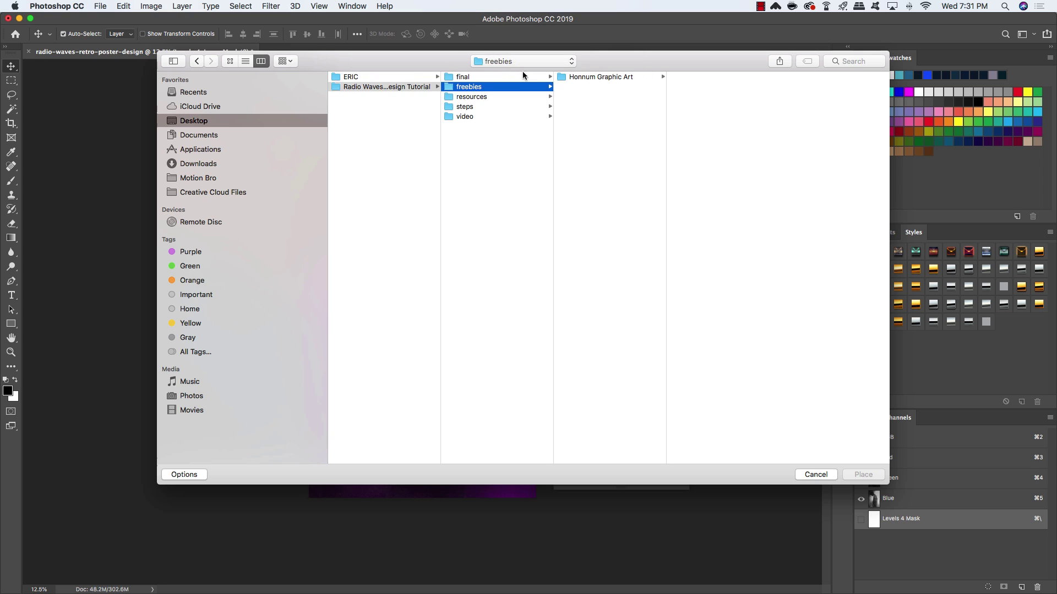
{"action": "left_click", "coordinate": [470, 97]}
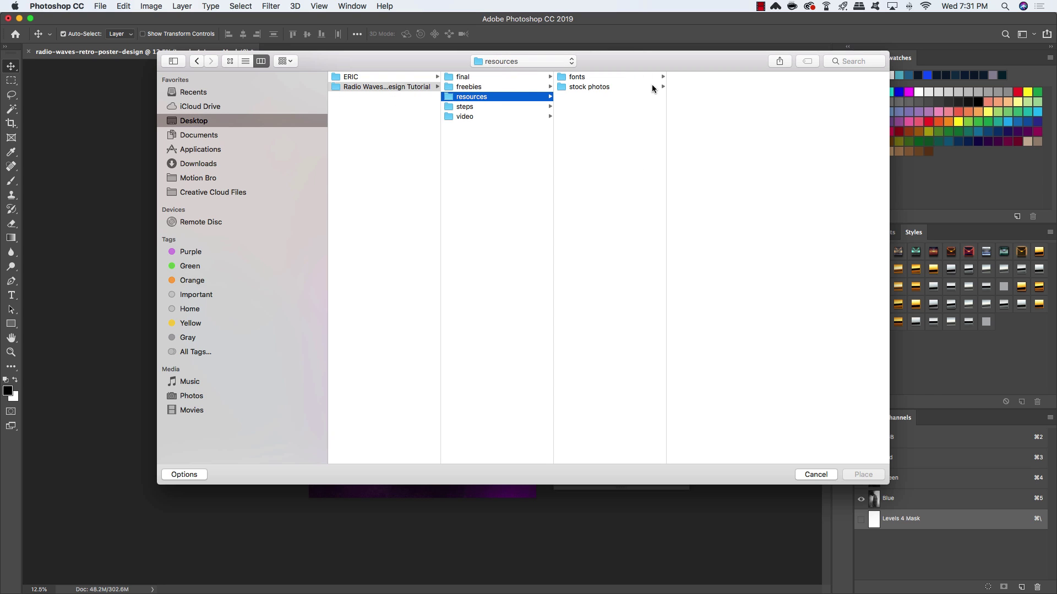
{"action": "left_click", "coordinate": [587, 87]}
{"action": "left_click", "coordinate": [714, 78]}
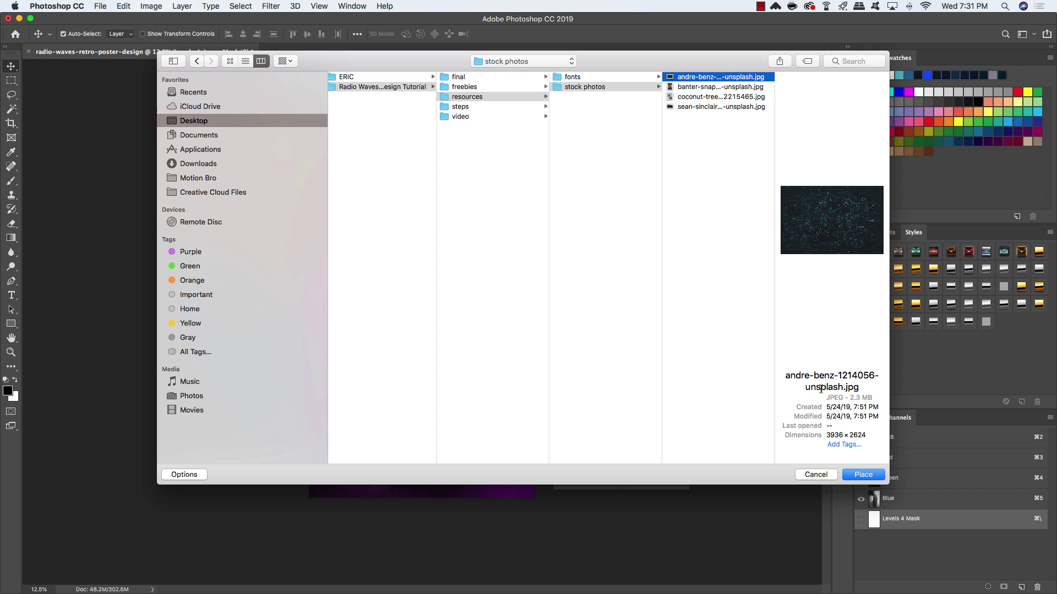
{"action": "left_click", "coordinate": [866, 477]}
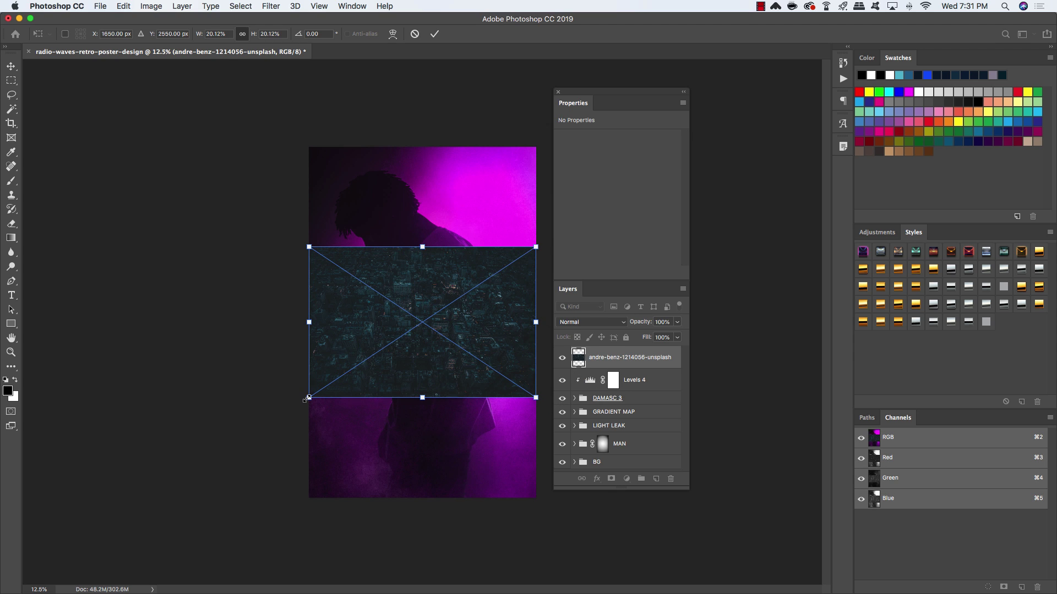
Scale the city photo proportionally from its centre to about 27.7 × 18.5 in, covering the poster, and shift it right about 0.6 in.
{"action": "left_click_drag", "start_coordinate": [309, 397], "coordinate": [262, 428]}
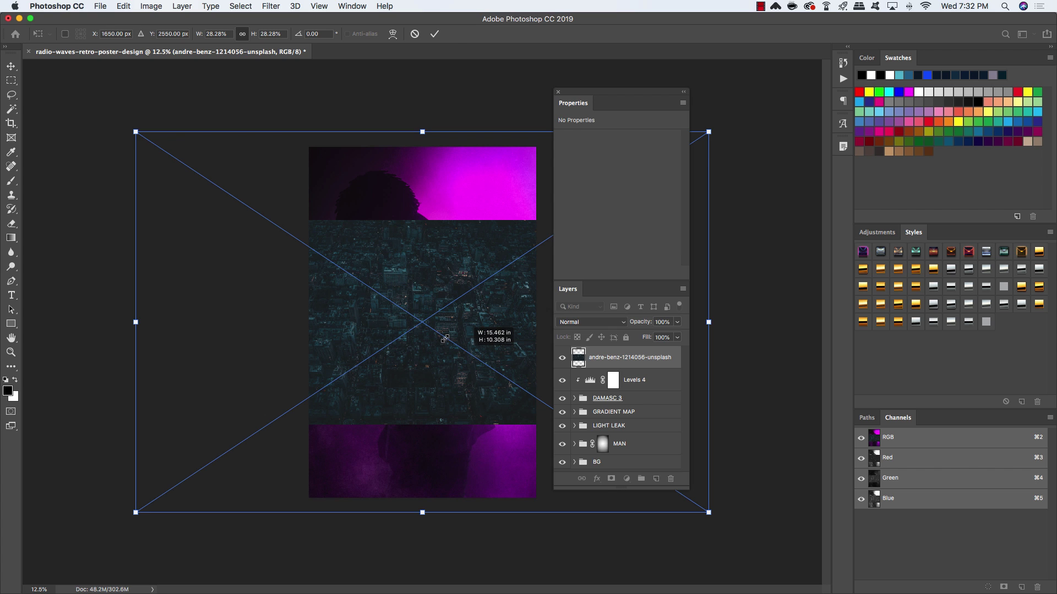
{"action": "key", "text": "Return"}
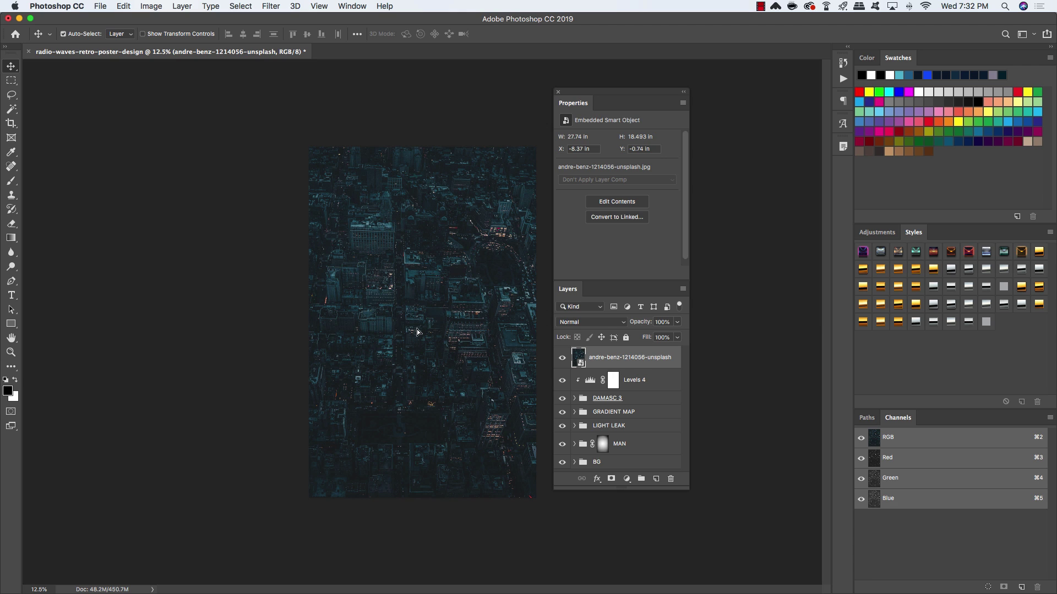
{"action": "left_click_drag", "start_coordinate": [426, 329], "coordinate": [487, 332]}
{"action": "left_click_drag", "start_coordinate": [436, 285], "coordinate": [442, 279]}
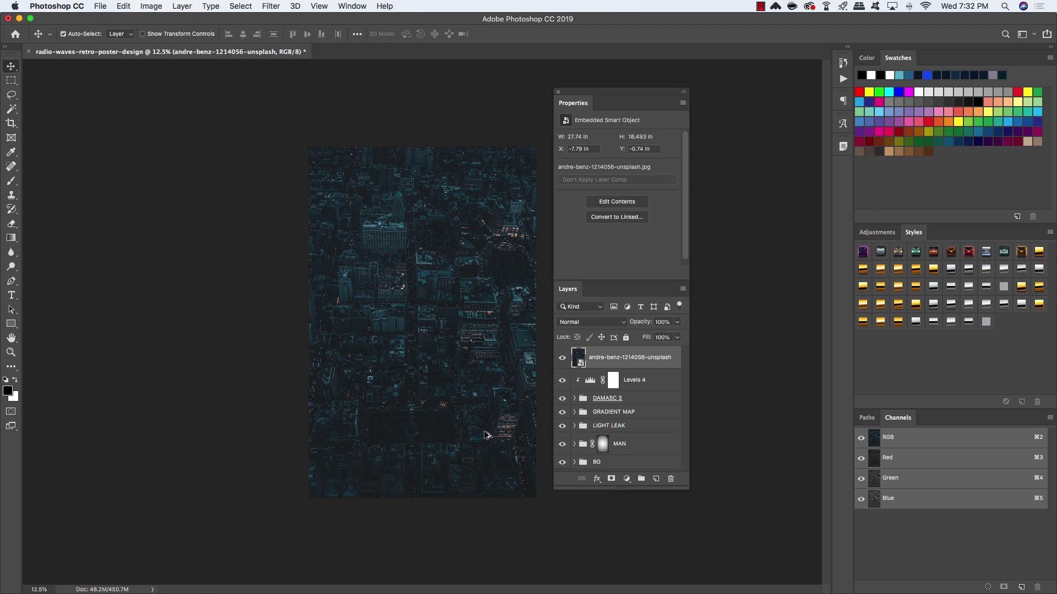
Add a Solid Color fill layer in #4525cf clipped to the city photo and set its blend mode to Pin Light.
{"action": "left_click", "coordinate": [630, 481]}
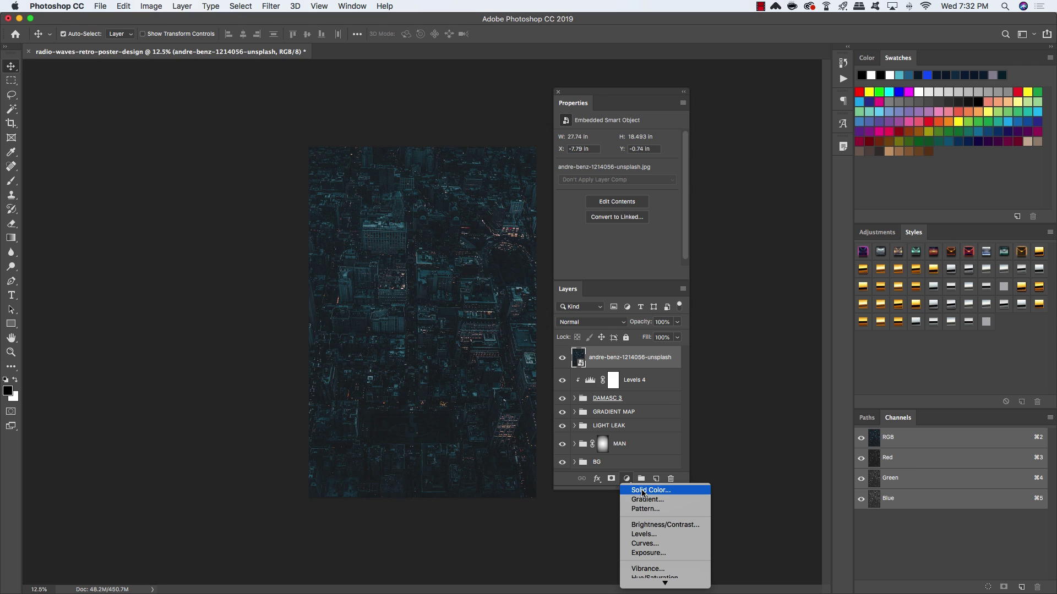
{"action": "left_click", "coordinate": [669, 493], "text": "alt"}
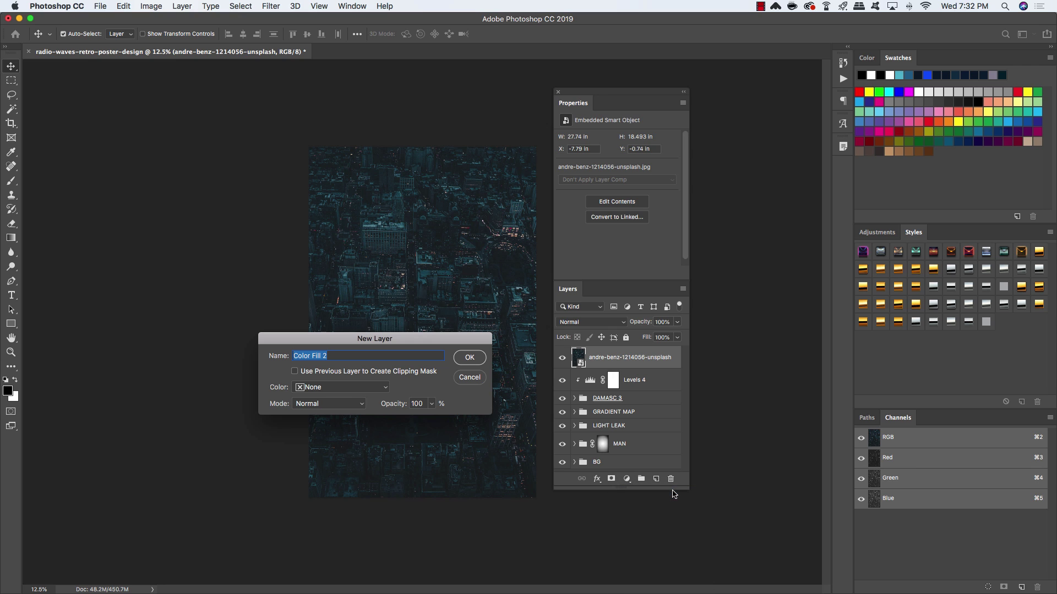
{"action": "left_click", "coordinate": [345, 372]}
{"action": "left_click", "coordinate": [470, 357]}
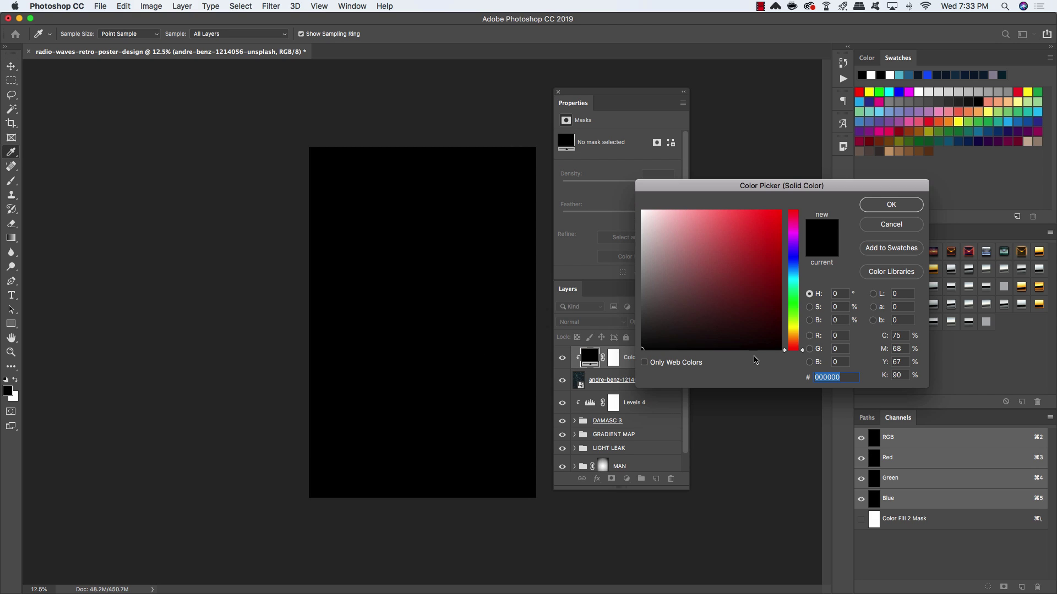
{"action": "type", "text": "4"}
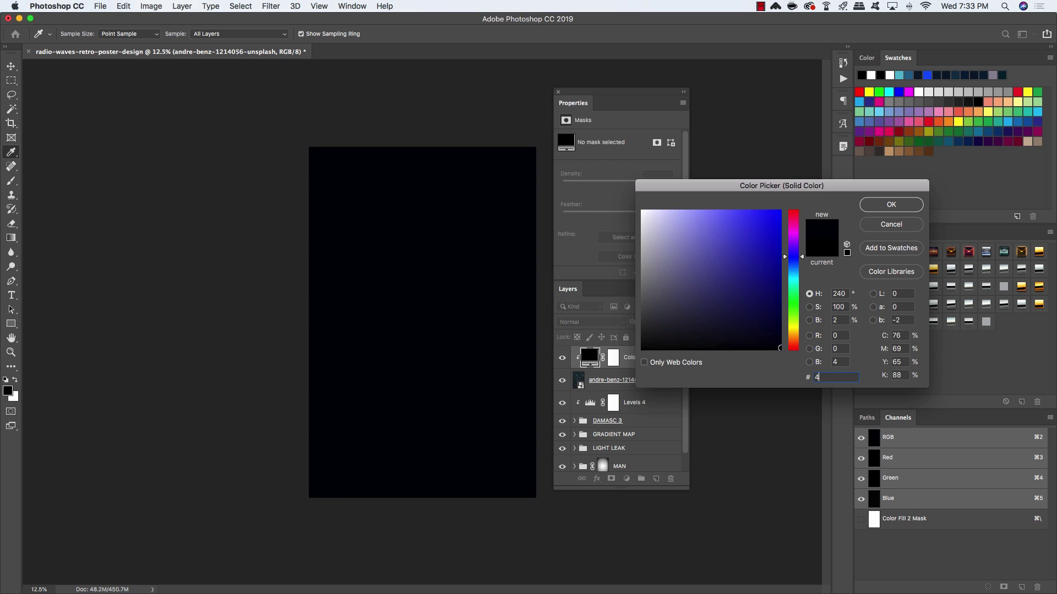
{"action": "type", "text": "525cf"}
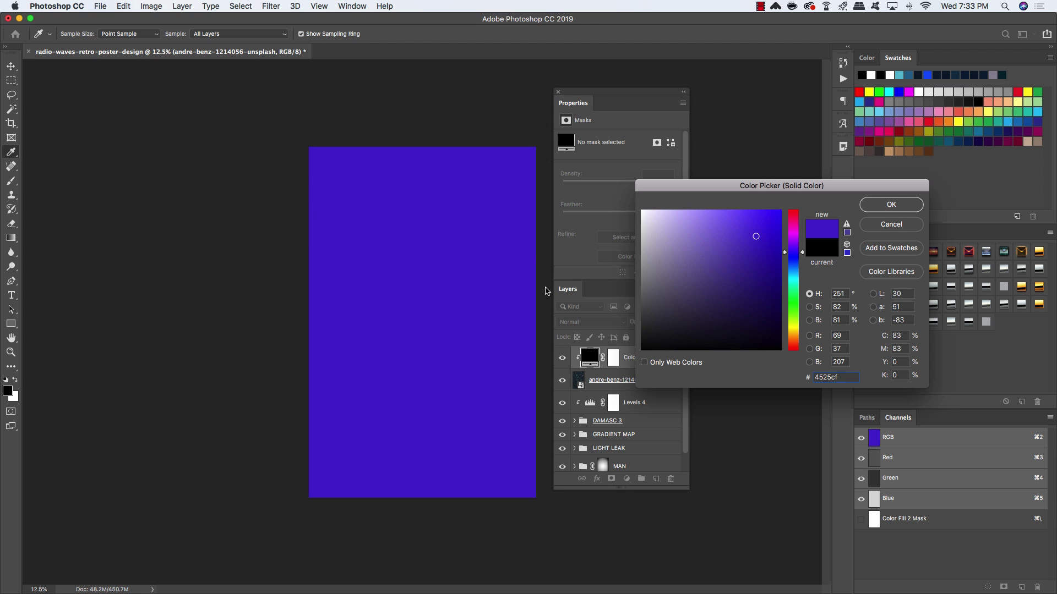
{"action": "key", "text": "Return"}
{"action": "left_click", "coordinate": [575, 322]}
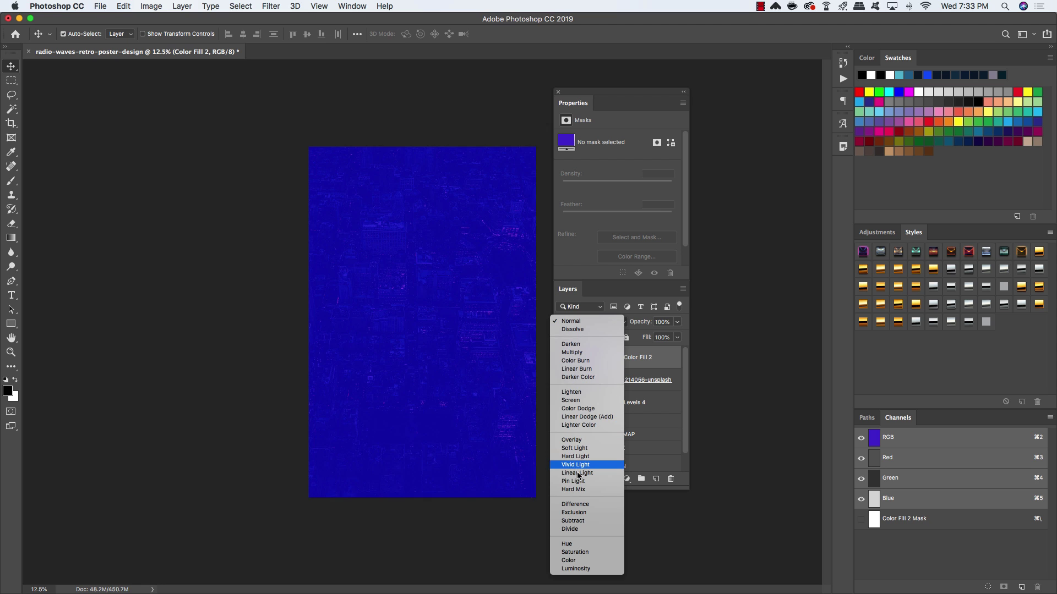
{"action": "left_click", "coordinate": [578, 481]}
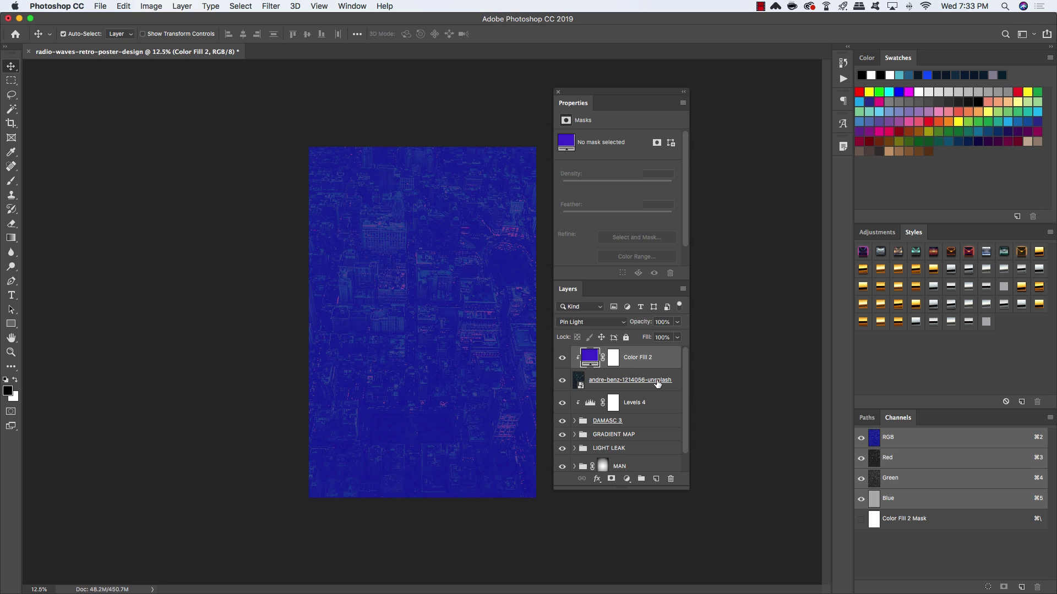
Add a Black & White adjustment layer clipped to the city photo, directly beneath the blue Color Fill layer.
{"action": "left_click", "coordinate": [623, 384]}
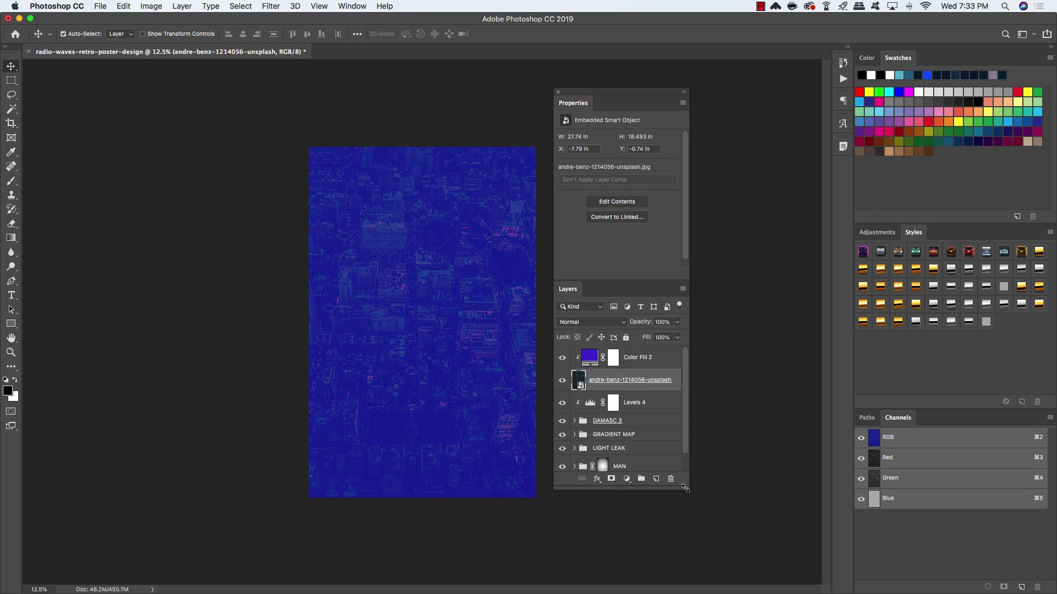
{"action": "left_click_drag", "start_coordinate": [688, 489], "coordinate": [689, 525]}
{"action": "left_click", "coordinate": [628, 514]}
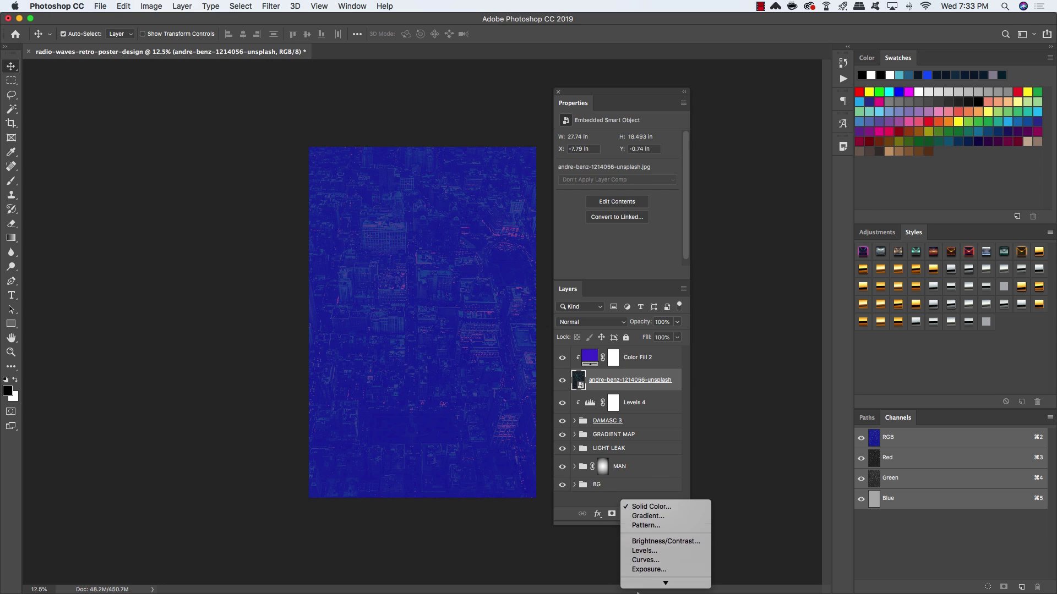
{"action": "left_click", "coordinate": [640, 511]}
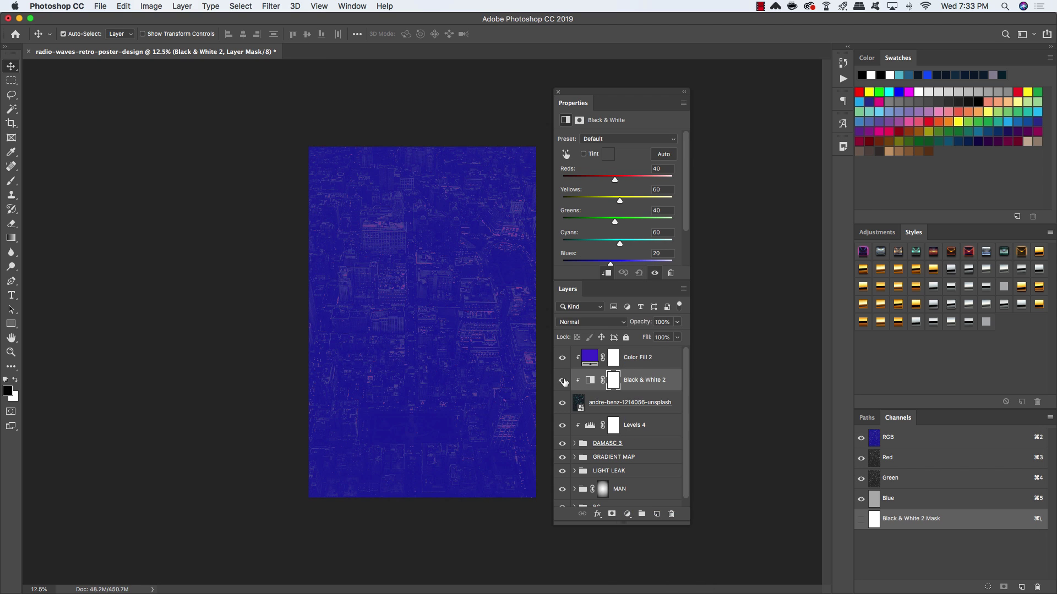
{"action": "left_click", "coordinate": [562, 380]}
Add a Levels adjustment layer clipped directly above the city photo and raise its black input level to 36.
{"action": "left_click", "coordinate": [635, 405]}
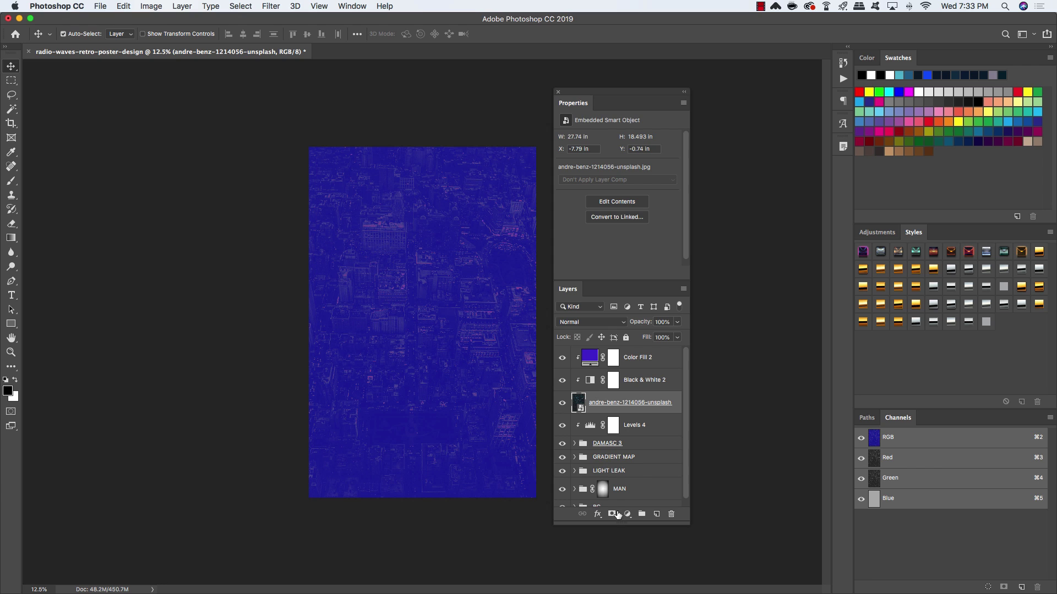
{"action": "left_click", "coordinate": [627, 514]}
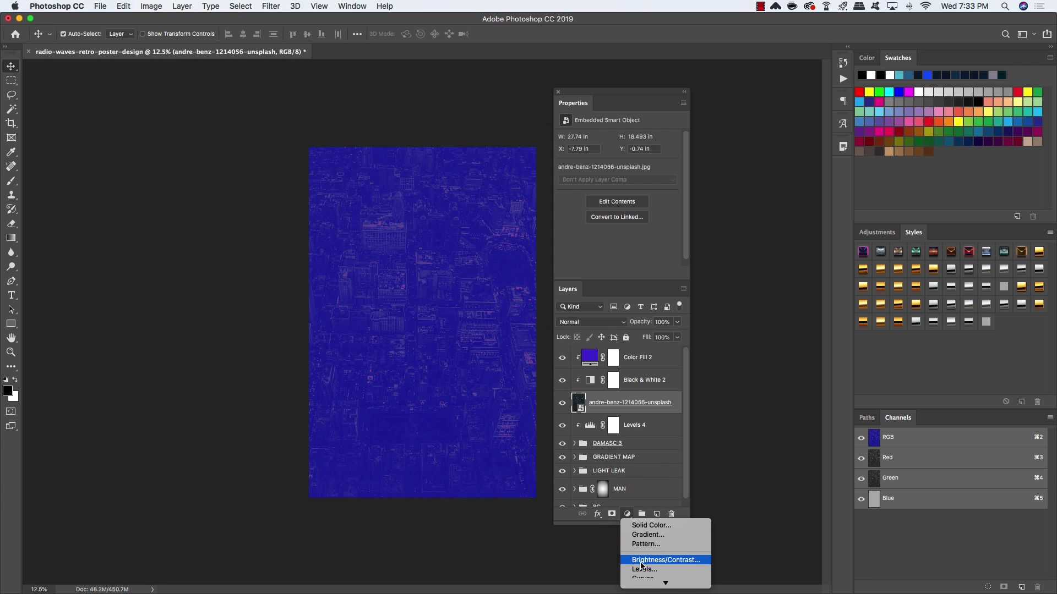
{"action": "left_click", "coordinate": [642, 570]}
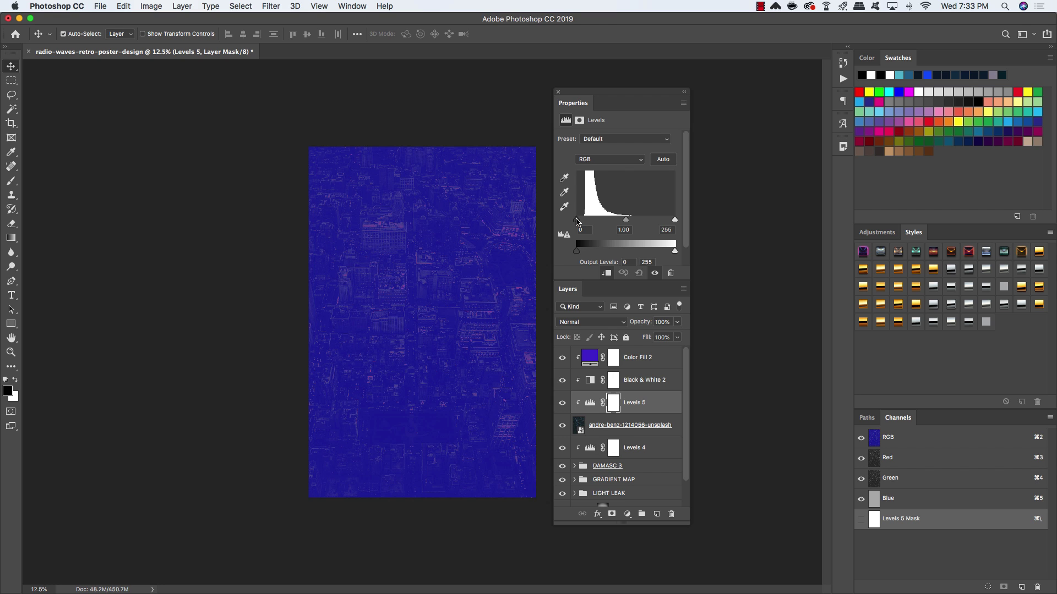
{"action": "left_click_drag", "start_coordinate": [576, 219], "coordinate": [590, 220]}
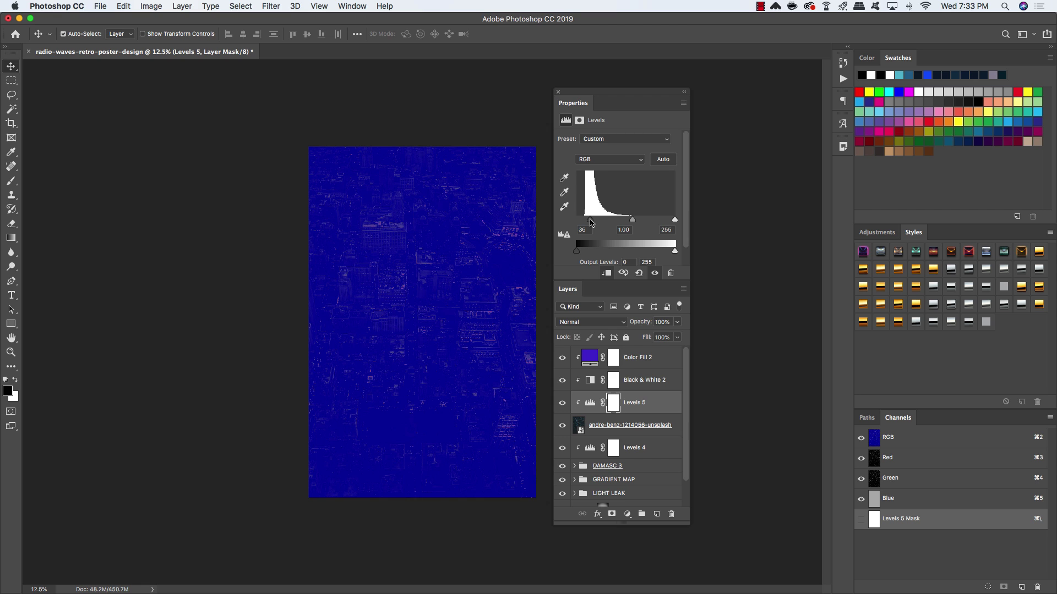
Apply a Motion Blur smart filter to the city photo with an angle of 0° and a distance of 244 pixels.
{"action": "left_click", "coordinate": [638, 427]}
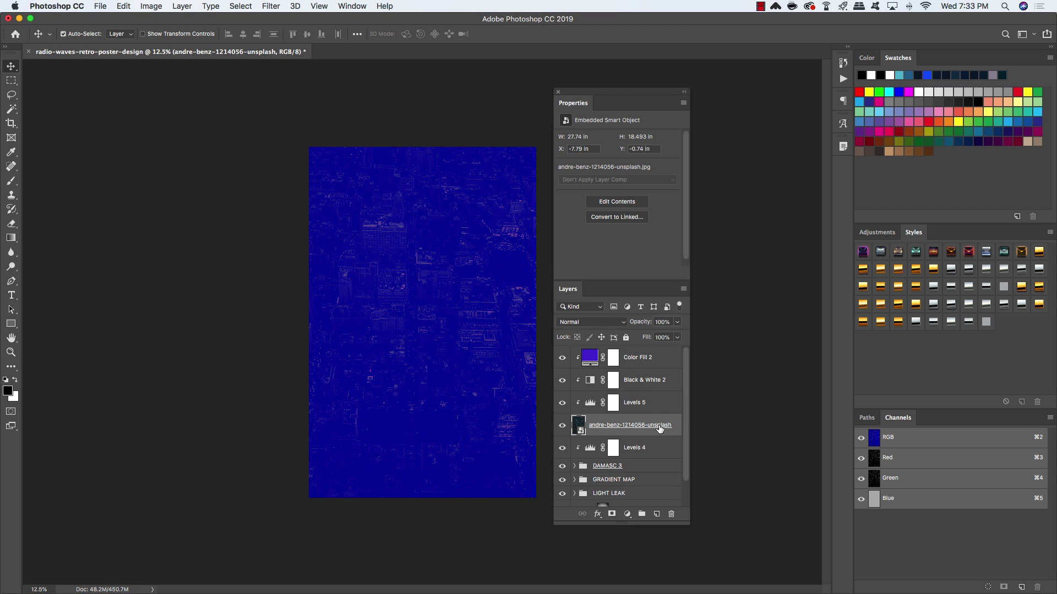
{"action": "left_click", "coordinate": [270, 6]}
{"action": "mouse_move", "coordinate": [300, 140]}
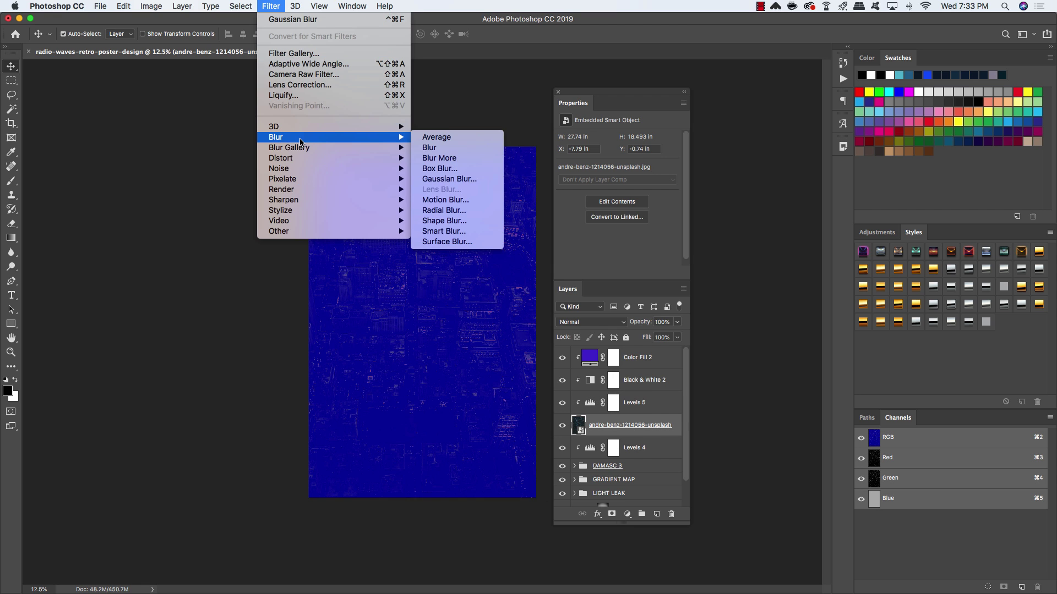
{"action": "left_click", "coordinate": [440, 202]}
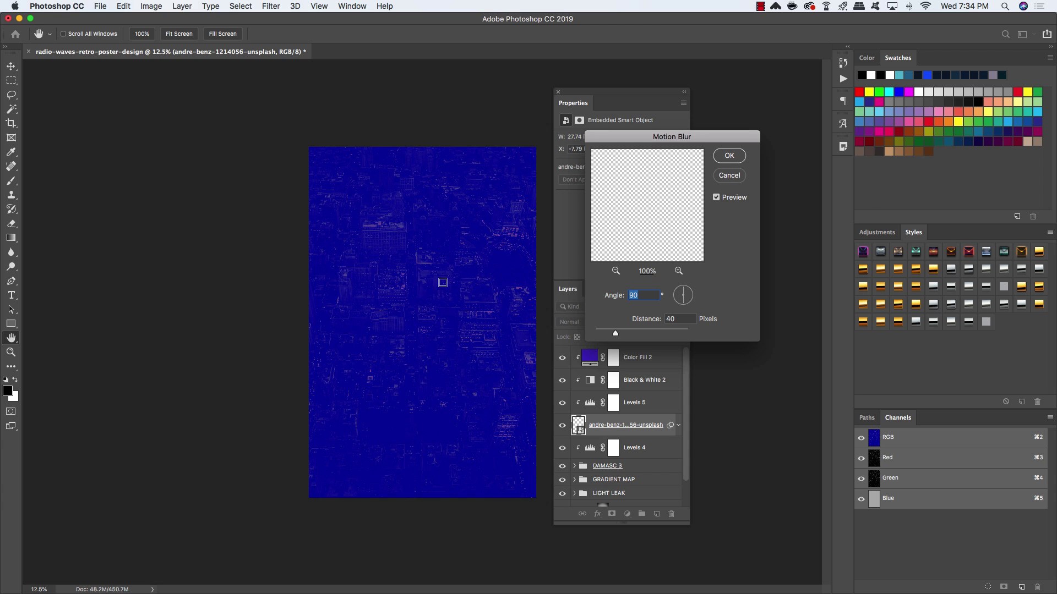
{"action": "type", "text": "0"}
{"action": "key", "text": "Tab"}
{"action": "type", "text": "244"}
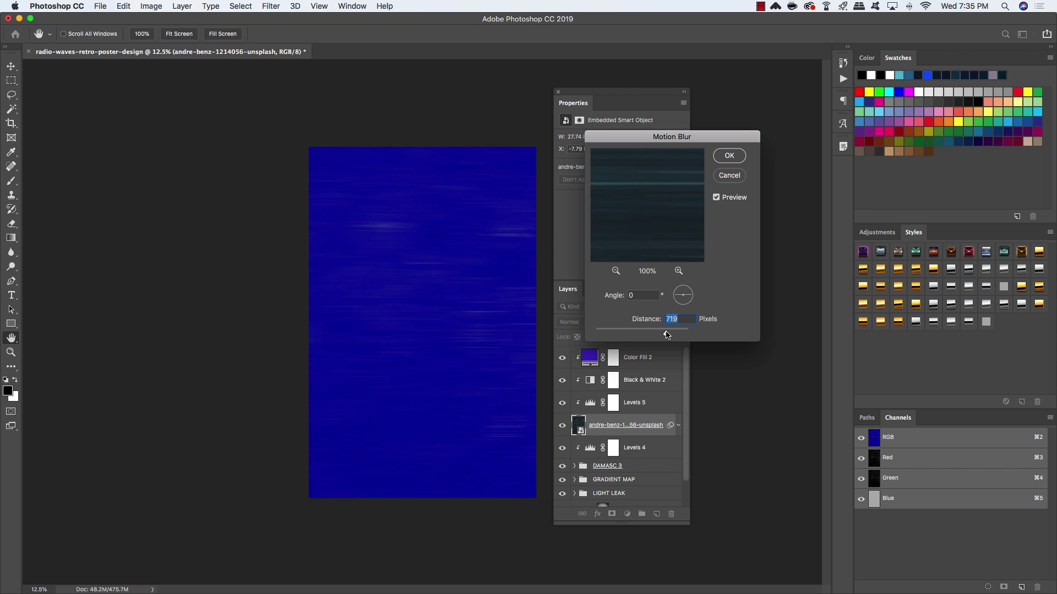
{"action": "mouse_move", "coordinate": [650, 335]}
{"action": "left_mouse_down"}
{"action": "mouse_move", "coordinate": [659, 336]}
{"action": "mouse_move", "coordinate": [650, 335]}
{"action": "left_mouse_up"}
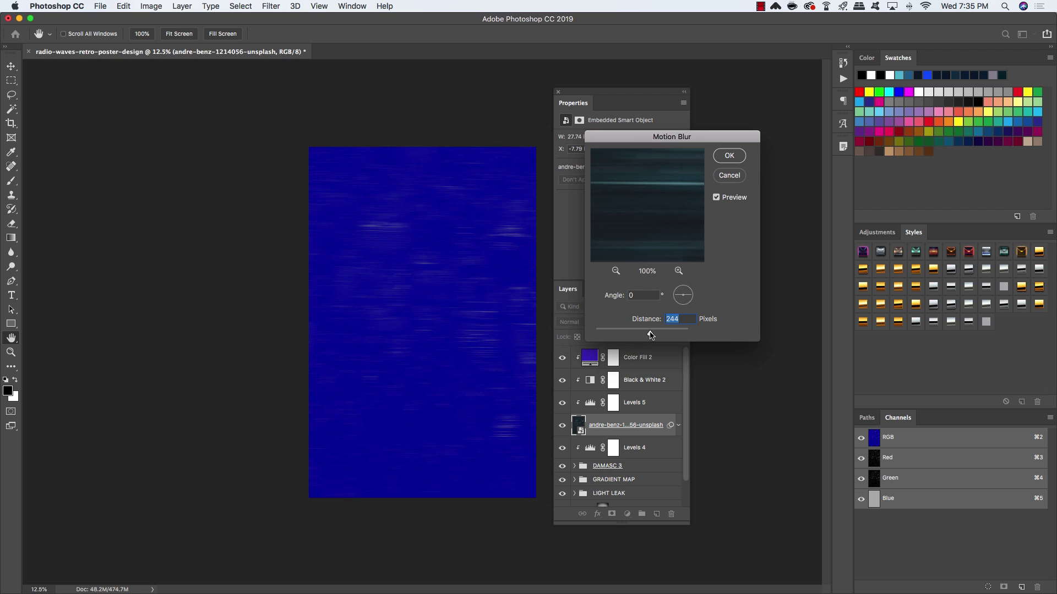
{"action": "left_click", "coordinate": [728, 156]}
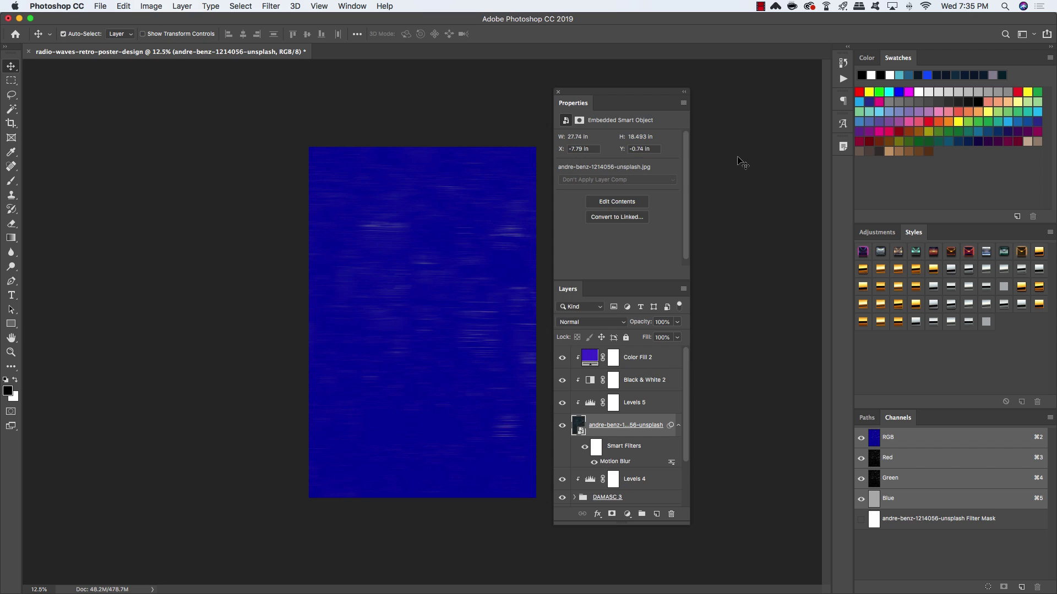
Group the city photo with its clipped Levels, Black & White and Color Fill layers and name the group BIG CITY LIGHTS.
{"action": "left_click", "coordinate": [678, 424]}
{"action": "left_click", "coordinate": [661, 363], "text": "shift"}
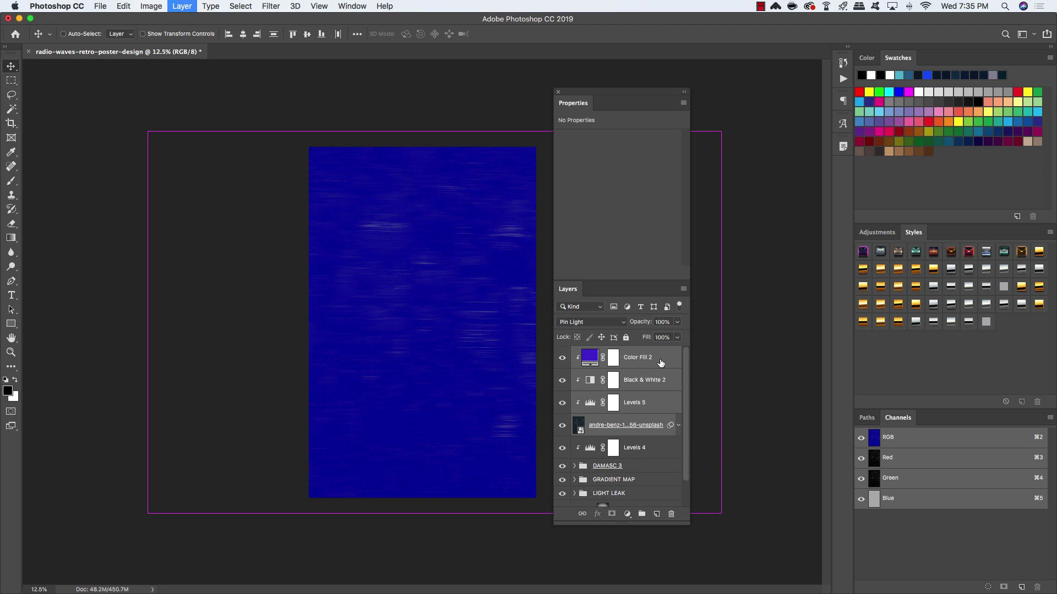
{"action": "key", "text": "super+g"}
{"action": "double_click", "coordinate": [602, 354]}
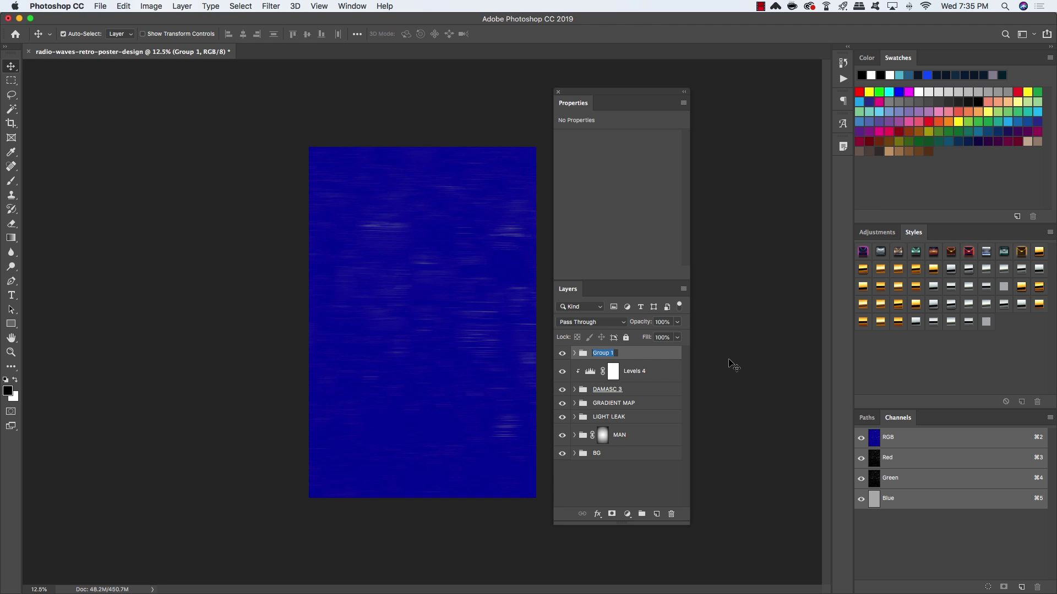
{"action": "type", "text": "BlG CITY LIGHTS"}
{"action": "key", "text": "Return"}
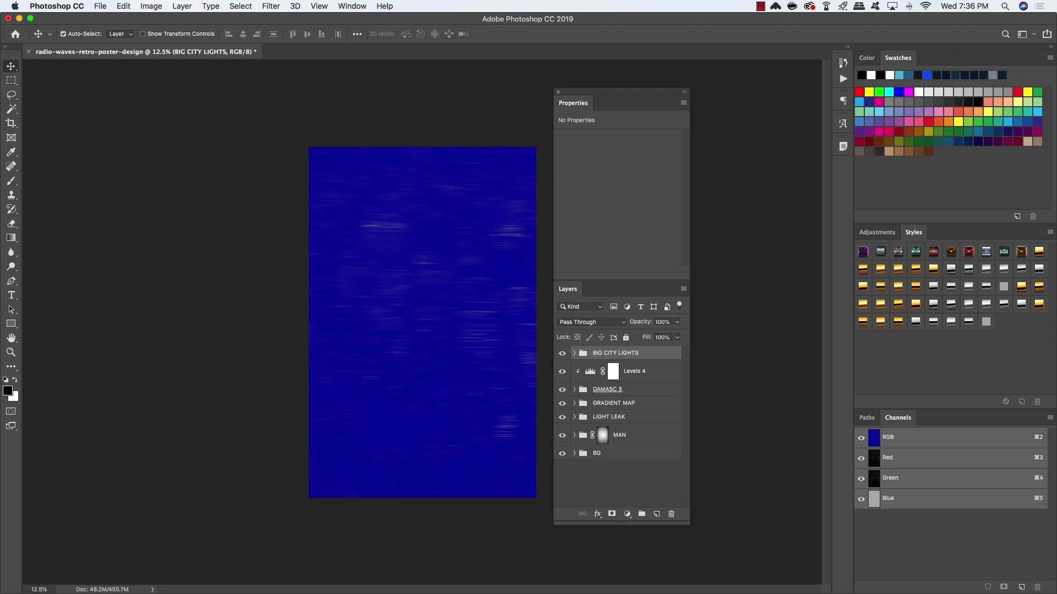
Set the blend mode of the city photo inside the BIG CITY LIGHTS group to Soft Light and collapse the group.
{"action": "left_click", "coordinate": [574, 354]}
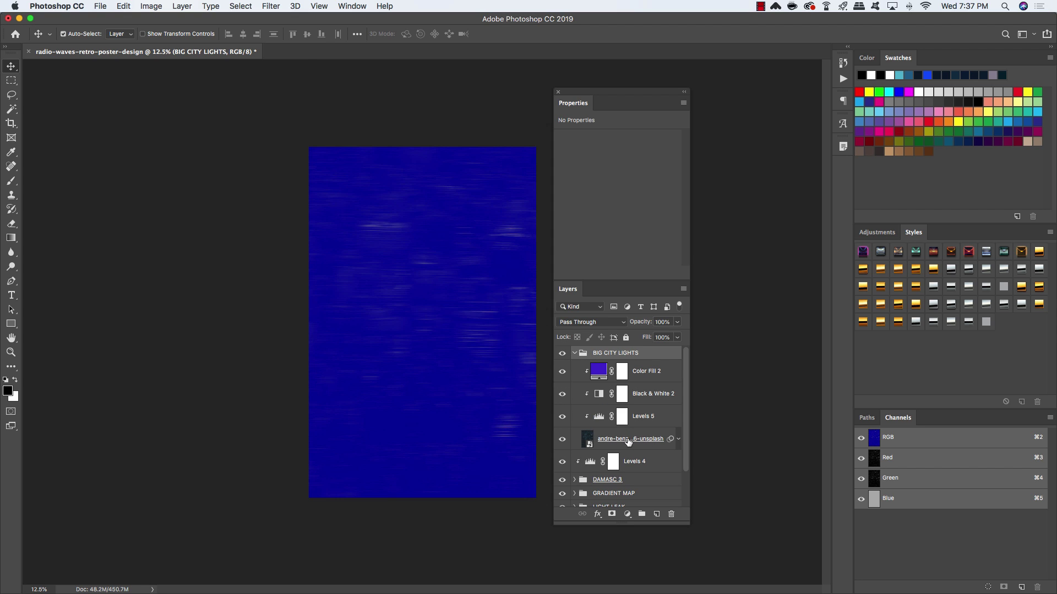
{"action": "left_click", "coordinate": [627, 441]}
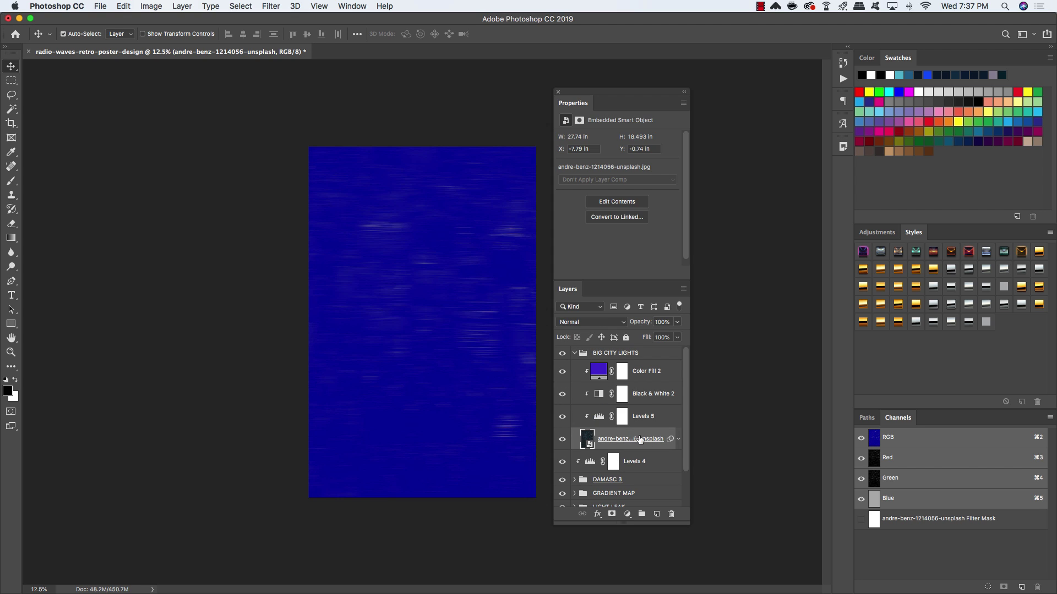
{"action": "left_click", "coordinate": [581, 322]}
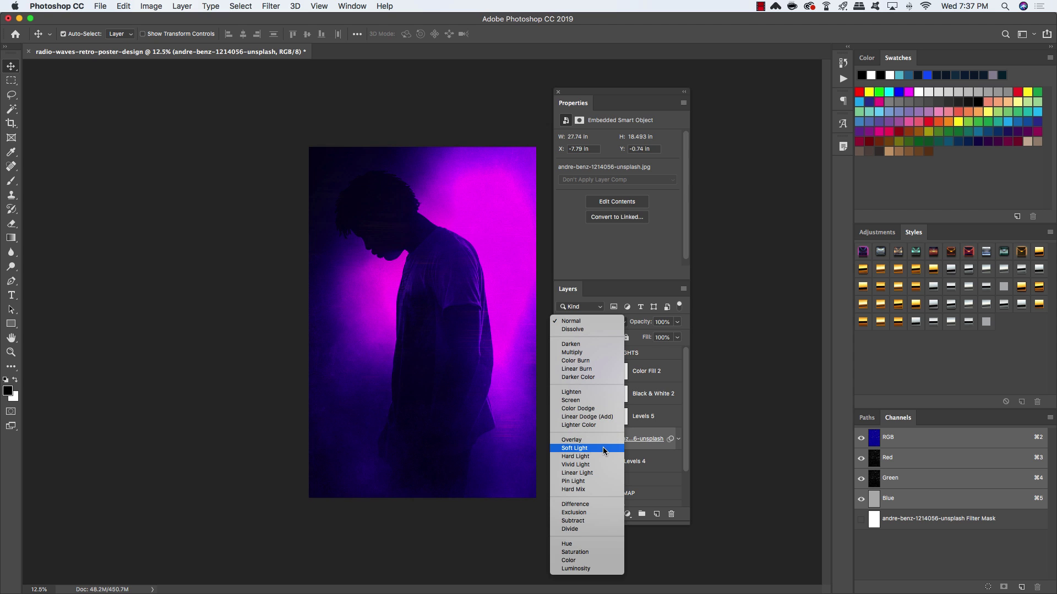
{"action": "left_click", "coordinate": [603, 447]}
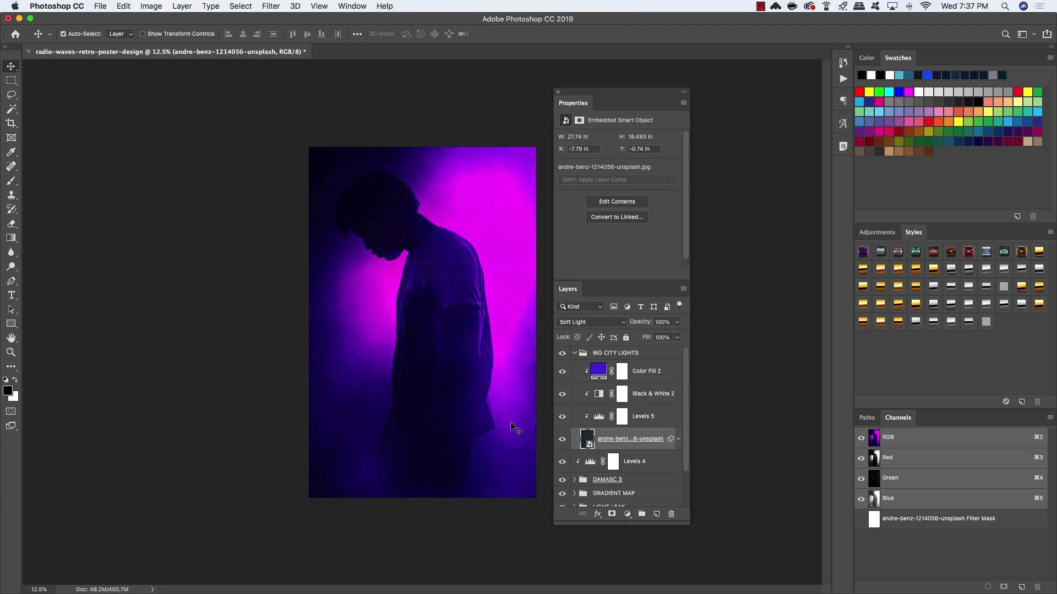
{"action": "left_click", "coordinate": [574, 354]}
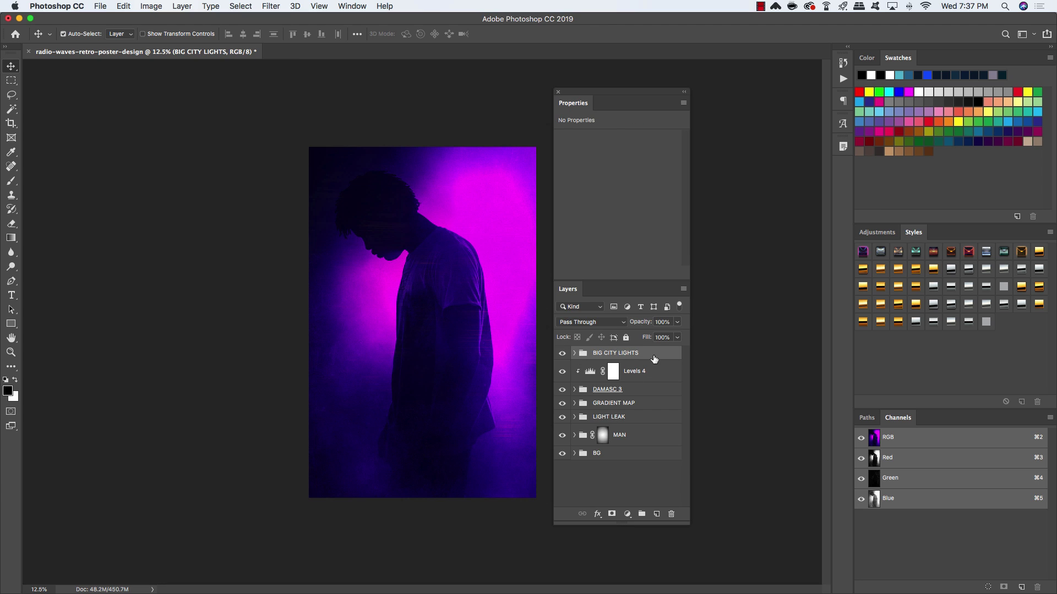
Add a Curves adjustment layer above the BIG CITY LIGHTS group and place a midtone point at about input 133, output 121.
{"action": "left_click", "coordinate": [626, 514]}
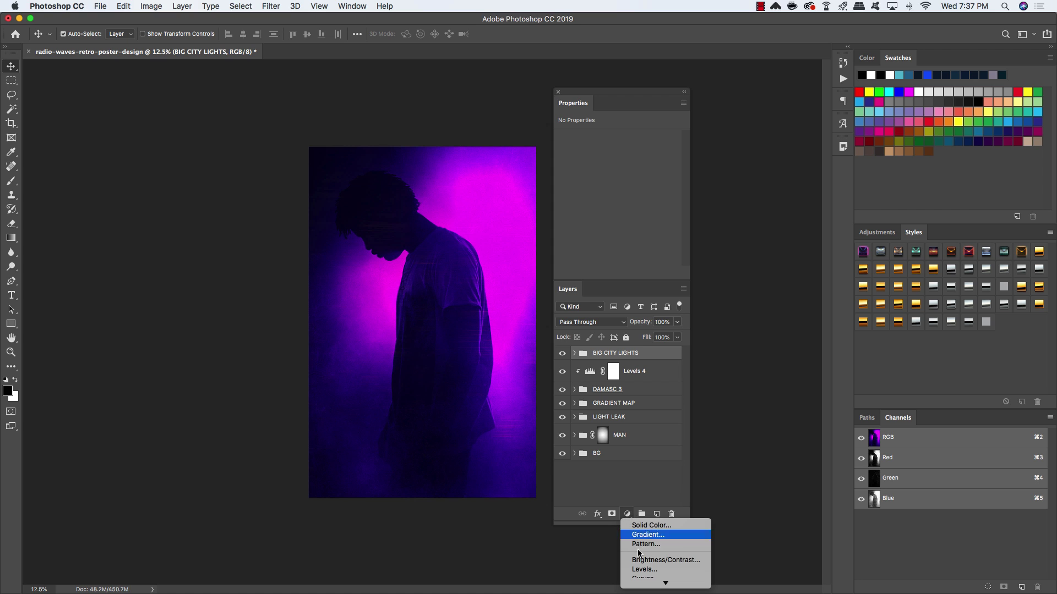
{"action": "left_click", "coordinate": [645, 523]}
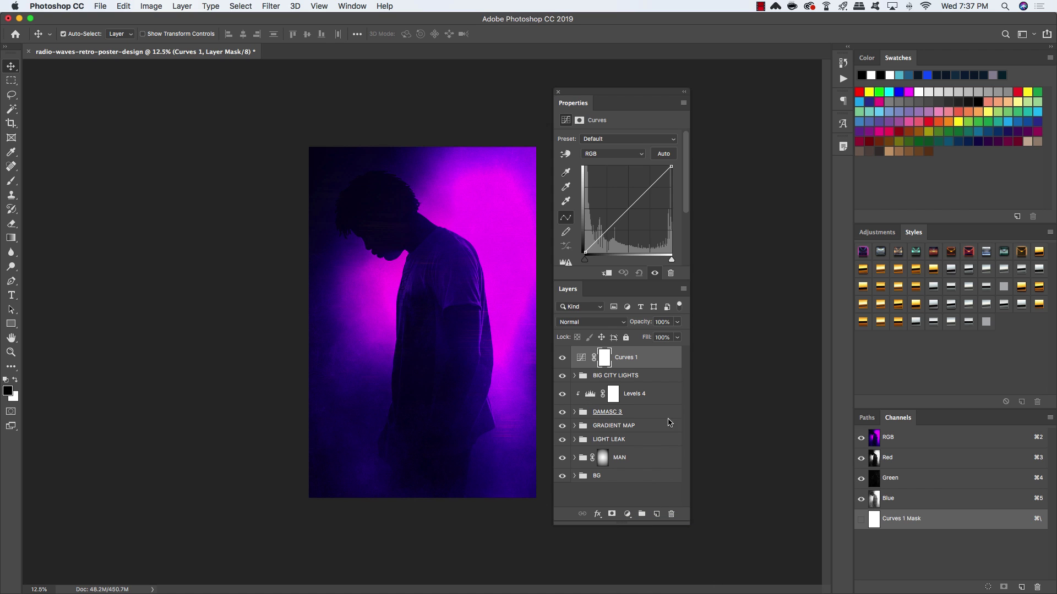
{"action": "left_click_drag", "start_coordinate": [628, 209], "coordinate": [630, 211]}
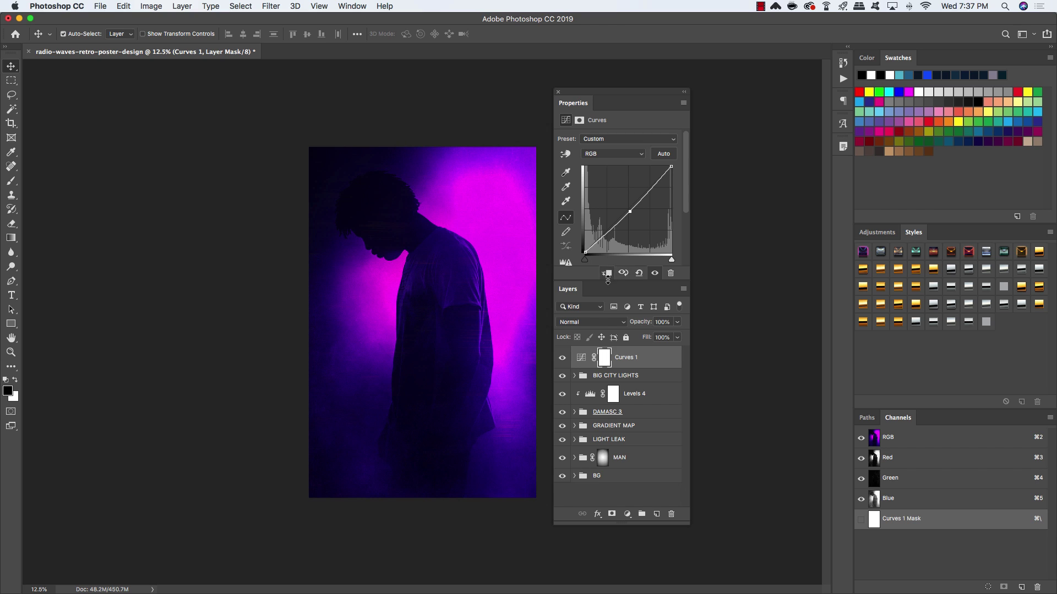
{"action": "left_click_drag", "start_coordinate": [609, 280], "coordinate": [609, 301]}
{"action": "left_click_drag", "start_coordinate": [617, 93], "coordinate": [621, 74]}
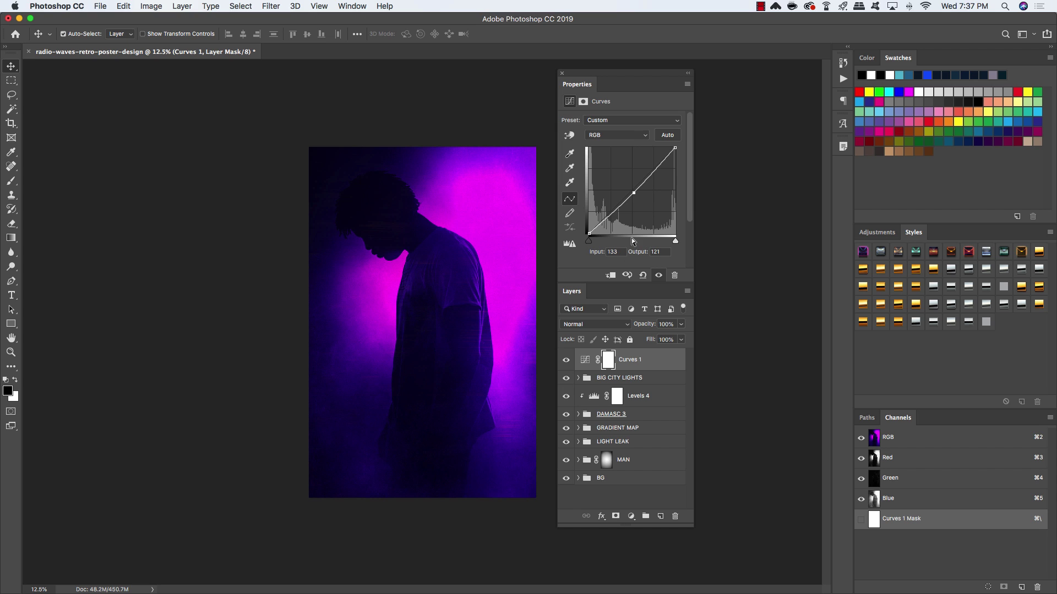
Set the curve's midtone point to input 150 and output 112 and compare the poster with and without the Curves layer.
{"action": "left_click", "coordinate": [613, 251]}
{"action": "type", "text": "150"}
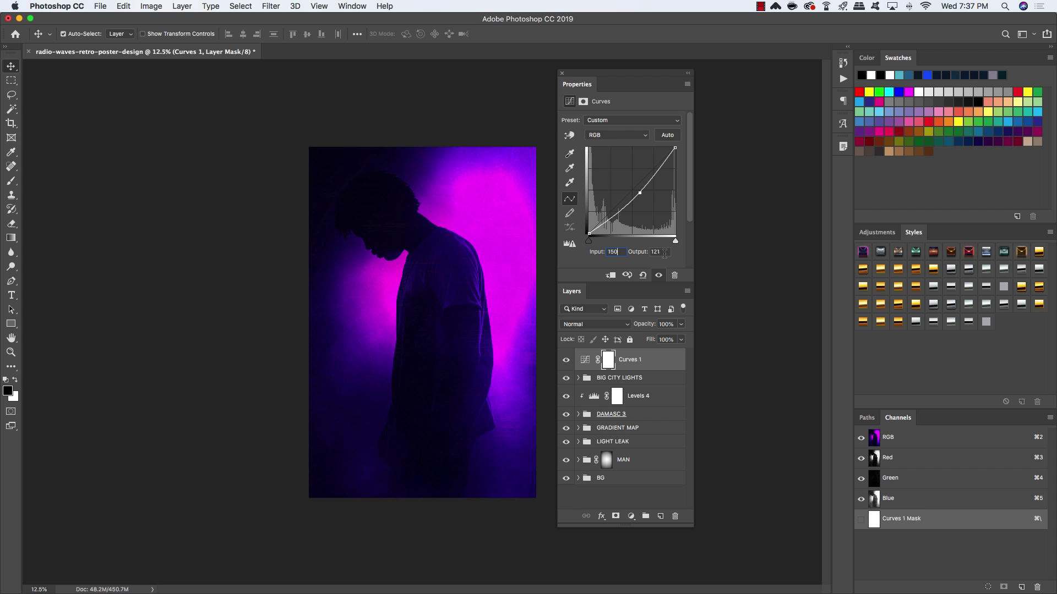
{"action": "left_click_drag", "start_coordinate": [665, 254], "coordinate": [627, 250]}
{"action": "type", "text": "112"}
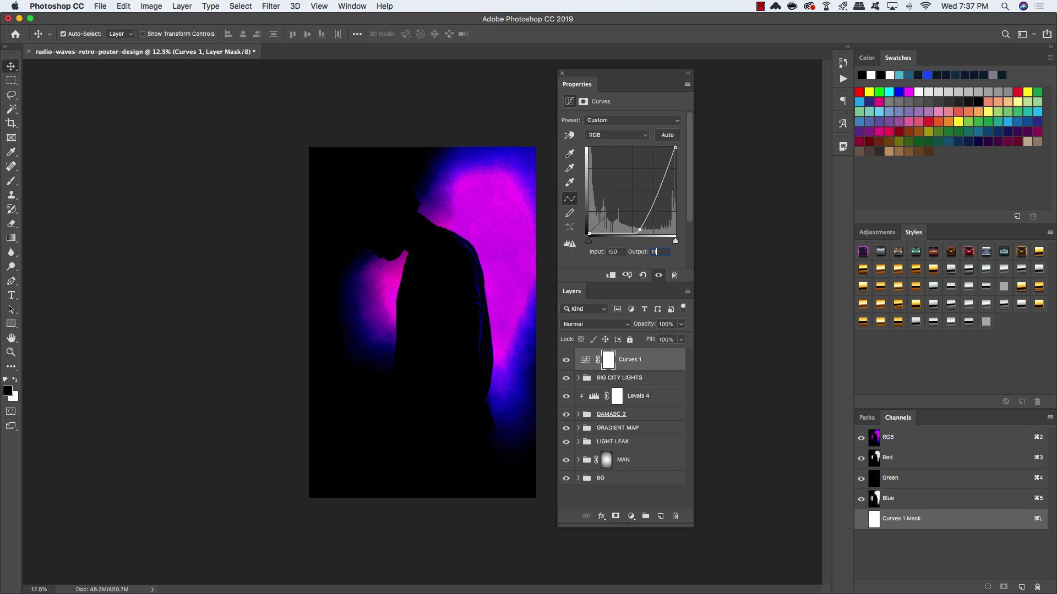
{"action": "left_click", "coordinate": [566, 361]}
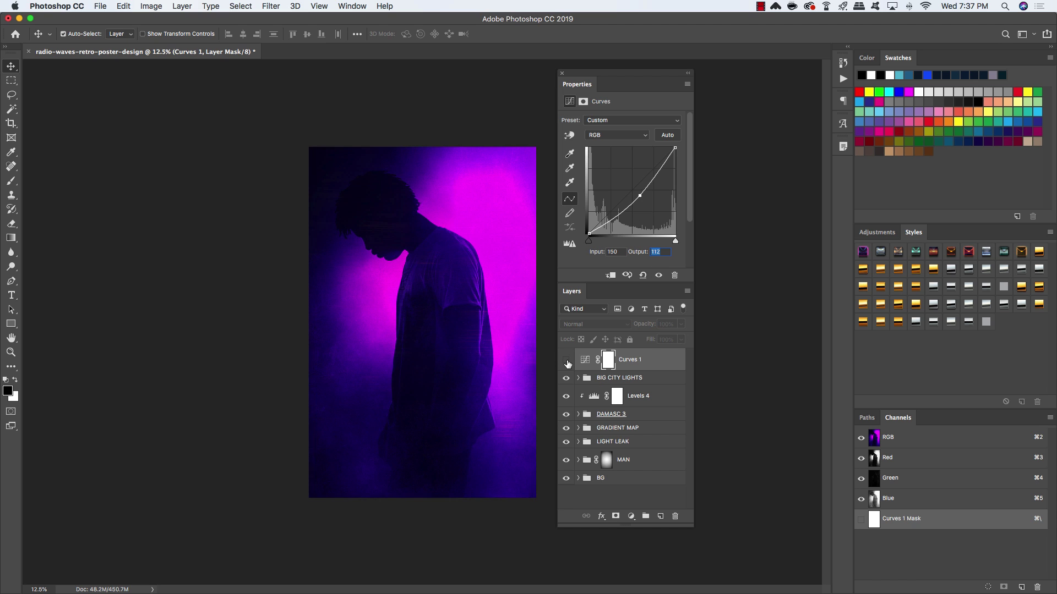
{"action": "left_click", "coordinate": [567, 361]}
{"action": "left_click", "coordinate": [566, 362]}
{"action": "left_click", "coordinate": [566, 361]}
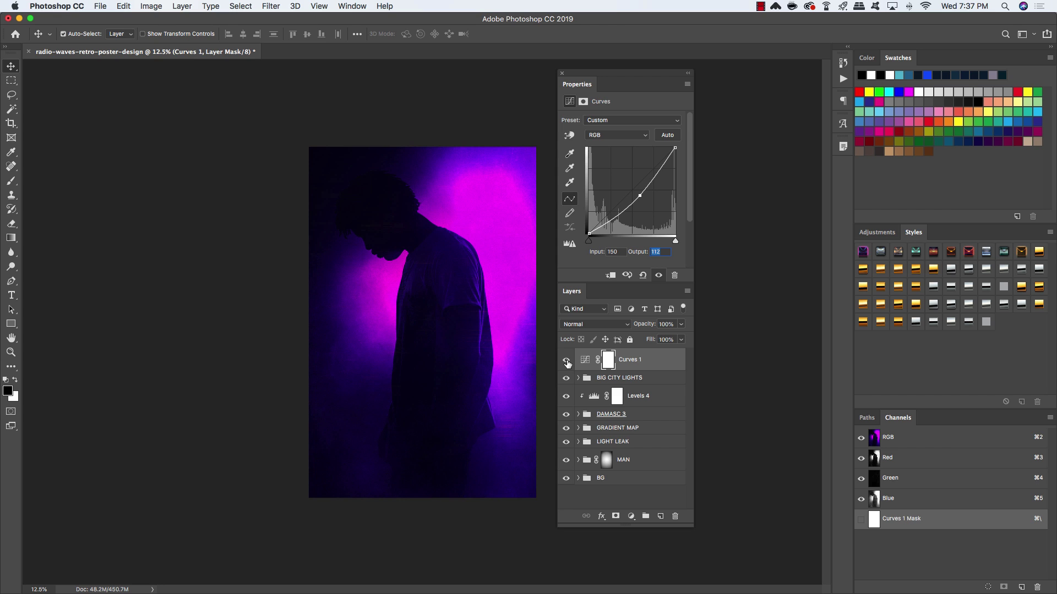
Add a Levels adjustment layer above the Curves layer and set its black input level to 15.
{"action": "left_click", "coordinate": [630, 515]}
{"action": "left_click", "coordinate": [641, 572]}
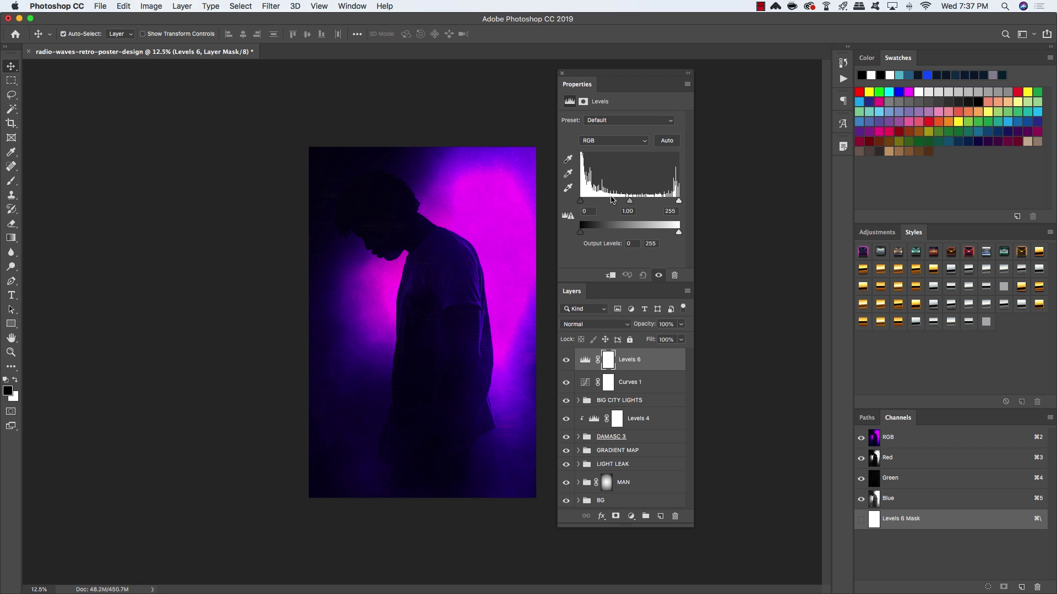
{"action": "left_click_drag", "start_coordinate": [589, 212], "coordinate": [557, 212]}
{"action": "type", "text": "15"}
{"action": "key", "text": "Return"}
Group the topmost Levels layer and the Curves layer and name the group CONTRAST.
{"action": "left_click", "coordinate": [658, 359]}
{"action": "left_click", "coordinate": [664, 385], "text": "shift"}
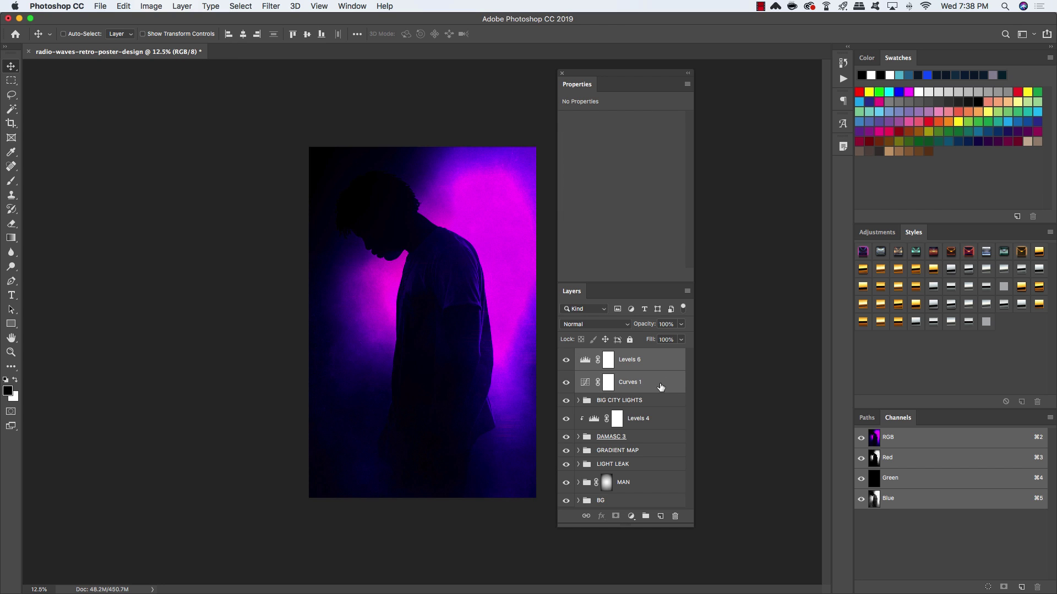
{"action": "key", "text": "super+g"}
{"action": "double_click", "coordinate": [608, 355]}
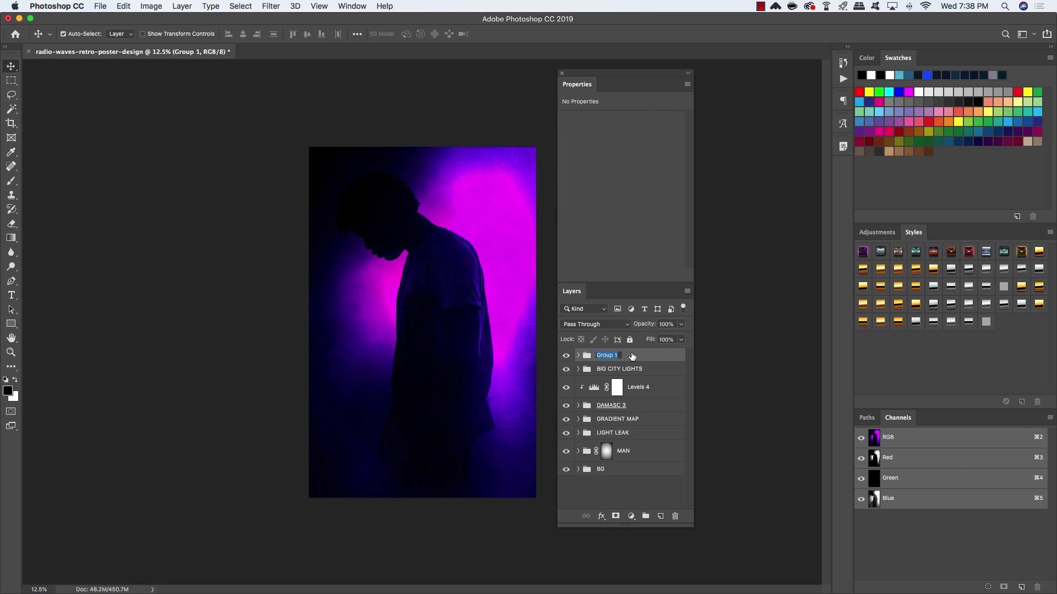
{"action": "type", "text": "CONTRAST"}
{"action": "key", "text": "Return"}
Compare the poster with and without the CONTRAST group and reduce the group's opacity to 45%.
{"action": "left_click", "coordinate": [565, 356]}
{"action": "left_click", "coordinate": [566, 357]}
{"action": "left_click", "coordinate": [565, 356]}
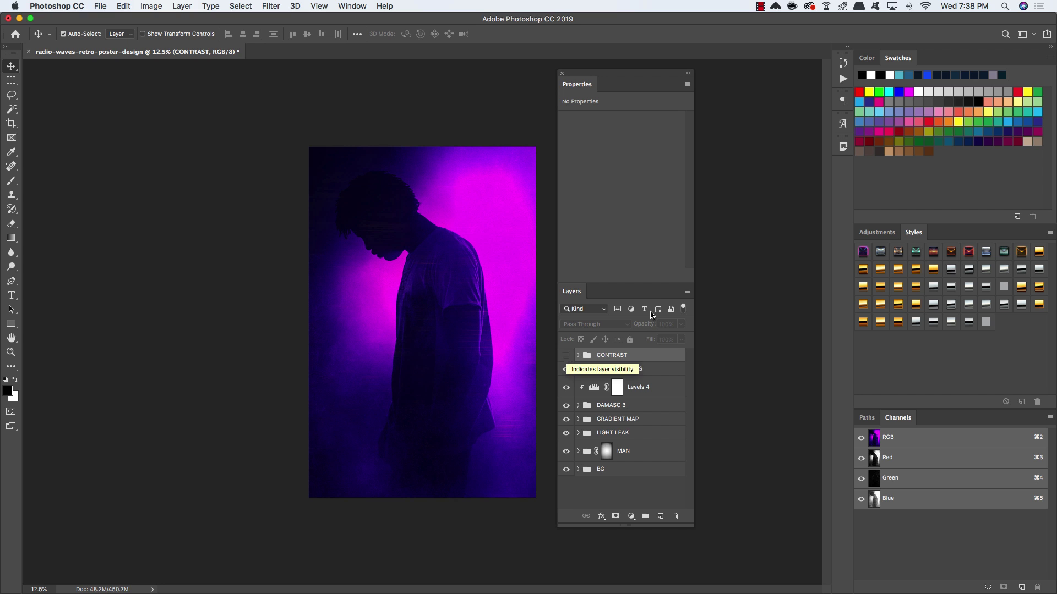
{"action": "left_click", "coordinate": [566, 355]}
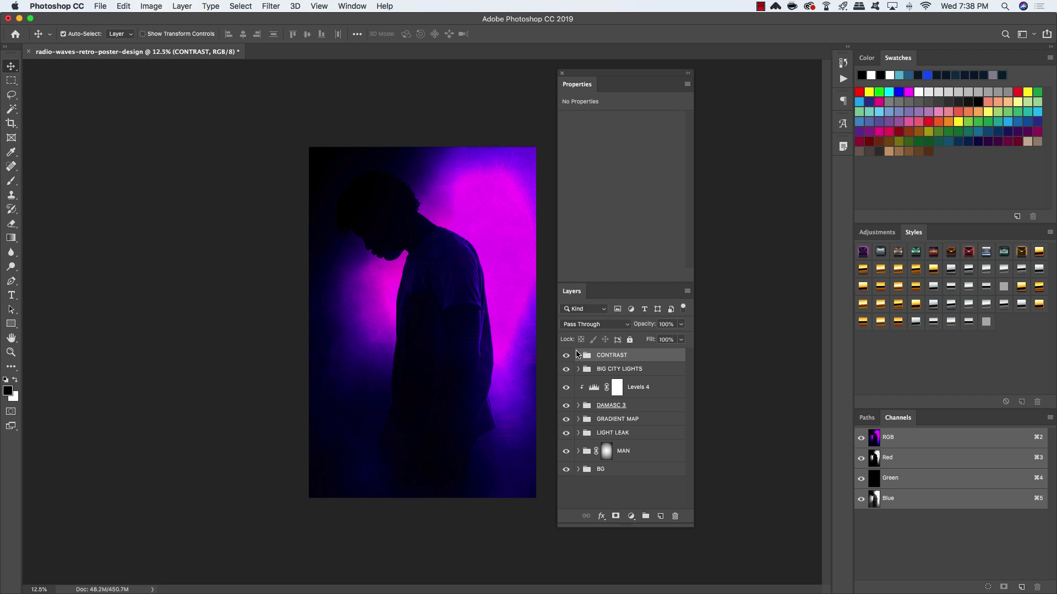
{"action": "left_click", "coordinate": [680, 324]}
{"action": "left_click_drag", "start_coordinate": [682, 338], "coordinate": [653, 339]}
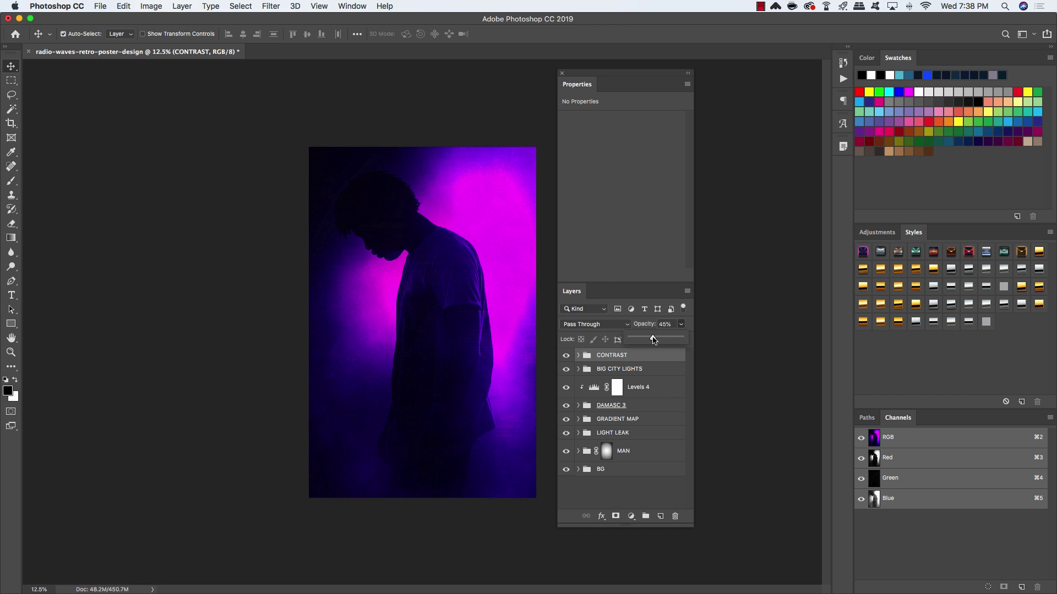
{"action": "left_click", "coordinate": [682, 326]}
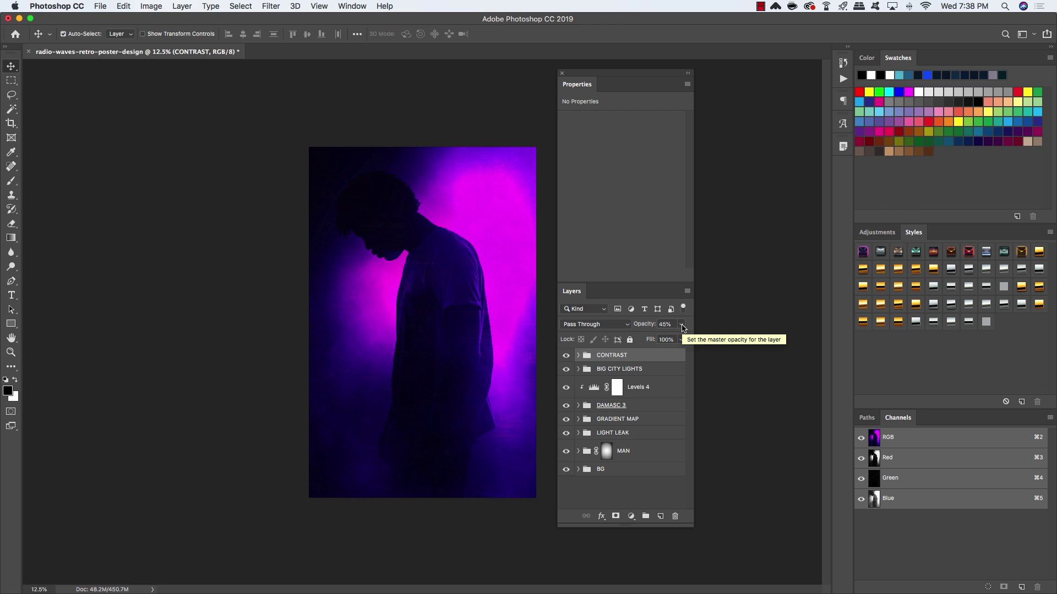
Create a new empty layer above the CONTRAST group and detach the Layers panel from Properties, floating both beside the poster.
{"action": "left_click", "coordinate": [660, 516]}
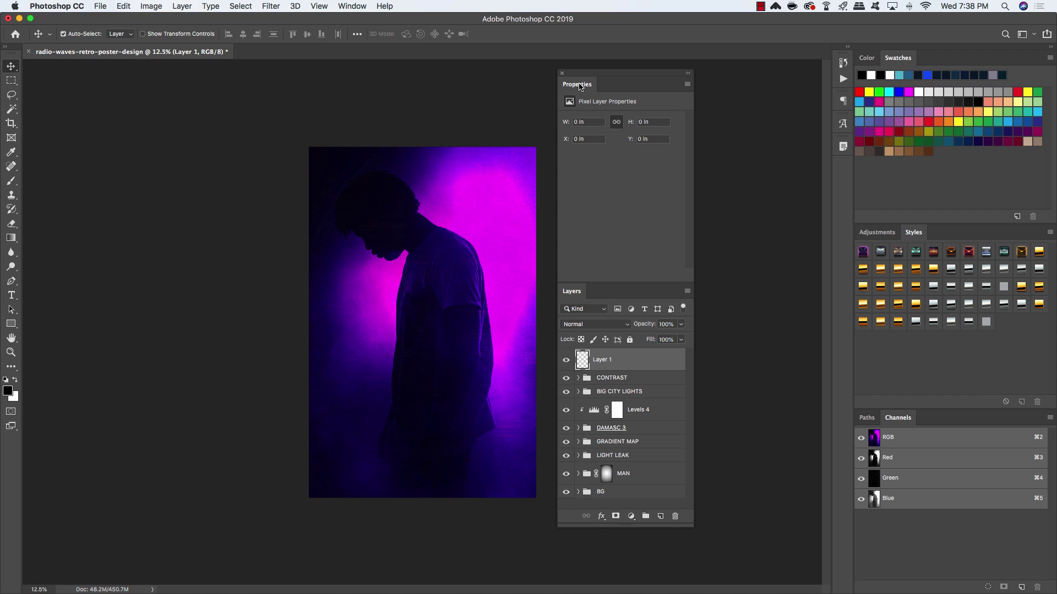
{"action": "left_click_drag", "start_coordinate": [572, 287], "coordinate": [500, 256]}
{"action": "left_click_drag", "start_coordinate": [621, 75], "coordinate": [744, 106]}
{"action": "left_click_drag", "start_coordinate": [556, 249], "coordinate": [612, 153]}
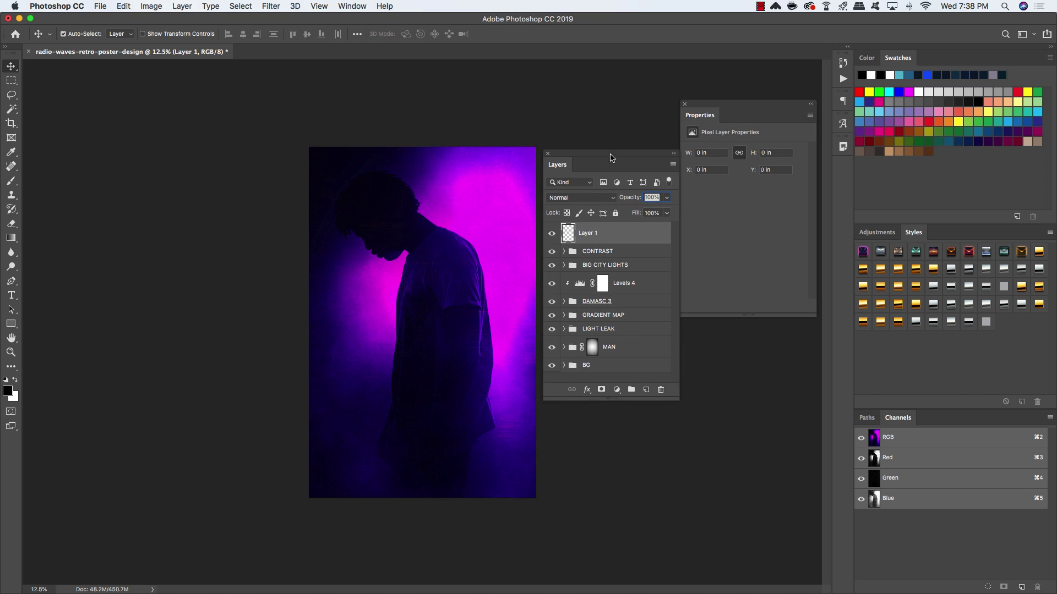
Rename the new empty layer CLOUDS and fill it with the black foreground colour.
{"action": "double_click", "coordinate": [587, 232]}
{"action": "type", "text": "CLOUDS"}
{"action": "key", "text": "Return"}
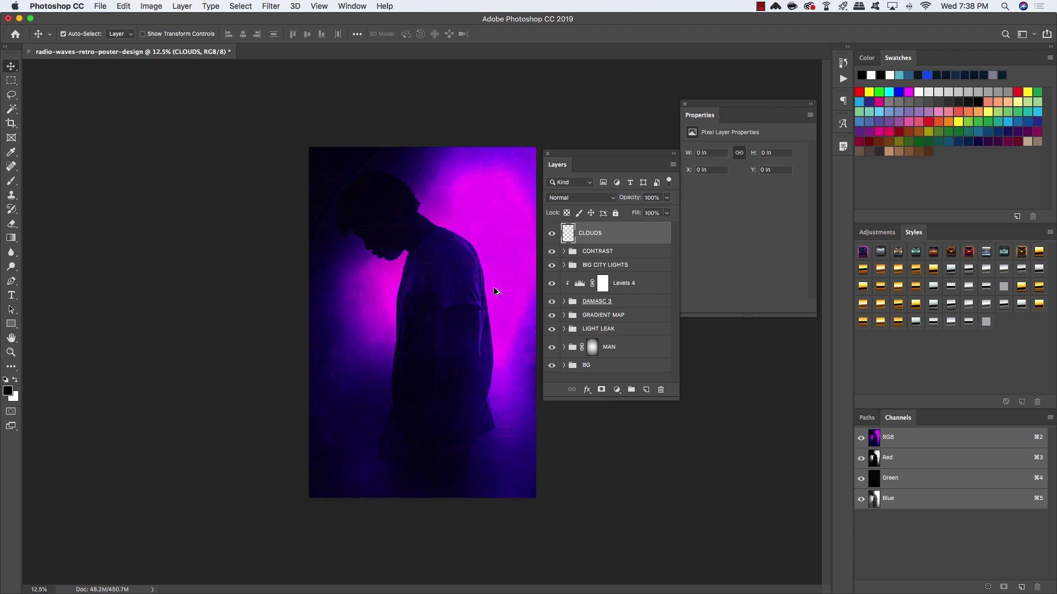
{"action": "key", "text": "alt+BackSpace"}
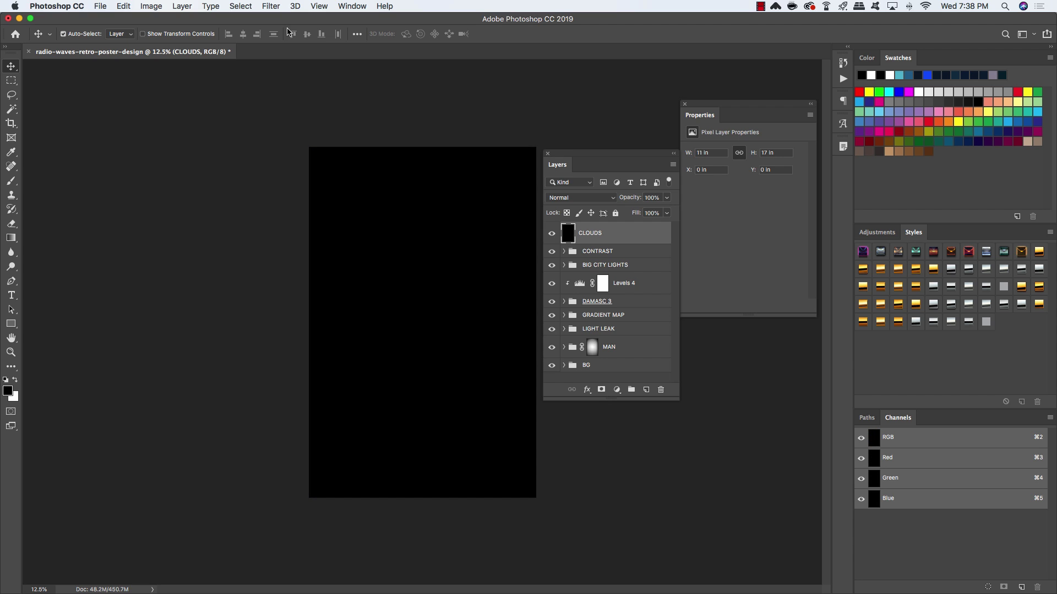
Render the Clouds filter on the black-filled CLOUDS layer.
{"action": "left_click", "coordinate": [270, 4]}
{"action": "mouse_move", "coordinate": [286, 190]}
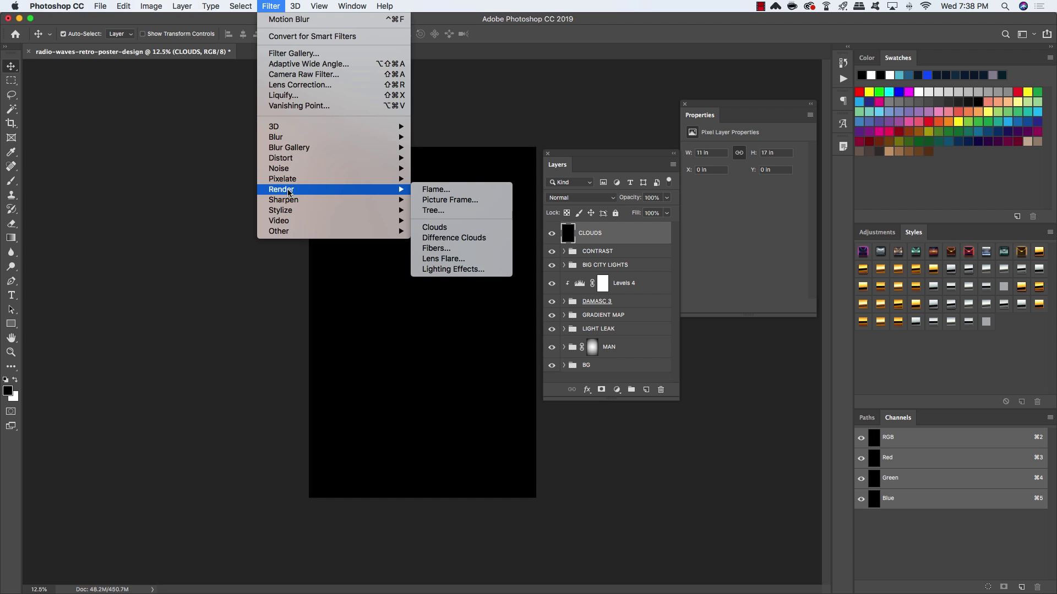
{"action": "left_click", "coordinate": [462, 230]}
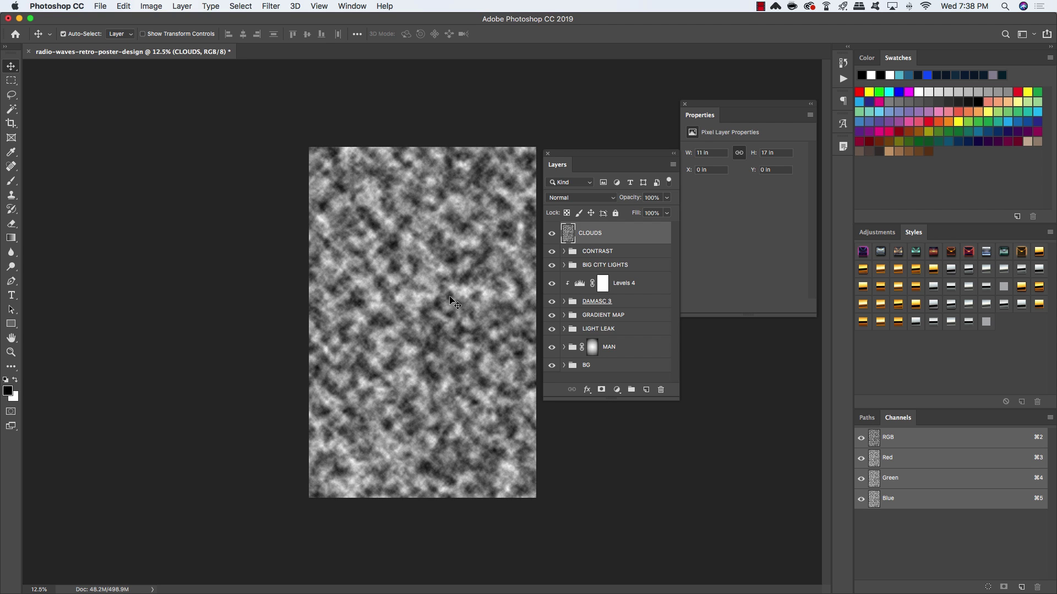
Rotate the CLOUDS layer 90° clockwise and scale it up from its centre to about 260%.
{"action": "key", "text": "super+minus"}
{"action": "key", "text": "super+minus"}
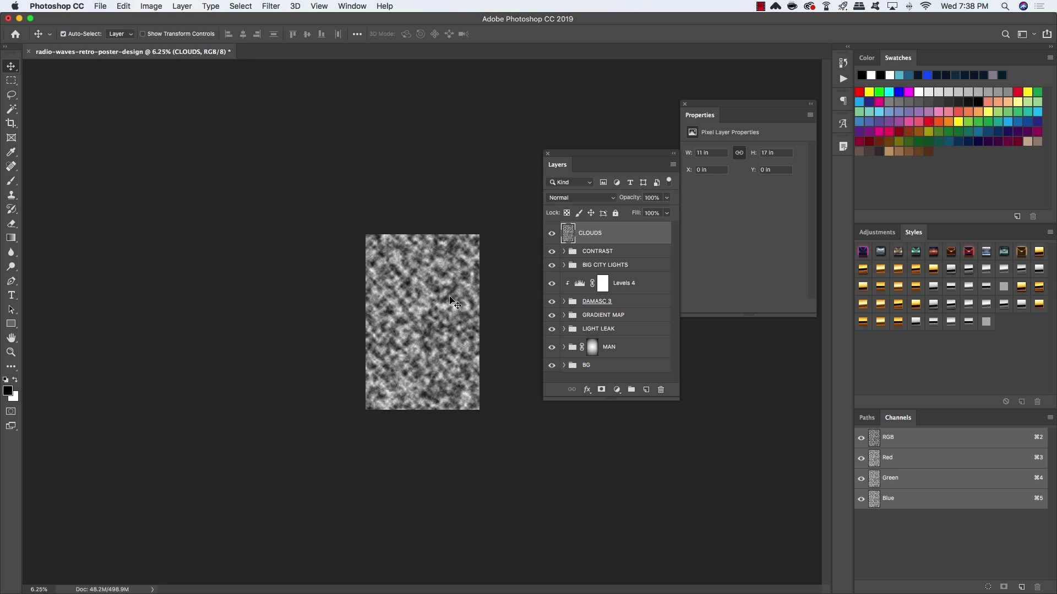
{"action": "key", "text": "super+t"}
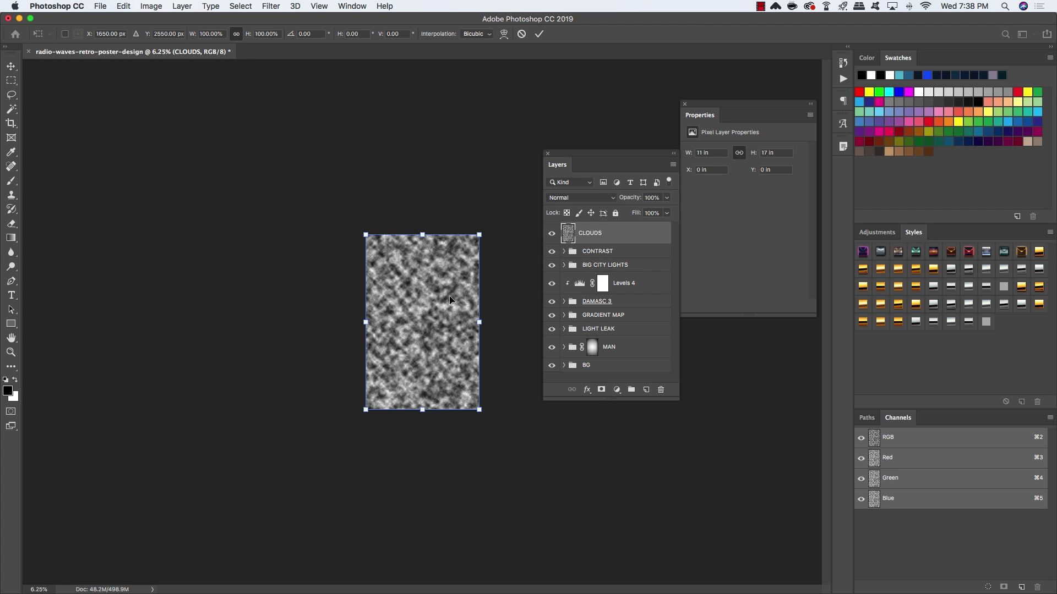
{"action": "right_click", "coordinate": [437, 289]}
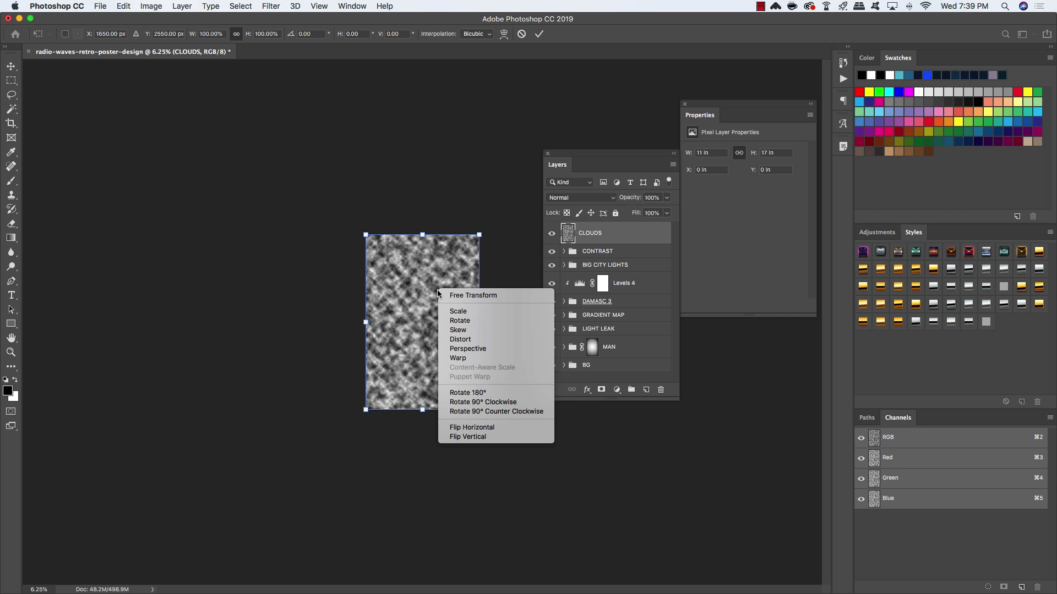
{"action": "left_click", "coordinate": [487, 403]}
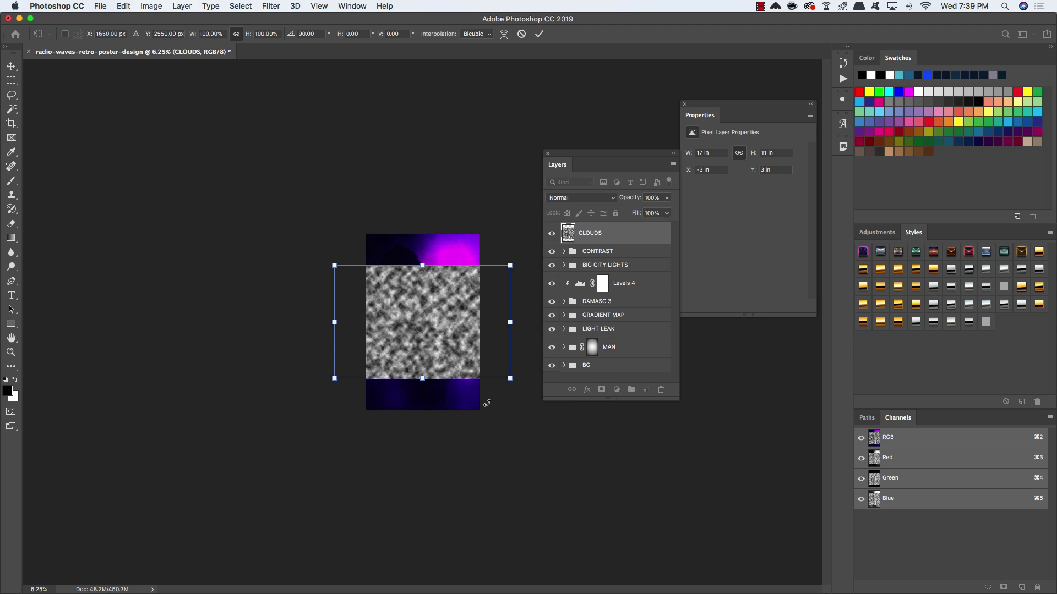
{"action": "left_click_drag", "start_coordinate": [334, 378], "coordinate": [181, 457]}
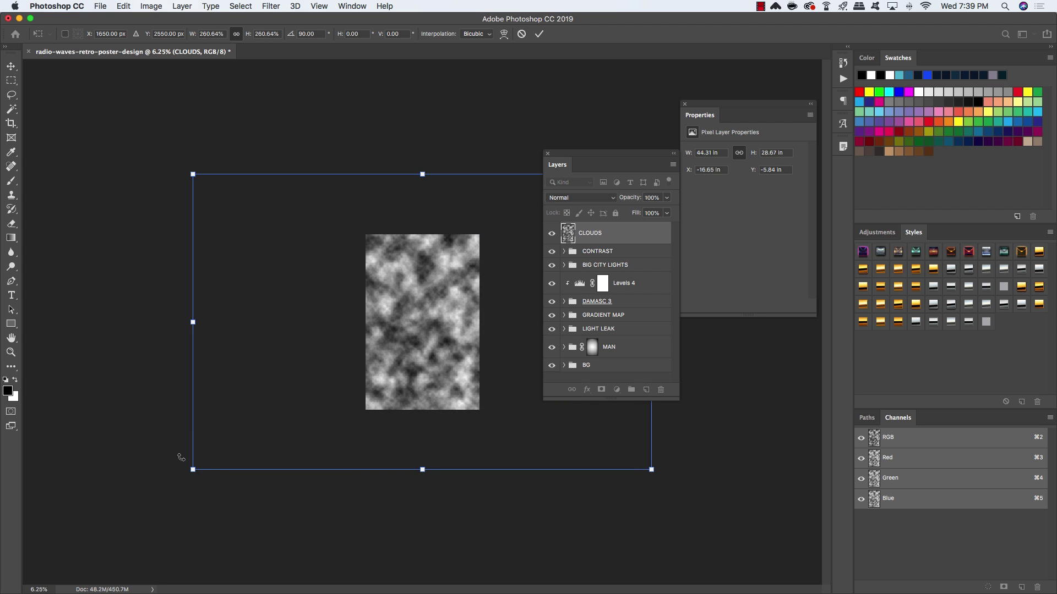
{"action": "key", "text": "Return"}
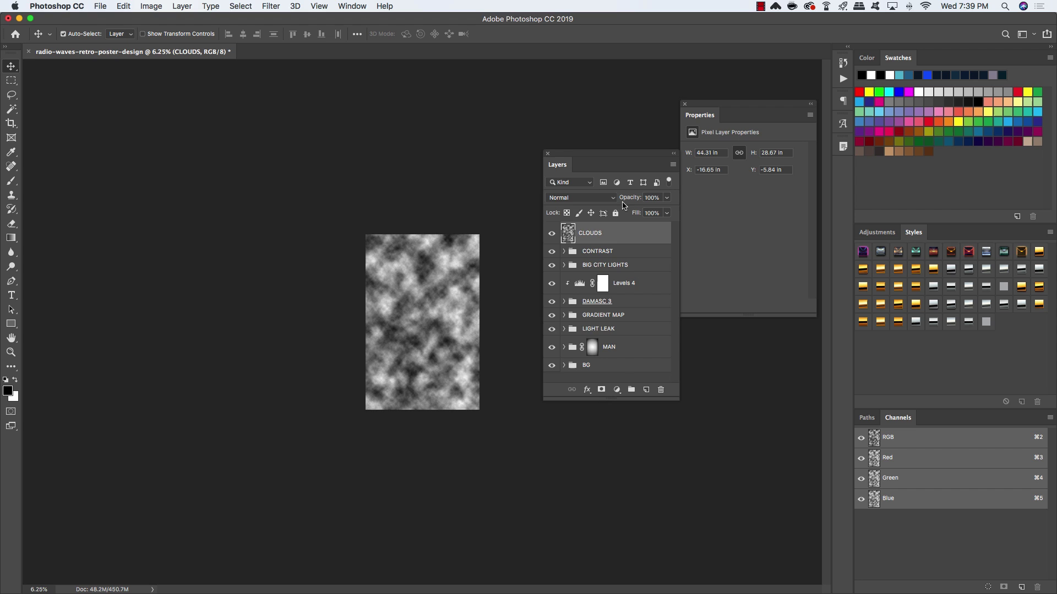
Blend the CLOUDS layer in Overlay mode at 70% opacity and put it in a collapsed group named CLOUDS.
{"action": "left_click", "coordinate": [572, 199]}
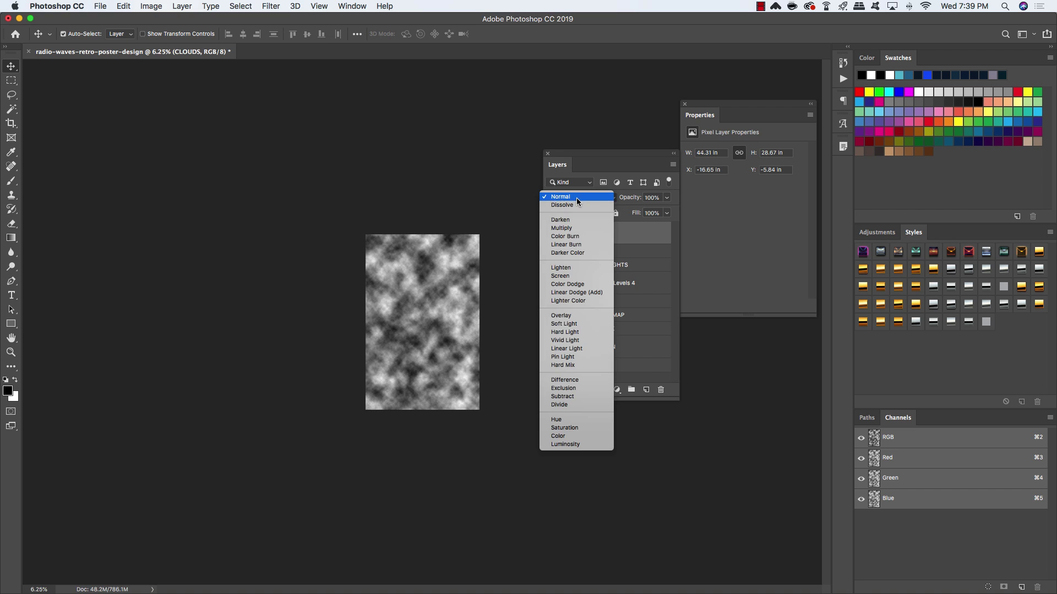
{"action": "left_click", "coordinate": [572, 316]}
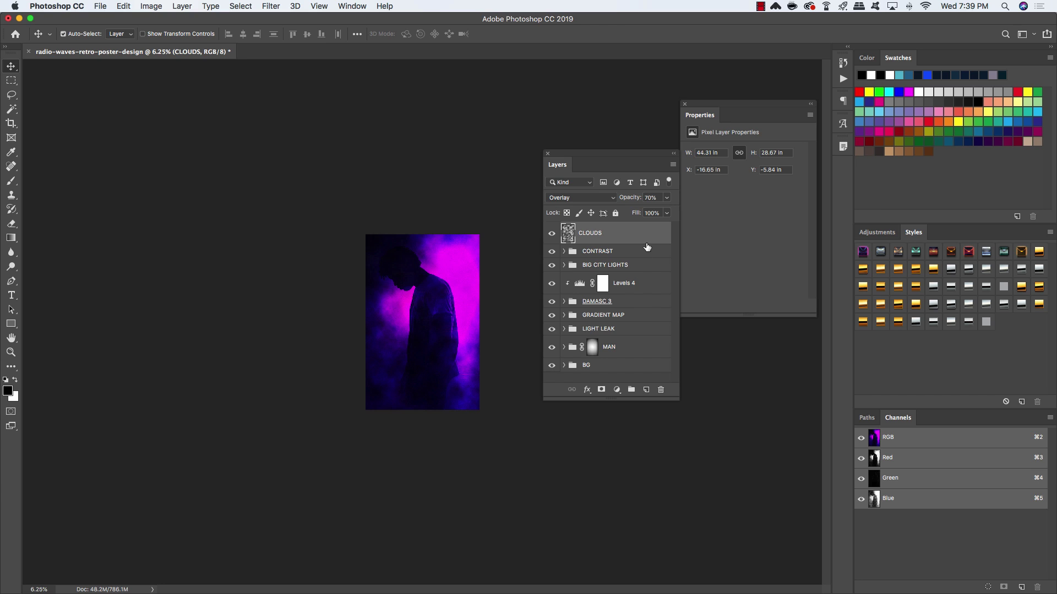
{"action": "key", "text": "super+g"}
{"action": "double_click", "coordinate": [604, 233]}
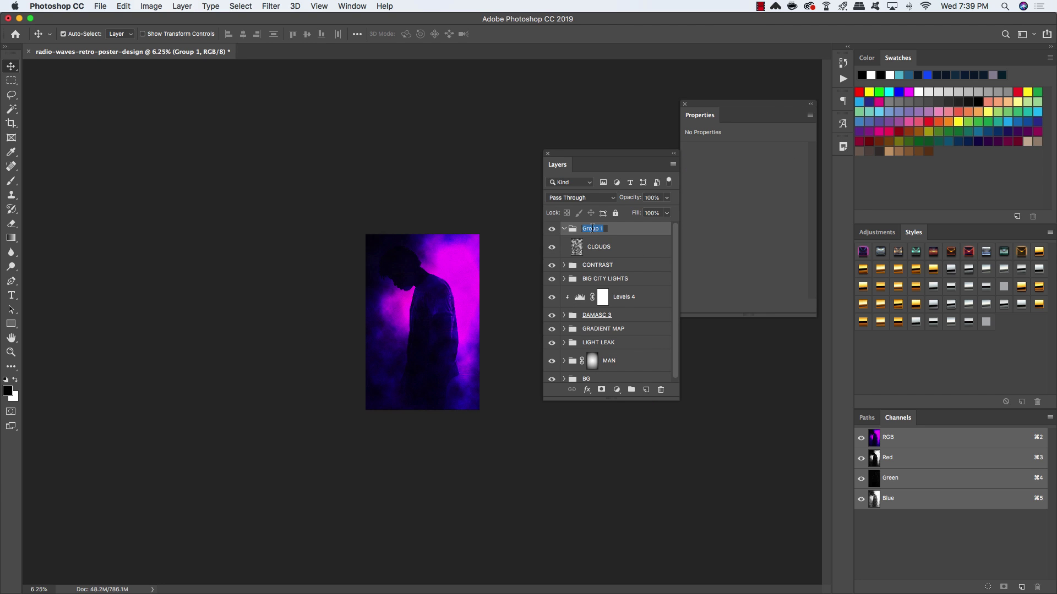
{"action": "type", "text": "CLOUDS"}
{"action": "key", "text": "Return"}
{"action": "left_click", "coordinate": [564, 229]}
Move the floating Properties and Layers panels clear of the enlarged poster.
{"action": "key", "text": "super+plus"}
{"action": "key", "text": "super+plus"}
{"action": "key", "text": "super+plus"}
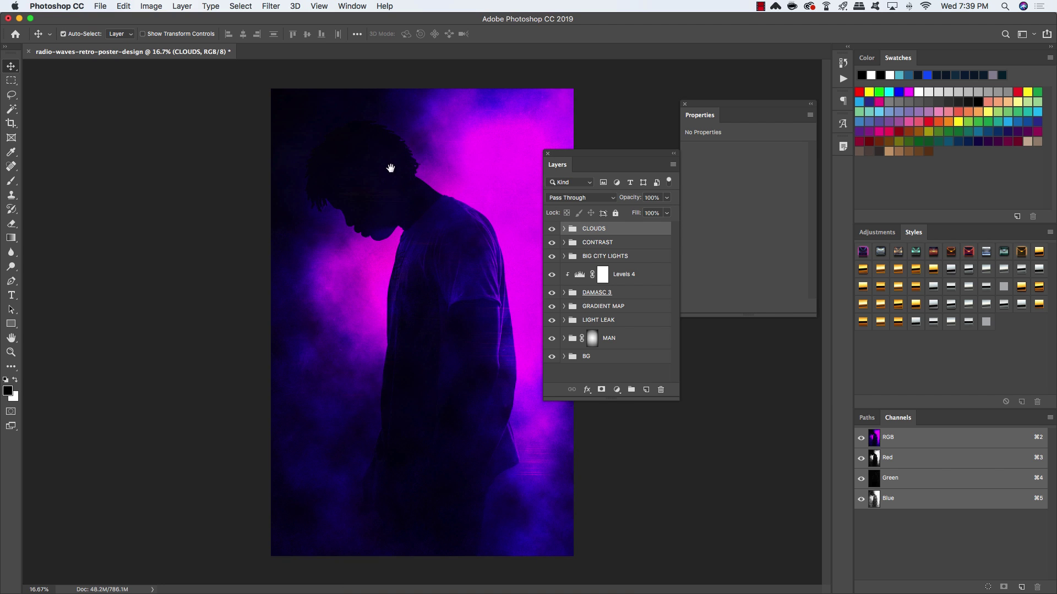
{"action": "left_click_drag", "start_coordinate": [698, 106], "coordinate": [792, 127]}
{"action": "left_click_drag", "start_coordinate": [581, 157], "coordinate": [618, 98]}
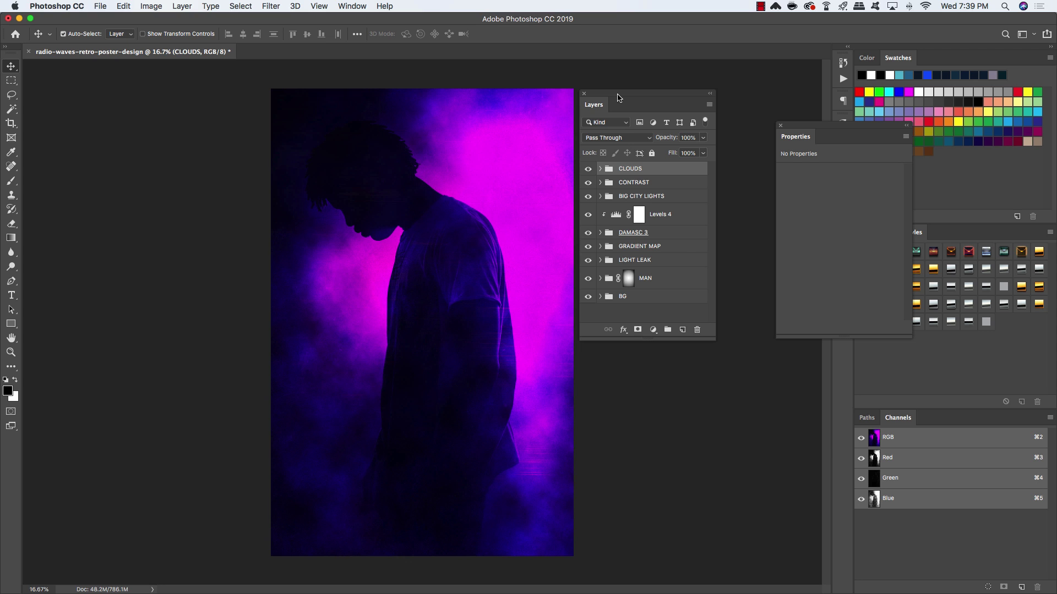
Place Damasc Texture 4.jpg from the Honnum Graphic Art freebies folder as an embedded image above the CLOUDS group.
{"action": "left_click", "coordinate": [101, 6]}
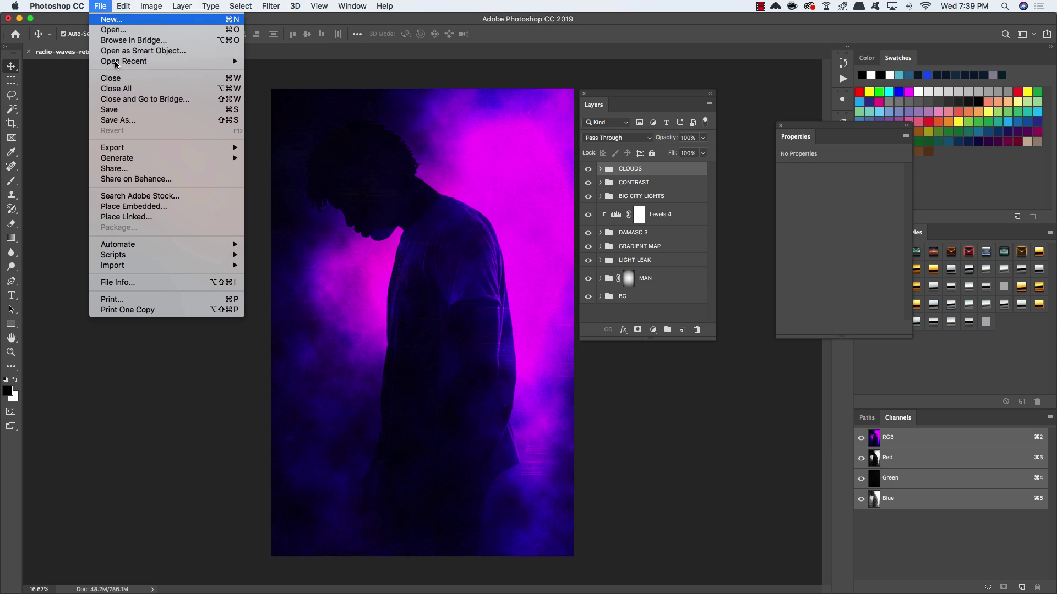
{"action": "left_click", "coordinate": [163, 208]}
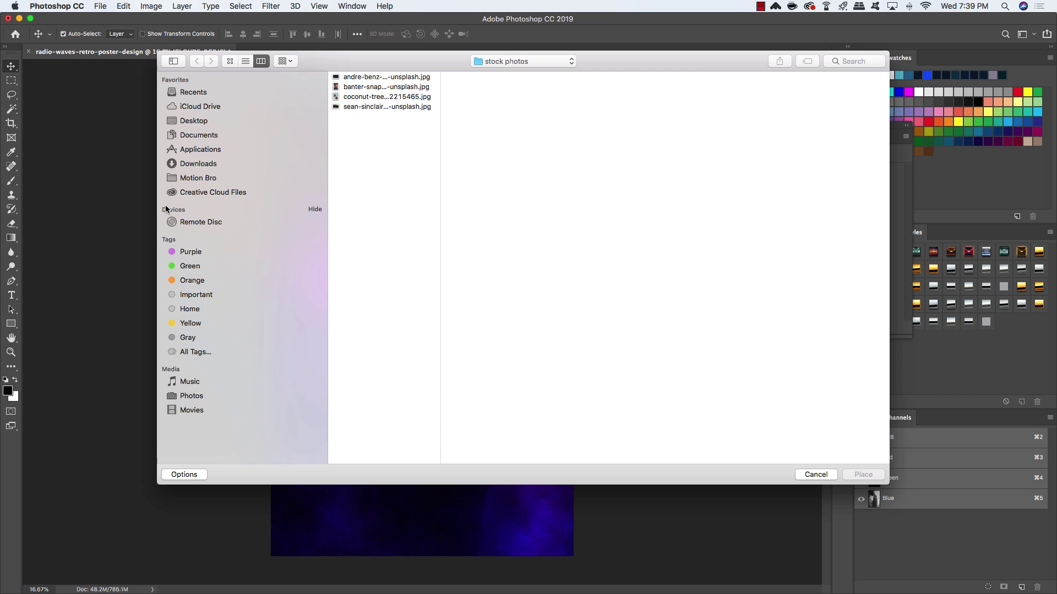
{"action": "left_click", "coordinate": [497, 61]}
{"action": "left_click", "coordinate": [502, 72]}
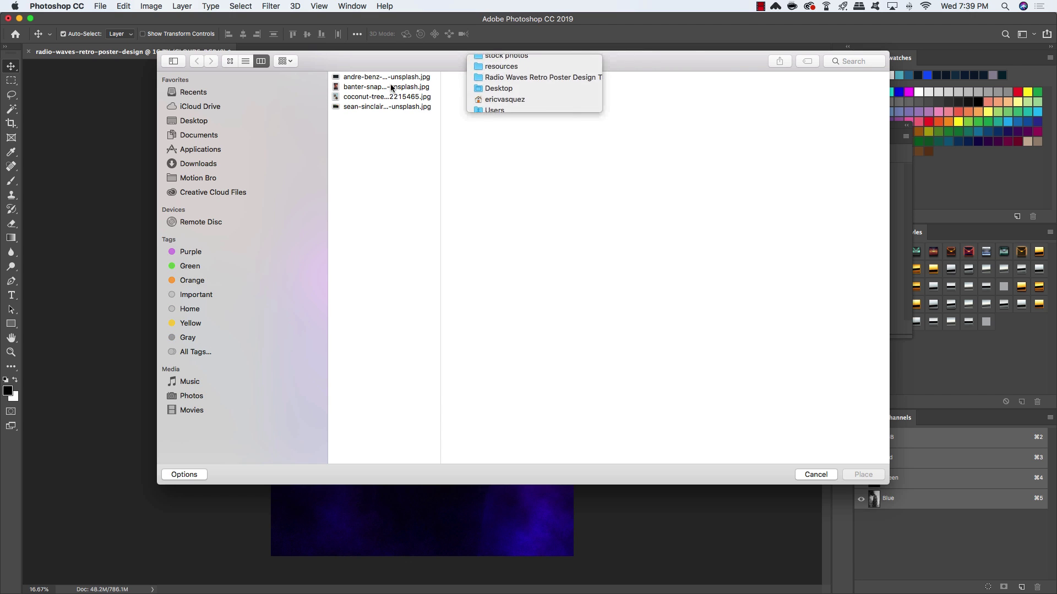
{"action": "left_click", "coordinate": [472, 86]}
{"action": "left_click", "coordinate": [599, 77]}
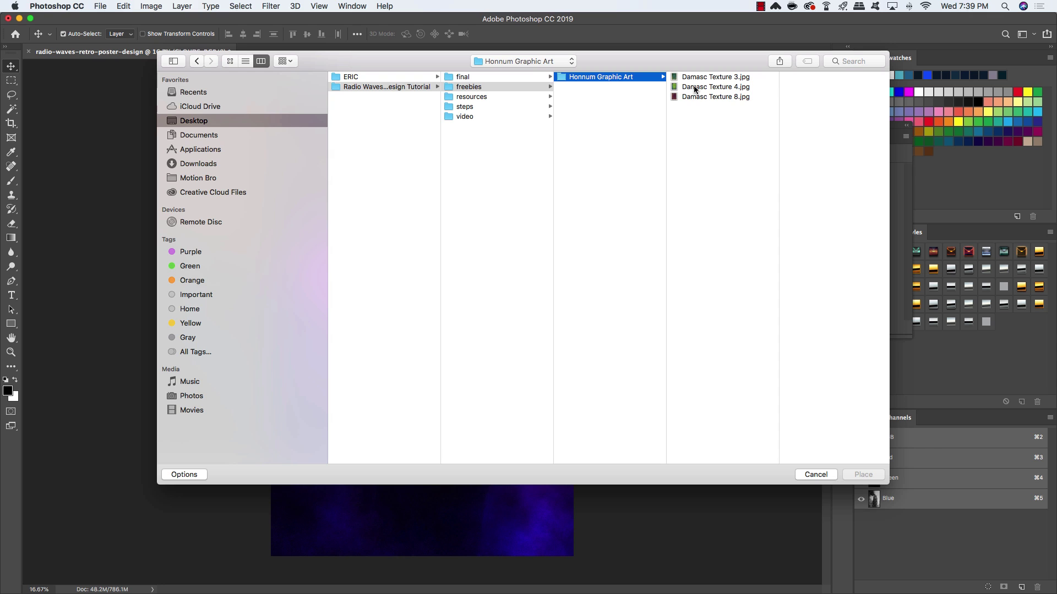
{"action": "left_click", "coordinate": [694, 87]}
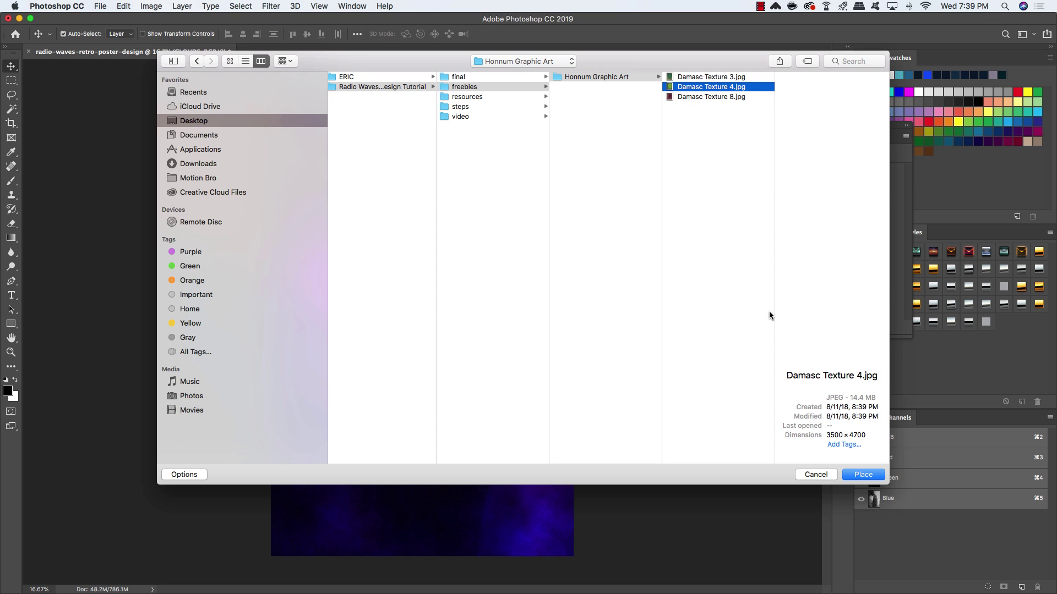
{"action": "left_click", "coordinate": [863, 474]}
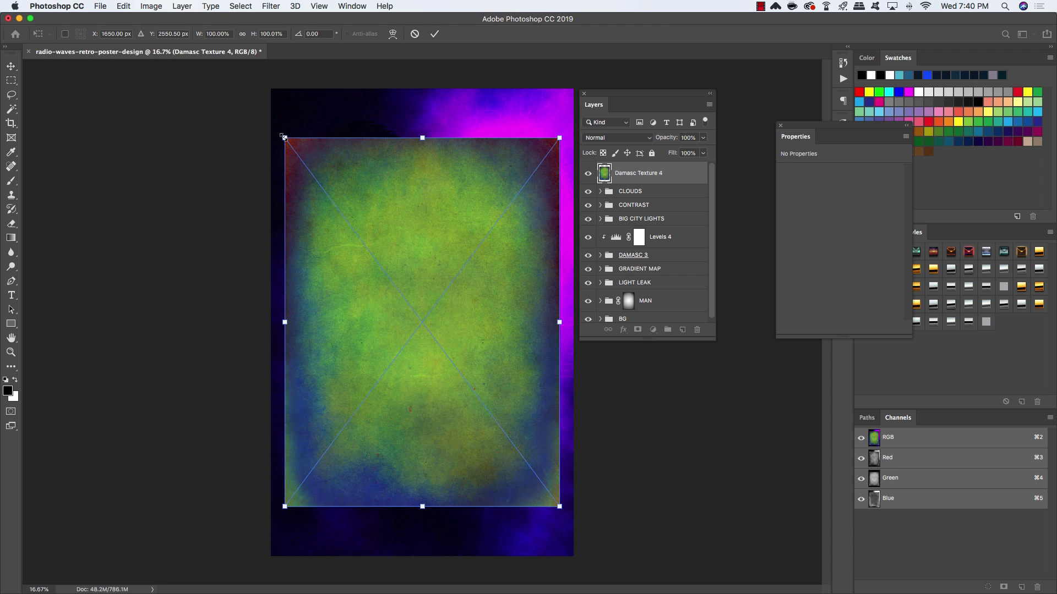
Scale the placed Damasc Texture 4 to about 133% so it covers the poster and set its blend mode to Color Dodge.
{"action": "left_click_drag", "start_coordinate": [283, 137], "coordinate": [231, 81]}
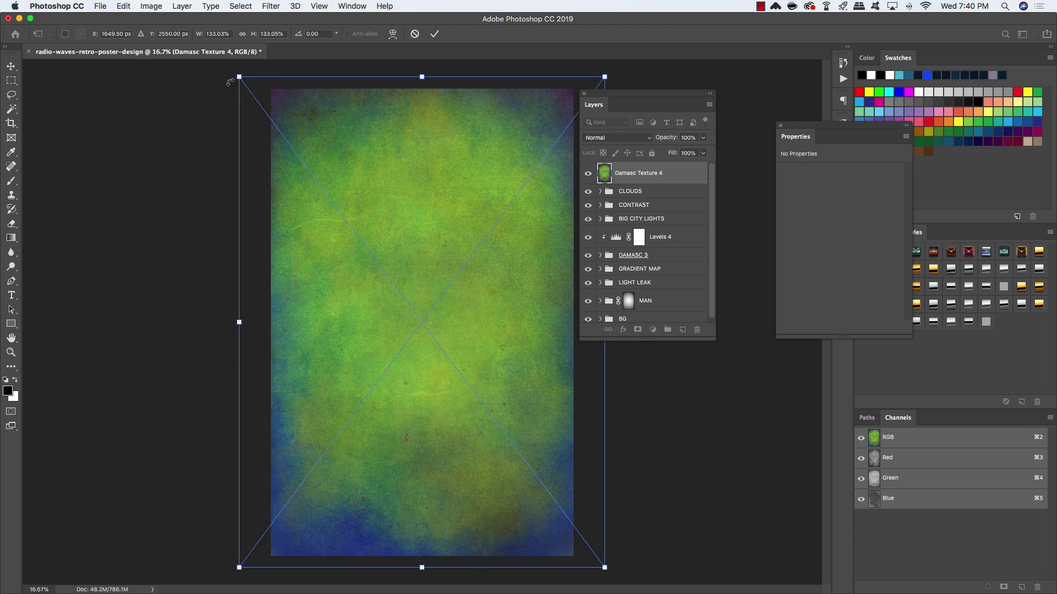
{"action": "key", "text": "Return"}
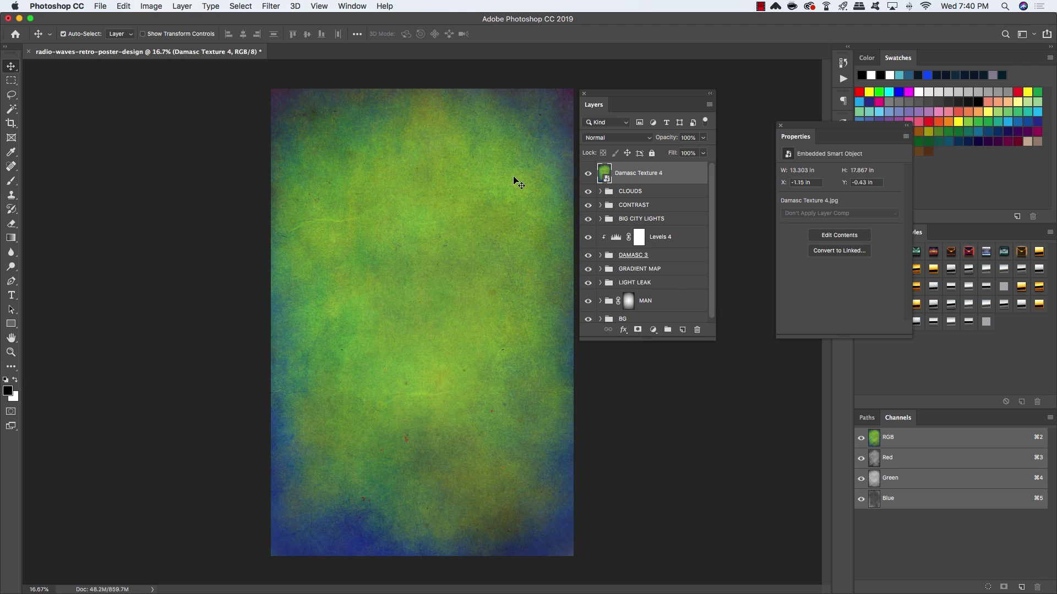
{"action": "left_click", "coordinate": [607, 137]}
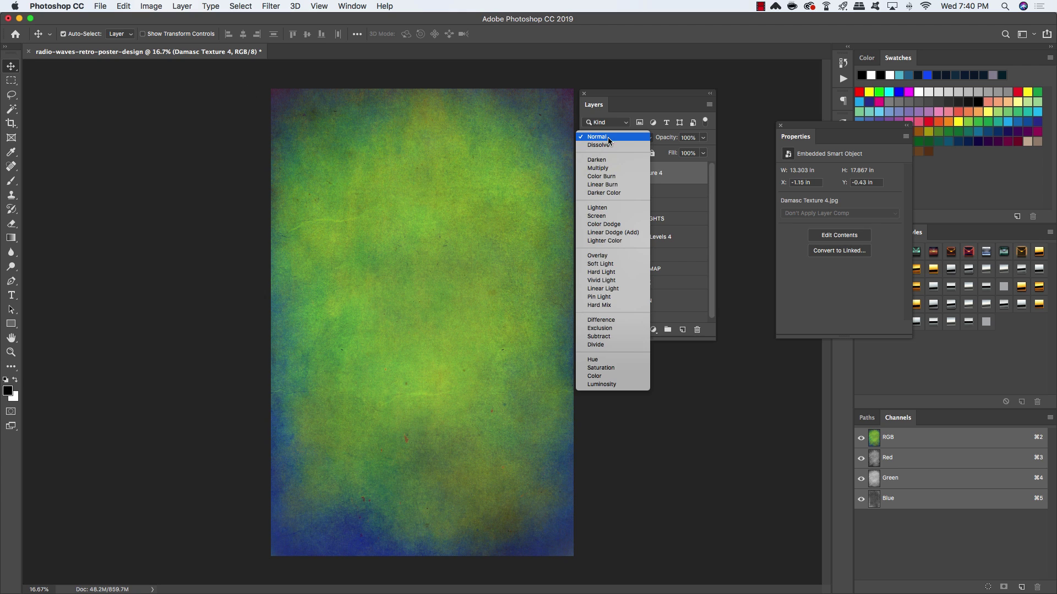
{"action": "left_click", "coordinate": [607, 225]}
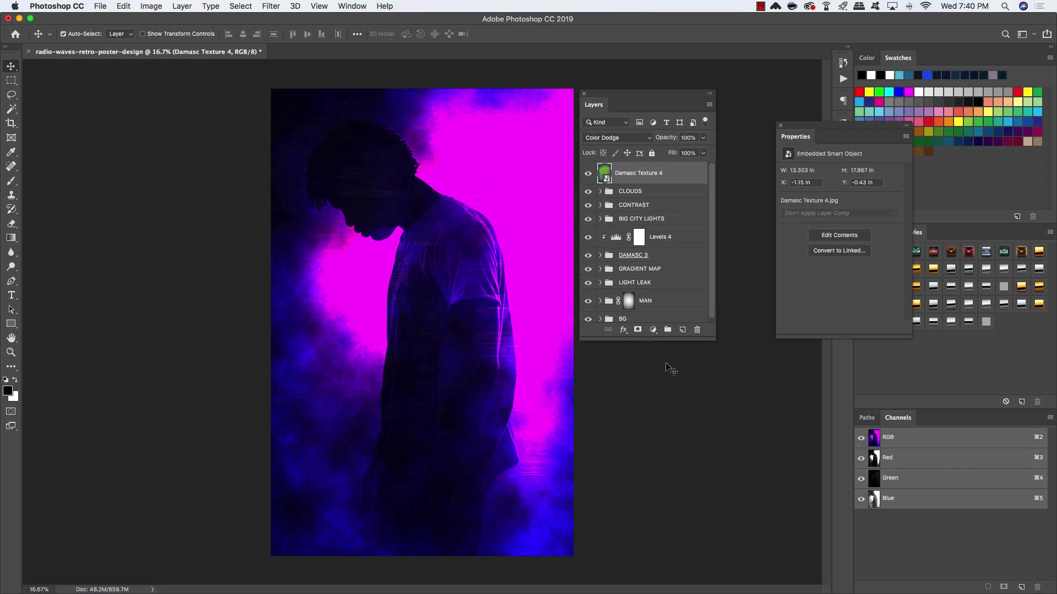
Add a Black & White adjustment layer clipped to the Damasc Texture 4 layer.
{"action": "left_click", "coordinate": [654, 330]}
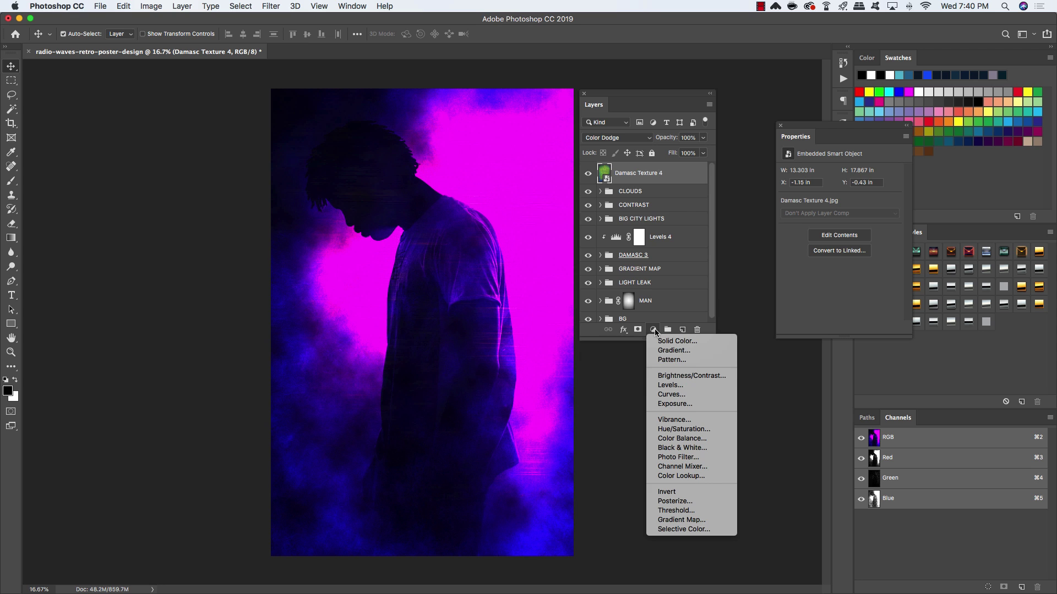
{"action": "left_click", "coordinate": [663, 448], "text": "alt"}
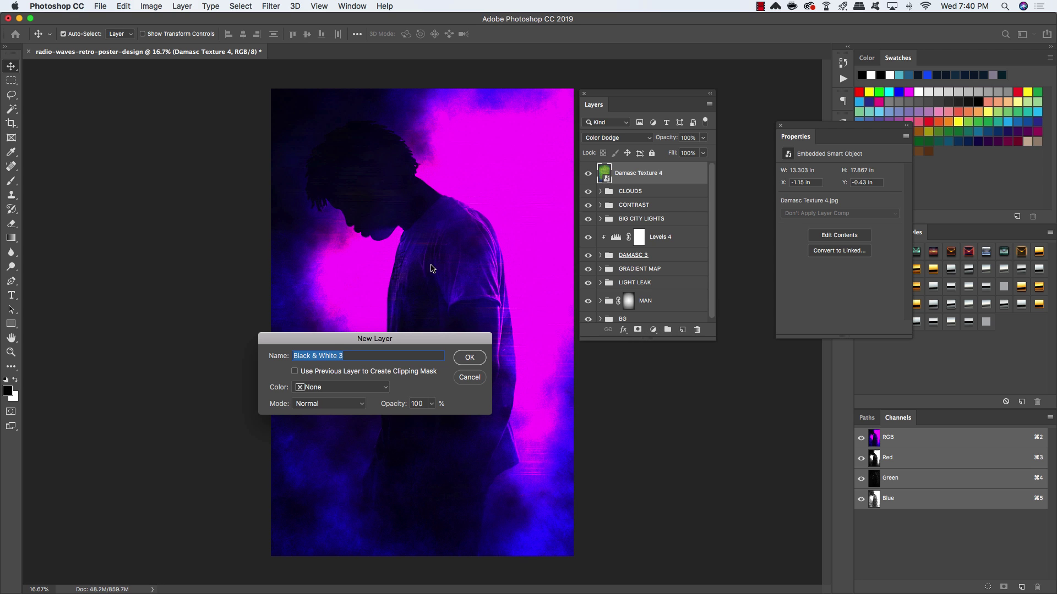
{"action": "left_click", "coordinate": [324, 372]}
{"action": "left_click", "coordinate": [469, 358]}
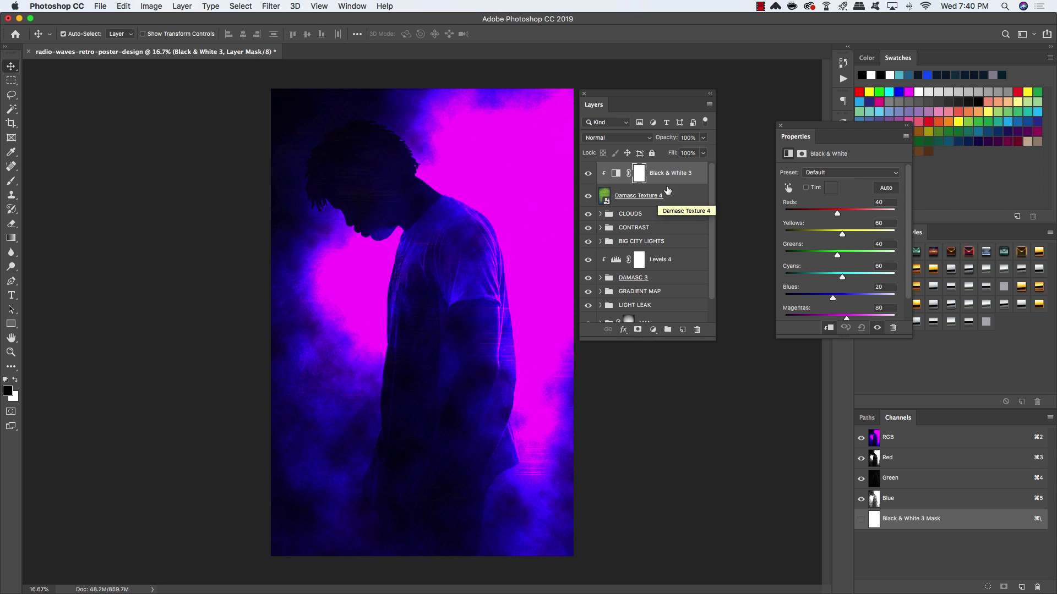
Group the Black & White adjustment with the Damasc Texture 4 layer and name the group DAMASC 4.
{"action": "left_click", "coordinate": [631, 199], "text": "shift"}
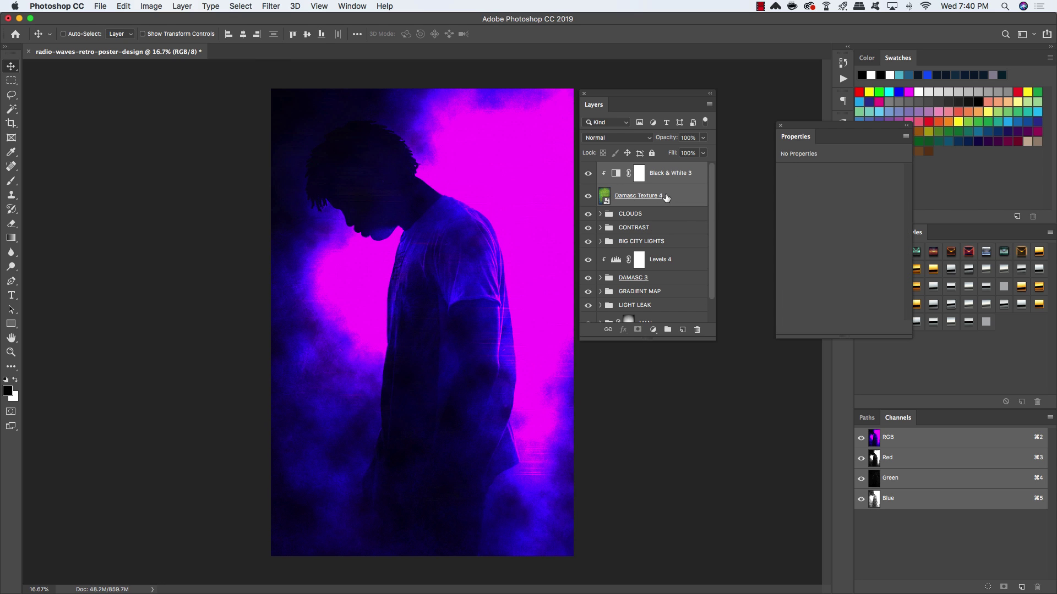
{"action": "key", "text": "super+g"}
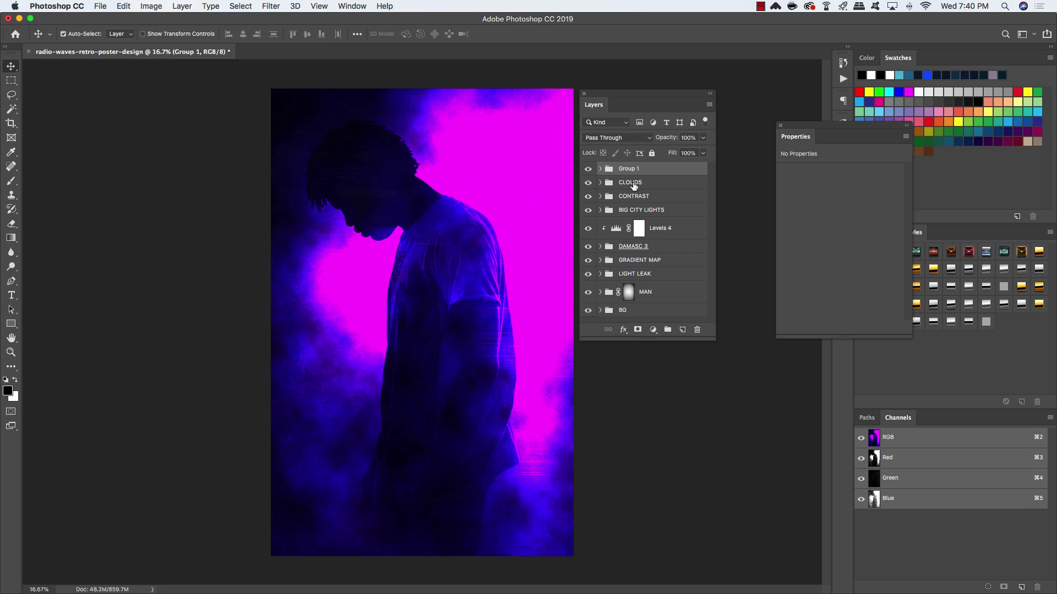
{"action": "double_click", "coordinate": [625, 247]}
{"action": "key", "text": "super+c"}
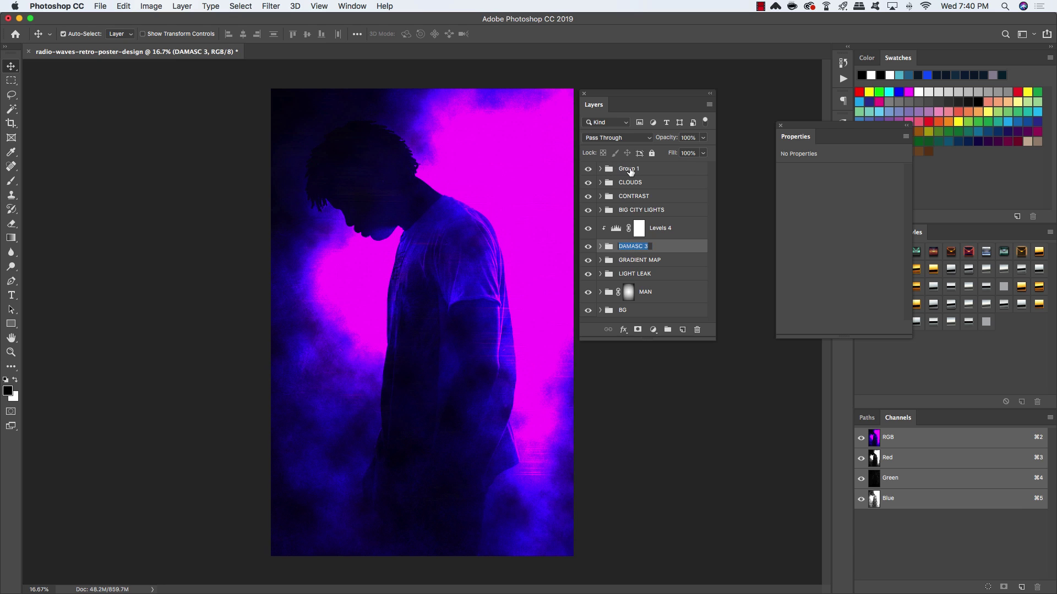
{"action": "double_click", "coordinate": [628, 168]}
{"action": "key", "text": "super+v"}
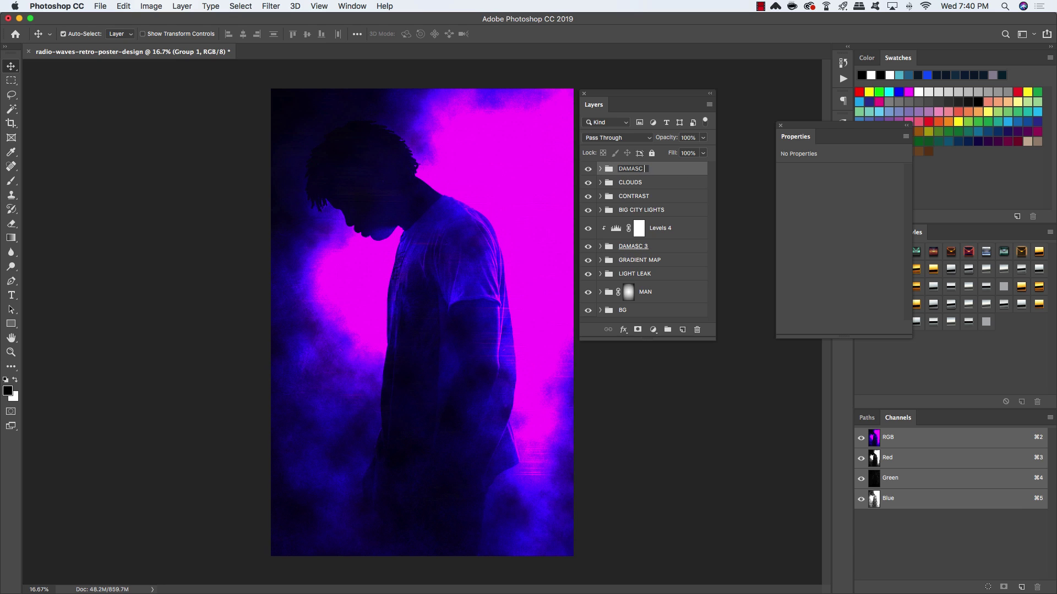
{"action": "type", "text": "4"}
{"action": "key", "text": "Return"}
Reduce the DAMASC 4 group's opacity to 60% and compare the poster with and without the group.
{"action": "key", "text": "6"}
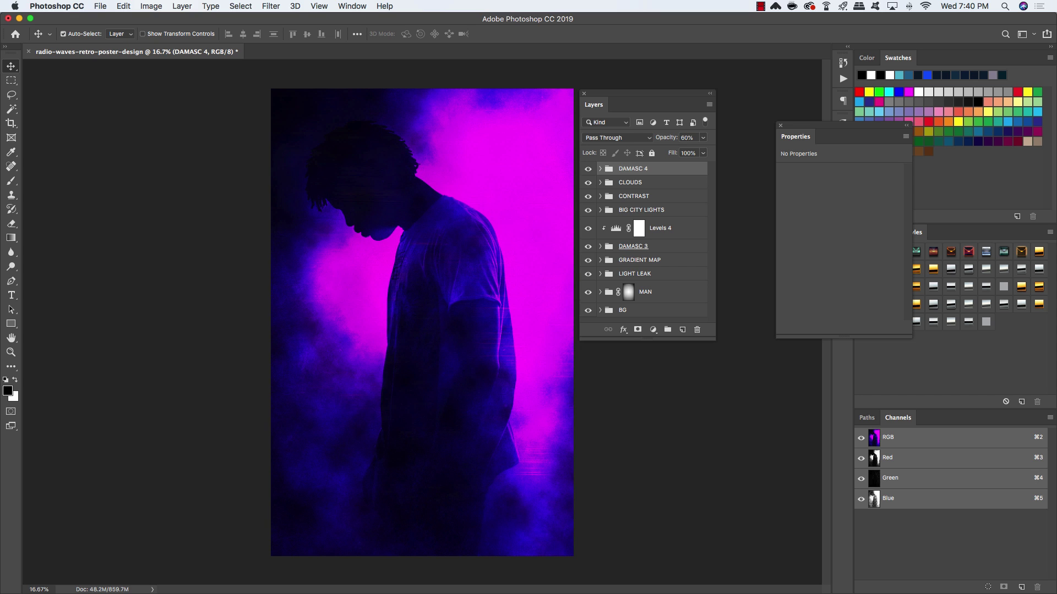
{"action": "left_click", "coordinate": [588, 169]}
{"action": "left_click", "coordinate": [588, 169]}
{"action": "left_click", "coordinate": [588, 169]}
{"action": "left_click", "coordinate": [588, 169]}
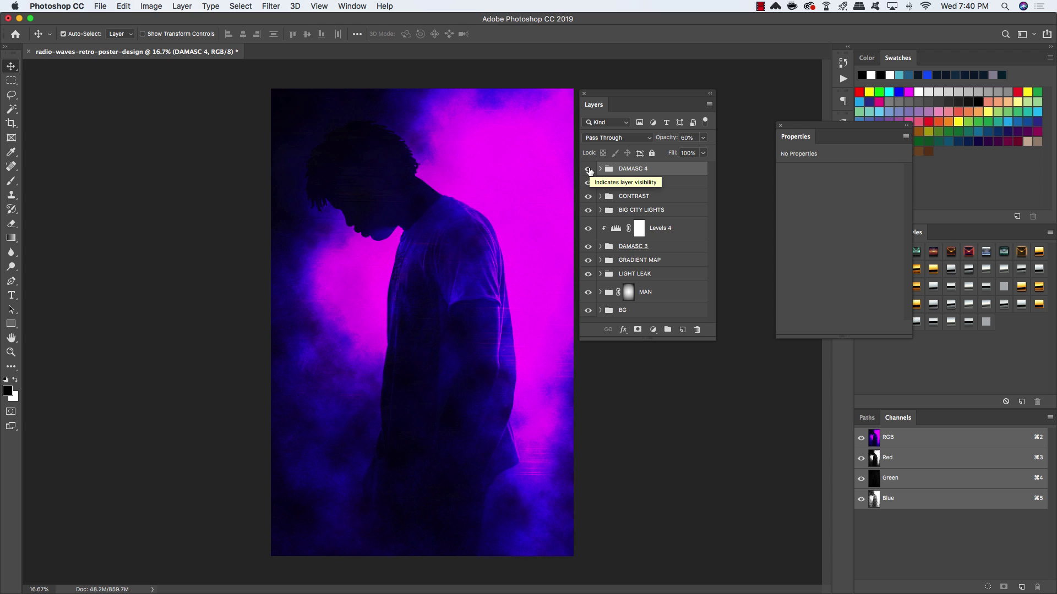
Add a Solid Color fill layer in orange ff7800 above the DAMASC 4 group.
{"action": "left_click", "coordinate": [652, 329]}
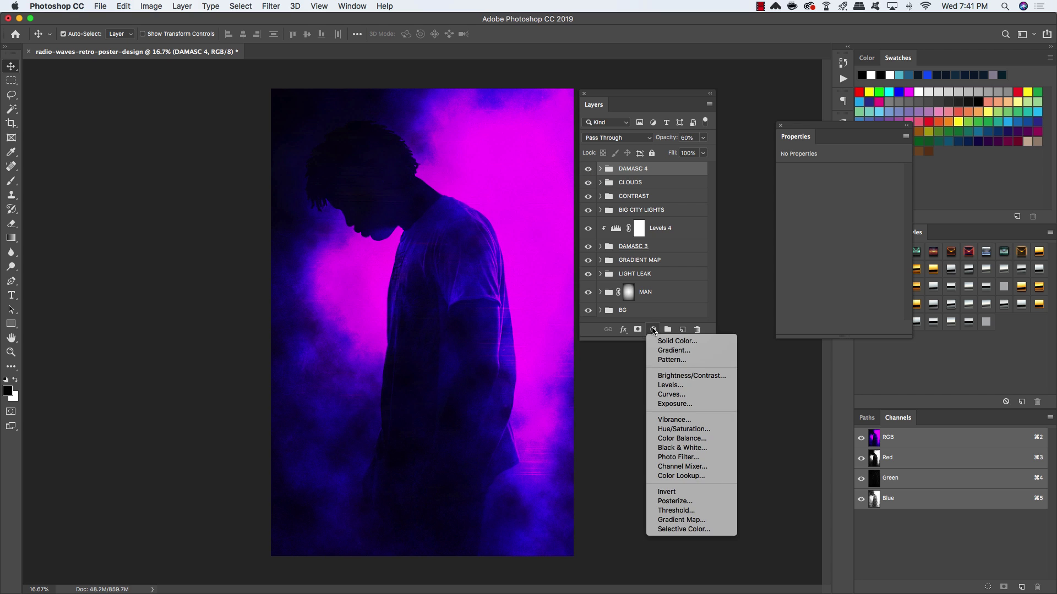
{"action": "left_click", "coordinate": [682, 341]}
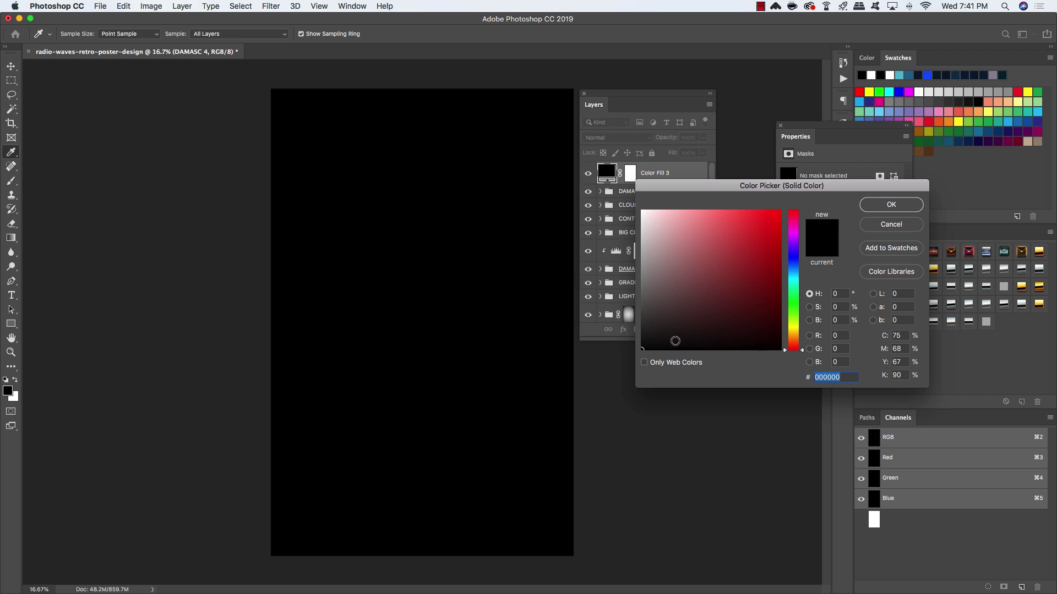
{"action": "left_click_drag", "start_coordinate": [752, 183], "coordinate": [457, 178]}
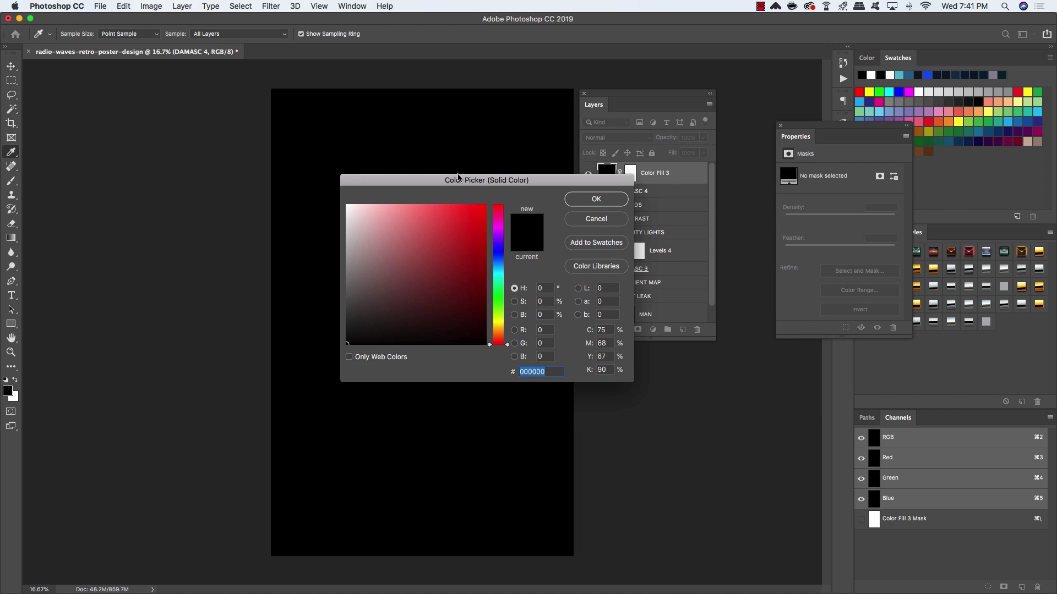
{"action": "type", "text": "ff"}
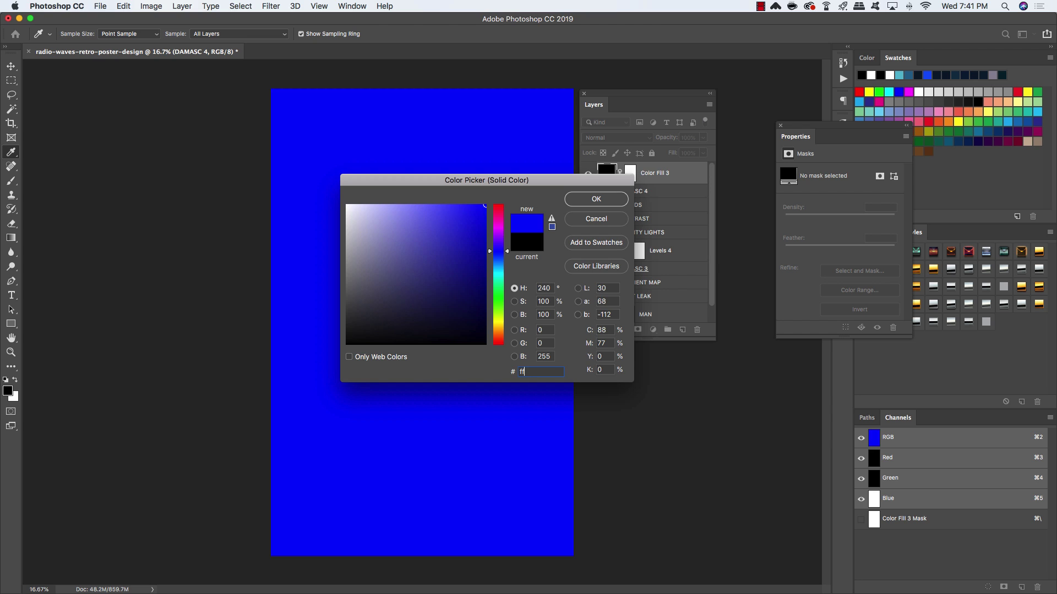
{"action": "type", "text": "7800"}
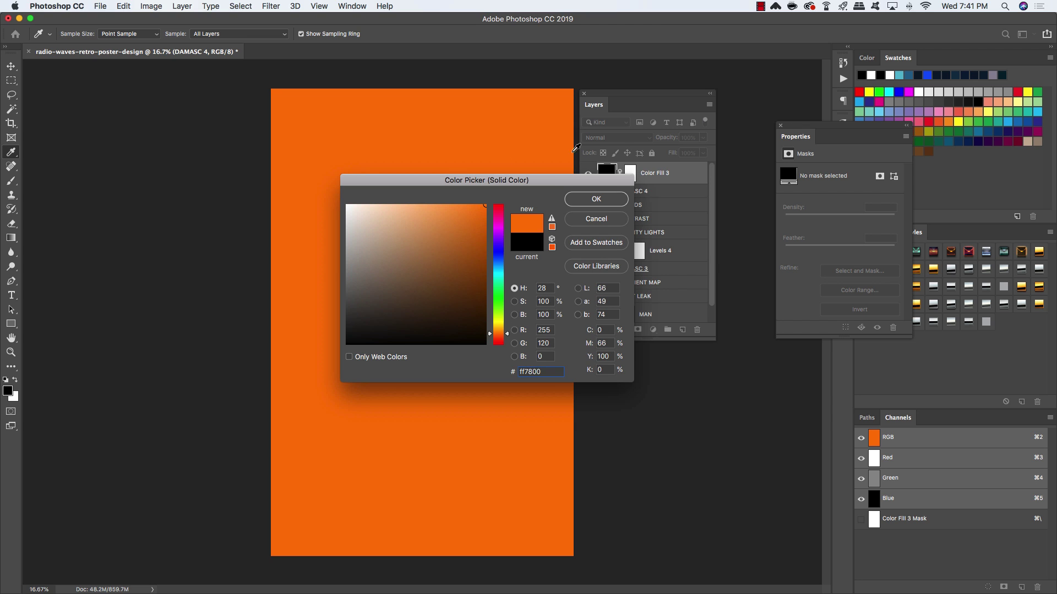
{"action": "left_click", "coordinate": [597, 200]}
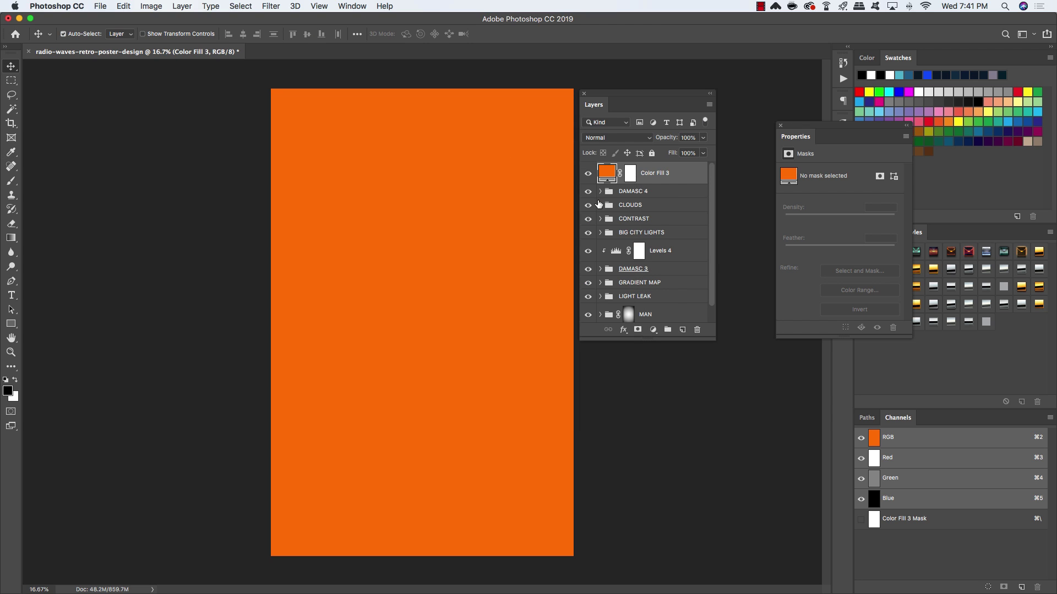
Set the orange fill layer's blend mode to Multiply and its opacity to 20%.
{"action": "left_click", "coordinate": [615, 138]}
{"action": "left_click", "coordinate": [615, 138]}
{"action": "left_click", "coordinate": [610, 138]}
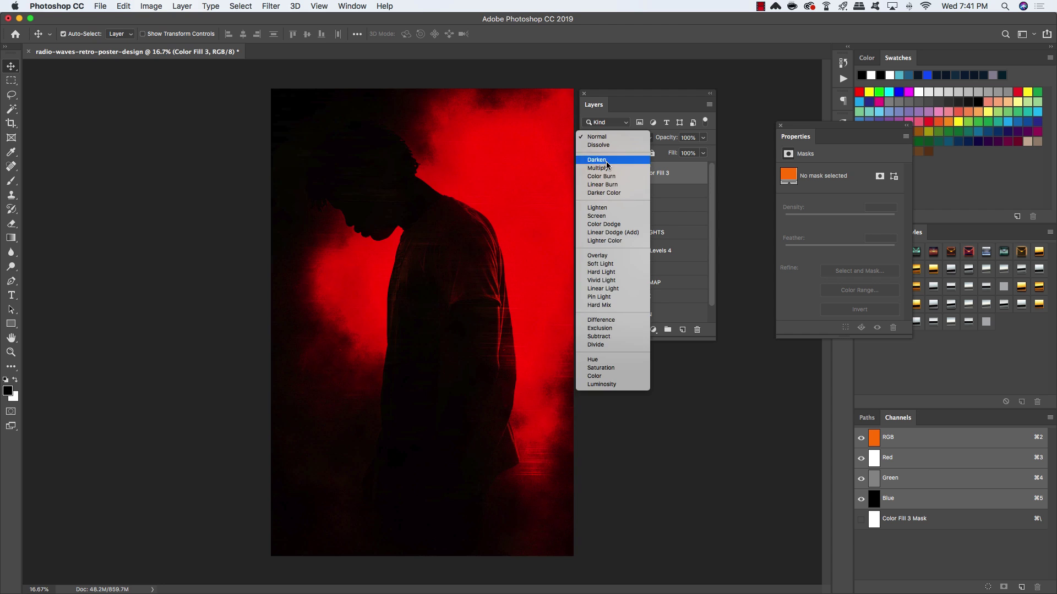
{"action": "left_click", "coordinate": [607, 169]}
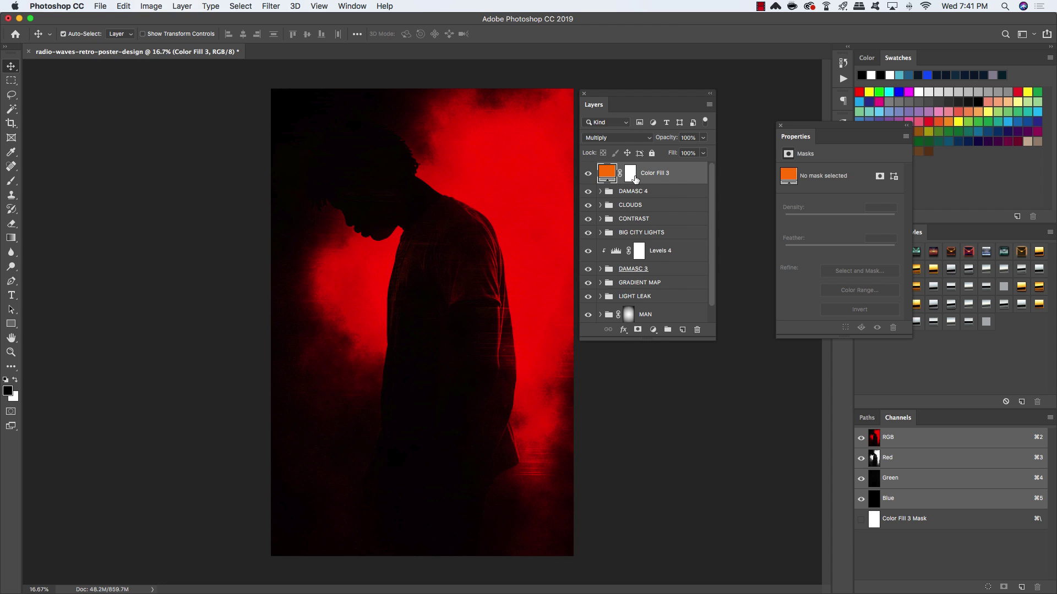
{"action": "key", "text": "2"}
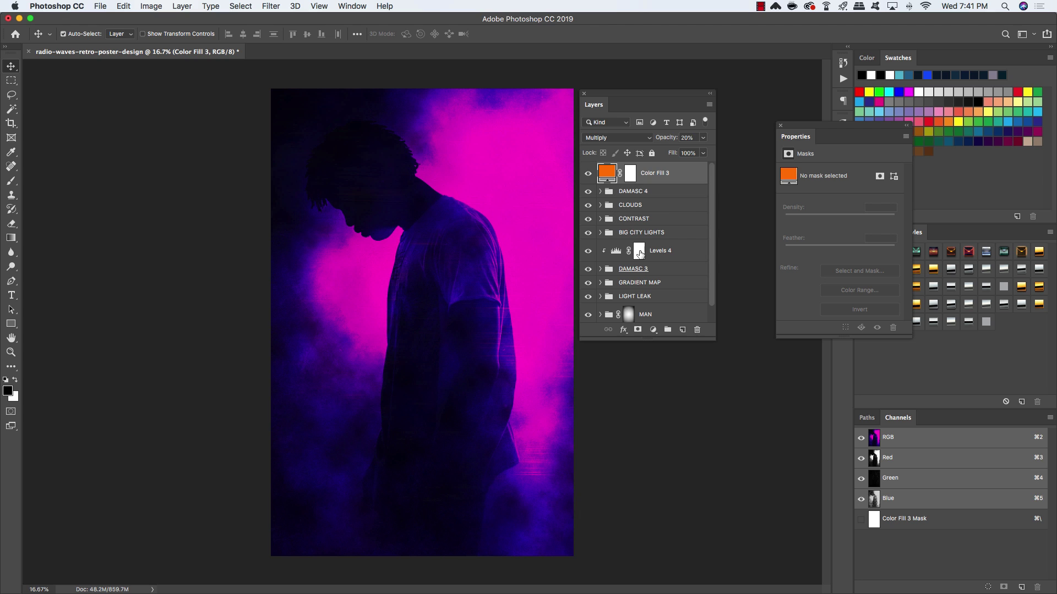
Add a new layer above the orange fill, fill it with black and name it NOISE.
{"action": "left_click", "coordinate": [682, 329]}
{"action": "left_click_drag", "start_coordinate": [711, 342], "coordinate": [707, 401]}
{"action": "key", "text": "alt+BackSpace"}
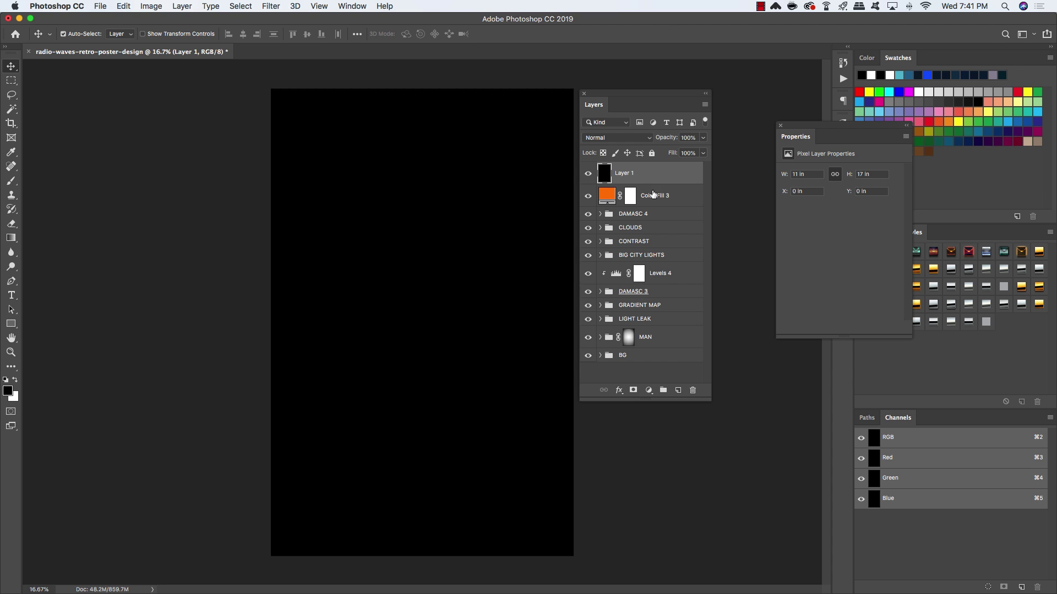
{"action": "double_click", "coordinate": [627, 173]}
{"action": "type", "text": "NOISE"}
{"action": "key", "text": "Return"}
Apply the Add Noise filter to the NOISE layer with Uniform distribution, Monochromatic on and an amount of about 134%.
{"action": "left_click", "coordinate": [269, 6]}
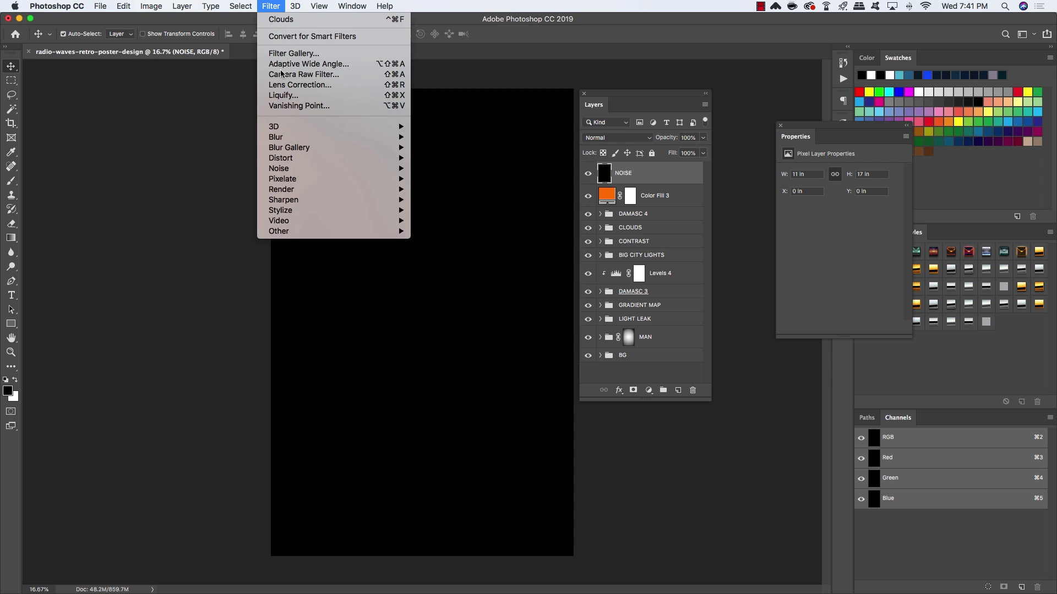
{"action": "mouse_move", "coordinate": [308, 168]}
{"action": "left_click", "coordinate": [441, 166]}
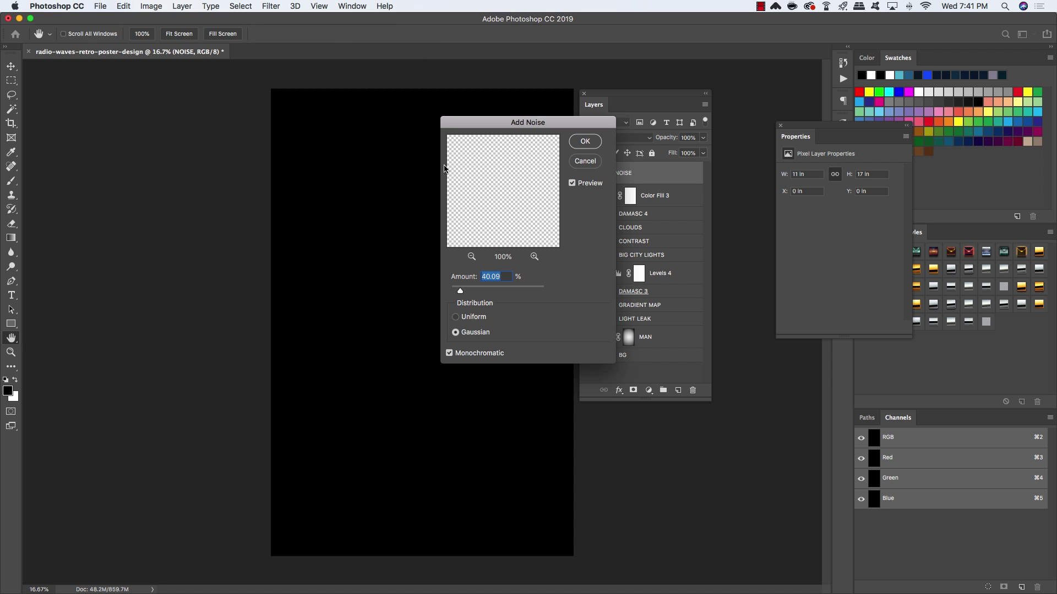
{"action": "left_click_drag", "start_coordinate": [513, 121], "coordinate": [420, 116]}
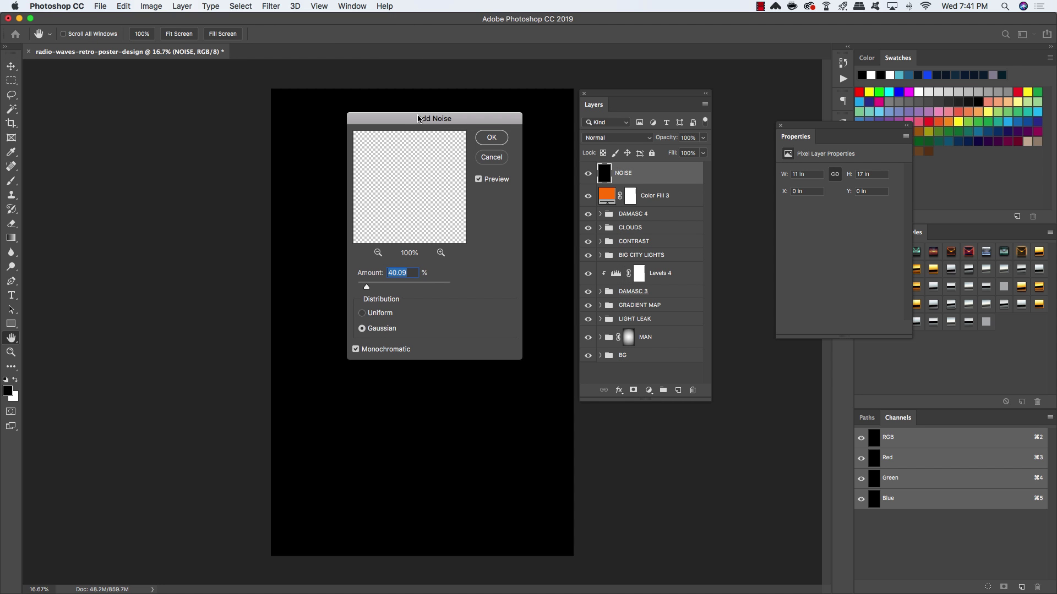
{"action": "left_click", "coordinate": [362, 313]}
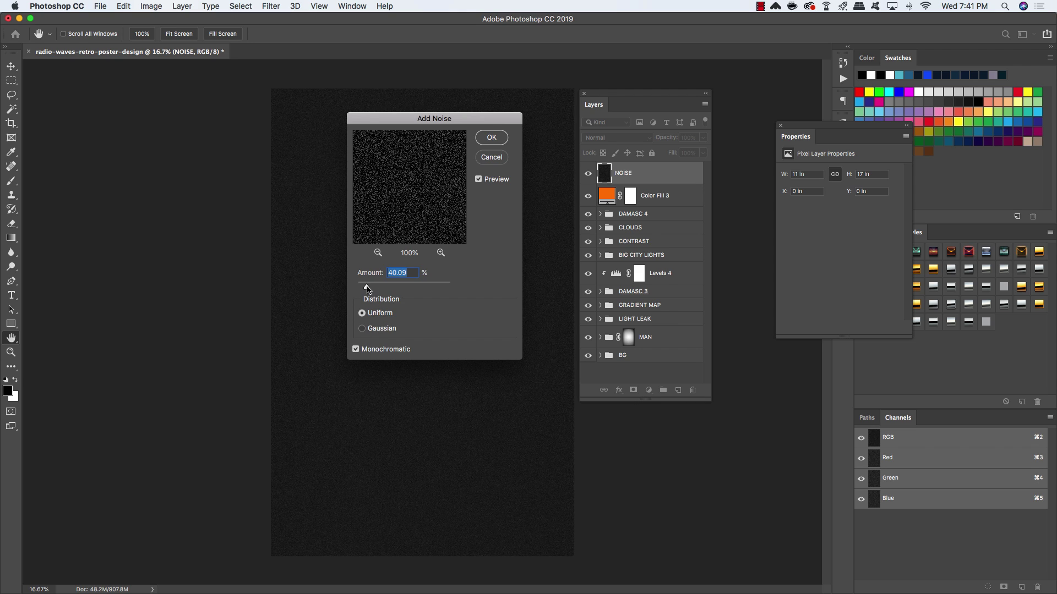
{"action": "left_click_drag", "start_coordinate": [366, 288], "coordinate": [389, 289]}
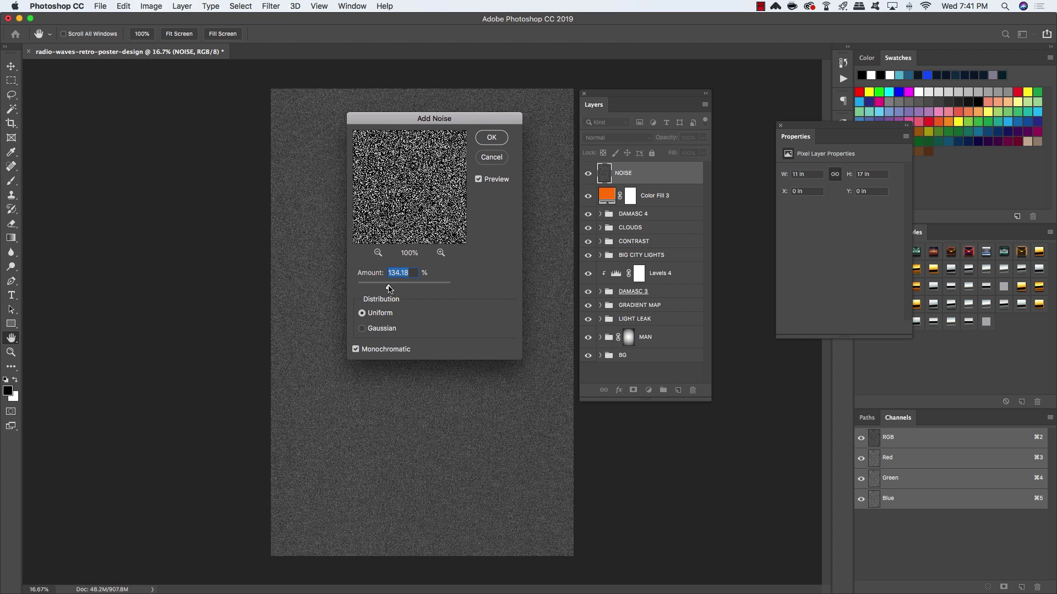
{"action": "left_click", "coordinate": [492, 138]}
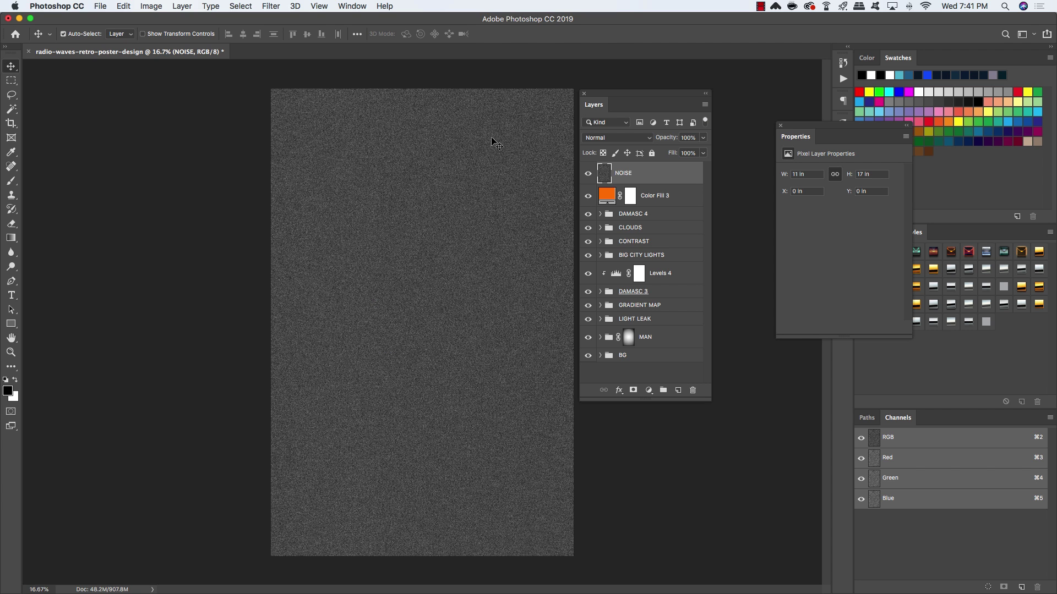
Set the NOISE layer to Screen blend mode at 30% opacity and compare the poster with and without it.
{"action": "left_click", "coordinate": [623, 137]}
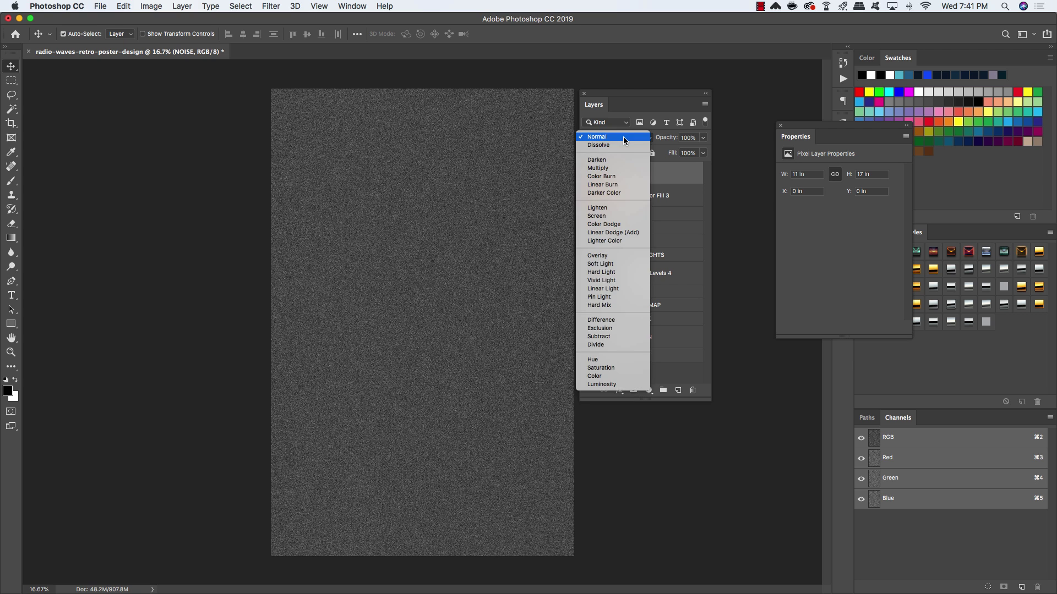
{"action": "left_click", "coordinate": [624, 215]}
{"action": "left_click", "coordinate": [612, 137]}
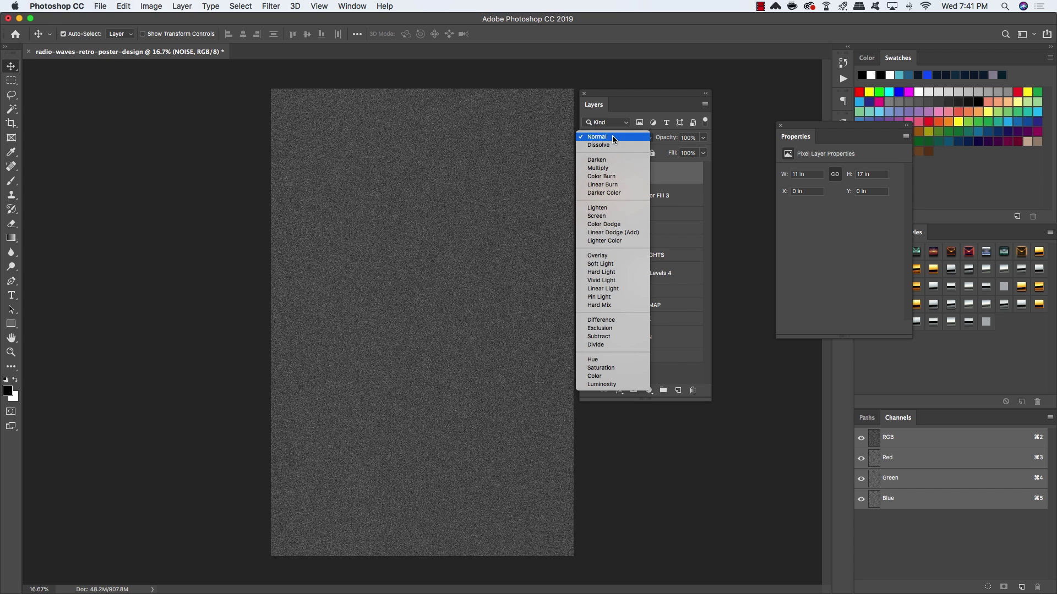
{"action": "left_click", "coordinate": [602, 215]}
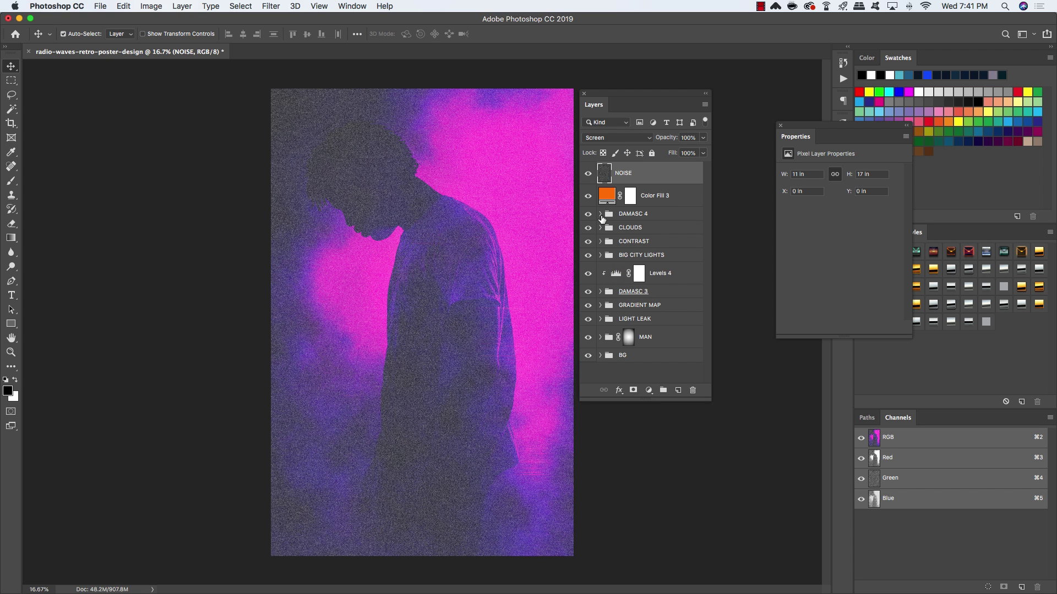
{"action": "key", "text": "3"}
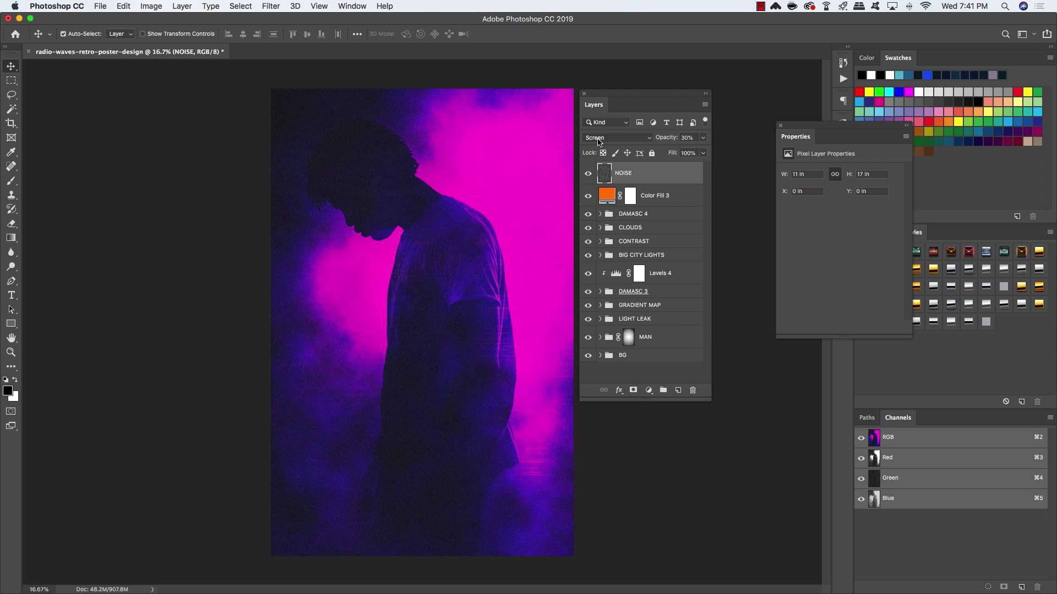
{"action": "left_click", "coordinate": [588, 175]}
{"action": "left_click", "coordinate": [588, 175]}
{"action": "left_click", "coordinate": [588, 175]}
{"action": "left_click", "coordinate": [588, 175]}
{"action": "left_click", "coordinate": [588, 175]}
{"action": "left_click", "coordinate": [588, 175]}
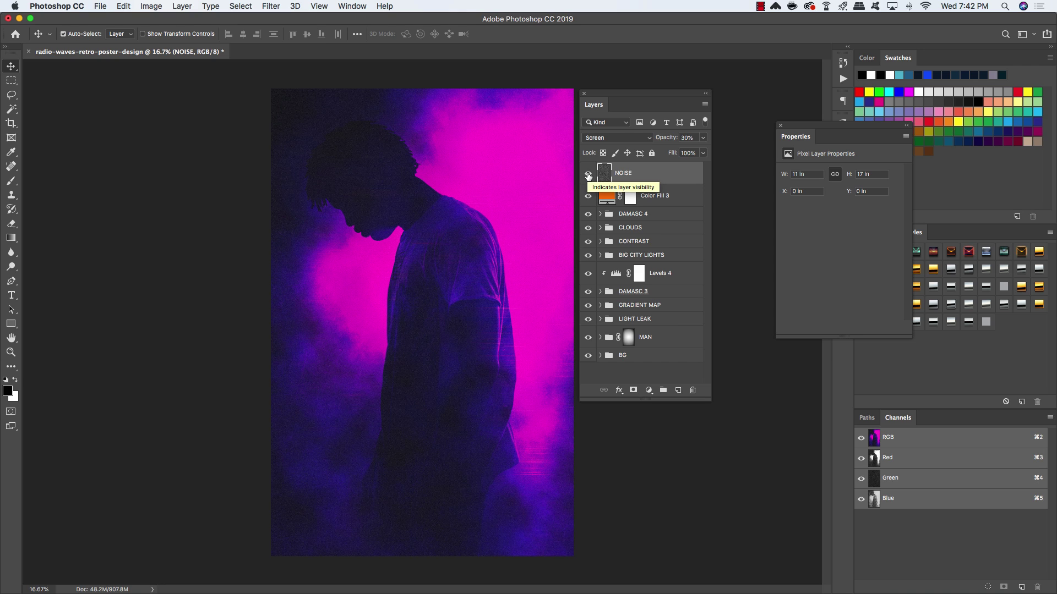
Group the NOISE layer with the orange fill layer and name the group WARM NOISE.
{"action": "left_click", "coordinate": [687, 197], "text": "shift"}
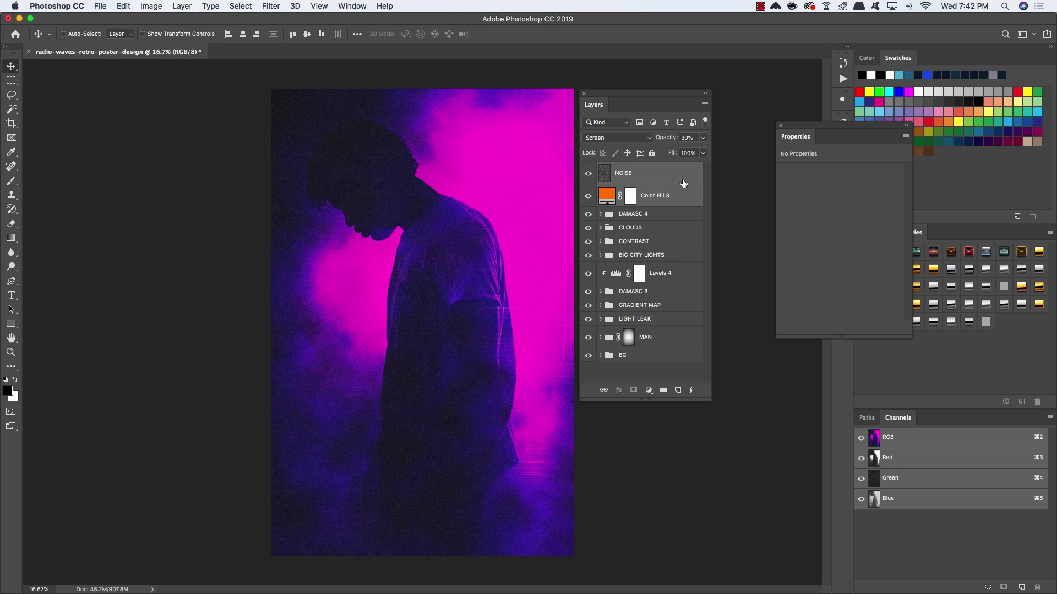
{"action": "key", "text": "super+g"}
{"action": "double_click", "coordinate": [634, 170]}
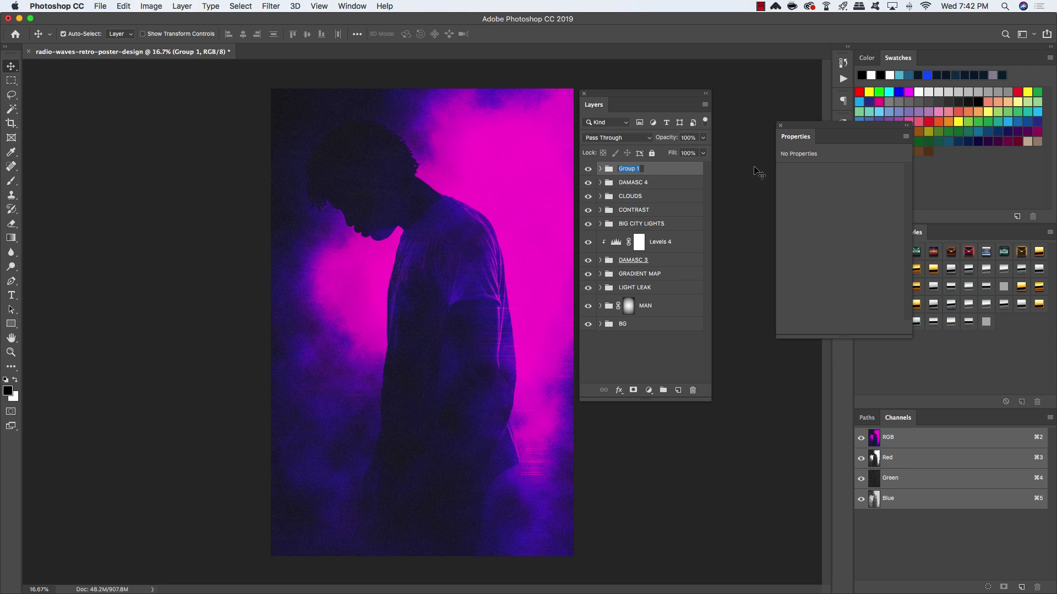
{"action": "type", "text": "WARM NOISE"}
{"action": "key", "text": "Return"}
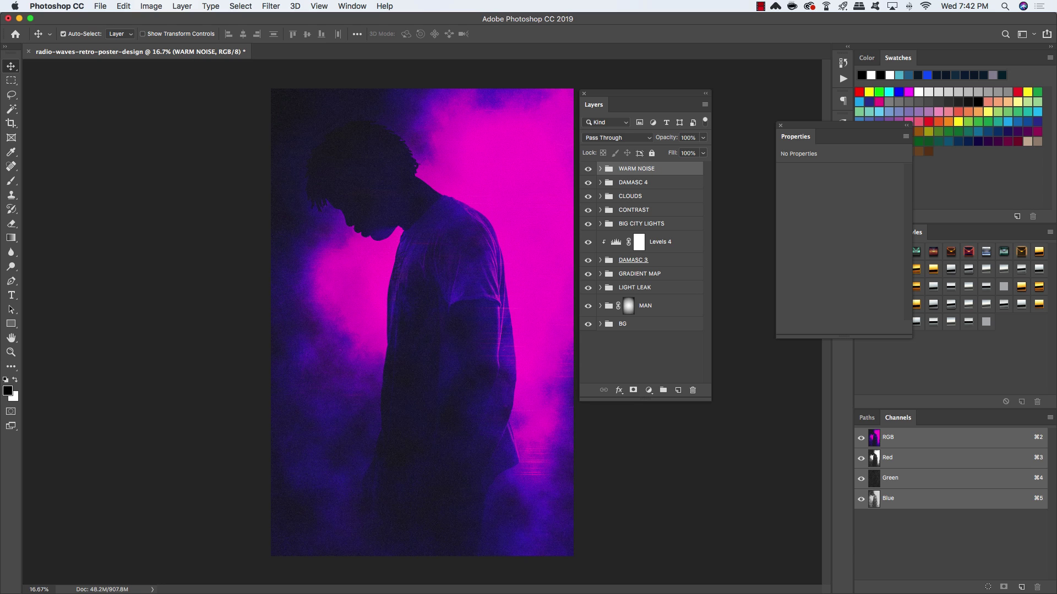
Place Damasc Texture 8.jpg as an embedded image and scale it to about 13.73 × 18.44 inches so it covers the poster.
{"action": "left_click", "coordinate": [99, 7]}
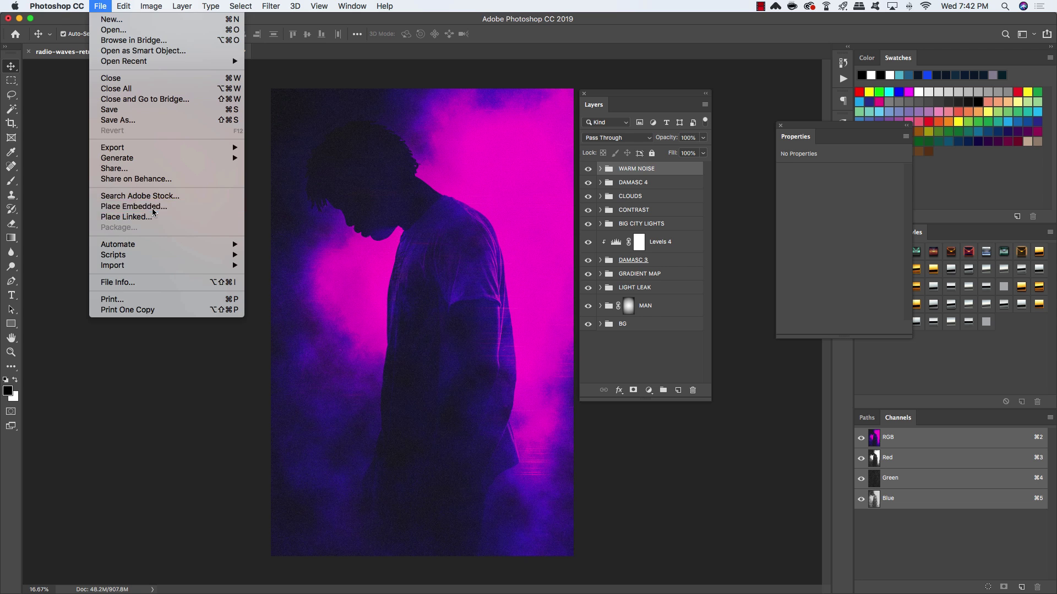
{"action": "left_click", "coordinate": [153, 208]}
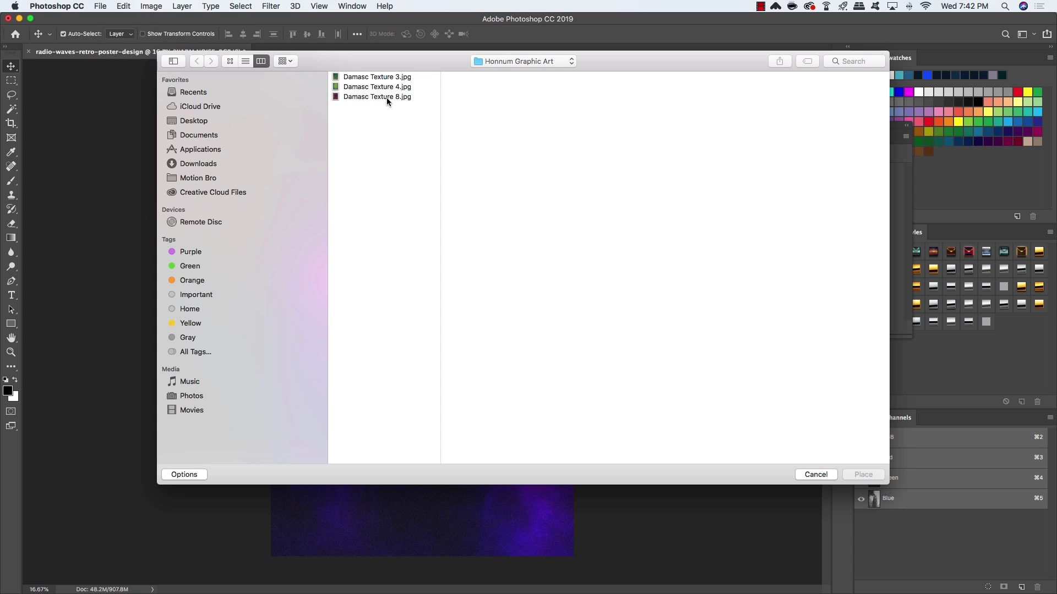
{"action": "left_click", "coordinate": [387, 97]}
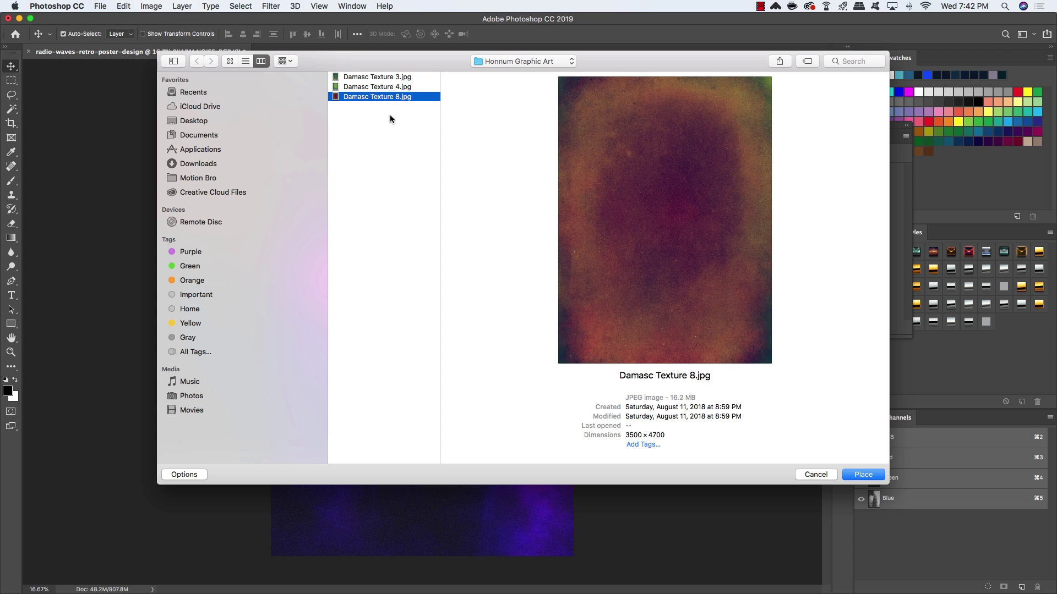
{"action": "left_click", "coordinate": [861, 475]}
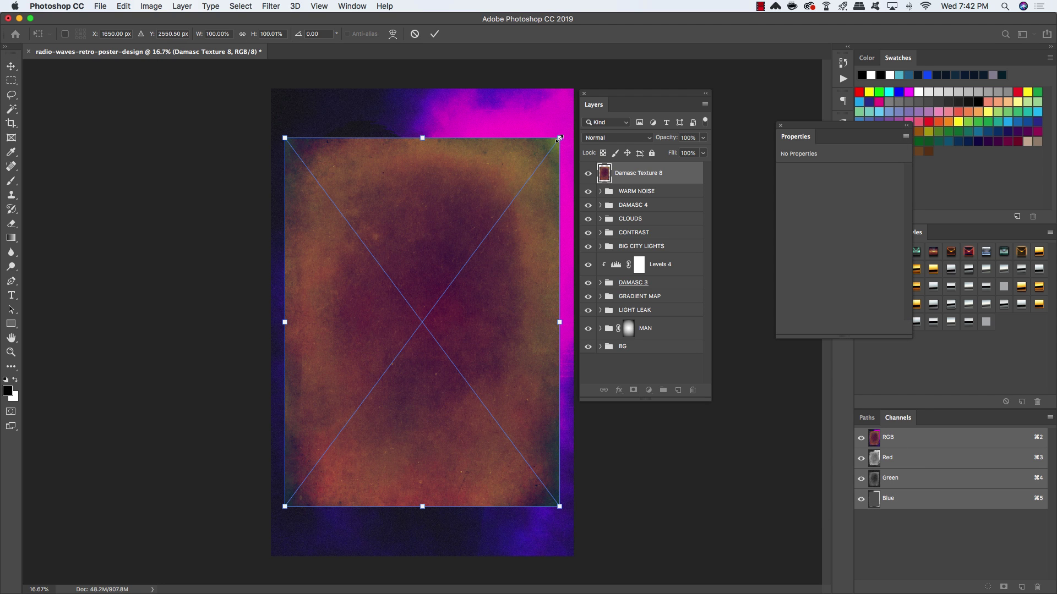
{"action": "left_click_drag", "start_coordinate": [559, 139], "coordinate": [621, 78]}
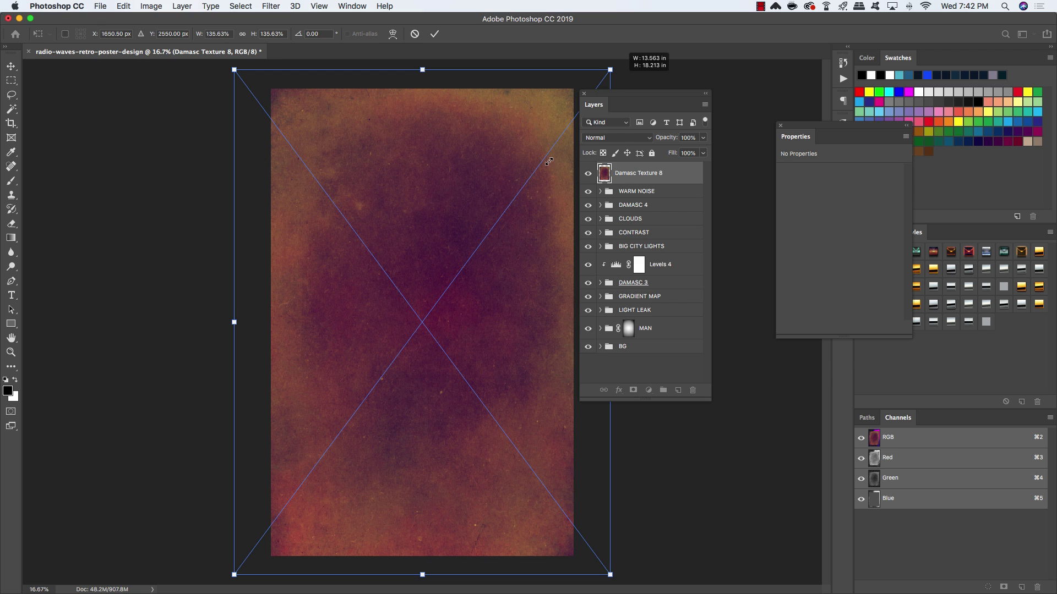
{"action": "key", "text": "Return"}
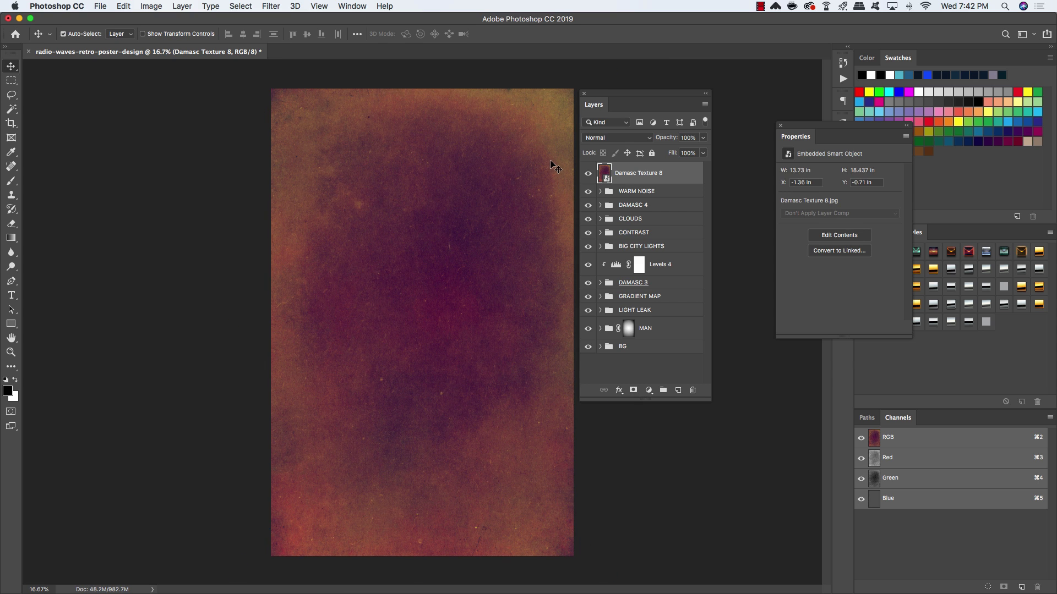
Set the Damasc Texture 8 layer's blend mode to Screen and clip a Black & White adjustment layer to it.
{"action": "left_click", "coordinate": [613, 139]}
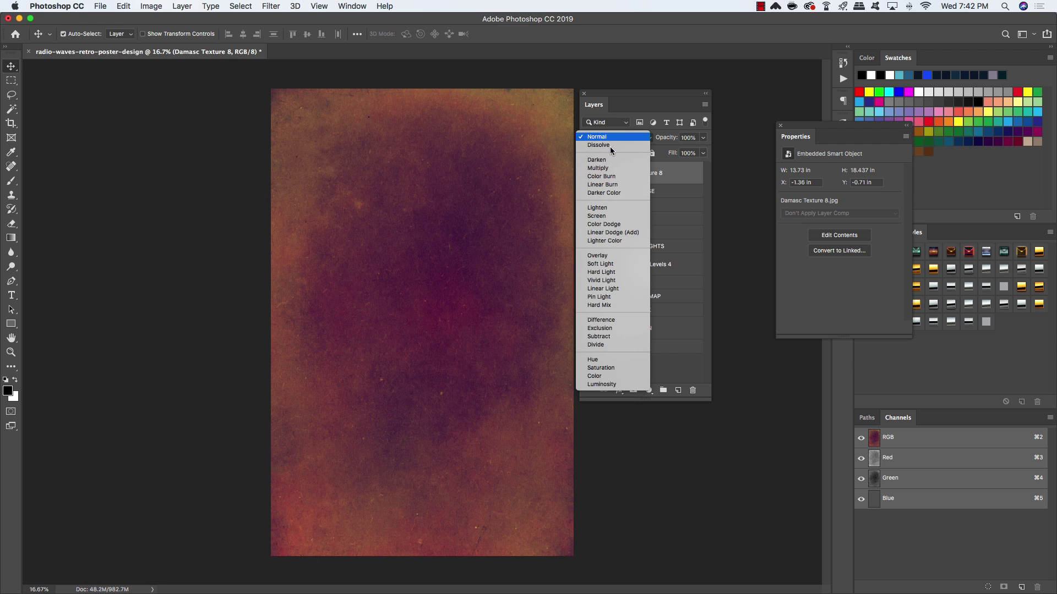
{"action": "left_click", "coordinate": [612, 217]}
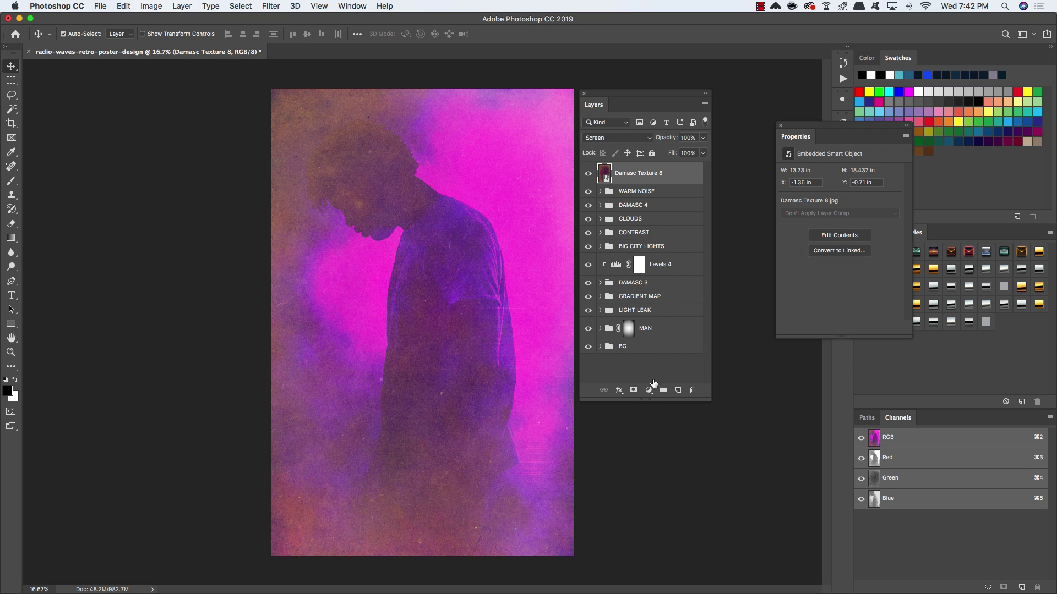
{"action": "left_click", "coordinate": [650, 390]}
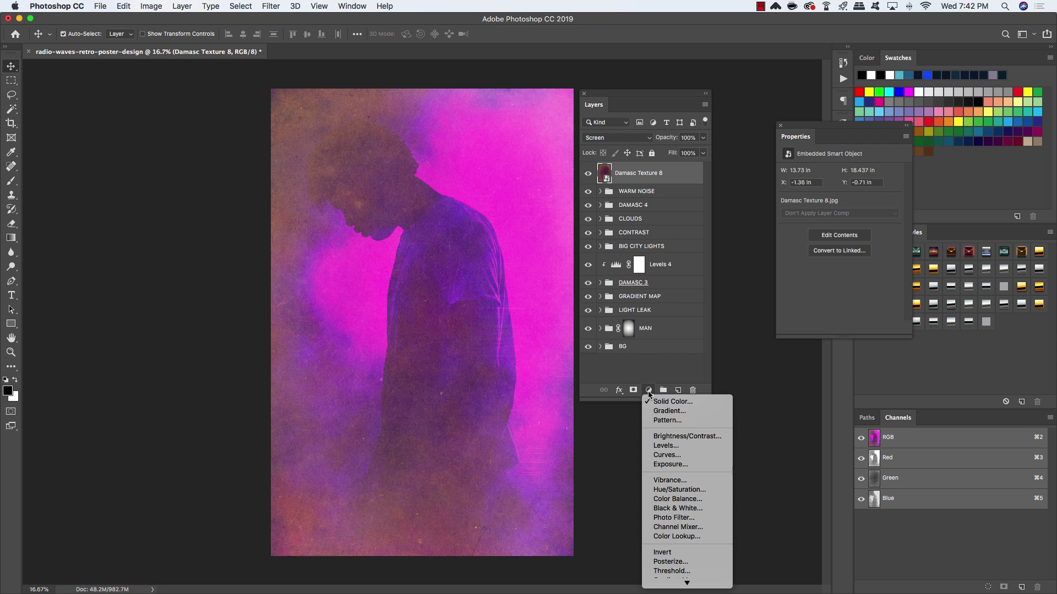
{"action": "left_click", "coordinate": [661, 510], "text": "alt"}
{"action": "left_click", "coordinate": [391, 374]}
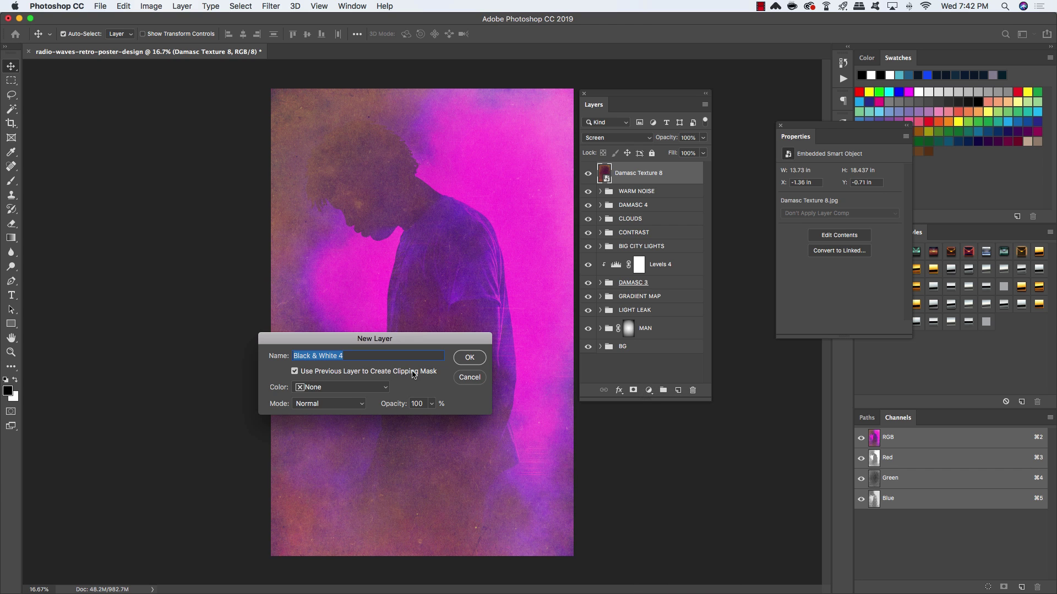
{"action": "left_click", "coordinate": [469, 359]}
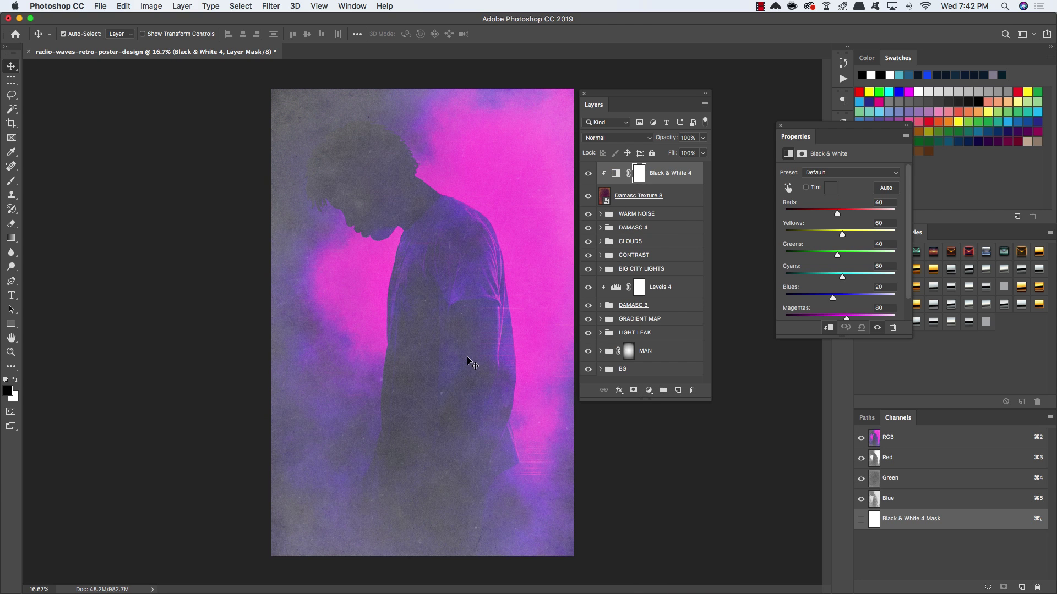
Clip a Levels adjustment with black input 110 to the Damasc Texture 8 layer and compare the poster with and without it.
{"action": "left_click", "coordinate": [649, 197]}
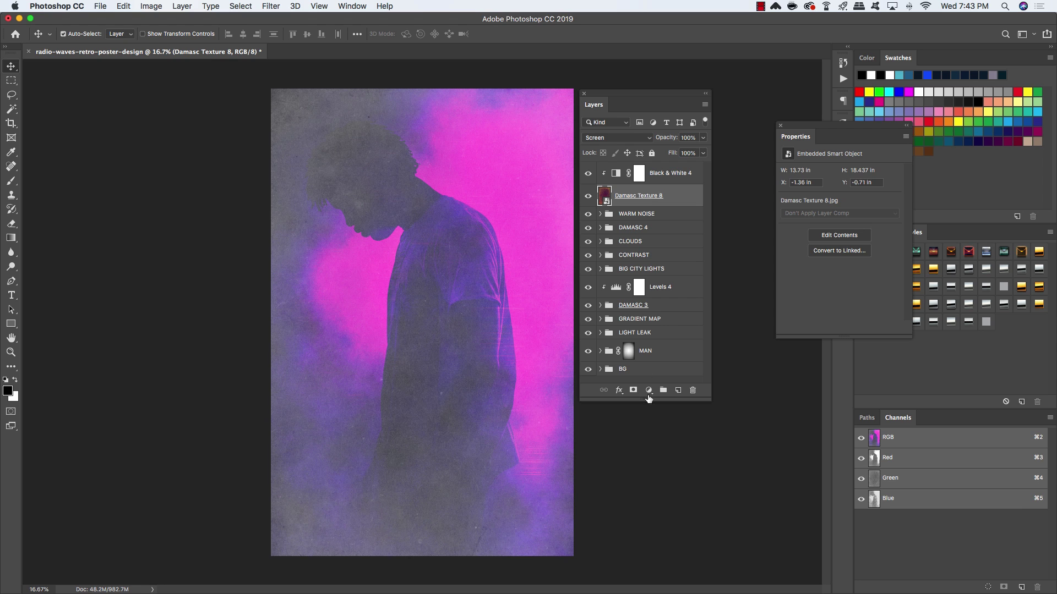
{"action": "left_click", "coordinate": [648, 392]}
{"action": "left_click", "coordinate": [665, 448]}
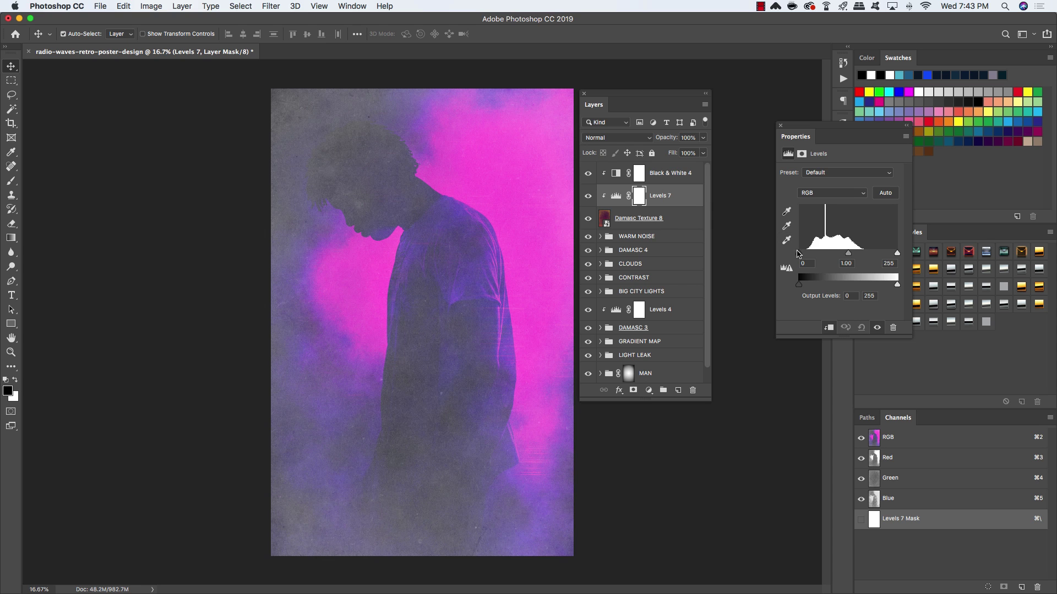
{"action": "left_click_drag", "start_coordinate": [798, 253], "coordinate": [840, 254]}
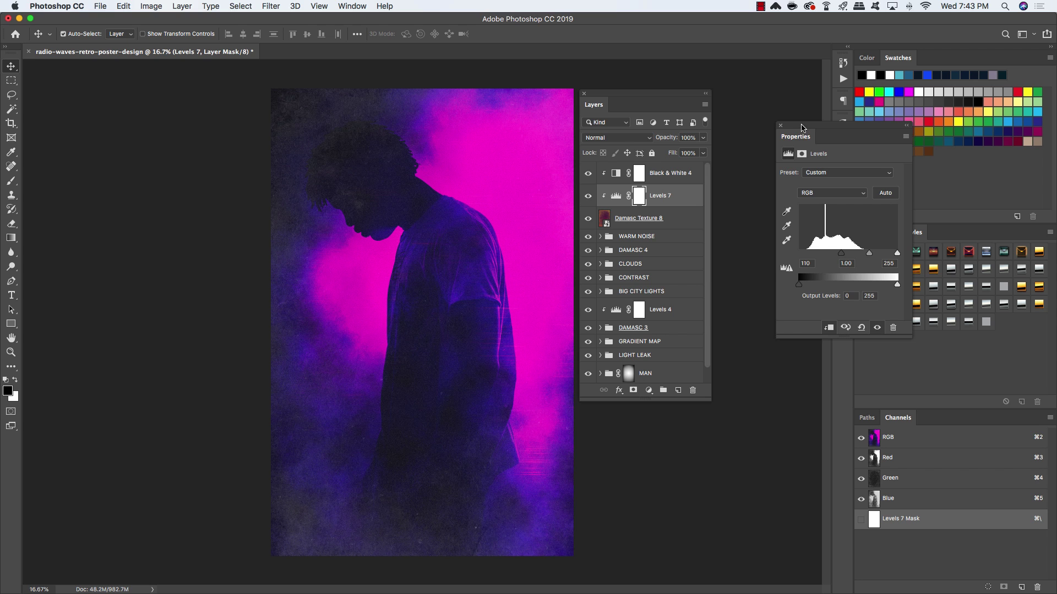
{"action": "left_click_drag", "start_coordinate": [801, 127], "coordinate": [778, 108]}
{"action": "left_click_drag", "start_coordinate": [710, 401], "coordinate": [709, 439]}
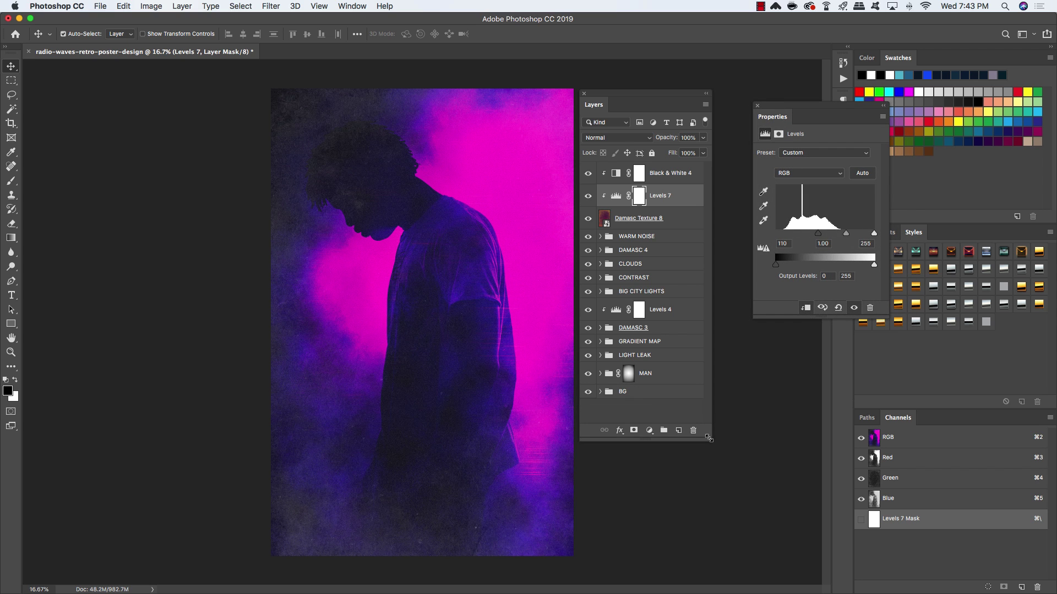
{"action": "left_click", "coordinate": [588, 197]}
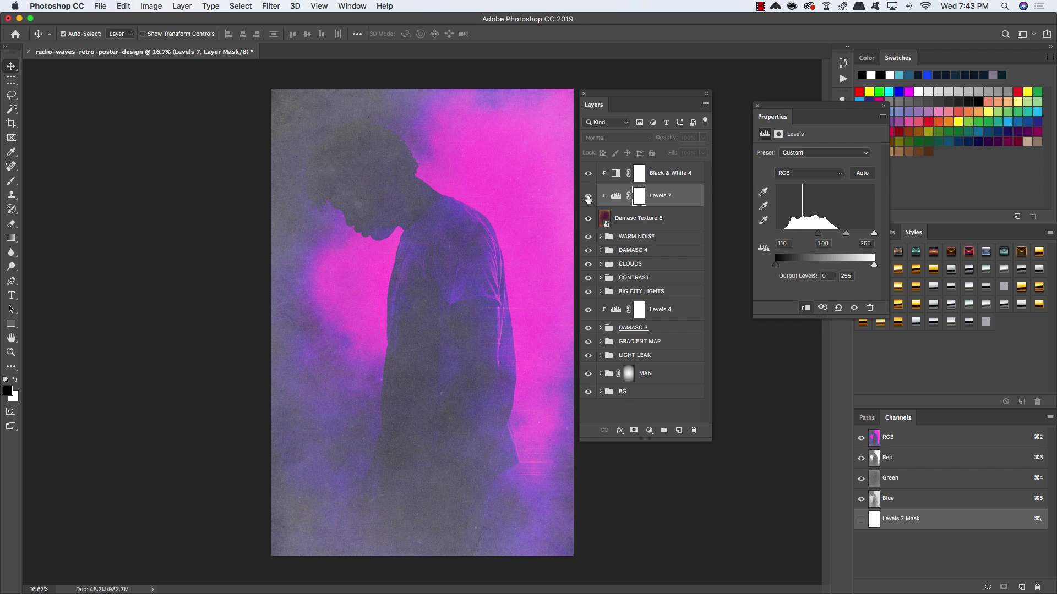
{"action": "left_click", "coordinate": [588, 196]}
{"action": "left_click", "coordinate": [588, 196]}
{"action": "left_click", "coordinate": [587, 196]}
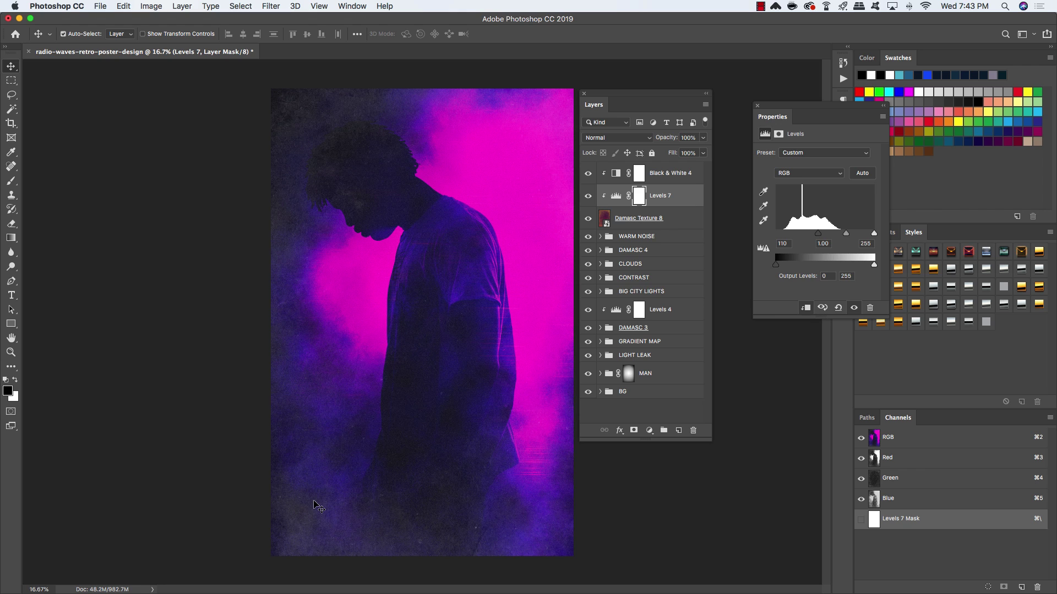
Group the Damasc Texture 8 layer with its Levels and Black & White adjustments and name the group DAMASC 8.
{"action": "left_click", "coordinate": [680, 175]}
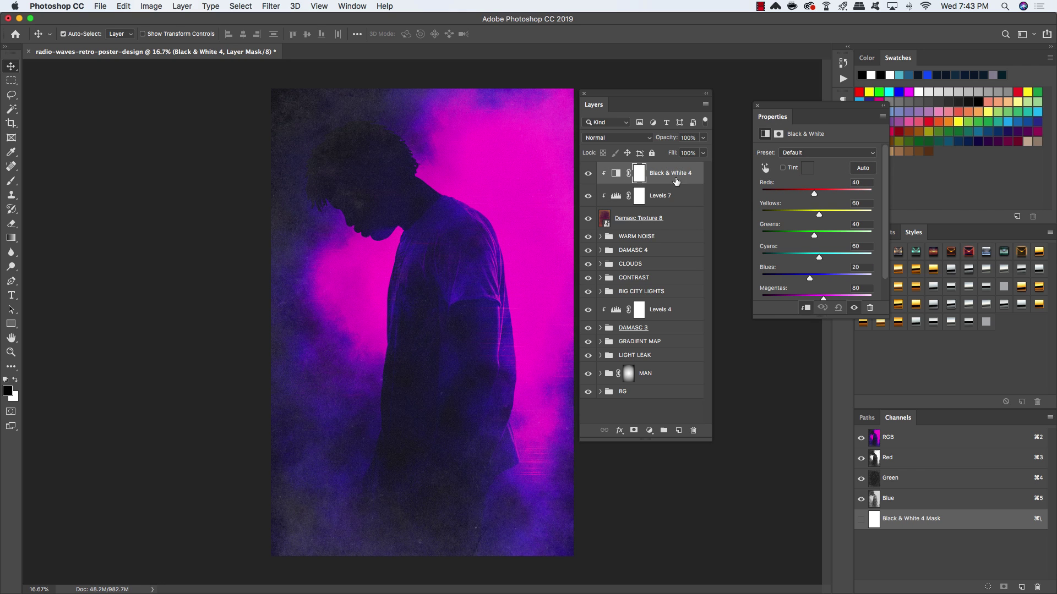
{"action": "left_click", "coordinate": [679, 219], "text": "shift"}
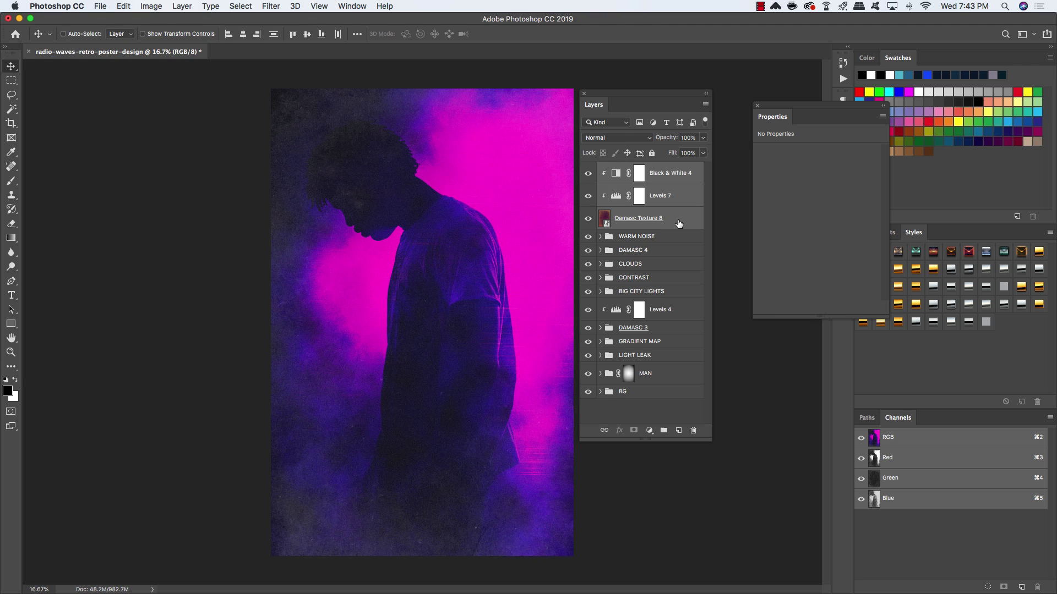
{"action": "key", "text": "super+g"}
{"action": "double_click", "coordinate": [635, 196]}
{"action": "key", "text": "super+c"}
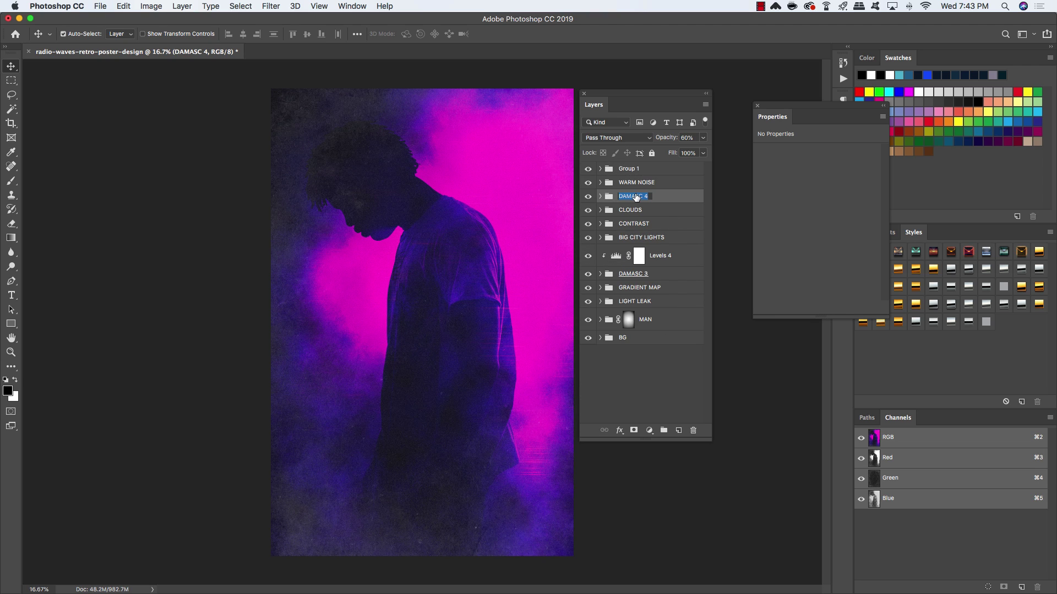
{"action": "double_click", "coordinate": [625, 170]}
{"action": "key", "text": "super+v"}
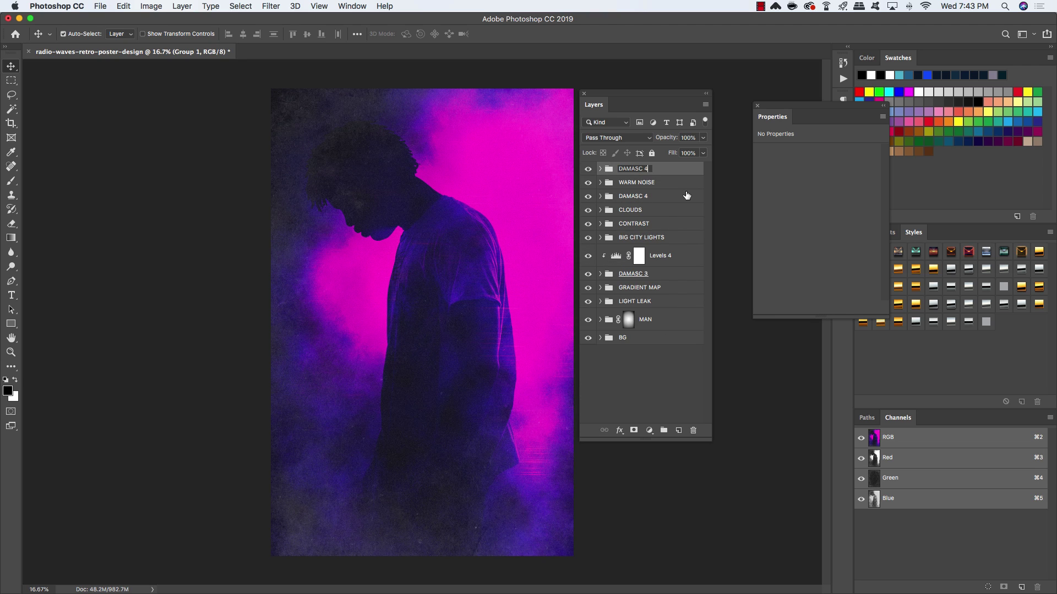
{"action": "type", "text": "8"}
{"action": "key", "text": "Return"}
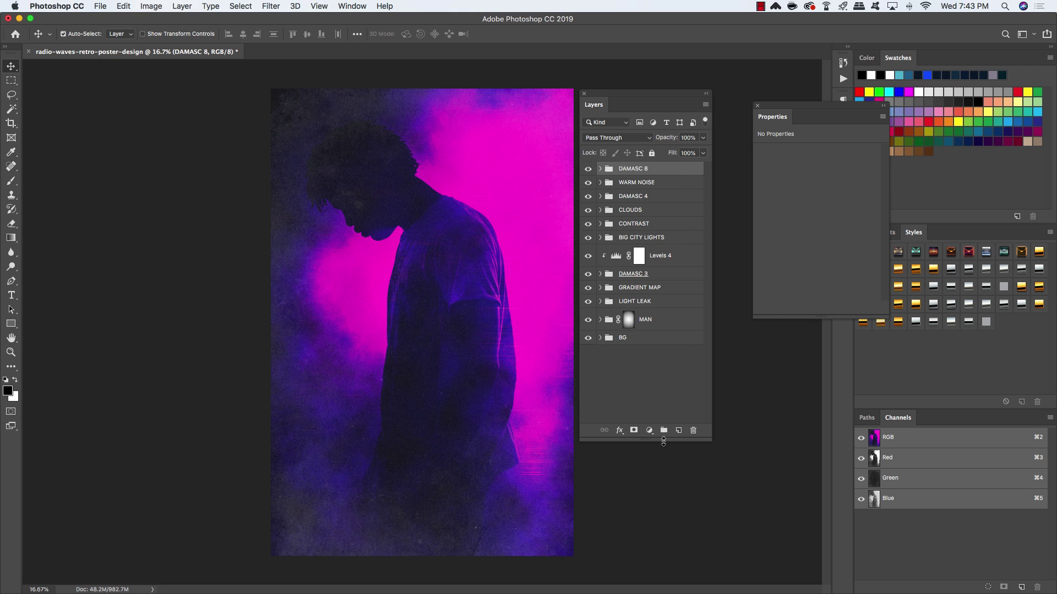
Add a solid color fill layer in yellow ffea00 above DAMASC 8, with Color blend mode at 15% opacity.
{"action": "left_click", "coordinate": [649, 429]}
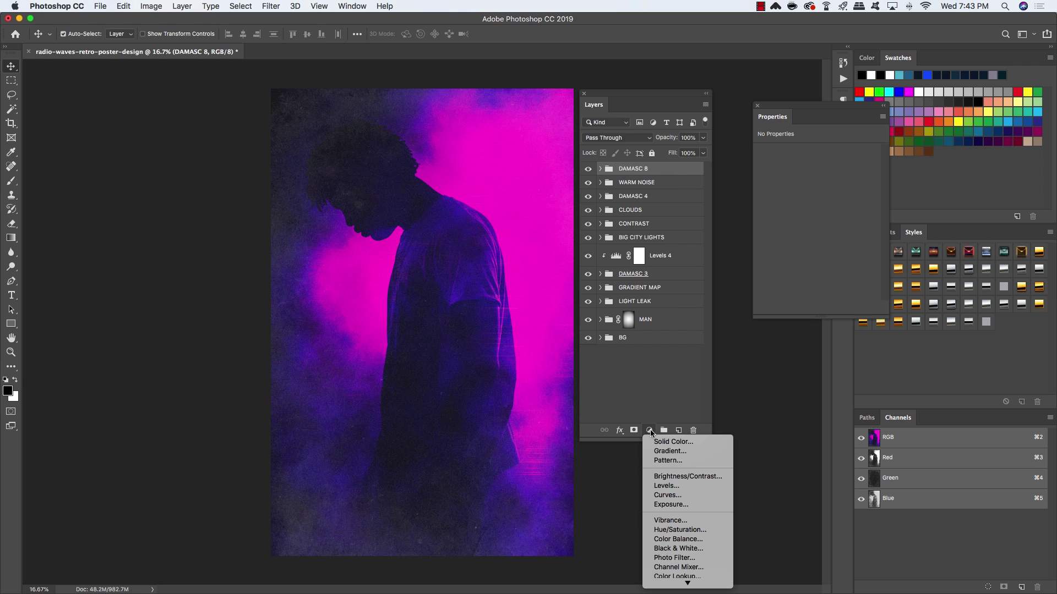
{"action": "left_click", "coordinate": [701, 440]}
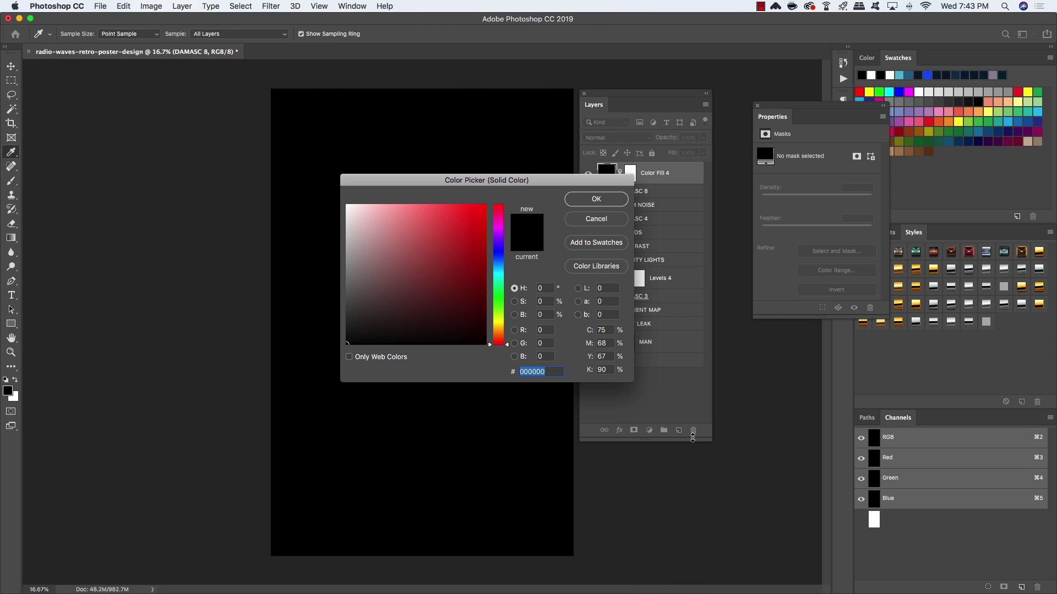
{"action": "type", "text": "ffea00"}
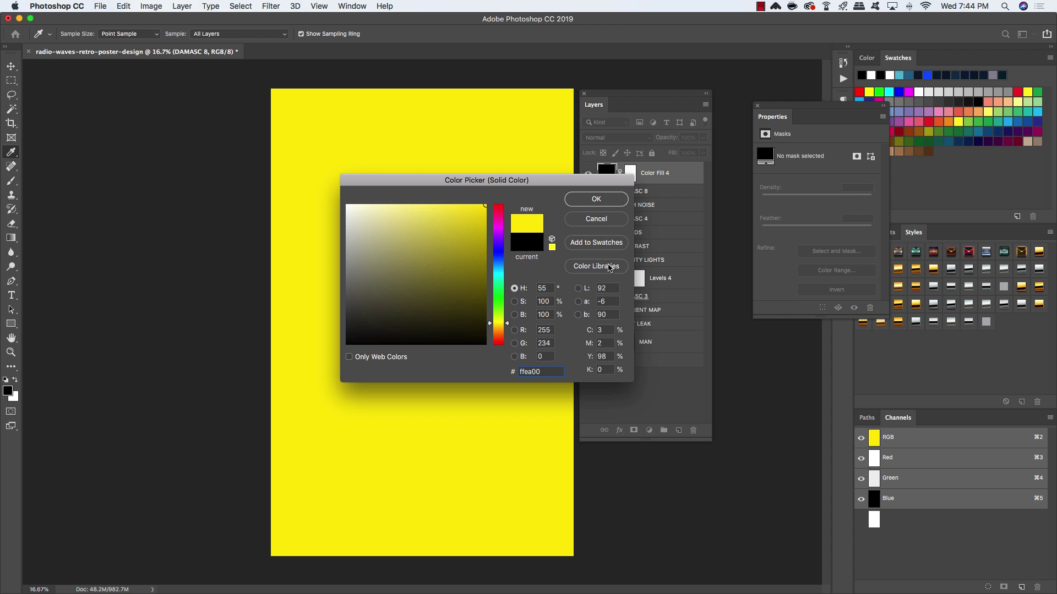
{"action": "left_click", "coordinate": [601, 199]}
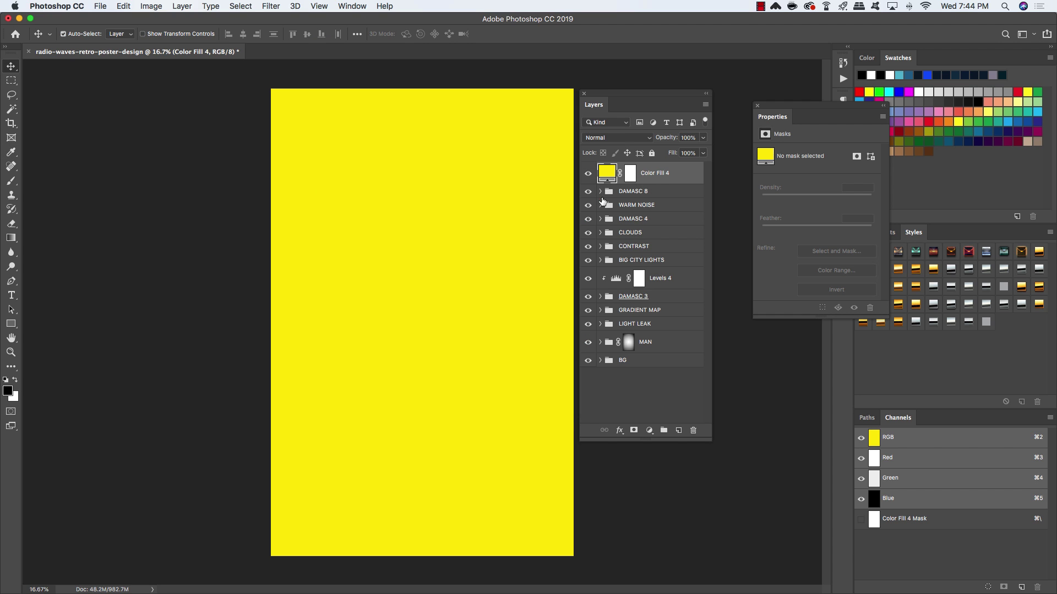
{"action": "left_click", "coordinate": [612, 137]}
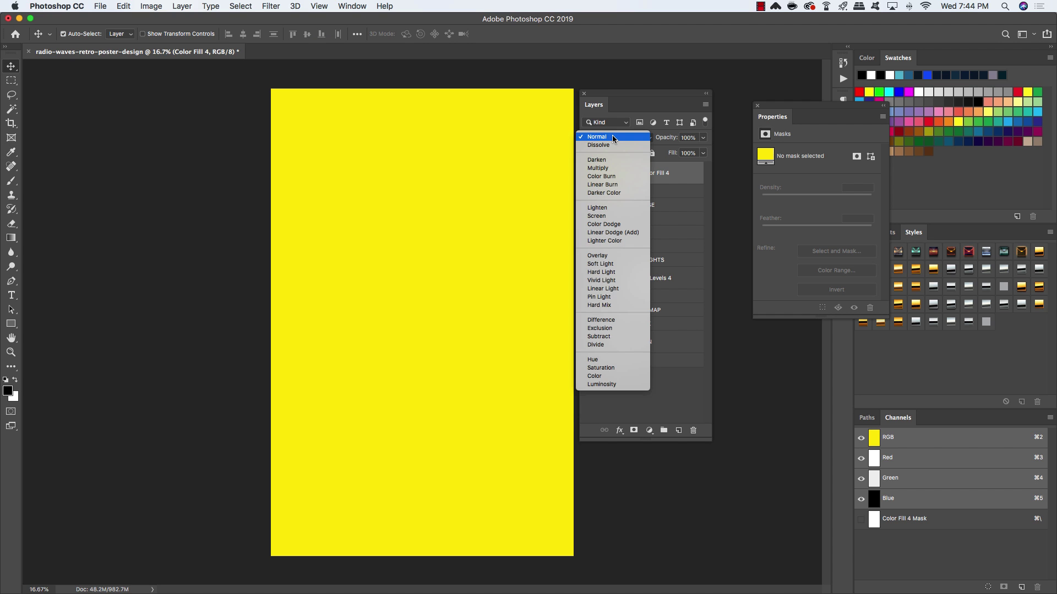
{"action": "left_click", "coordinate": [600, 376]}
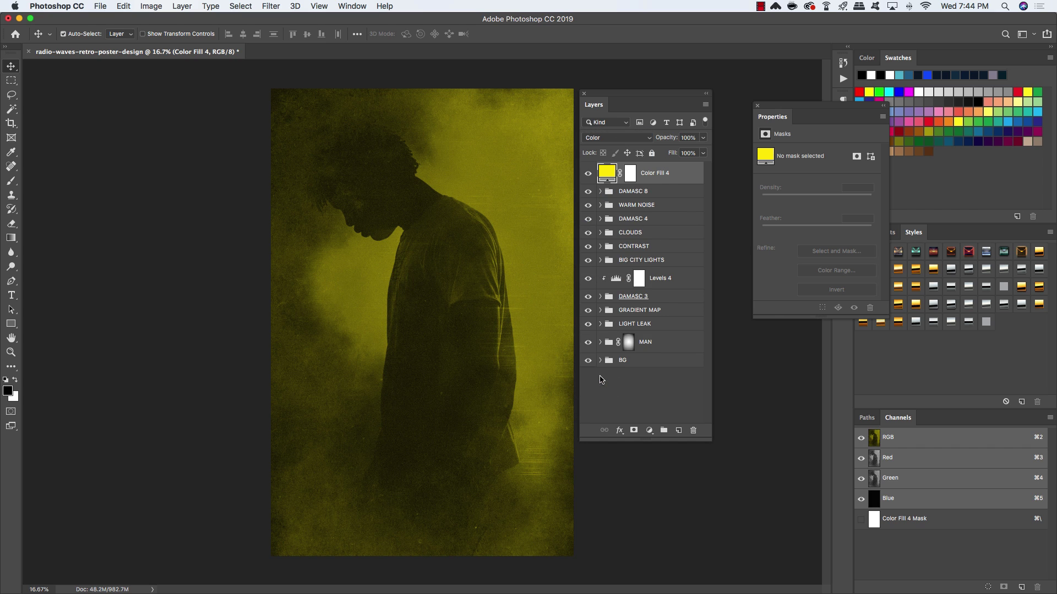
{"action": "key", "text": "1"}
{"action": "key", "text": "5"}
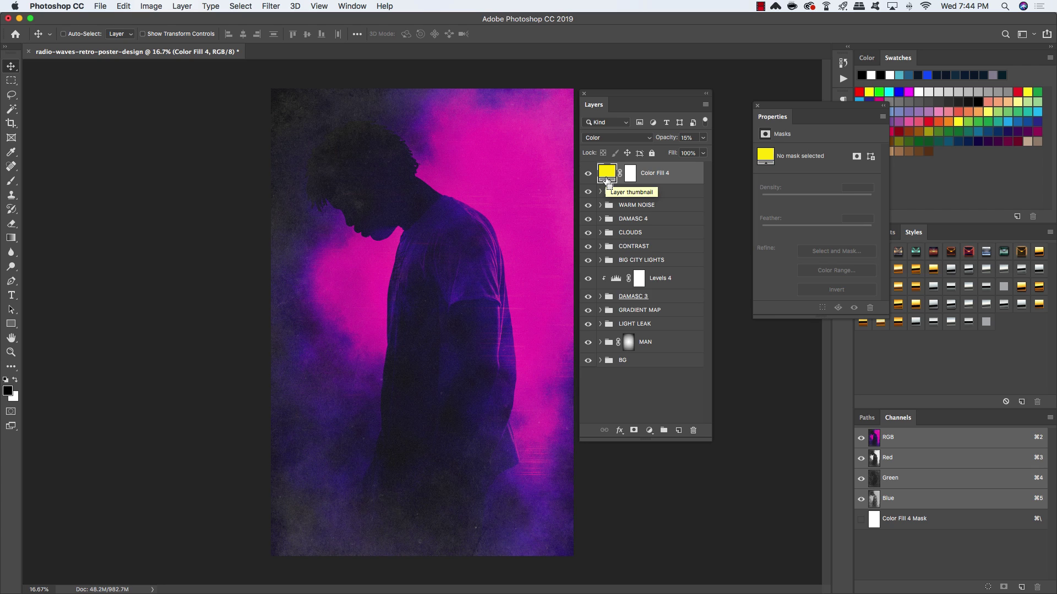
Group the yellow fill layer as YELLOW TINT, compare the poster with and without the group, and save the document.
{"action": "key", "text": "super+g"}
{"action": "double_click", "coordinate": [626, 169]}
{"action": "type", "text": "YELLOW TINT"}
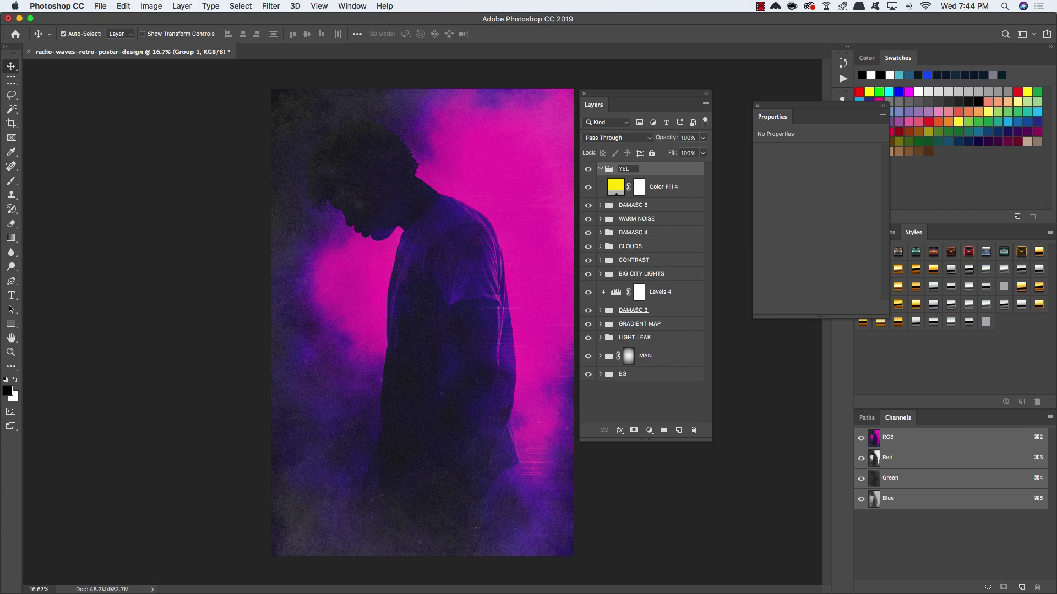
{"action": "key", "text": "Return"}
{"action": "left_click", "coordinate": [600, 169]}
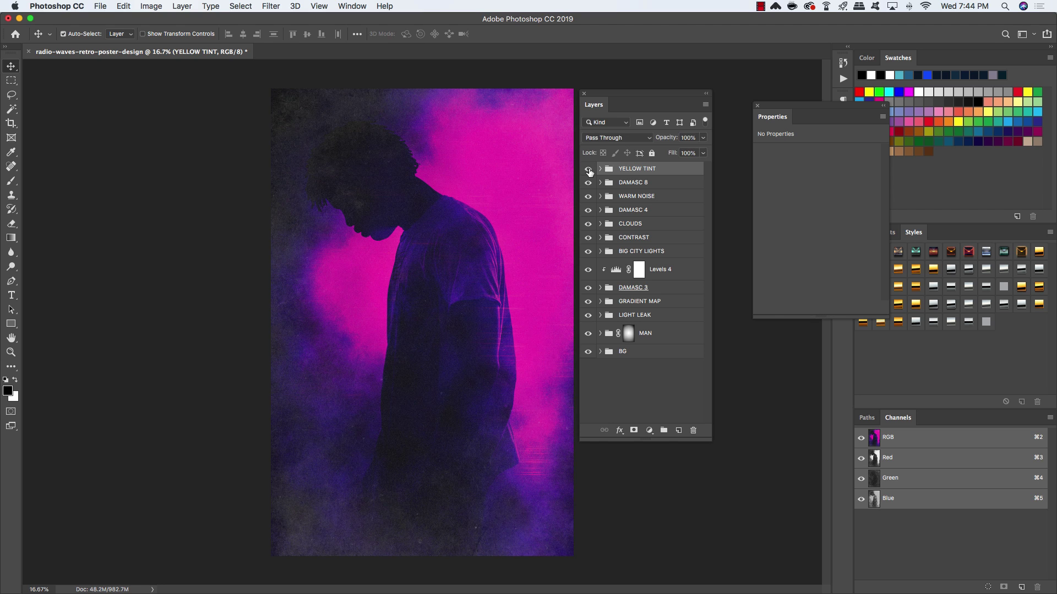
{"action": "left_click", "coordinate": [589, 170]}
{"action": "left_click", "coordinate": [589, 170]}
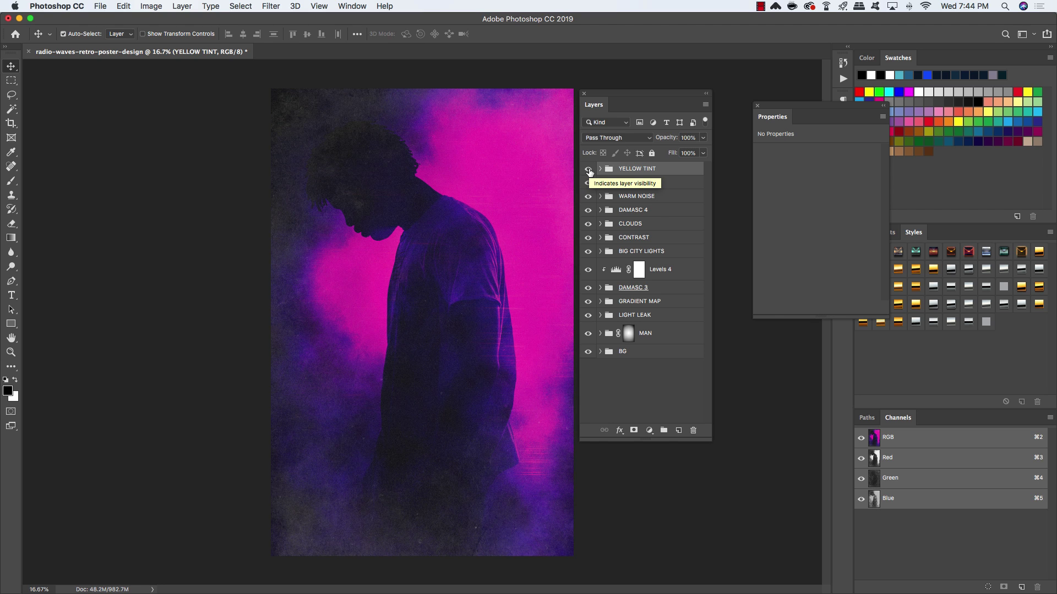
{"action": "key", "text": "super+s"}
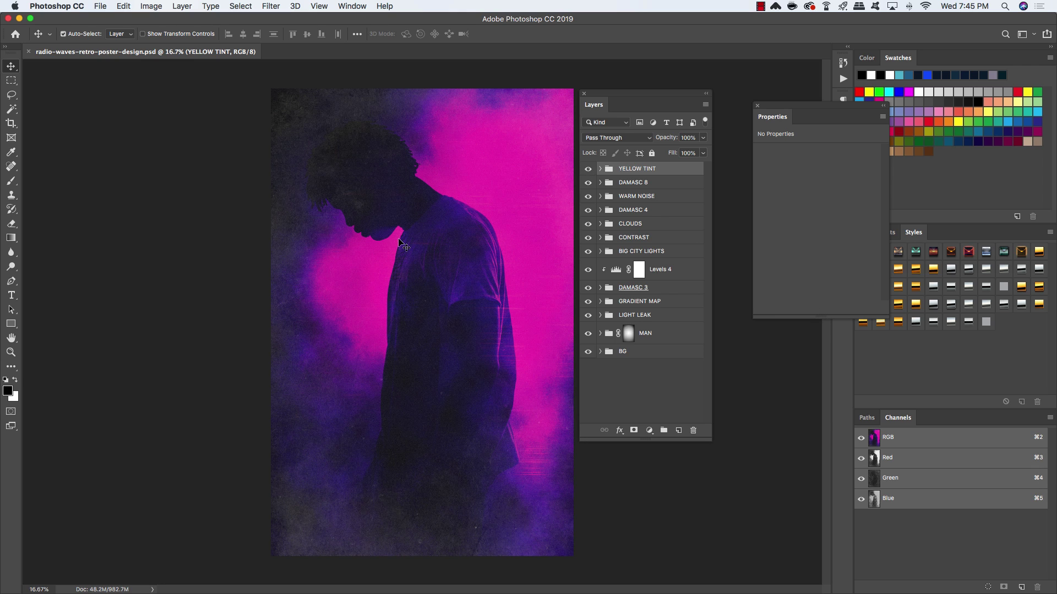
Add an empty layer directly above the CLOUDS group and make white the foreground color.
{"action": "left_click", "coordinate": [669, 225]}
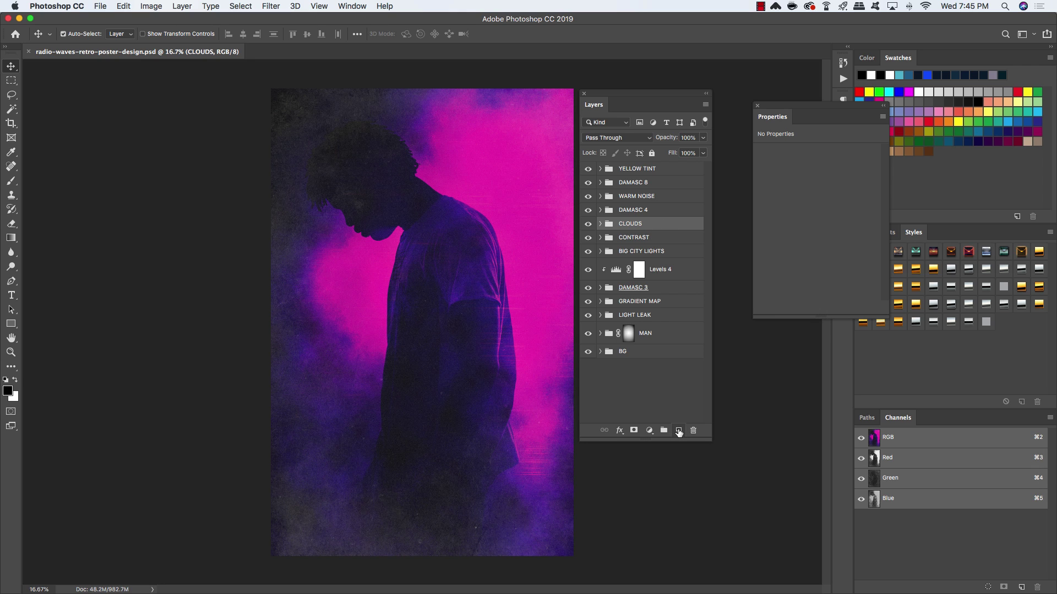
{"action": "left_click", "coordinate": [678, 430]}
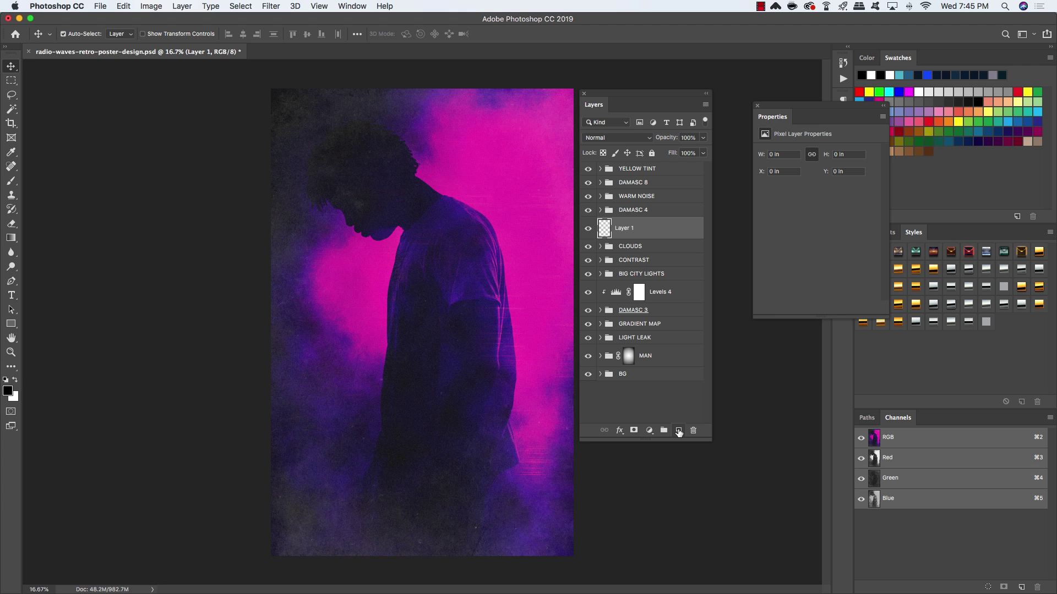
{"action": "key", "text": "x"}
Activate the Type tool and show the character settings in the empty area beside the poster.
{"action": "key", "text": "t"}
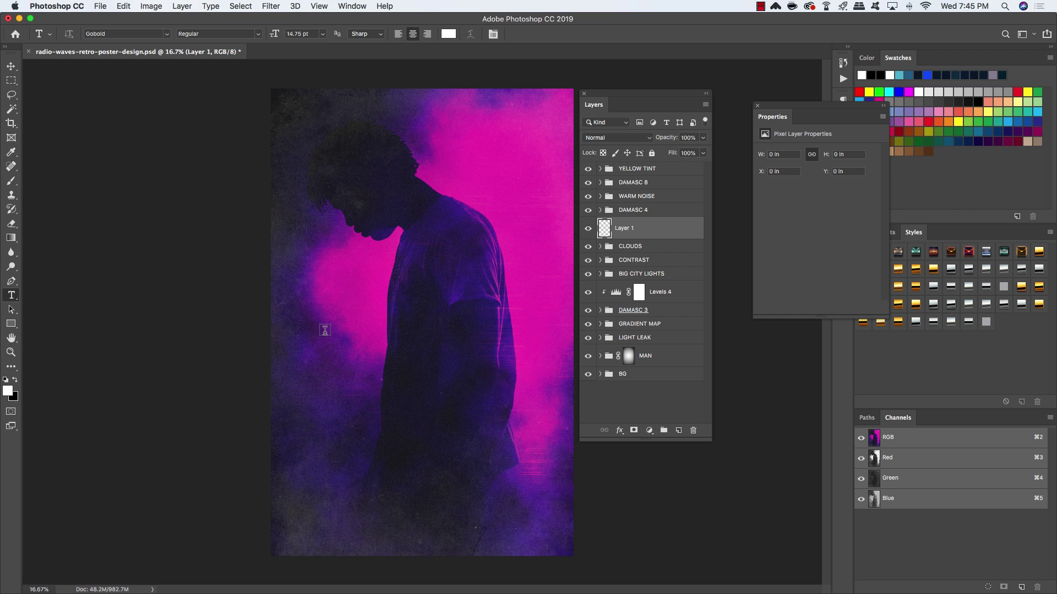
{"action": "left_click", "coordinate": [352, 6]}
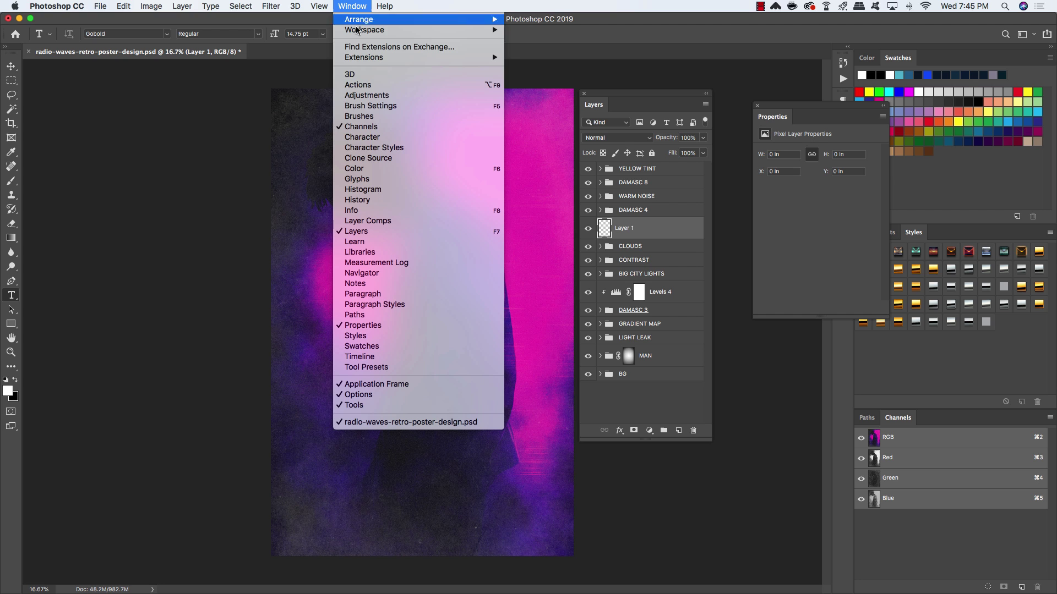
{"action": "left_click", "coordinate": [363, 138]}
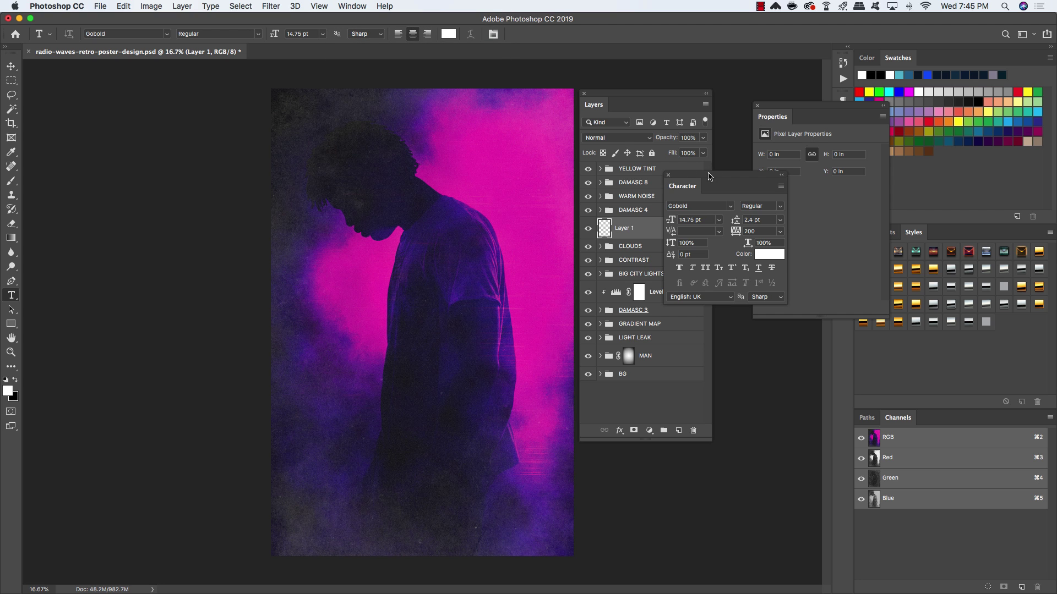
{"action": "left_click_drag", "start_coordinate": [708, 176], "coordinate": [174, 145]}
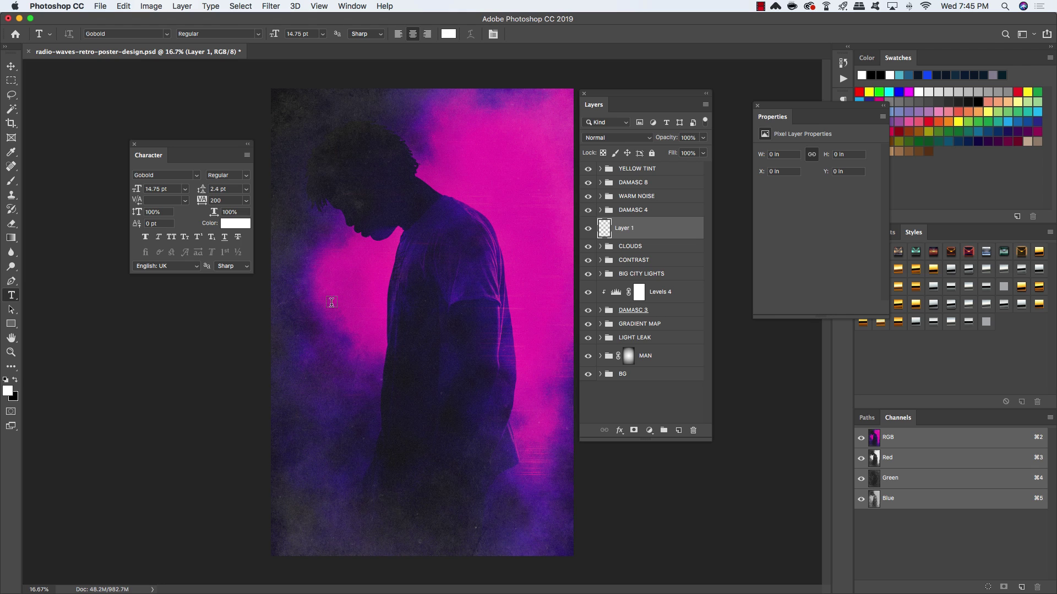
Add the text "RADIO" on the poster and set its font to Cyberspace Raceway Back.
{"action": "left_click", "coordinate": [329, 298]}
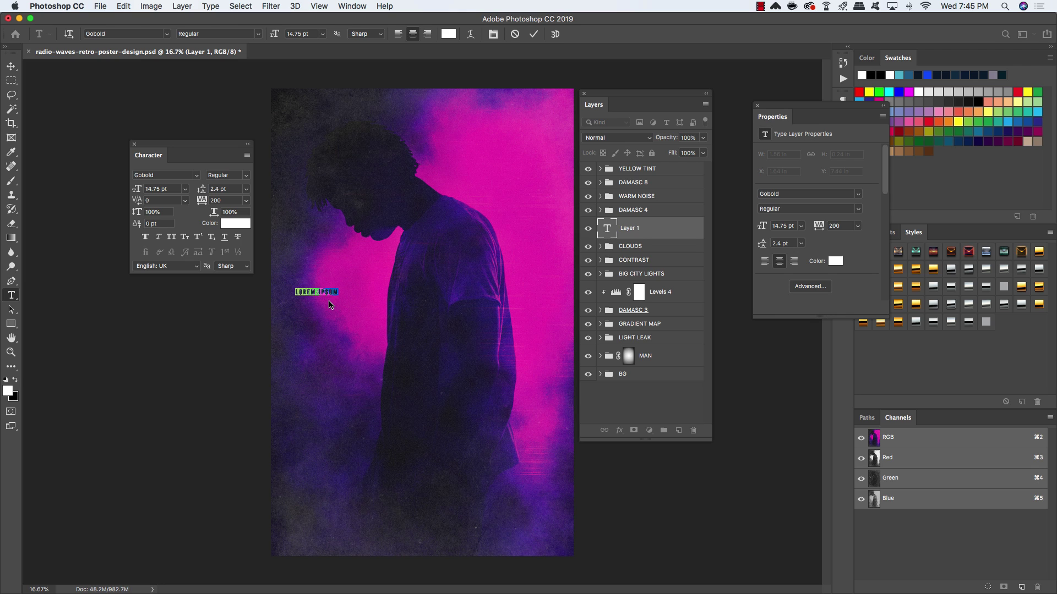
{"action": "type", "text": "RADIO"}
{"action": "key", "text": "super+a"}
{"action": "left_click", "coordinate": [178, 173]}
{"action": "type", "text": "cyber"}
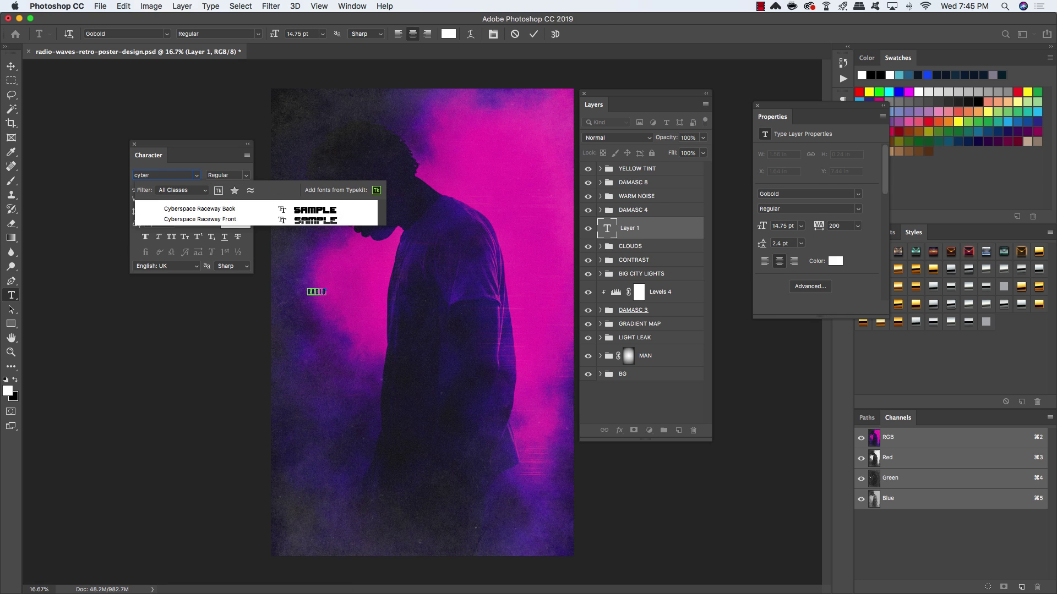
{"action": "left_click", "coordinate": [186, 209]}
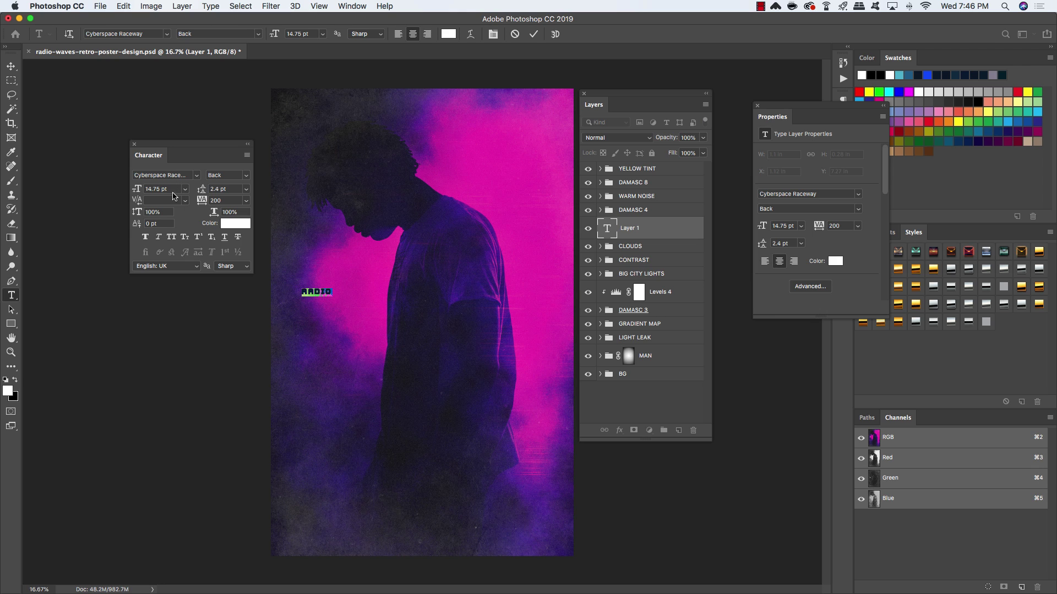
Set the RADIO text's font size to 145 pt and its tracking to 0.
{"action": "left_click_drag", "start_coordinate": [172, 189], "coordinate": [101, 181]}
{"action": "type", "text": "145"}
{"action": "key", "text": "Return"}
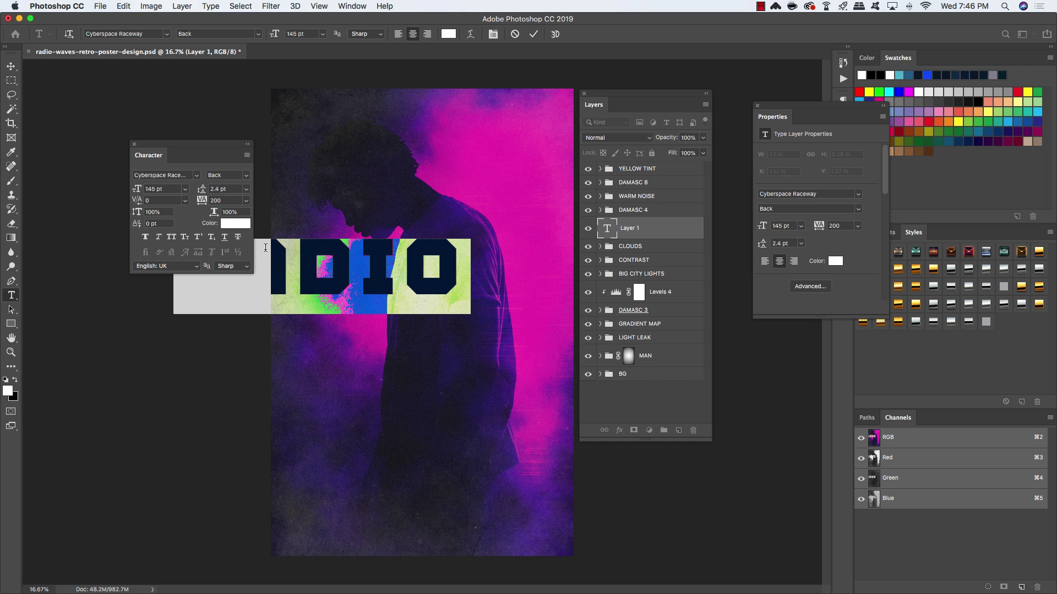
{"action": "left_click", "coordinate": [246, 202]}
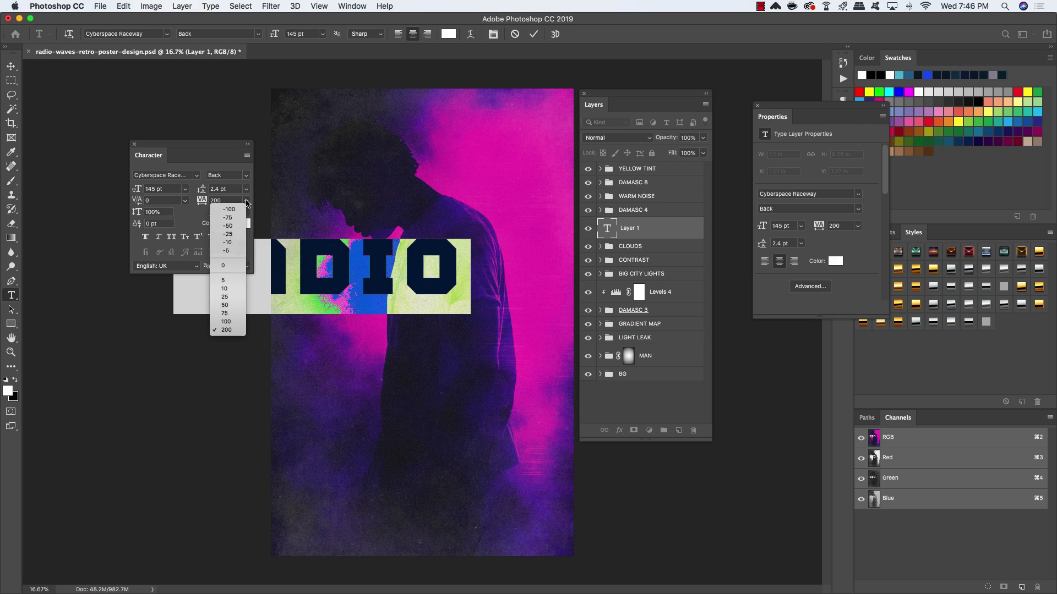
{"action": "left_click", "coordinate": [226, 267]}
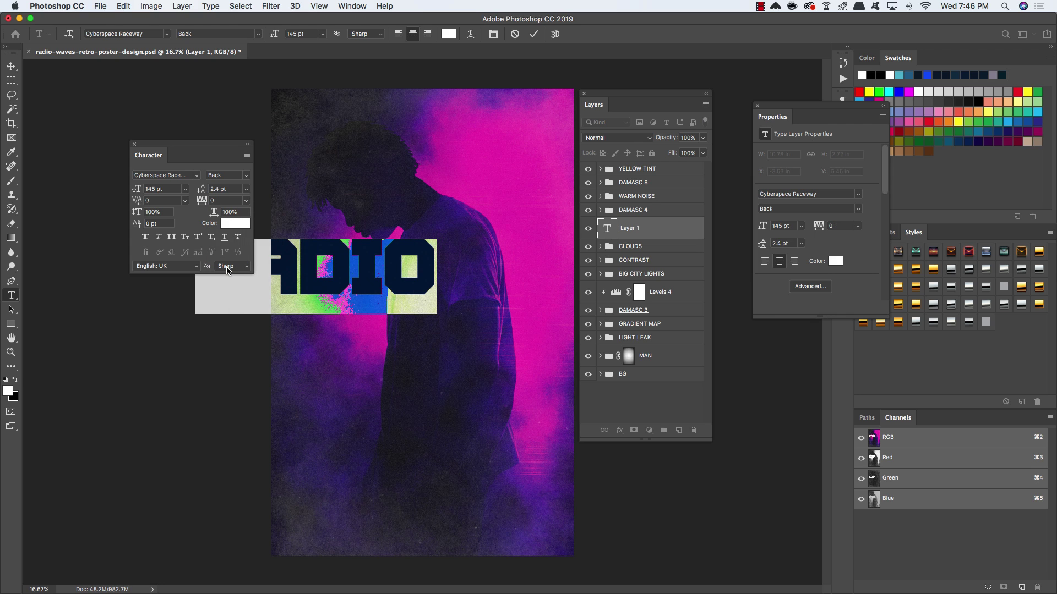
Move the RADIO text to the horizontal middle of the poster across the man's chest, at about X 1.11 in, Y 6.52 in.
{"action": "left_click", "coordinate": [11, 66]}
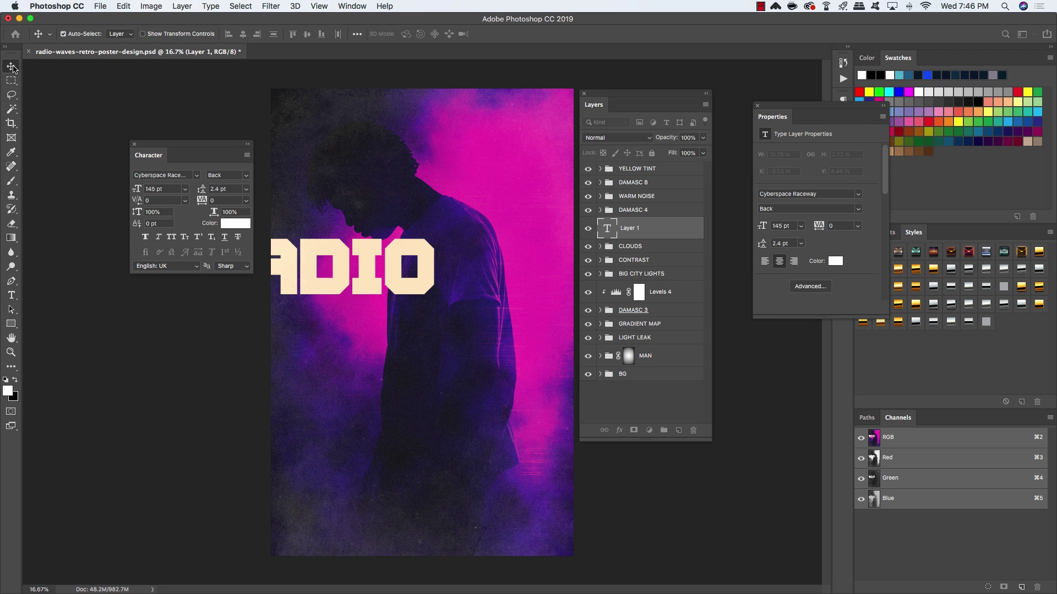
{"action": "left_click_drag", "start_coordinate": [321, 287], "coordinate": [333, 287]}
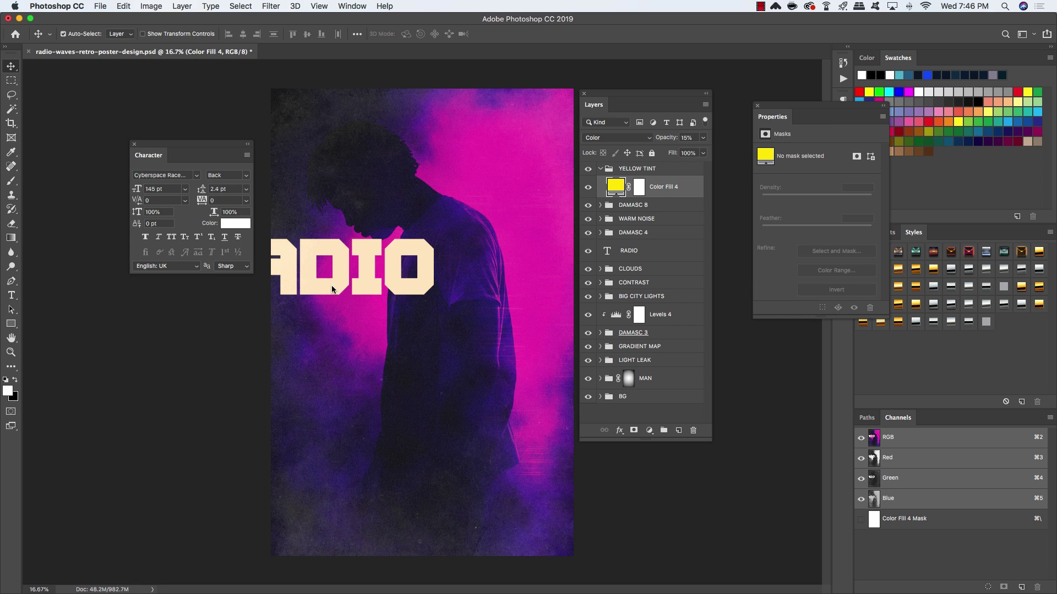
{"action": "key", "text": "super+z"}
{"action": "left_click", "coordinate": [601, 168]}
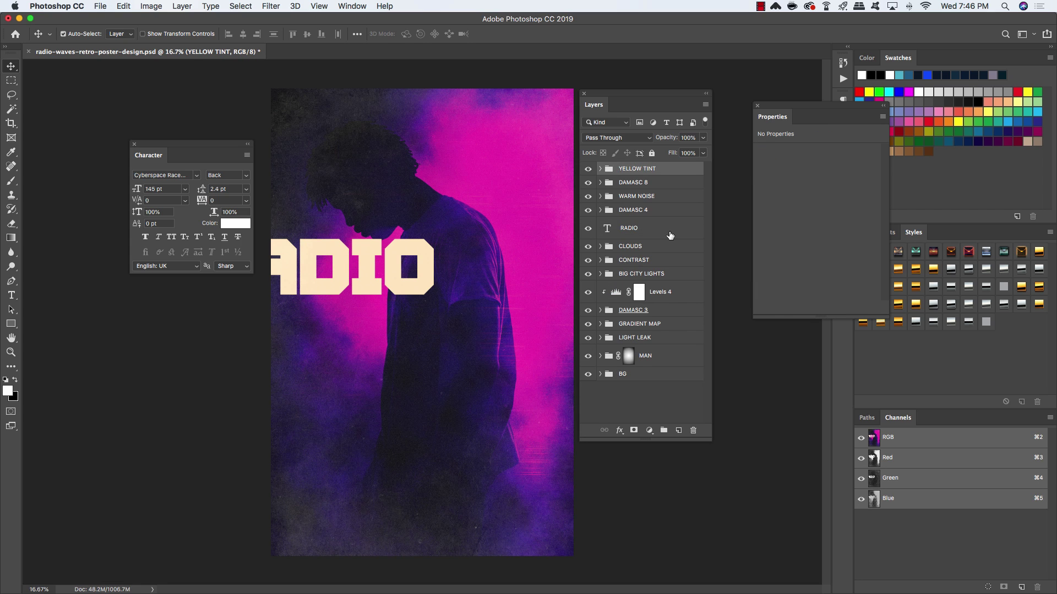
{"action": "left_click", "coordinate": [664, 234]}
{"action": "key", "text": "super+t"}
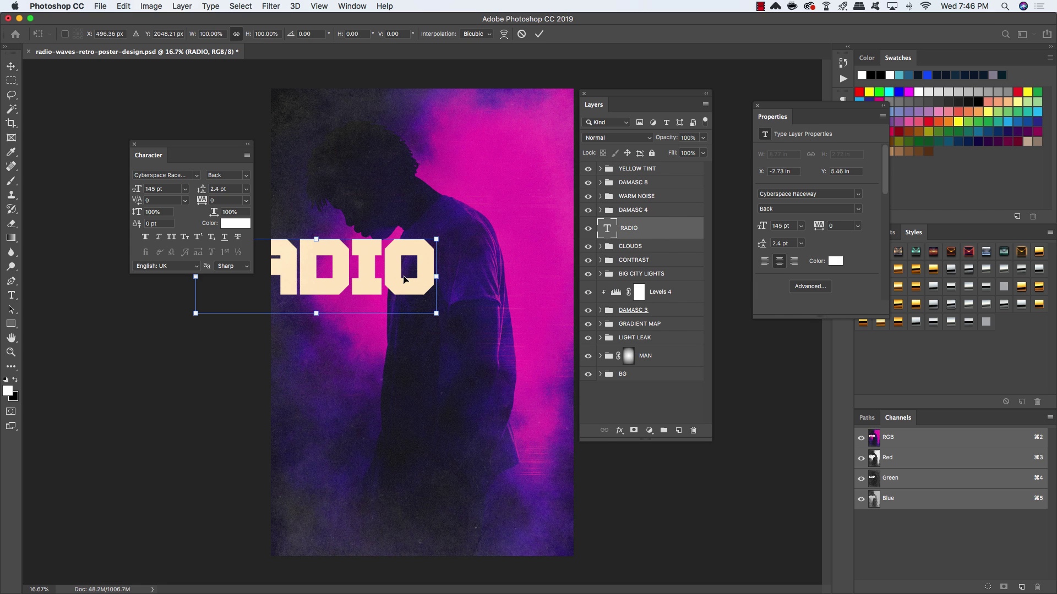
{"action": "left_click_drag", "start_coordinate": [462, 297], "coordinate": [506, 310]}
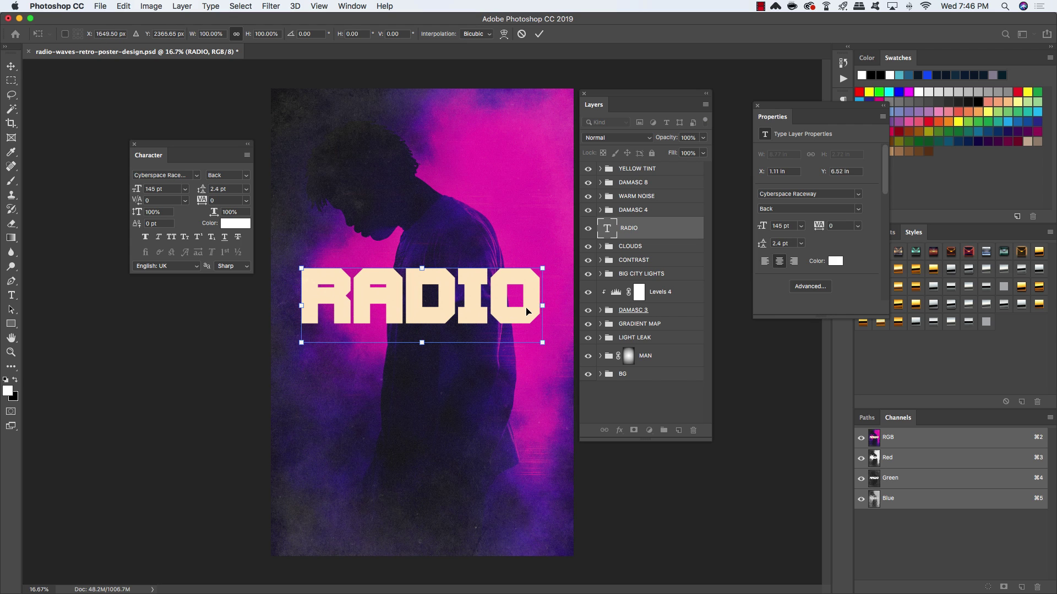
{"action": "key", "text": "Return"}
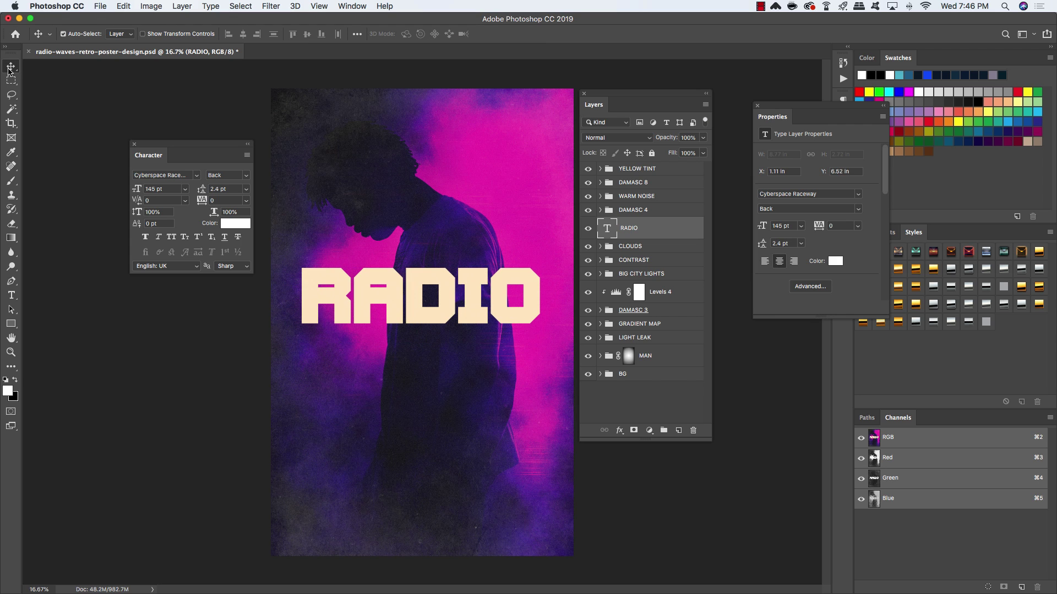
Add a 48 px outside Stroke effect in color #08024c to the RADIO text layer.
{"action": "double_click", "coordinate": [700, 230]}
{"action": "left_click_drag", "start_coordinate": [674, 204], "coordinate": [368, 162]}
{"action": "left_click", "coordinate": [306, 252]}
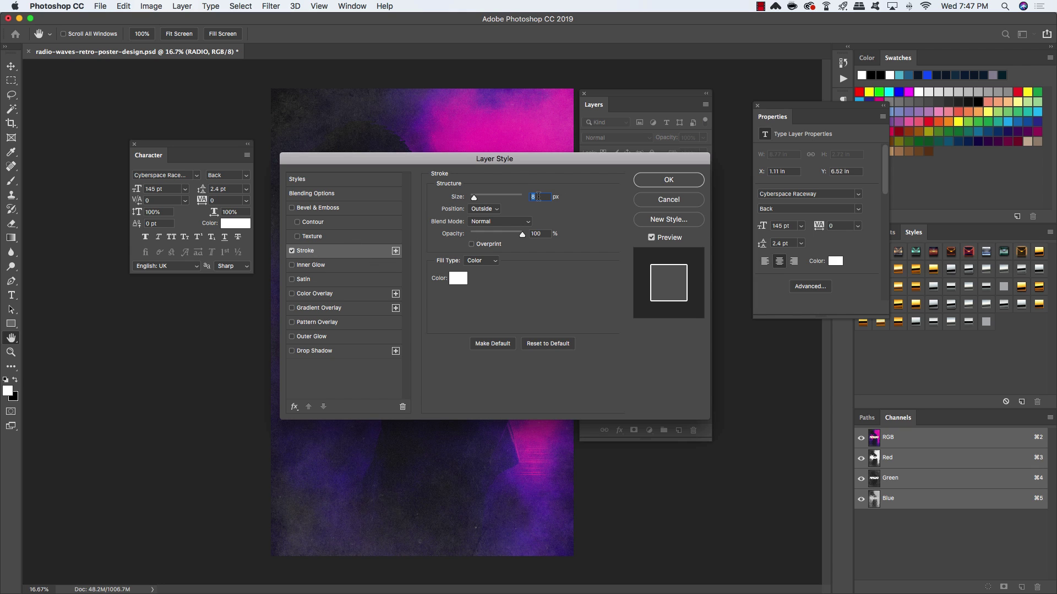
{"action": "type", "text": "48"}
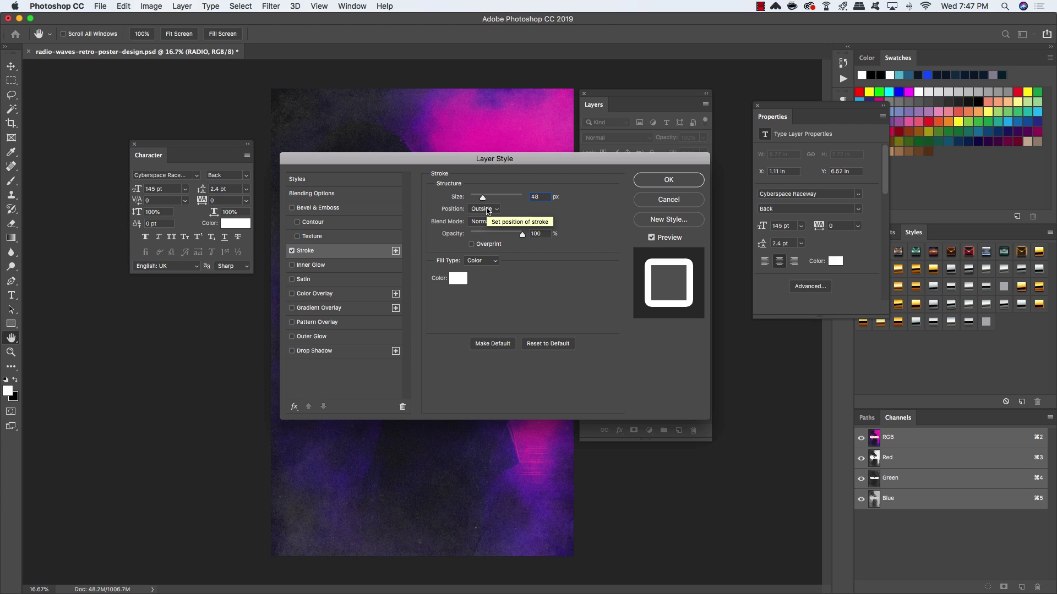
{"action": "left_click", "coordinate": [458, 278]}
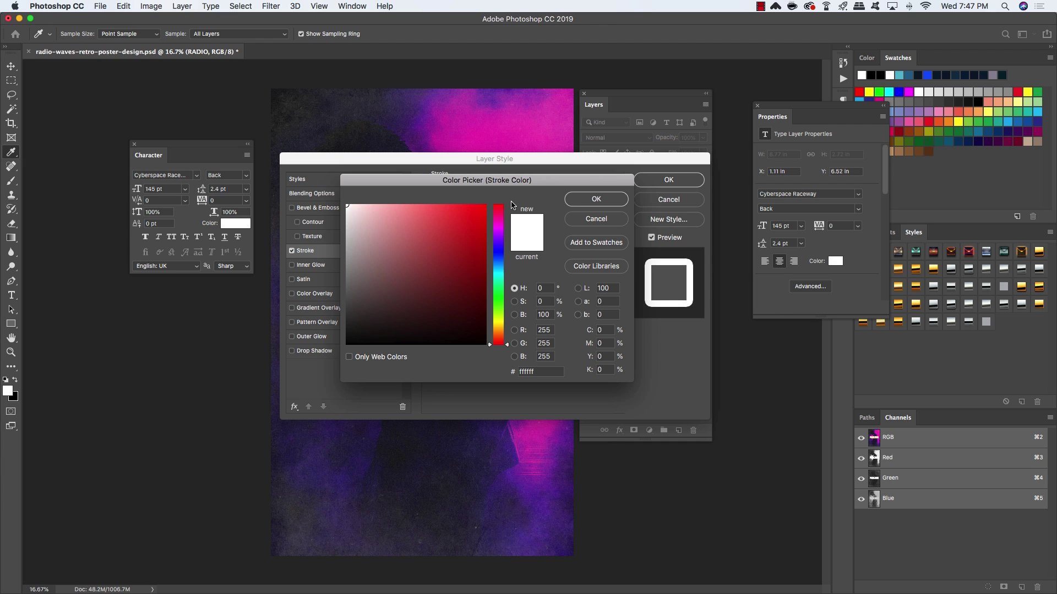
{"action": "left_click", "coordinate": [553, 372]}
{"action": "type", "text": "0"}
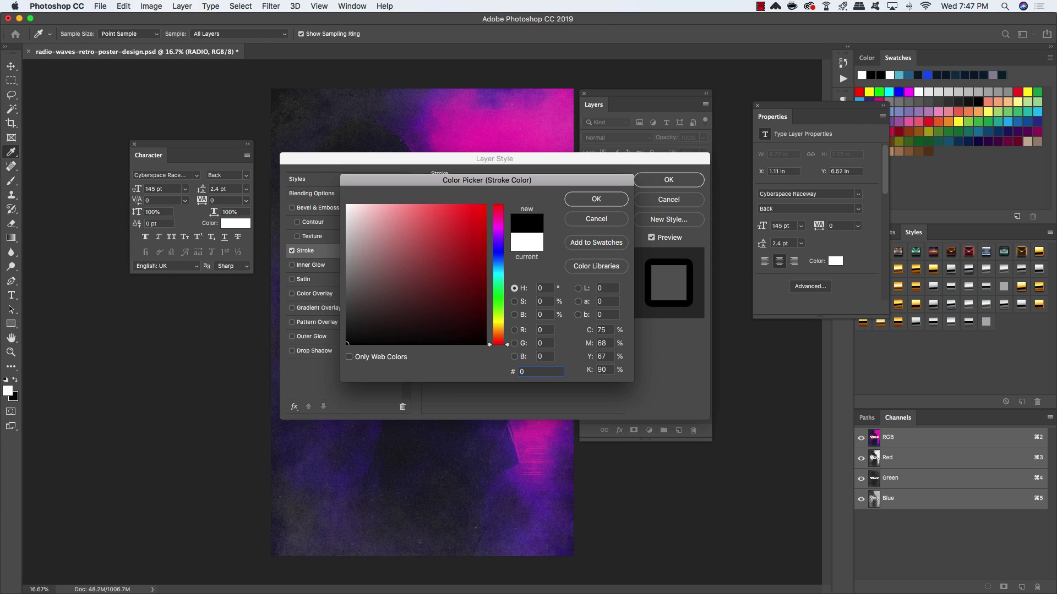
{"action": "type", "text": "8024c"}
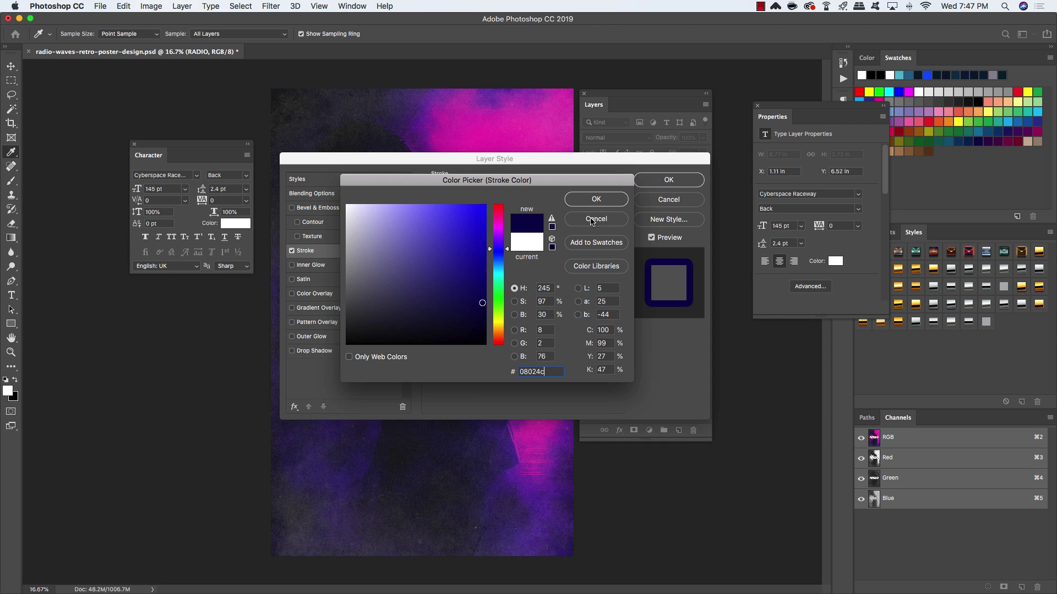
{"action": "left_click", "coordinate": [593, 202]}
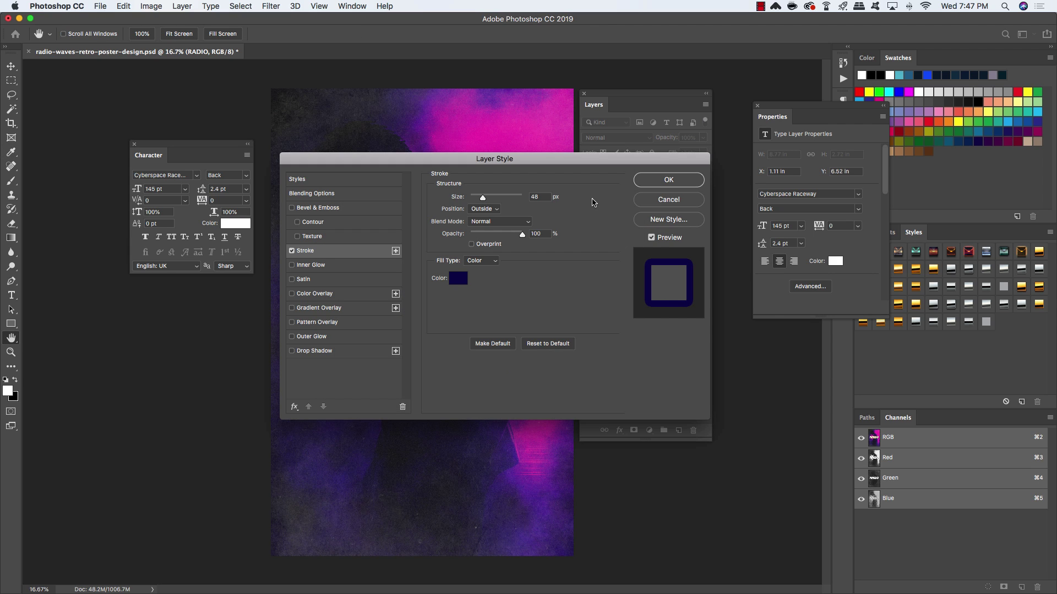
Enable a Gradient Overlay on the RADIO layer and set its scale to 135%.
{"action": "left_click", "coordinate": [291, 308]}
{"action": "left_click", "coordinate": [334, 311]}
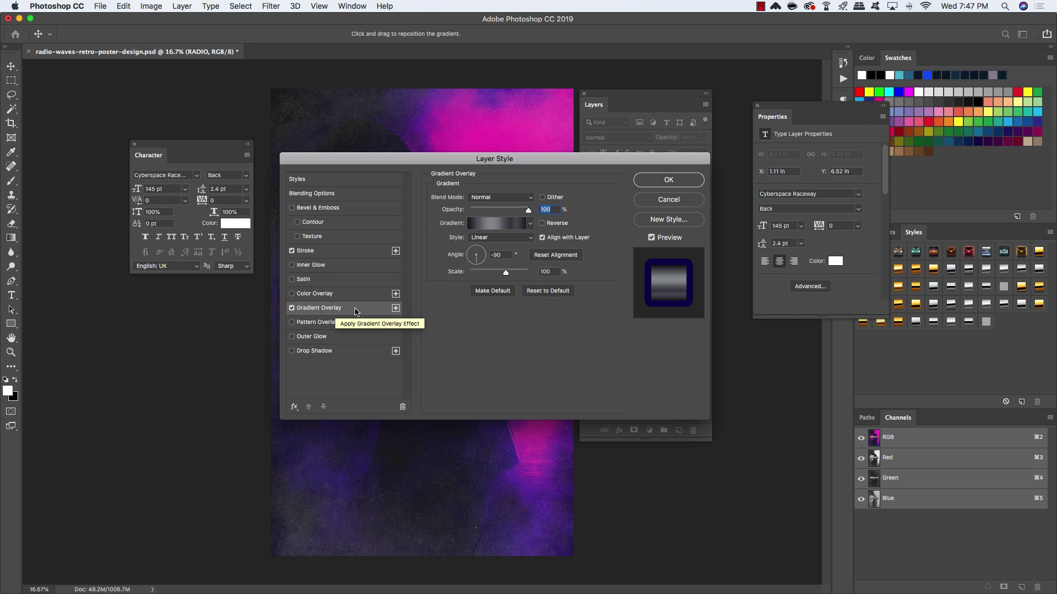
{"action": "left_click_drag", "start_coordinate": [506, 272], "coordinate": [523, 276]}
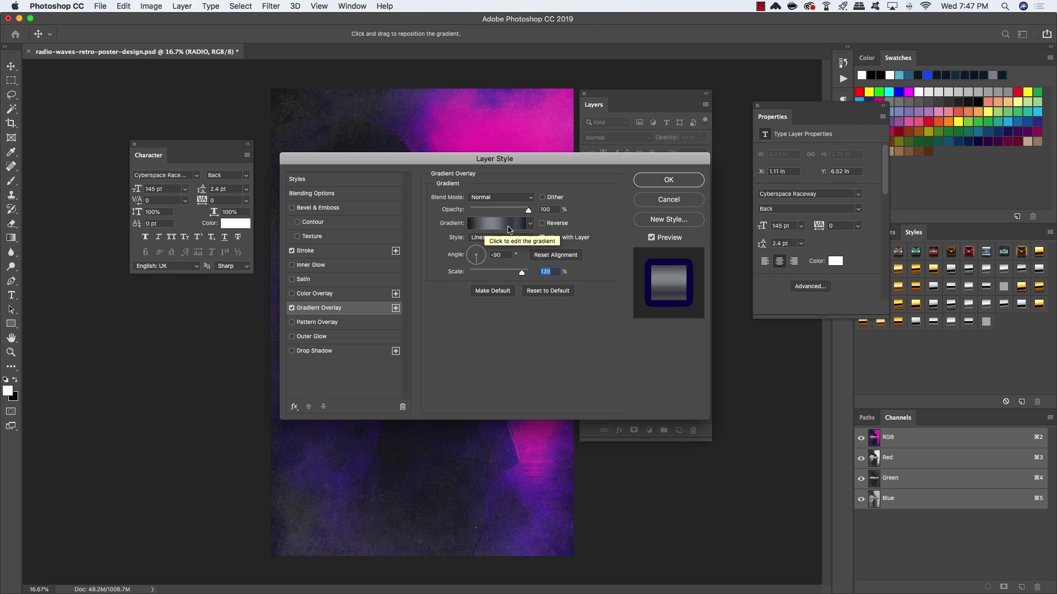
Remove all intermediate color stops from the overlay gradient, keeping only the two end stops.
{"action": "left_click", "coordinate": [487, 228]}
{"action": "left_click_drag", "start_coordinate": [542, 165], "coordinate": [375, 142]}
{"action": "left_click_drag", "start_coordinate": [501, 321], "coordinate": [460, 363]}
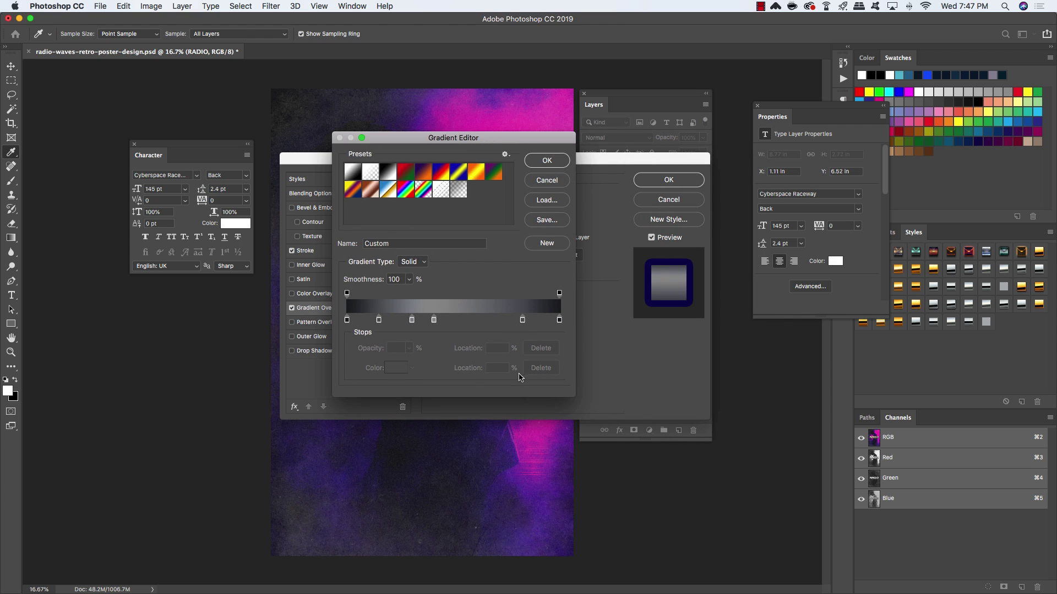
{"action": "left_click_drag", "start_coordinate": [522, 321], "coordinate": [520, 370]}
{"action": "left_click_drag", "start_coordinate": [434, 321], "coordinate": [436, 384]}
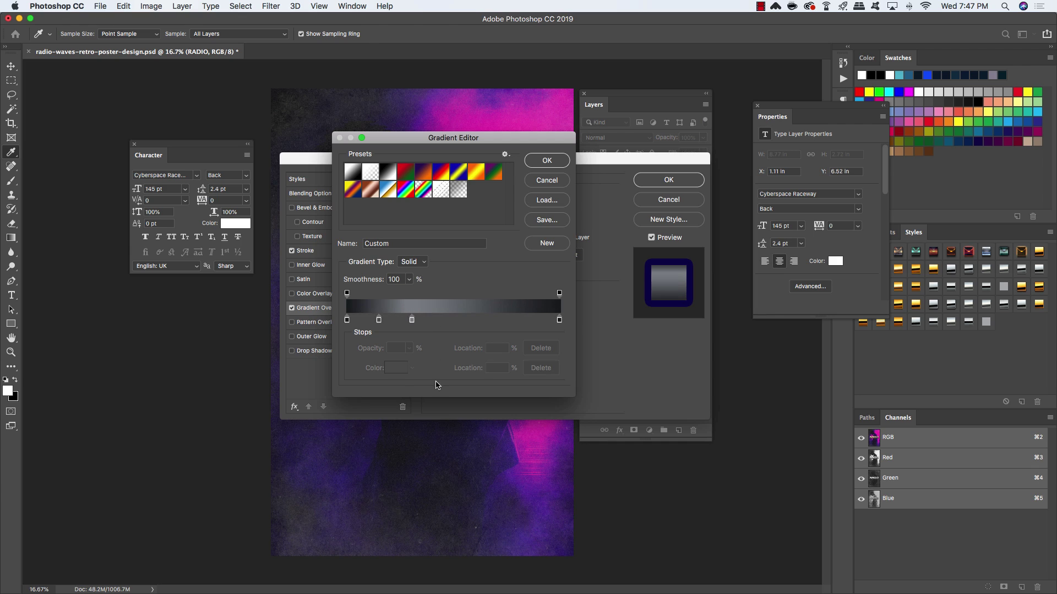
{"action": "left_click_drag", "start_coordinate": [412, 321], "coordinate": [364, 347]}
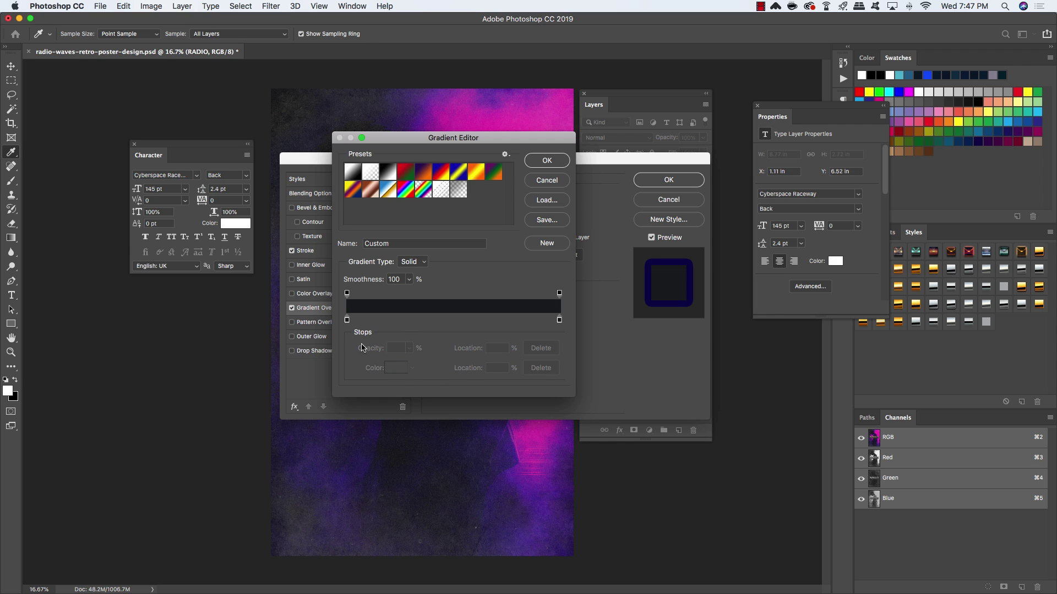
Move the gradient's first color stop to 48% and set its color to white (#ffffff).
{"action": "left_click", "coordinate": [347, 320]}
{"action": "left_click", "coordinate": [345, 321]}
{"action": "left_click_drag", "start_coordinate": [347, 321], "coordinate": [449, 321]}
{"action": "left_click", "coordinate": [397, 370]}
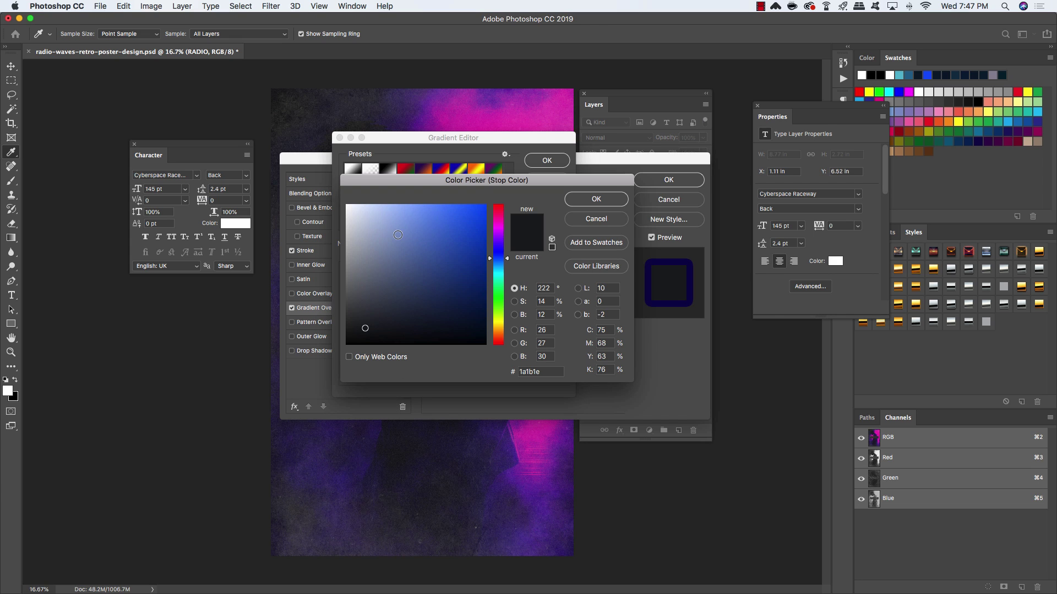
{"action": "left_click_drag", "start_coordinate": [374, 258], "coordinate": [300, 165]}
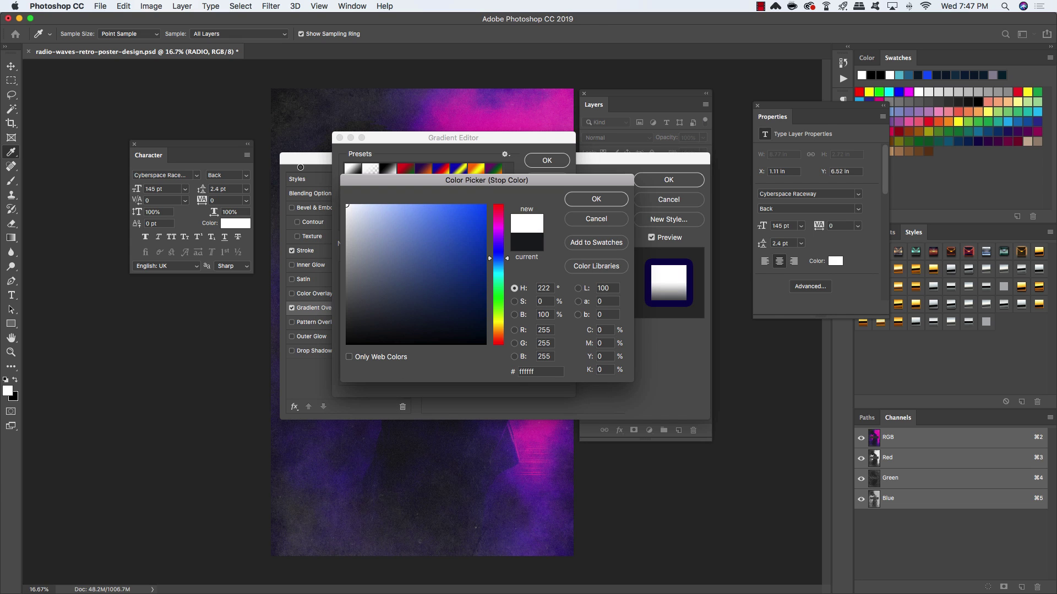
{"action": "left_click", "coordinate": [609, 202]}
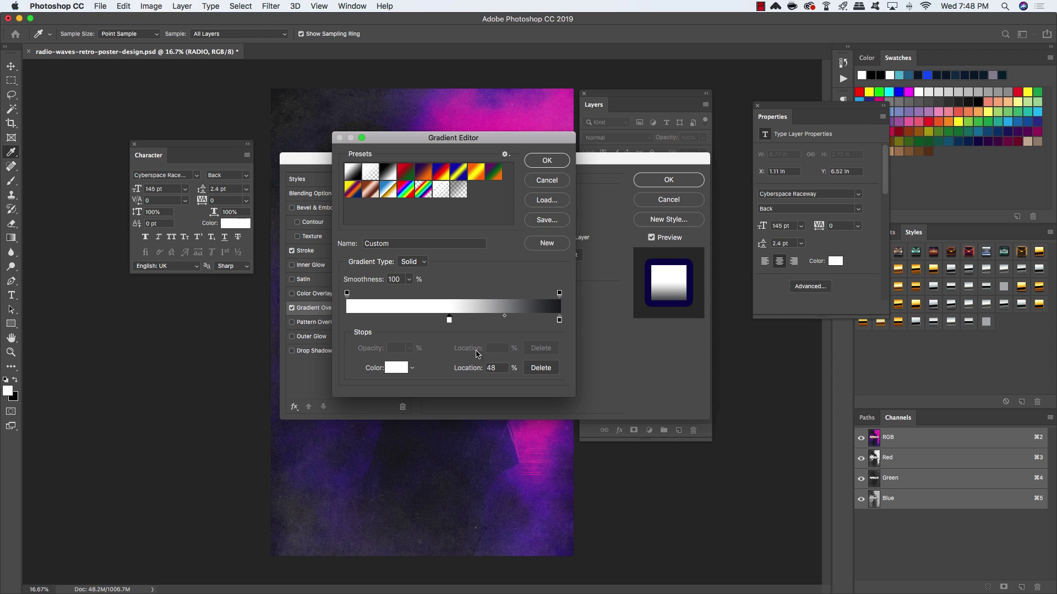
Add a color stop at 68% in the overlay gradient and set its color to #a8c6f3.
{"action": "left_click", "coordinate": [482, 321]}
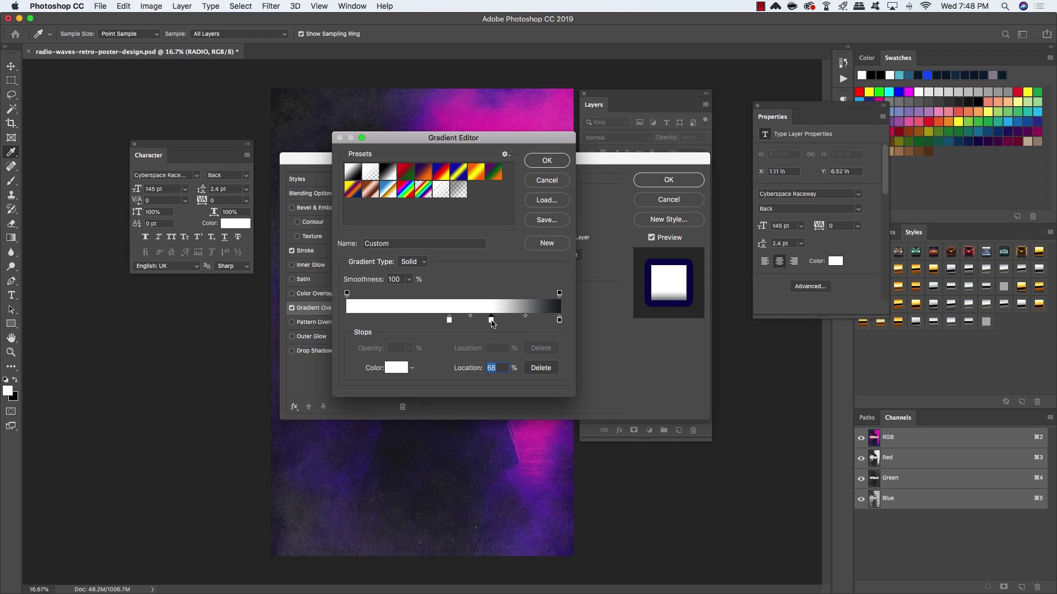
{"action": "left_click", "coordinate": [393, 371]}
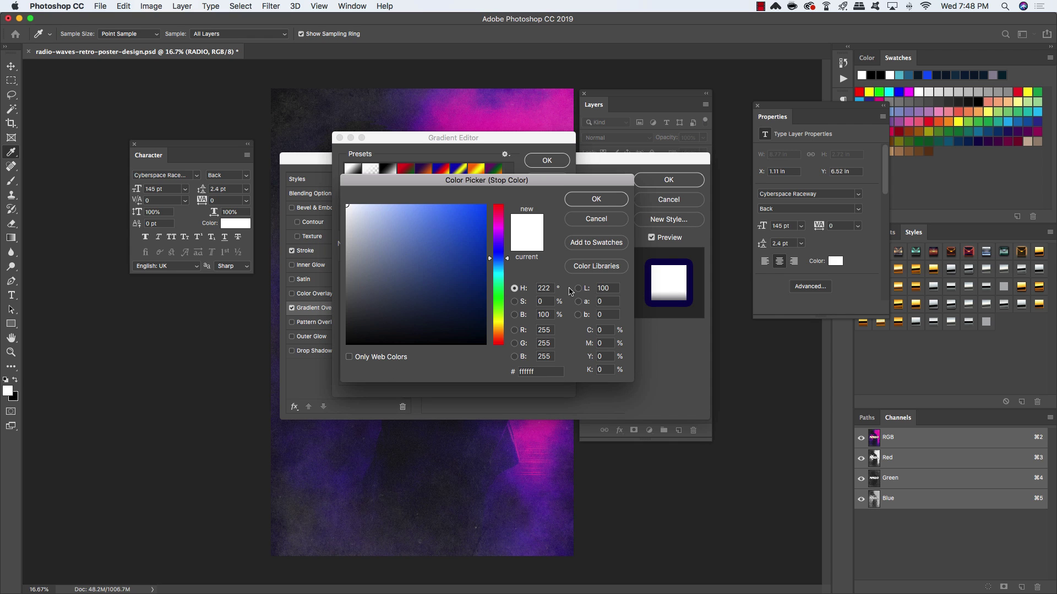
{"action": "left_click_drag", "start_coordinate": [546, 372], "coordinate": [476, 371]}
{"action": "type", "text": "a8"}
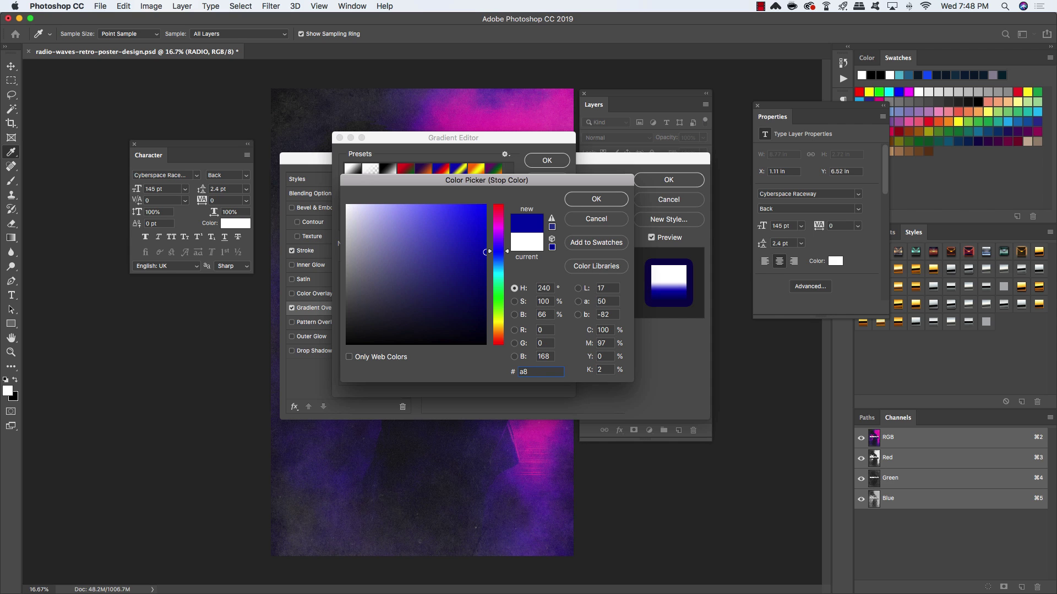
{"action": "type", "text": "c6f3"}
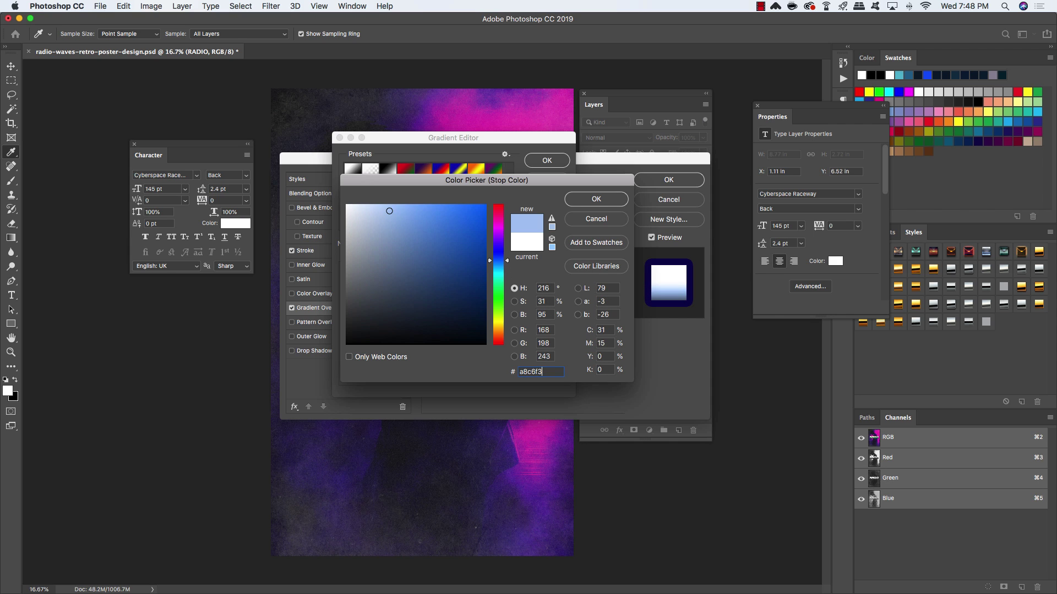
{"action": "left_click", "coordinate": [604, 203]}
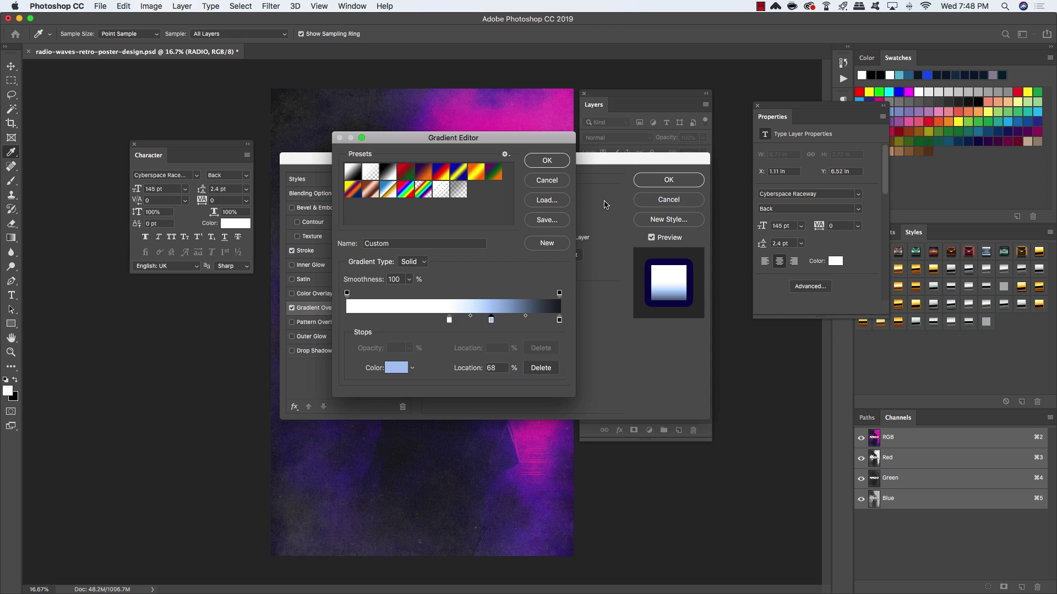
Set the gradient's end stop color to #220888 and apply the gradient and layer style to the RADIO text.
{"action": "left_click", "coordinate": [559, 320]}
{"action": "left_click", "coordinate": [394, 368]}
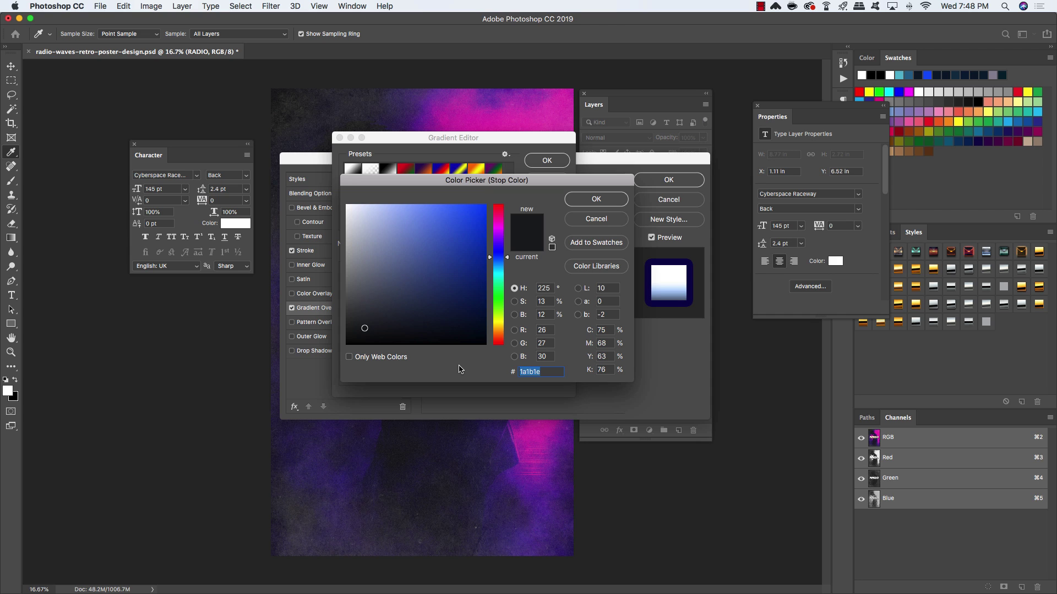
{"action": "type", "text": "220888"}
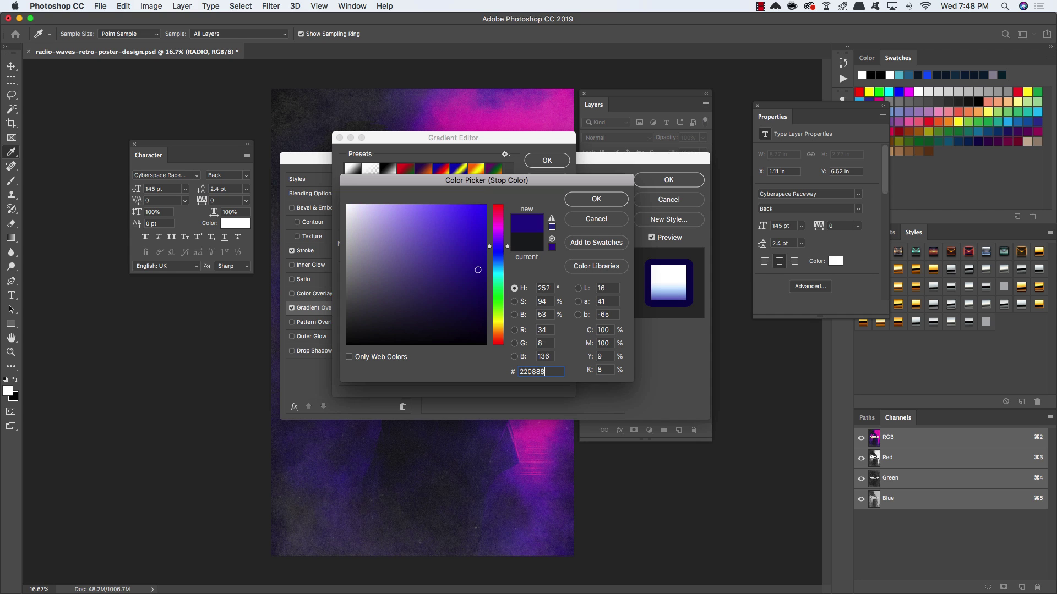
{"action": "left_click", "coordinate": [606, 200]}
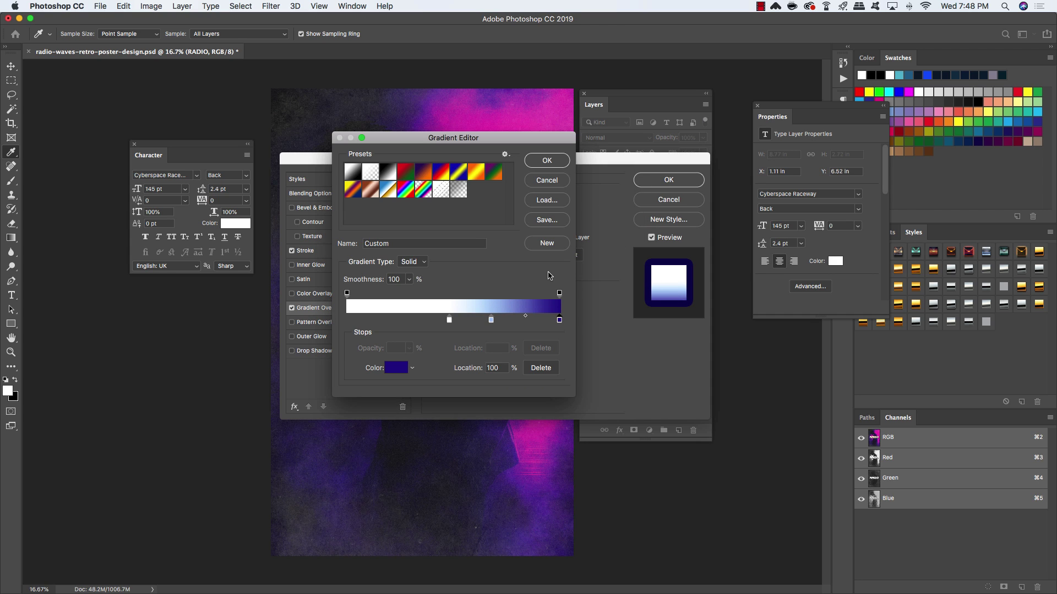
{"action": "left_click", "coordinate": [543, 165]}
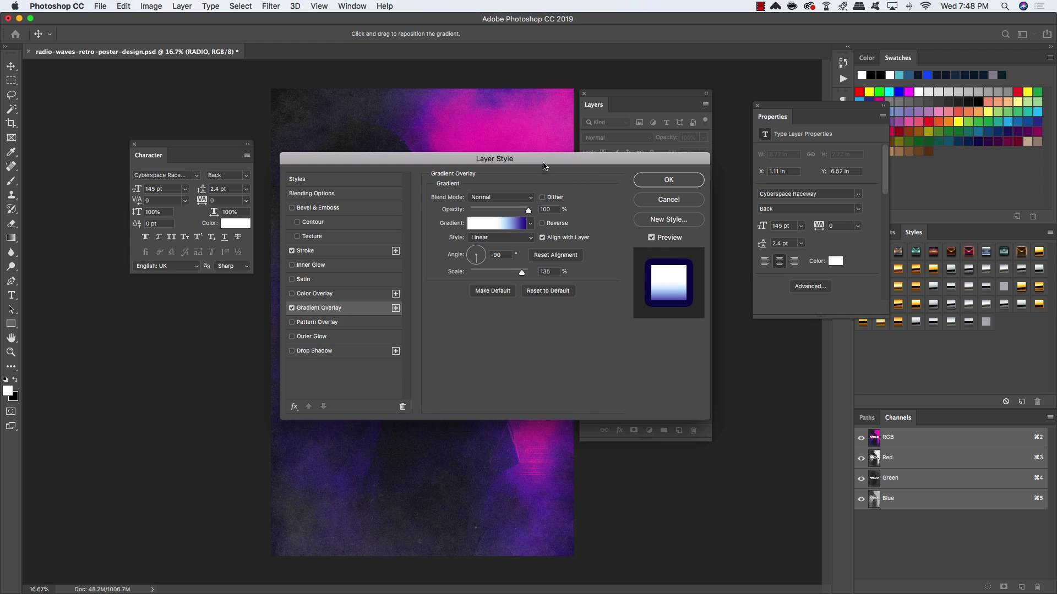
{"action": "left_click", "coordinate": [658, 182]}
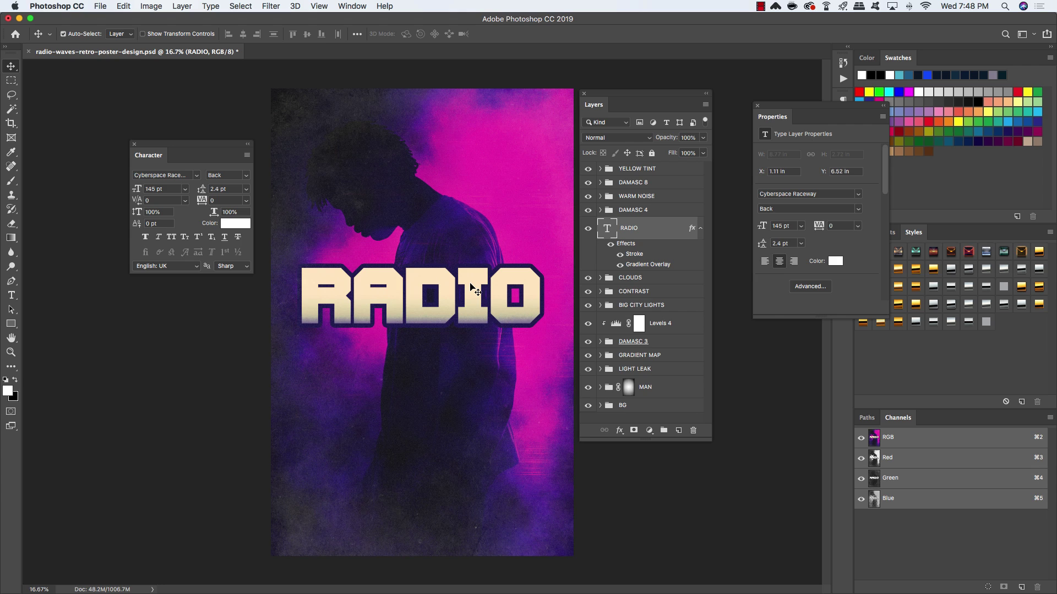
Collapse the RADIO layer's effects list and stretch the text downward to about 109% height, keeping its width at 100%.
{"action": "left_click", "coordinate": [700, 229]}
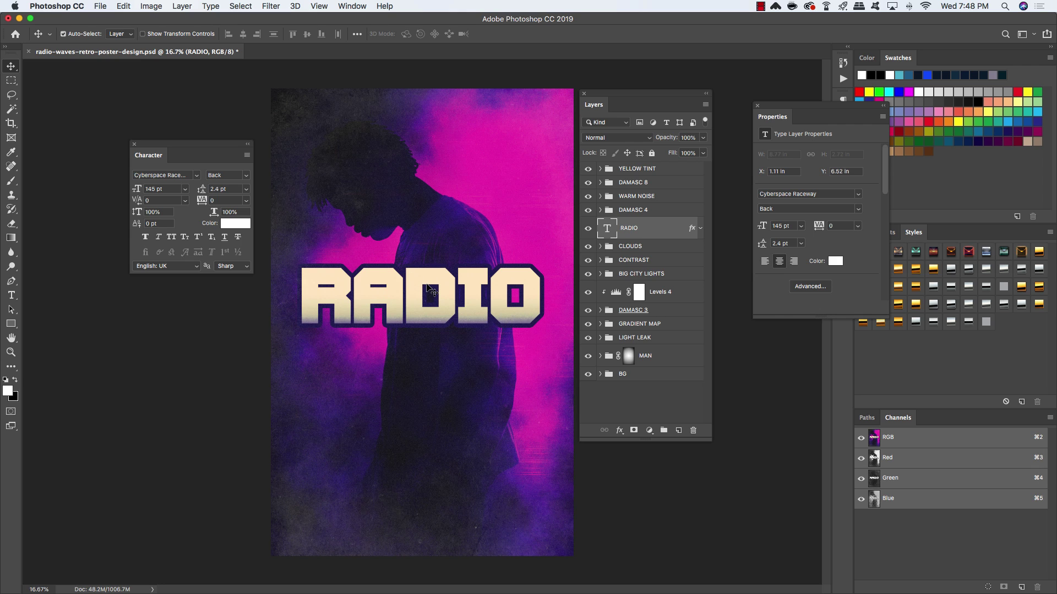
{"action": "key", "text": "super+t"}
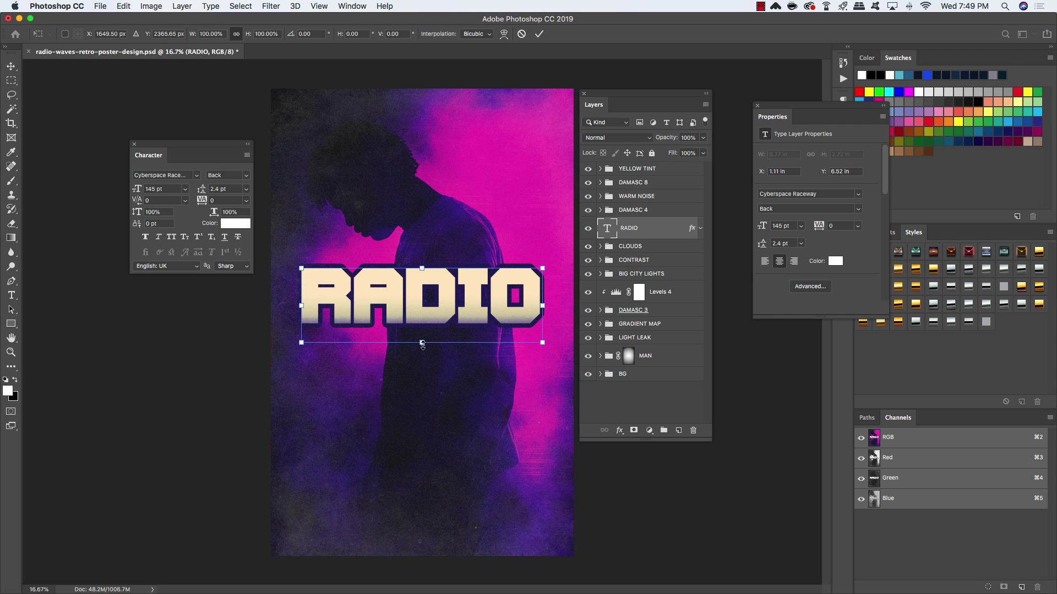
{"action": "left_click_drag", "start_coordinate": [422, 344], "coordinate": [422, 350]}
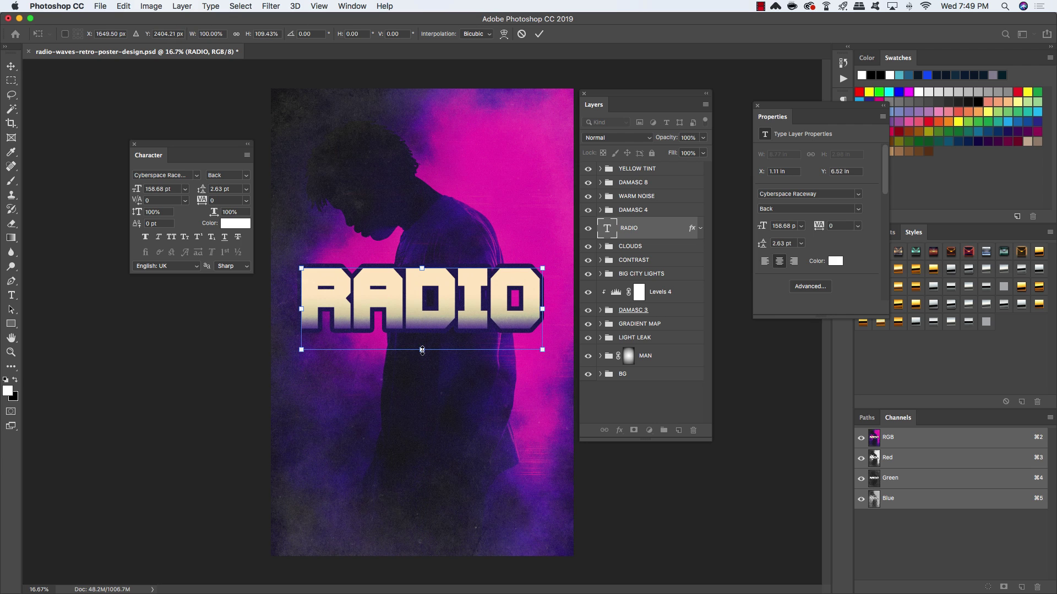
{"action": "key", "text": "Return"}
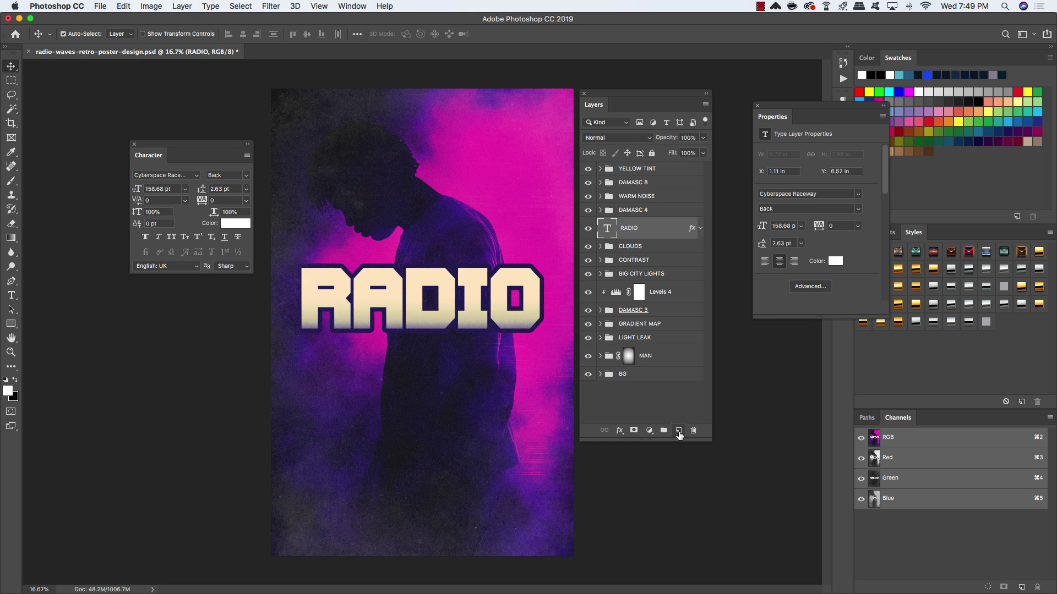
On a new layer above RADIO, fill a white rectangle about 9.84 × 1.49 in over the lower half of the text, then deselect.
{"action": "left_click", "coordinate": [678, 430]}
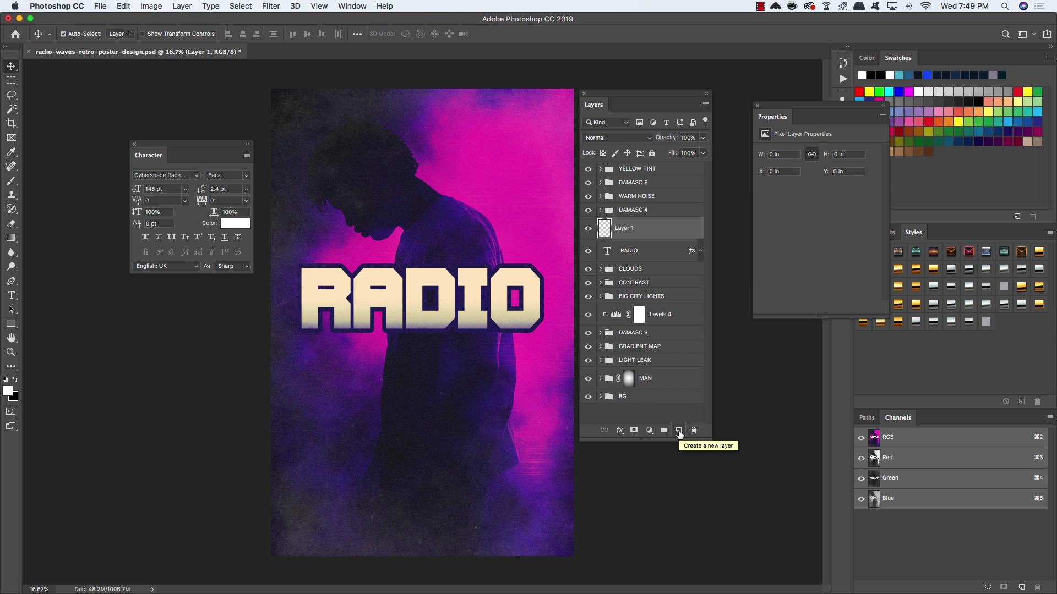
{"action": "key", "text": "m"}
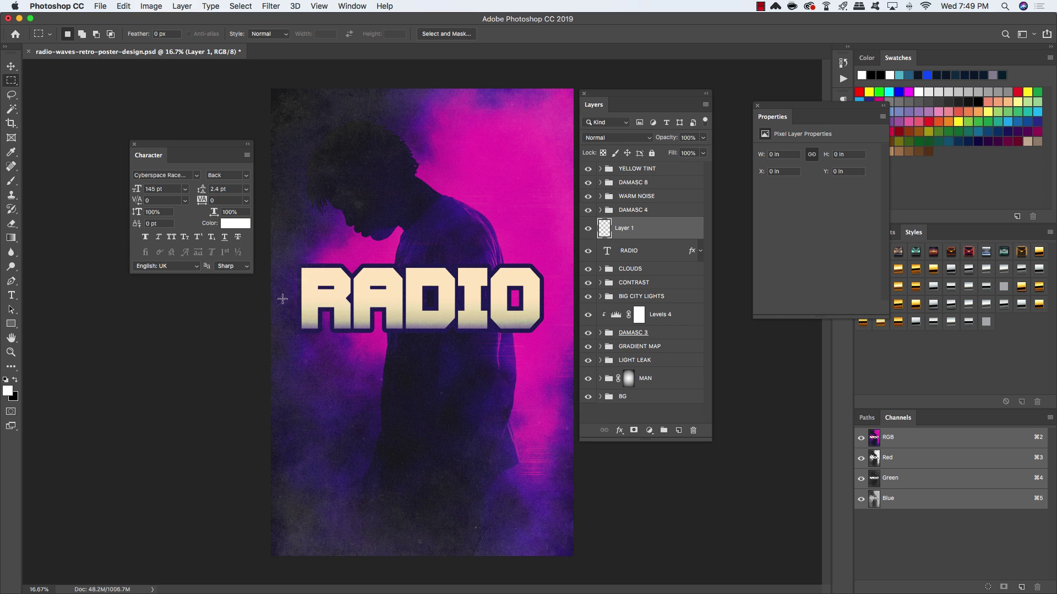
{"action": "left_click_drag", "start_coordinate": [286, 299], "coordinate": [553, 339]}
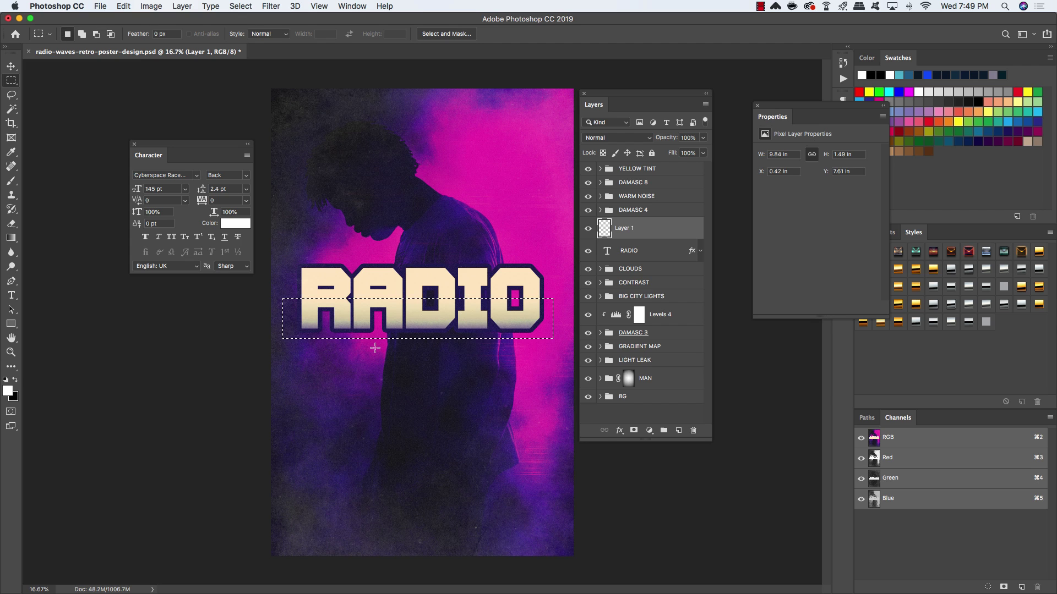
{"action": "key", "text": "alt+BackSpace"}
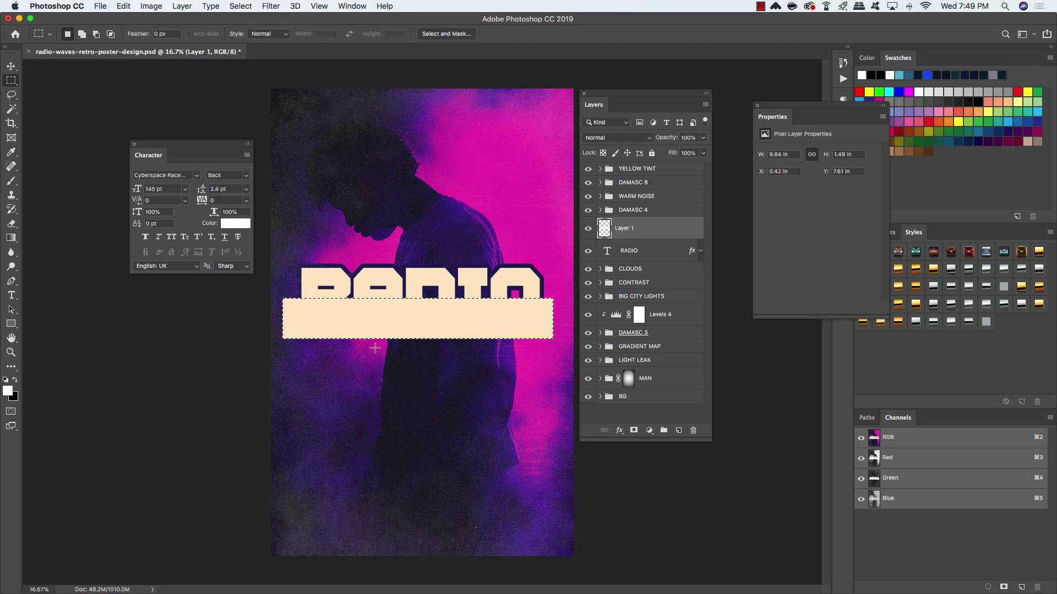
{"action": "key", "text": "super+d"}
Enable an Inner Glow on the rectangle layer with Normal blend mode, 100% opacity and Center source.
{"action": "double_click", "coordinate": [694, 230]}
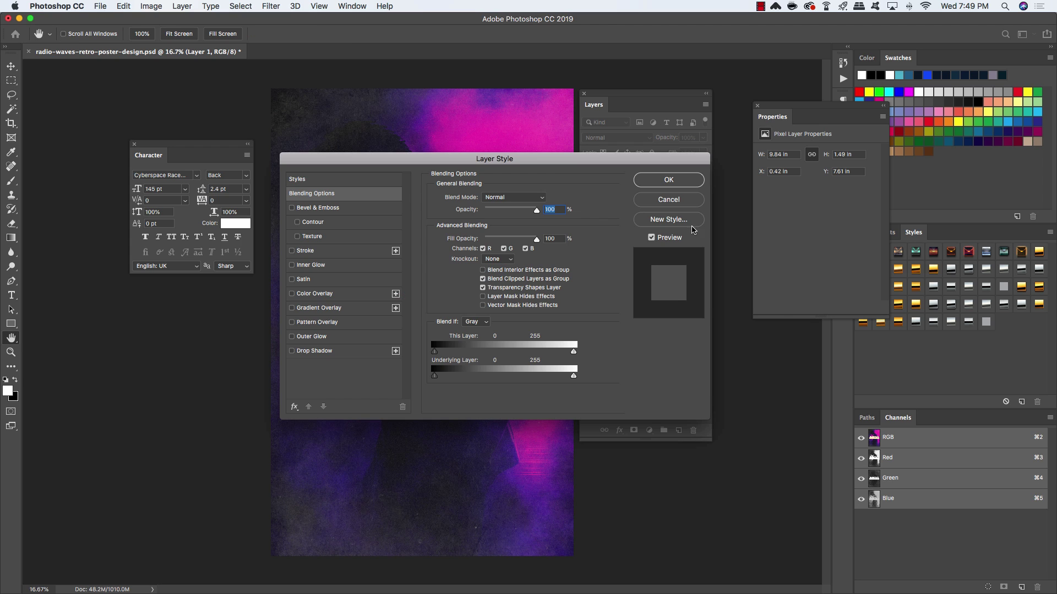
{"action": "left_click", "coordinate": [293, 265]}
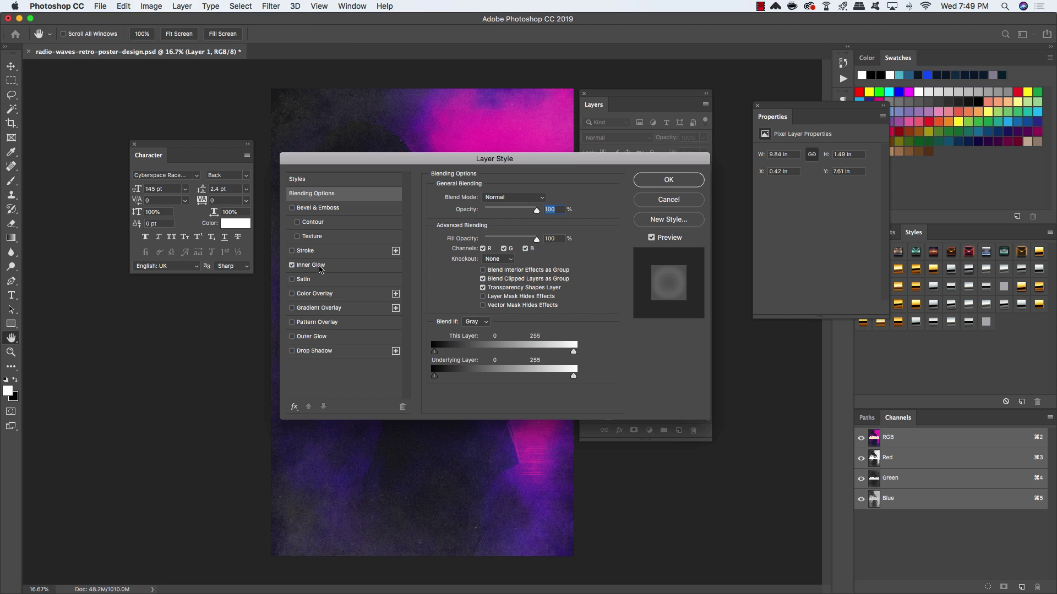
{"action": "left_click", "coordinate": [312, 269]}
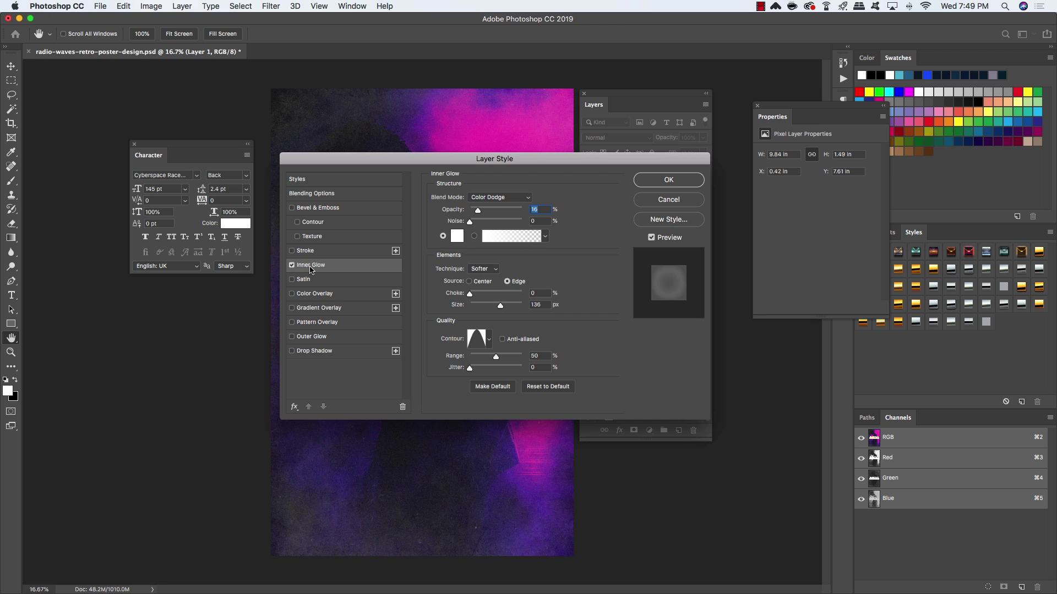
{"action": "left_click", "coordinate": [497, 197]}
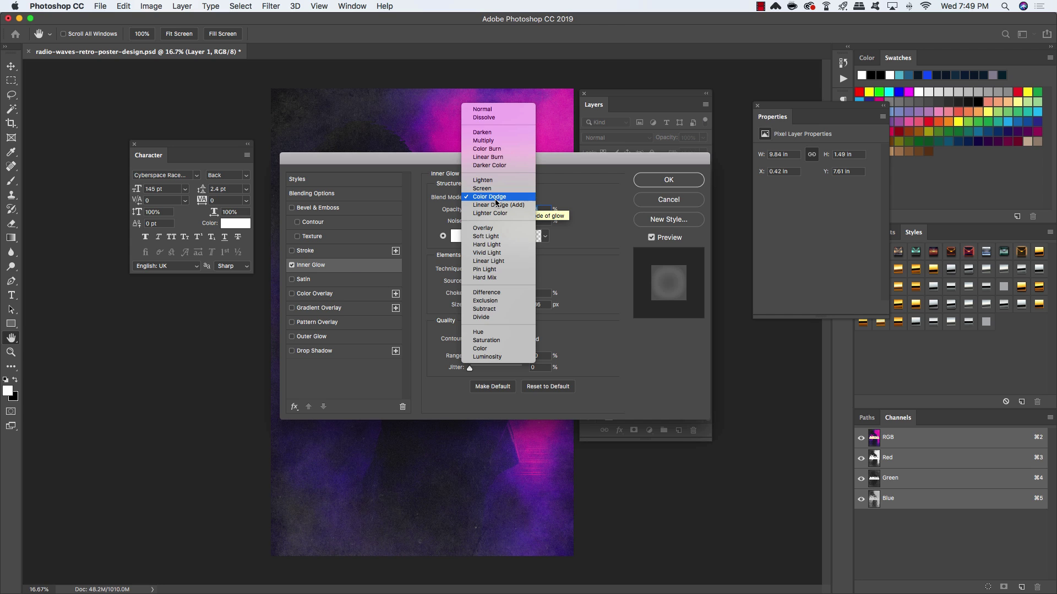
{"action": "left_click", "coordinate": [483, 110]}
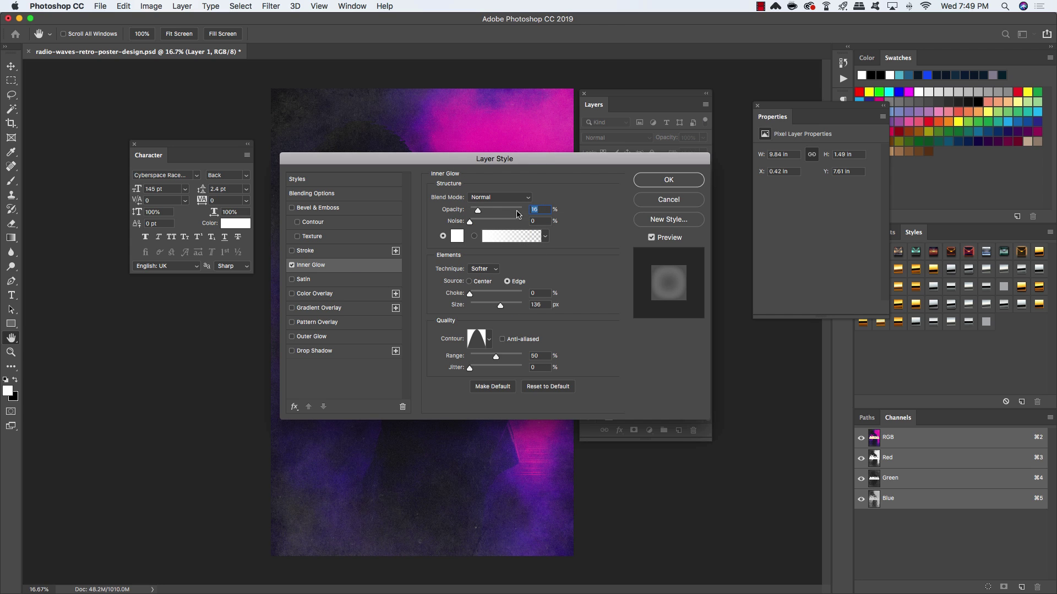
{"action": "left_click_drag", "start_coordinate": [479, 211], "coordinate": [569, 211]}
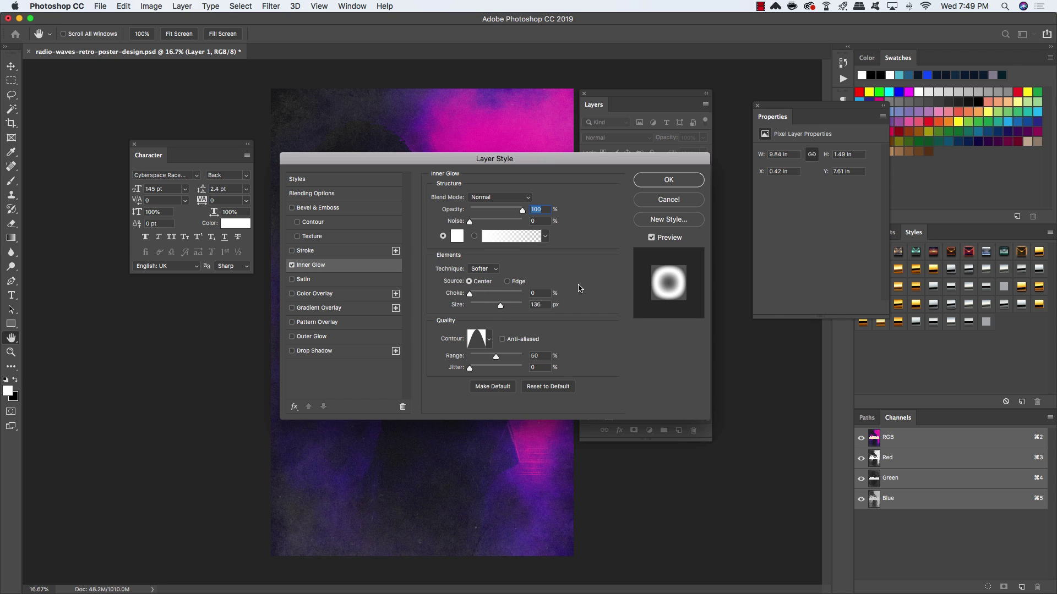
Set the Inner Glow size to 177 px and its color to #1021ff.
{"action": "left_click", "coordinate": [501, 305]}
{"action": "type", "text": "177"}
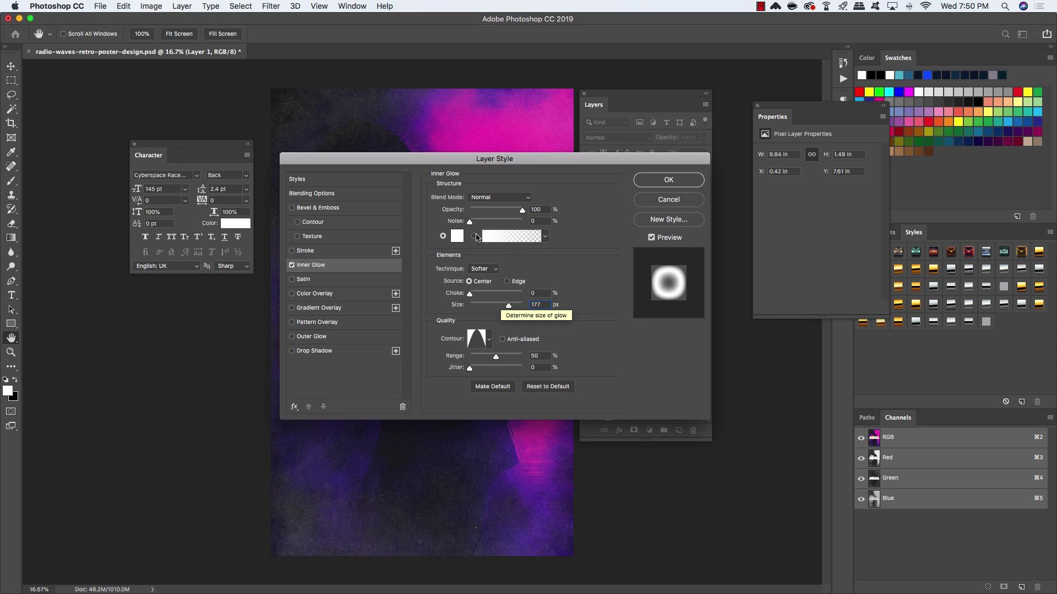
{"action": "left_click", "coordinate": [457, 236]}
{"action": "left_click_drag", "start_coordinate": [537, 371], "coordinate": [471, 362]}
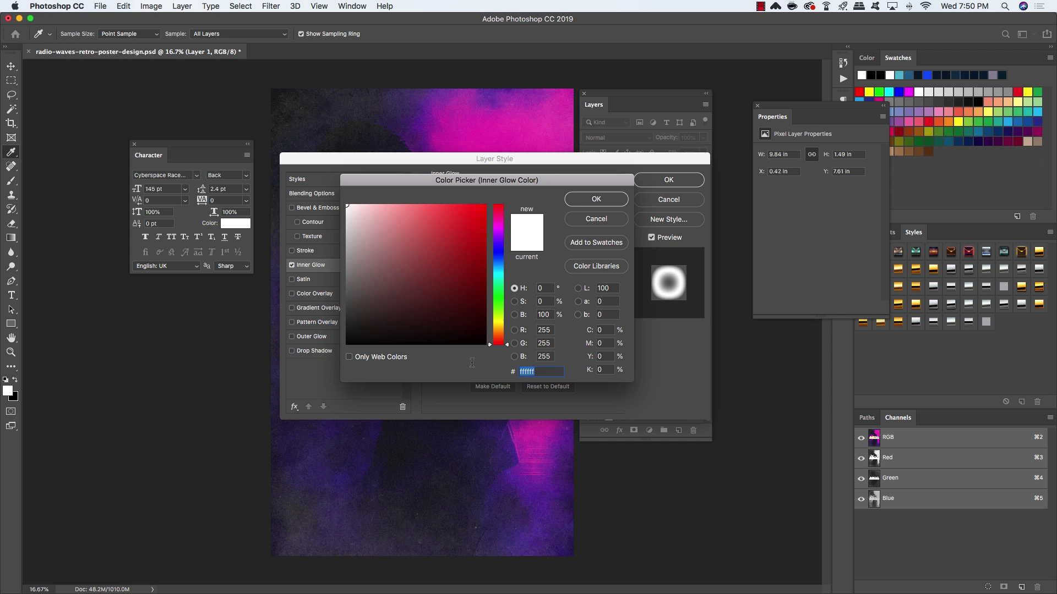
{"action": "type", "text": "1021ff"}
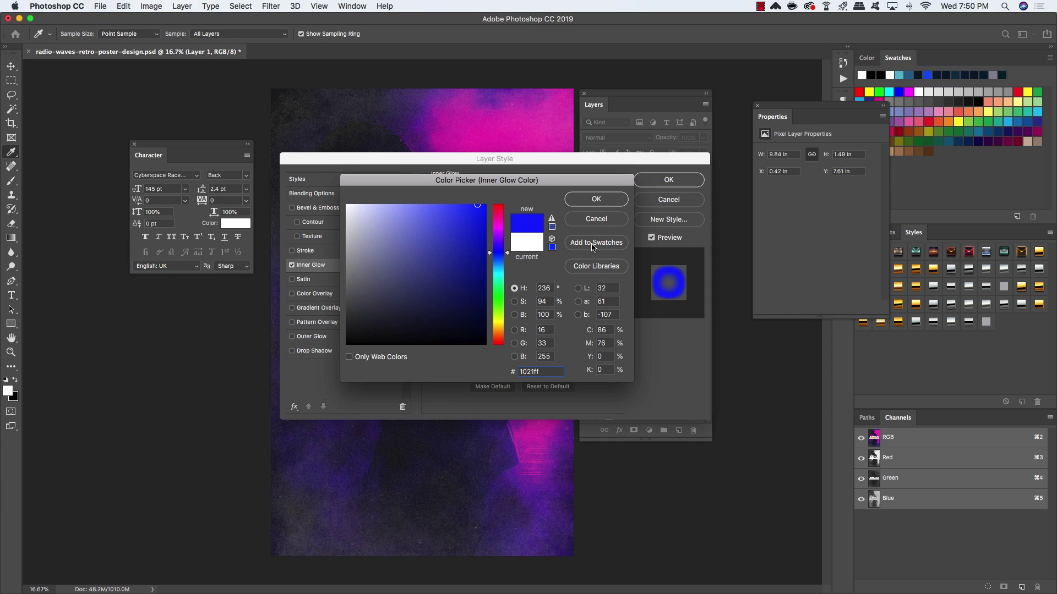
{"action": "left_click", "coordinate": [601, 199]}
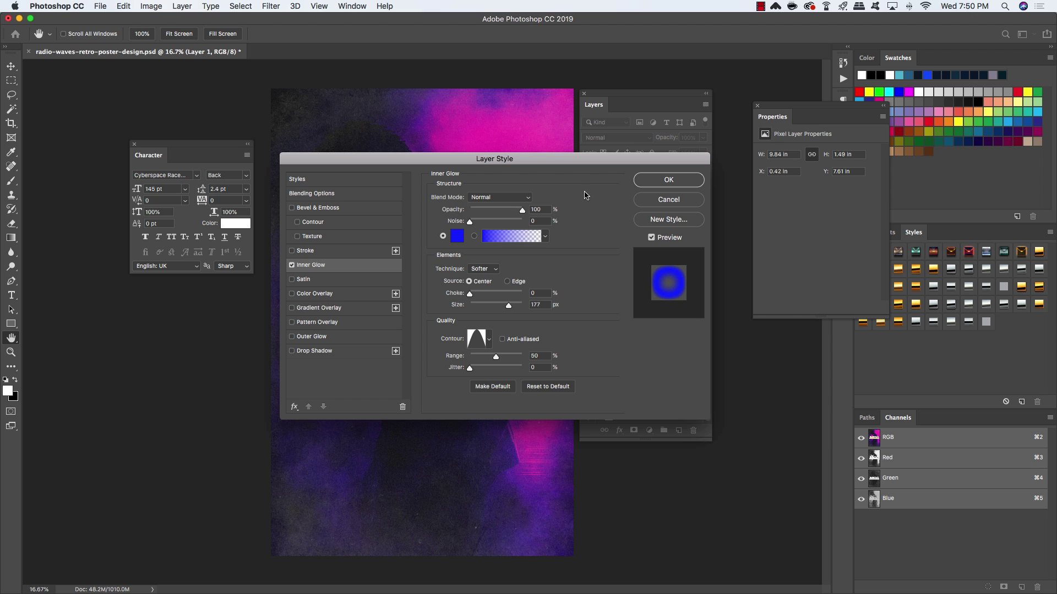
Change the Inner Glow contour to the straight diagonal linear preset, apply the layer style, and collapse the layer's effects list.
{"action": "left_click_drag", "start_coordinate": [574, 159], "coordinate": [639, 219]}
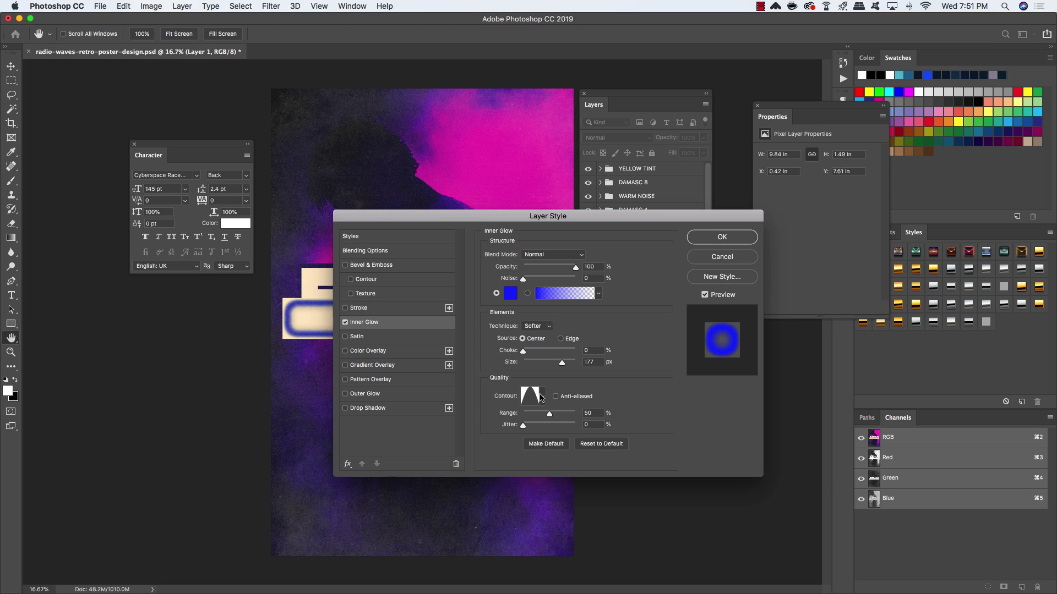
{"action": "left_click", "coordinate": [544, 399]}
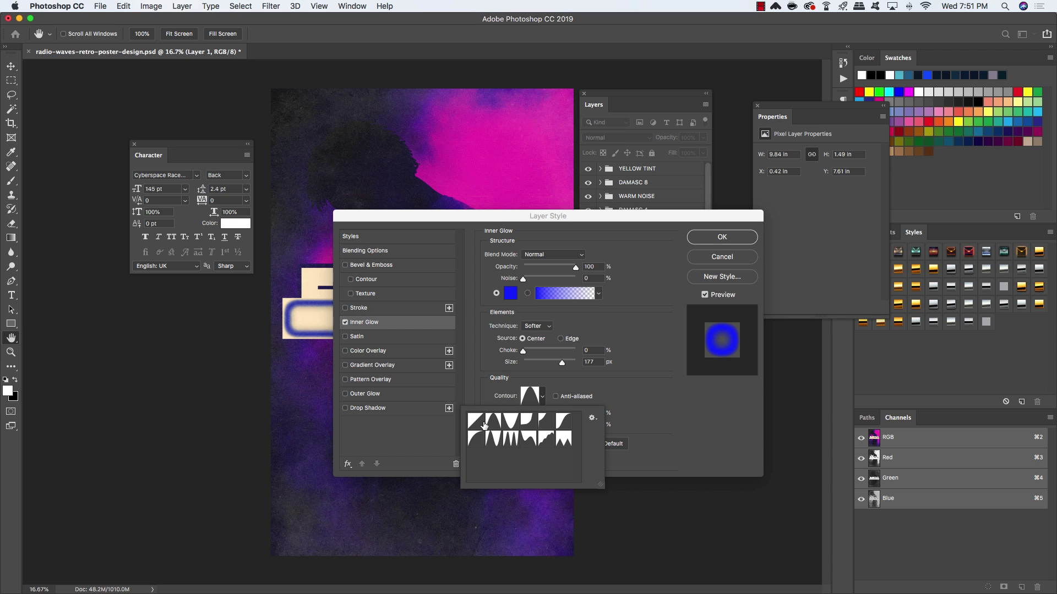
{"action": "left_click", "coordinate": [475, 423]}
{"action": "left_click", "coordinate": [663, 385]}
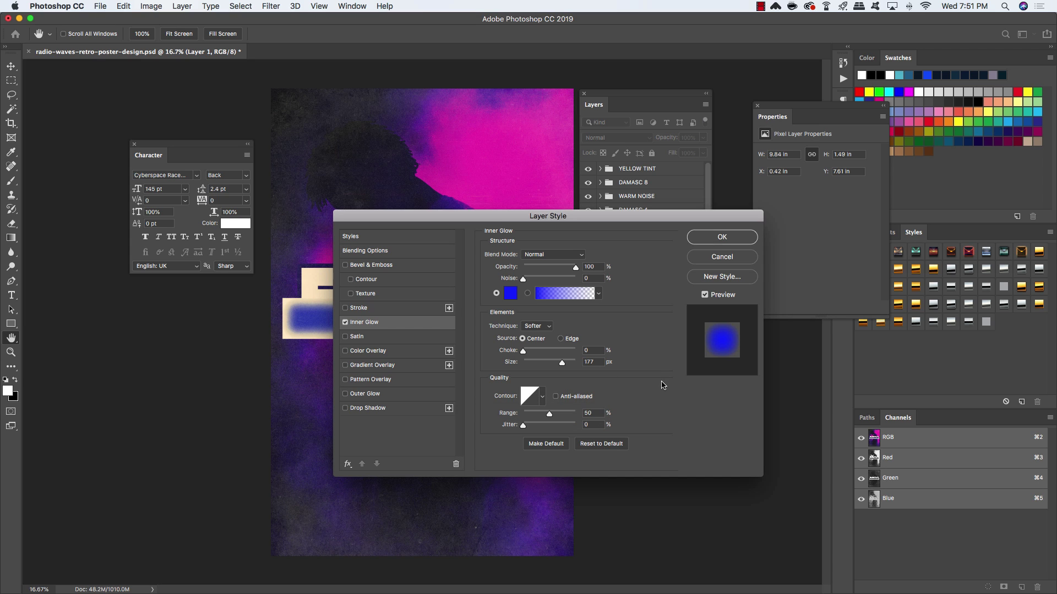
{"action": "left_click", "coordinate": [722, 237]}
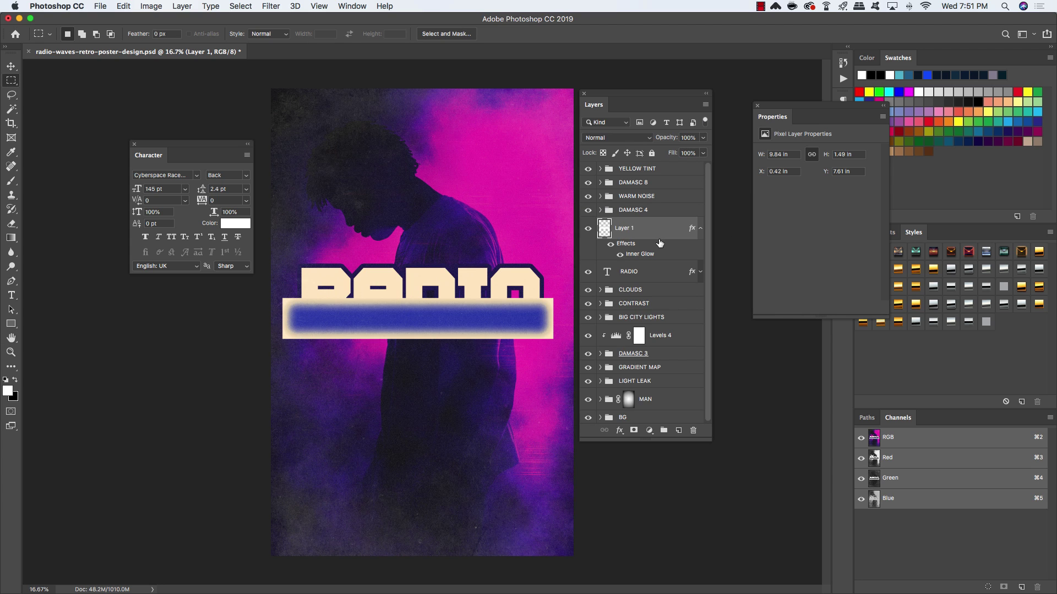
{"action": "left_click", "coordinate": [700, 229]}
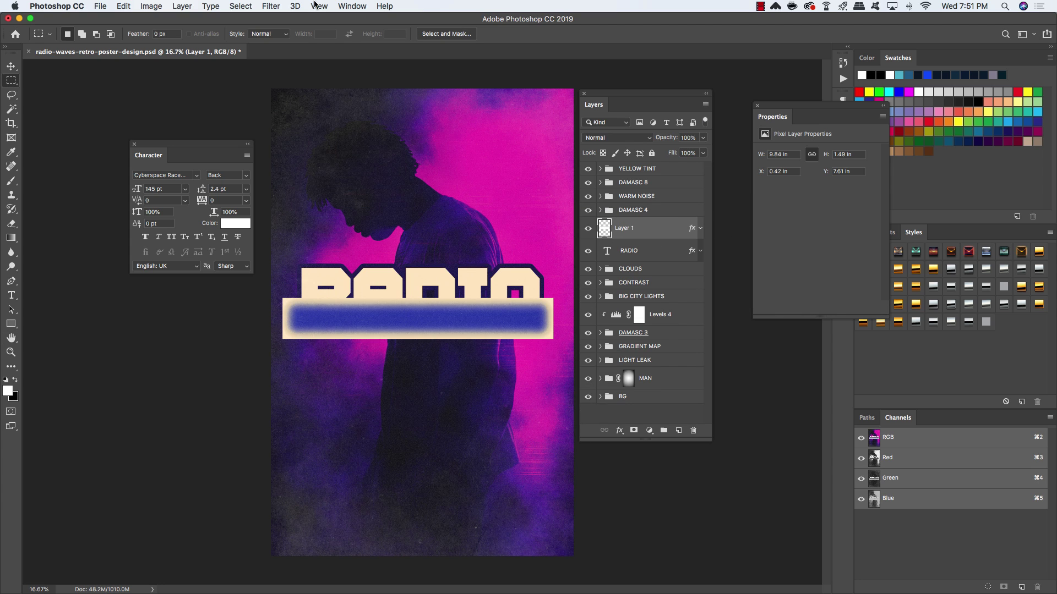
Distort the rectangle layer with a one-generator Sine Wave filter: wavelength 9–372, amplitude 1–210, scale 100% horizontal and 41% vertical, Repeat Edge Pixels.
{"action": "left_click", "coordinate": [273, 6]}
{"action": "mouse_move", "coordinate": [385, 158]}
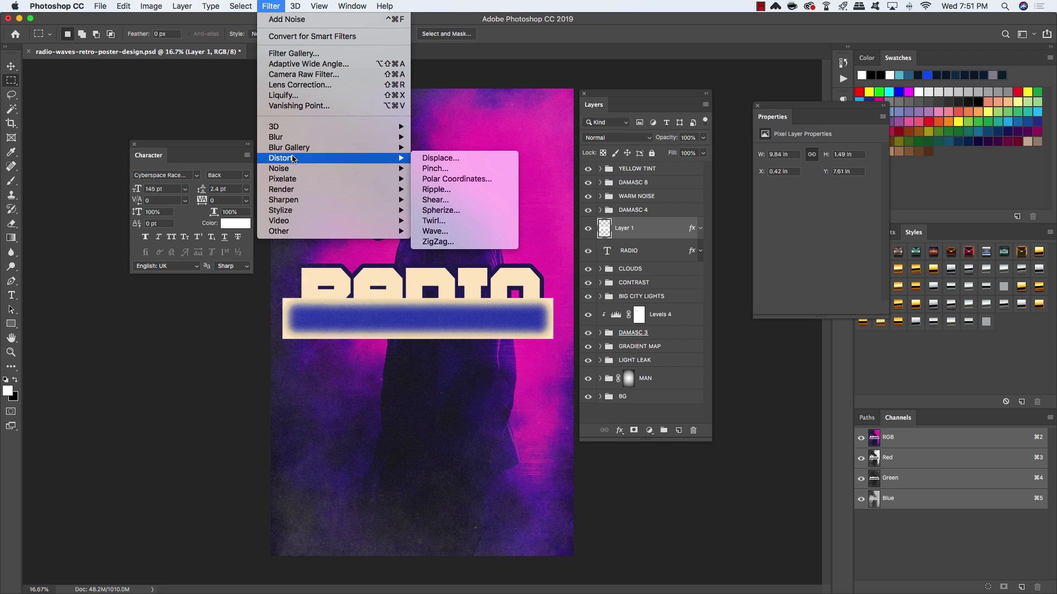
{"action": "left_click", "coordinate": [440, 231]}
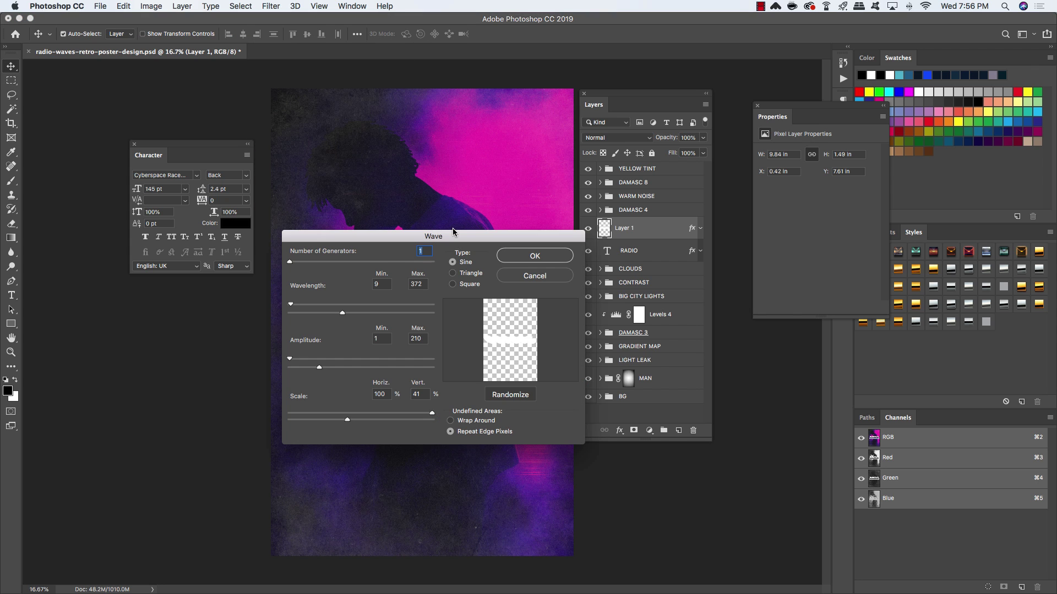
{"action": "left_click_drag", "start_coordinate": [449, 233], "coordinate": [450, 192]}
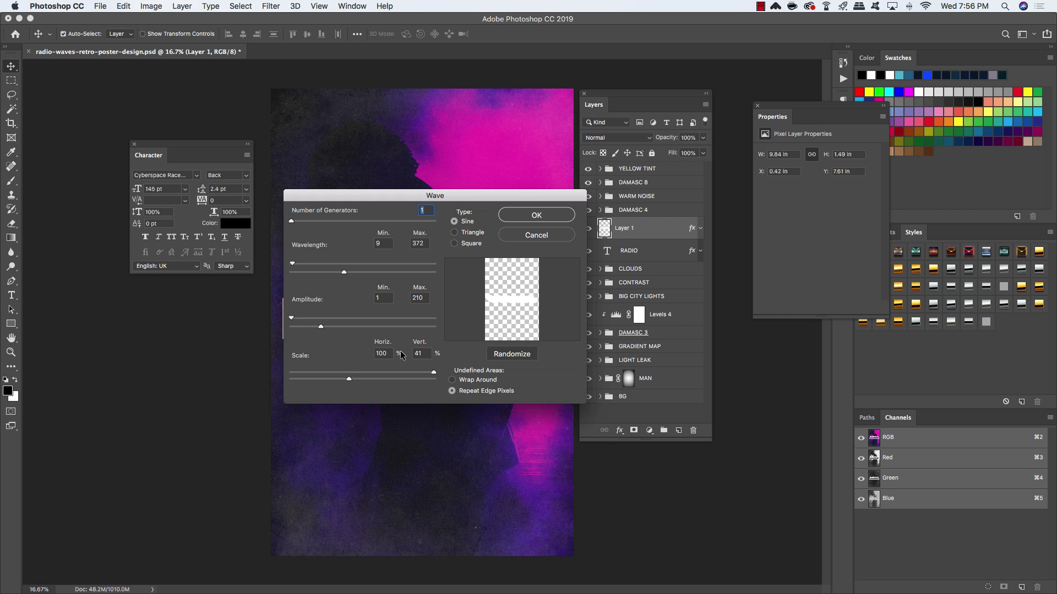
{"action": "left_click", "coordinate": [532, 216]}
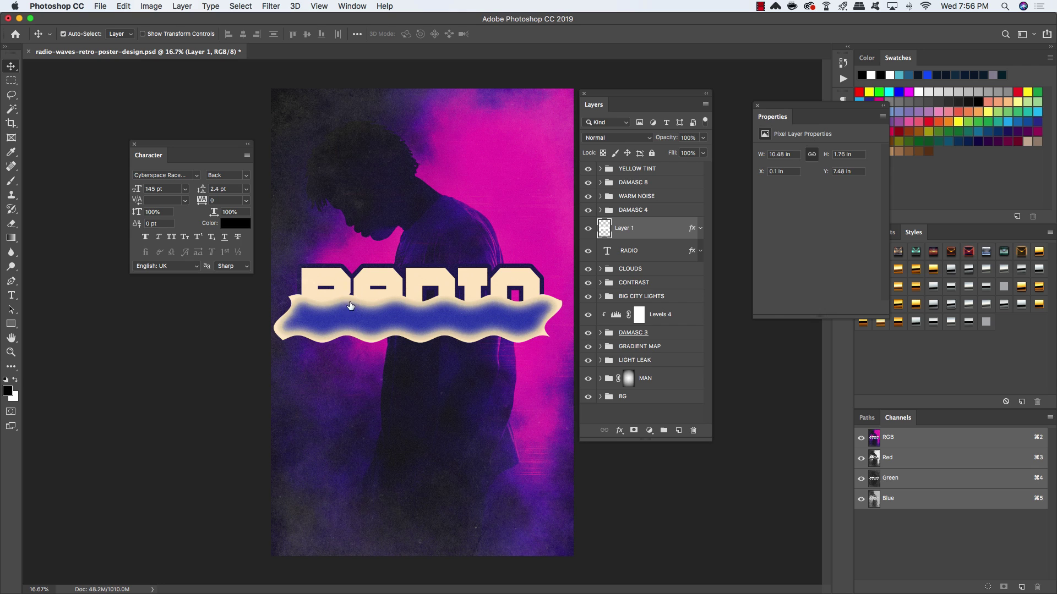
Add a layer mask to the wave-shaped layer and fade out its lower part with a vertical white-to-black gradient on the mask.
{"action": "left_click", "coordinate": [633, 430]}
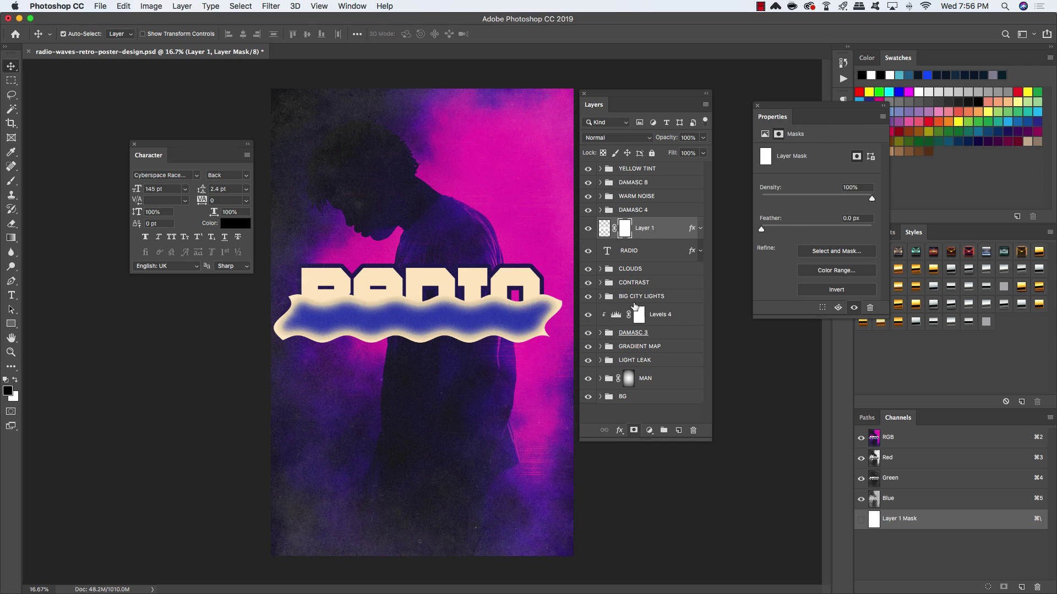
{"action": "key", "text": "g"}
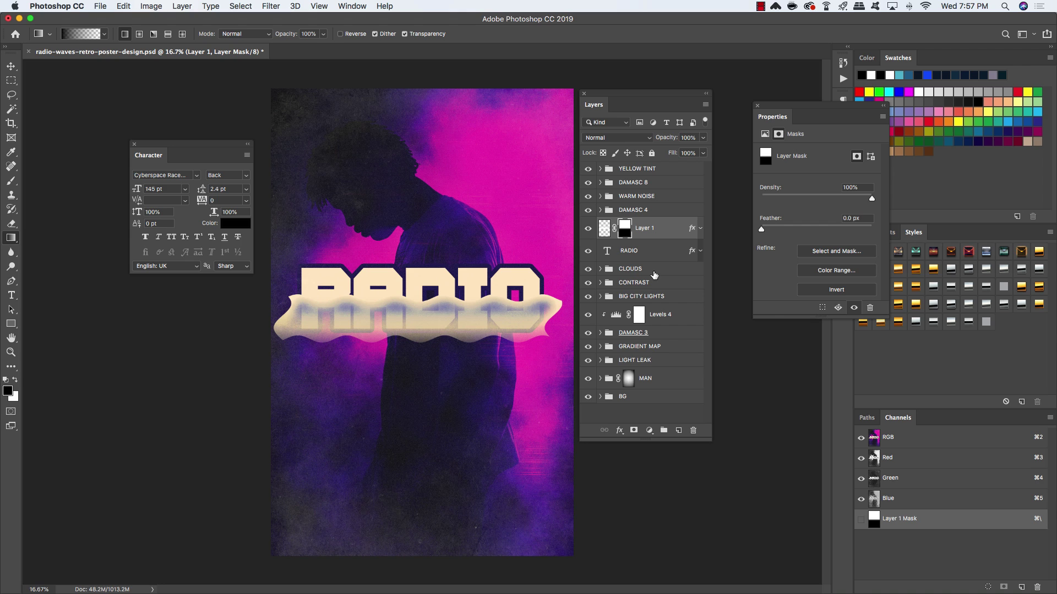
Put the wave layer in a collapsed group named WAVE and mask the group to the outline of the RADIO lettering.
{"action": "key", "text": "super+g"}
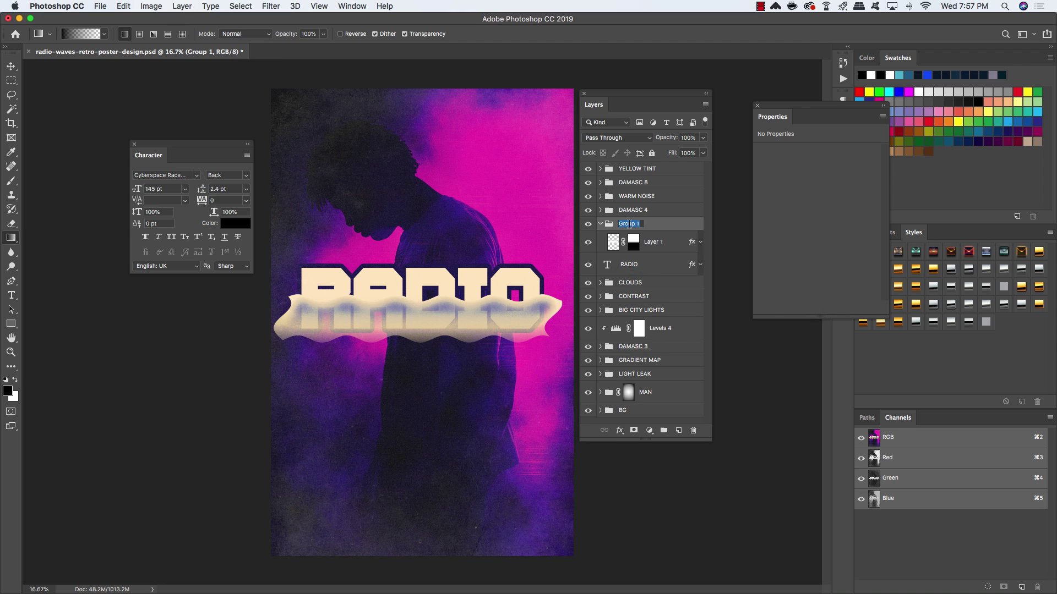
{"action": "key", "text": "Return"}
{"action": "left_click", "coordinate": [600, 224]}
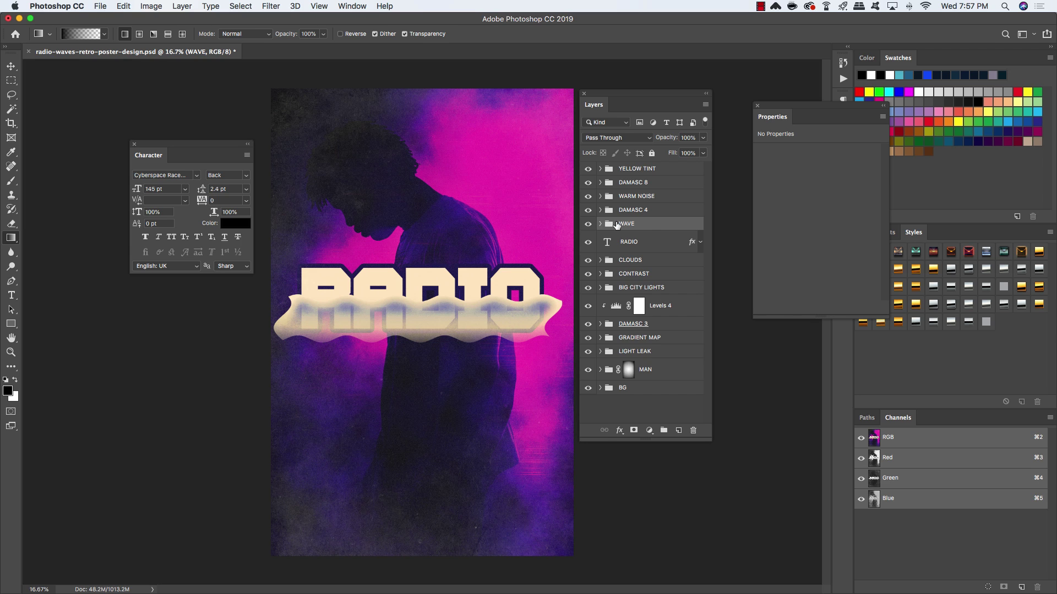
{"action": "left_click", "coordinate": [608, 246], "text": "super"}
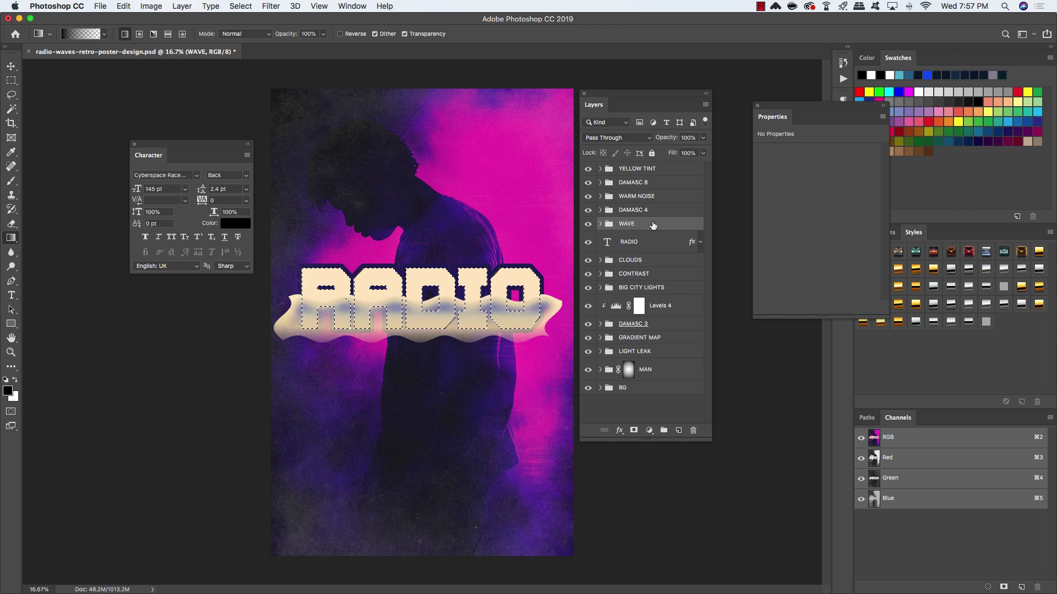
{"action": "left_click", "coordinate": [633, 432]}
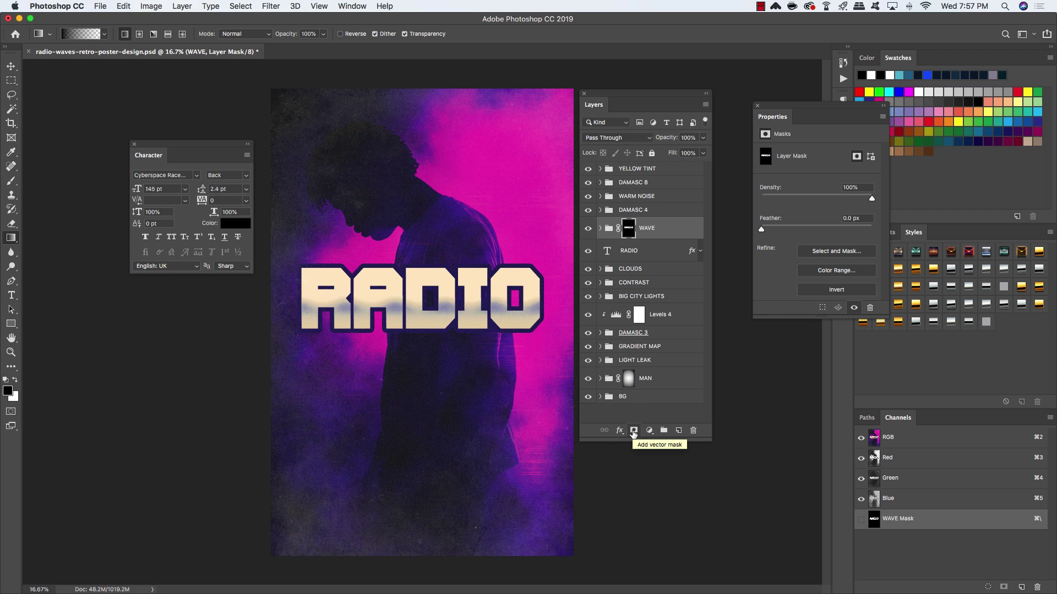
Add a linear Gradient Overlay to the WAVE group with 65% opacity and an angle of -136°.
{"action": "double_click", "coordinate": [692, 229]}
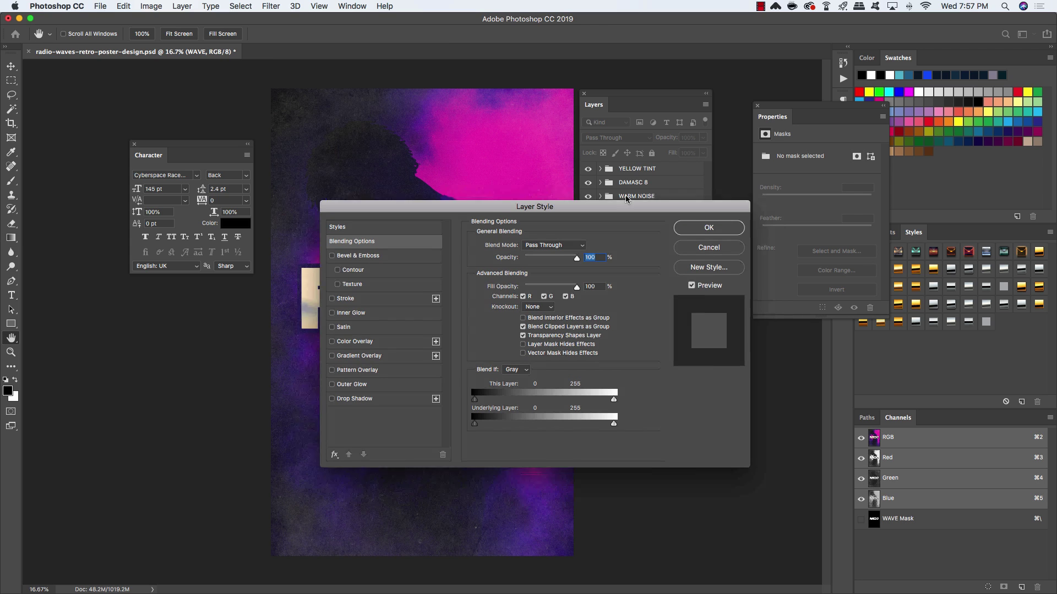
{"action": "left_click_drag", "start_coordinate": [652, 217], "coordinate": [607, 182]}
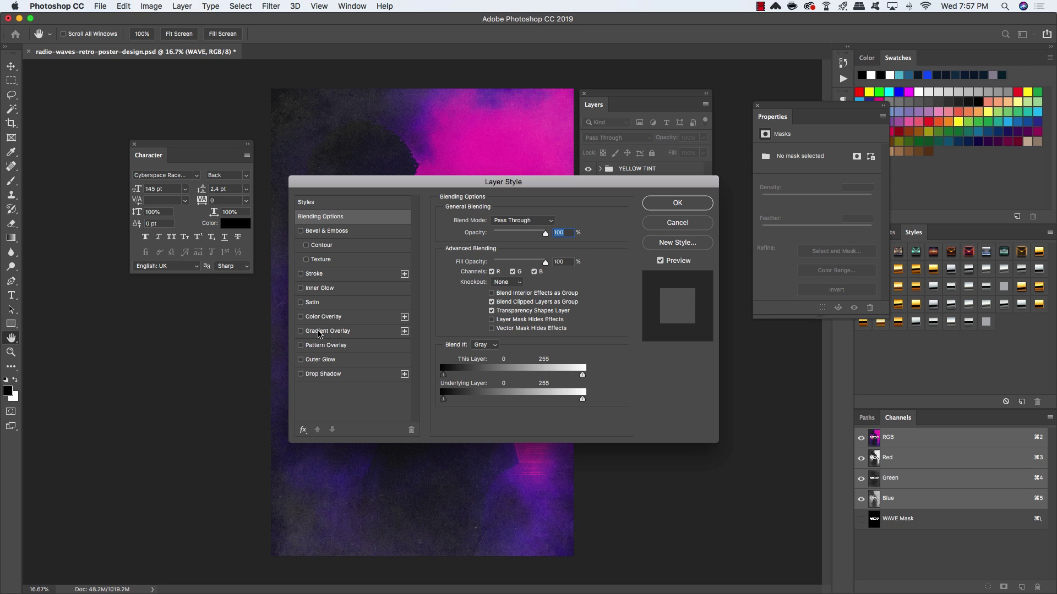
{"action": "left_click", "coordinate": [320, 332]}
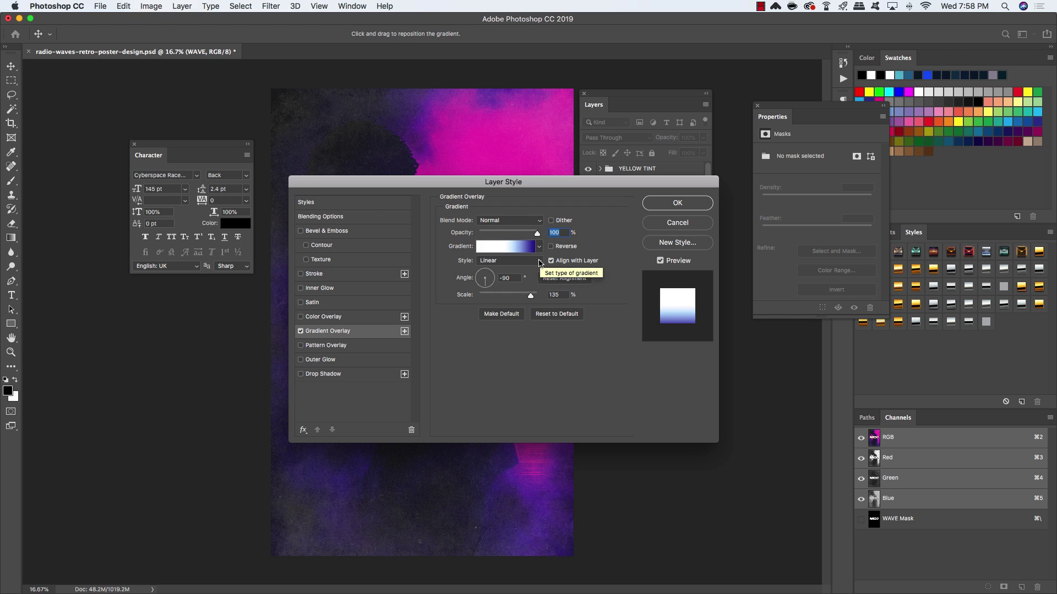
{"action": "left_click_drag", "start_coordinate": [536, 234], "coordinate": [517, 234]}
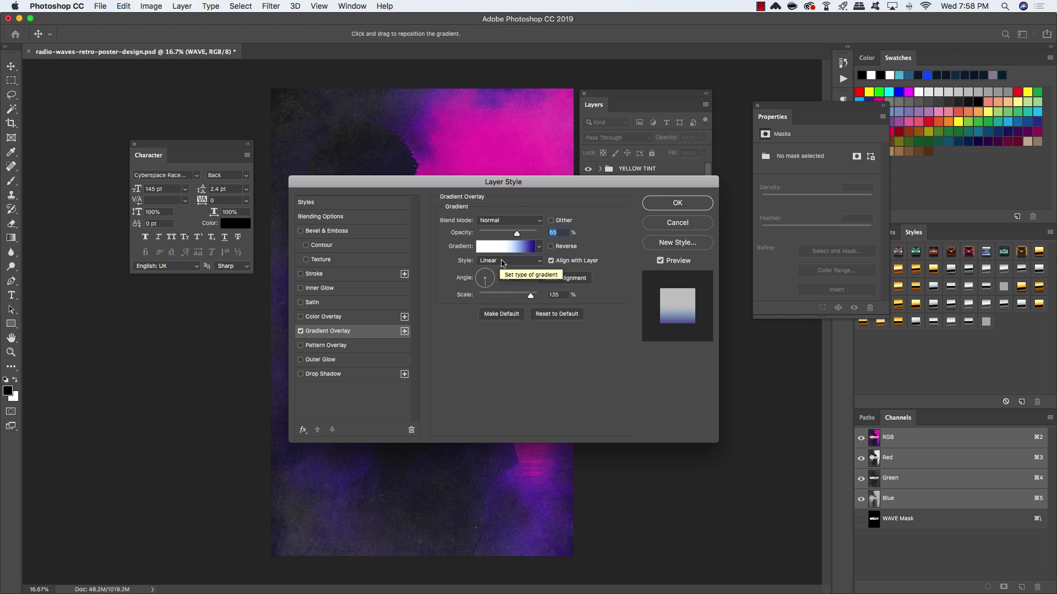
{"action": "left_click", "coordinate": [517, 278]}
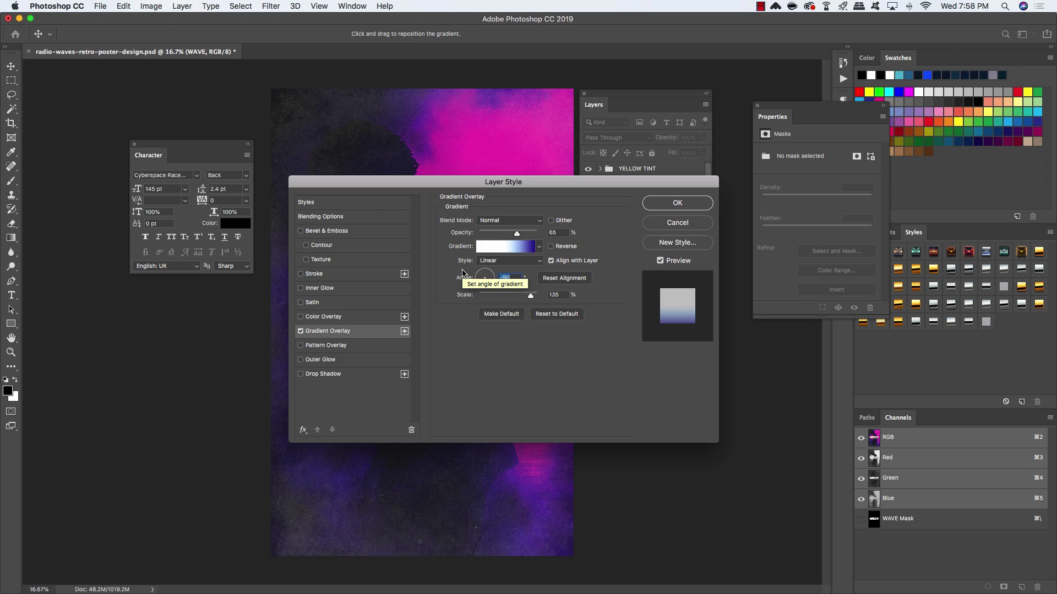
{"action": "type", "text": "-13"}
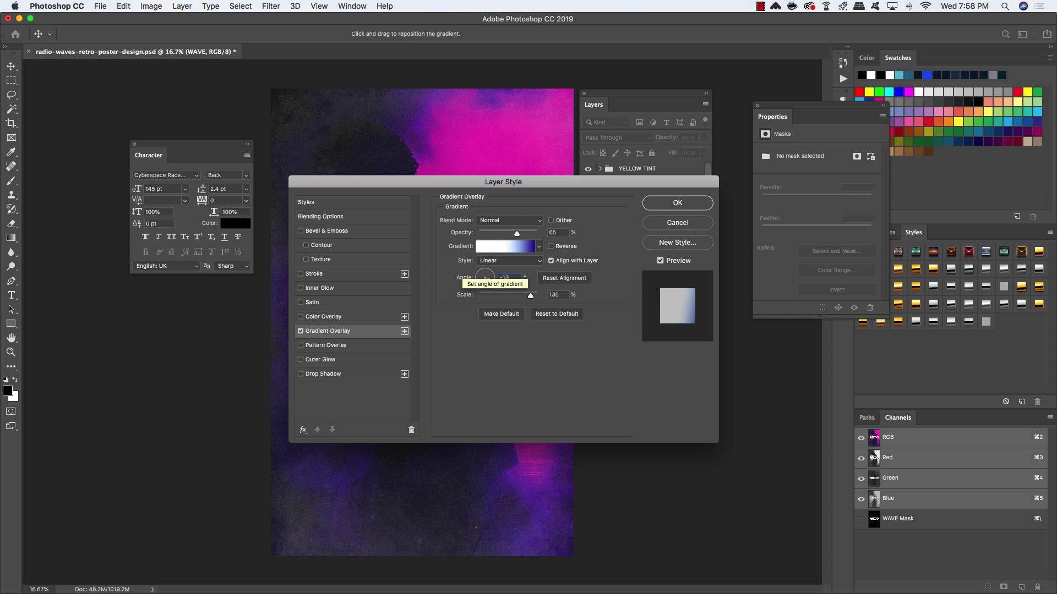
{"action": "type", "text": "6"}
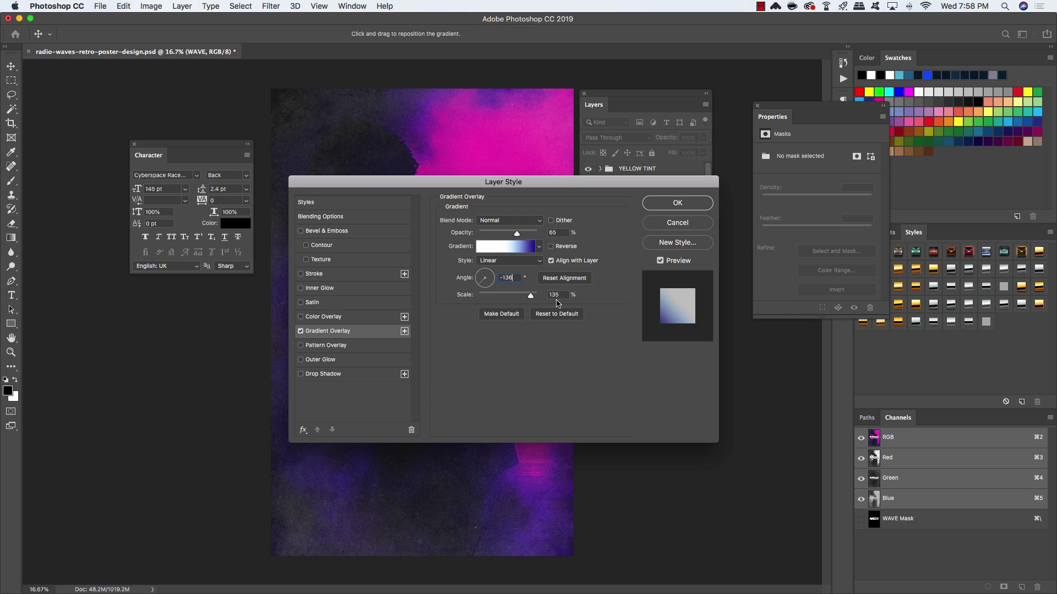
Move the overlay gradient's white color stop to location 0% and recolor it black (#000000).
{"action": "left_click", "coordinate": [507, 250]}
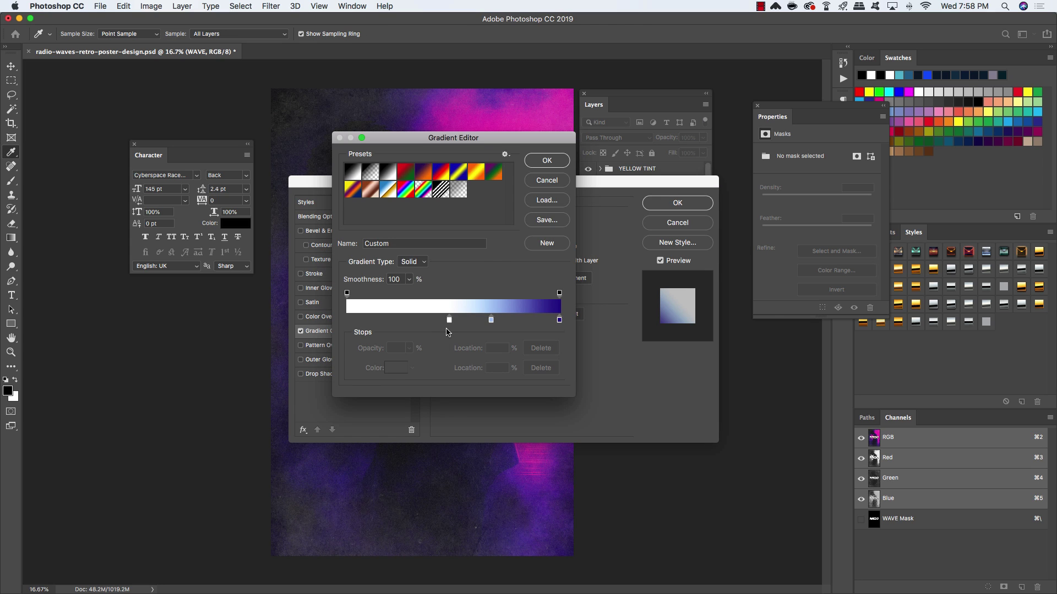
{"action": "left_click_drag", "start_coordinate": [447, 322], "coordinate": [340, 326]}
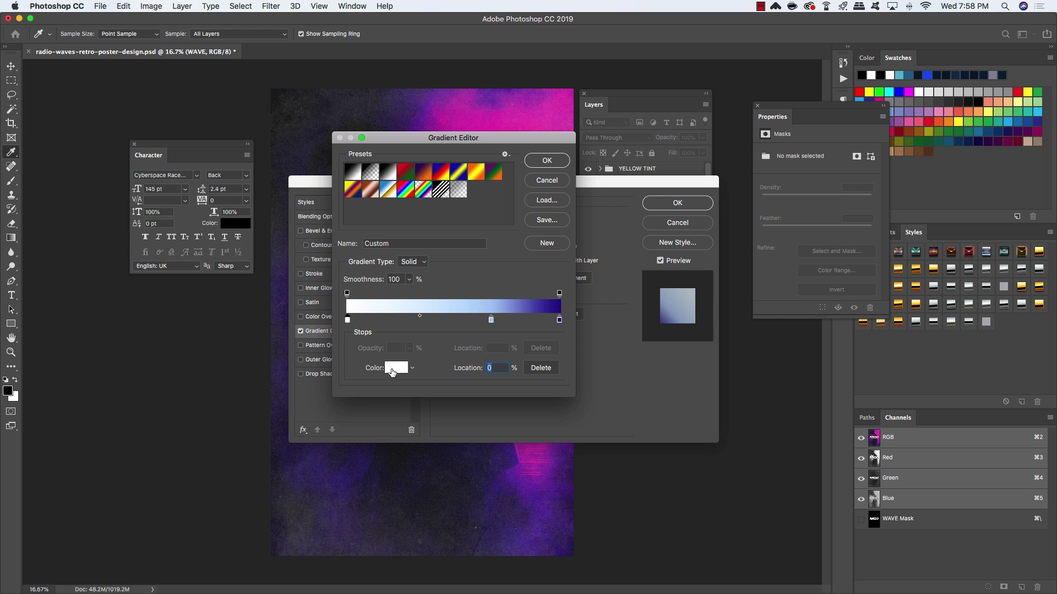
{"action": "left_click", "coordinate": [394, 370]}
{"action": "left_click_drag", "start_coordinate": [354, 334], "coordinate": [302, 365]}
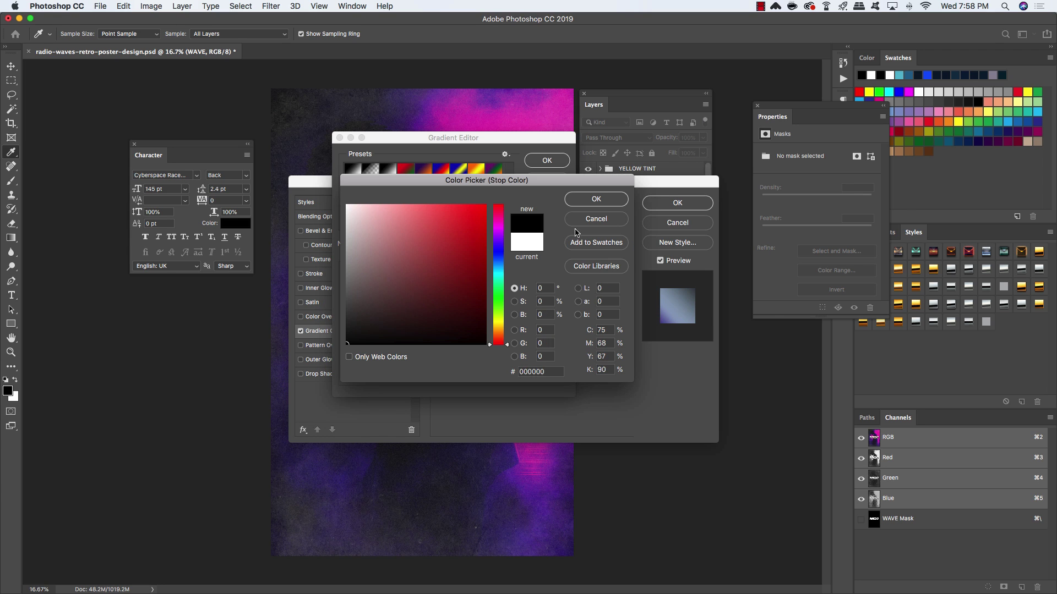
{"action": "left_click", "coordinate": [593, 199]}
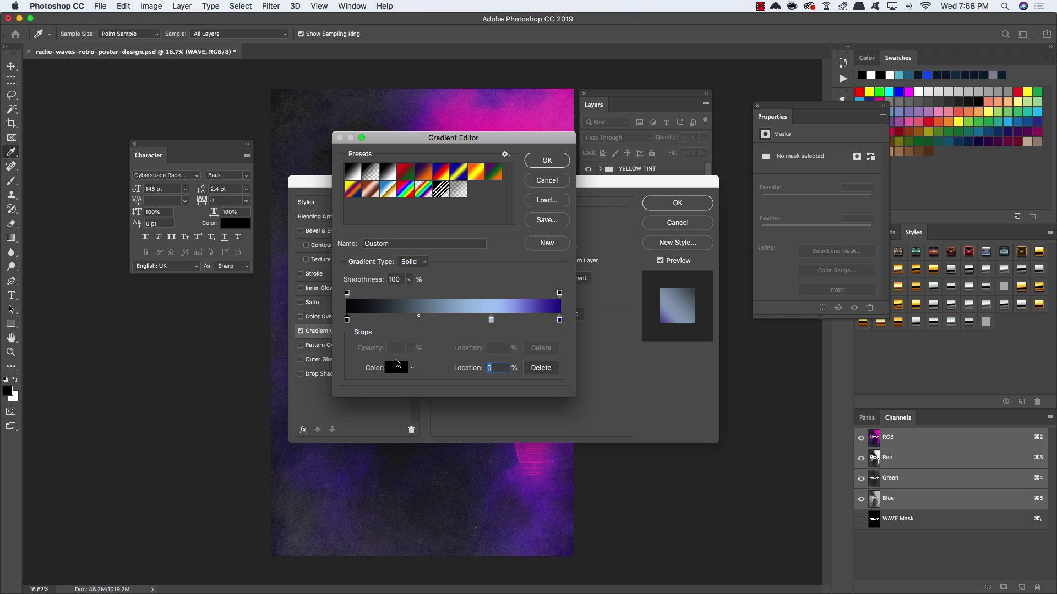
Add a black color stop at location 33% and recolor the light blue stop at 68% to white (#ffffff).
{"action": "left_click", "coordinate": [406, 321]}
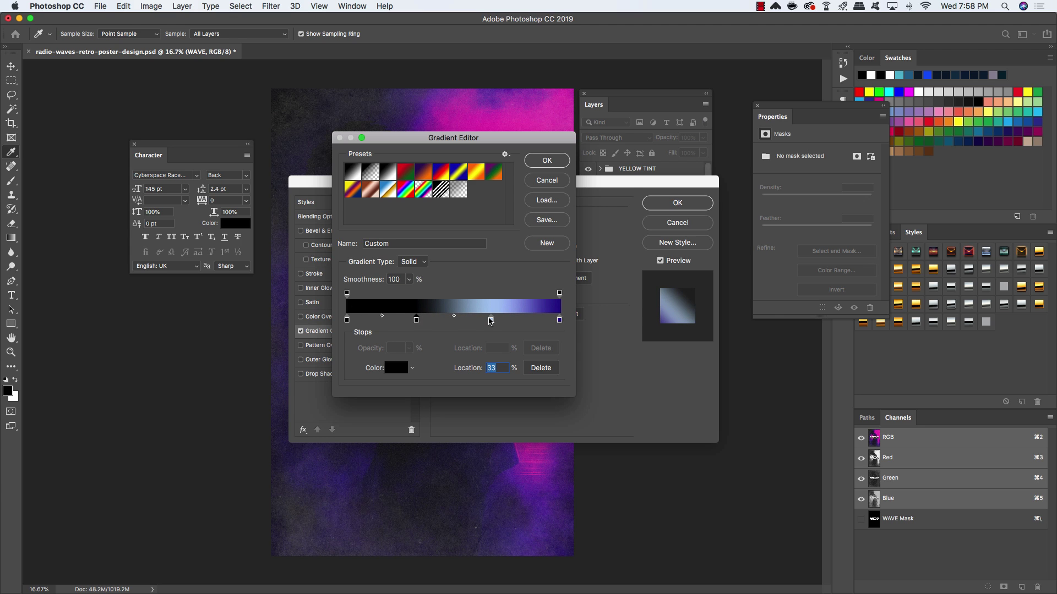
{"action": "double_click", "coordinate": [491, 320]}
{"action": "left_click_drag", "start_coordinate": [422, 304], "coordinate": [332, 189]}
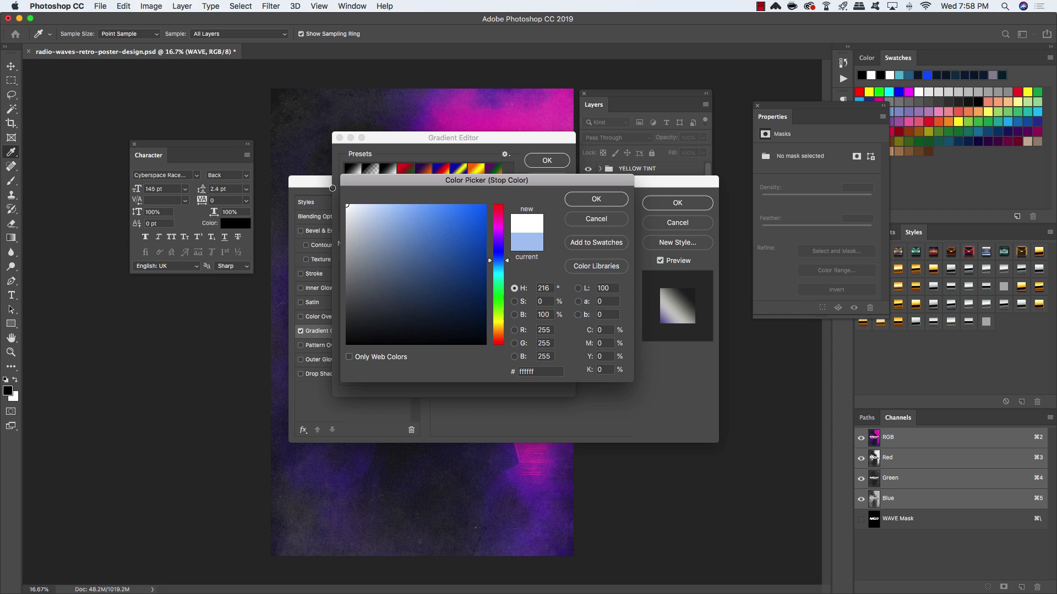
{"action": "left_click", "coordinate": [589, 200]}
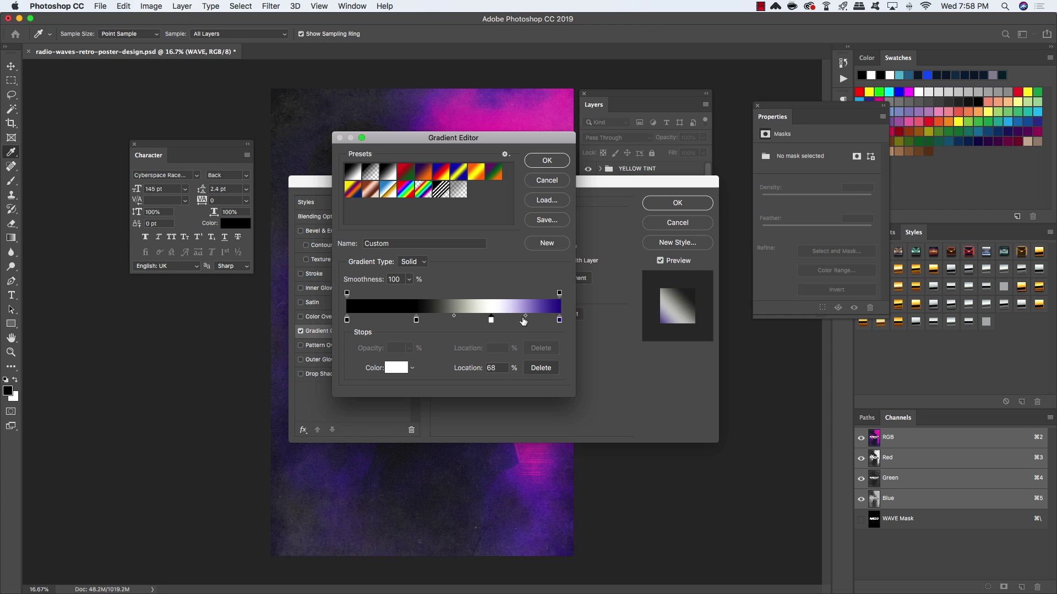
Recolor the gradient's end stop to black (#000000), apply the gradient and layer style, and collapse the WAVE group's effects list.
{"action": "double_click", "coordinate": [559, 320]}
{"action": "left_click_drag", "start_coordinate": [468, 334], "coordinate": [553, 394]}
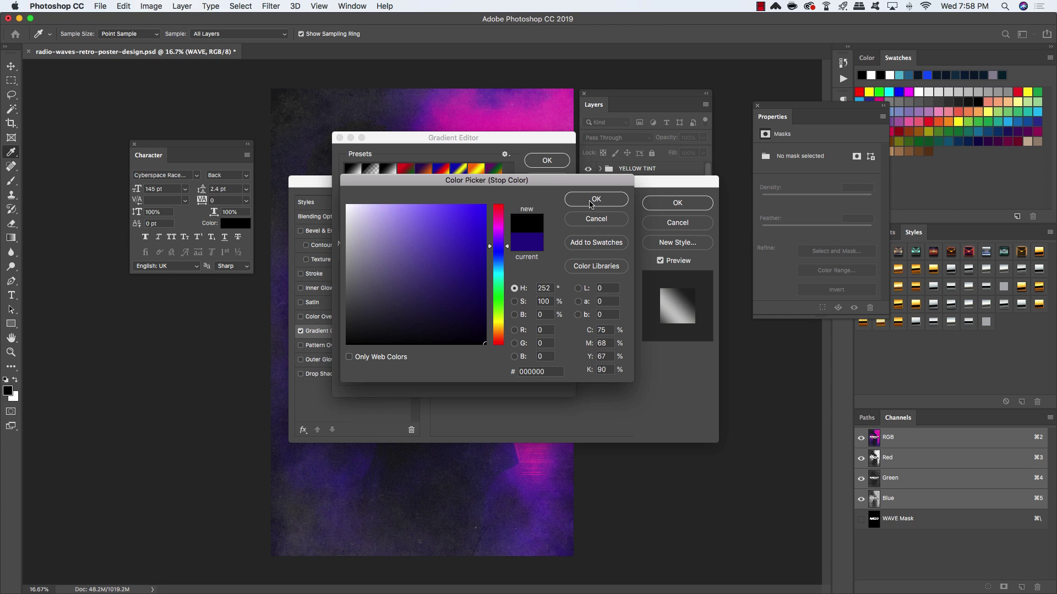
{"action": "left_click", "coordinate": [594, 199]}
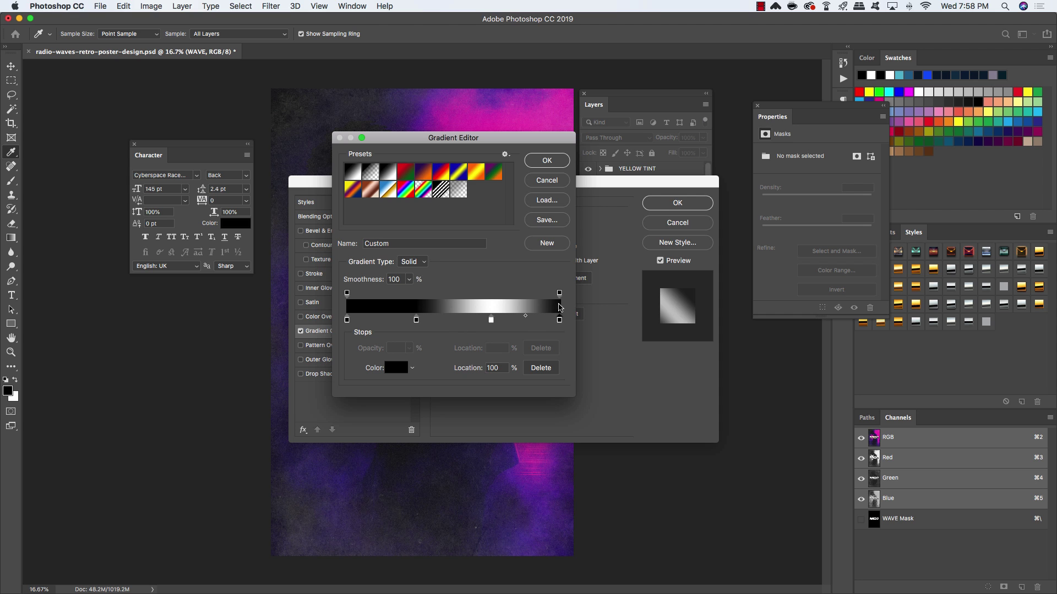
{"action": "left_click", "coordinate": [546, 161]}
{"action": "left_click_drag", "start_coordinate": [557, 188], "coordinate": [492, 244]}
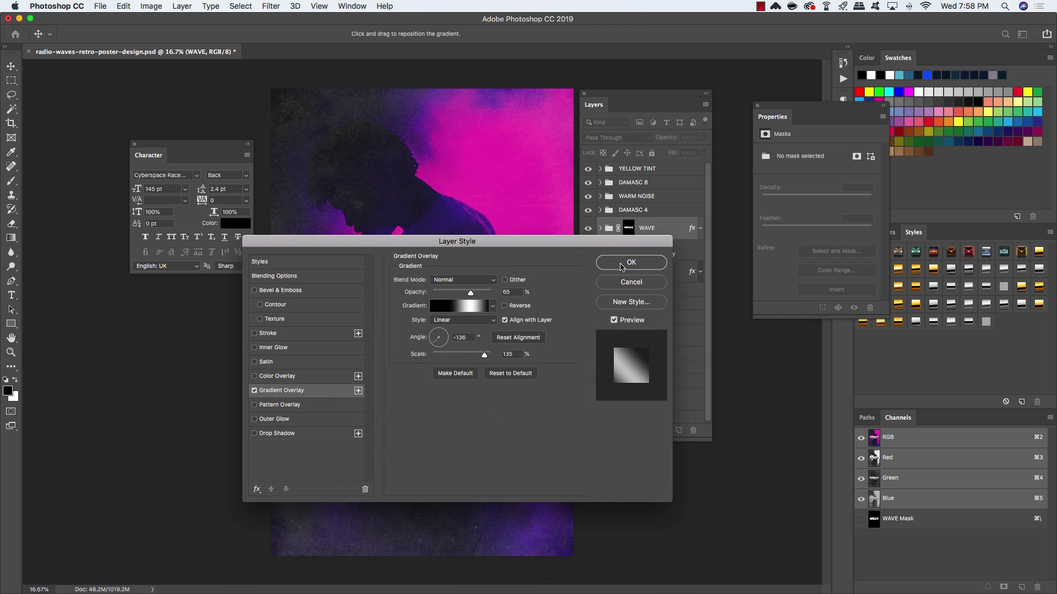
{"action": "left_click", "coordinate": [620, 265]}
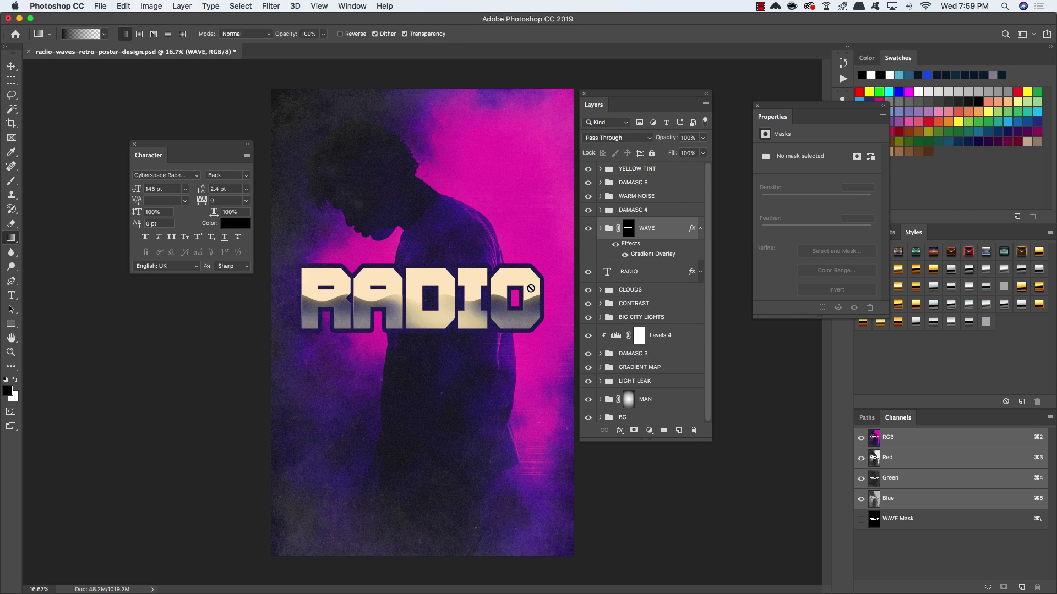
{"action": "left_click", "coordinate": [701, 228]}
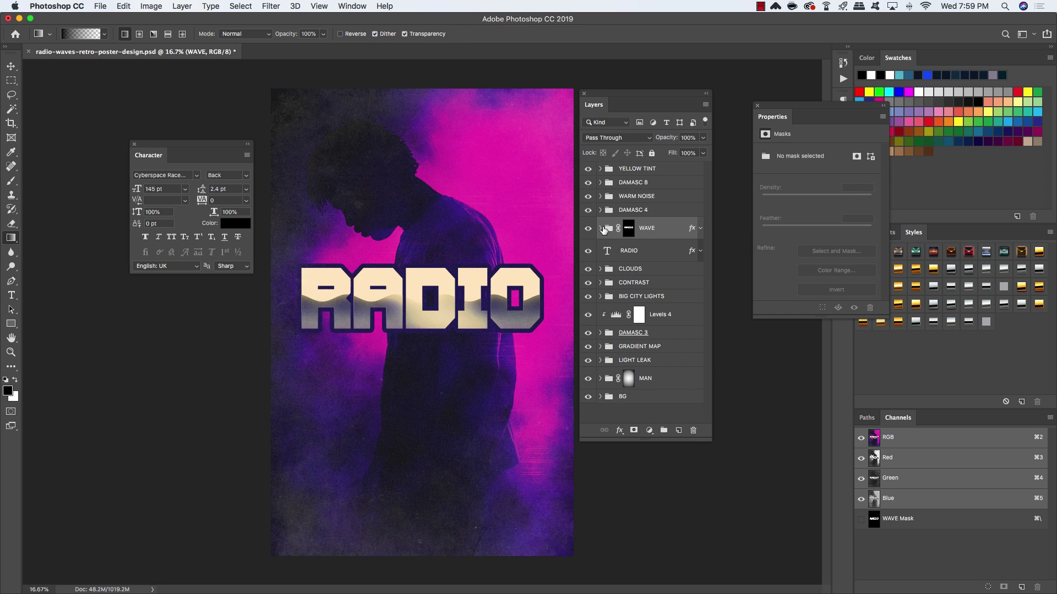
Delete the layer mask from the WAVE group.
{"action": "key", "text": "v"}
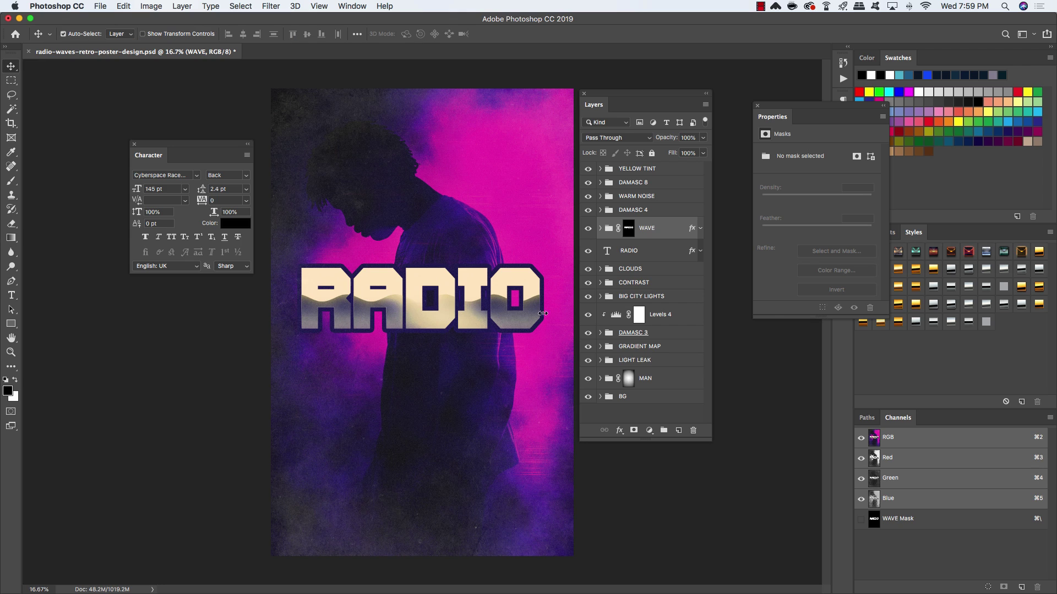
{"action": "left_click", "coordinate": [617, 229]}
{"action": "left_click", "coordinate": [628, 232]}
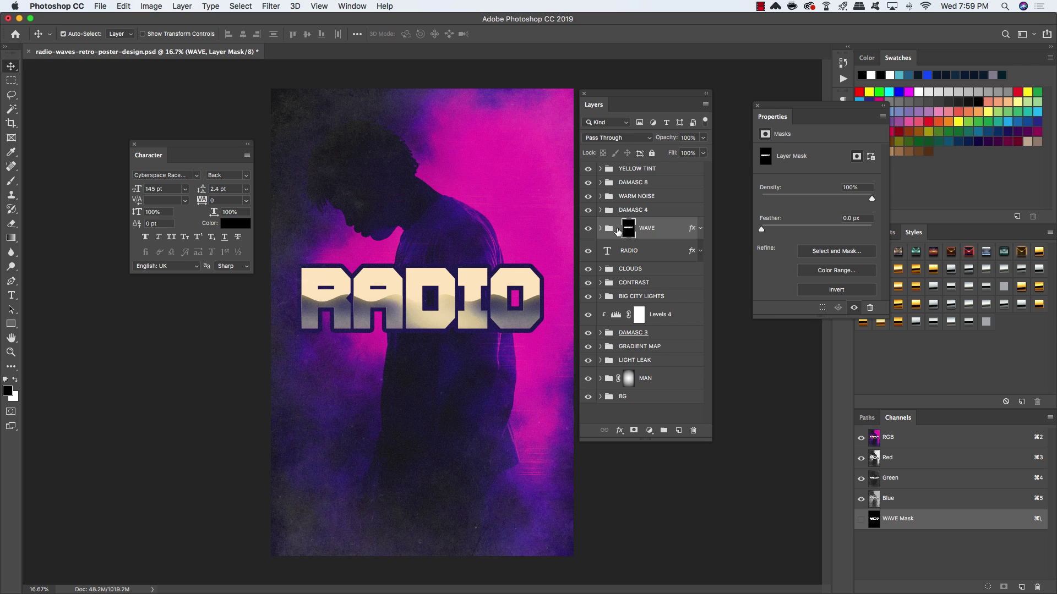
{"action": "left_click", "coordinate": [618, 229]}
{"action": "right_click", "coordinate": [628, 229]}
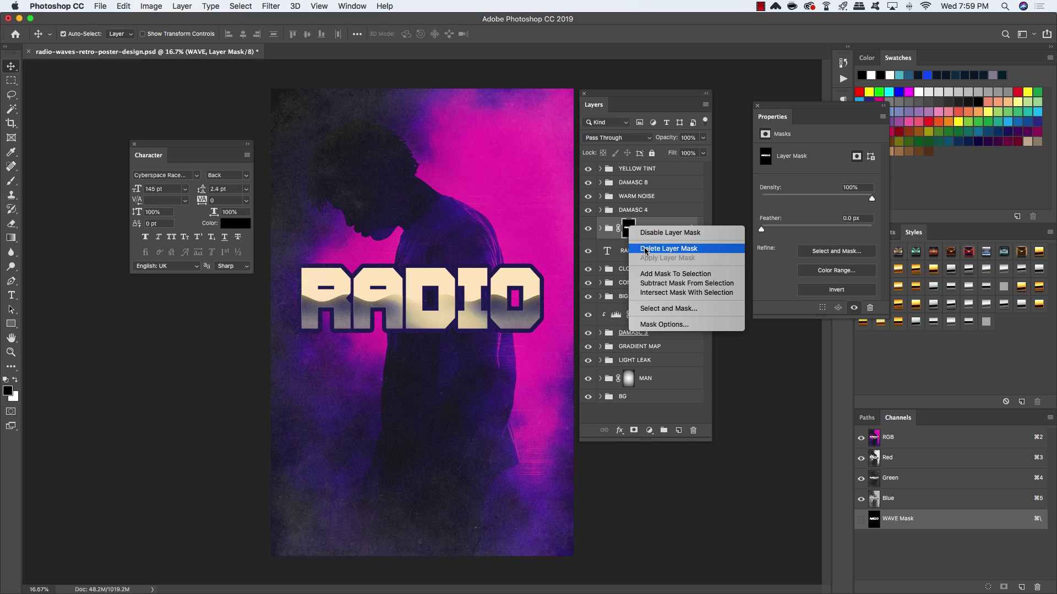
{"action": "left_click", "coordinate": [645, 249]}
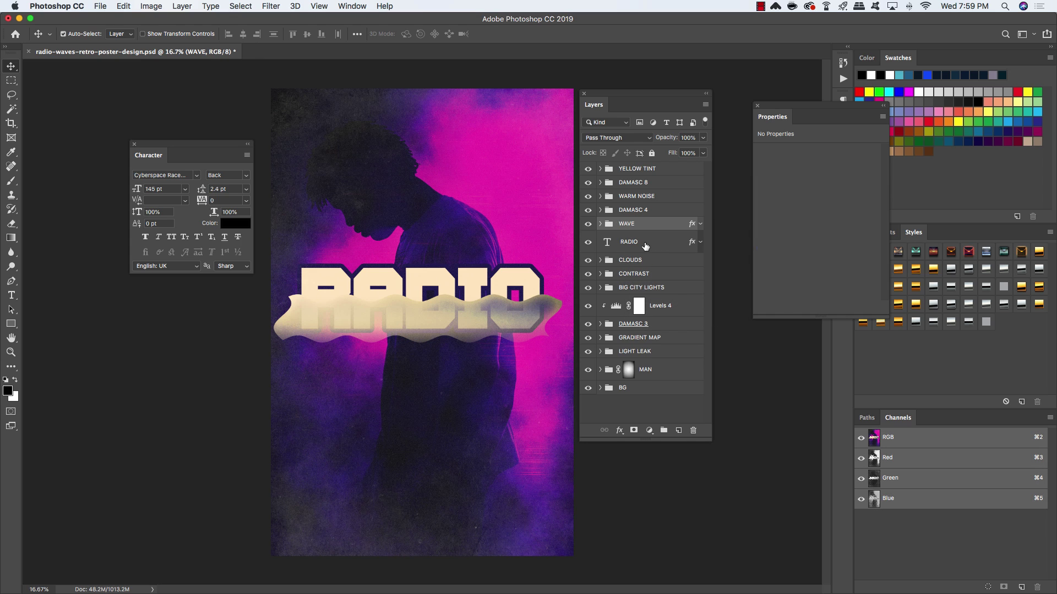
Stretch the RADIO text slightly taller downward, to a font size of about 179 pt.
{"action": "left_click", "coordinate": [646, 246]}
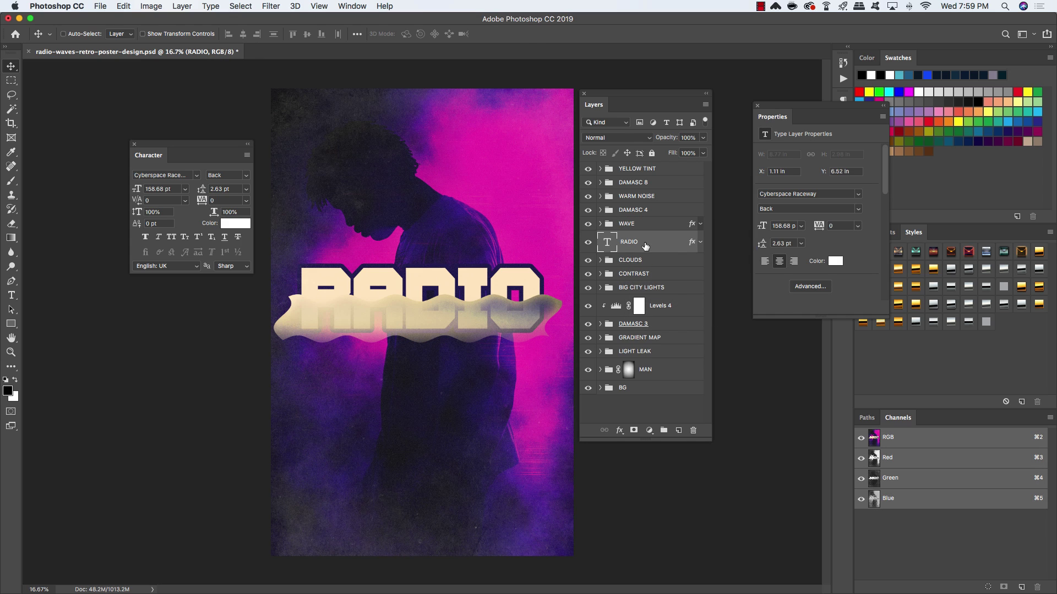
{"action": "key", "text": "super+t"}
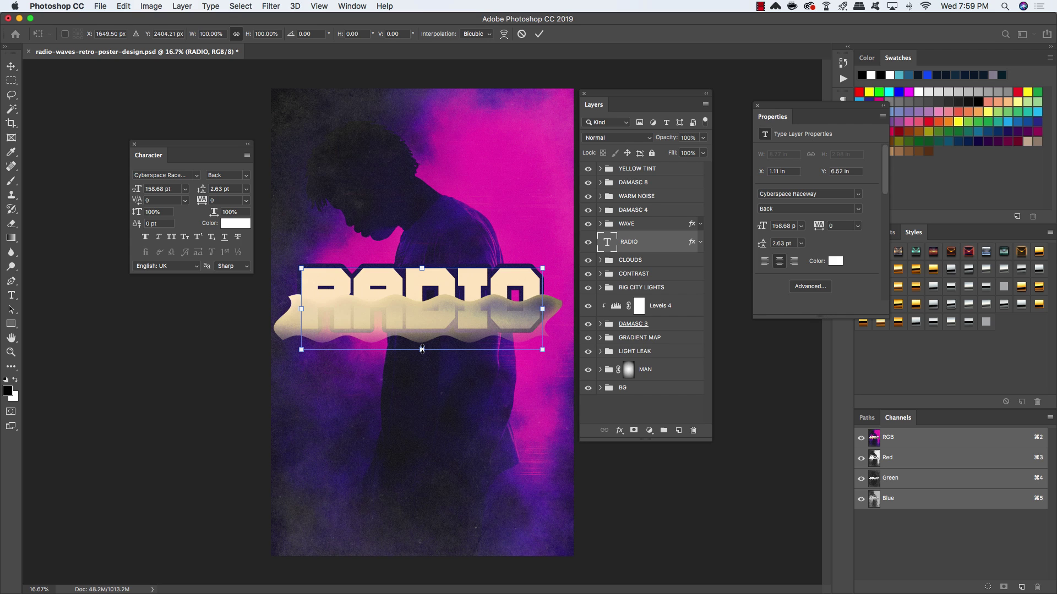
{"action": "left_click_drag", "start_coordinate": [422, 350], "coordinate": [422, 360]}
{"action": "key", "text": "Return"}
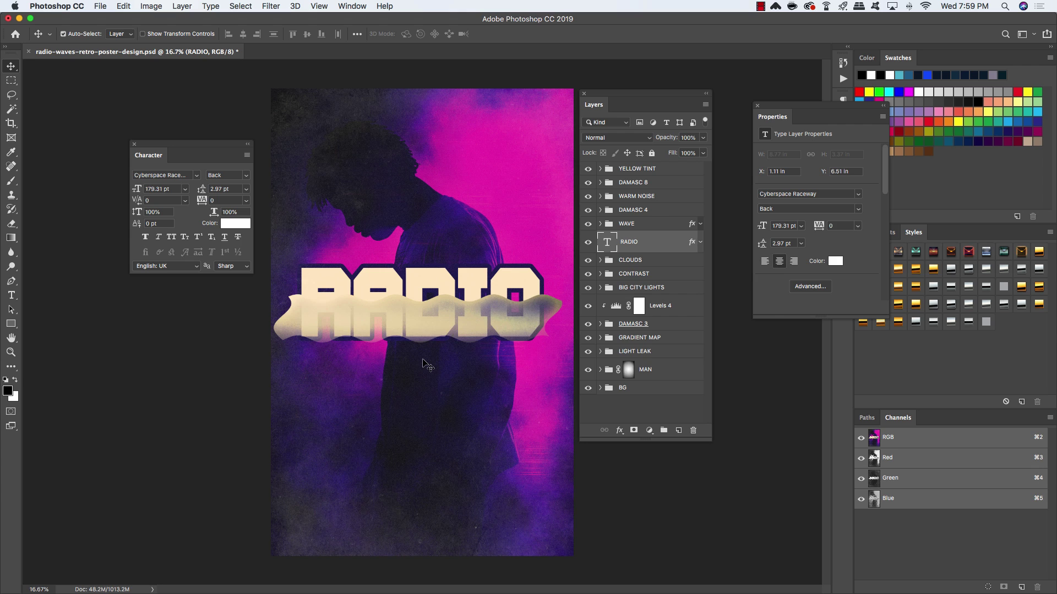
Mask the WAVE group to the shape of the enlarged RADIO lettering.
{"action": "left_click", "coordinate": [649, 226]}
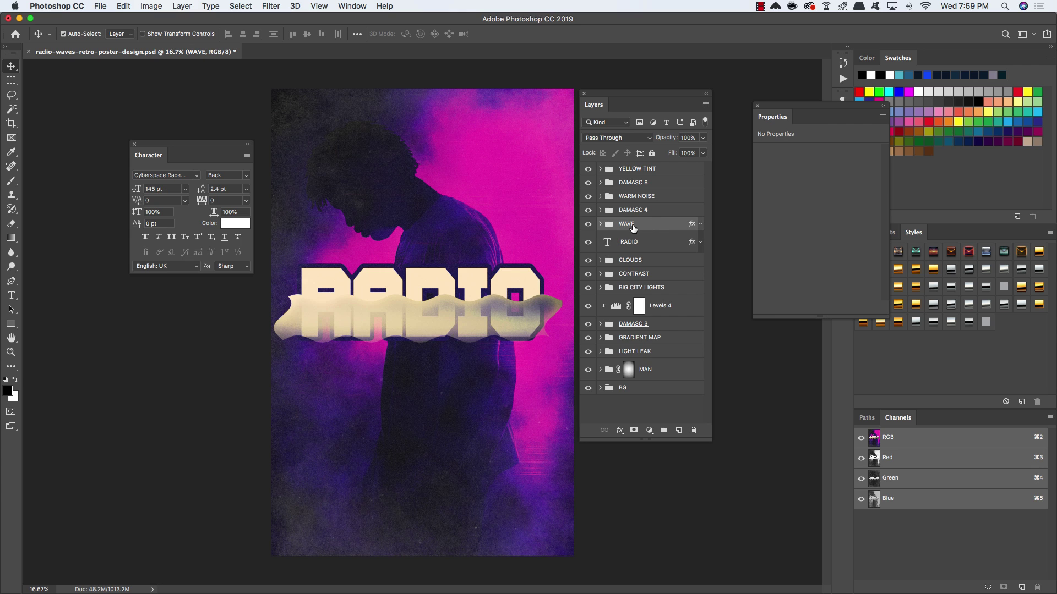
{"action": "key", "text": "shift+Down"}
{"action": "key", "text": "shift+Down"}
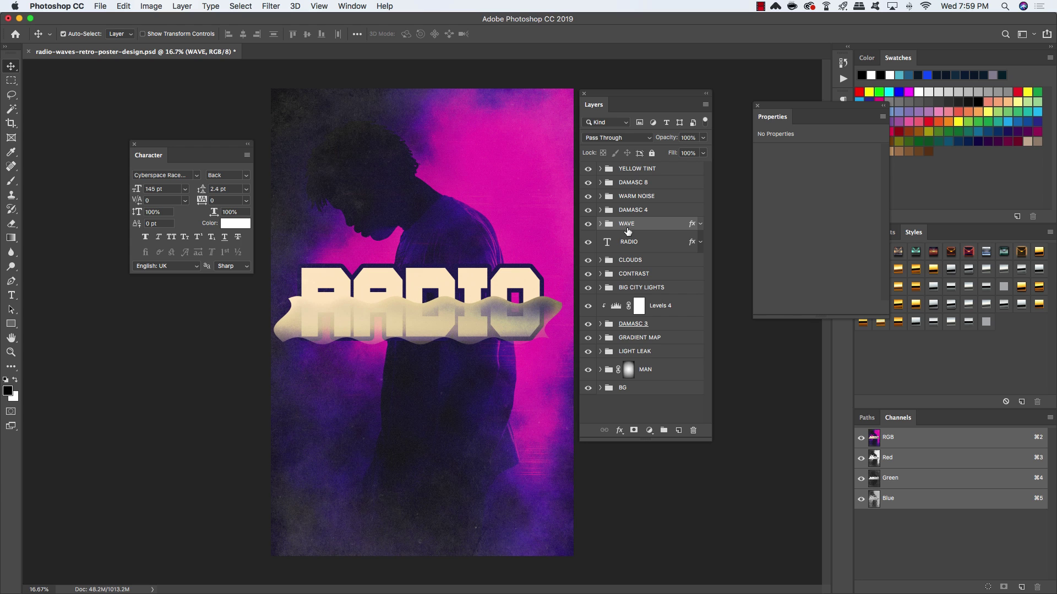
{"action": "left_click", "coordinate": [607, 244], "text": "super"}
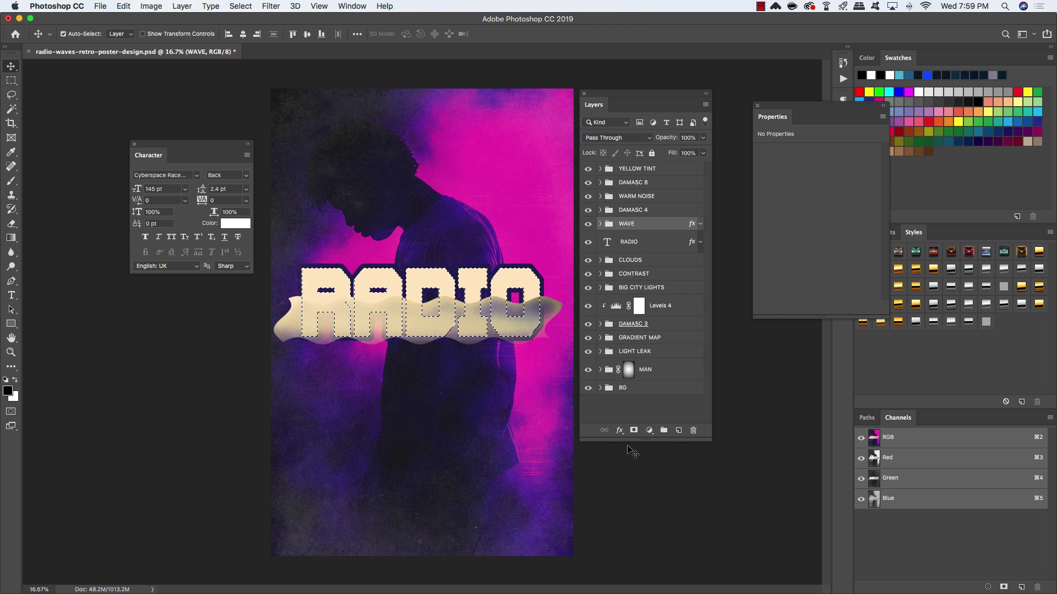
{"action": "left_click", "coordinate": [634, 431]}
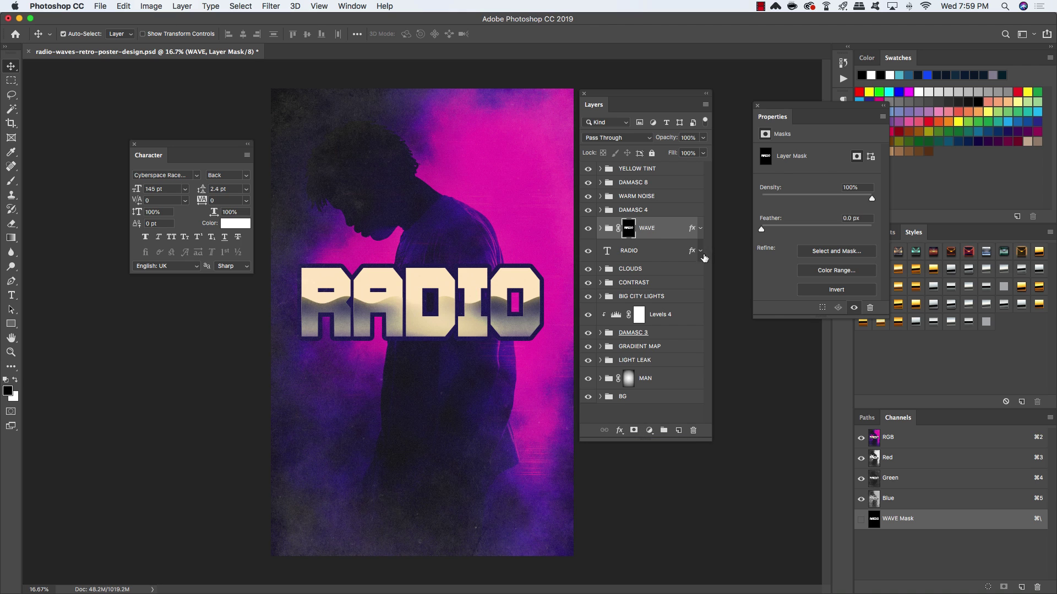
Duplicate the RADIO text layer and place the copy directly above the WAVE group.
{"action": "left_click", "coordinate": [659, 253]}
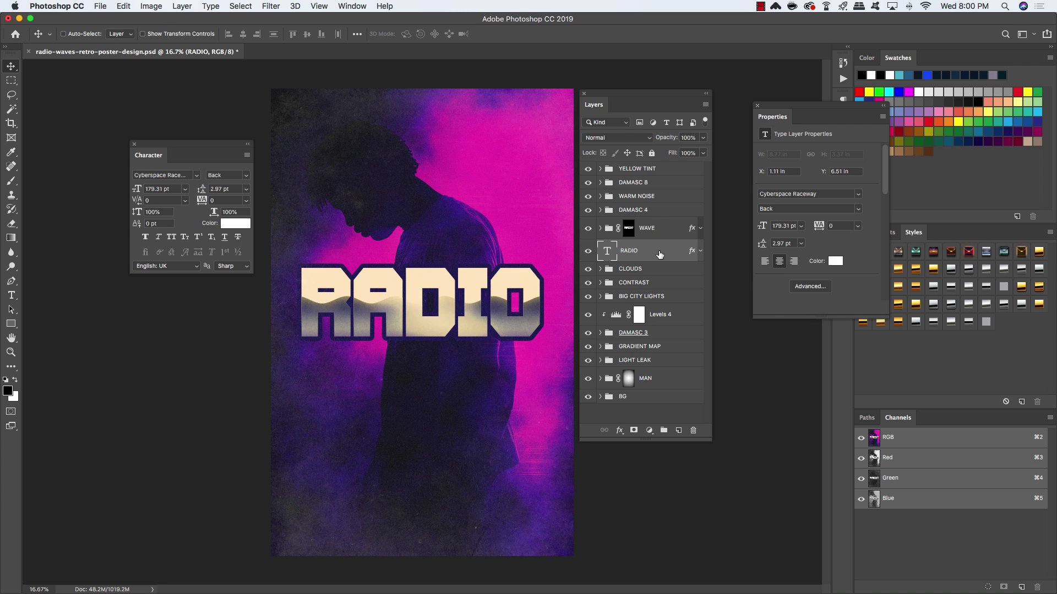
{"action": "key", "text": "super+j"}
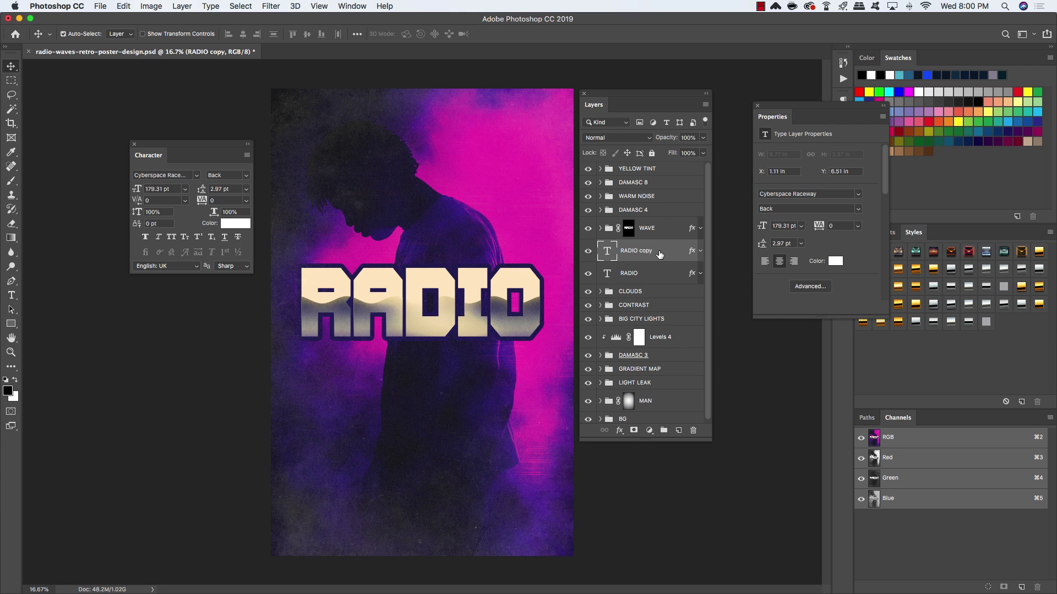
{"action": "key", "text": "super+bracketright"}
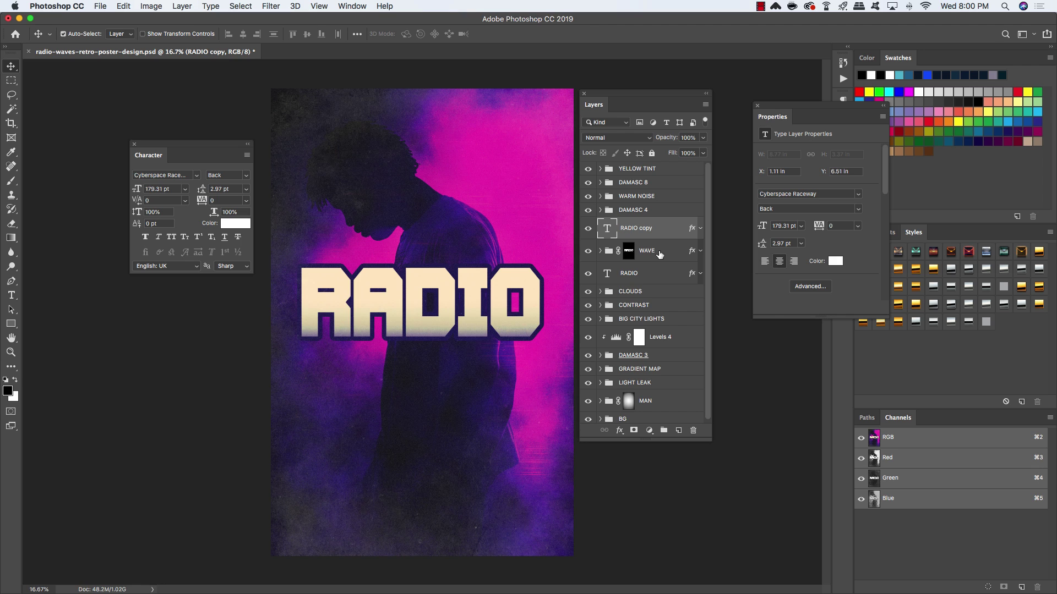
Clear the layer style from the RADIO copy and set its fill to 0%.
{"action": "right_click", "coordinate": [692, 229]}
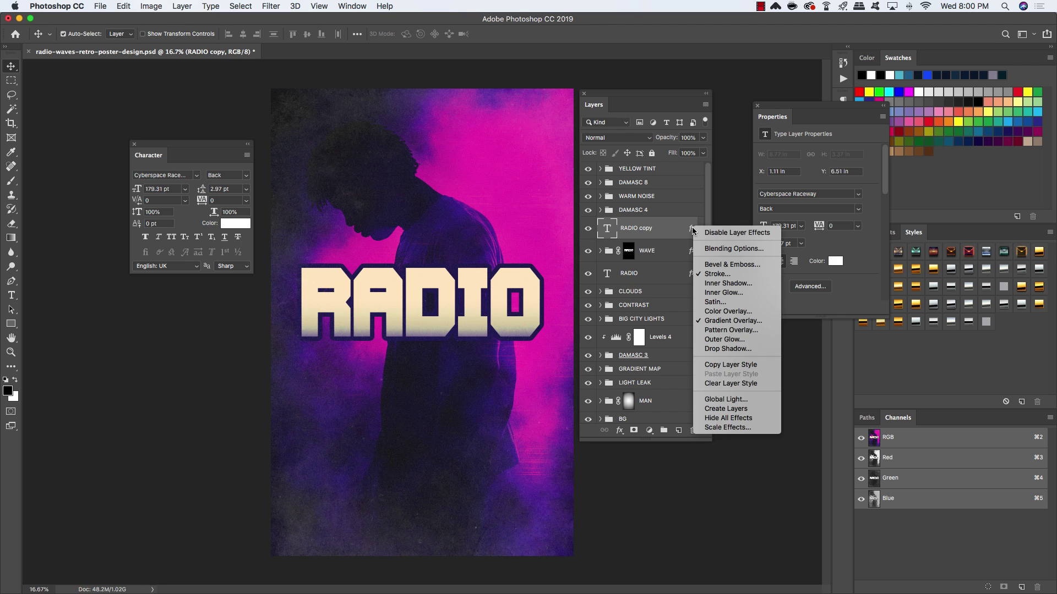
{"action": "left_click", "coordinate": [732, 384]}
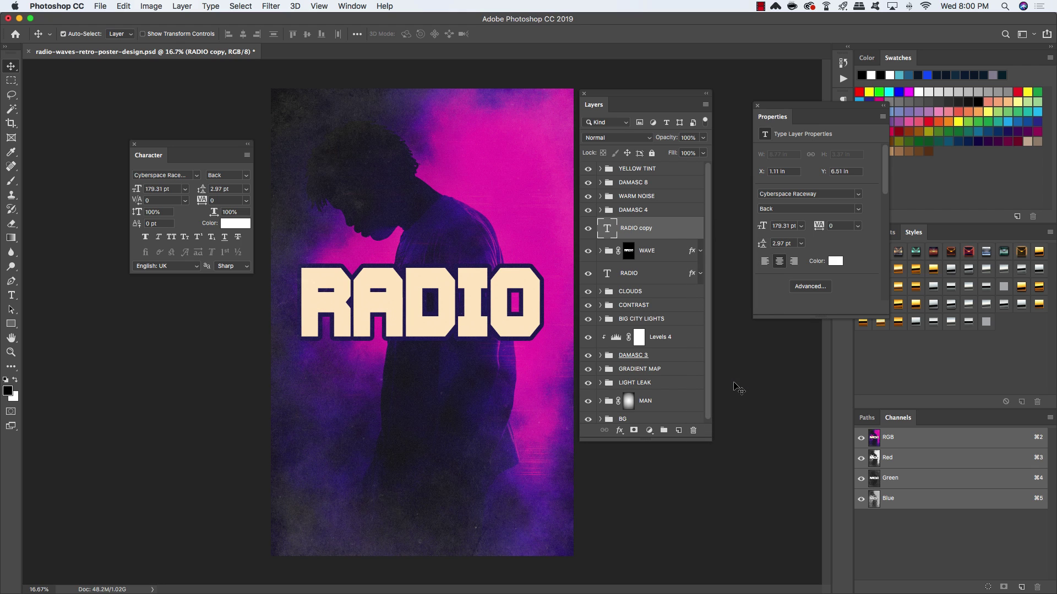
{"action": "left_click", "coordinate": [702, 153]}
{"action": "left_click_drag", "start_coordinate": [702, 166], "coordinate": [609, 161]}
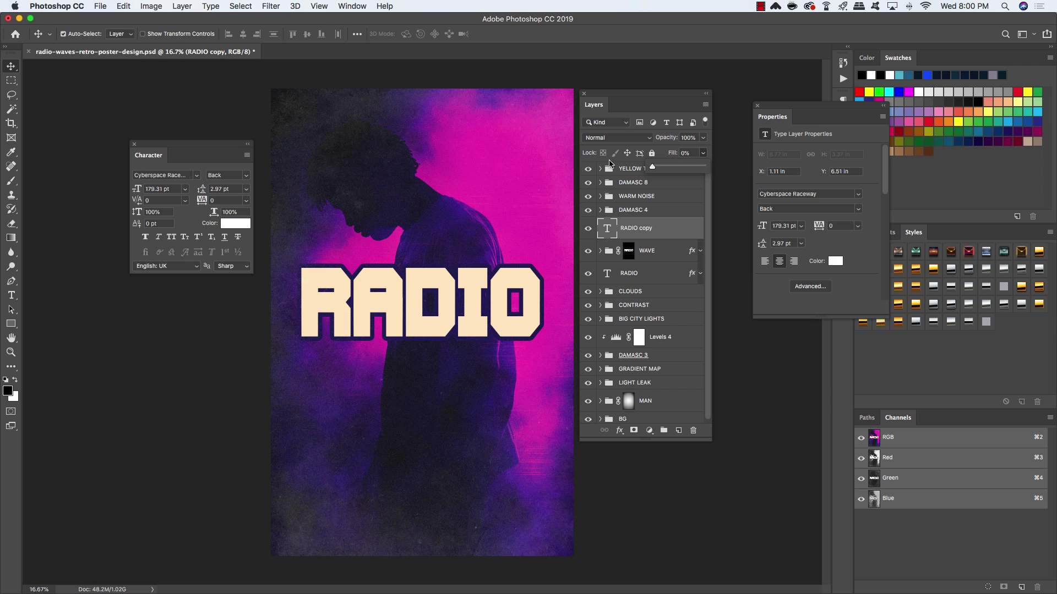
{"action": "left_click", "coordinate": [679, 230]}
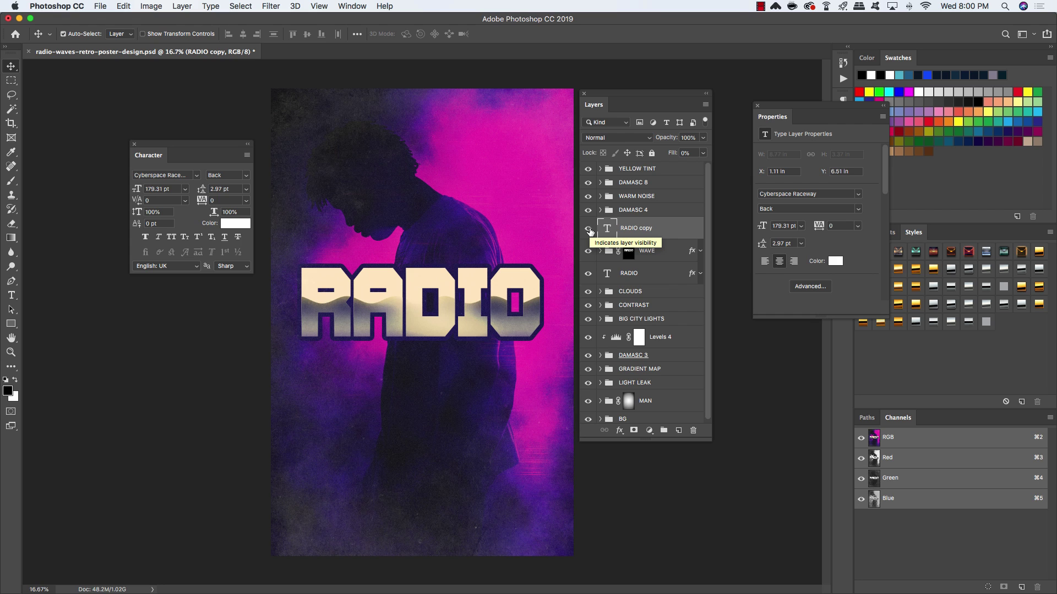
Add a Stroke effect to the RADIO copy with a 14 px size and Inside position.
{"action": "double_click", "coordinate": [699, 230]}
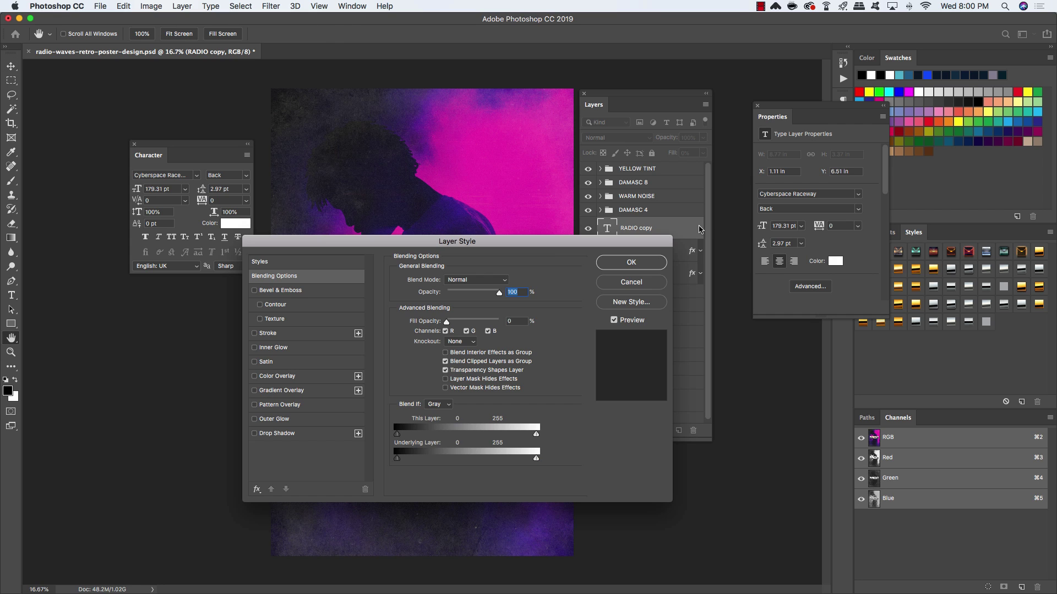
{"action": "left_click_drag", "start_coordinate": [541, 246], "coordinate": [579, 159]}
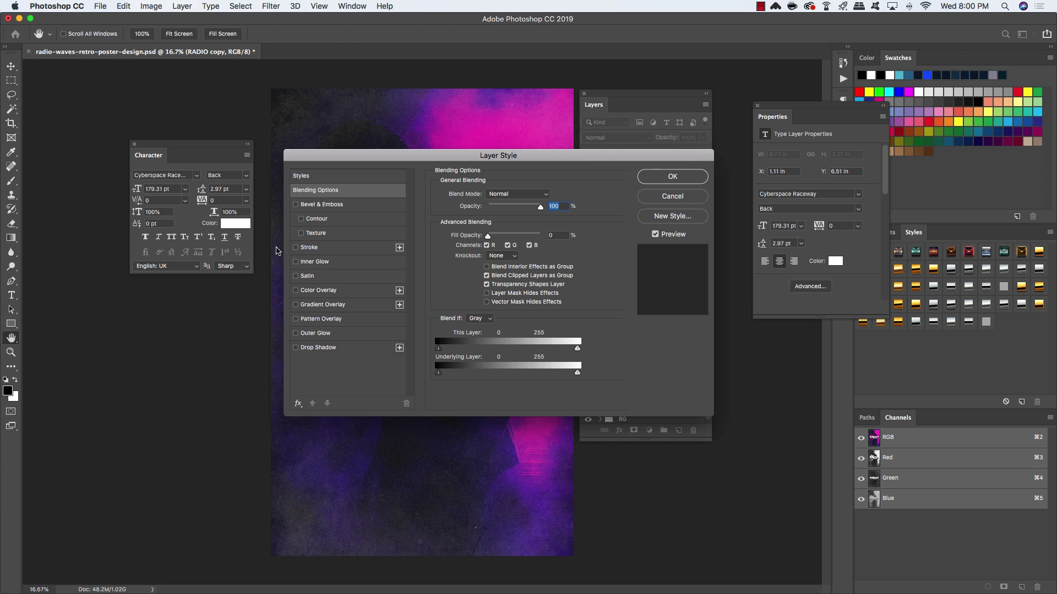
{"action": "left_click", "coordinate": [308, 250]}
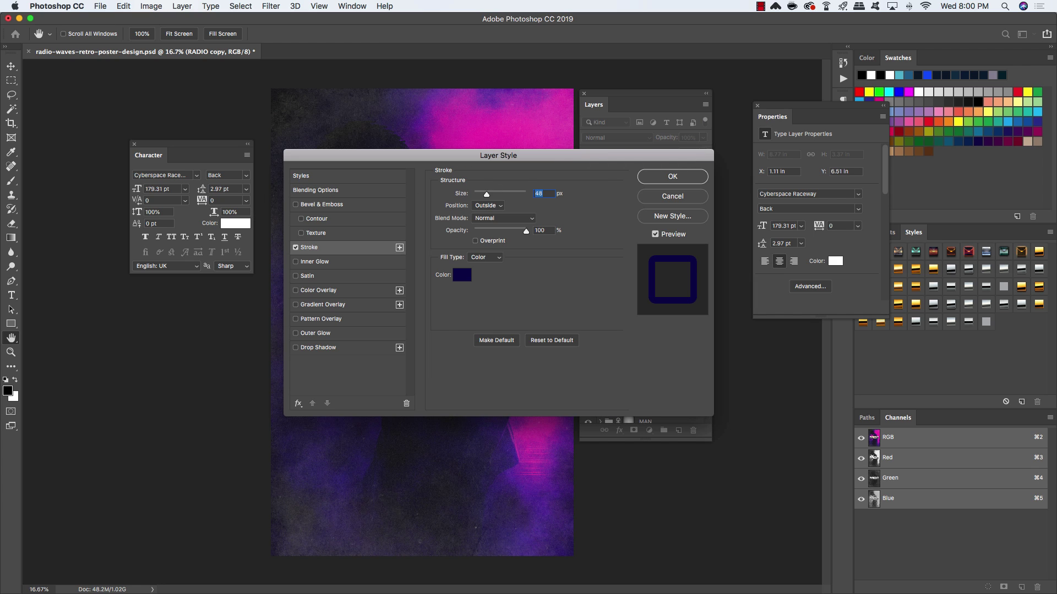
{"action": "type", "text": "14"}
{"action": "left_click", "coordinate": [486, 207]}
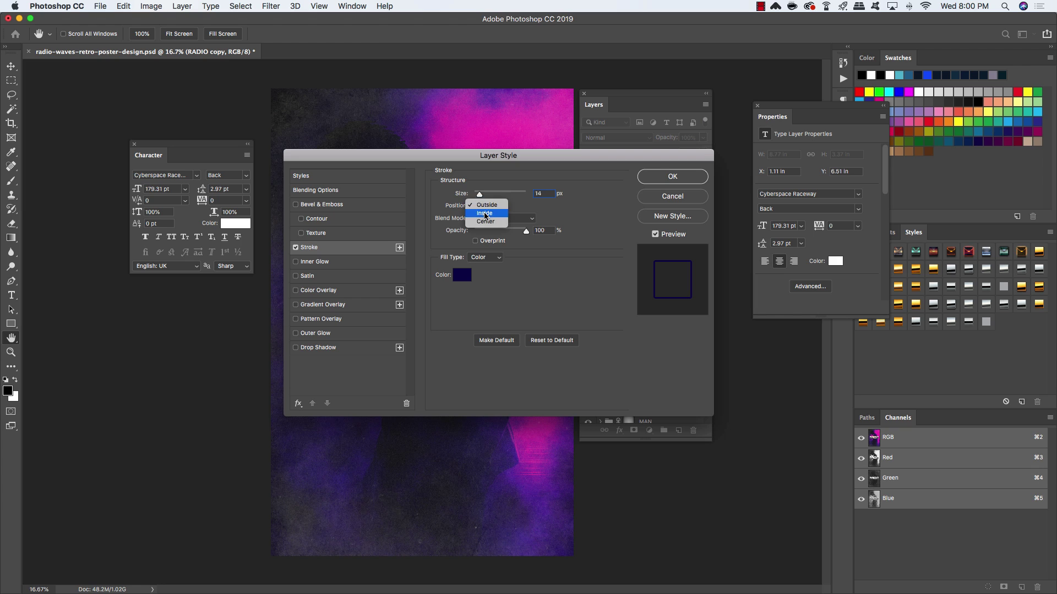
{"action": "left_click", "coordinate": [485, 217]}
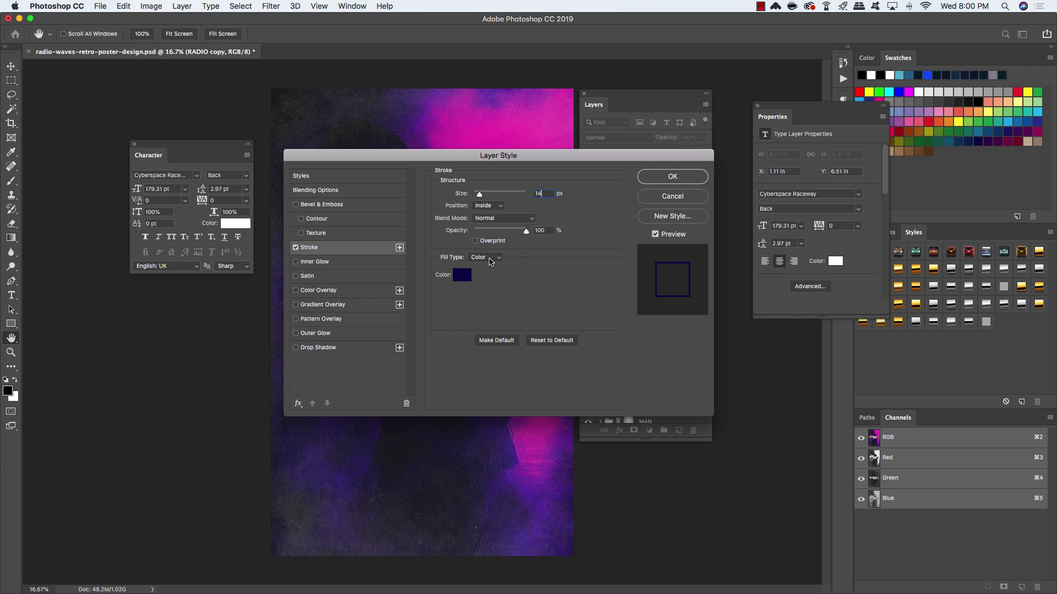
Change the stroke's fill type to Gradient and set the gradient angle to 78°.
{"action": "left_click", "coordinate": [489, 259]}
{"action": "left_click", "coordinate": [483, 268]}
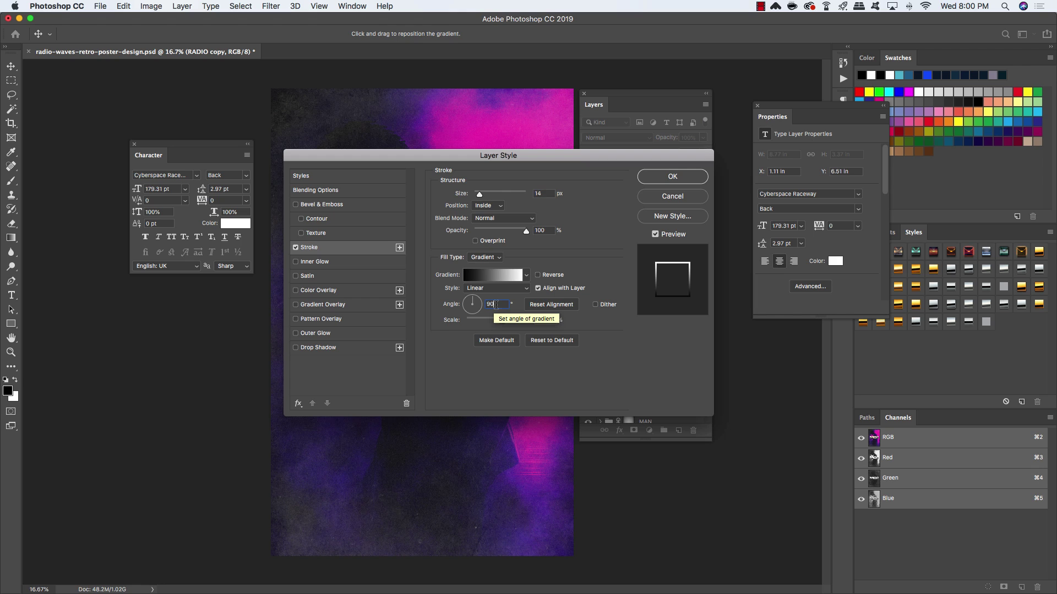
{"action": "left_click_drag", "start_coordinate": [496, 305], "coordinate": [457, 304]}
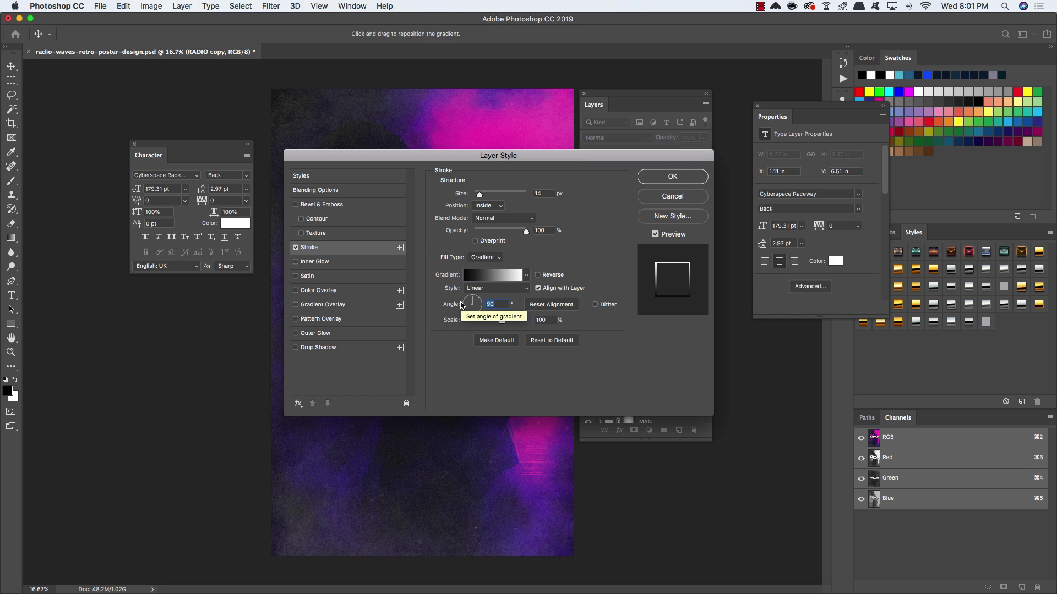
{"action": "type", "text": "78"}
{"action": "left_click", "coordinate": [627, 364]}
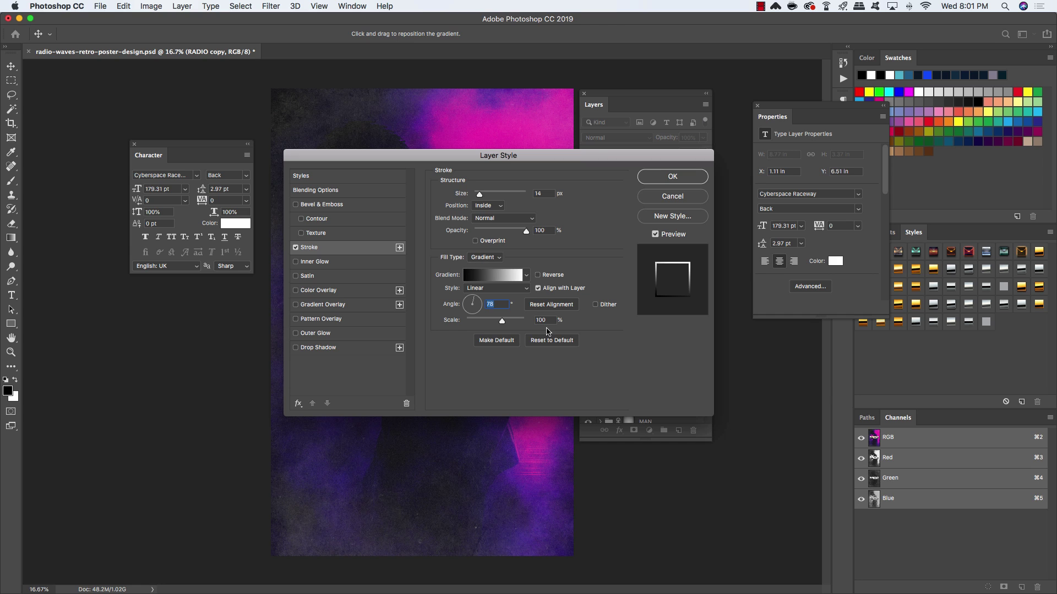
Add a white (#ffffff) color stop near the start of the stroke gradient and a black stop at location 27%.
{"action": "left_click", "coordinate": [486, 277]}
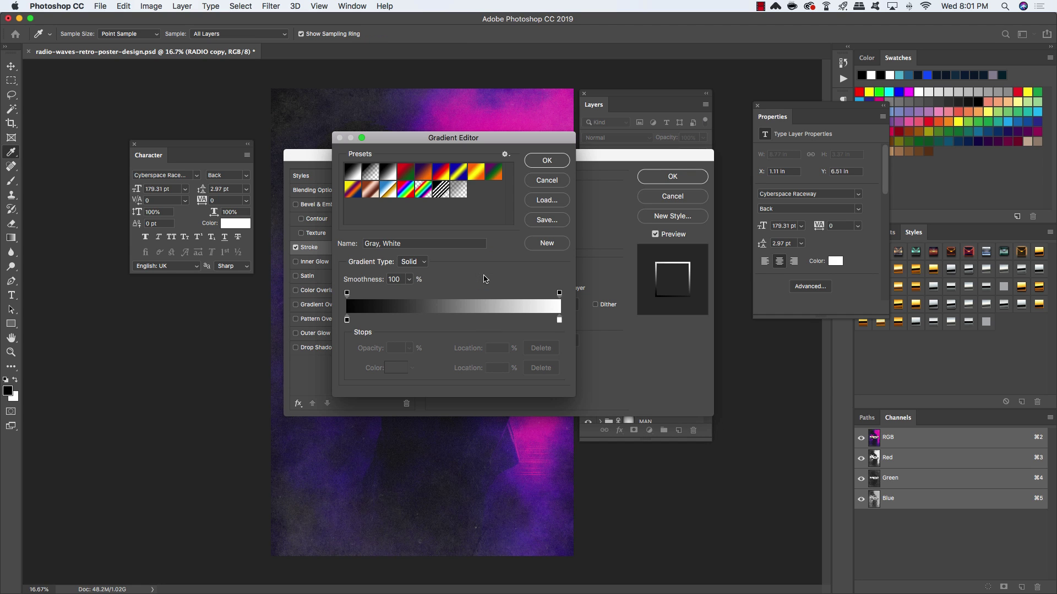
{"action": "left_click", "coordinate": [347, 320]}
{"action": "left_click", "coordinate": [376, 320]}
{"action": "left_click", "coordinate": [395, 367]}
{"action": "left_click_drag", "start_coordinate": [422, 286], "coordinate": [298, 164]}
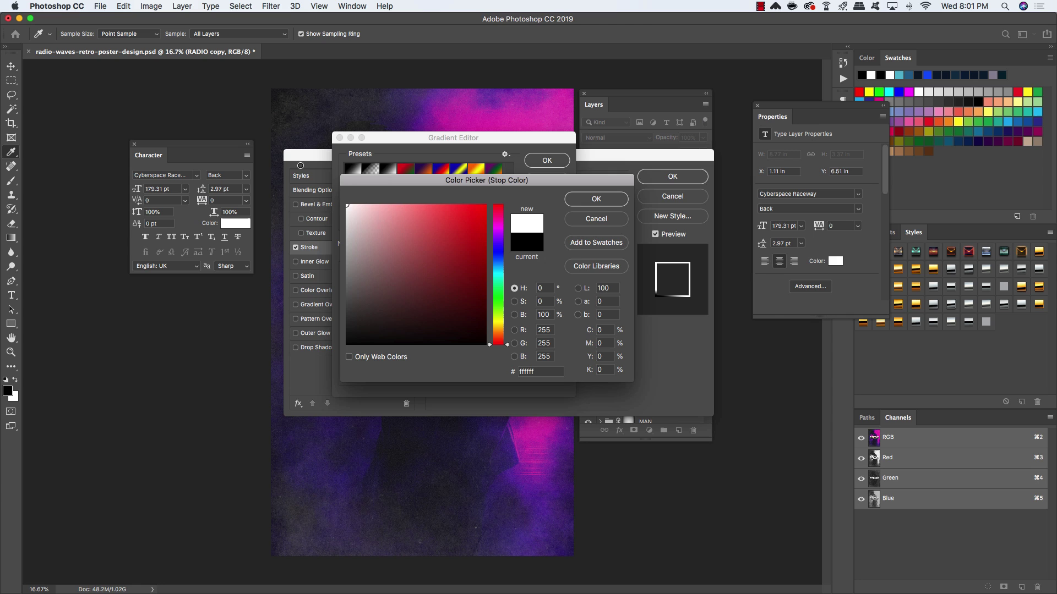
{"action": "left_click", "coordinate": [598, 196]}
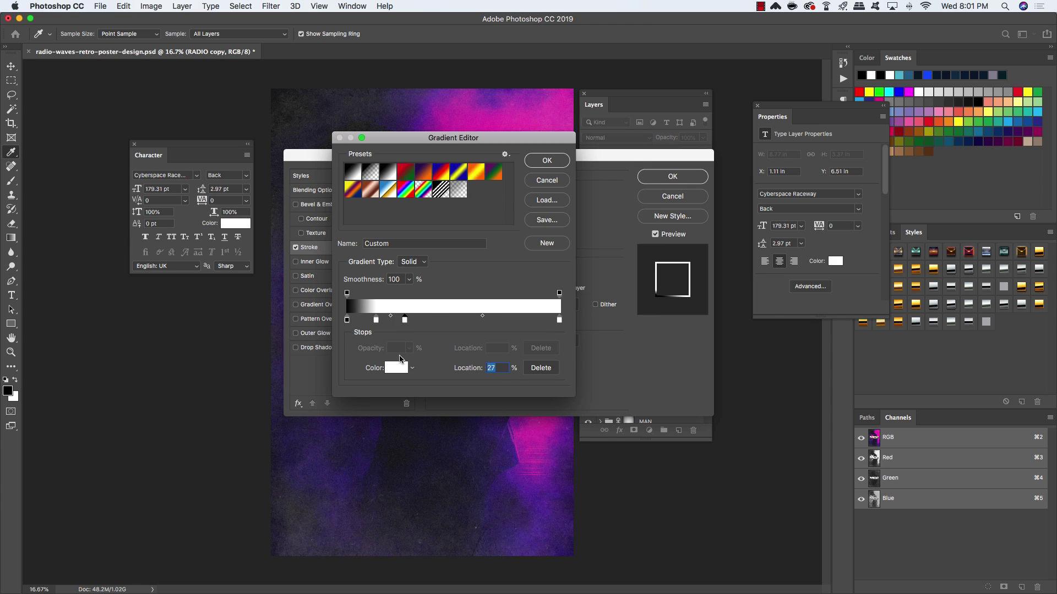
{"action": "left_click", "coordinate": [397, 368]}
{"action": "left_click", "coordinate": [421, 327]}
{"action": "left_click", "coordinate": [596, 199]}
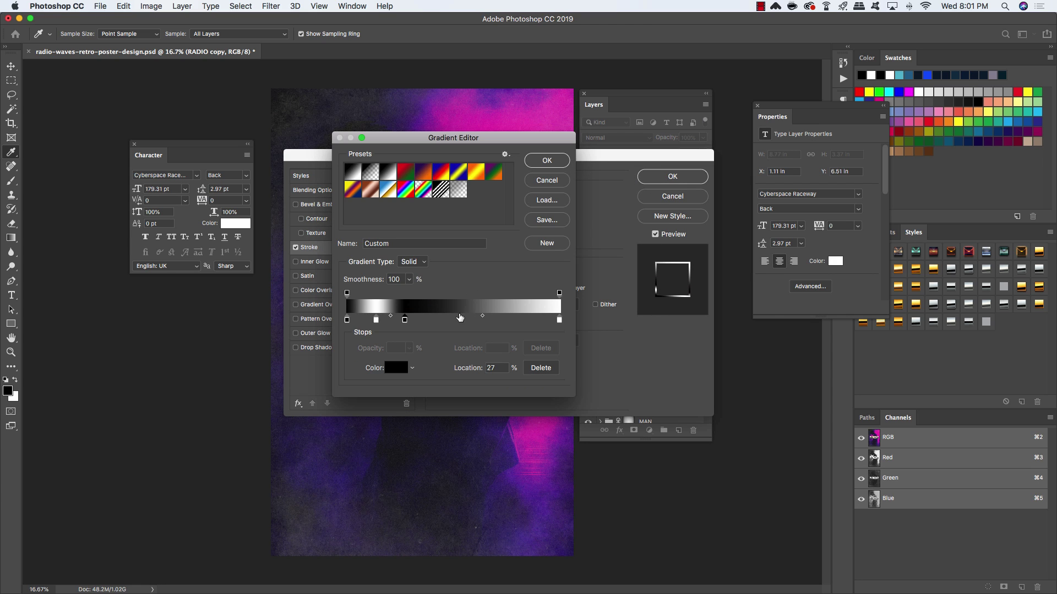
Spread further alternating black and white stops across the stroke gradient, with one white stop at 43%, and apply the gradient and layer style.
{"action": "left_click_drag", "start_coordinate": [406, 324], "coordinate": [438, 322]}
{"action": "left_click", "coordinate": [377, 322]}
{"action": "left_click", "coordinate": [414, 322]}
{"action": "left_click", "coordinate": [453, 320]}
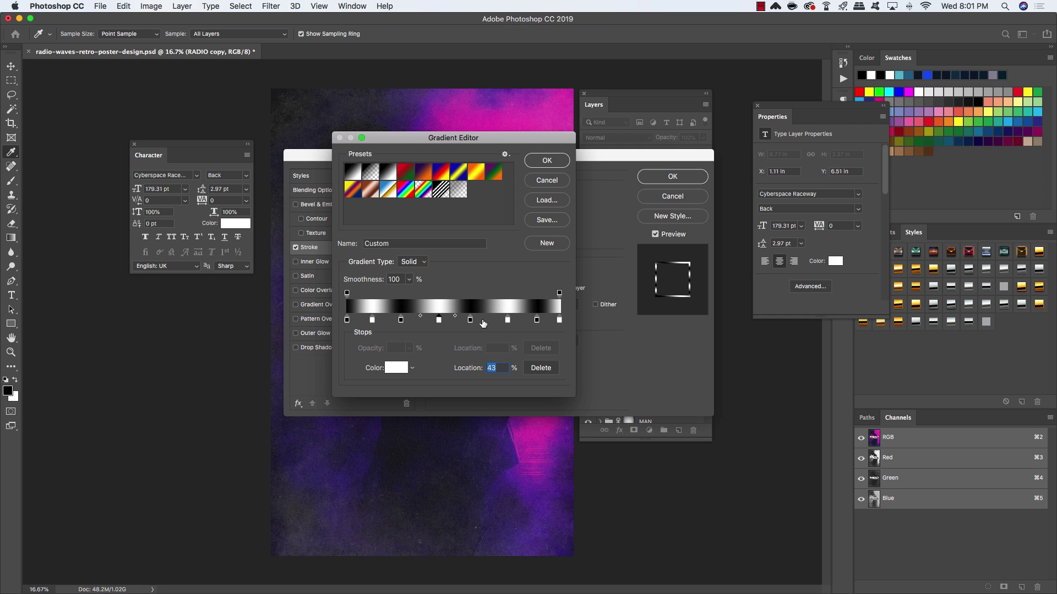
{"action": "left_click", "coordinate": [551, 162]}
{"action": "key", "text": "Return"}
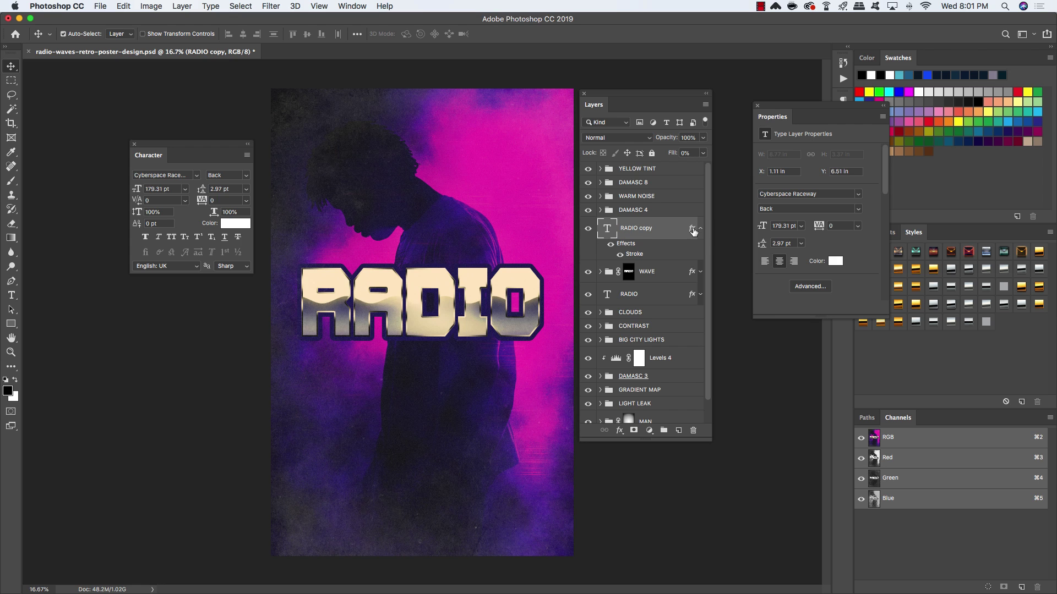
Add a Satin effect to the RADIO copy with Multiply blend mode and 40% opacity.
{"action": "double_click", "coordinate": [691, 229]}
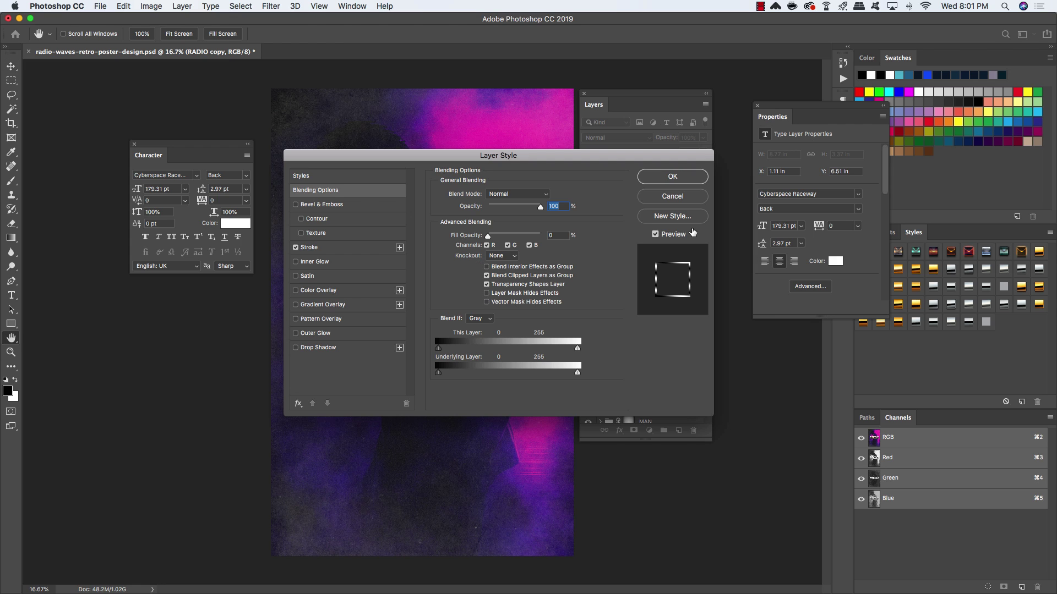
{"action": "left_click", "coordinate": [296, 275]}
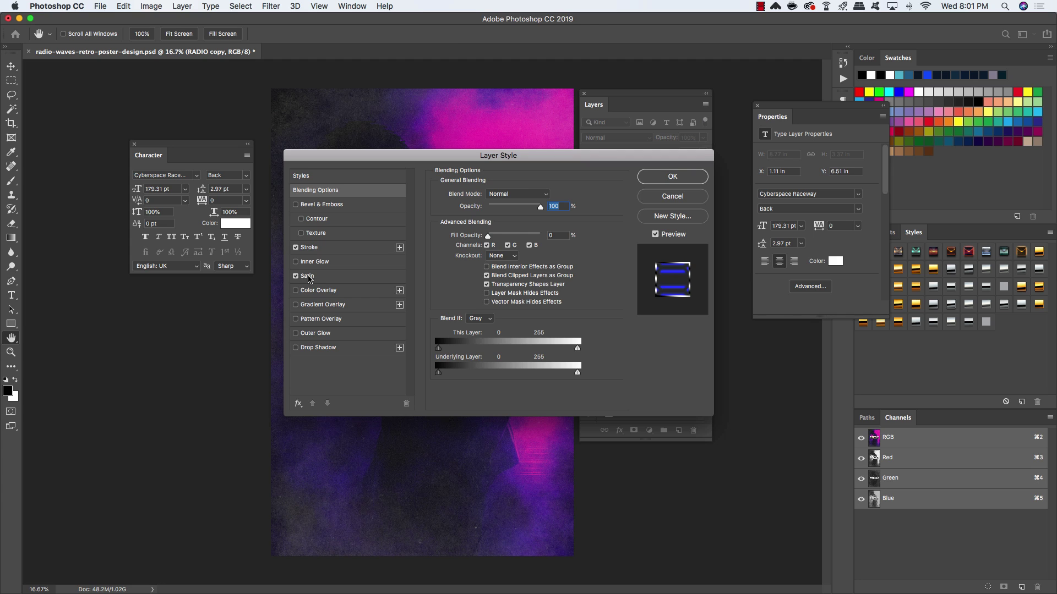
{"action": "left_click", "coordinate": [308, 276]}
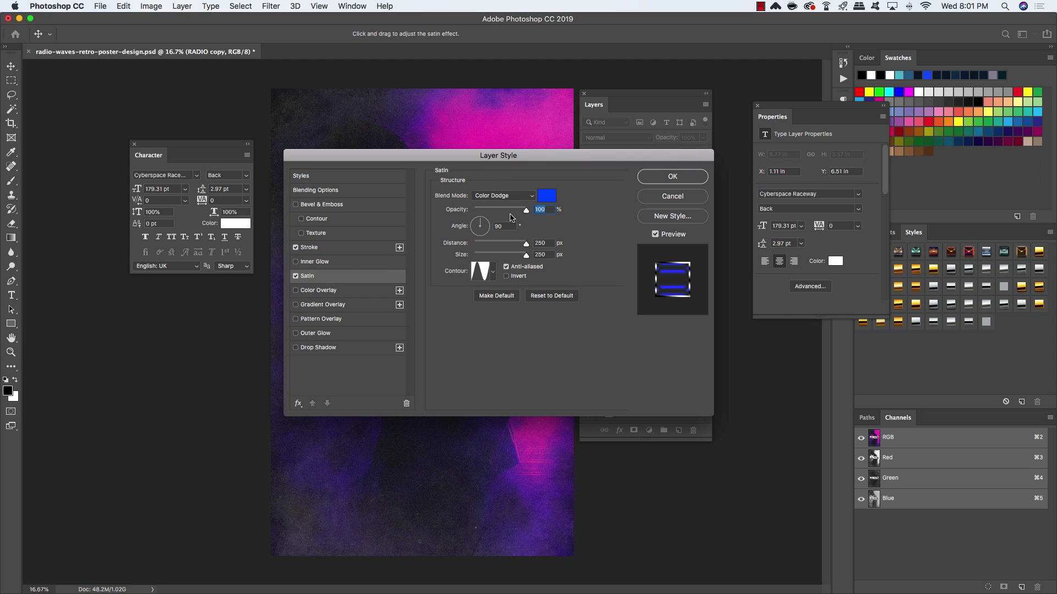
{"action": "left_click", "coordinate": [529, 195]}
{"action": "left_click", "coordinate": [492, 140]}
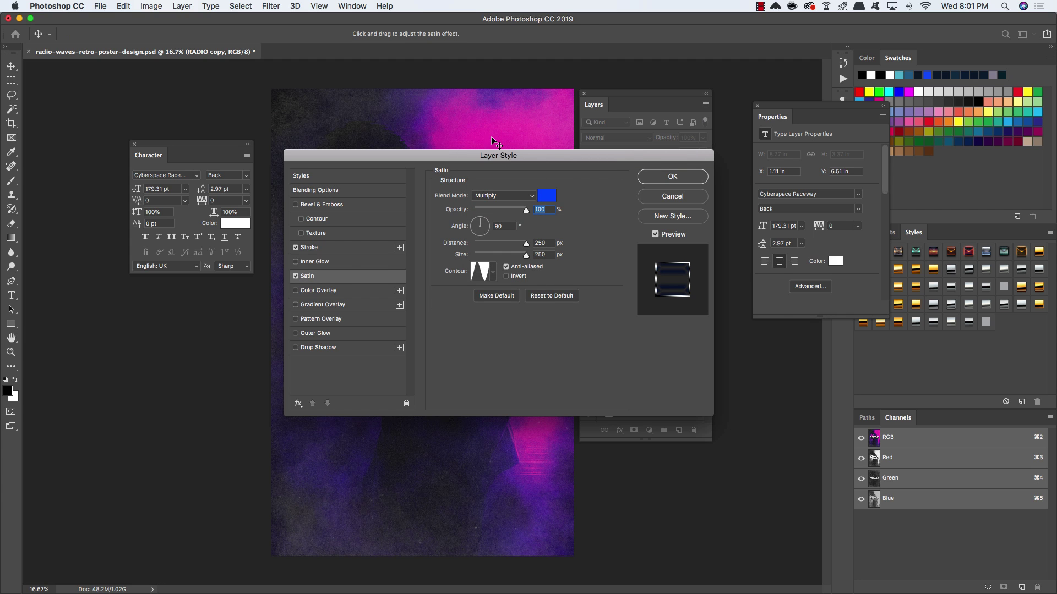
{"action": "left_click_drag", "start_coordinate": [525, 211], "coordinate": [500, 213]}
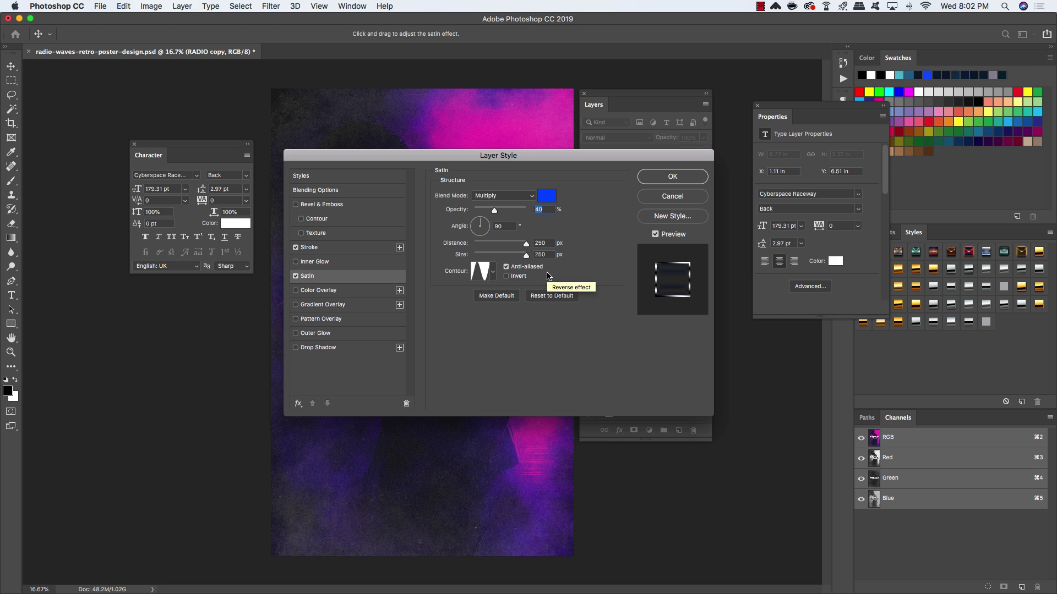
Set the Satin effect's distance to 50 px and its size to 80 px.
{"action": "left_click", "coordinate": [549, 243]}
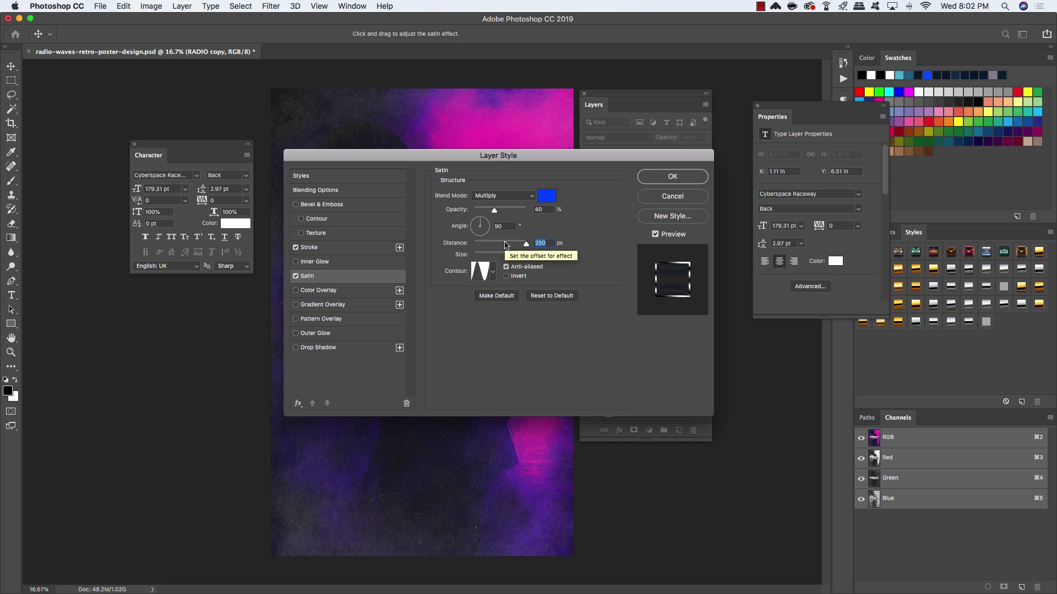
{"action": "type", "text": "50"}
{"action": "key", "text": "Tab"}
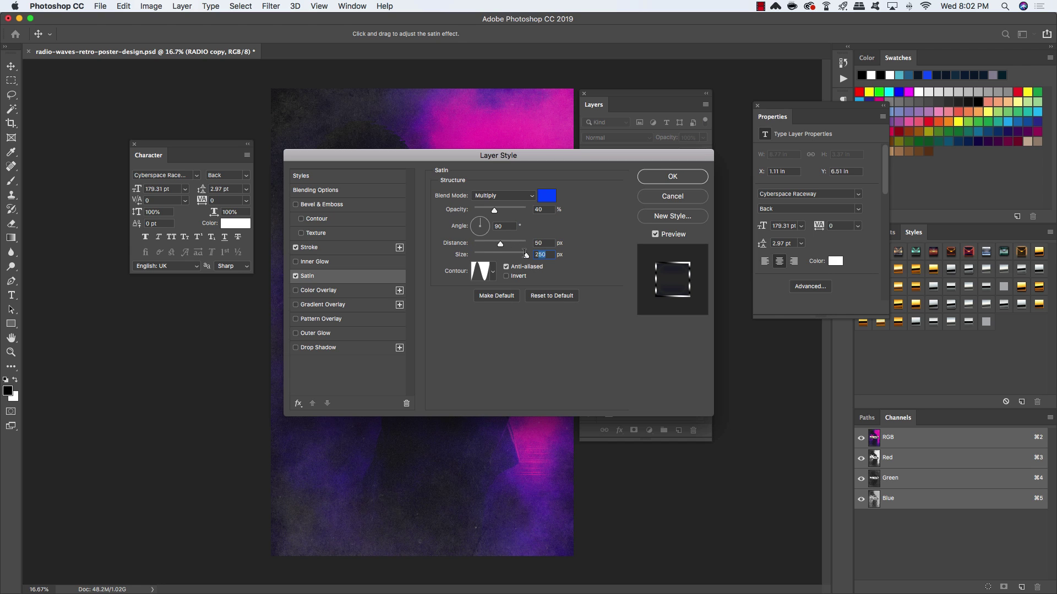
{"action": "type", "text": "80"}
Change the Satin color to dark red #9b1313.
{"action": "left_click", "coordinate": [550, 197]}
{"action": "left_click_drag", "start_coordinate": [549, 372], "coordinate": [461, 366]}
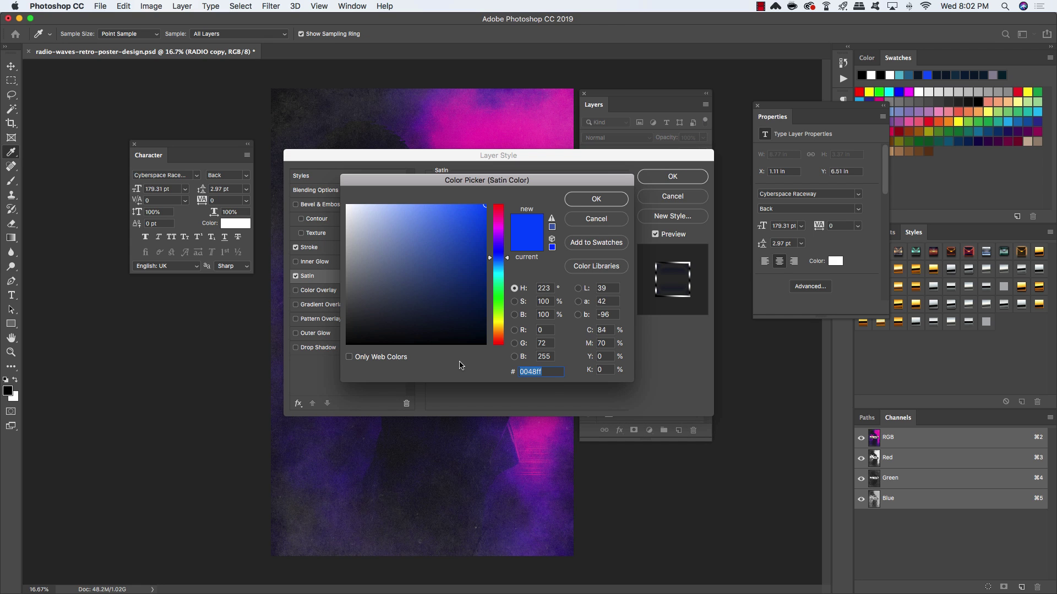
{"action": "type", "text": "9b"}
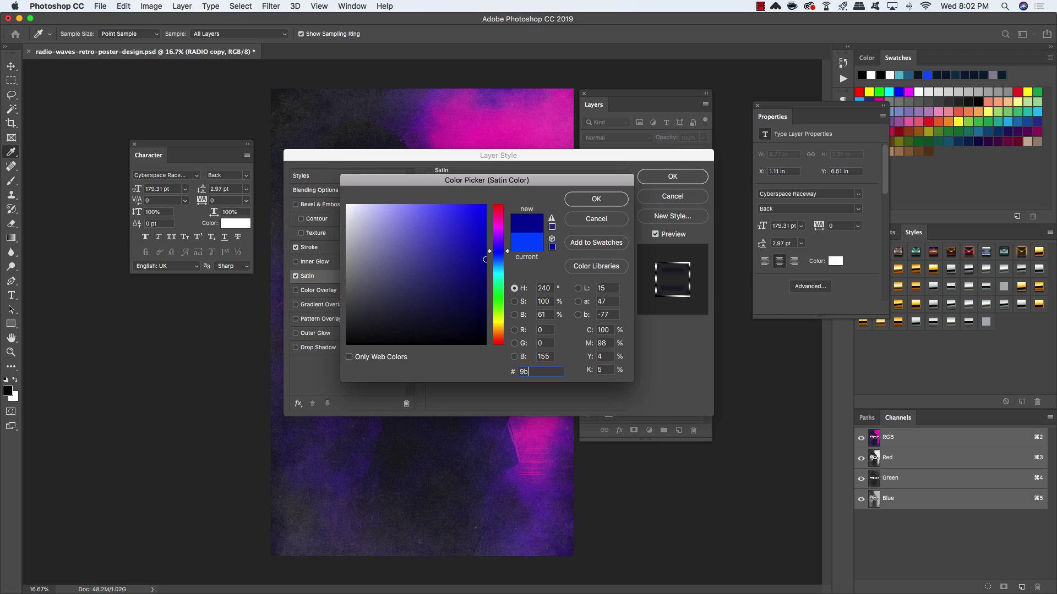
{"action": "type", "text": "1313"}
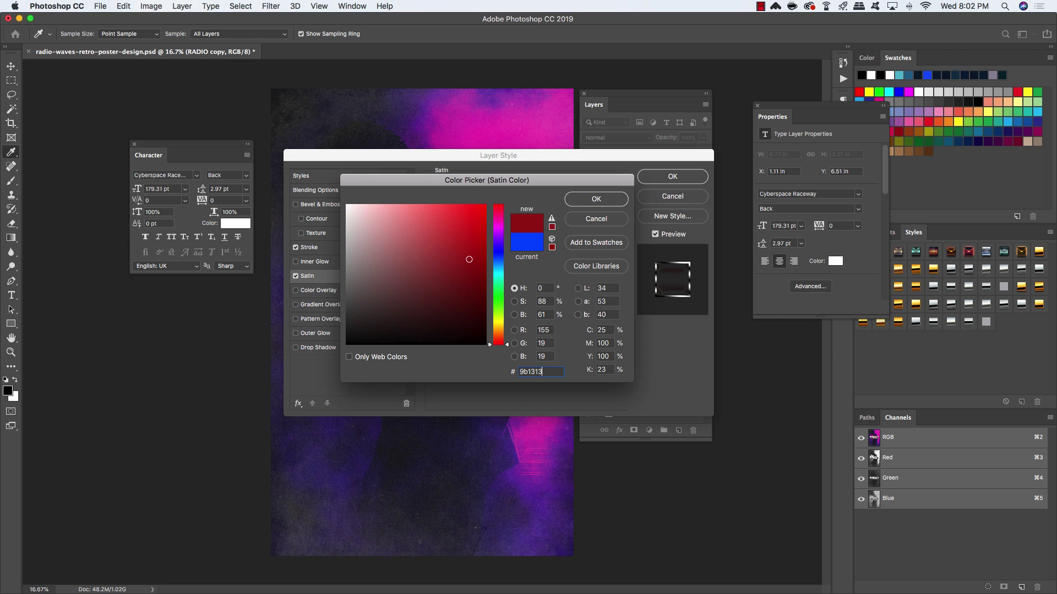
{"action": "left_click", "coordinate": [597, 200]}
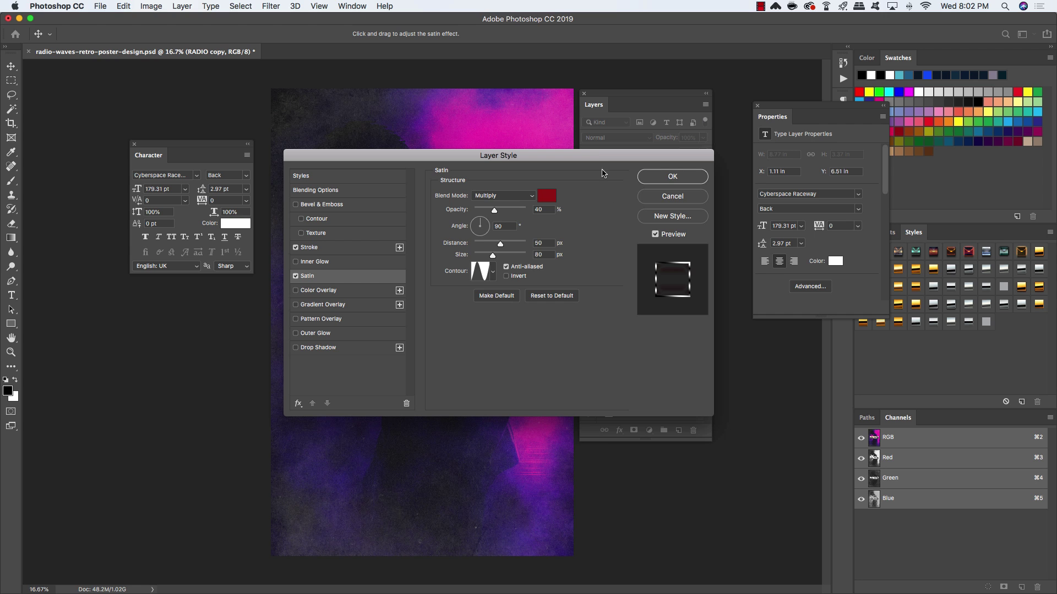
Move the Layer Style dialog off the title and switch the Satin contour to the plain diagonal preset.
{"action": "left_click_drag", "start_coordinate": [601, 158], "coordinate": [693, 201]}
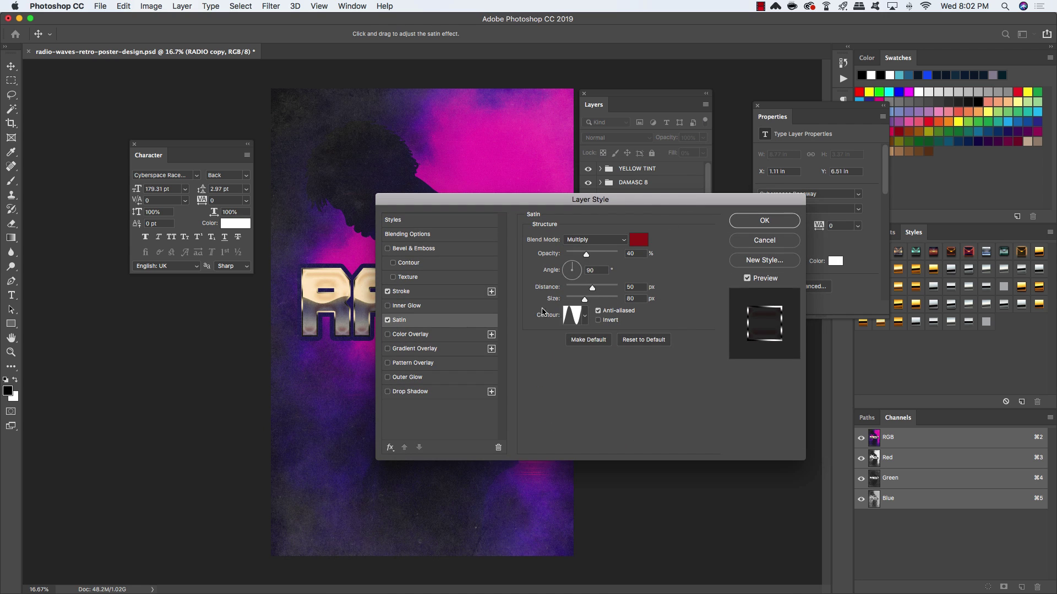
{"action": "left_click", "coordinate": [585, 316]}
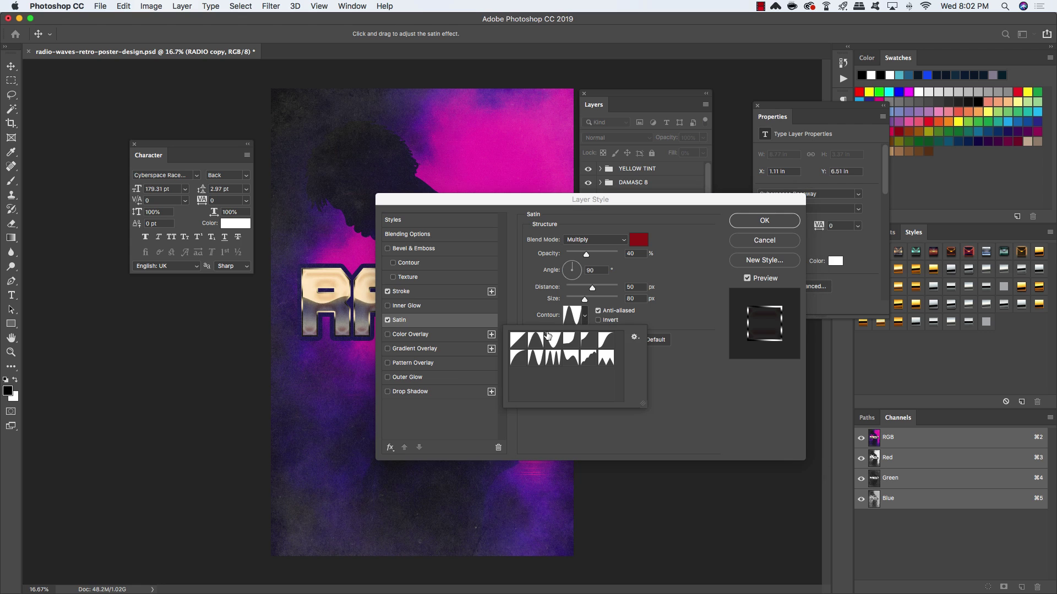
{"action": "left_click", "coordinate": [517, 339]}
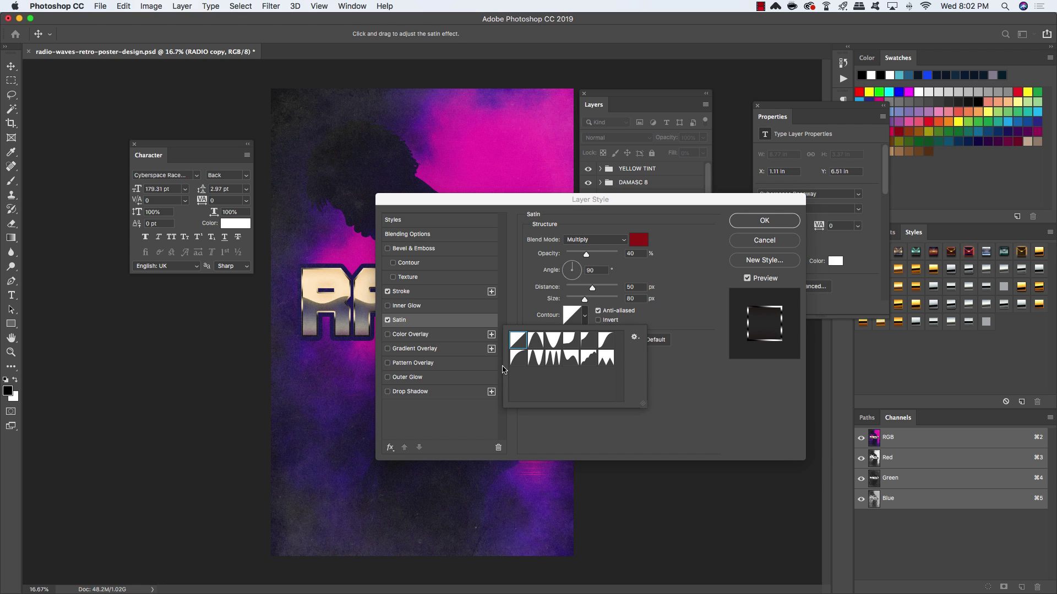
{"action": "left_click", "coordinate": [708, 422]}
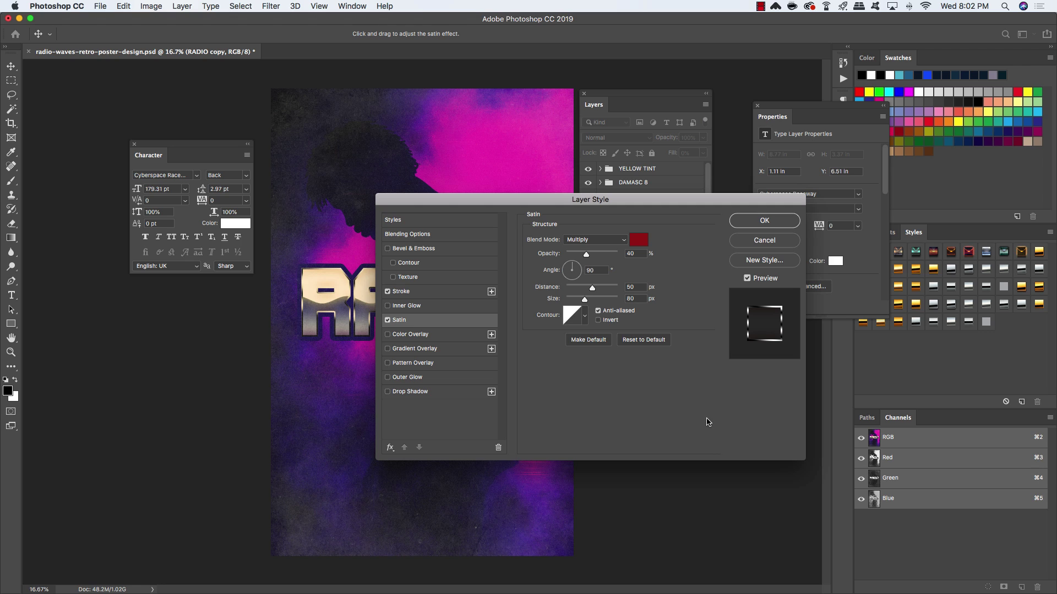
Add a Color Overlay to the RADIO copy with the Soft Light blend mode.
{"action": "left_click", "coordinate": [410, 335]}
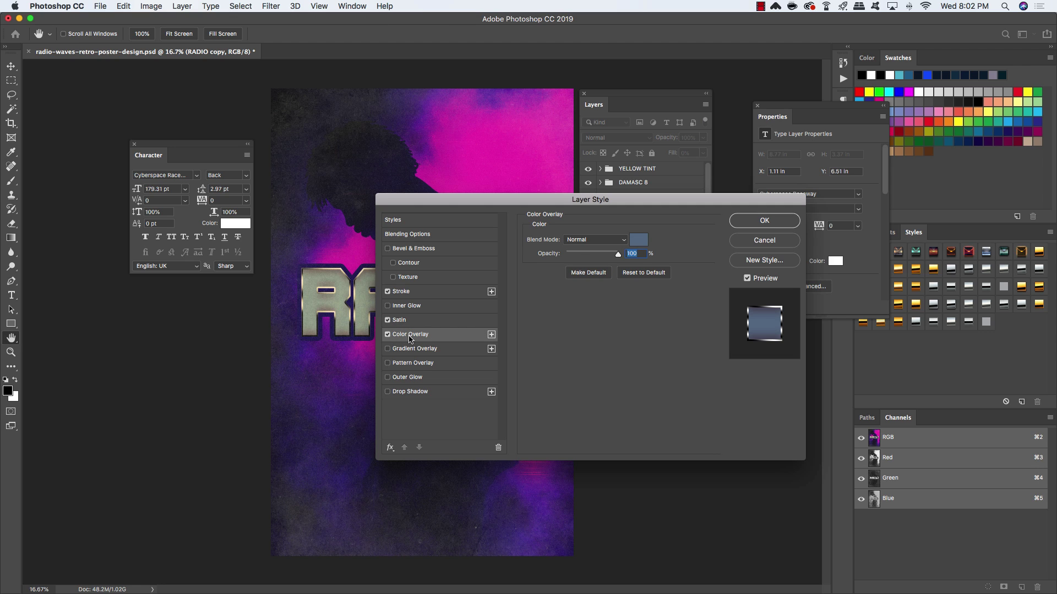
{"action": "left_click", "coordinate": [592, 240]}
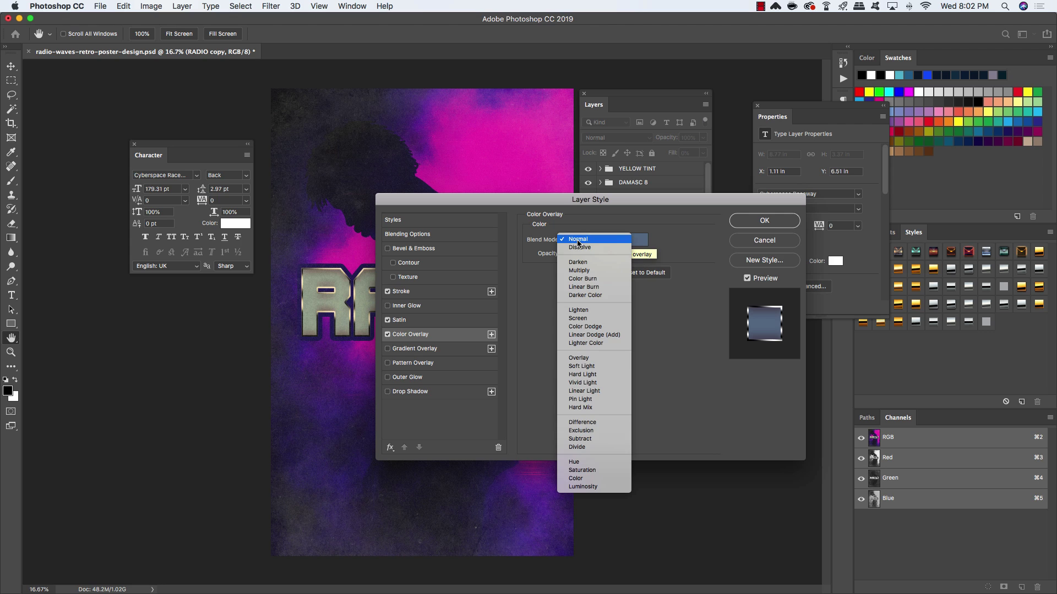
{"action": "left_click", "coordinate": [585, 366]}
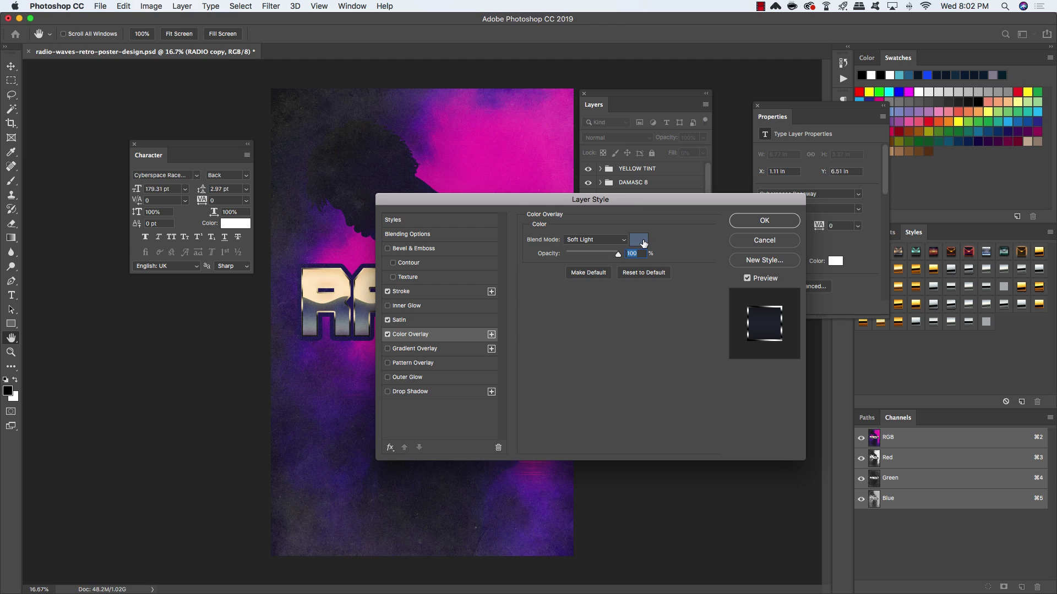
Set the overlay color to dark purple #451d4a and apply the layer style.
{"action": "left_click", "coordinate": [642, 243]}
{"action": "left_click_drag", "start_coordinate": [545, 373], "coordinate": [449, 358]}
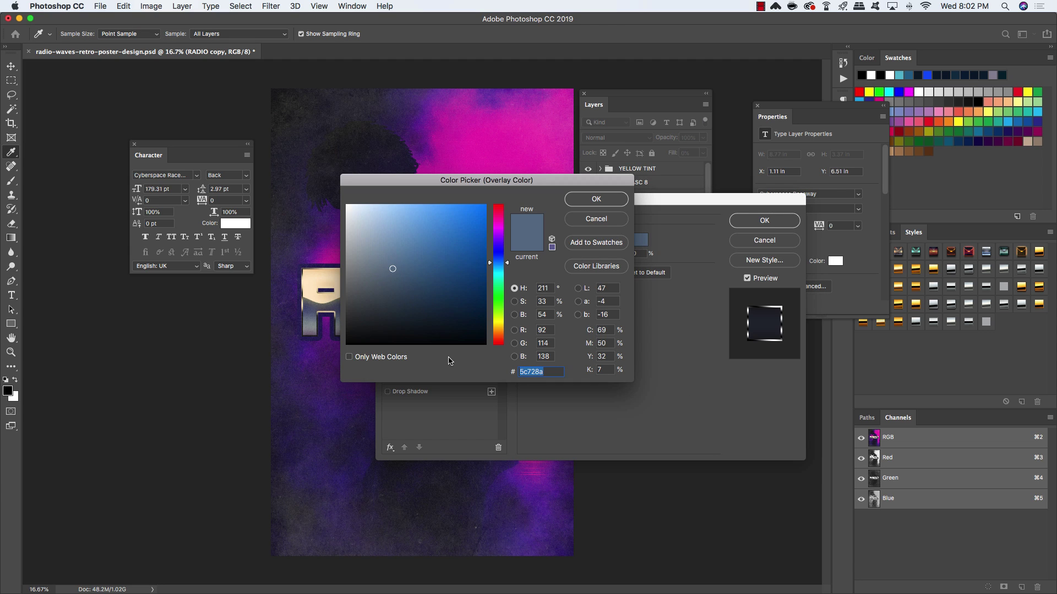
{"action": "type", "text": "451"}
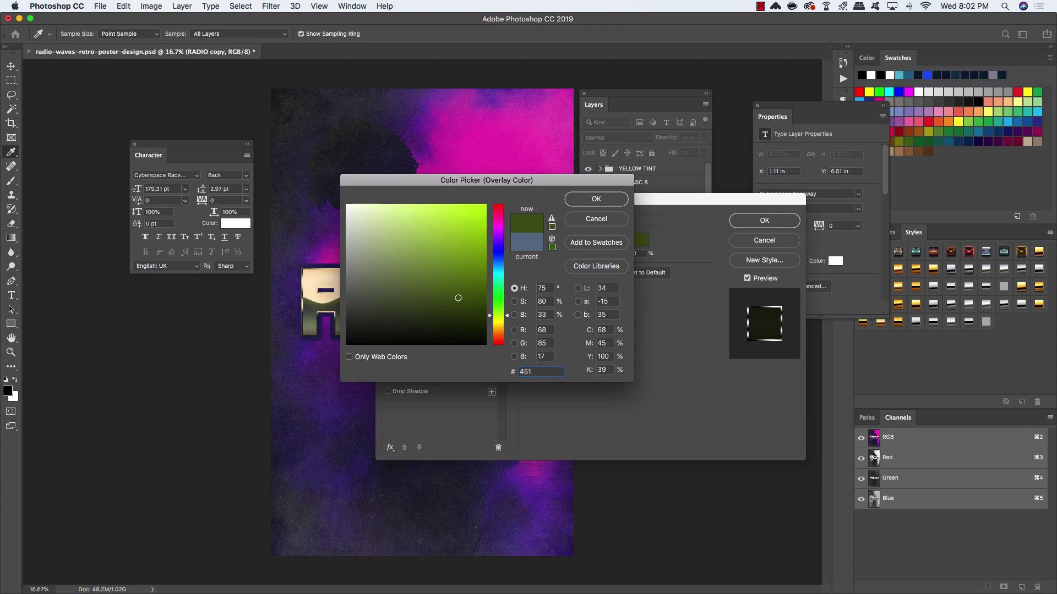
{"action": "type", "text": "d4a"}
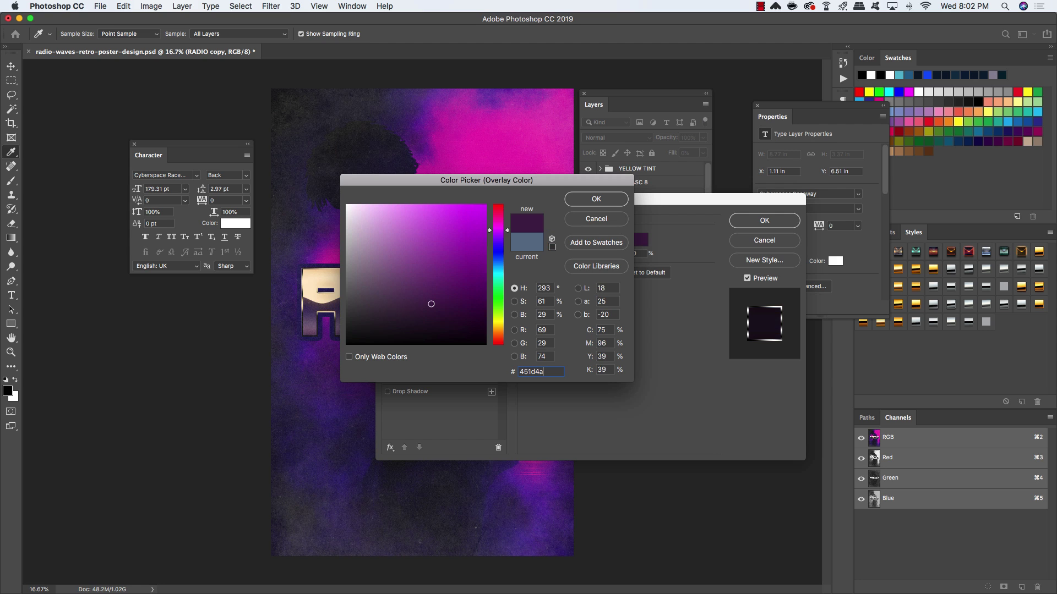
{"action": "left_click", "coordinate": [604, 200]}
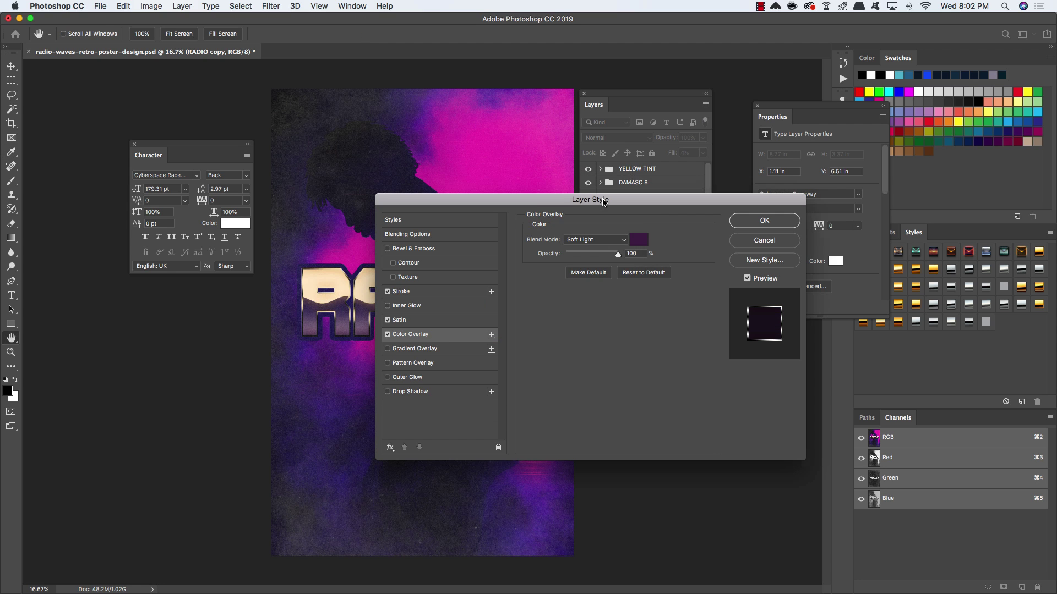
{"action": "left_click", "coordinate": [777, 222]}
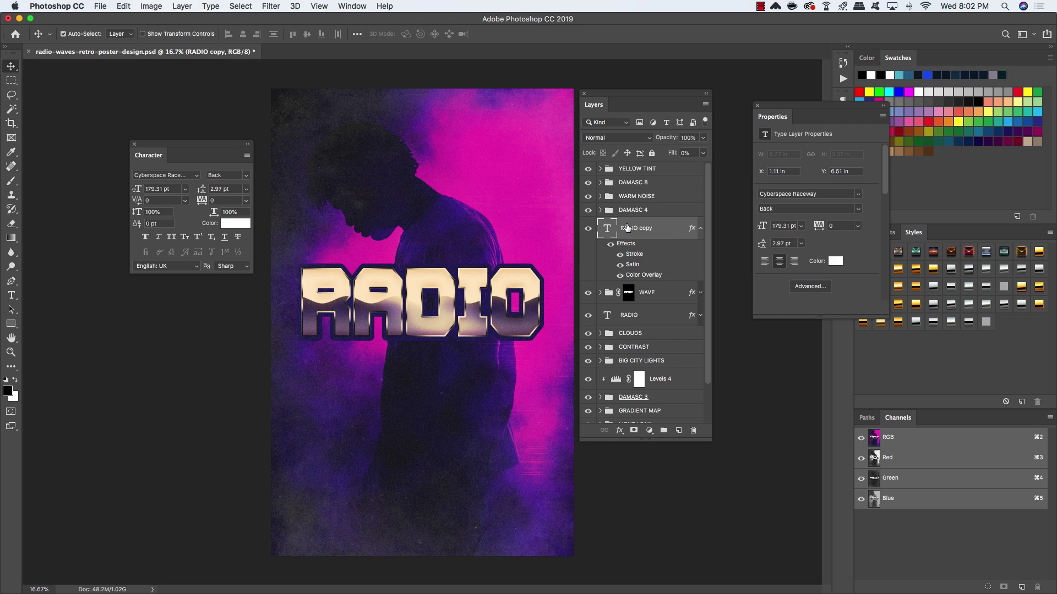
Toggle the RADIO copy layer's visibility to compare the title with and without its effects, and collapse its effects list.
{"action": "left_click", "coordinate": [587, 230]}
{"action": "left_click", "coordinate": [588, 230]}
{"action": "left_click", "coordinate": [588, 230]}
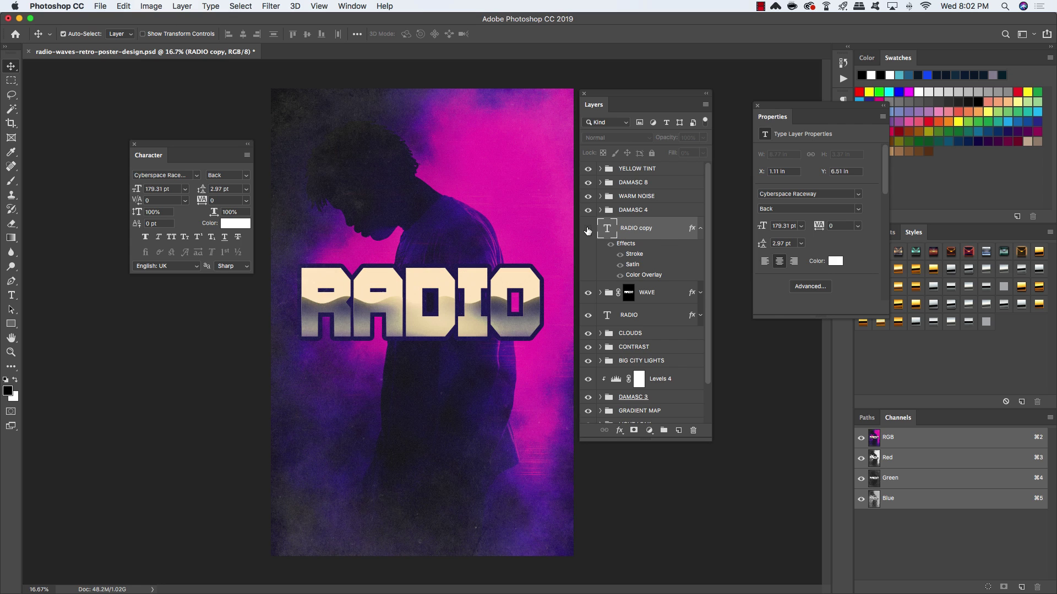
{"action": "left_click", "coordinate": [589, 231]}
{"action": "left_click", "coordinate": [700, 228]}
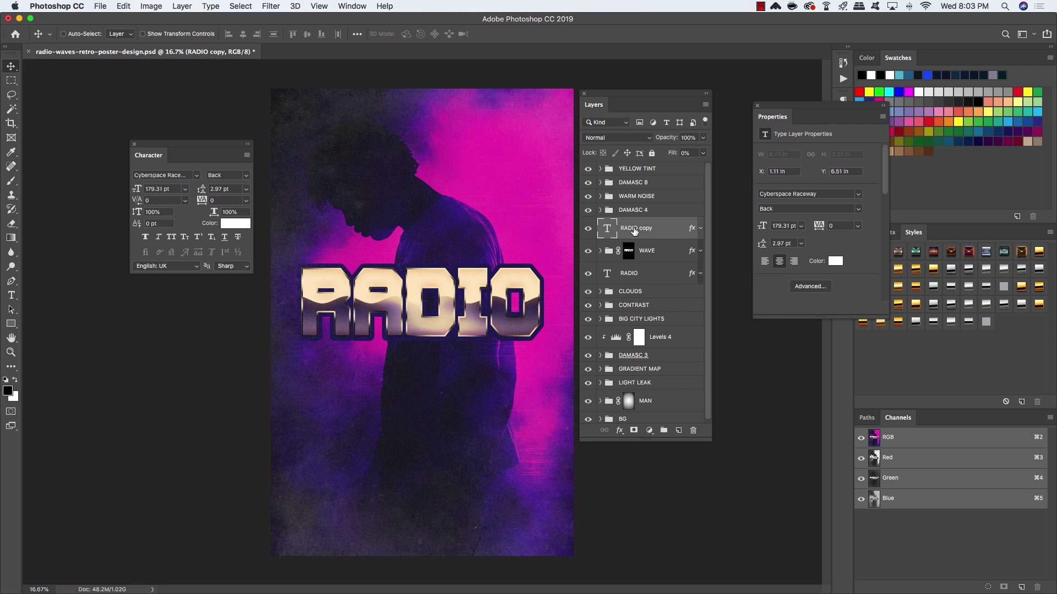
Duplicate the RADIO copy layer and clear the duplicate's layer style.
{"action": "key", "text": "super+j"}
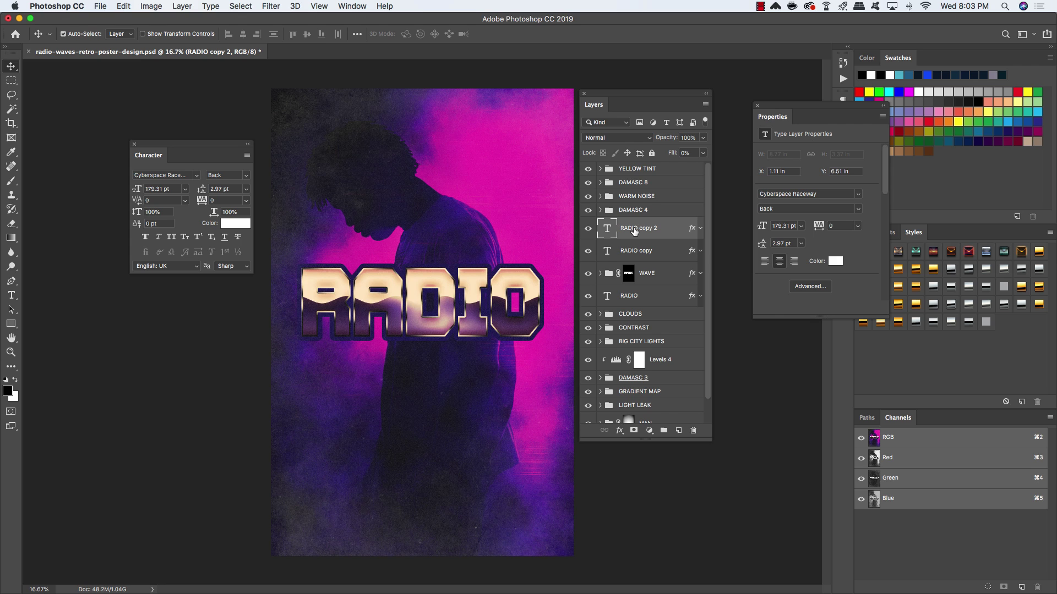
{"action": "right_click", "coordinate": [693, 230]}
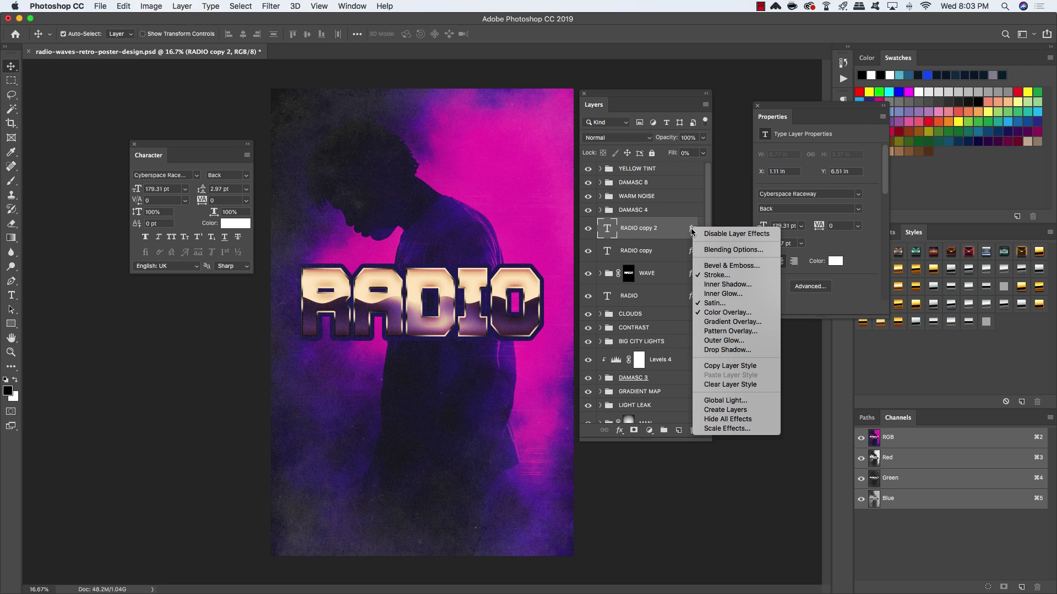
{"action": "left_click", "coordinate": [730, 384]}
Set the new duplicate layer's fill to 0% and its opacity to 42%.
{"action": "left_click", "coordinate": [703, 153]}
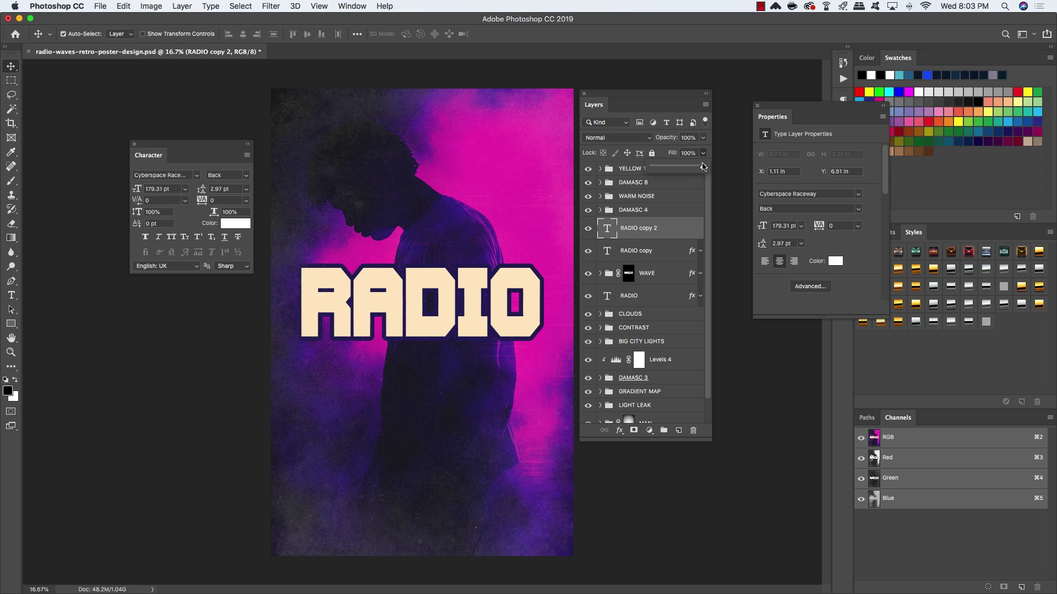
{"action": "mouse_move", "coordinate": [705, 166]}
{"action": "left_mouse_down"}
{"action": "mouse_move", "coordinate": [571, 164]}
{"action": "mouse_move", "coordinate": [684, 165]}
{"action": "mouse_move", "coordinate": [649, 155]}
{"action": "left_mouse_up"}
{"action": "left_click", "coordinate": [667, 138]}
{"action": "left_click", "coordinate": [703, 154]}
{"action": "left_click", "coordinate": [667, 138]}
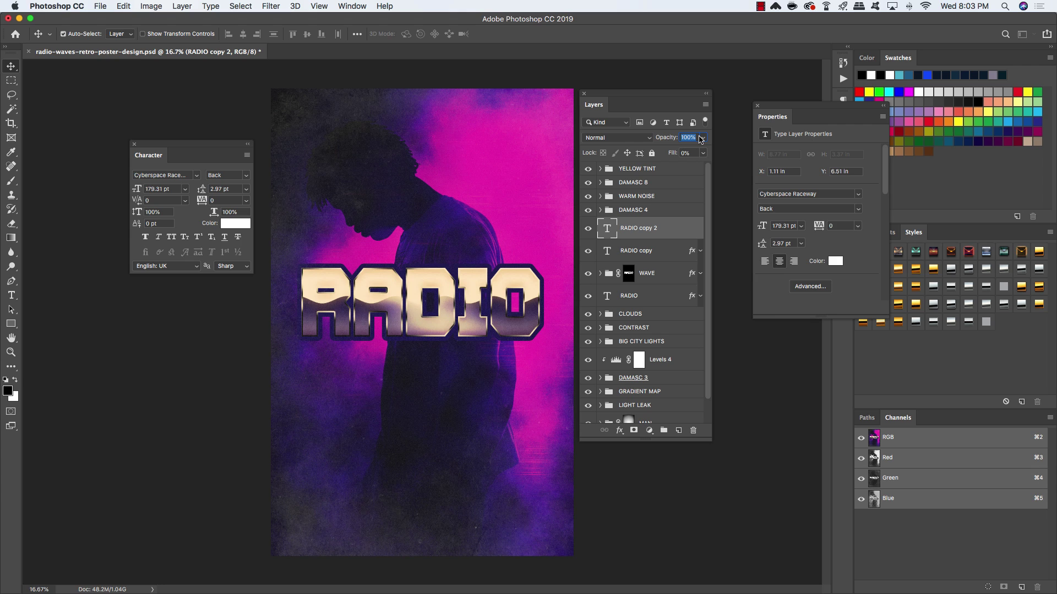
{"action": "type", "text": "42"}
{"action": "key", "text": "Return"}
Add a Gradient Overlay to RADIO copy 2 with 36% opacity, a -18° angle and 150% scale.
{"action": "double_click", "coordinate": [697, 231]}
{"action": "left_click_drag", "start_coordinate": [648, 209], "coordinate": [648, 163]}
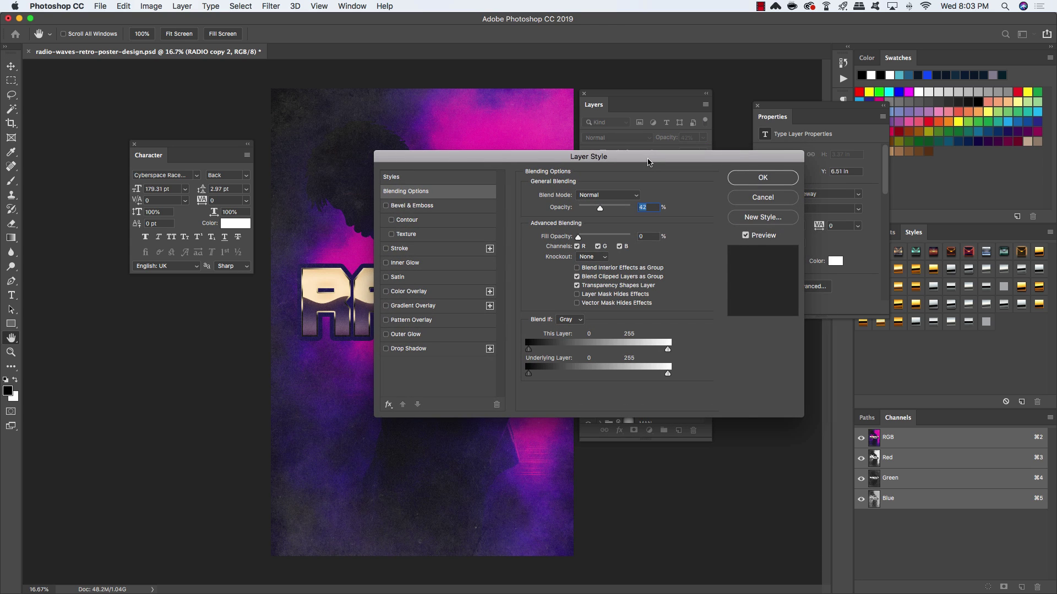
{"action": "left_click", "coordinate": [412, 308]}
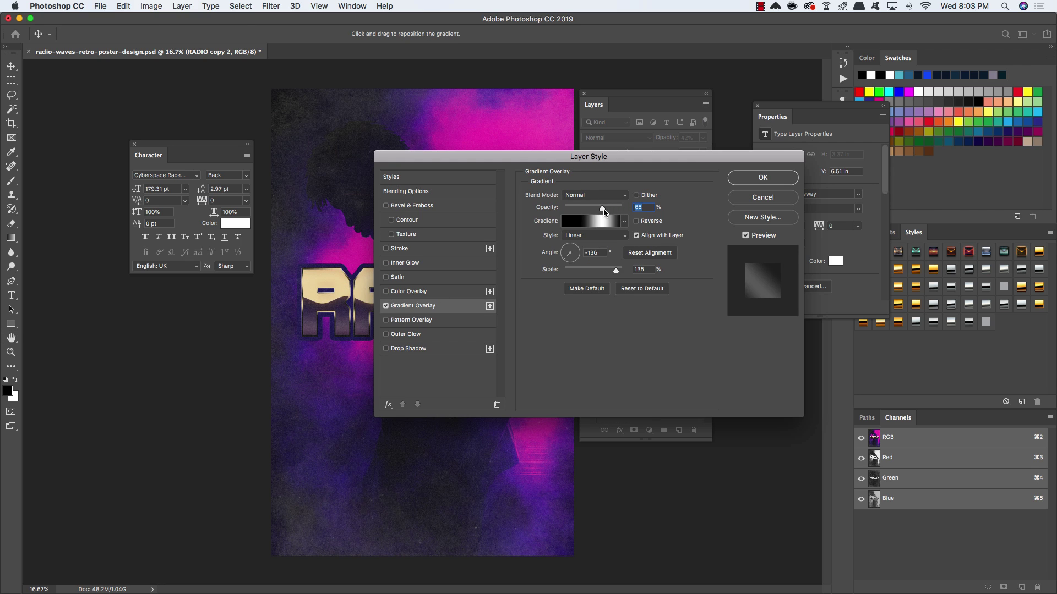
{"action": "left_click_drag", "start_coordinate": [602, 209], "coordinate": [585, 211]}
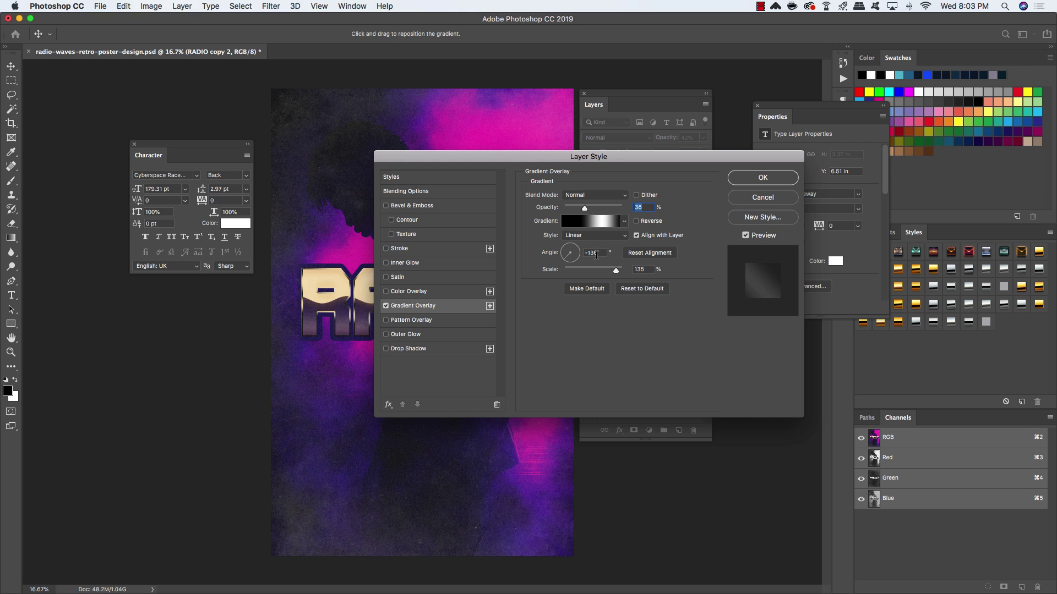
{"action": "left_click_drag", "start_coordinate": [599, 254], "coordinate": [546, 248]}
{"action": "type", "text": "-18"}
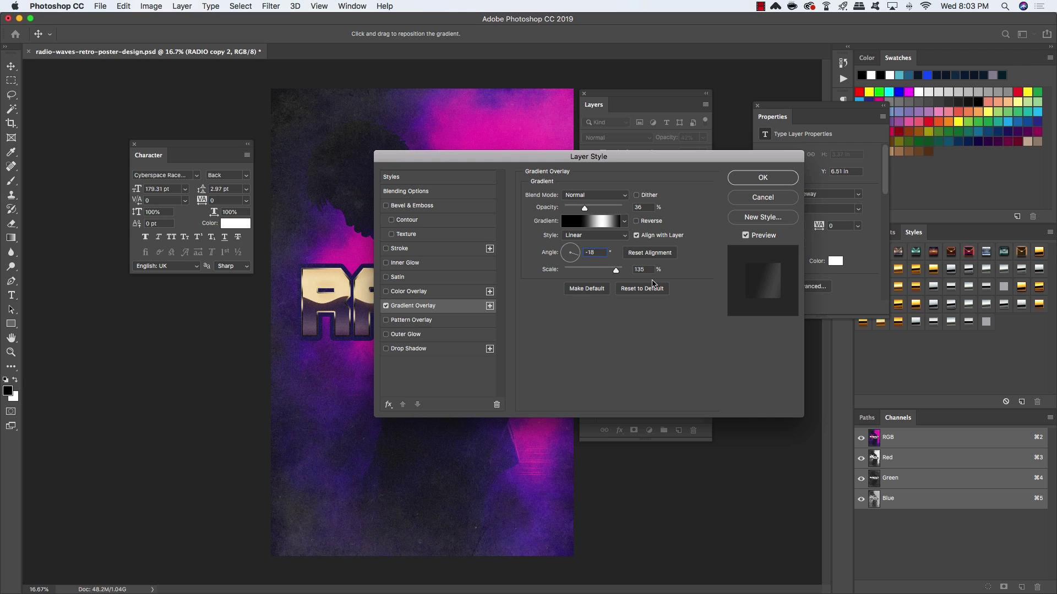
{"action": "left_click_drag", "start_coordinate": [616, 271], "coordinate": [631, 273]}
Rearrange the overlay gradient into six alternating black and white stops, from black at the start to white at location 100%.
{"action": "left_click", "coordinate": [591, 221]}
{"action": "left_click_drag", "start_coordinate": [347, 321], "coordinate": [382, 373]}
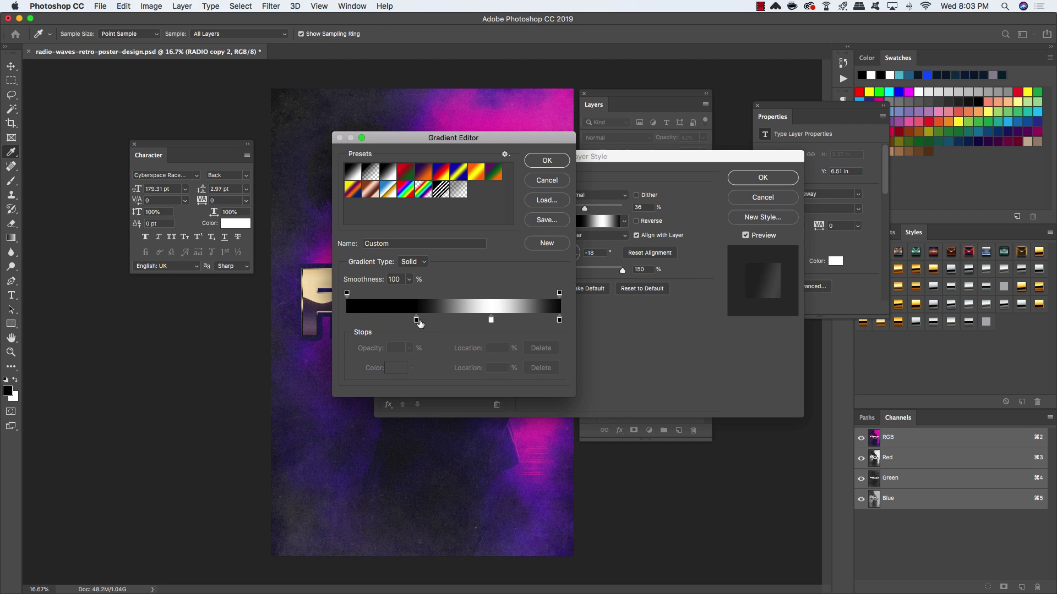
{"action": "left_click_drag", "start_coordinate": [417, 321], "coordinate": [317, 318]}
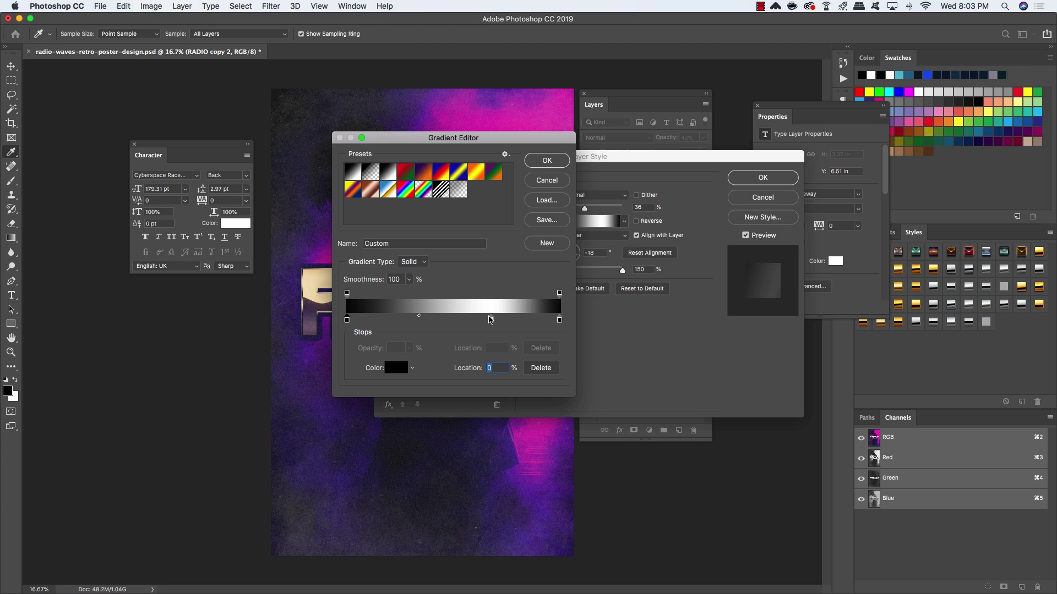
{"action": "mouse_move", "coordinate": [491, 320]}
{"action": "left_mouse_down"}
{"action": "mouse_move", "coordinate": [380, 320]}
{"action": "mouse_move", "coordinate": [471, 322]}
{"action": "left_mouse_up"}
{"action": "left_click", "coordinate": [347, 320]}
{"action": "left_click", "coordinate": [379, 320]}
{"action": "mouse_move", "coordinate": [558, 321]}
{"action": "left_mouse_down"}
{"action": "mouse_move", "coordinate": [522, 322]}
{"action": "mouse_move", "coordinate": [571, 321]}
{"action": "left_mouse_up"}
{"action": "left_click", "coordinate": [470, 321]}
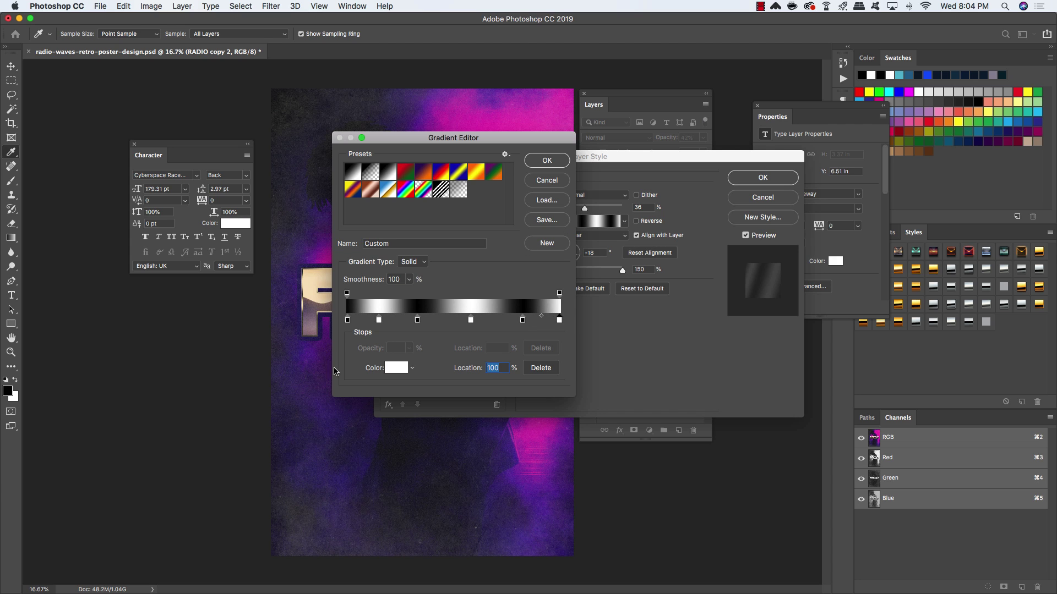
{"action": "left_click", "coordinate": [547, 160]}
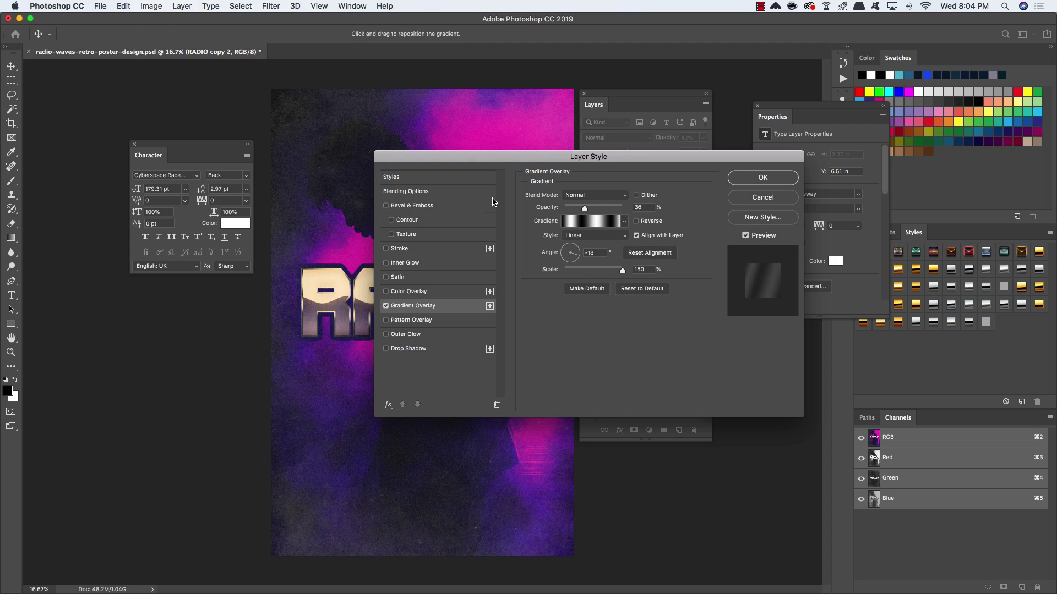
Add a Drop Shadow to RADIO copy 2 and set its blend mode to Multiply.
{"action": "left_click", "coordinate": [386, 350]}
{"action": "left_click", "coordinate": [413, 349]}
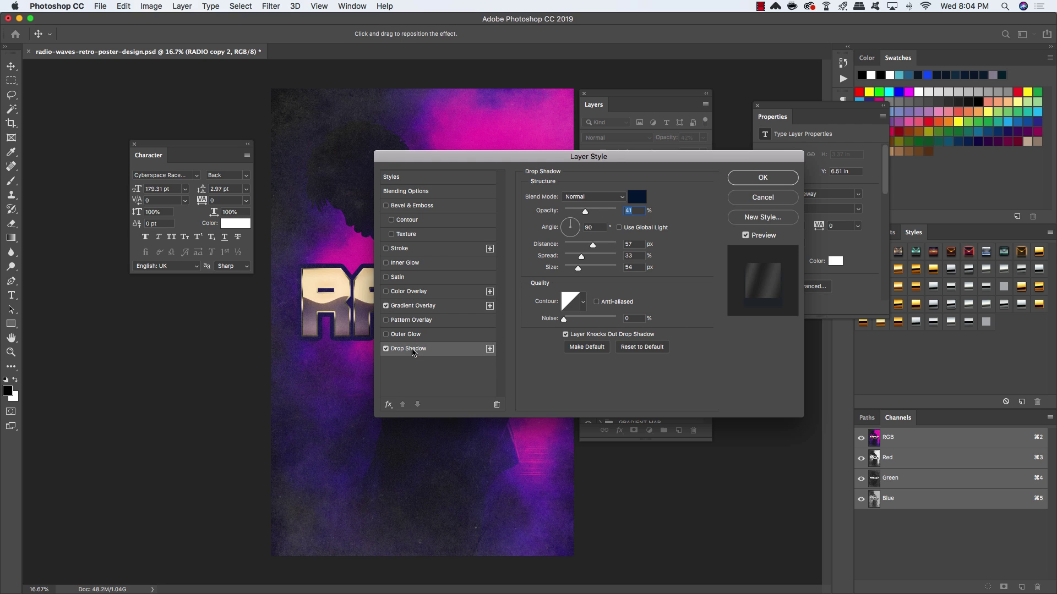
{"action": "left_click", "coordinate": [584, 199]}
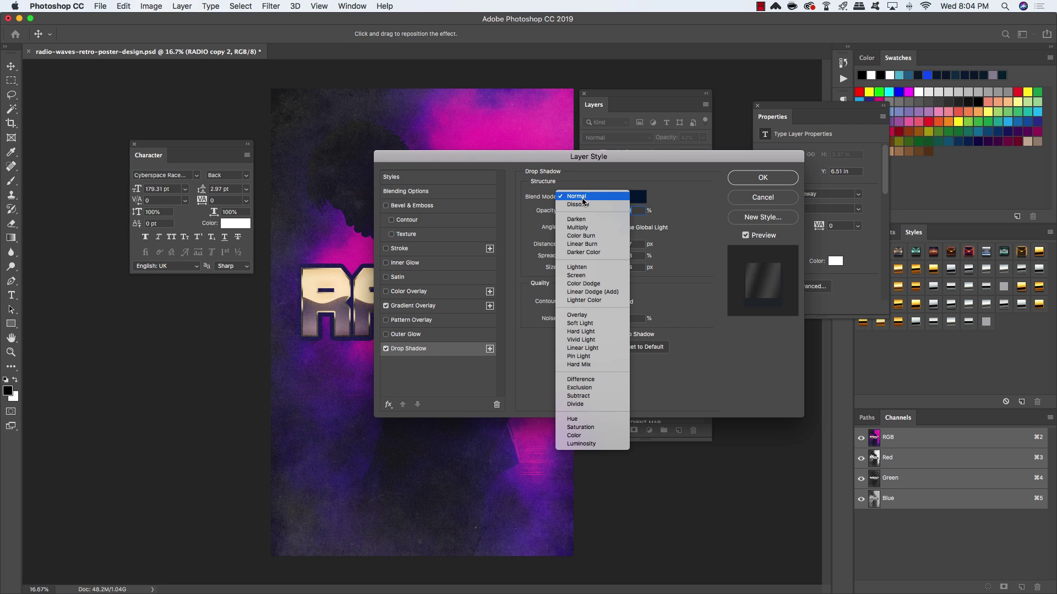
{"action": "left_click", "coordinate": [581, 230]}
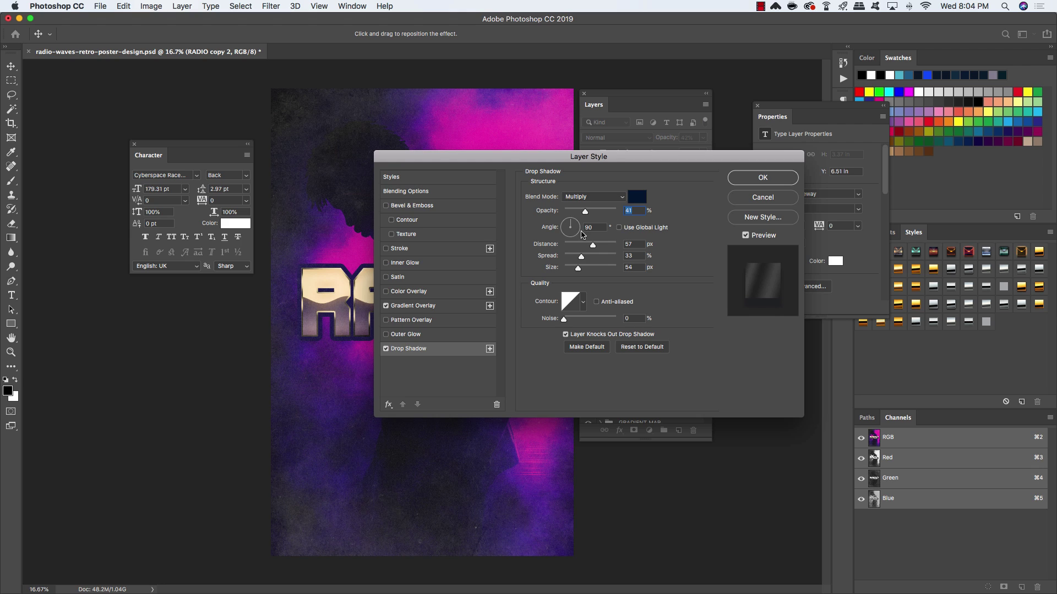
Set the drop shadow to 100% opacity, 0 px distance, 10% spread and 185 px size.
{"action": "left_click_drag", "start_coordinate": [584, 211], "coordinate": [657, 208]}
{"action": "left_click_drag", "start_coordinate": [593, 244], "coordinate": [528, 247]}
{"action": "left_click_drag", "start_coordinate": [633, 257], "coordinate": [578, 256]}
{"action": "type", "text": "10"}
{"action": "key", "text": "Tab"}
{"action": "type", "text": "185"}
Set the drop shadow color to #8c00b2, apply the layer style and compare the title with and without RADIO copy 2.
{"action": "left_click", "coordinate": [637, 197]}
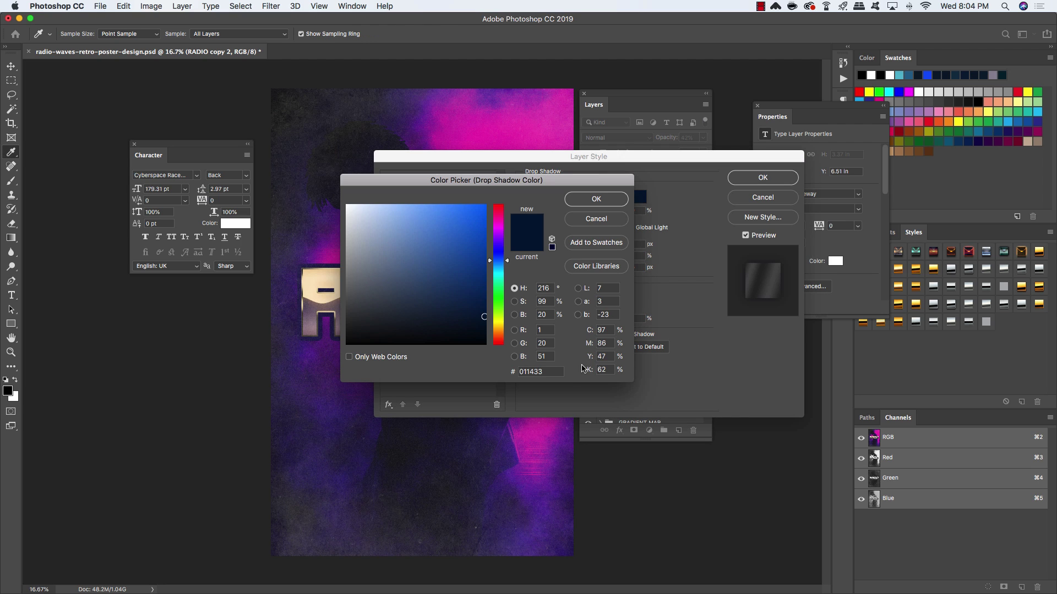
{"action": "left_click_drag", "start_coordinate": [553, 371], "coordinate": [462, 363]}
{"action": "type", "text": "8c"}
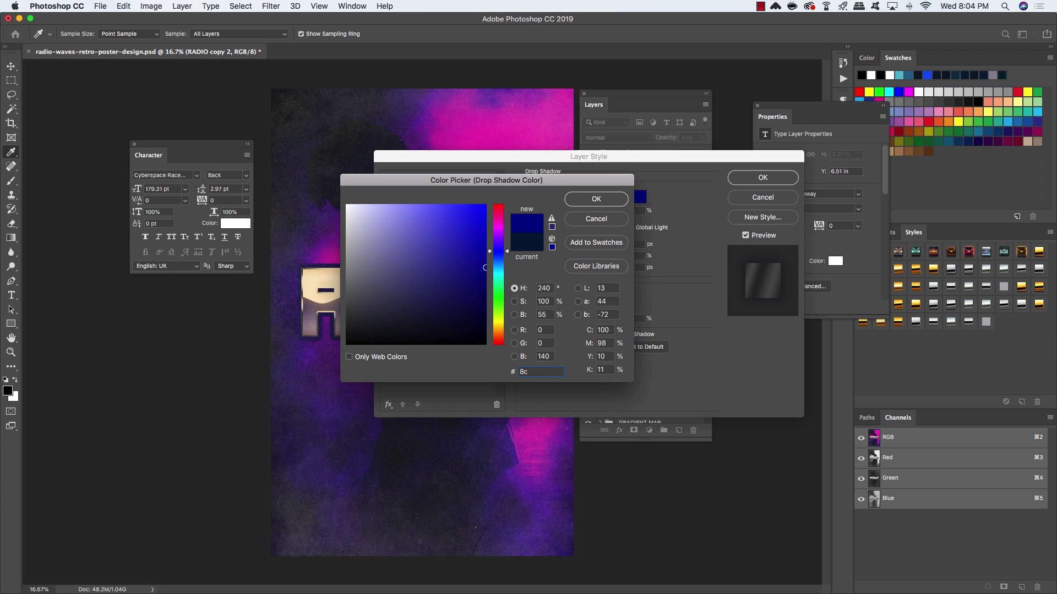
{"action": "type", "text": "00b2"}
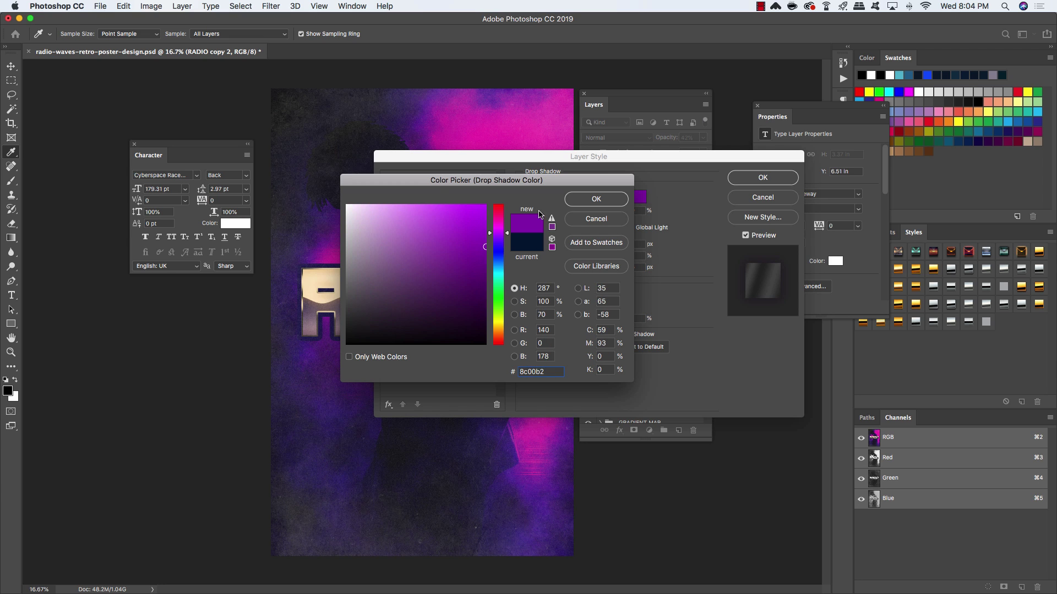
{"action": "left_click", "coordinate": [595, 199]}
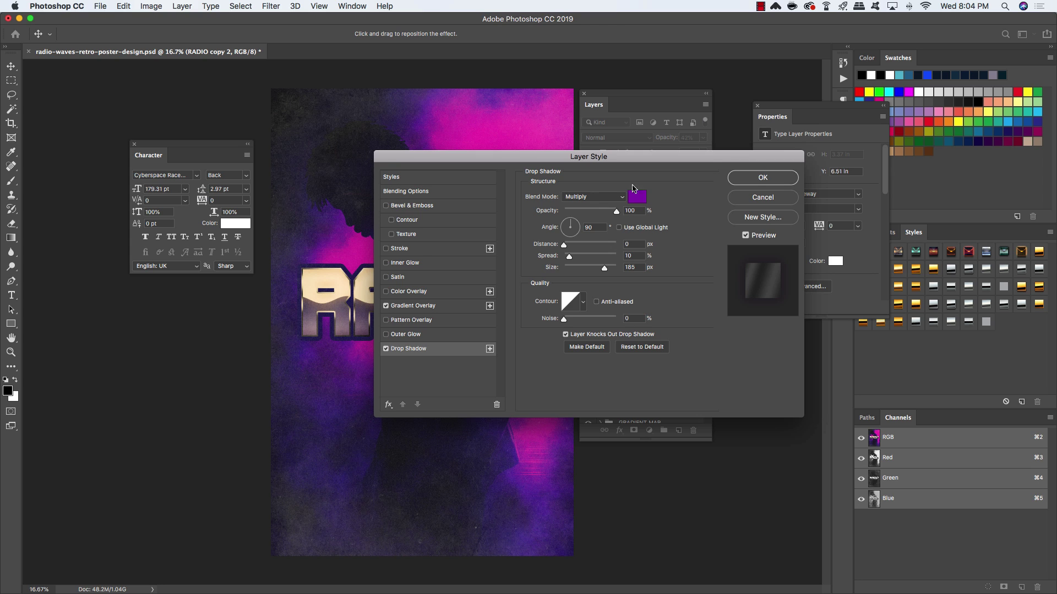
{"action": "left_click", "coordinate": [762, 178]}
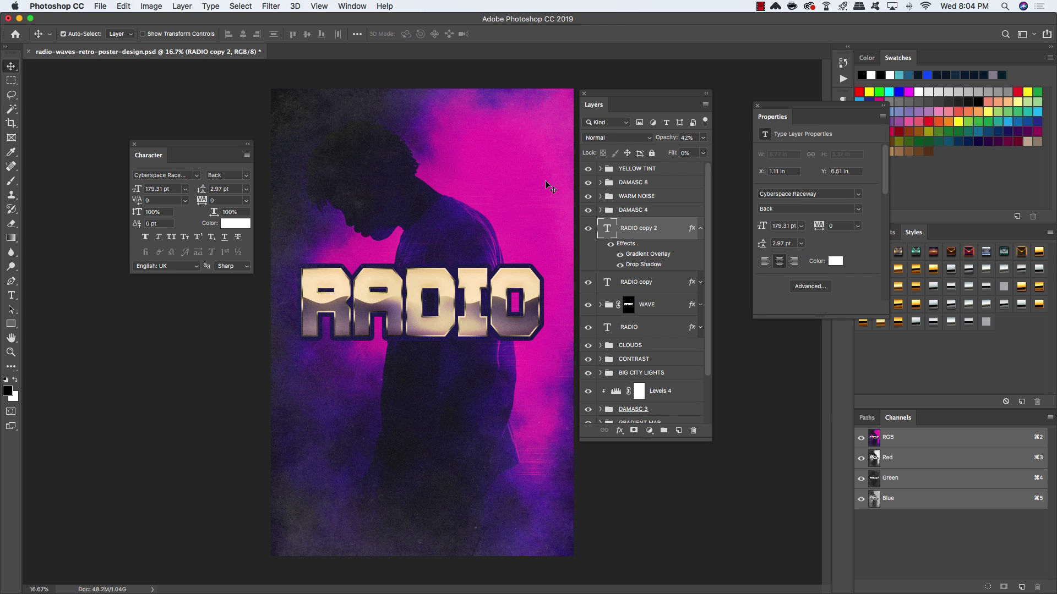
{"action": "left_click", "coordinate": [588, 229]}
{"action": "left_click", "coordinate": [587, 228]}
{"action": "left_click", "coordinate": [587, 229]}
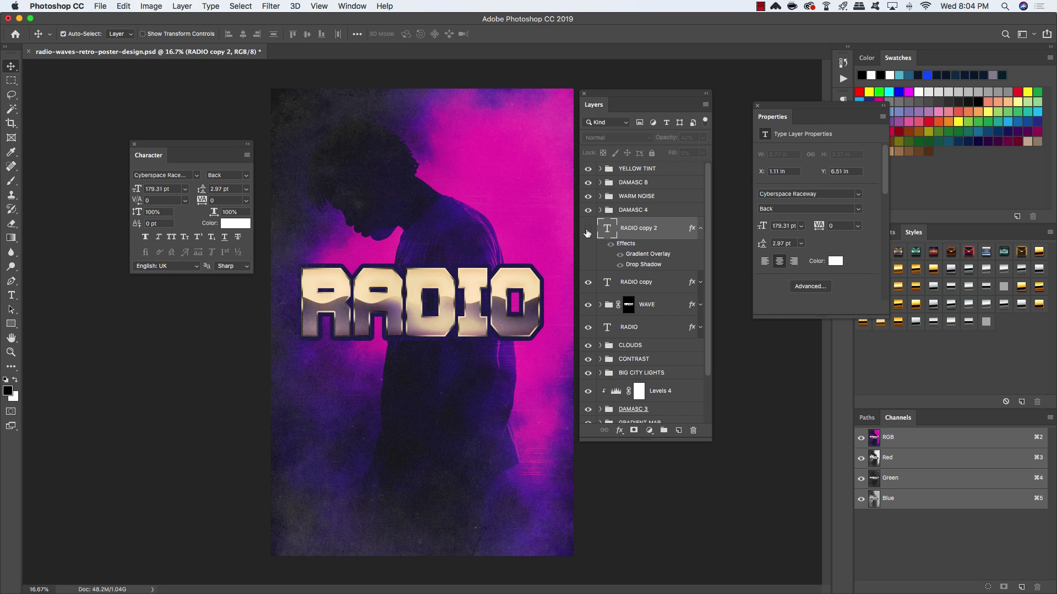
{"action": "left_click", "coordinate": [587, 229]}
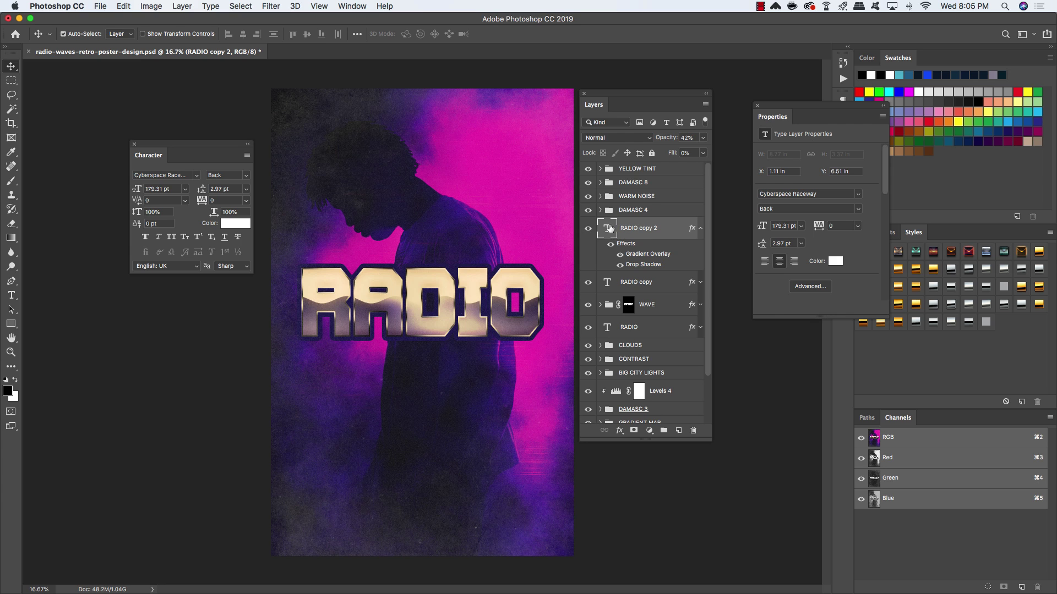
Add a Solid Color fill layer in #ff18fc above RADIO copy 2, masked to the shape of the RADIO letters.
{"action": "left_click", "coordinate": [611, 231], "text": "ctrl"}
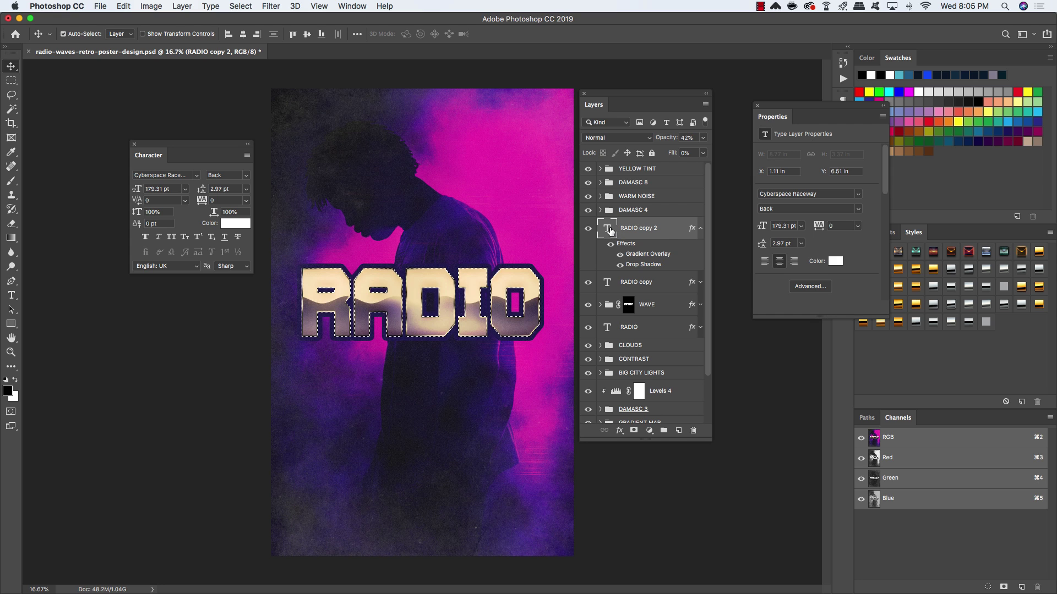
{"action": "left_click", "coordinate": [700, 228]}
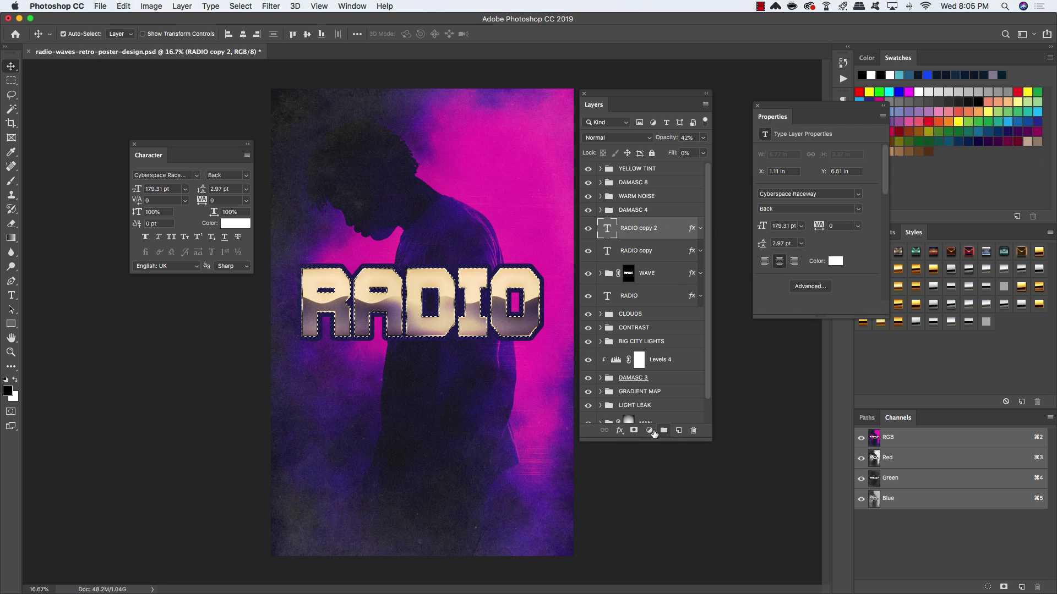
{"action": "left_click", "coordinate": [650, 430]}
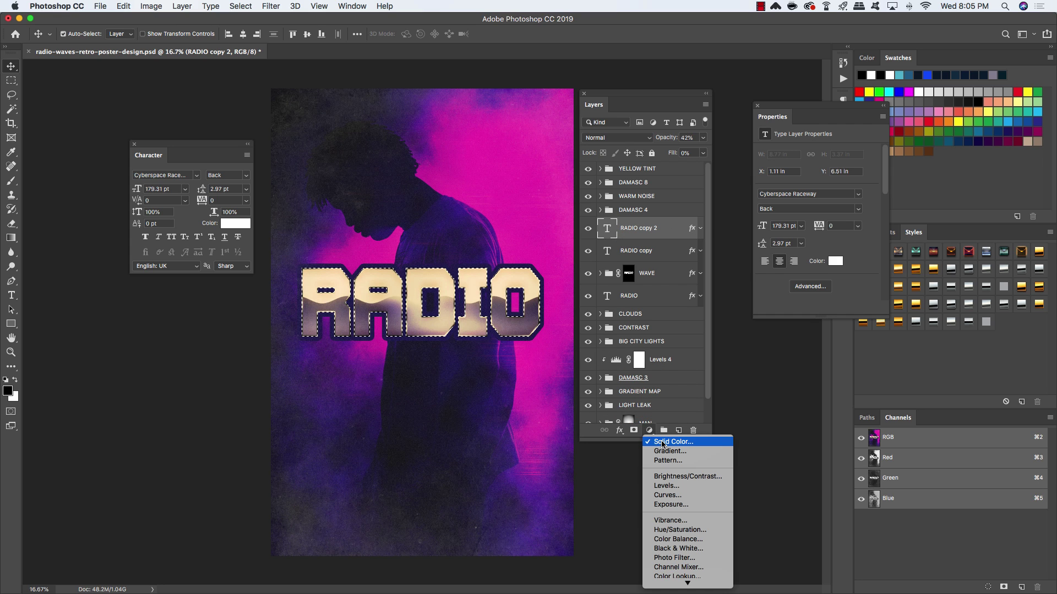
{"action": "left_click", "coordinate": [663, 442]}
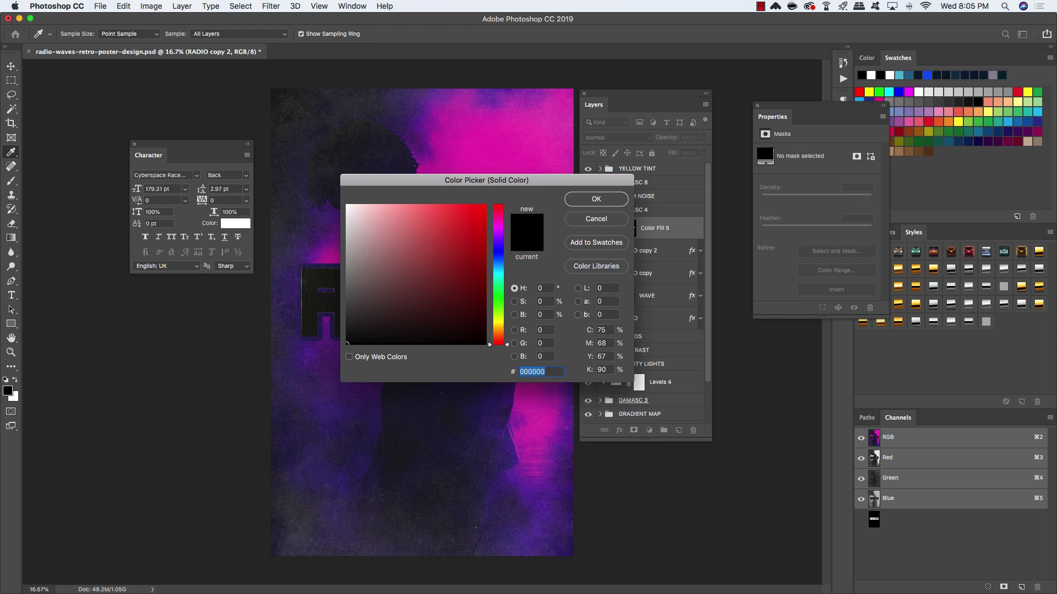
{"action": "type", "text": "ff18"}
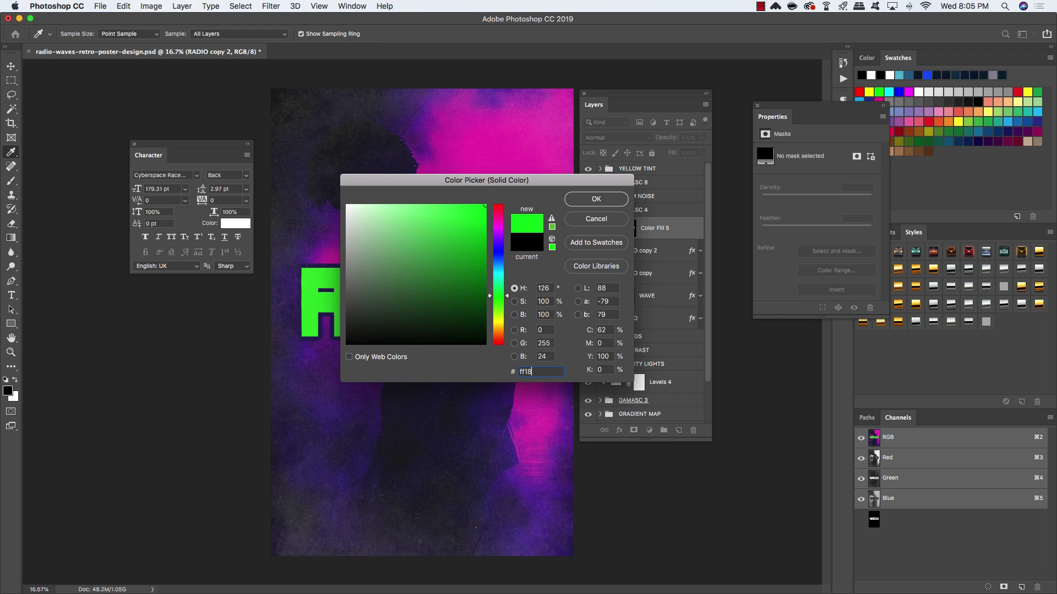
{"action": "type", "text": "fc"}
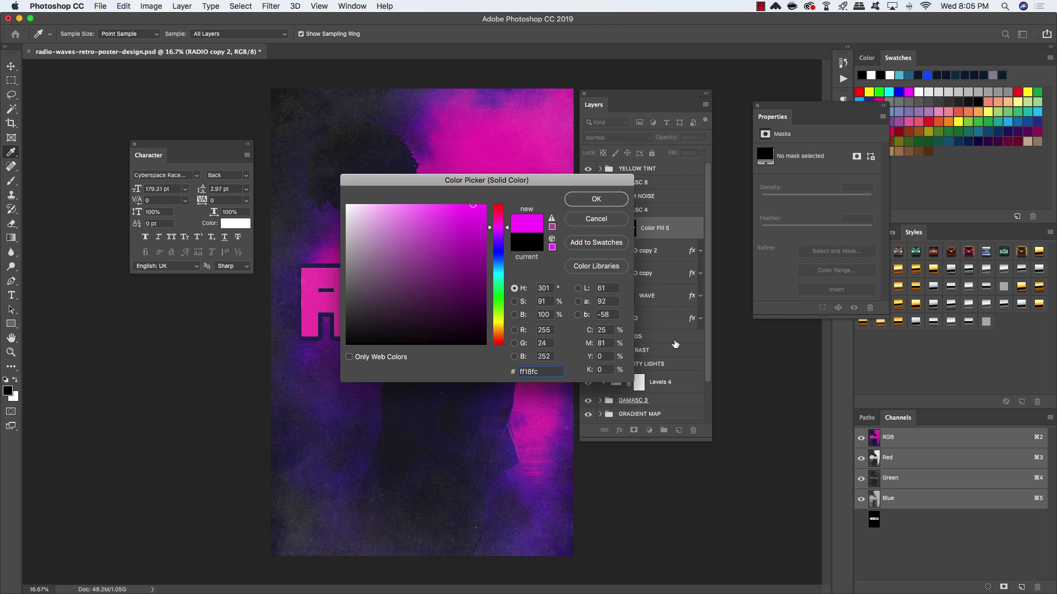
{"action": "left_click", "coordinate": [596, 200]}
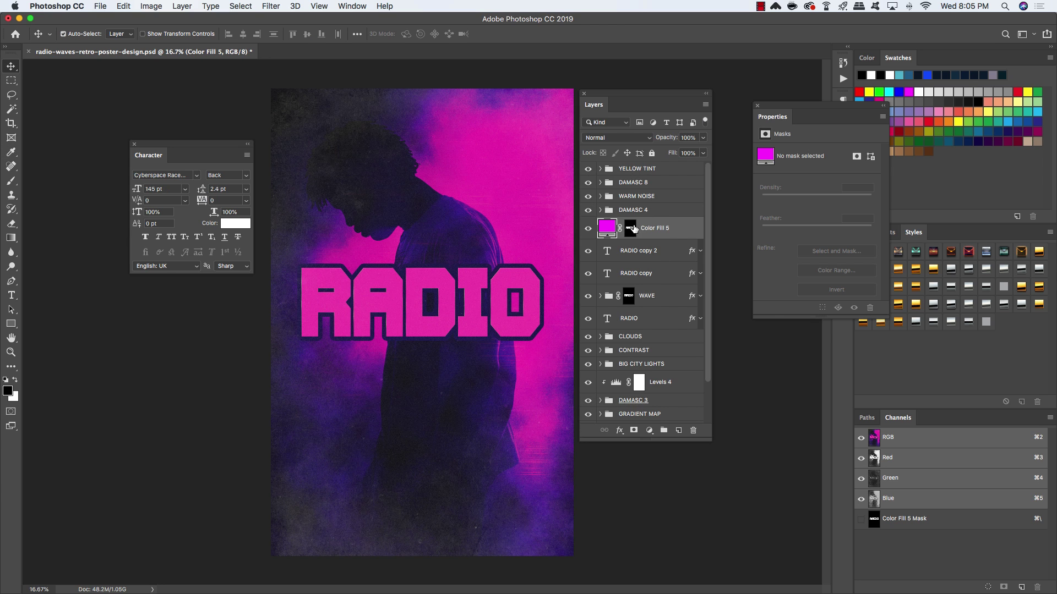
{"action": "left_click", "coordinate": [587, 229]}
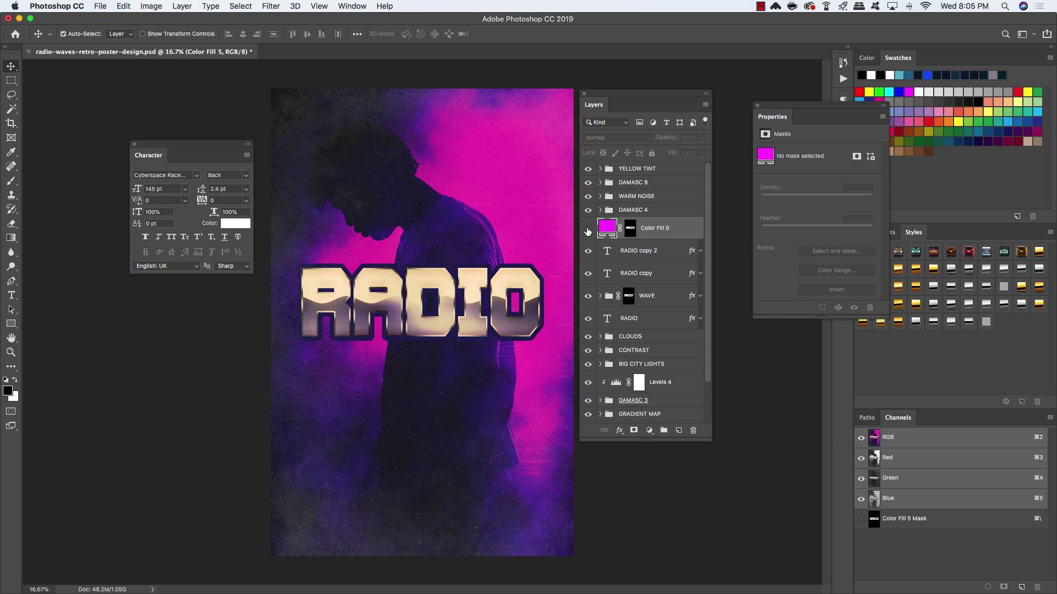
{"action": "left_click", "coordinate": [588, 229]}
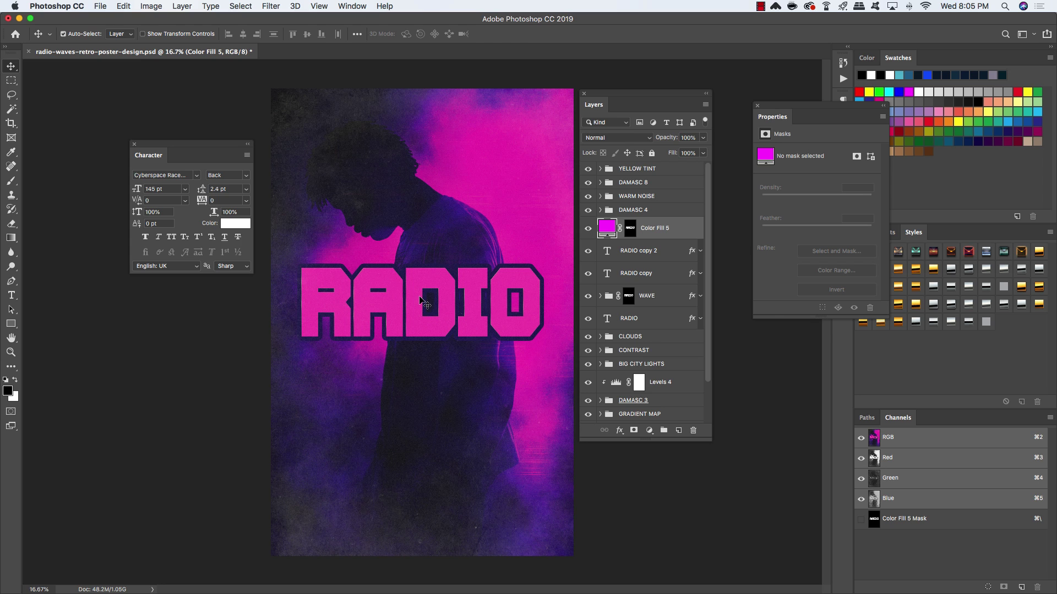
Load the color fill's mask as a selection, contract it by 14 pixels and fill it with black on the mask, leaving only a thin outline.
{"action": "left_click", "coordinate": [630, 231], "text": "super"}
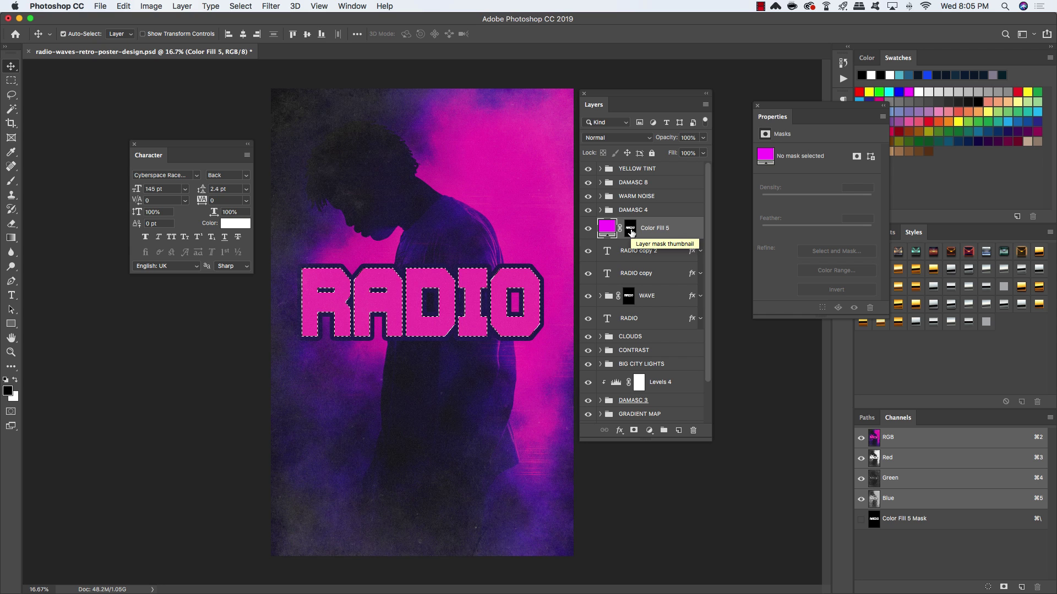
{"action": "left_click", "coordinate": [240, 6]}
{"action": "mouse_move", "coordinate": [259, 165]}
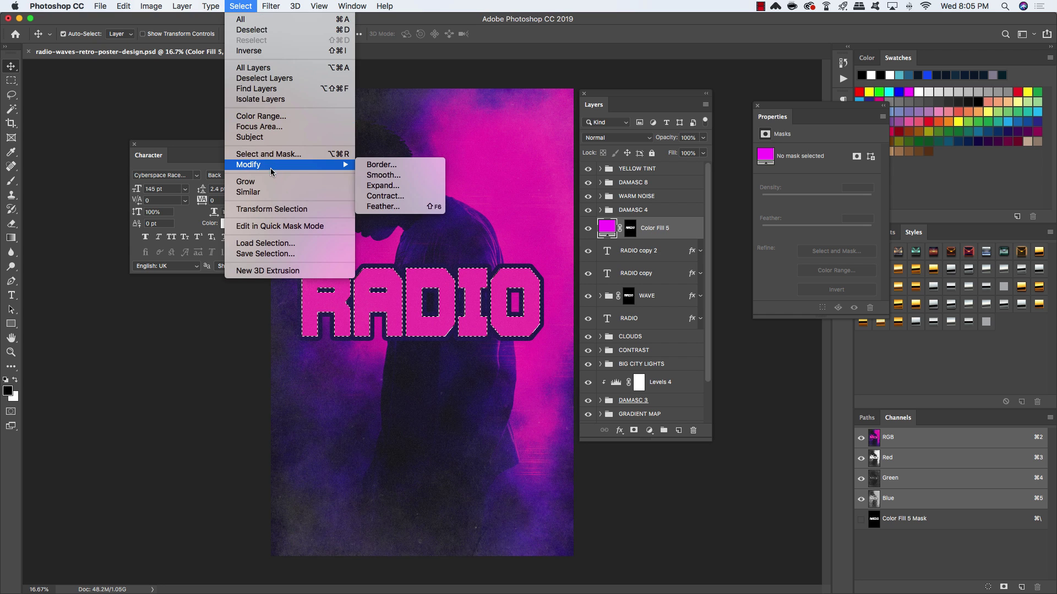
{"action": "left_click", "coordinate": [382, 196]}
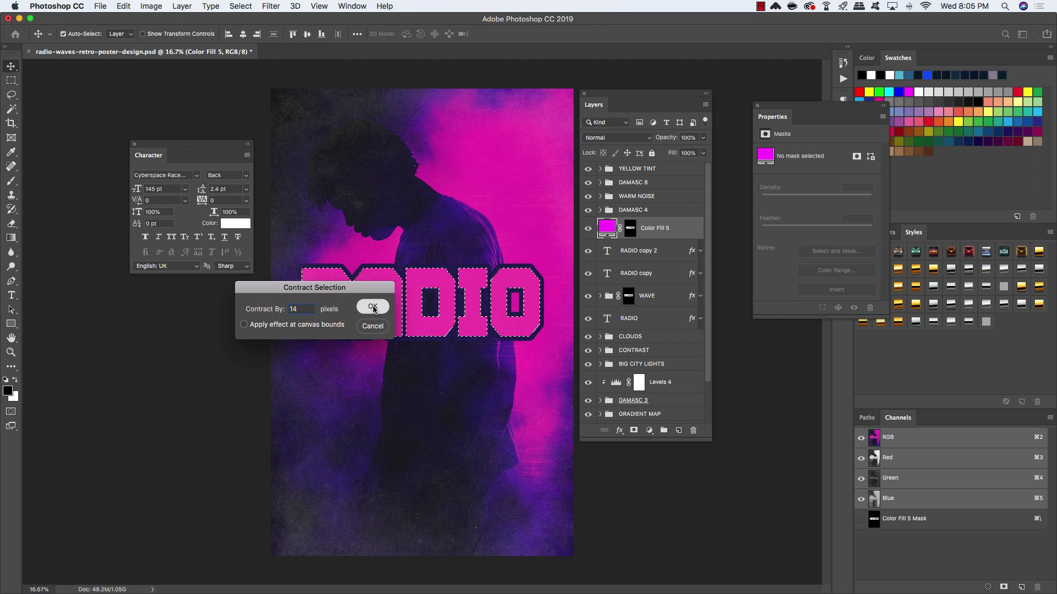
{"action": "left_click", "coordinate": [372, 307]}
{"action": "left_click", "coordinate": [631, 229]}
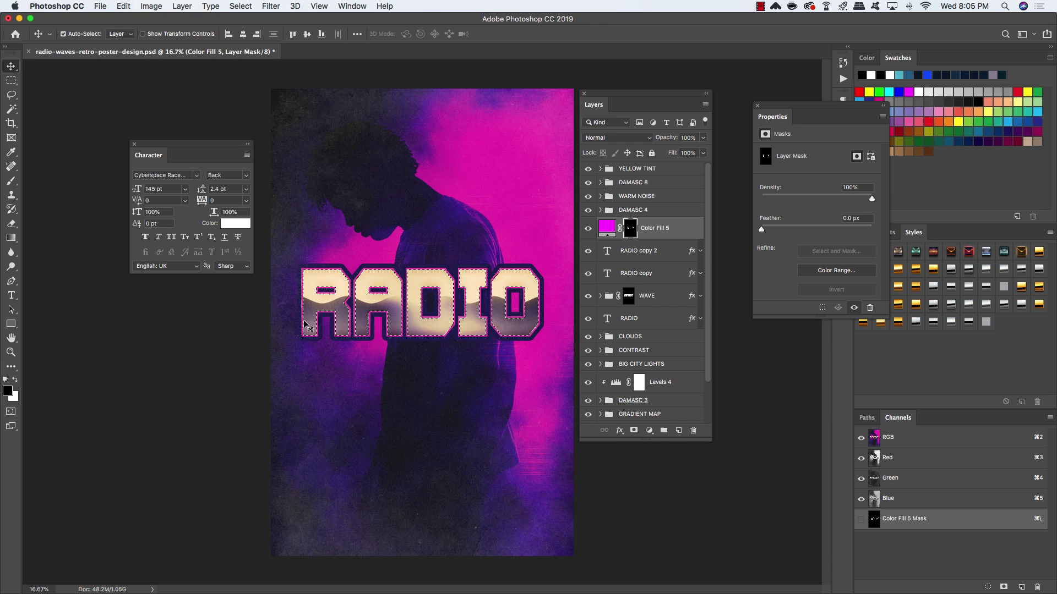
{"action": "key", "text": "super+d"}
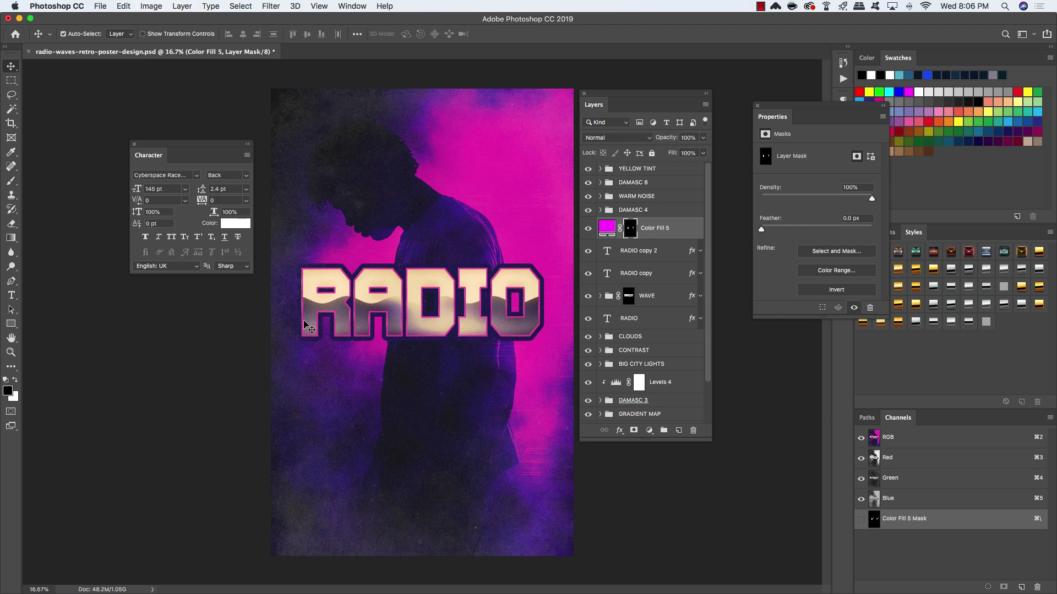
Set the magenta color fill layer's blend mode to Soft Light.
{"action": "left_click", "coordinate": [665, 229]}
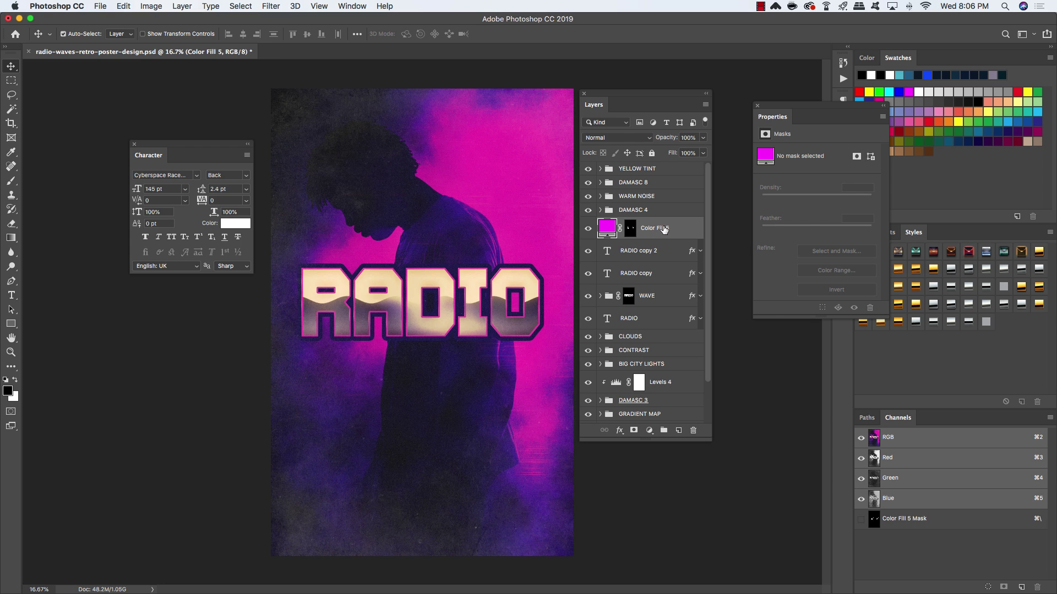
{"action": "left_click", "coordinate": [604, 138]}
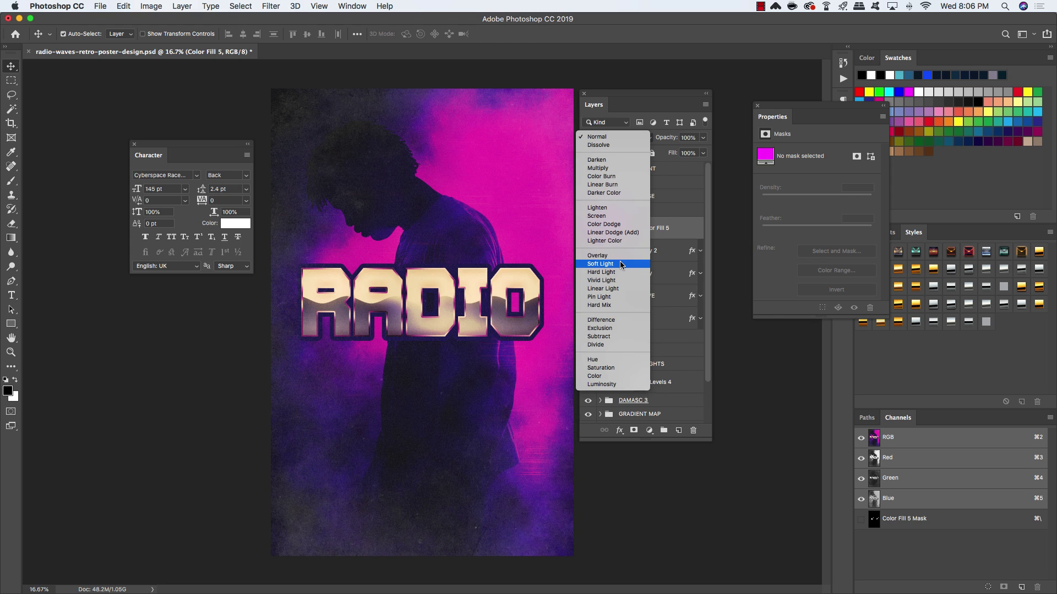
{"action": "left_click", "coordinate": [606, 265]}
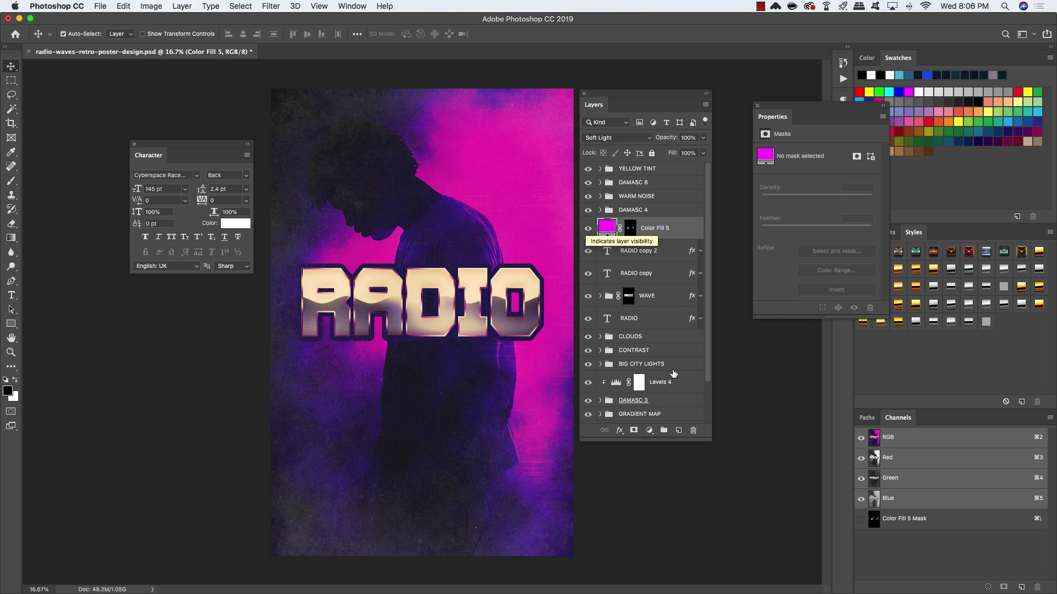
On a new layer, draw a white-to-transparent radial gradient about 5.1 in across, centered below the title's middle letters.
{"action": "left_click", "coordinate": [678, 430]}
{"action": "key", "text": "g"}
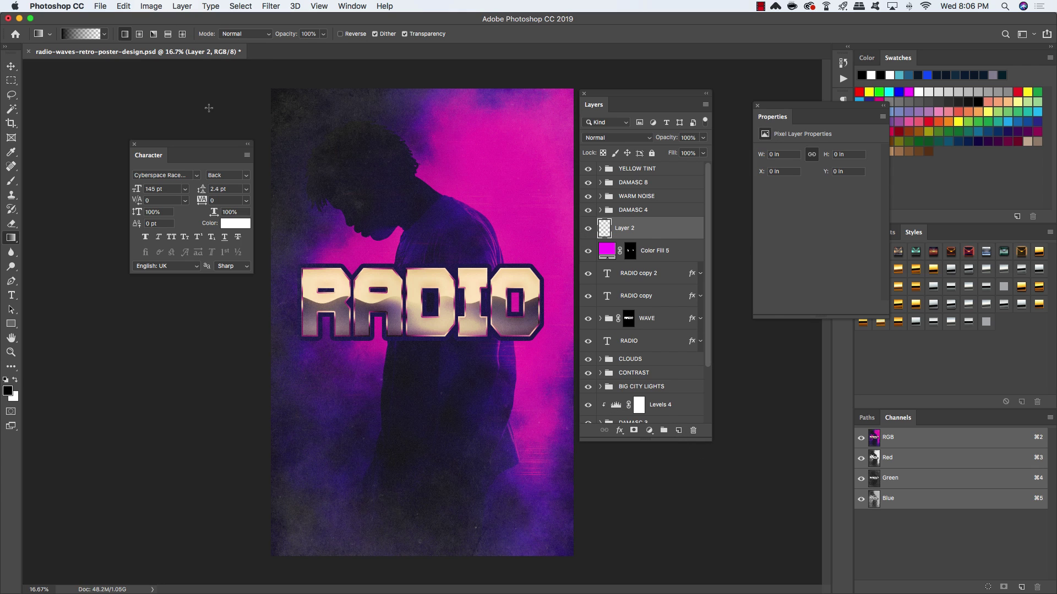
{"action": "left_click", "coordinate": [139, 35]}
{"action": "key", "text": "x"}
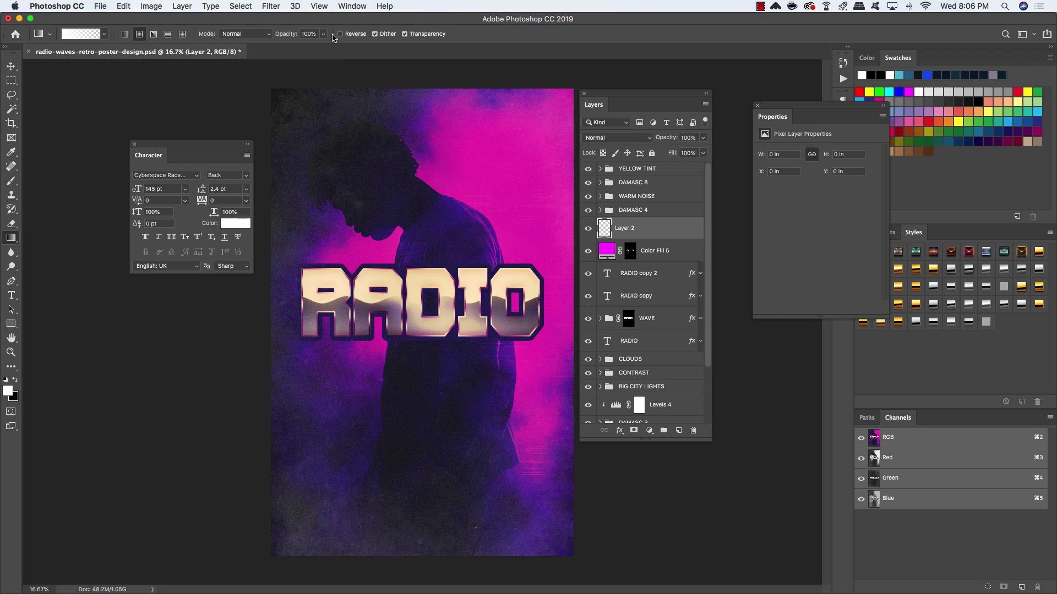
{"action": "left_click_drag", "start_coordinate": [422, 348], "coordinate": [413, 277]}
{"action": "key", "text": "v"}
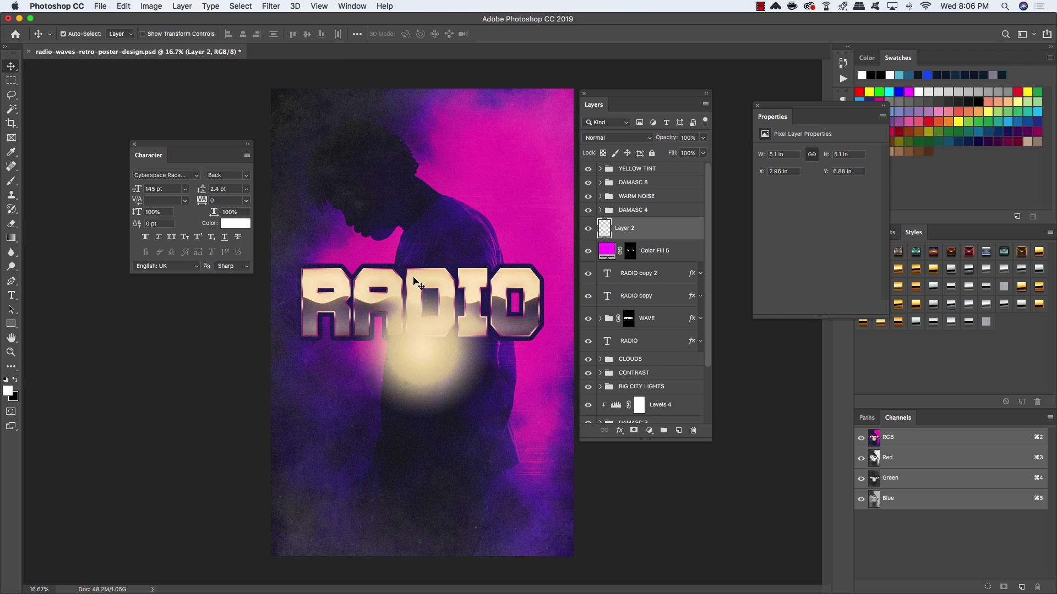
Transform the white glow into a wide ellipse about 10.09 by 3.37 in, centered along the lower edge of the title.
{"action": "key", "text": "super+t"}
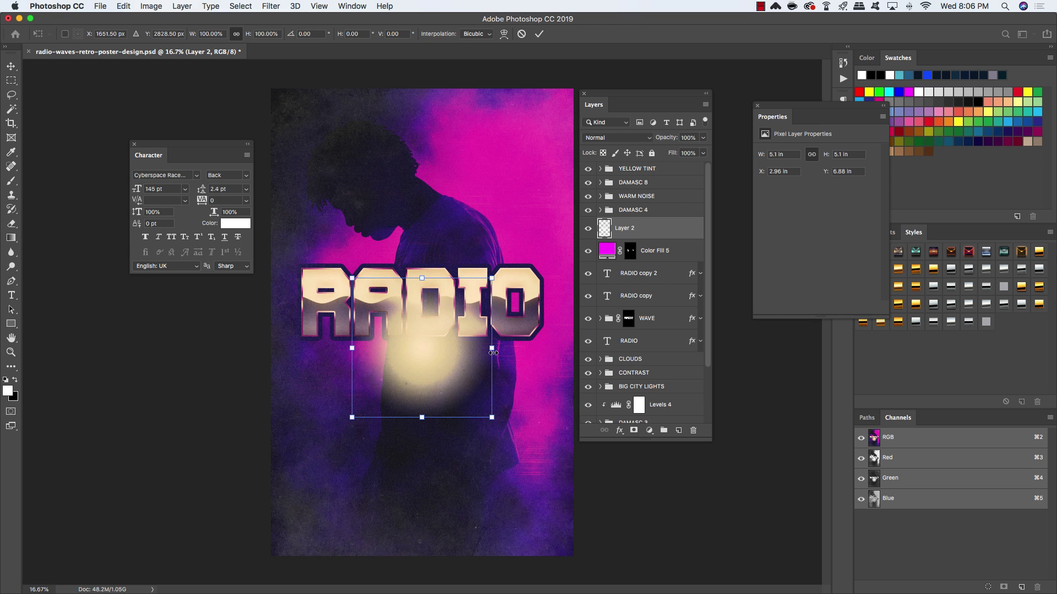
{"action": "left_click_drag", "start_coordinate": [497, 350], "coordinate": [648, 345]}
{"action": "left_click_drag", "start_coordinate": [494, 411], "coordinate": [517, 378]}
{"action": "left_click_drag", "start_coordinate": [525, 339], "coordinate": [455, 350]}
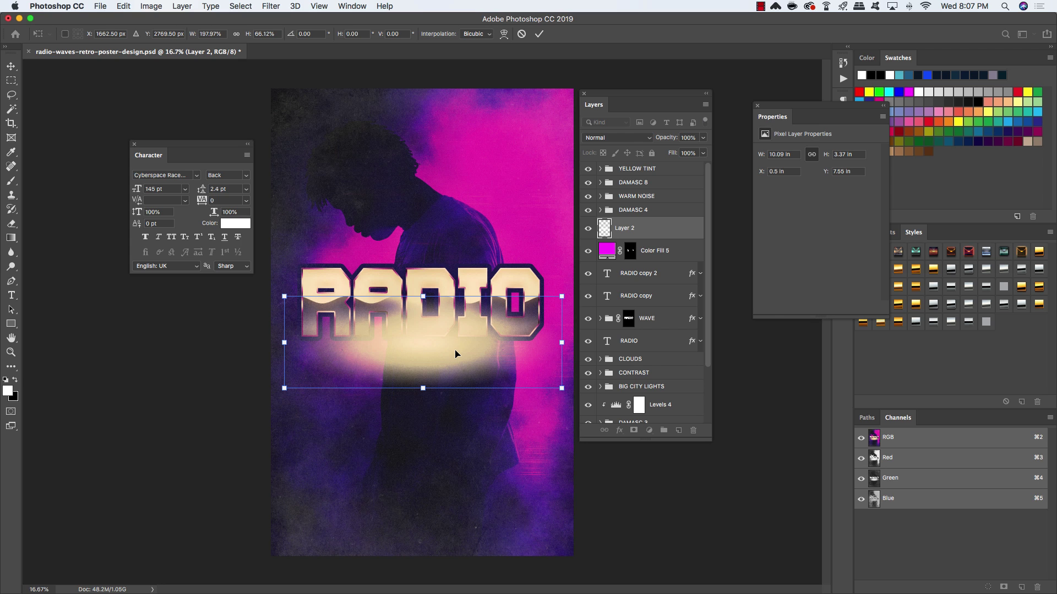
{"action": "key", "text": "Return"}
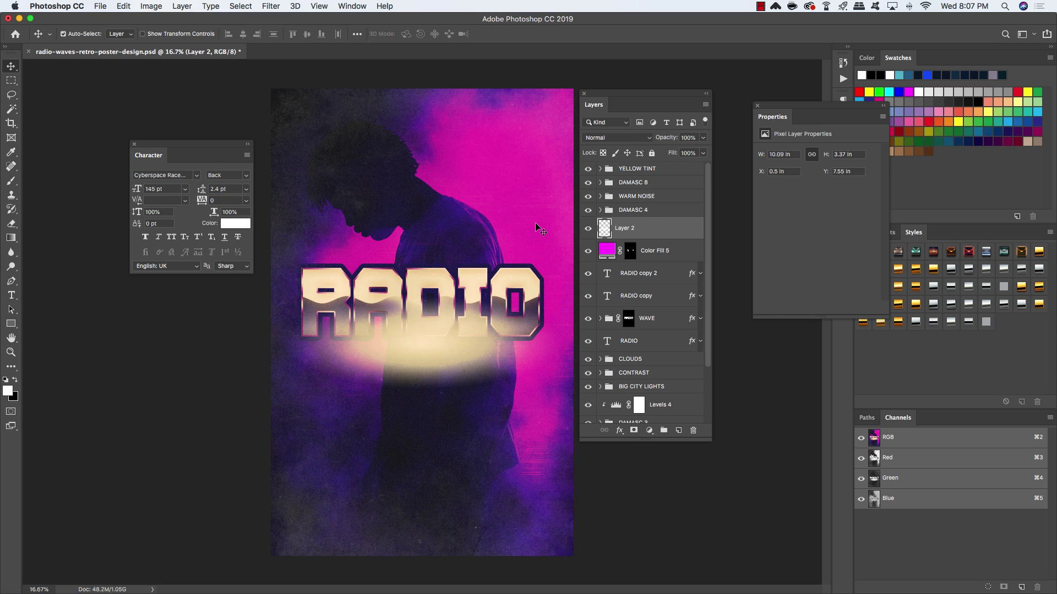
Set the white glow layer's blend mode to Overlay.
{"action": "left_click", "coordinate": [618, 141]}
{"action": "left_click", "coordinate": [613, 137]}
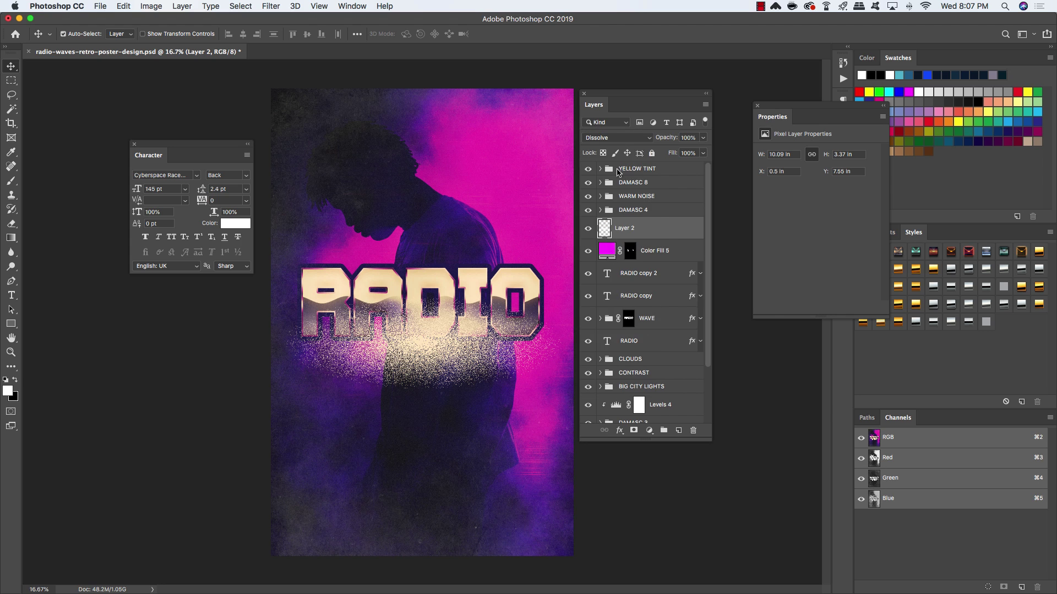
{"action": "left_click", "coordinate": [613, 139]}
{"action": "left_click", "coordinate": [605, 247]}
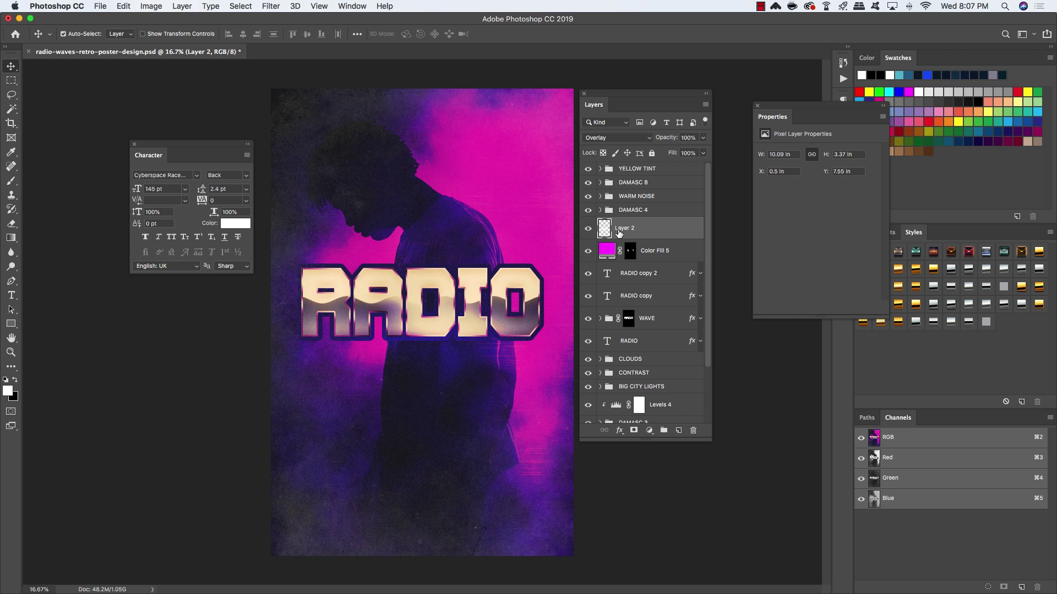
Mask the glow layer to the shape of the RADIO copy 2 letters and compare the title with and without it.
{"action": "left_click", "coordinate": [608, 275], "text": "super"}
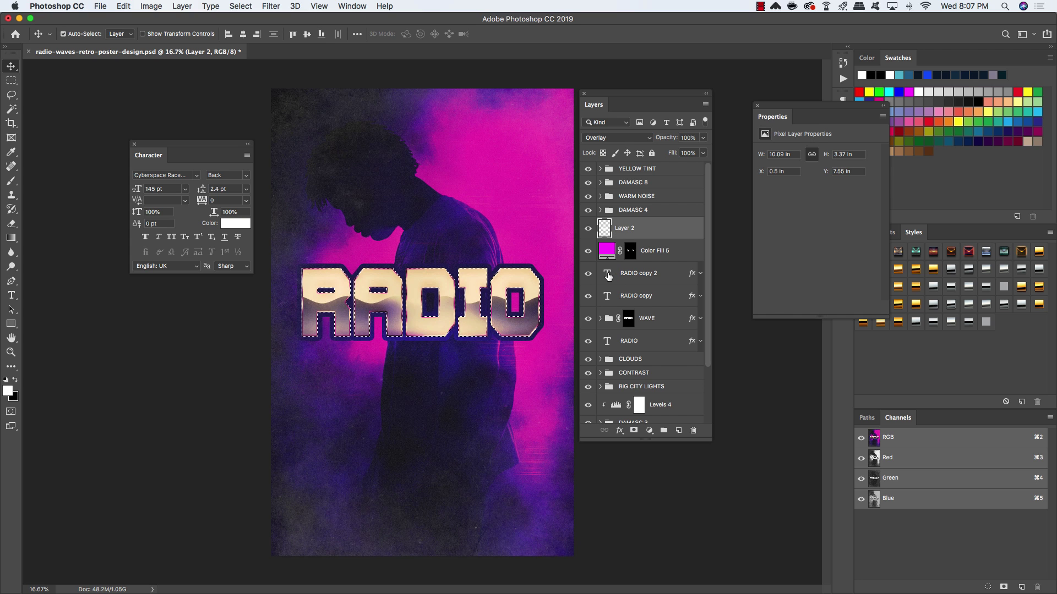
{"action": "left_click", "coordinate": [634, 431]}
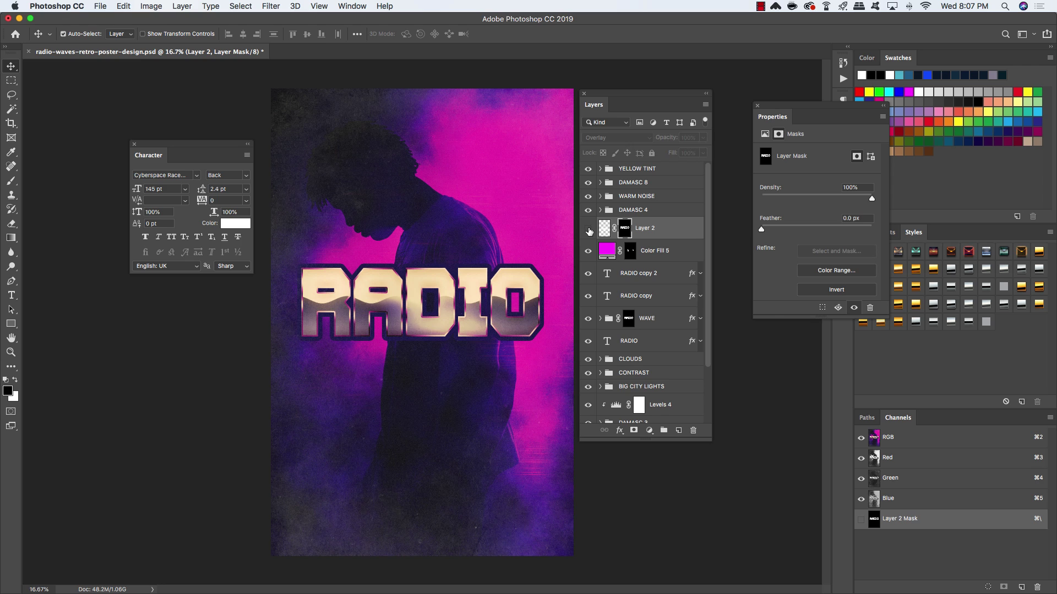
{"action": "left_click", "coordinate": [588, 229]}
{"action": "left_click", "coordinate": [588, 229]}
{"action": "left_click", "coordinate": [588, 229]}
{"action": "left_click", "coordinate": [588, 230]}
{"action": "left_click", "coordinate": [588, 230]}
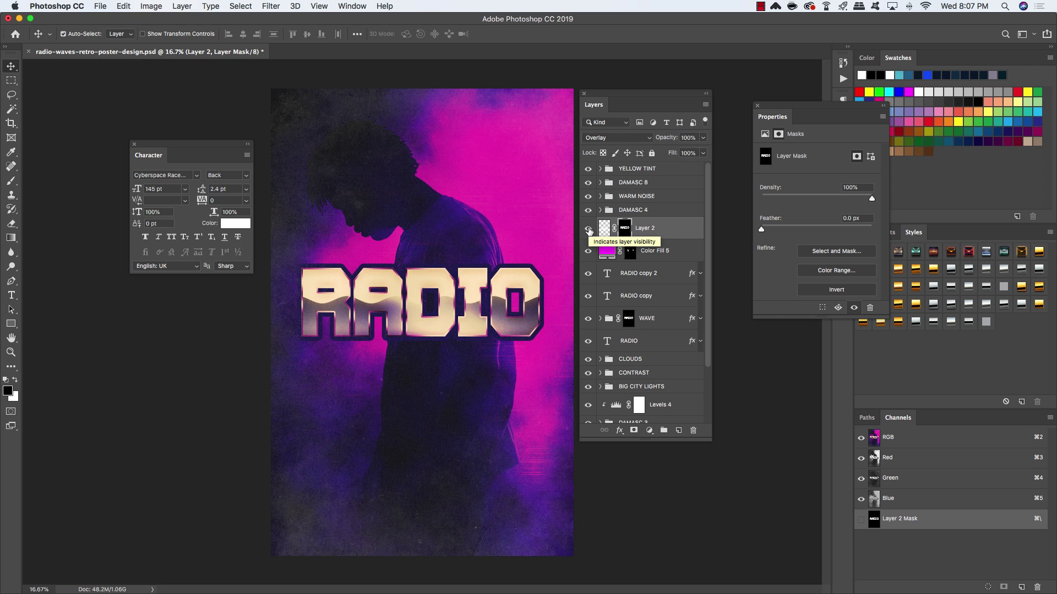
Unlink the white glow from its mask and reshape only the glow to about 11.8 by 2.64 in across the title's lower half.
{"action": "left_click", "coordinate": [604, 231]}
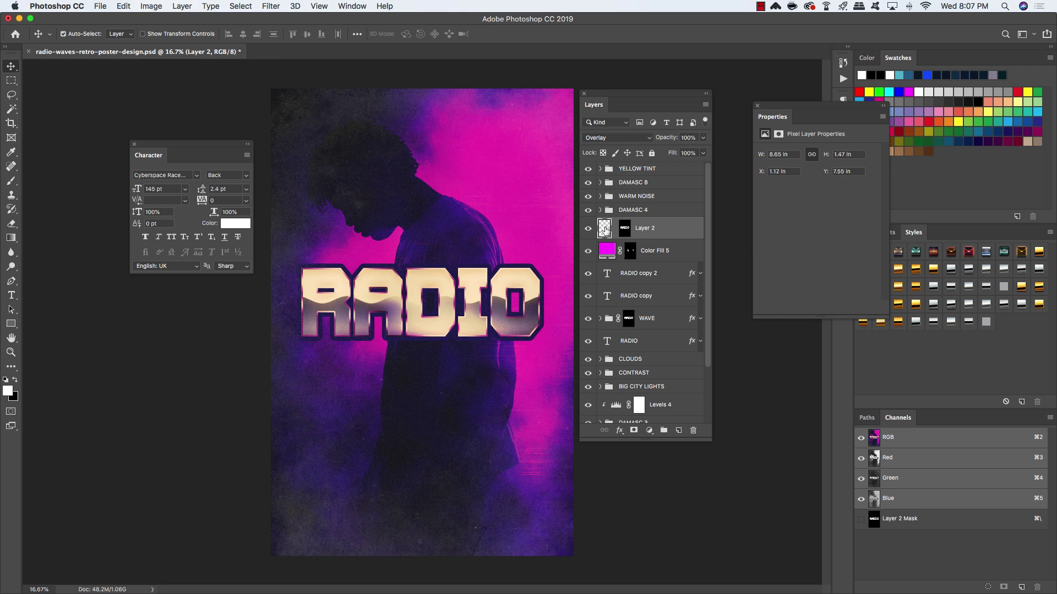
{"action": "key", "text": "super+t"}
{"action": "left_click_drag", "start_coordinate": [505, 350], "coordinate": [445, 330]}
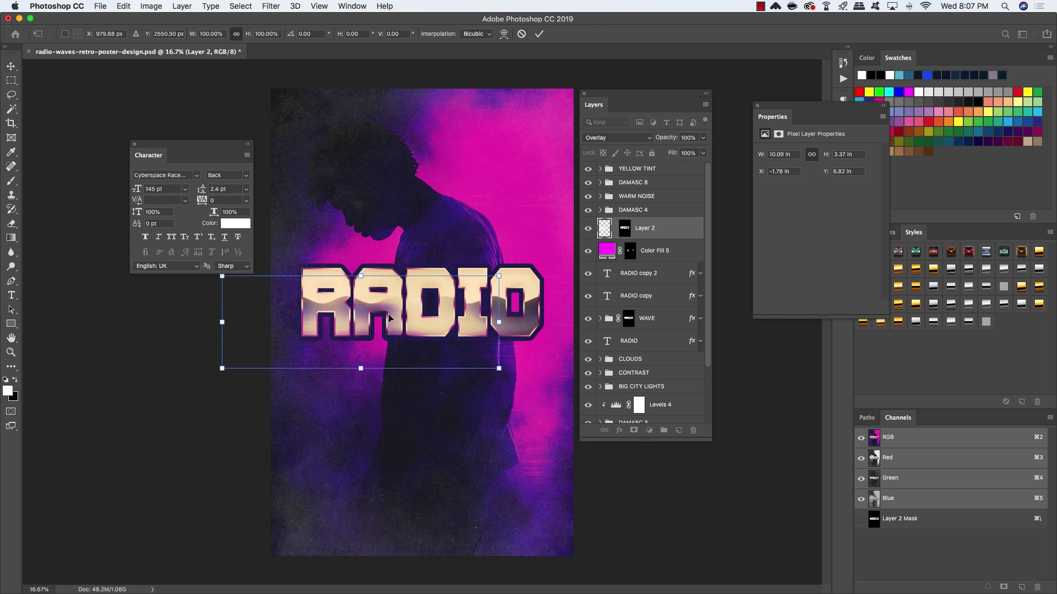
{"action": "left_click_drag", "start_coordinate": [363, 277], "coordinate": [363, 296]}
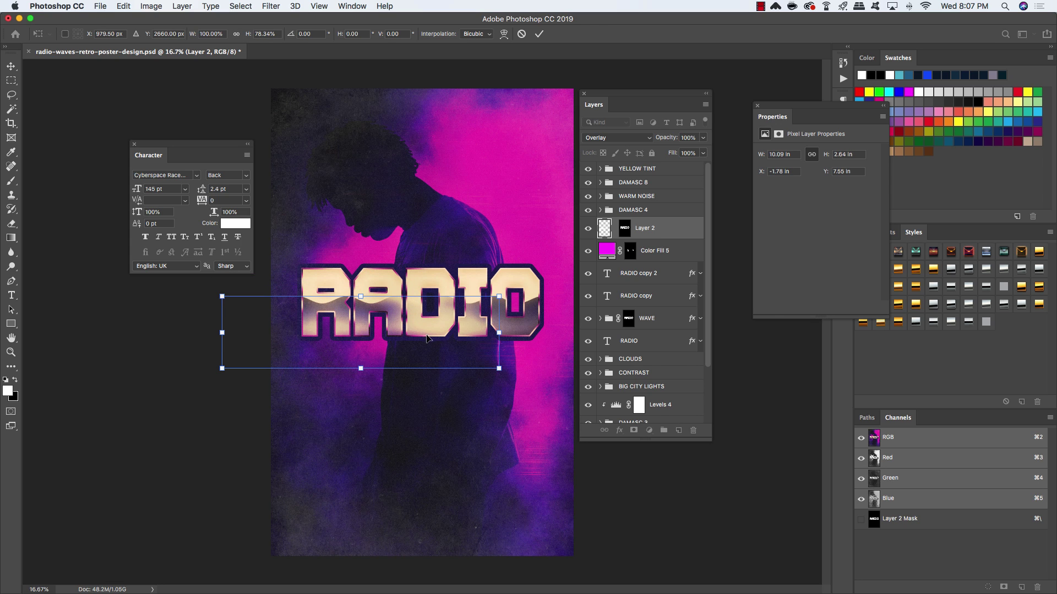
{"action": "left_click_drag", "start_coordinate": [432, 333], "coordinate": [501, 323]}
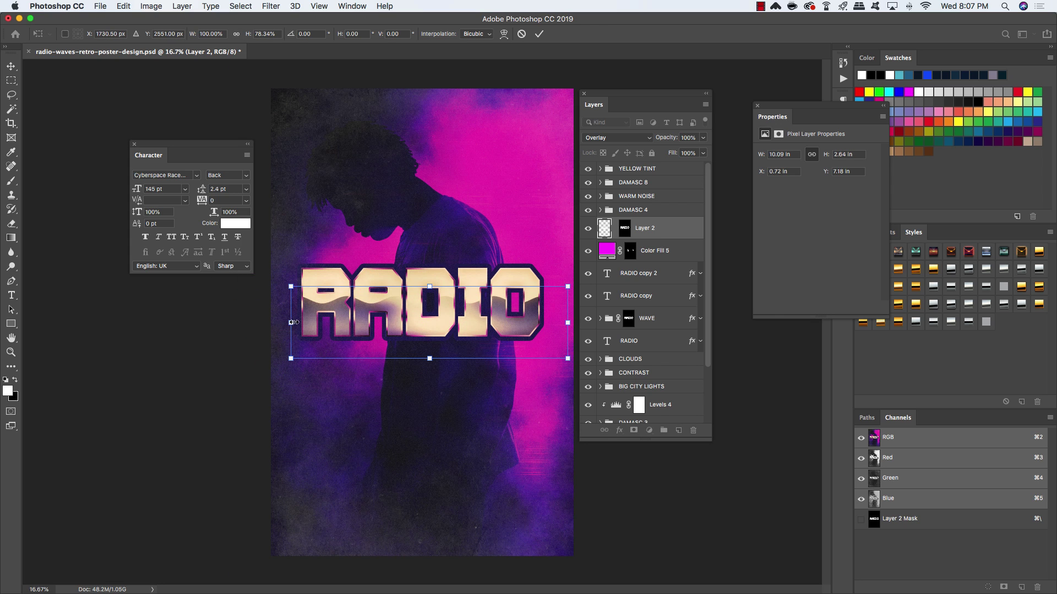
{"action": "left_click_drag", "start_coordinate": [290, 323], "coordinate": [243, 324]}
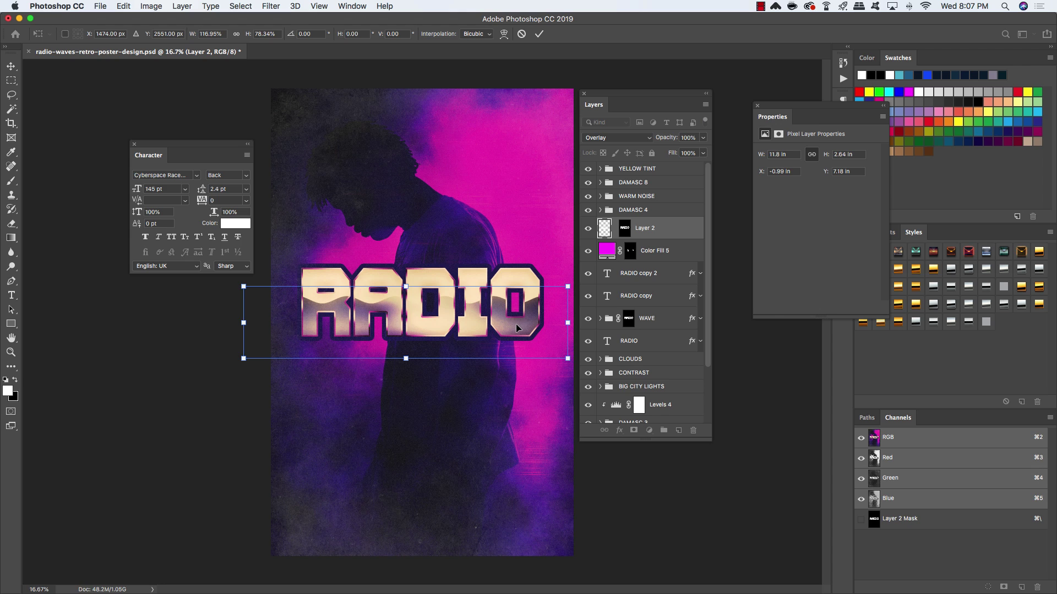
{"action": "key", "text": "Return"}
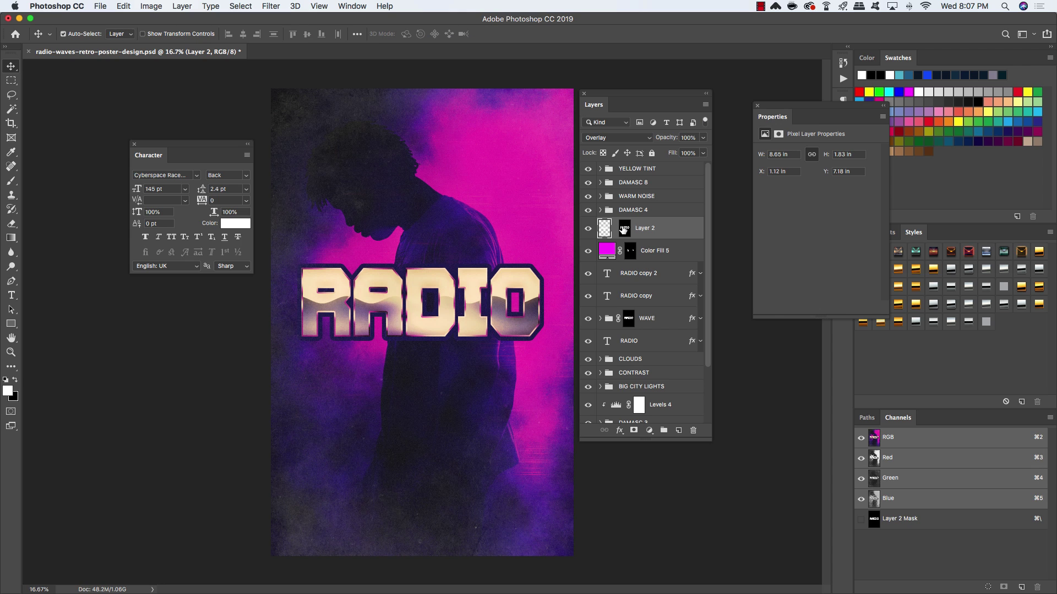
Relink the mask and rename the glow layer OVERLAY.
{"action": "double_click", "coordinate": [644, 229]}
{"action": "type", "text": "OVERLAY"}
{"action": "key", "text": "Return"}
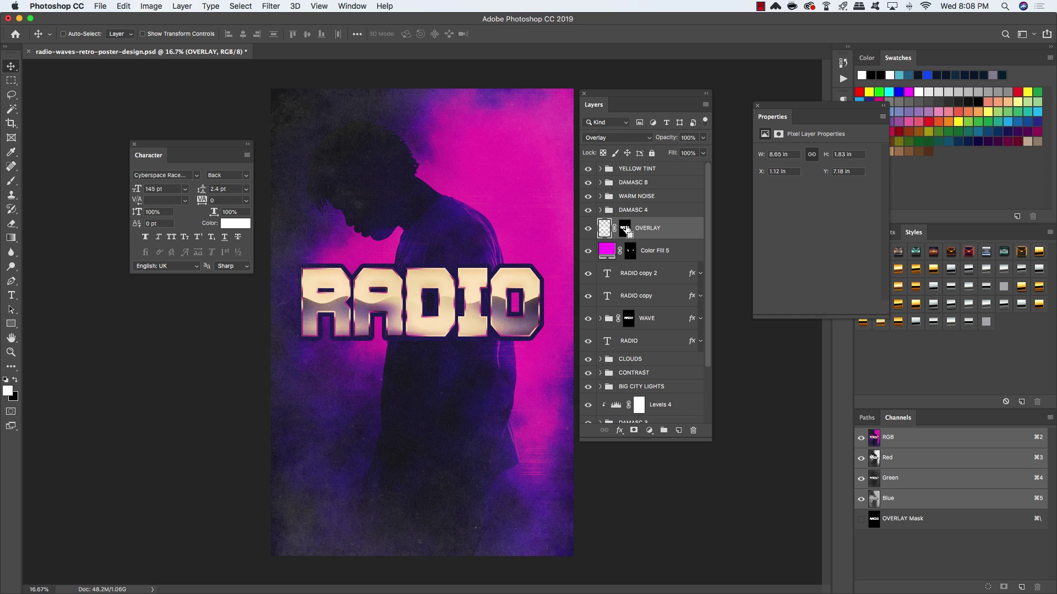
{"action": "left_click", "coordinate": [627, 231], "text": "super"}
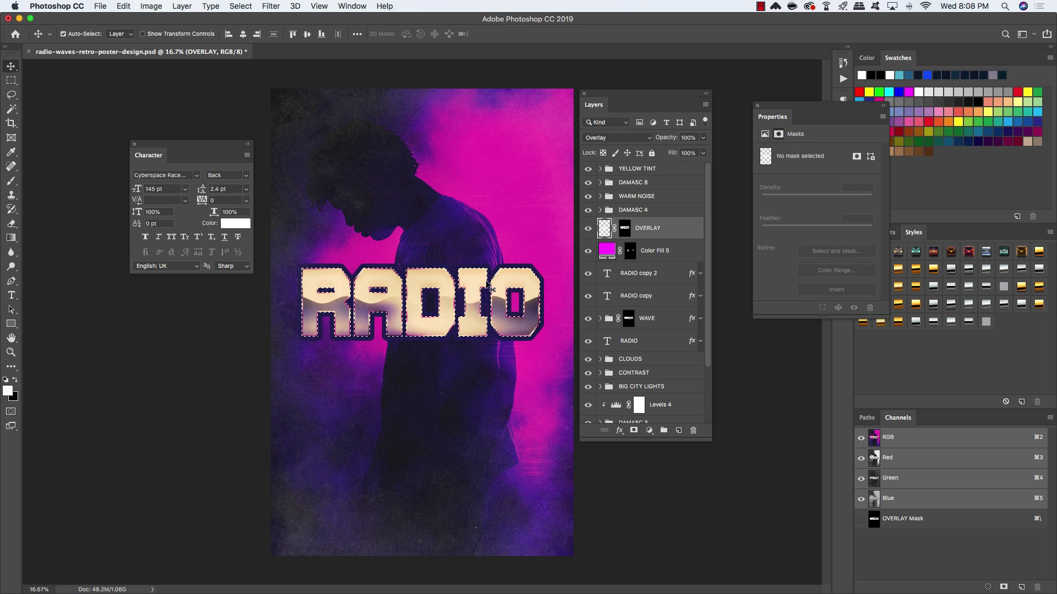
{"action": "left_click", "coordinate": [240, 6]}
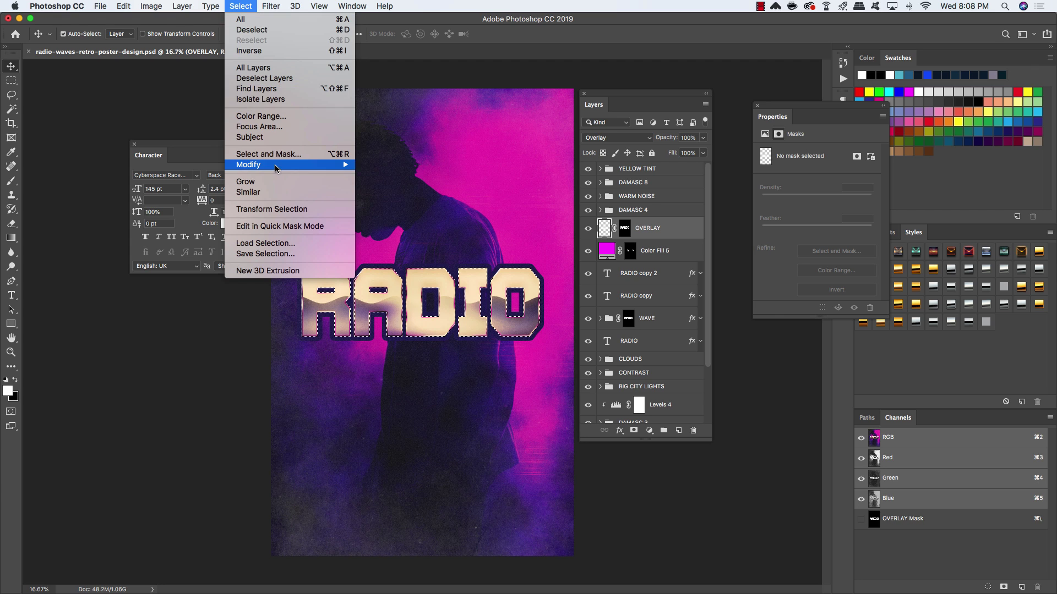
{"action": "mouse_move", "coordinate": [273, 166]}
{"action": "left_click", "coordinate": [404, 198]}
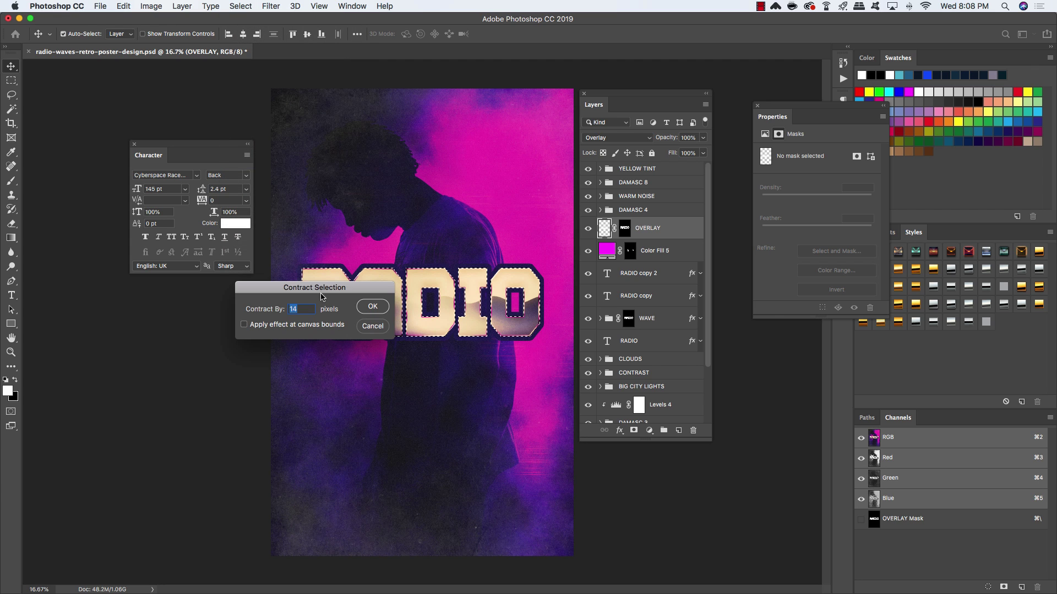
{"action": "left_click", "coordinate": [372, 306]}
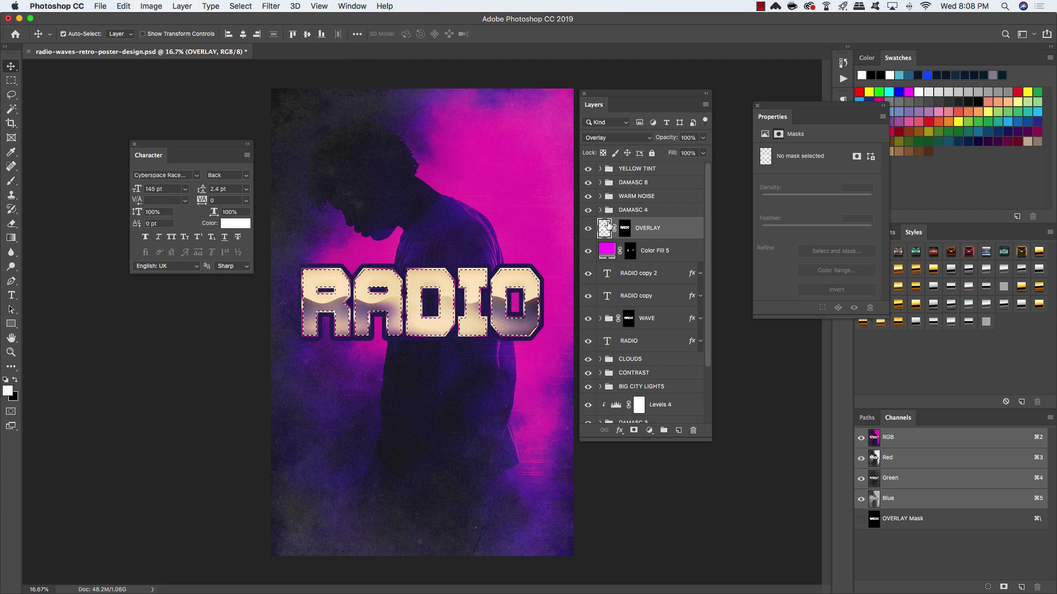
{"action": "left_click", "coordinate": [626, 229]}
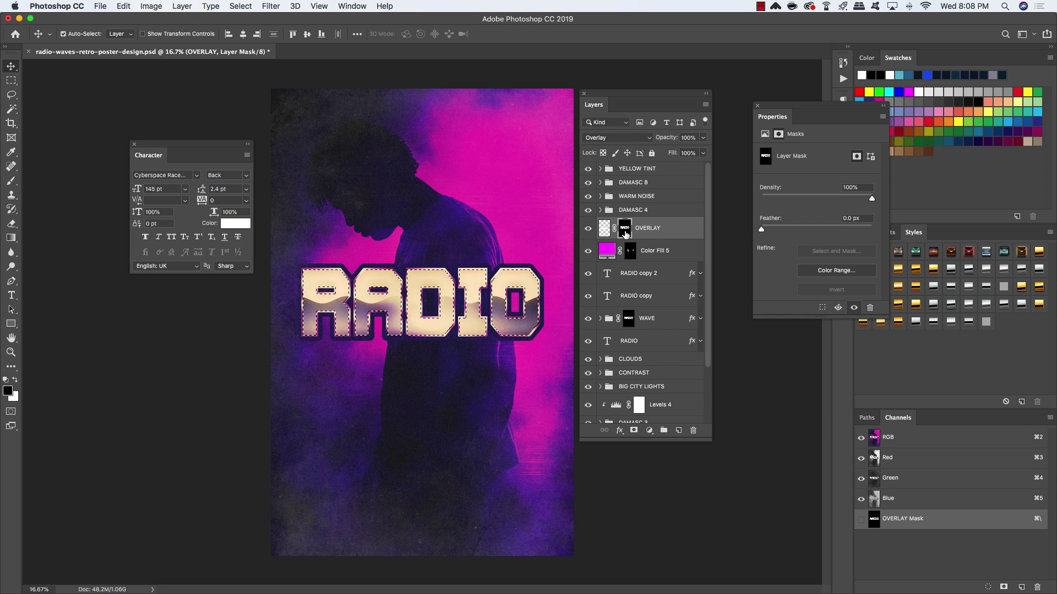
{"action": "key", "text": "super+d"}
Delete the layer mask from the OVERLAY layer.
{"action": "scroll", "coordinate": [625, 234], "scroll_direction": "down", "scroll_amount": 1}
{"action": "left_click", "coordinate": [626, 233]}
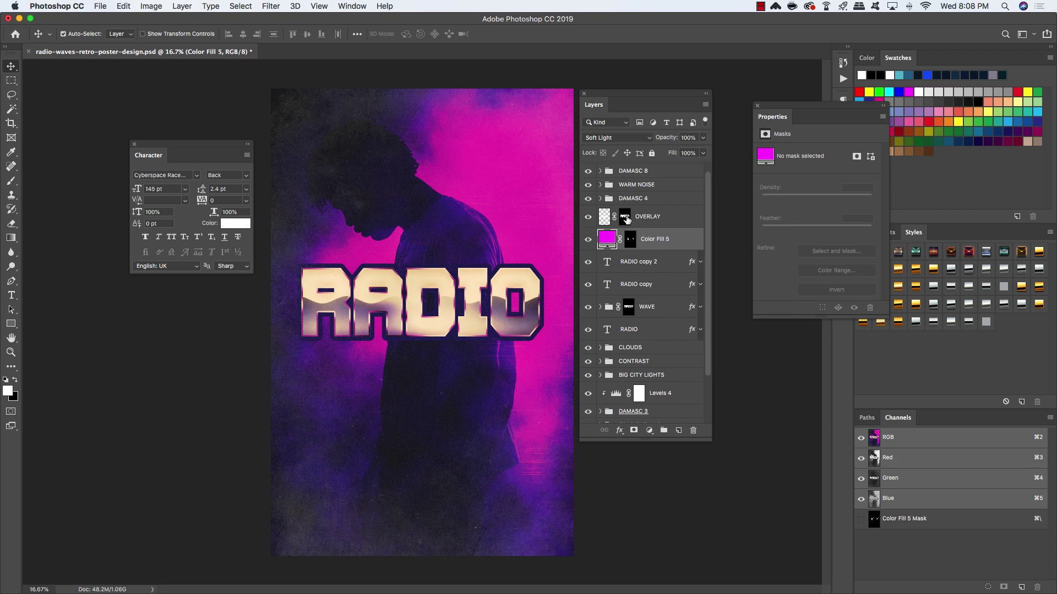
{"action": "left_click", "coordinate": [625, 218]}
{"action": "right_click", "coordinate": [626, 218]}
{"action": "left_click", "coordinate": [638, 237]}
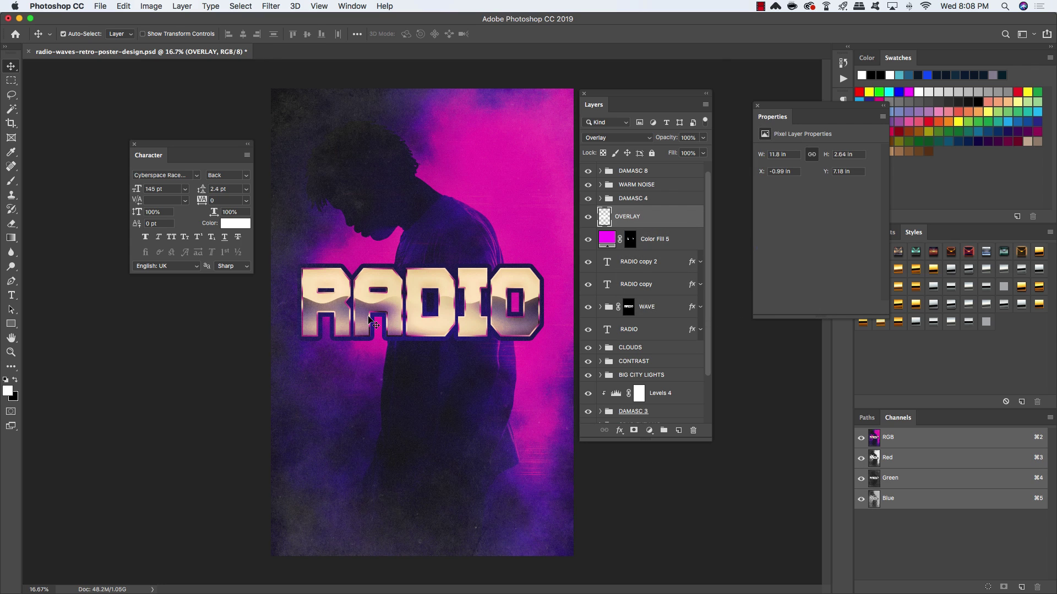
Load the RADIO copy 2 letters as a selection, contract it by 14 pixels, and mask the OVERLAY layer with it.
{"action": "left_click", "coordinate": [609, 265], "text": "super"}
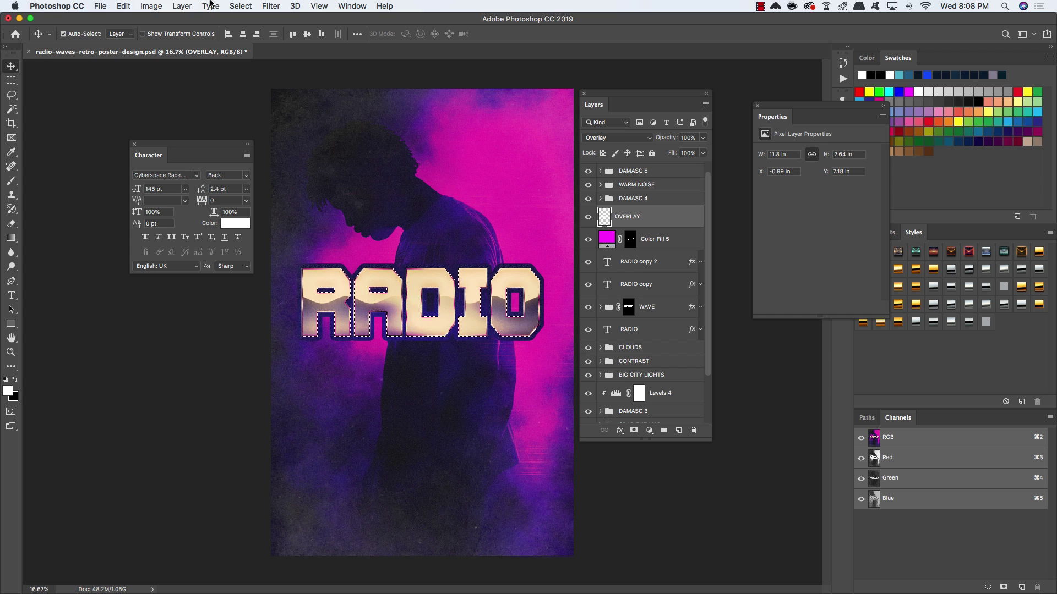
{"action": "left_click", "coordinate": [240, 5]}
{"action": "mouse_move", "coordinate": [299, 164]}
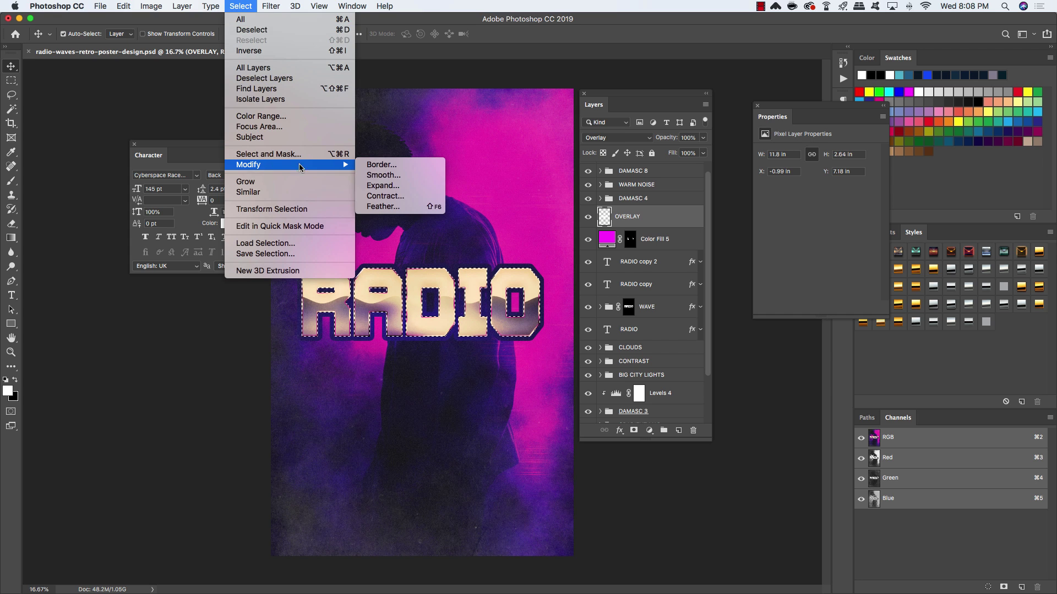
{"action": "left_click", "coordinate": [385, 197]}
{"action": "left_click", "coordinate": [372, 307]}
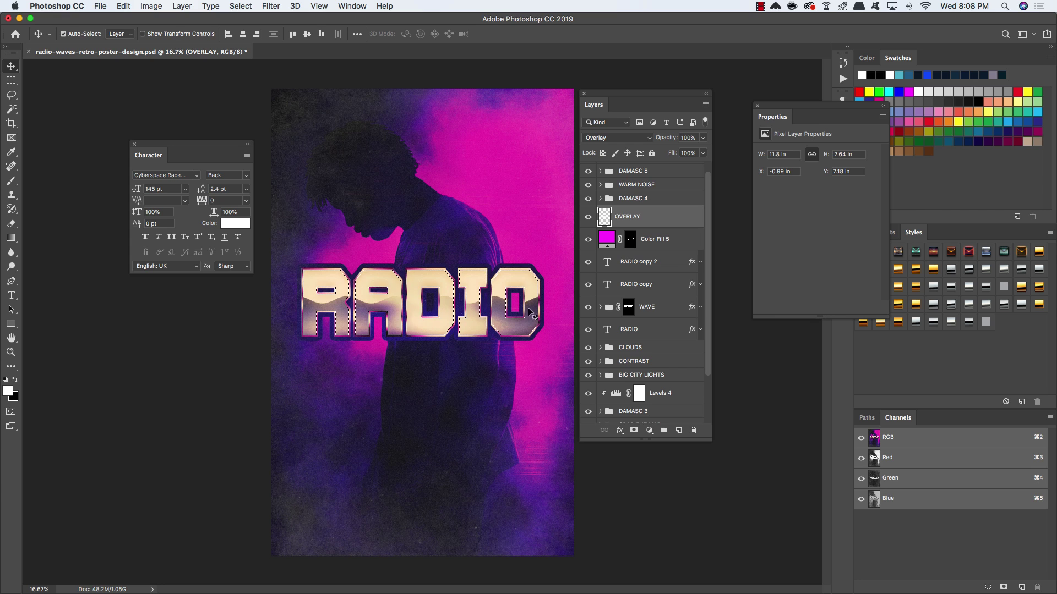
{"action": "left_click", "coordinate": [633, 430]}
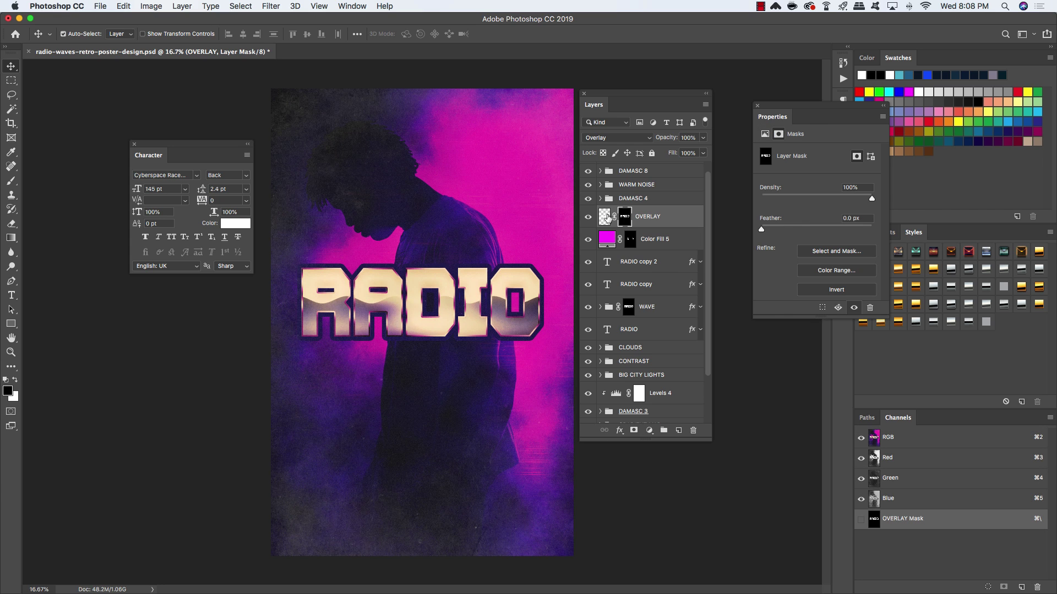
Compare the title with and without the OVERLAY glow layer.
{"action": "left_click", "coordinate": [587, 218]}
{"action": "left_click", "coordinate": [587, 218]}
{"action": "left_click", "coordinate": [587, 218]}
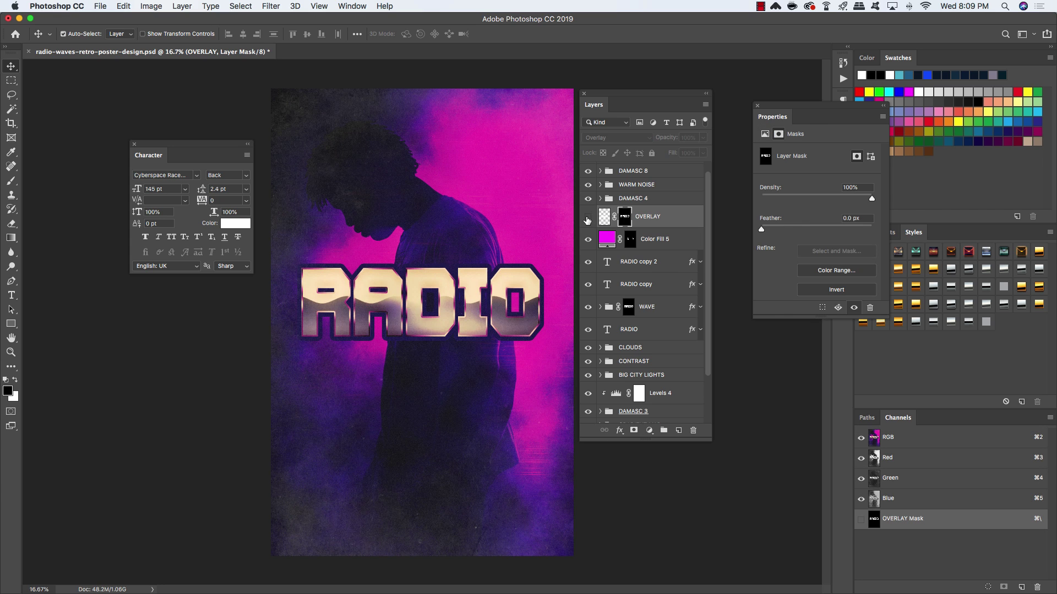
{"action": "left_click", "coordinate": [587, 217]}
{"action": "left_click", "coordinate": [587, 218]}
{"action": "left_click", "coordinate": [588, 218]}
{"action": "left_click", "coordinate": [588, 217]}
{"action": "left_click", "coordinate": [587, 218]}
{"action": "left_click", "coordinate": [587, 218]}
{"action": "left_click", "coordinate": [587, 218]}
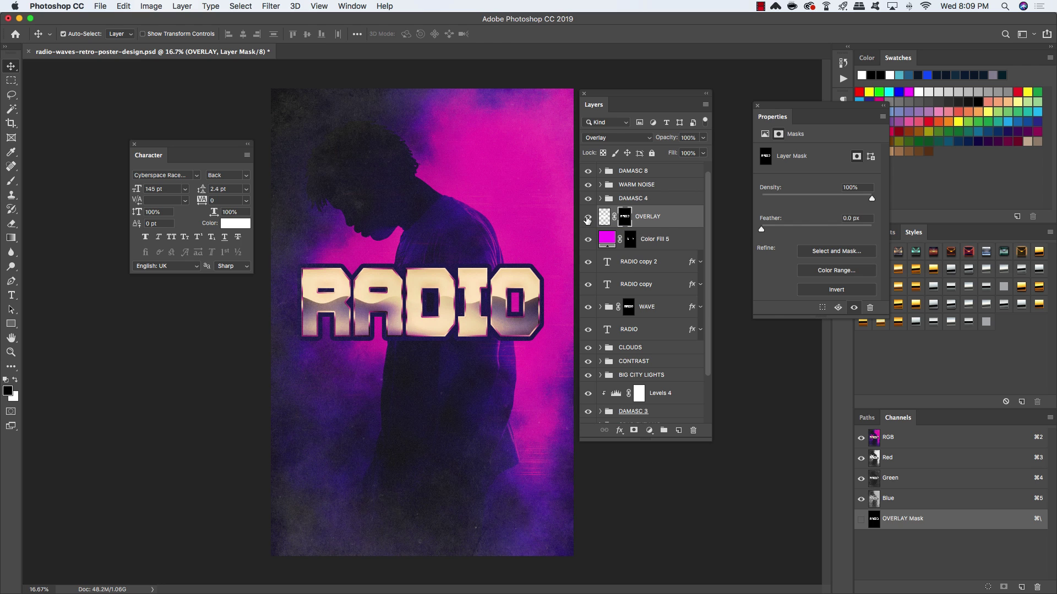
Group the layers from OVERLAY down to RADIO and name the group RADIO TEXT.
{"action": "left_click_drag", "start_coordinate": [710, 440], "coordinate": [716, 503]}
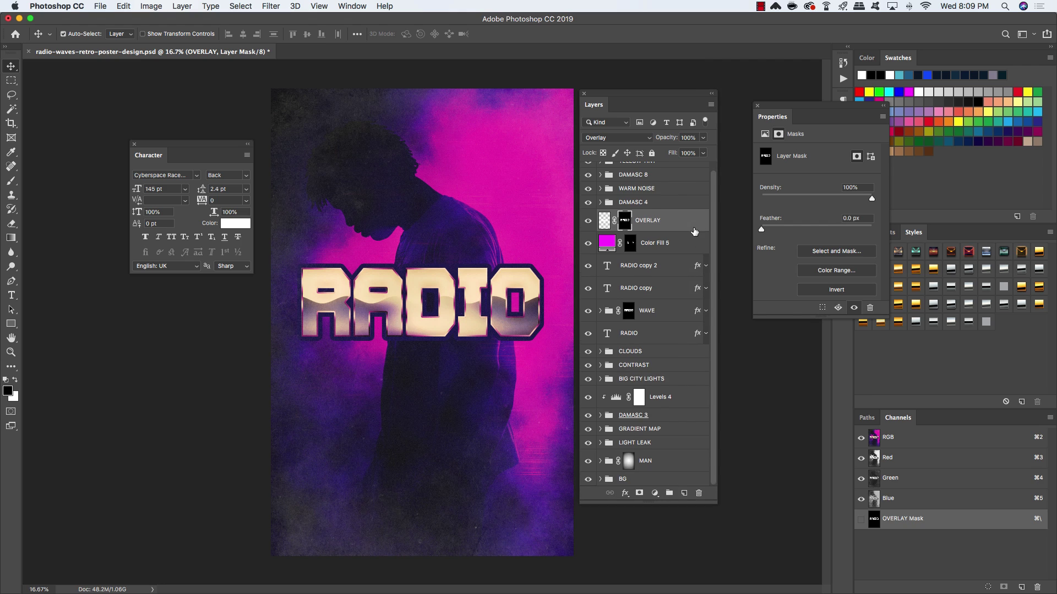
{"action": "left_click", "coordinate": [696, 226]}
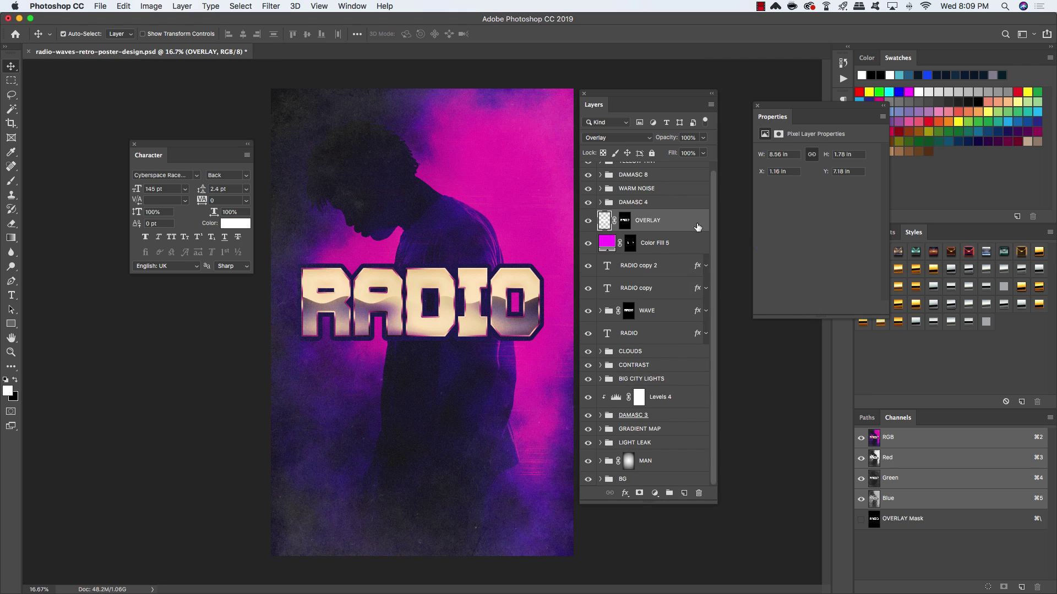
{"action": "left_click", "coordinate": [660, 334], "text": "shift"}
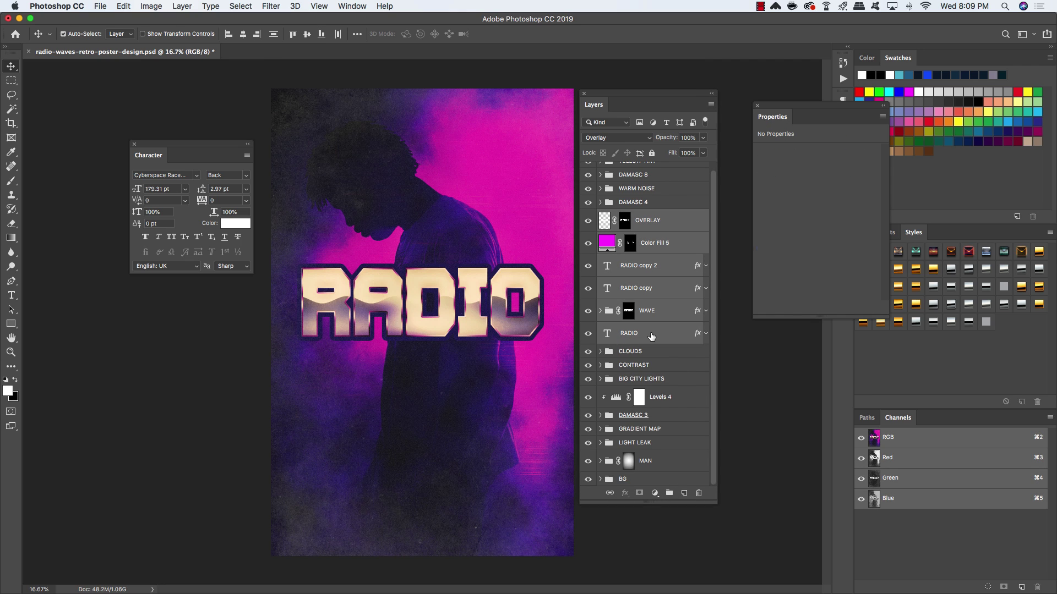
{"action": "key", "text": "super+g"}
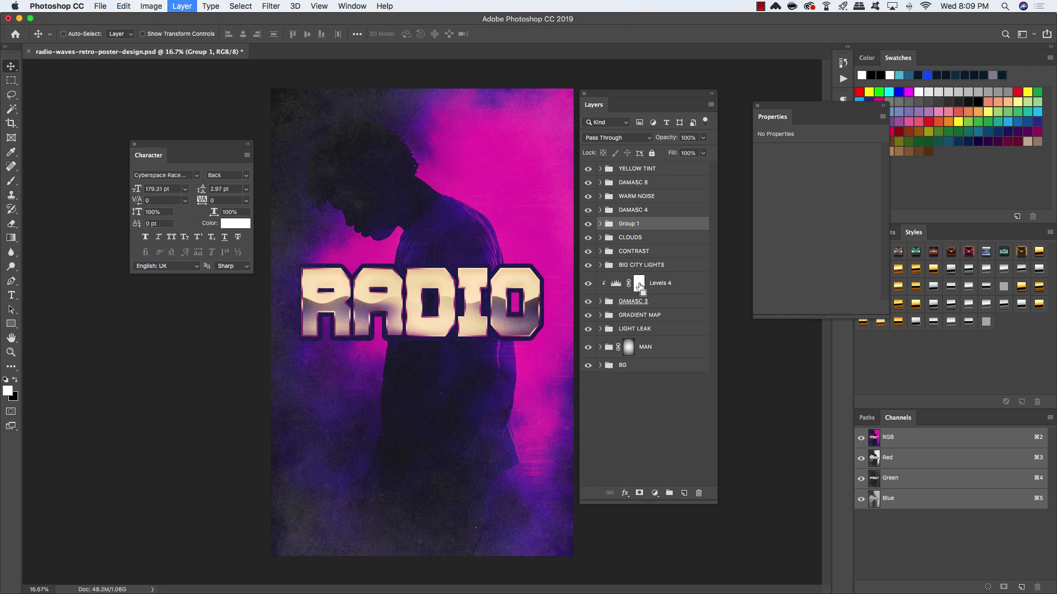
{"action": "type", "text": "RADIO TEXT"}
{"action": "key", "text": "Return"}
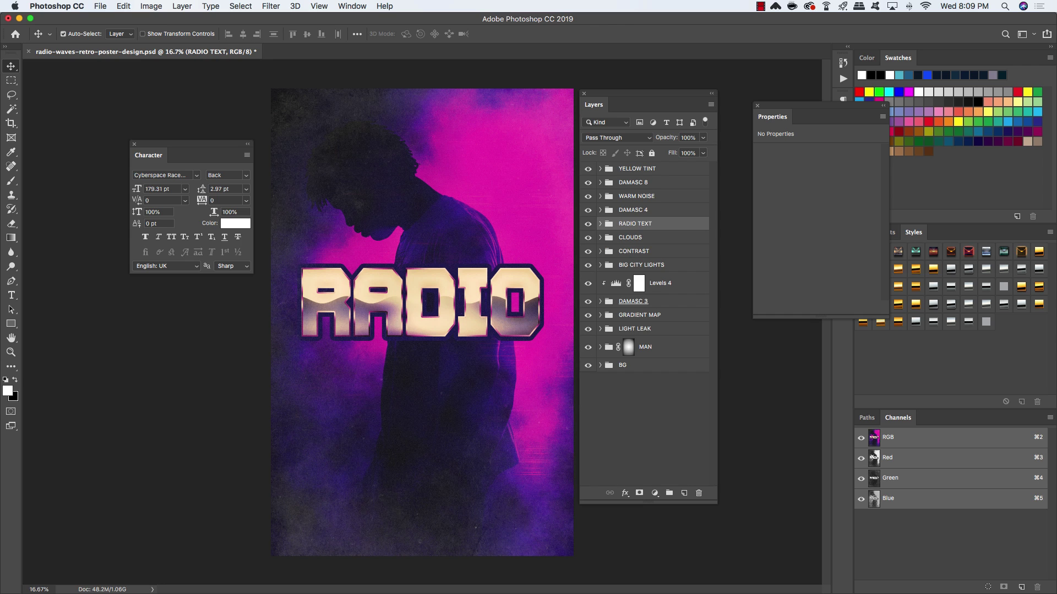
On a new layer above the RADIO TEXT group, add the text WAVES just below the RADIO title.
{"action": "left_click", "coordinate": [684, 493]}
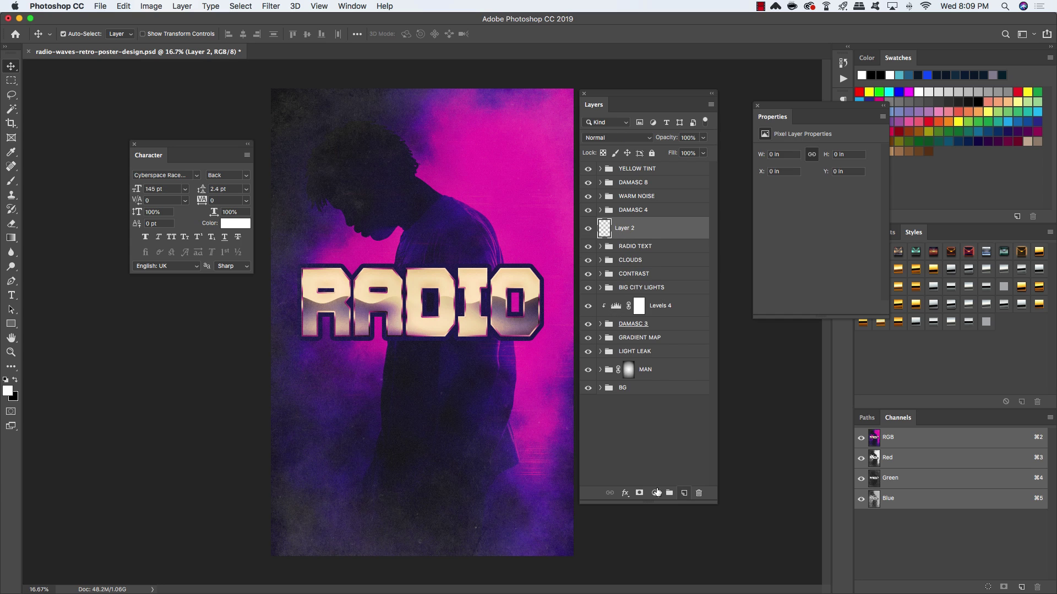
{"action": "key", "text": "t"}
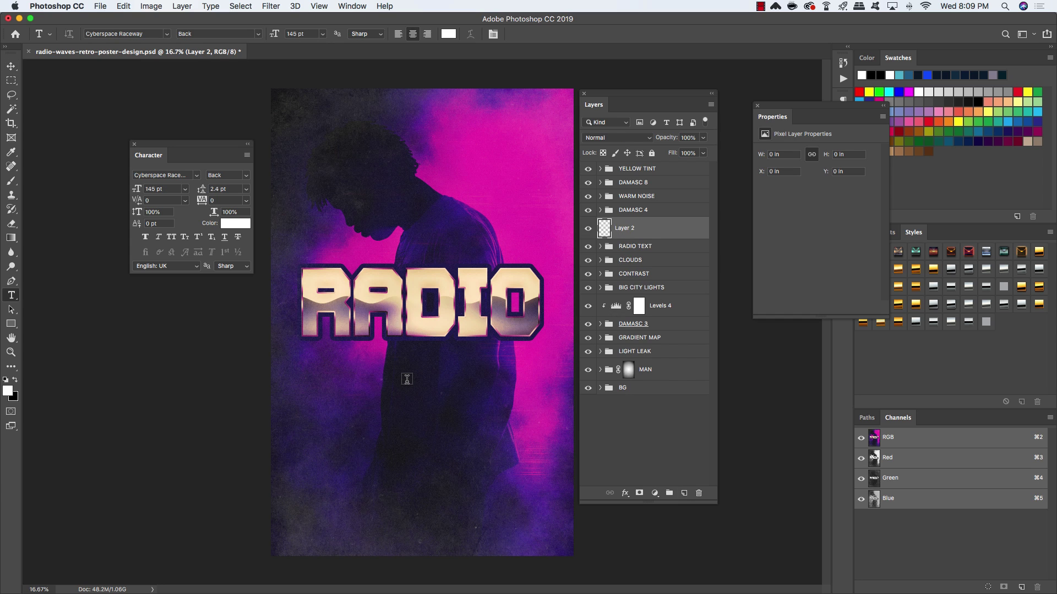
{"action": "left_click", "coordinate": [406, 380]}
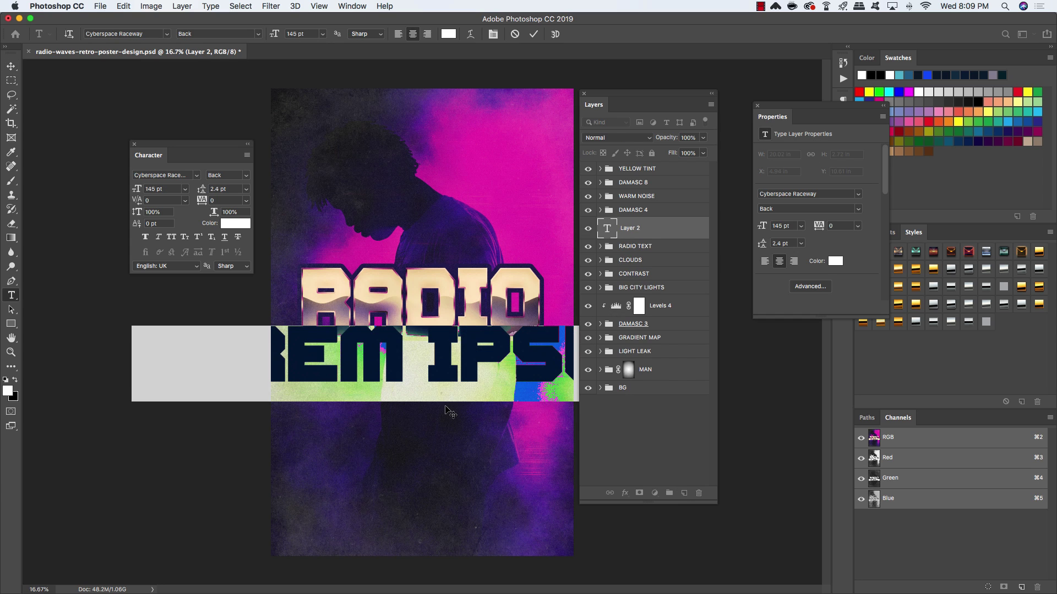
{"action": "type", "text": "WAVES"}
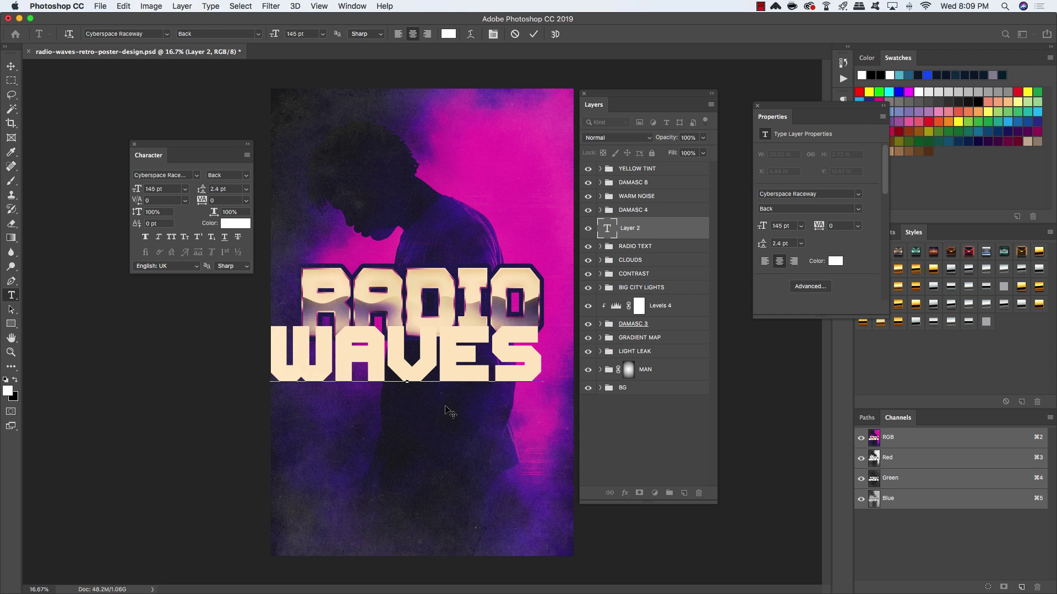
Set the WAVES text in the Road Rage Regular font at 84 pt.
{"action": "left_click", "coordinate": [445, 406]}
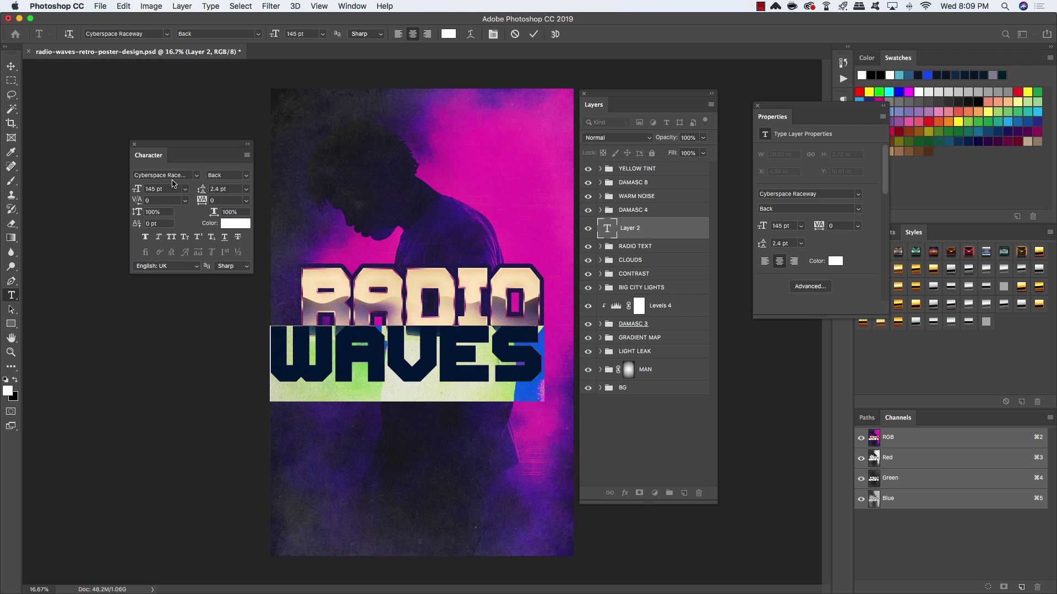
{"action": "left_click", "coordinate": [174, 176]}
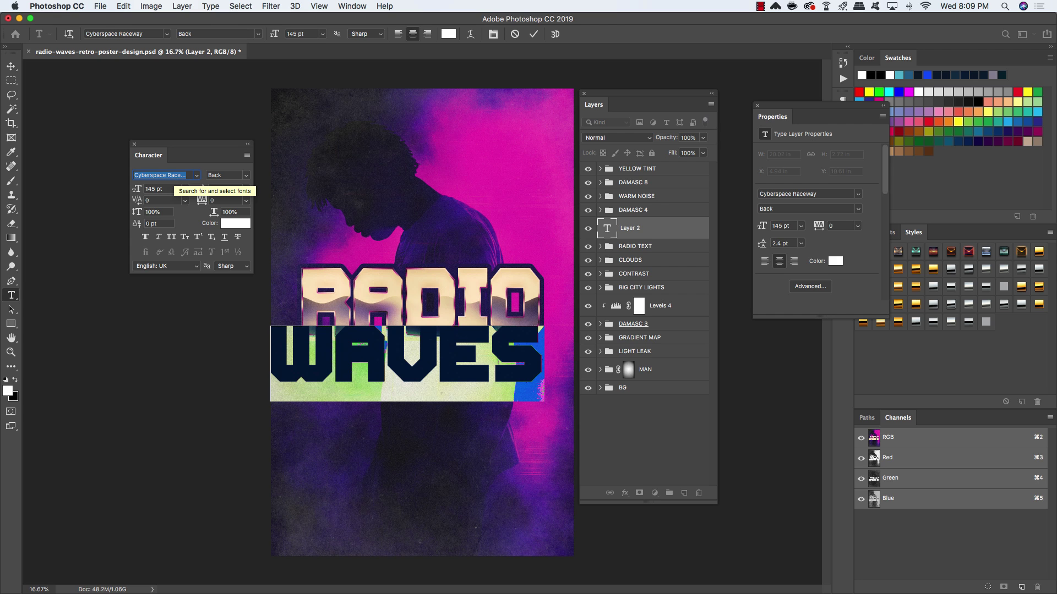
{"action": "key", "text": "BackSpace"}
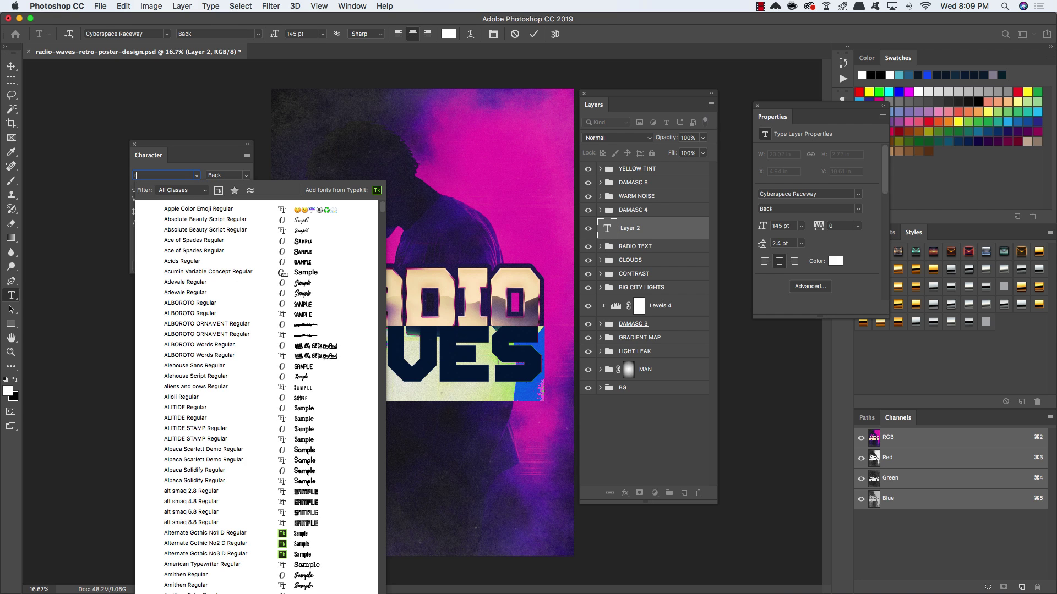
{"action": "type", "text": "road ra"}
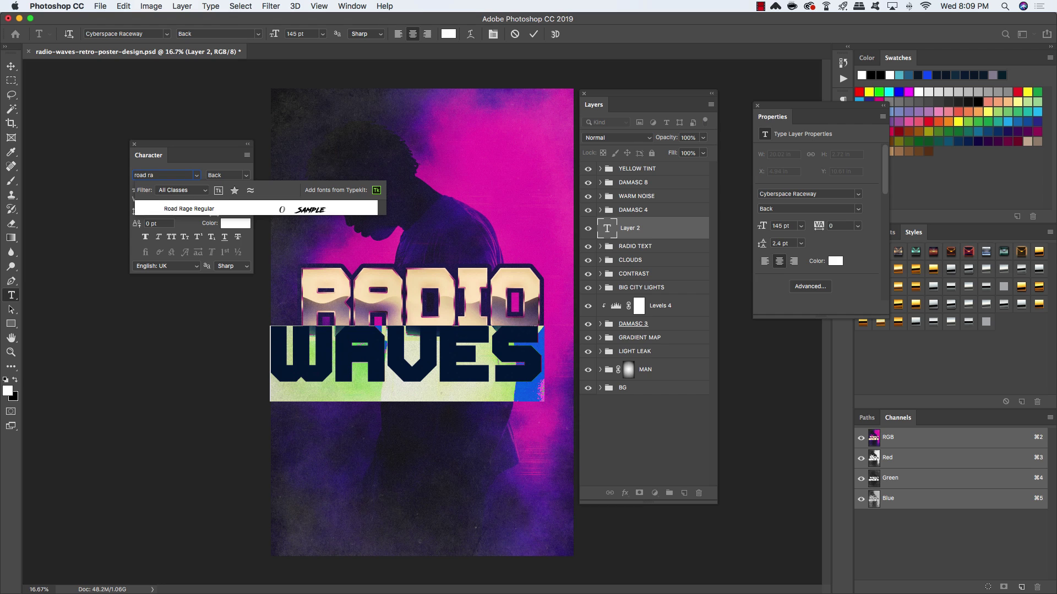
{"action": "key", "text": "Return"}
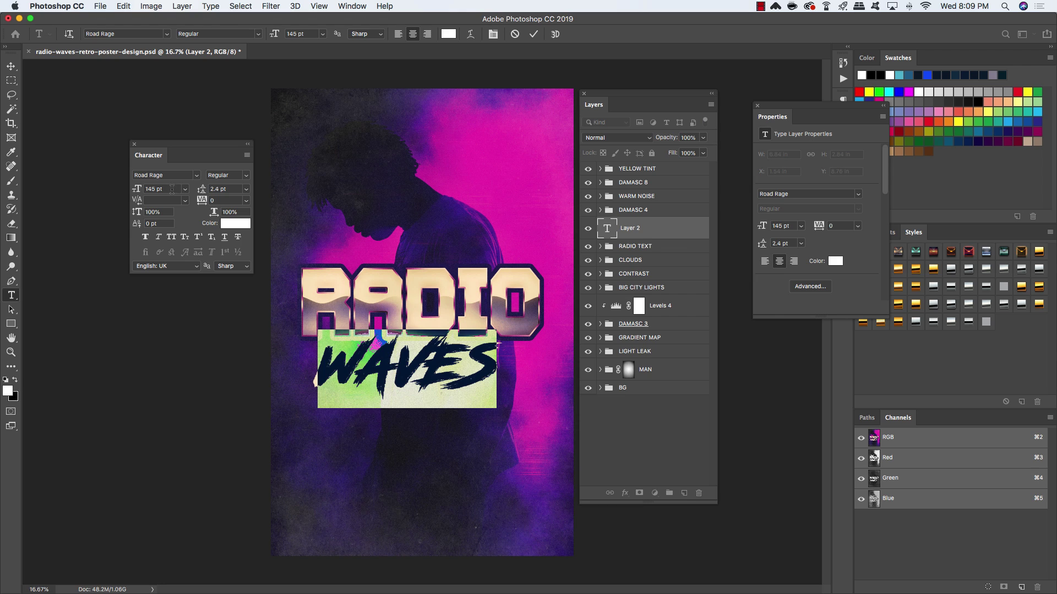
{"action": "left_click", "coordinate": [172, 189]}
{"action": "type", "text": "84"}
{"action": "key", "text": "Return"}
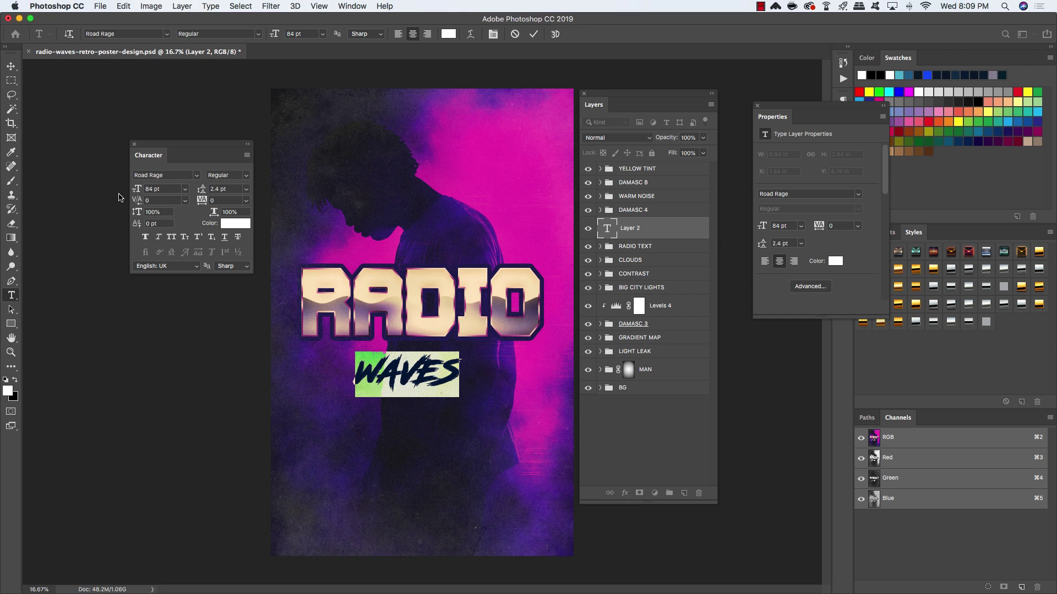
Rotate the WAVES text to about -14.3° and move it under the right end of the RADIO title.
{"action": "left_click", "coordinate": [11, 66]}
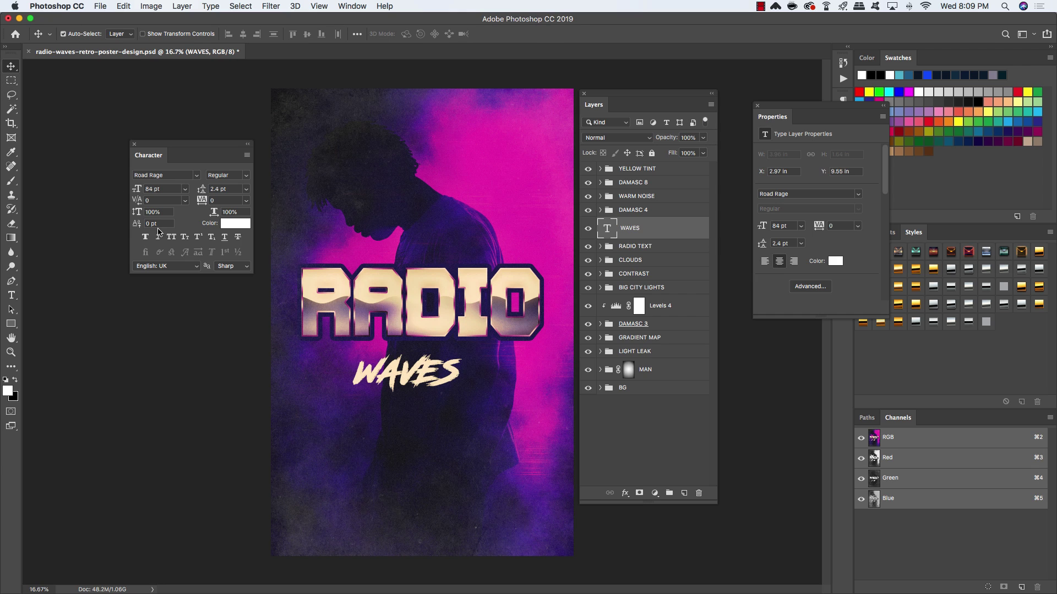
{"action": "key", "text": "super+t"}
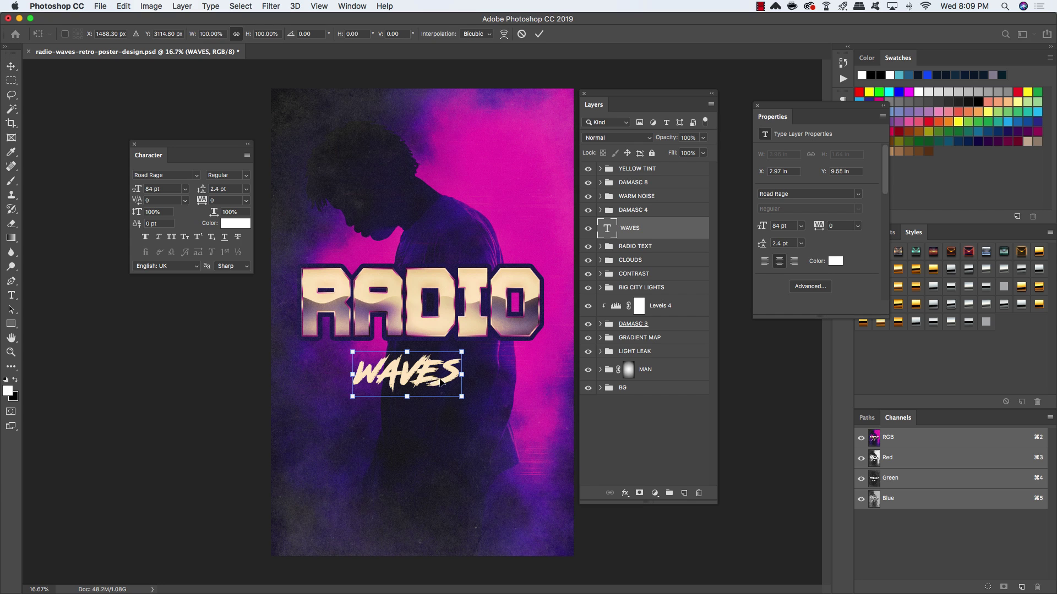
{"action": "left_click_drag", "start_coordinate": [473, 375], "coordinate": [554, 377]}
{"action": "left_click_drag", "start_coordinate": [553, 375], "coordinate": [554, 374]}
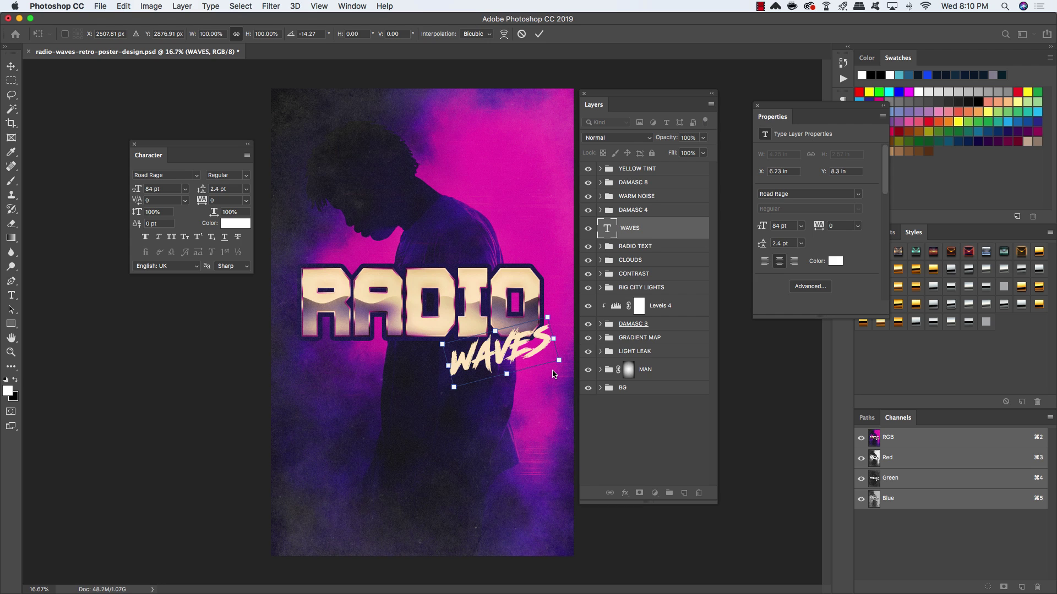
{"action": "key", "text": "Return"}
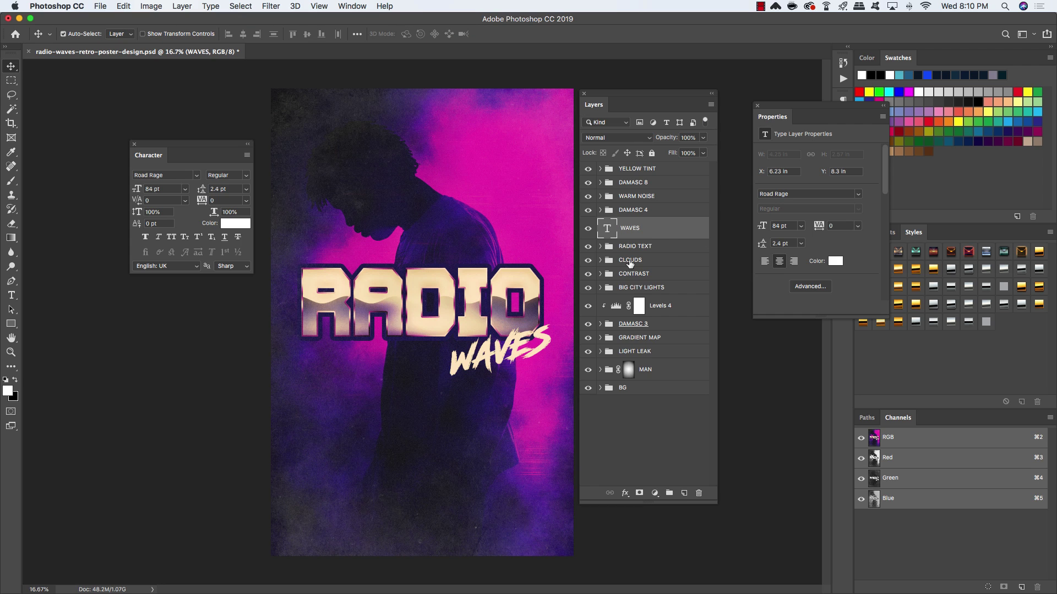
Add an Inner Shadow to the WAVES layer with Linear Dodge (Add) blending, 100% opacity and a 57 px size.
{"action": "double_click", "coordinate": [703, 228]}
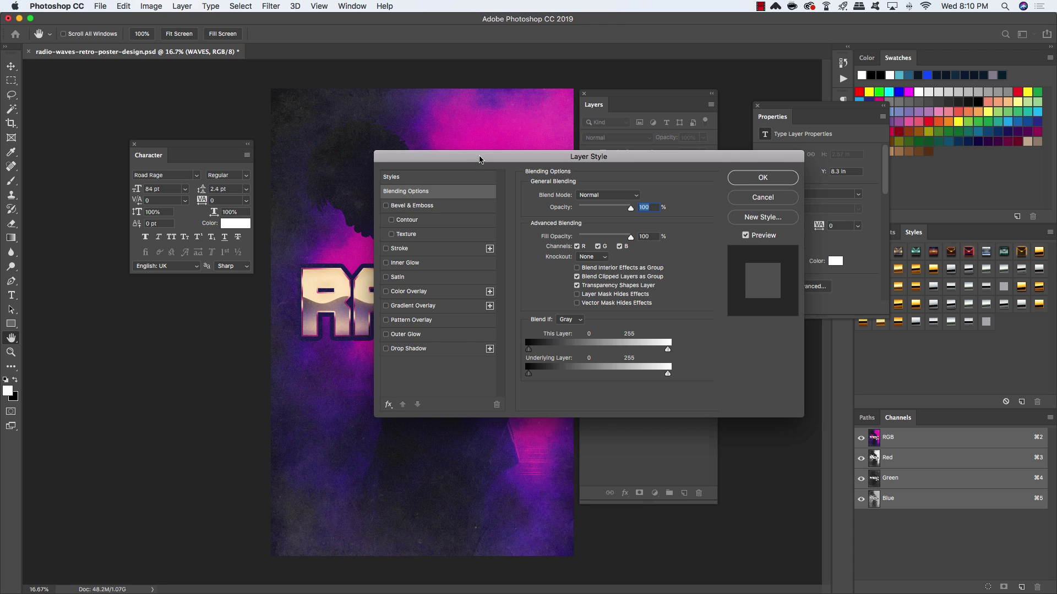
{"action": "left_click_drag", "start_coordinate": [482, 161], "coordinate": [407, 168]}
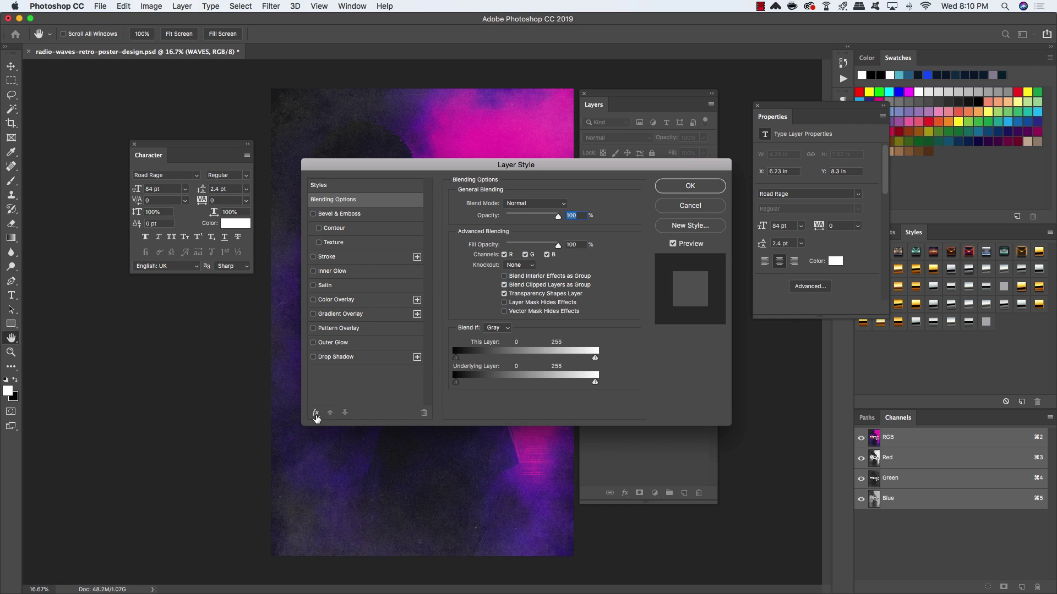
{"action": "left_click", "coordinate": [315, 414]}
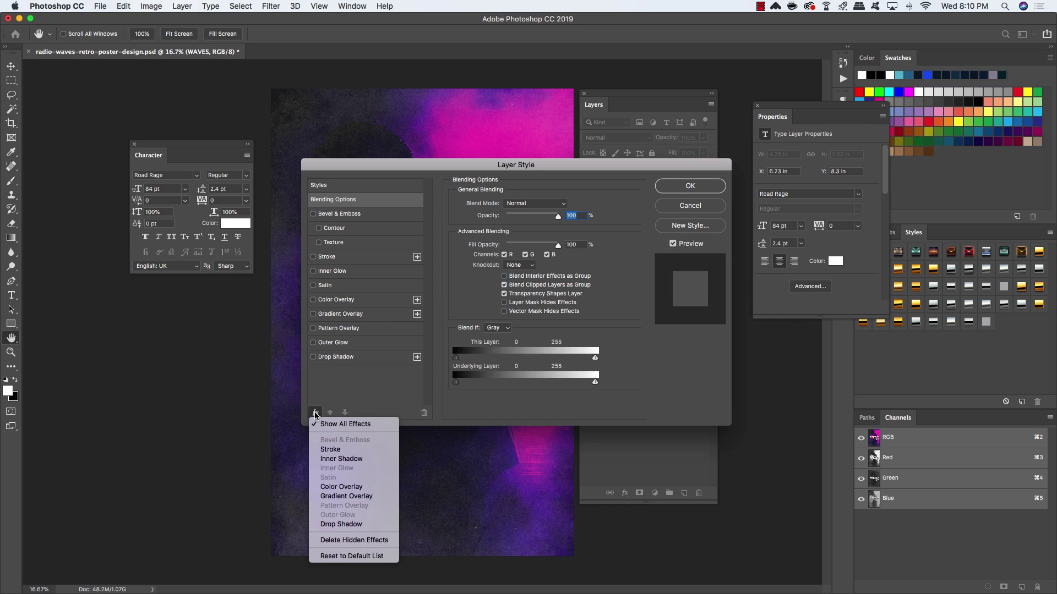
{"action": "left_click", "coordinate": [333, 459]}
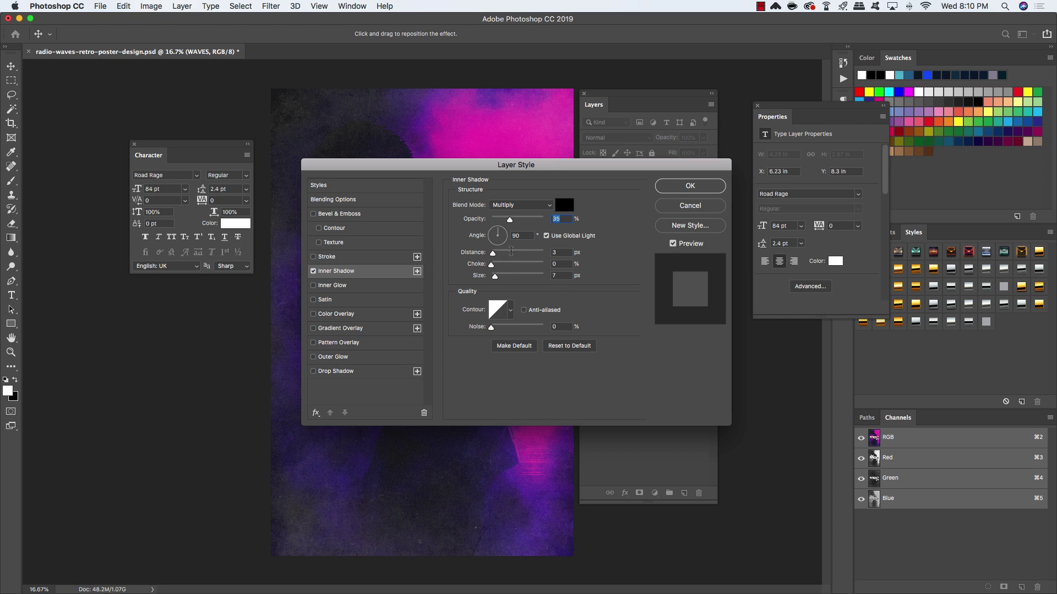
{"action": "left_click", "coordinate": [499, 205]}
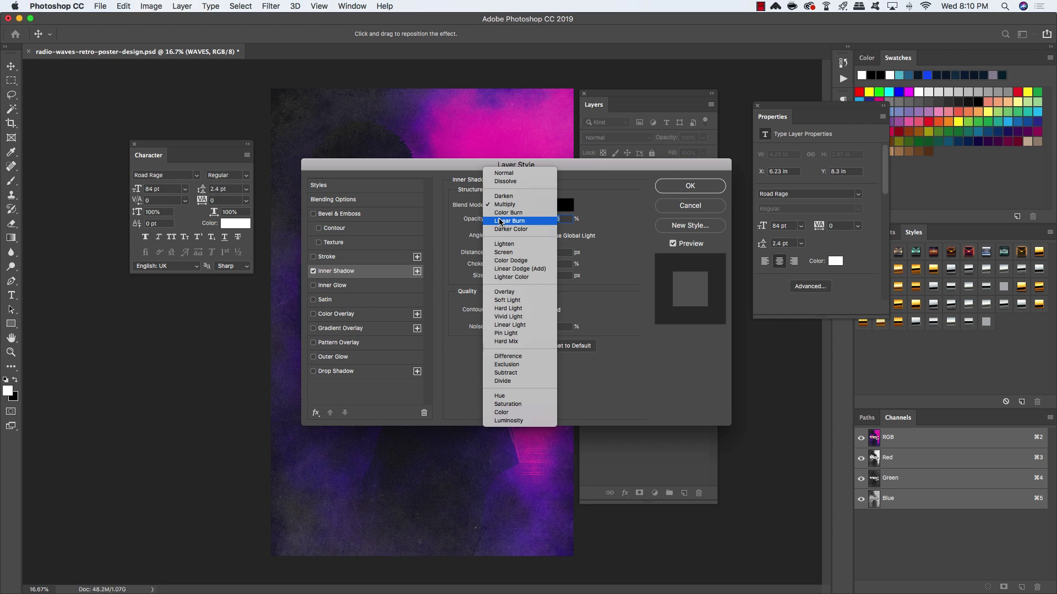
{"action": "left_click", "coordinate": [506, 270]}
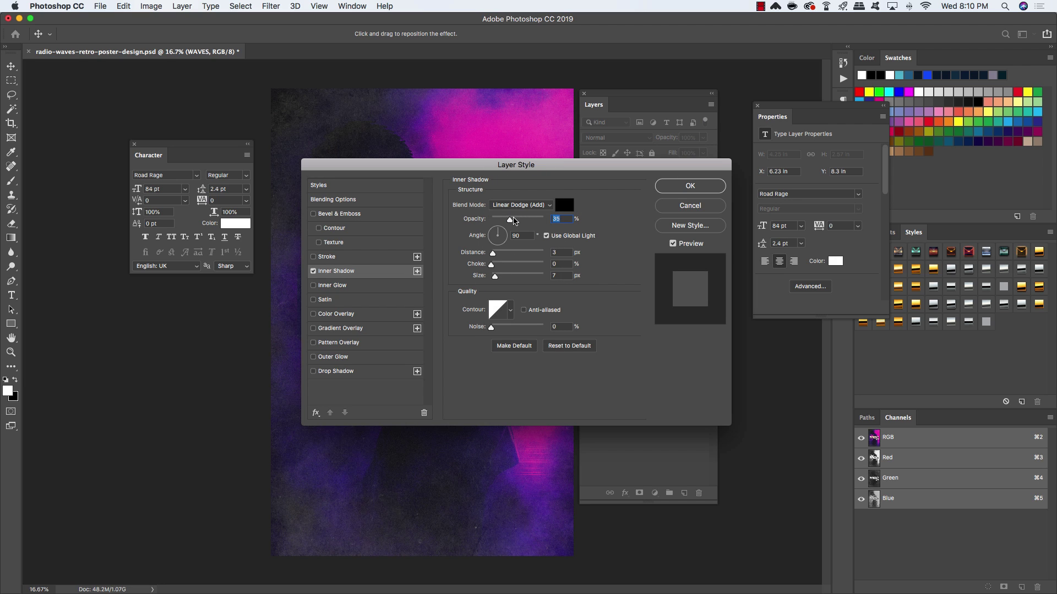
{"action": "left_click_drag", "start_coordinate": [511, 219], "coordinate": [599, 223]}
{"action": "left_click", "coordinate": [493, 253]}
{"action": "left_click_drag", "start_coordinate": [495, 277], "coordinate": [506, 279]}
Set the inner shadow's color to magenta ff00fc.
{"action": "left_click", "coordinate": [564, 205]}
{"action": "left_click_drag", "start_coordinate": [548, 371], "coordinate": [438, 361]}
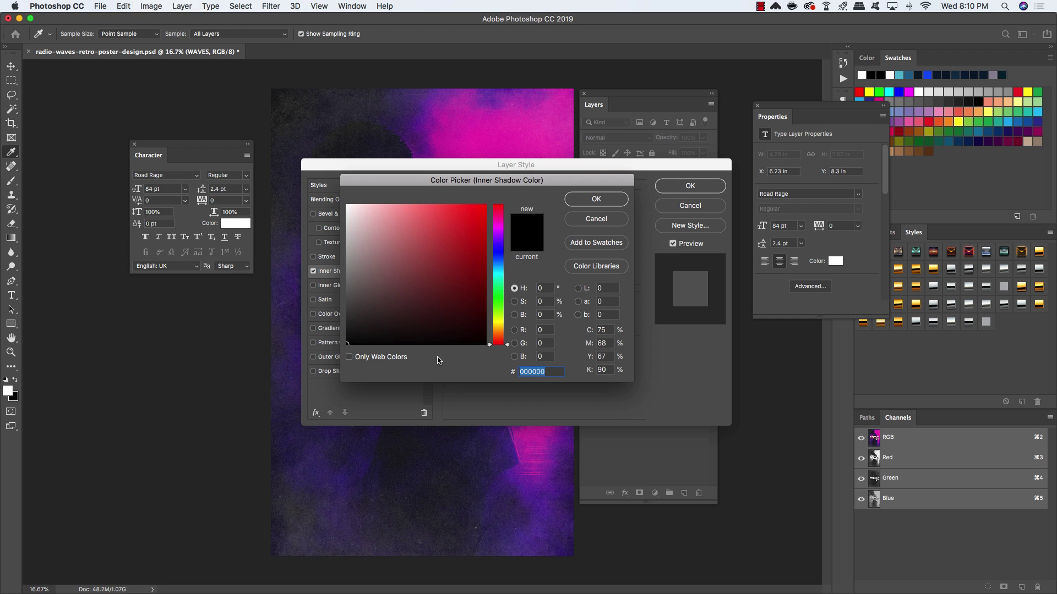
{"action": "type", "text": "ff00fc"}
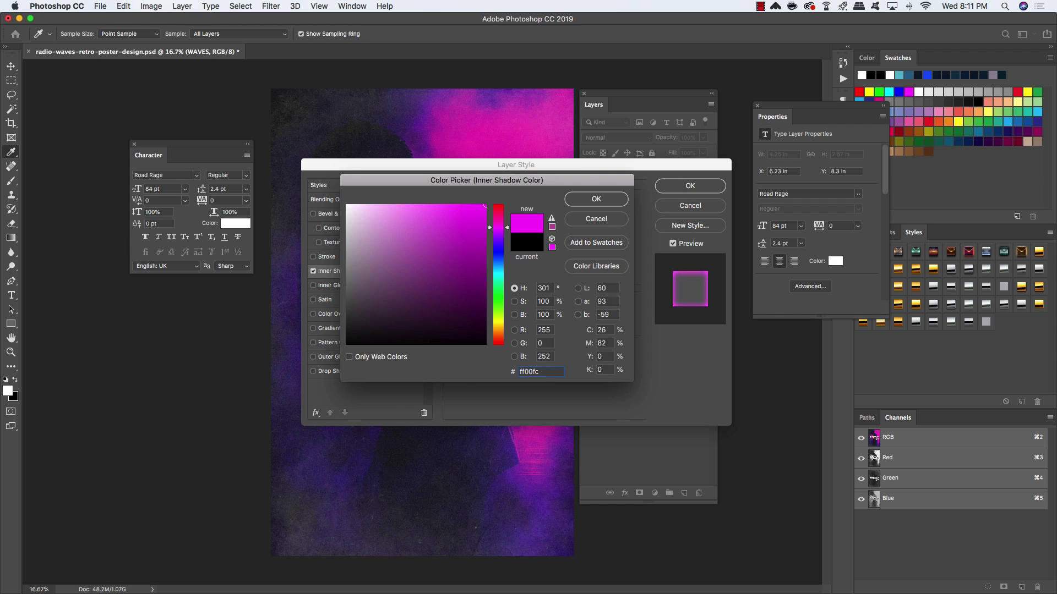
{"action": "left_click", "coordinate": [597, 200]}
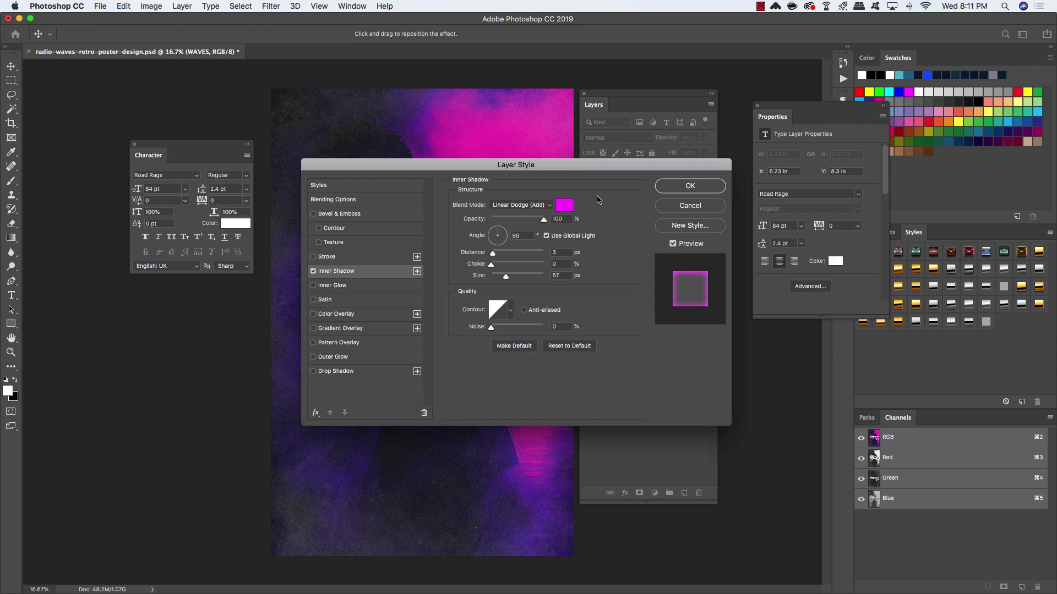
Add a Color Overlay to the WAVES layer style with Screen blending and the blue color 0f75e8.
{"action": "left_click", "coordinate": [313, 314]}
{"action": "left_click", "coordinate": [346, 315]}
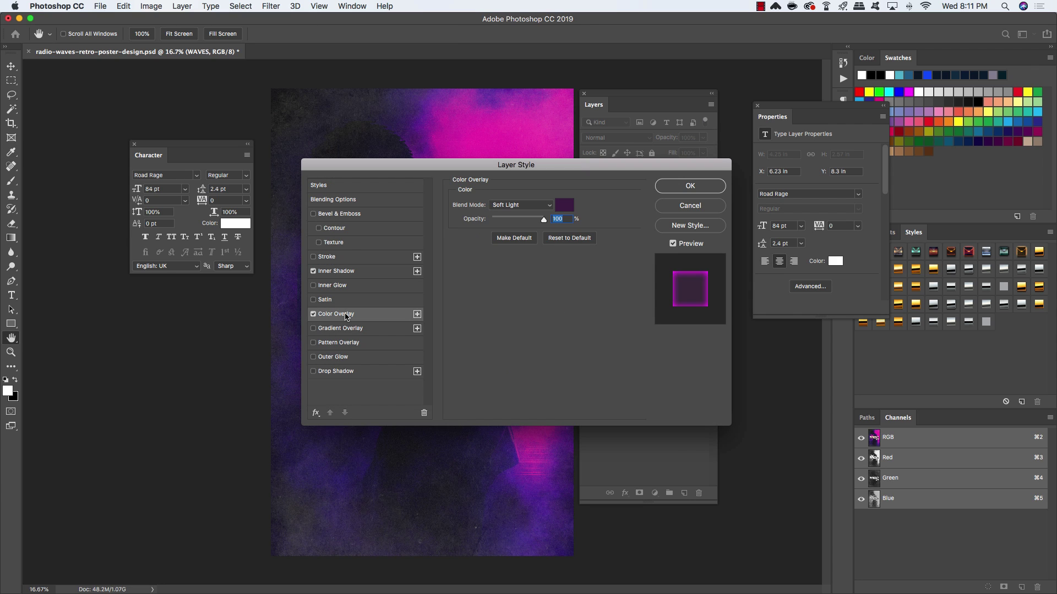
{"action": "left_click", "coordinate": [520, 205]}
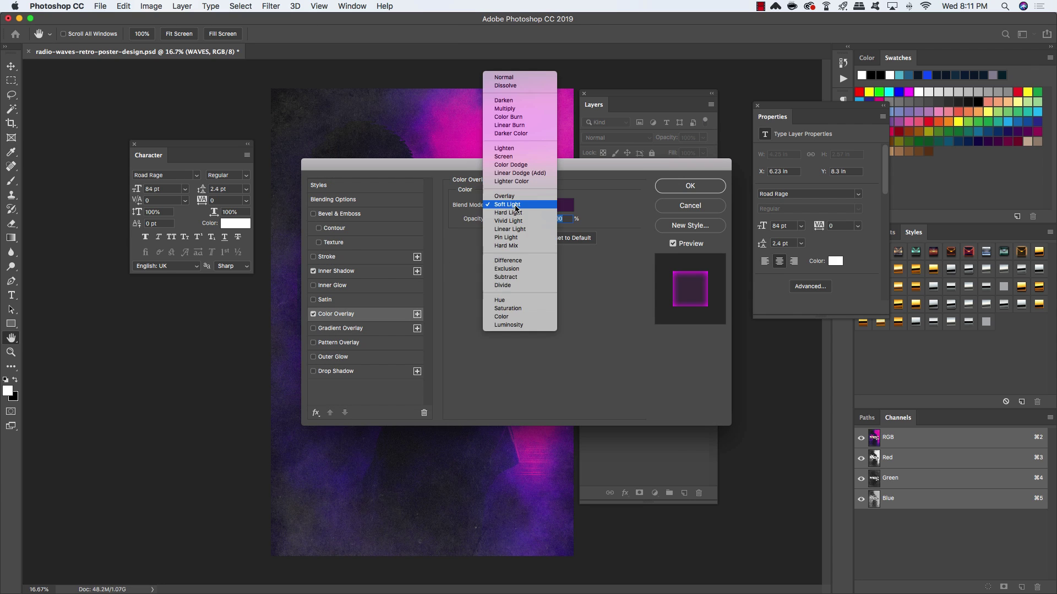
{"action": "left_click", "coordinate": [506, 161]}
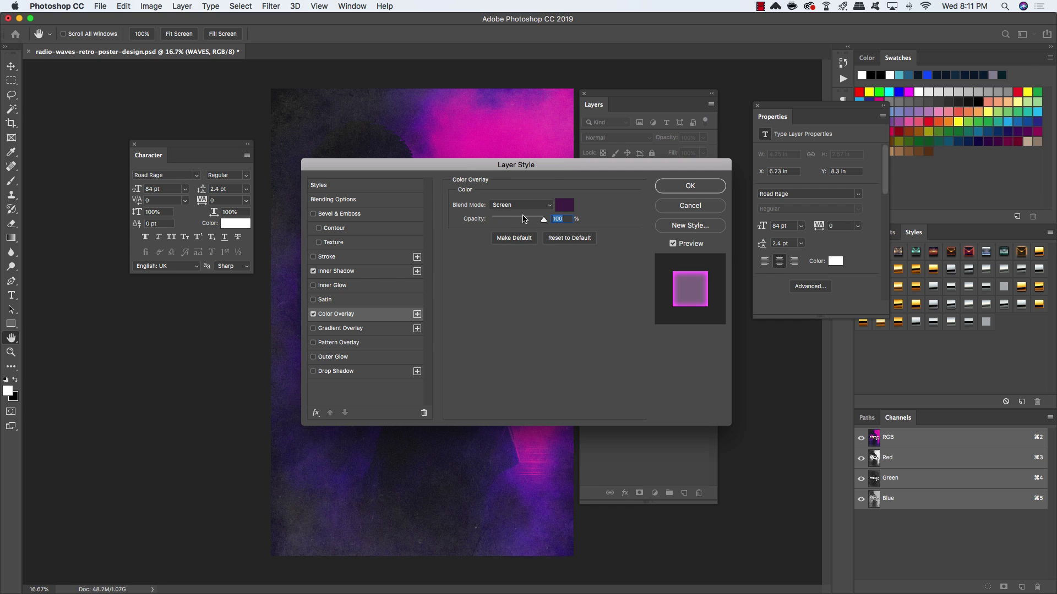
{"action": "left_click", "coordinate": [567, 208]}
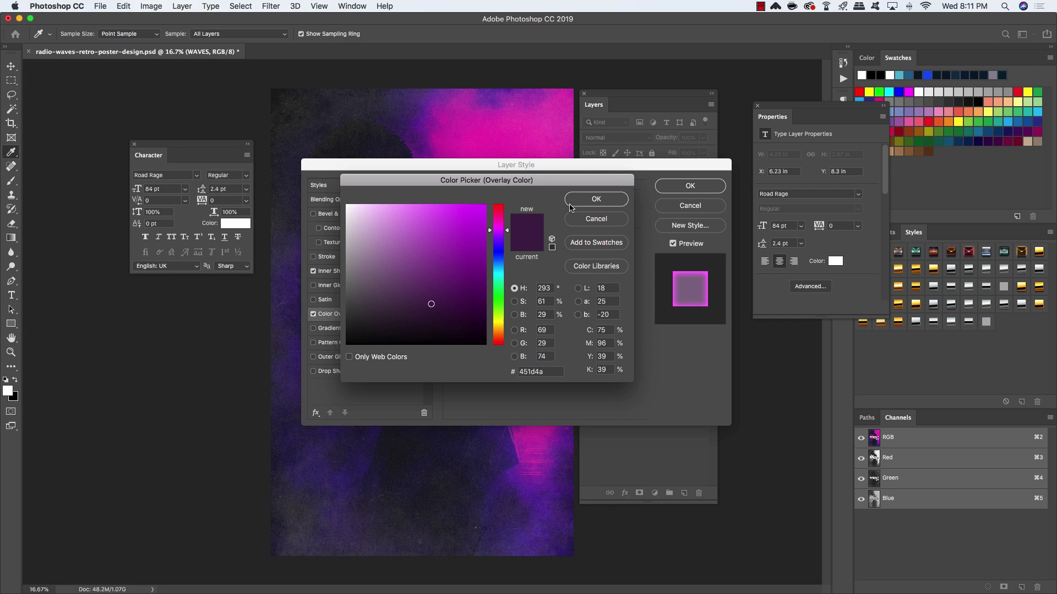
{"action": "left_click", "coordinate": [553, 374]}
{"action": "type", "text": "0f"}
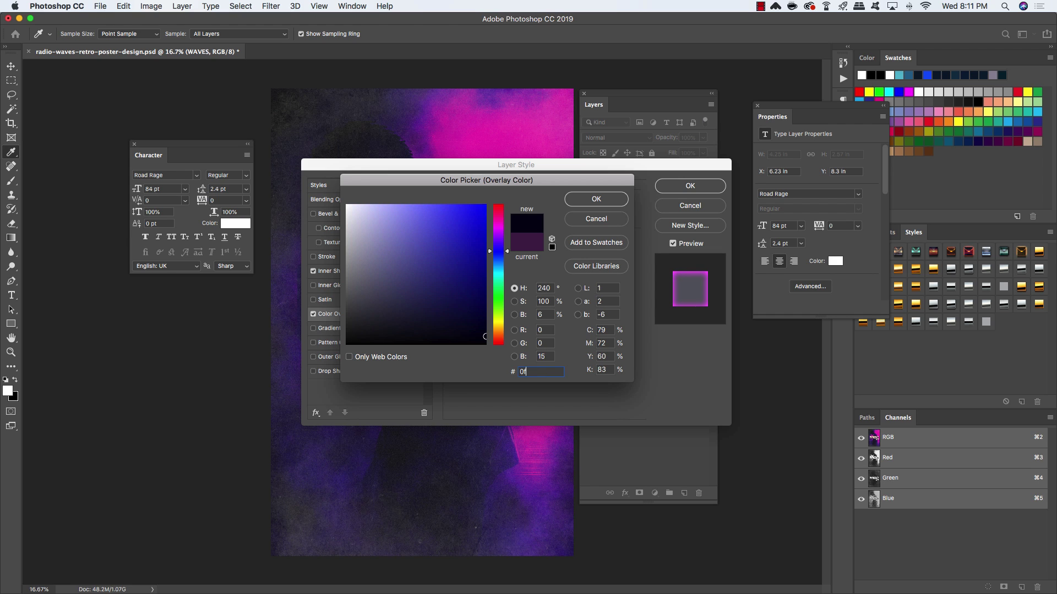
{"action": "type", "text": "75e8"}
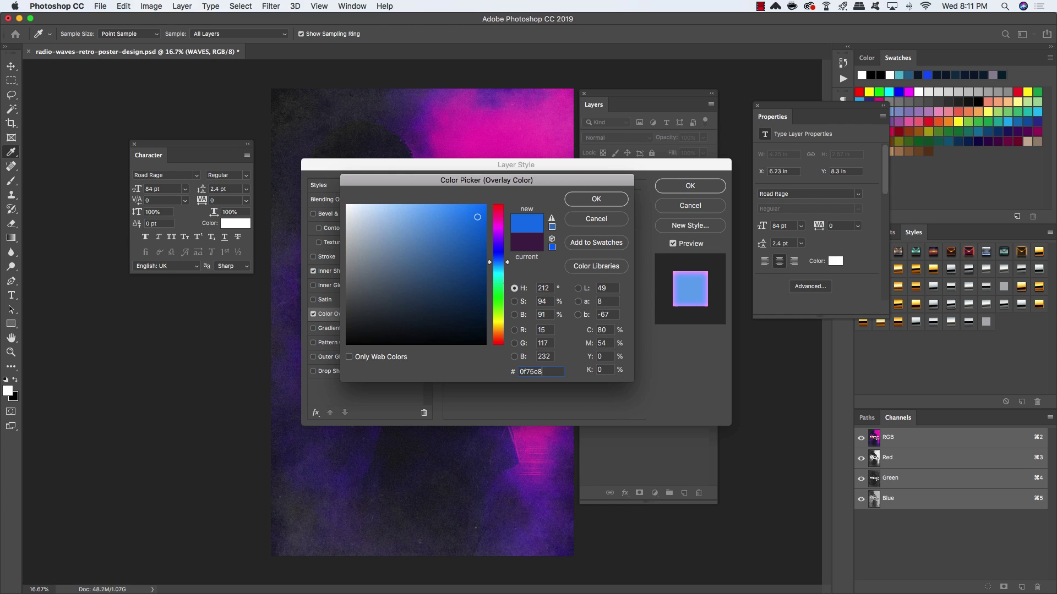
{"action": "left_click", "coordinate": [603, 203]}
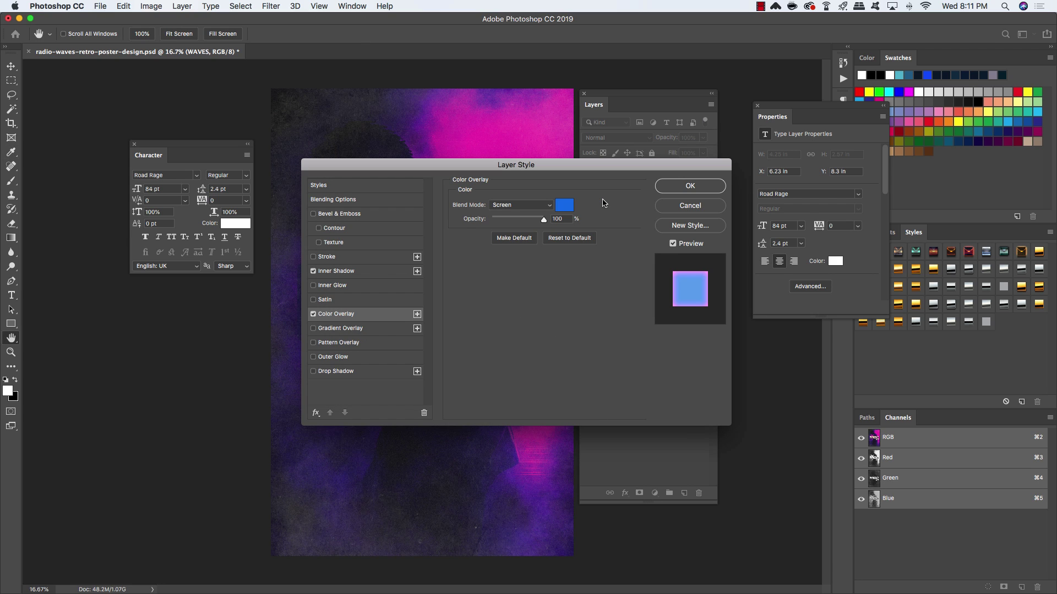
Add a Gradient Overlay to the WAVES layer style with 100% opacity, a 110° angle and 135% scale.
{"action": "left_click", "coordinate": [328, 331]}
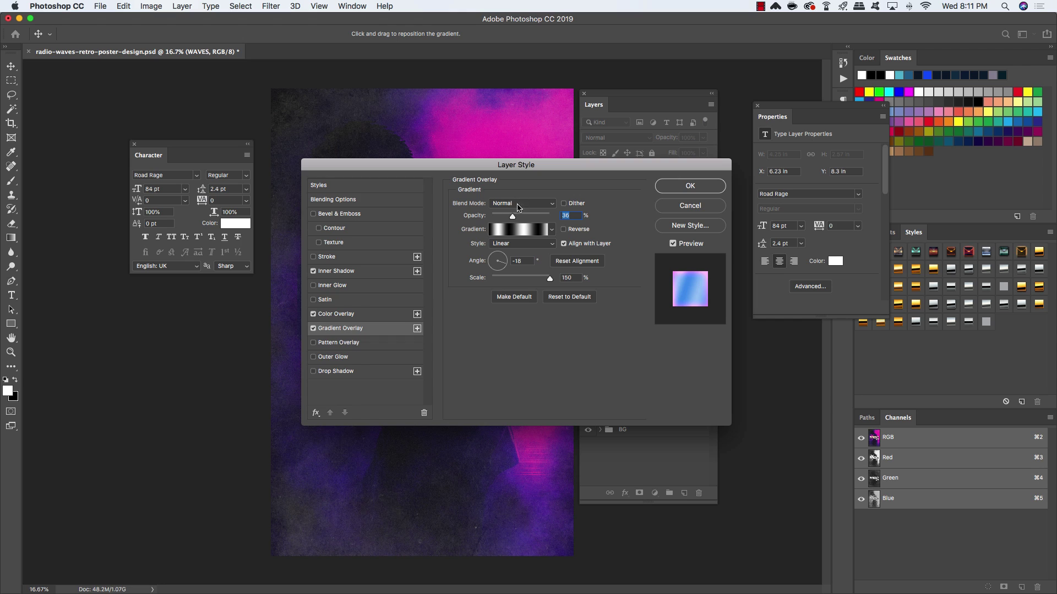
{"action": "left_click_drag", "start_coordinate": [512, 217], "coordinate": [615, 218]}
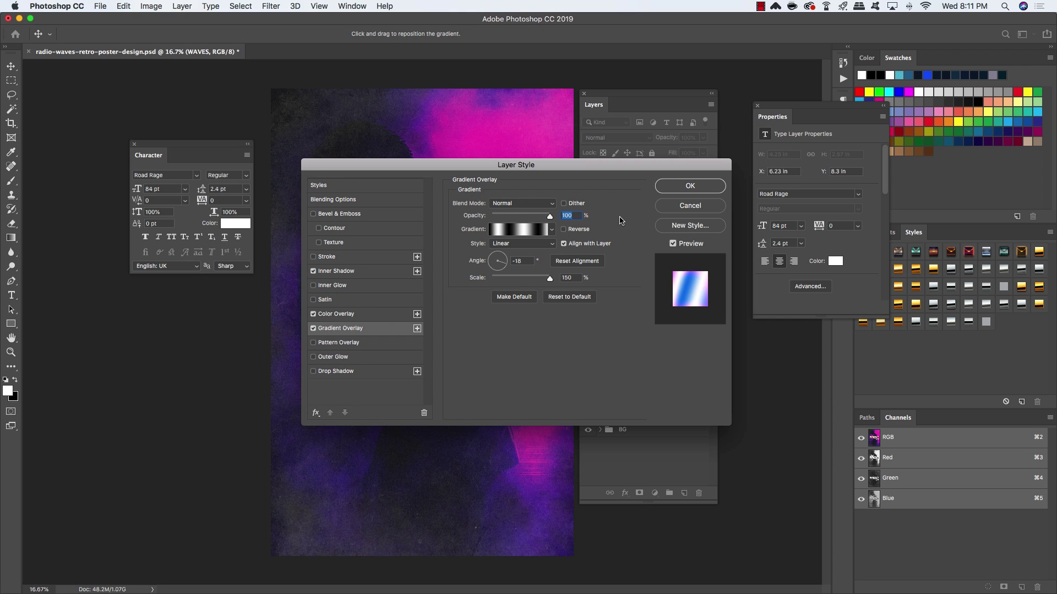
{"action": "left_click_drag", "start_coordinate": [523, 261], "coordinate": [465, 259]}
{"action": "type", "text": "110"}
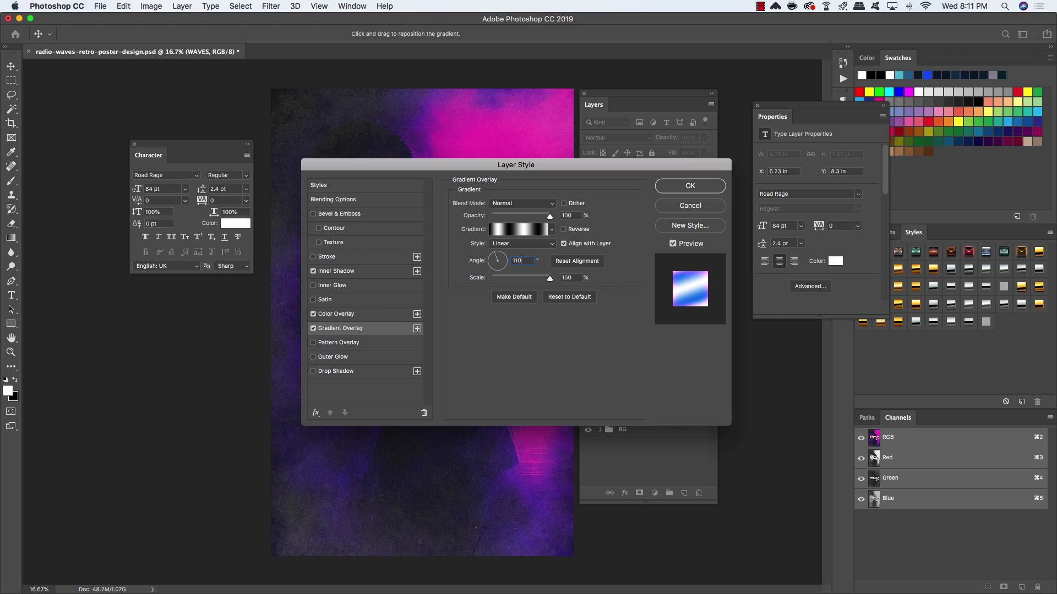
{"action": "double_click", "coordinate": [572, 279]}
{"action": "type", "text": "135"}
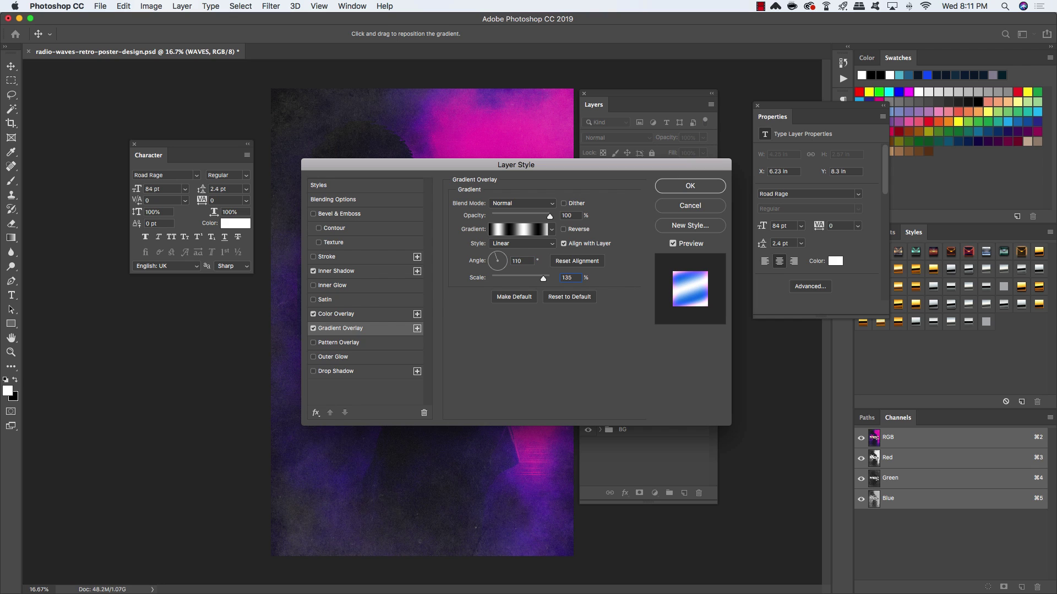
Remove the four intermediate color stops from the overlay gradient, keeping only the black and white end stops.
{"action": "left_click", "coordinate": [519, 230]}
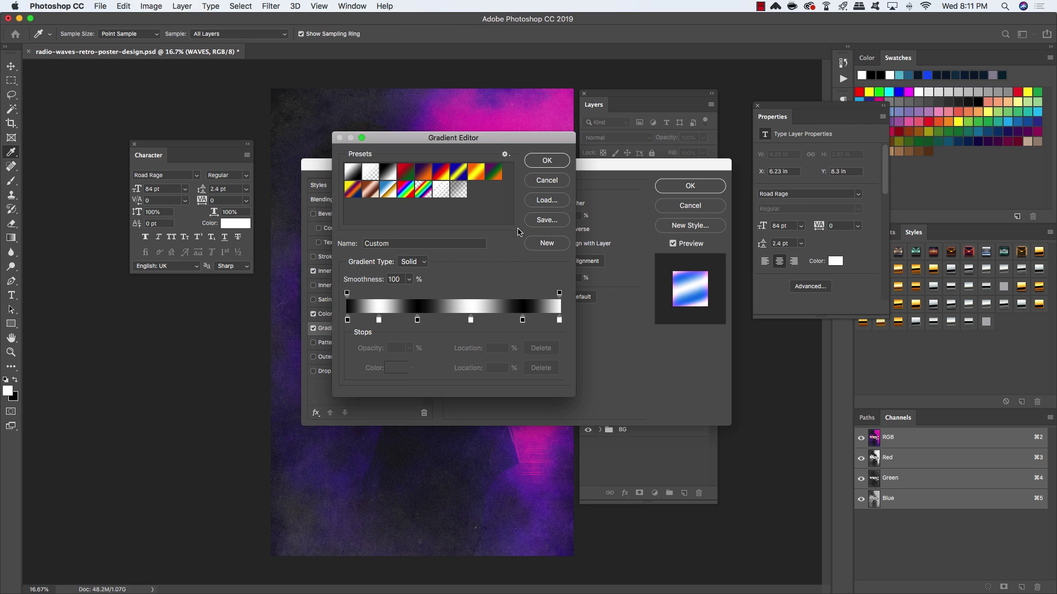
{"action": "left_click_drag", "start_coordinate": [493, 140], "coordinate": [527, 128]}
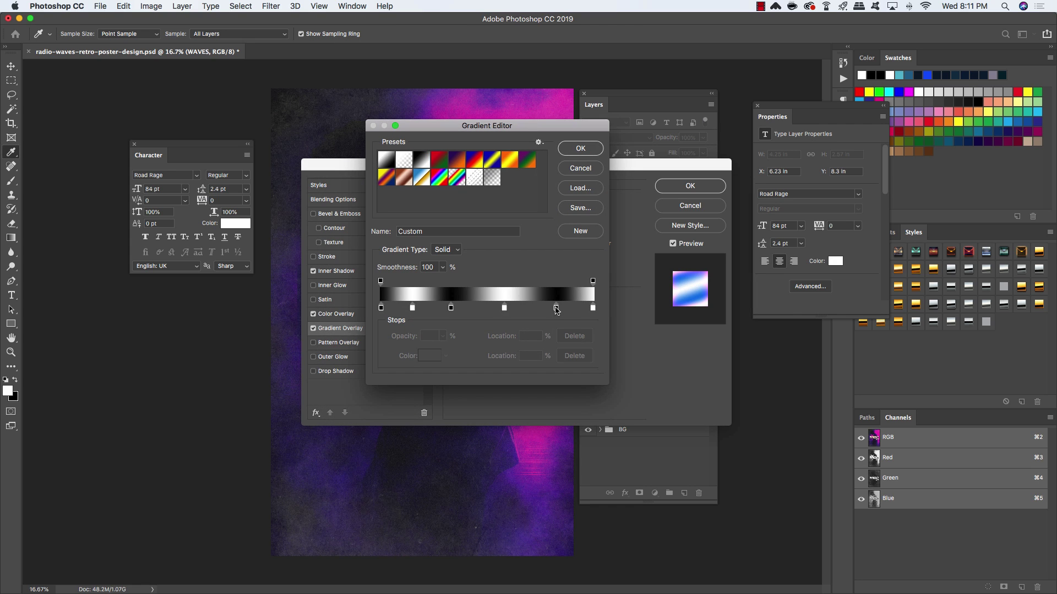
{"action": "left_click_drag", "start_coordinate": [555, 308], "coordinate": [552, 346]}
{"action": "left_click_drag", "start_coordinate": [504, 308], "coordinate": [500, 342]}
{"action": "left_click_drag", "start_coordinate": [450, 309], "coordinate": [449, 342]}
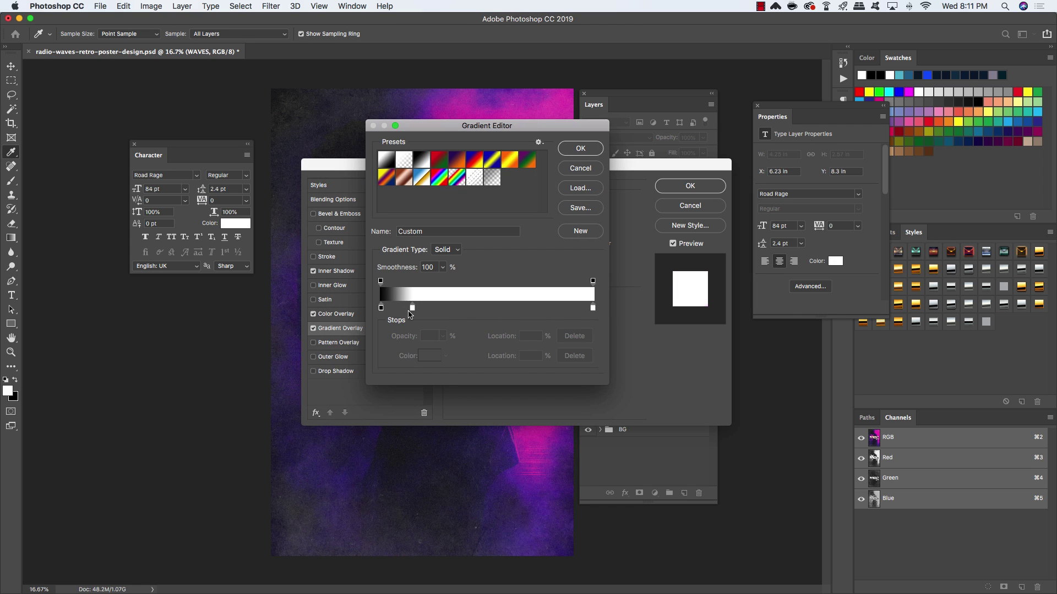
{"action": "left_click_drag", "start_coordinate": [412, 308], "coordinate": [416, 340]}
Set the gradient's starting color stop at location 0% to 2e008f.
{"action": "left_click", "coordinate": [381, 308]}
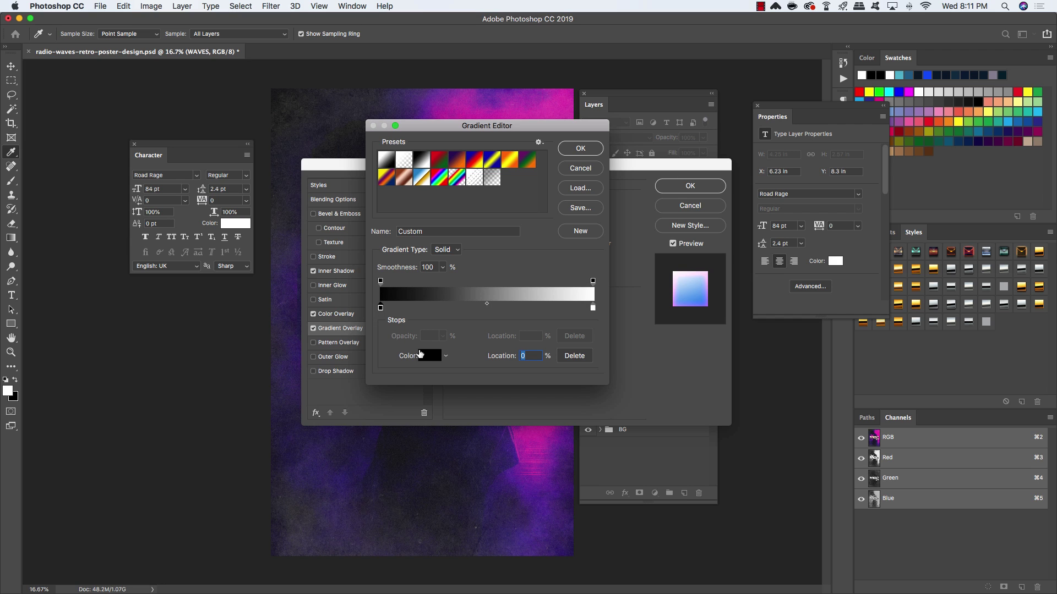
{"action": "left_click", "coordinate": [427, 356]}
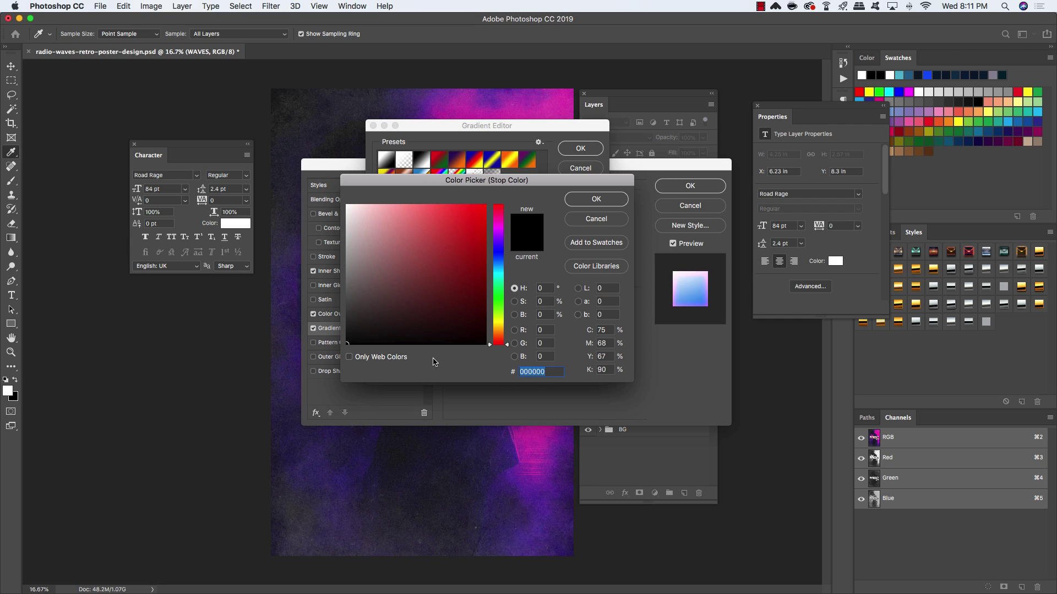
{"action": "type", "text": "2e"}
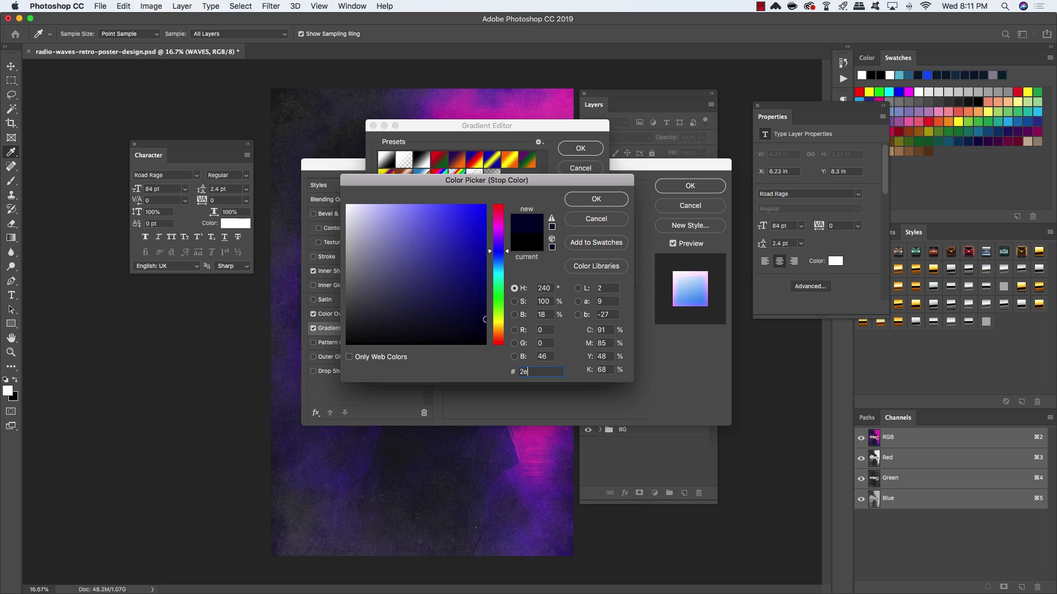
{"action": "type", "text": "008f"}
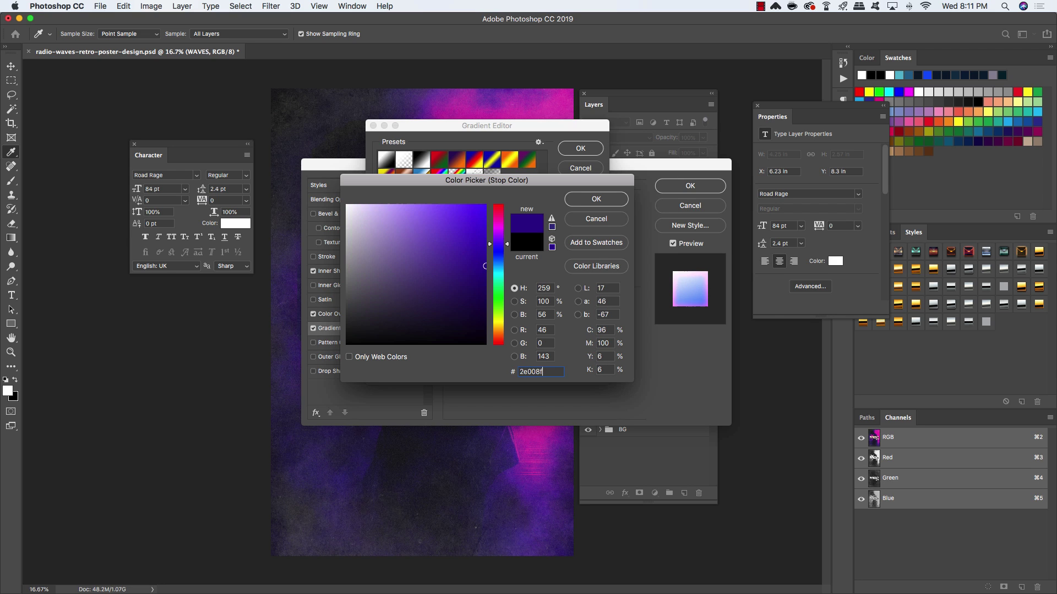
{"action": "left_click", "coordinate": [610, 199]}
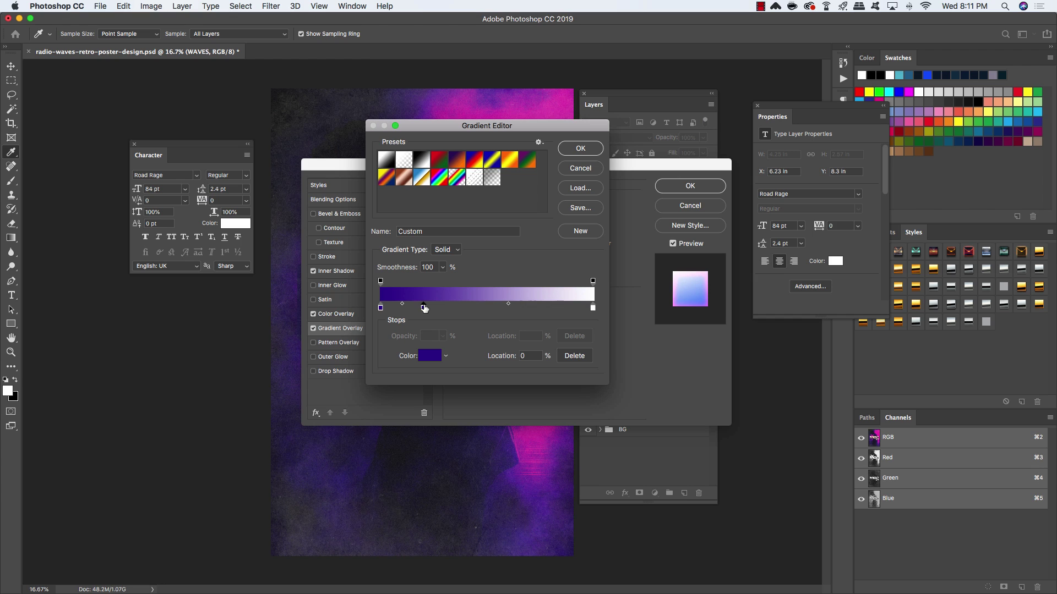
Add a middle color stop to the overlay gradient at about 52% and set its color to ff08f2.
{"action": "left_click", "coordinate": [427, 307]}
{"action": "left_click_drag", "start_coordinate": [426, 308], "coordinate": [486, 308]}
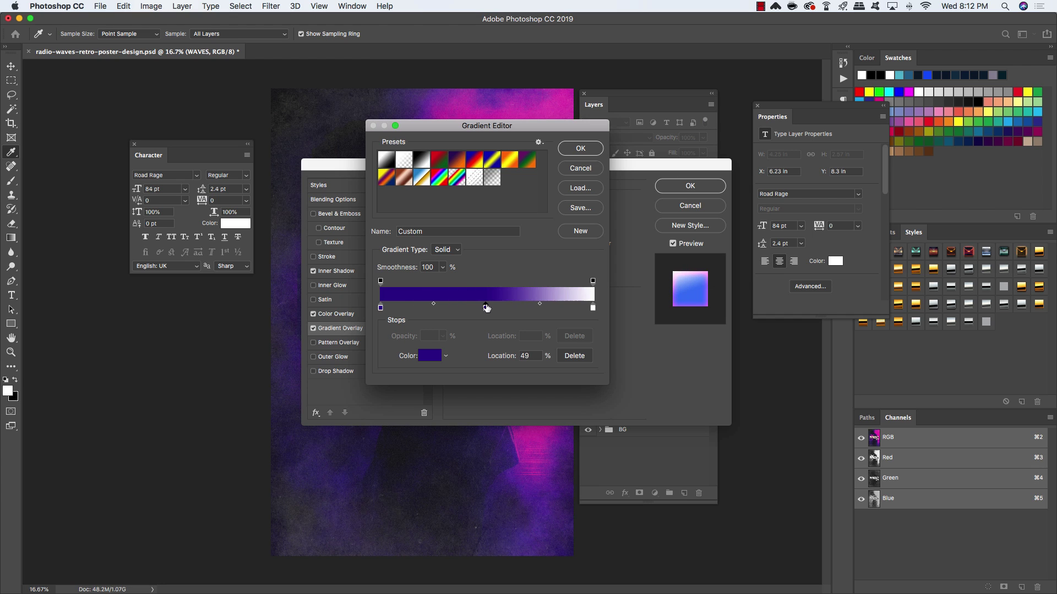
{"action": "left_click", "coordinate": [428, 356]}
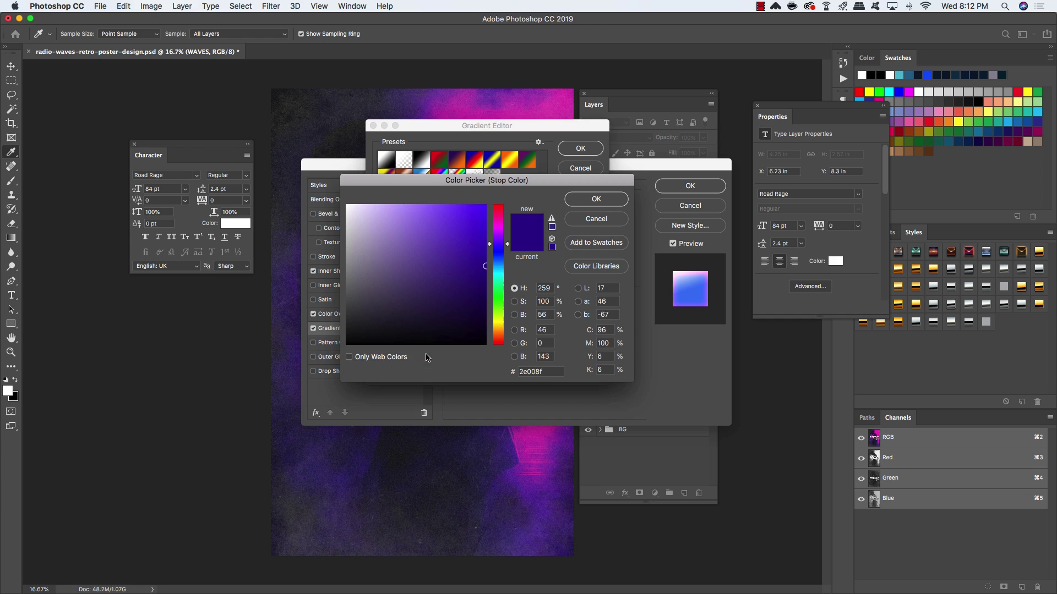
{"action": "left_click_drag", "start_coordinate": [548, 374], "coordinate": [437, 363]}
{"action": "type", "text": "ff"}
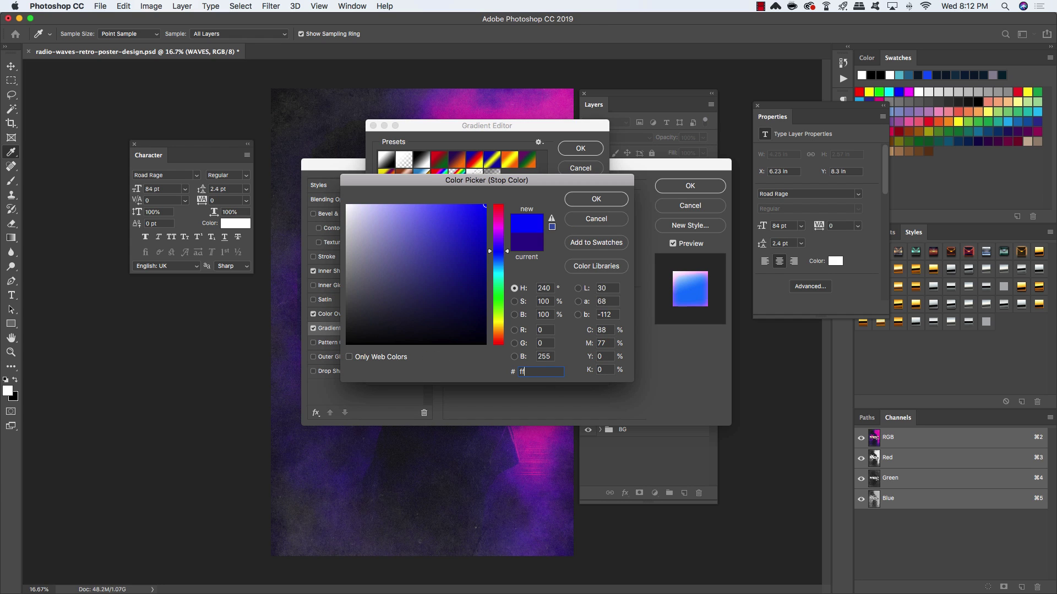
{"action": "type", "text": "08f2"}
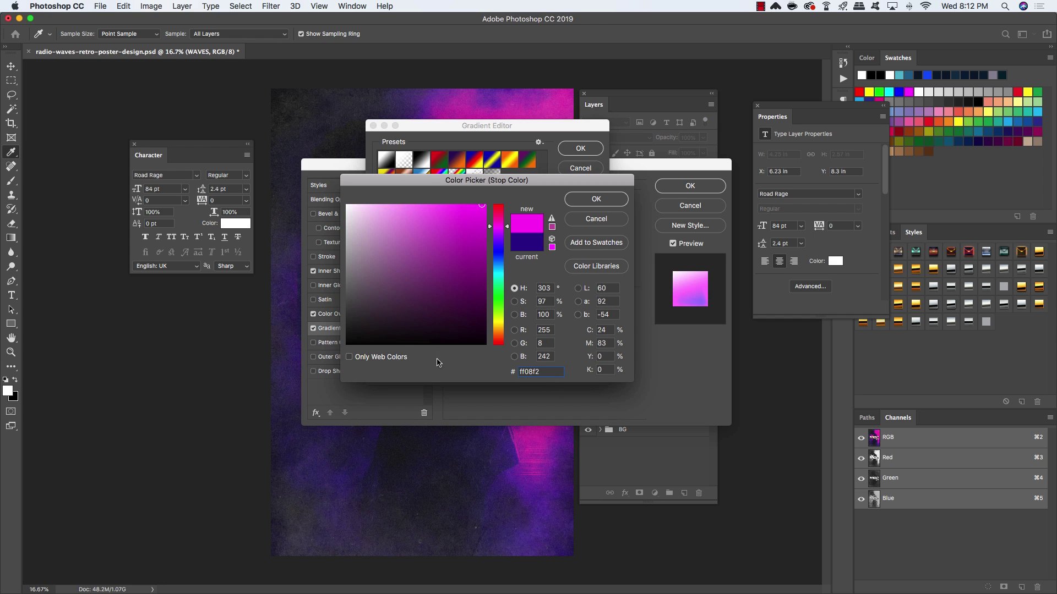
{"action": "left_click", "coordinate": [608, 199]}
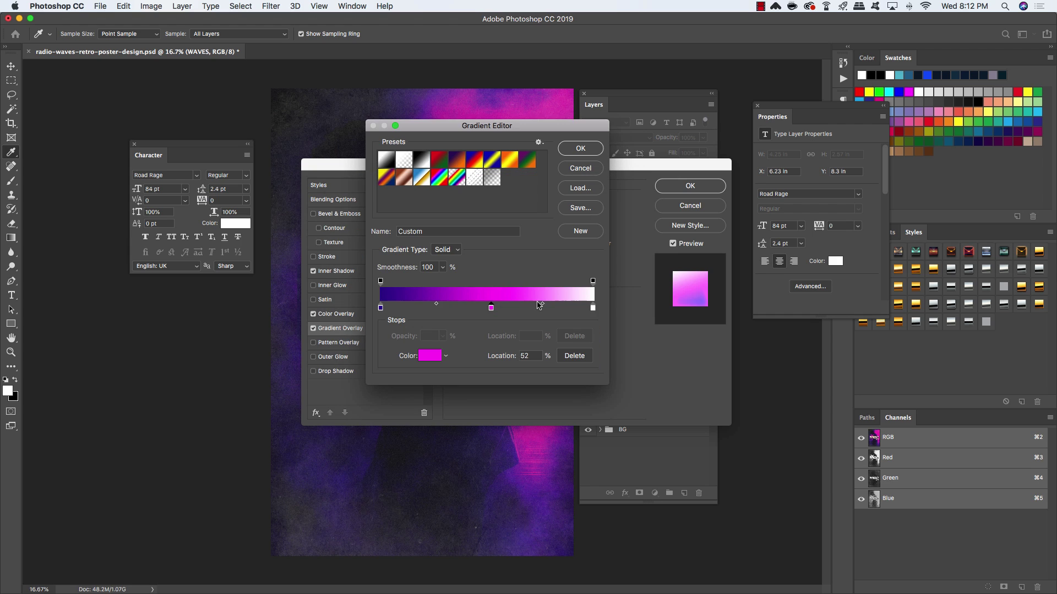
Add another ff08f2 color stop to the overlay gradient at location 80%.
{"action": "left_click_drag", "start_coordinate": [519, 311], "coordinate": [552, 311]}
{"action": "left_click", "coordinate": [430, 356]}
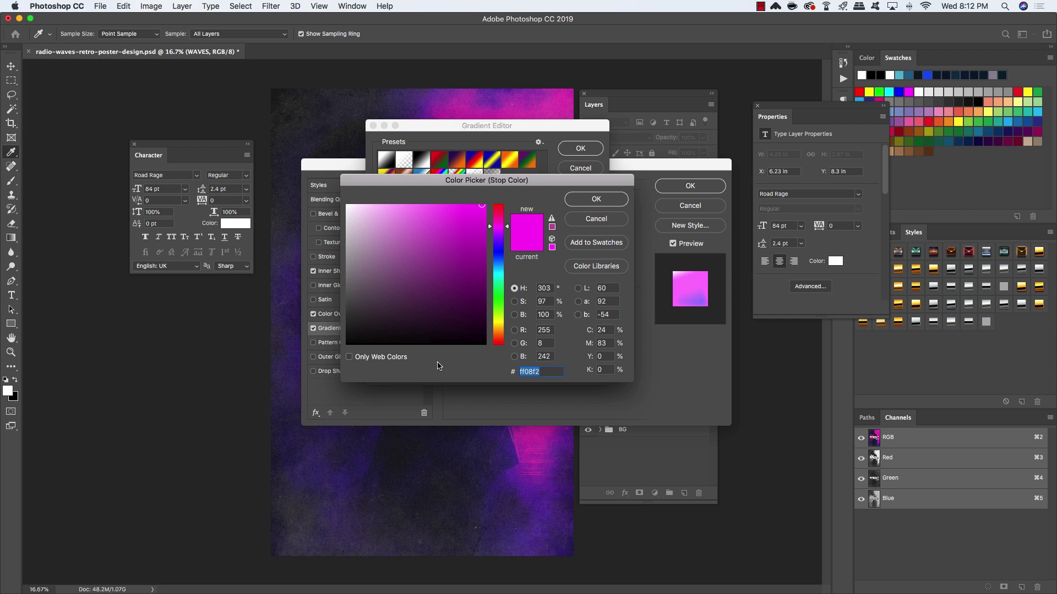
{"action": "left_click", "coordinate": [602, 200]}
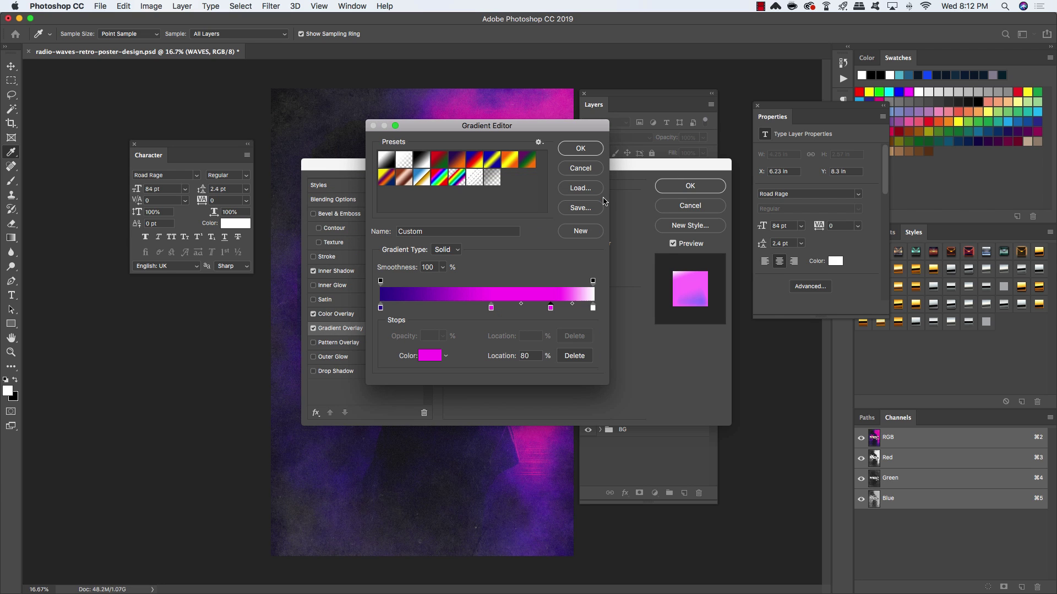
Set the gradient's end color stop at location 100% to 7100d9 and accept the edited gradient.
{"action": "left_click", "coordinate": [592, 308]}
{"action": "left_click", "coordinate": [428, 358]}
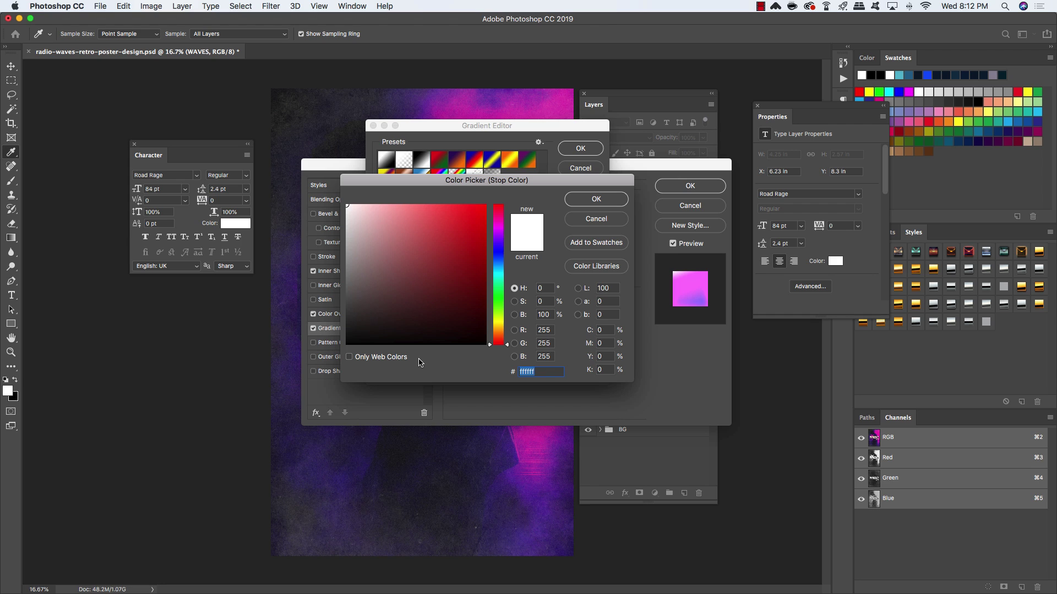
{"action": "type", "text": "71"}
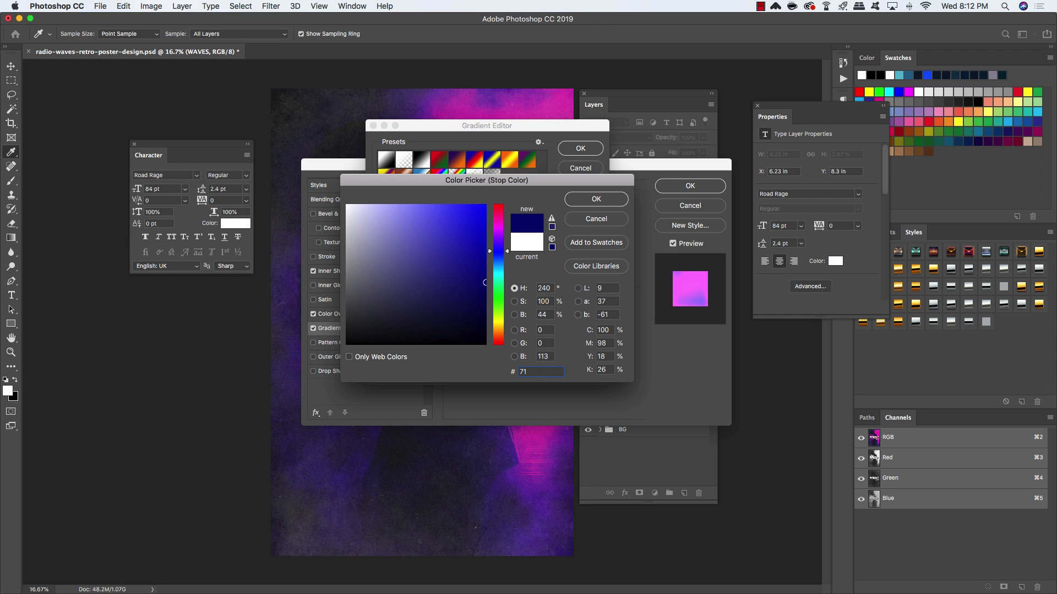
{"action": "type", "text": "00d9"}
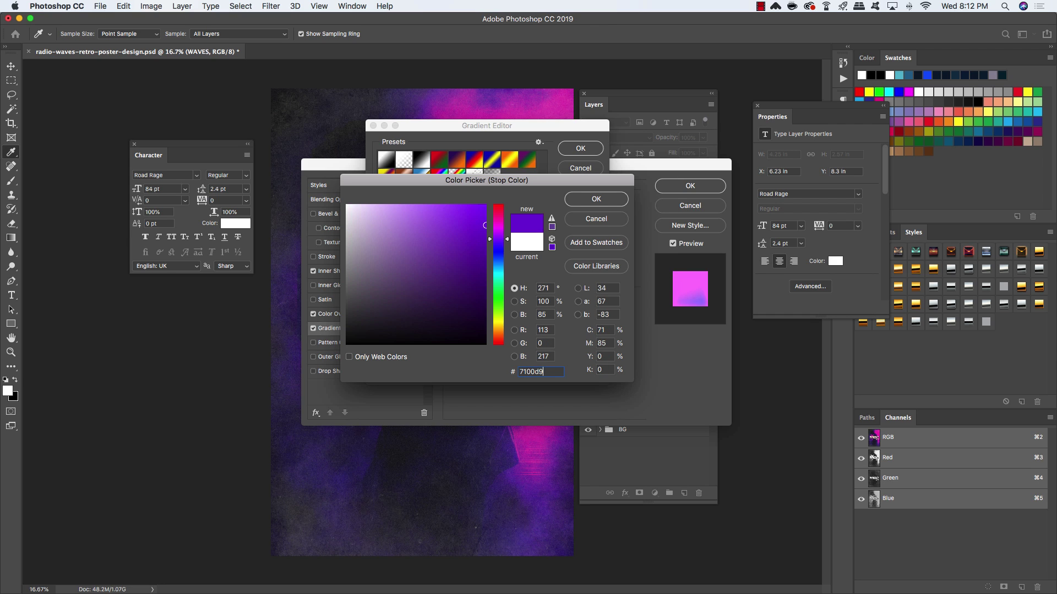
{"action": "left_click", "coordinate": [610, 199]}
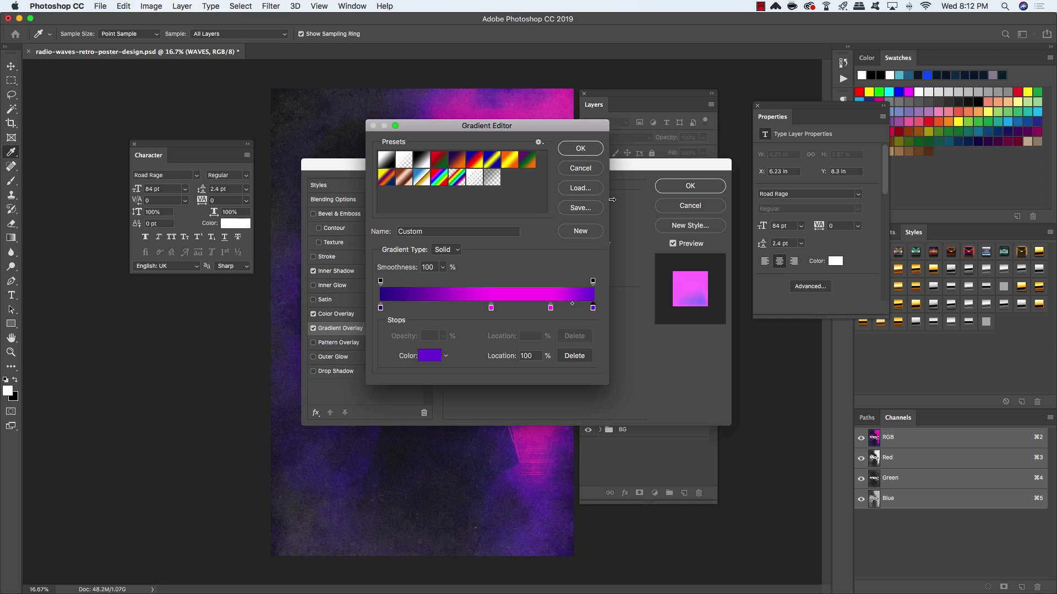
{"action": "left_click", "coordinate": [582, 151]}
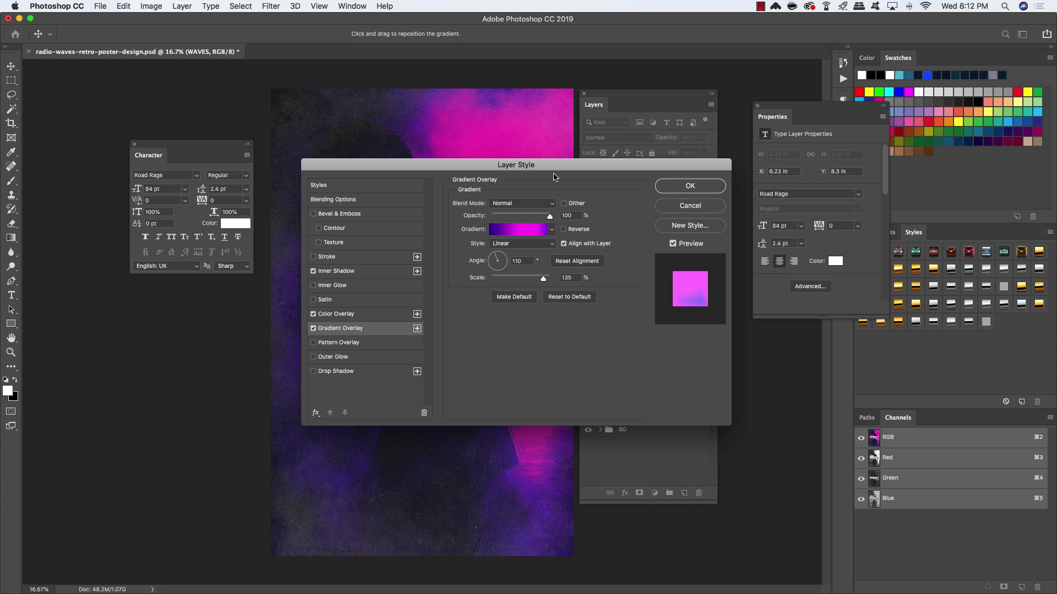
Add a Drop Shadow to the WAVES layer style with Screen blending, 71% opacity, 14% spread and 131 px size.
{"action": "left_click", "coordinate": [331, 373]}
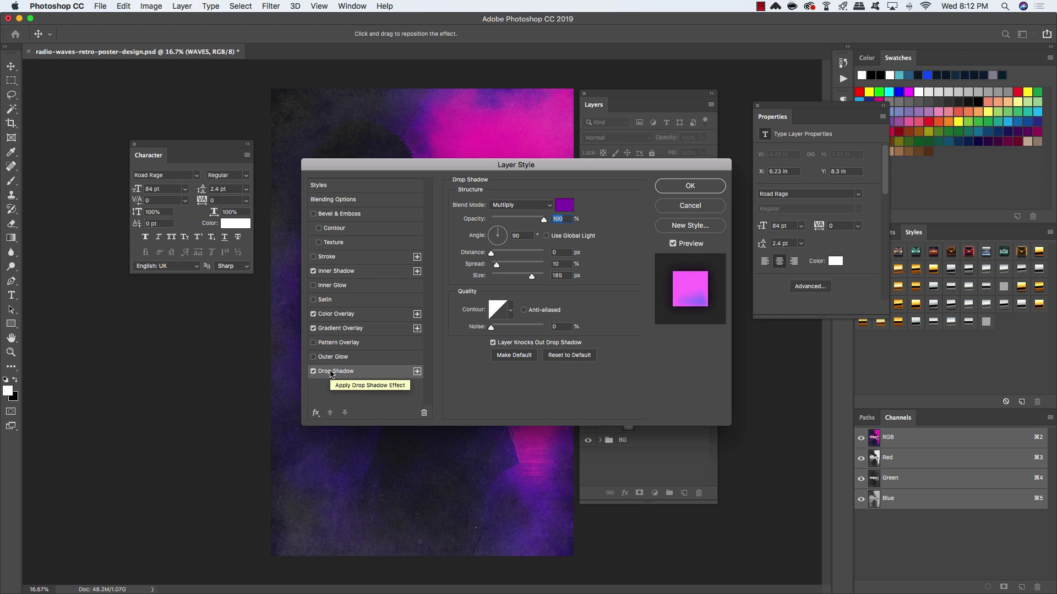
{"action": "left_click", "coordinate": [531, 205]}
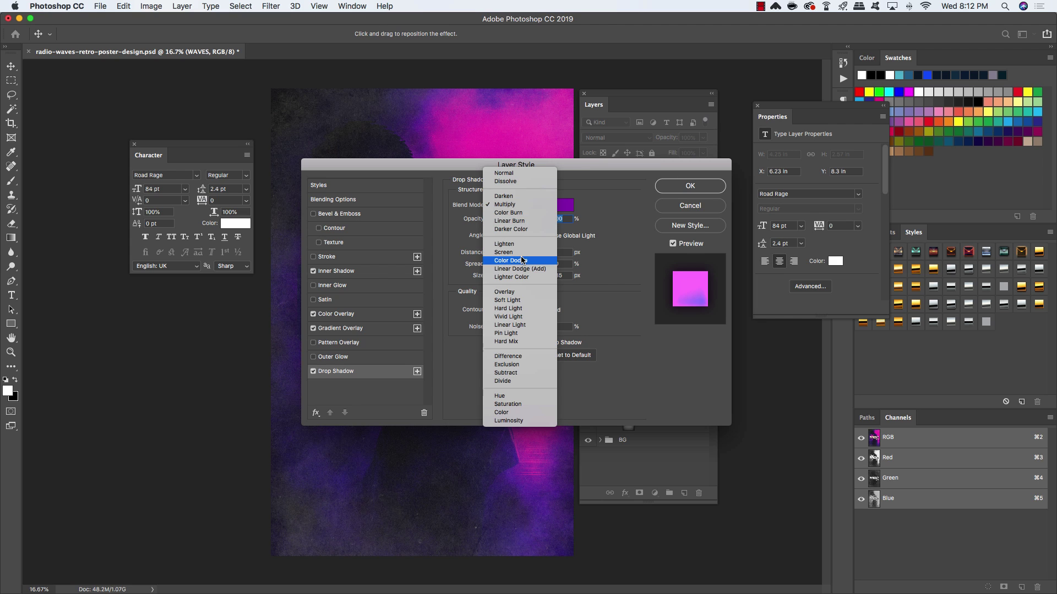
{"action": "left_click", "coordinate": [503, 252]}
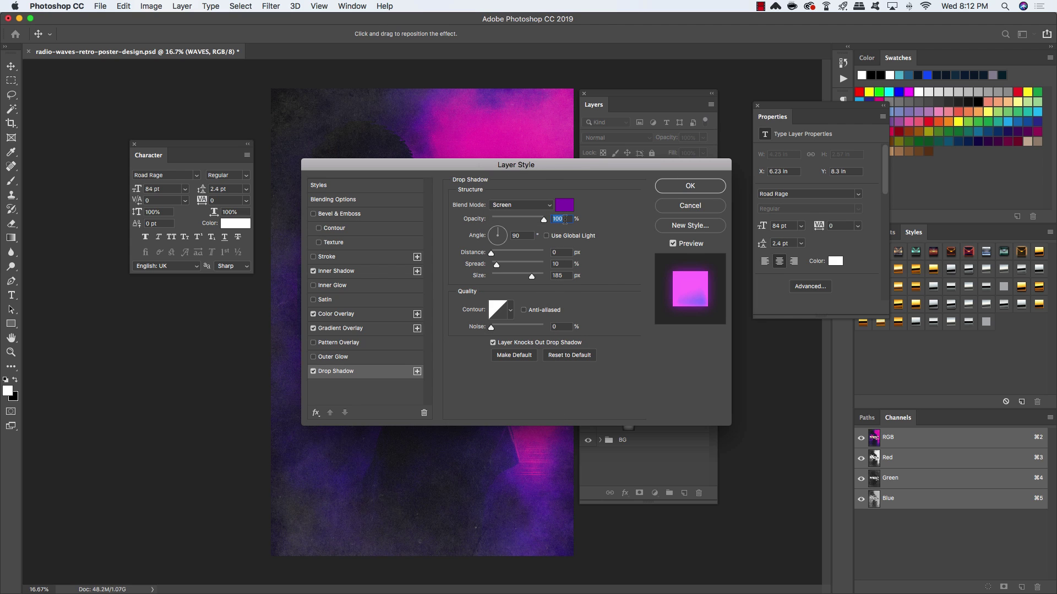
{"action": "type", "text": "71"}
{"action": "left_click_drag", "start_coordinate": [561, 264], "coordinate": [509, 264]}
{"action": "type", "text": "14"}
{"action": "key", "text": "Tab"}
{"action": "type", "text": "131"}
Set the drop shadow's color to ff28fc.
{"action": "left_click", "coordinate": [573, 210]}
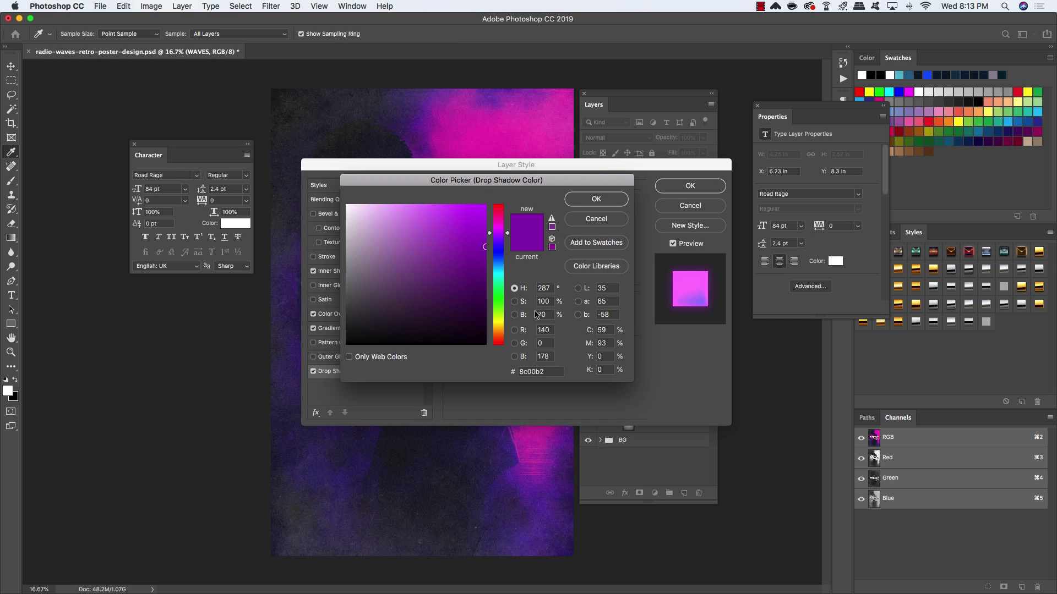
{"action": "double_click", "coordinate": [550, 372]}
{"action": "type", "text": "ff2"}
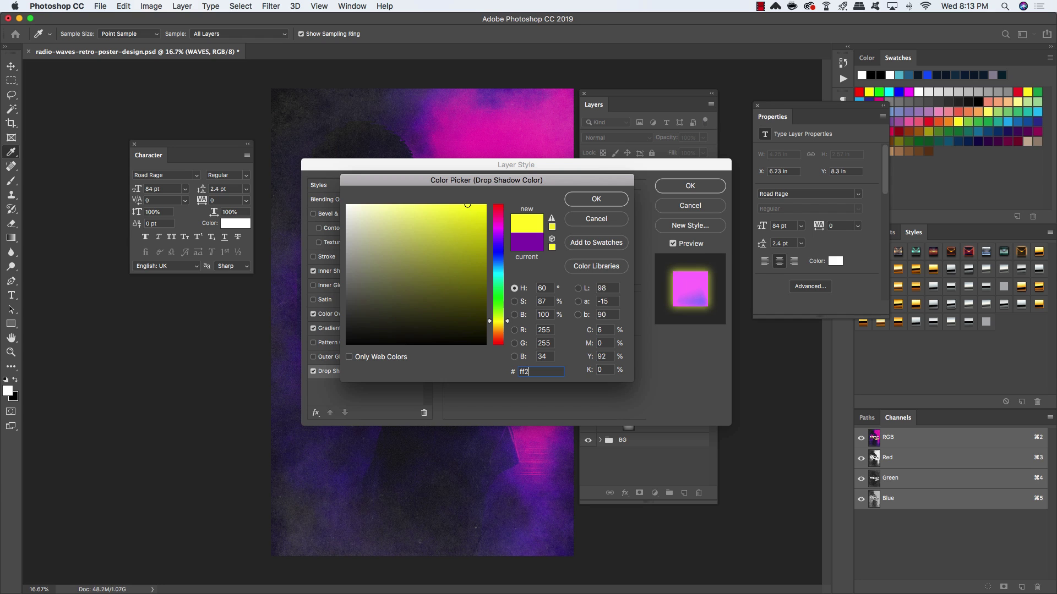
{"action": "type", "text": "8fc"}
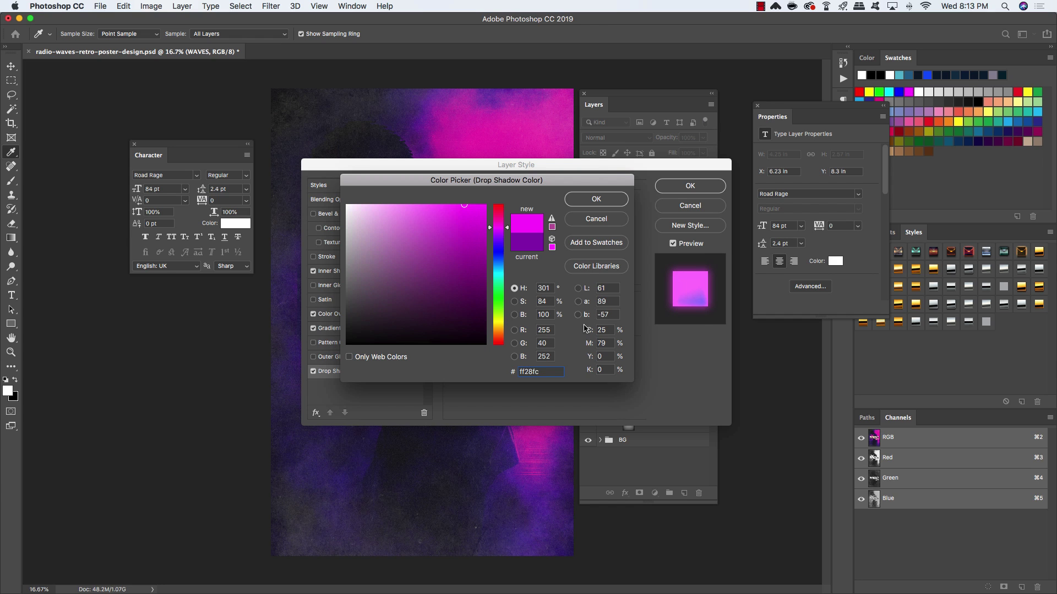
{"action": "left_click", "coordinate": [609, 200]}
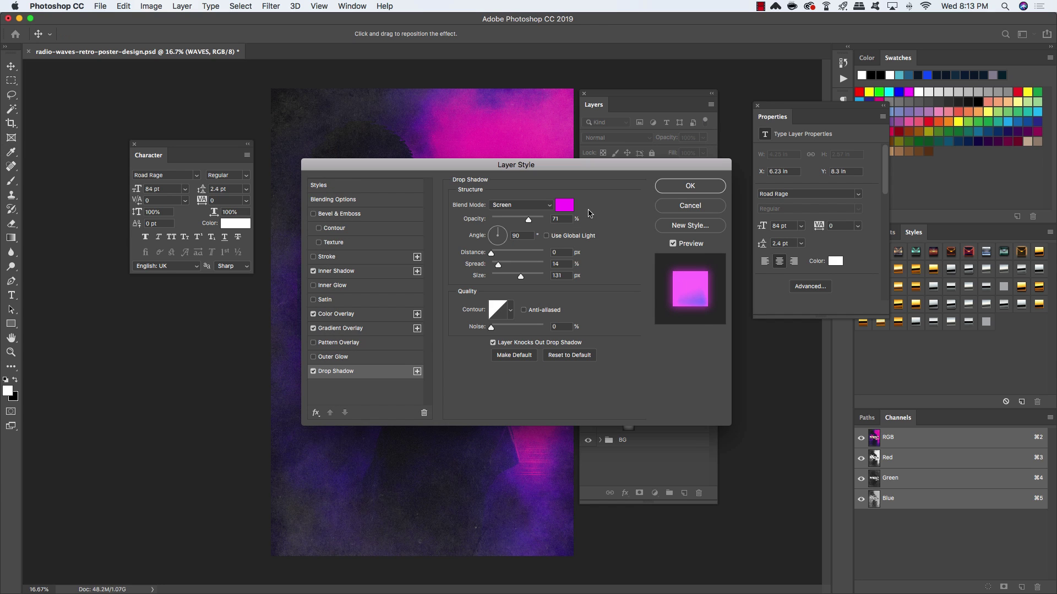
Add a second Drop Shadow to the WAVES layer style, place it beneath the first one and select it.
{"action": "left_click", "coordinate": [316, 412]}
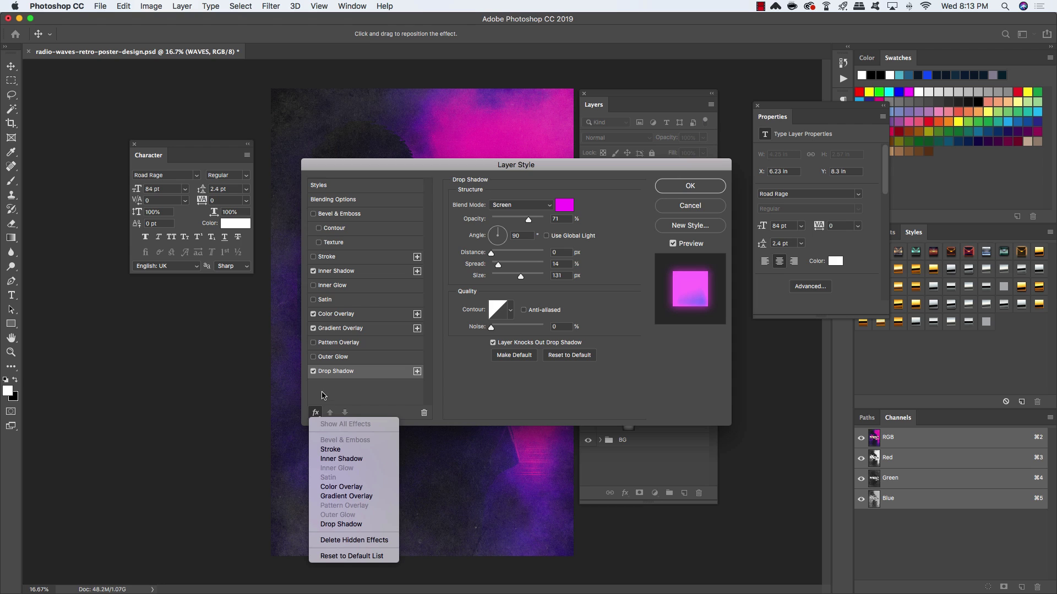
{"action": "left_click", "coordinate": [341, 524]}
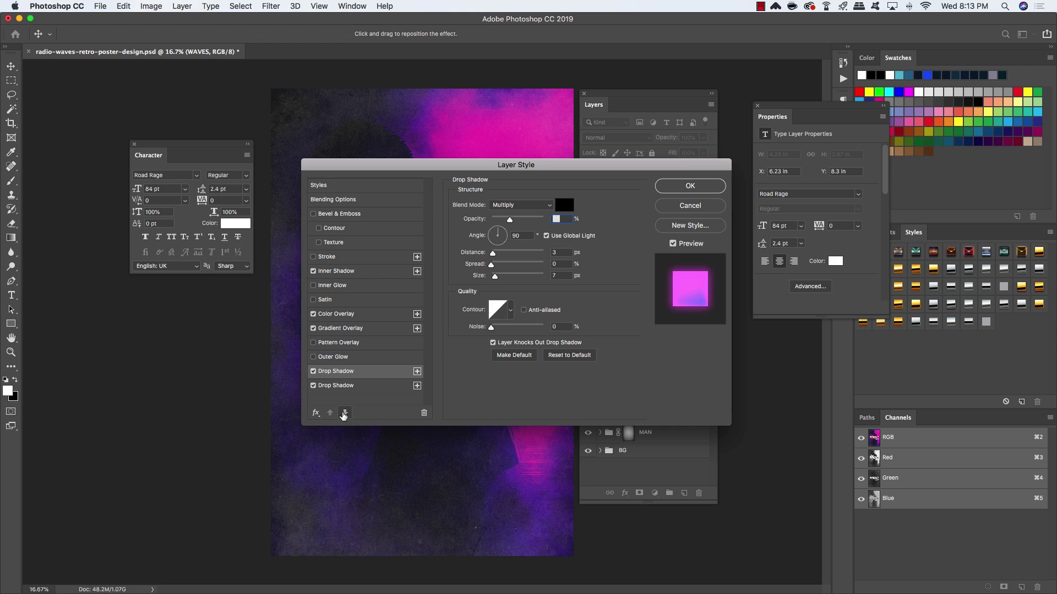
{"action": "left_click", "coordinate": [345, 413]}
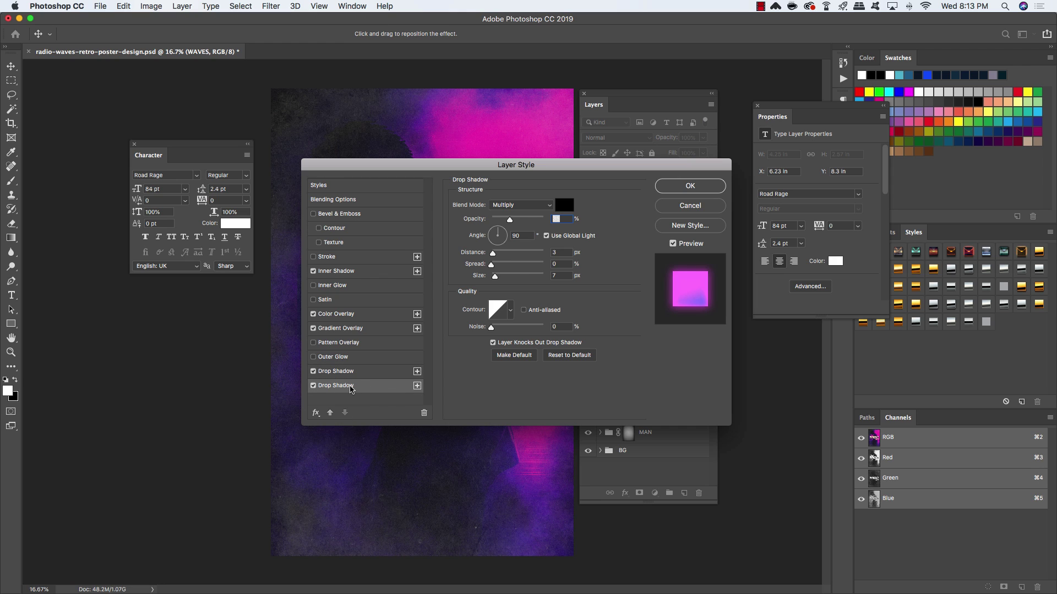
{"action": "left_click", "coordinate": [362, 372]}
{"action": "left_click", "coordinate": [361, 387]}
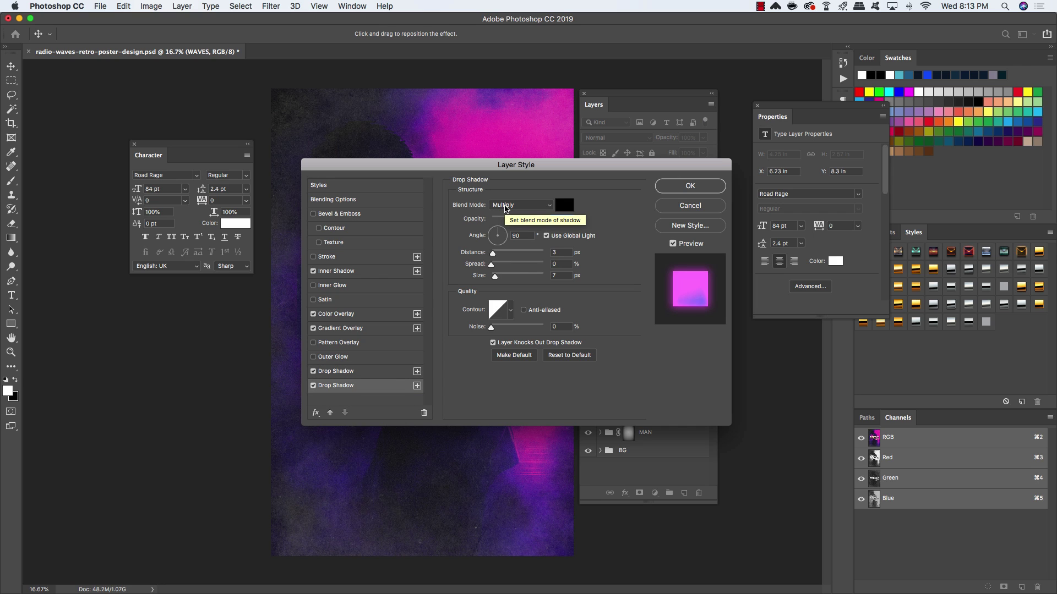
Set the lower drop shadow's opacity to 100%.
{"action": "left_click_drag", "start_coordinate": [516, 220], "coordinate": [604, 226]}
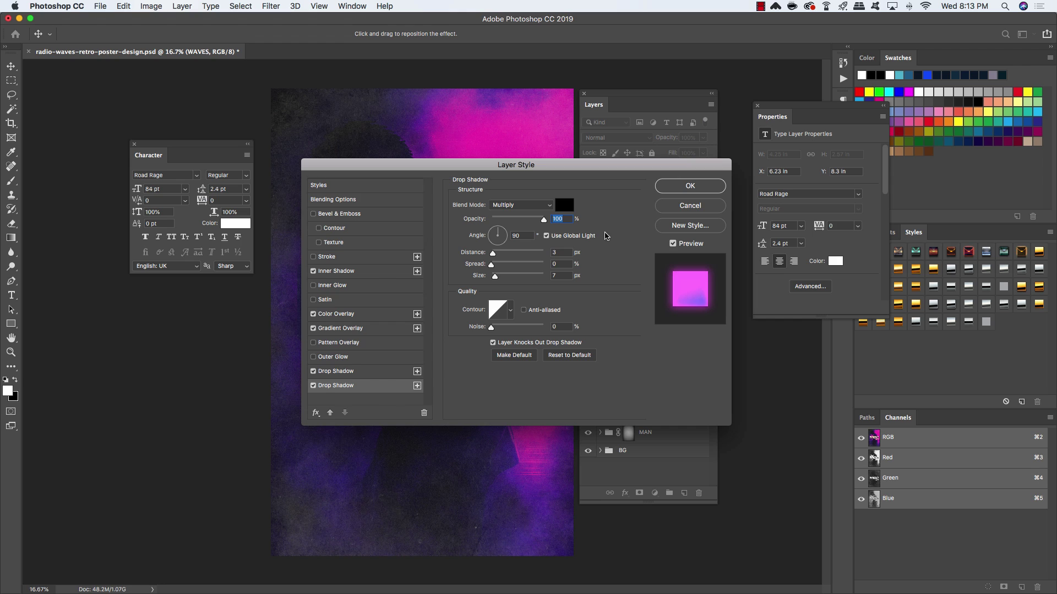
Set the second drop shadow on the WAVES text to distance 0 px, spread 10% and size 185 px.
{"action": "left_click_drag", "start_coordinate": [491, 253], "coordinate": [455, 253]}
{"action": "key", "text": "Tab"}
{"action": "type", "text": "10"}
{"action": "key", "text": "Tab"}
{"action": "type", "text": "185"}
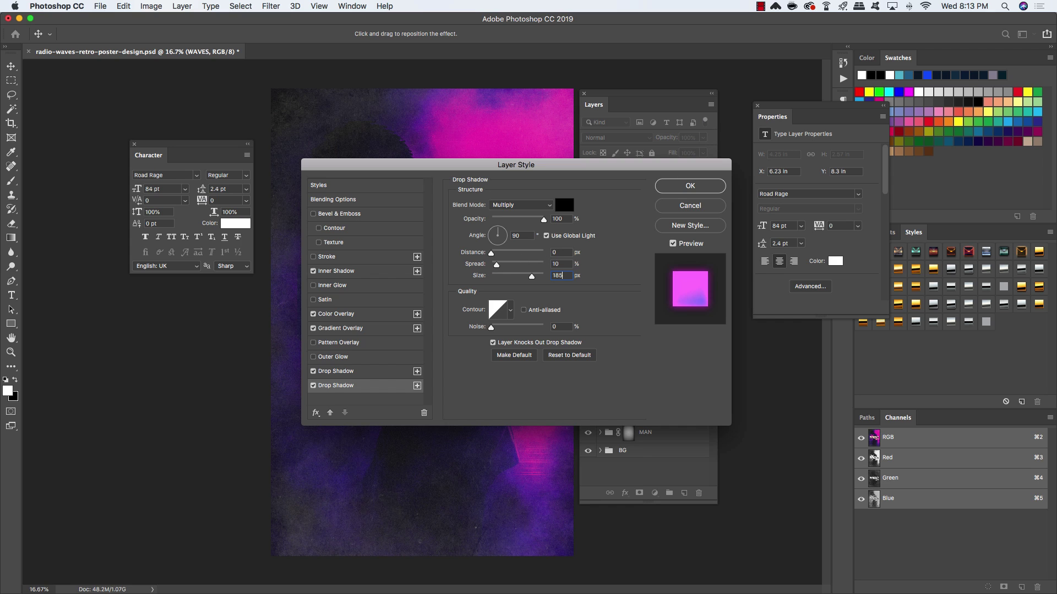
Set the second drop shadow's color to #2e02a0 and apply the layer style to the WAVES text.
{"action": "left_click", "coordinate": [564, 204]}
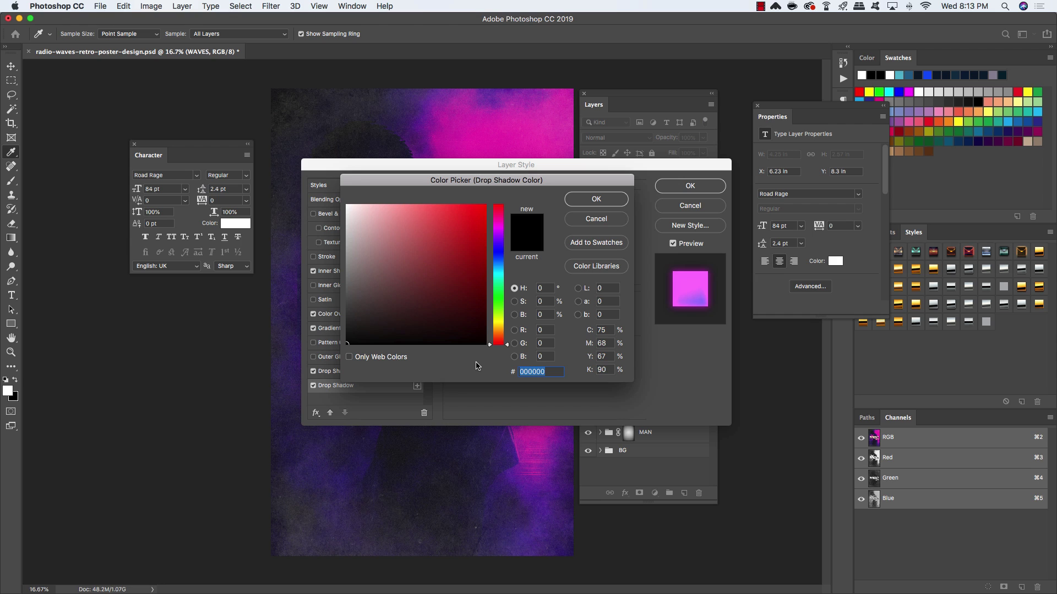
{"action": "type", "text": "2e"}
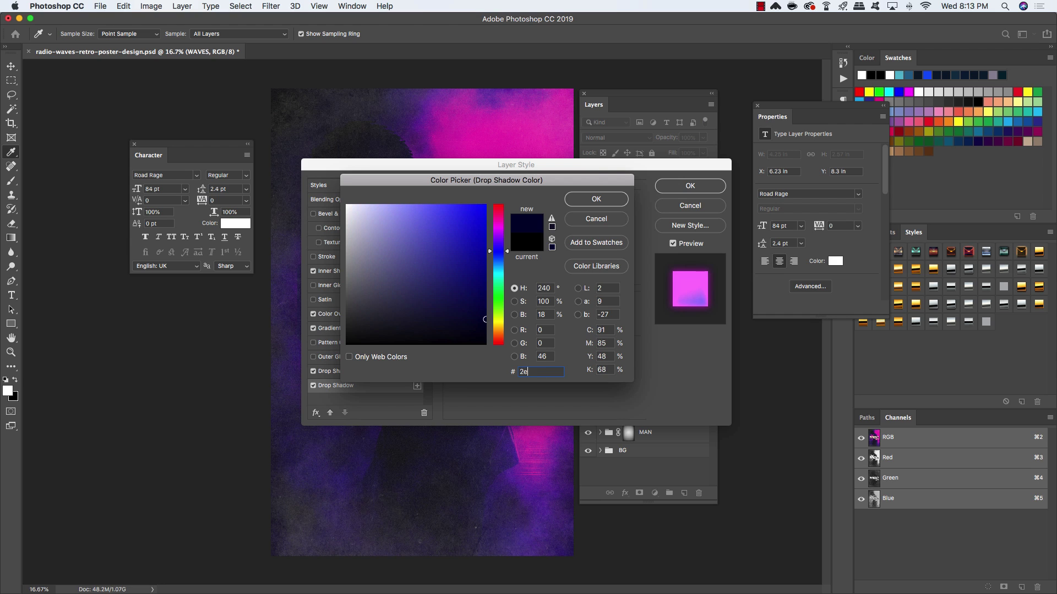
{"action": "type", "text": "02a0"}
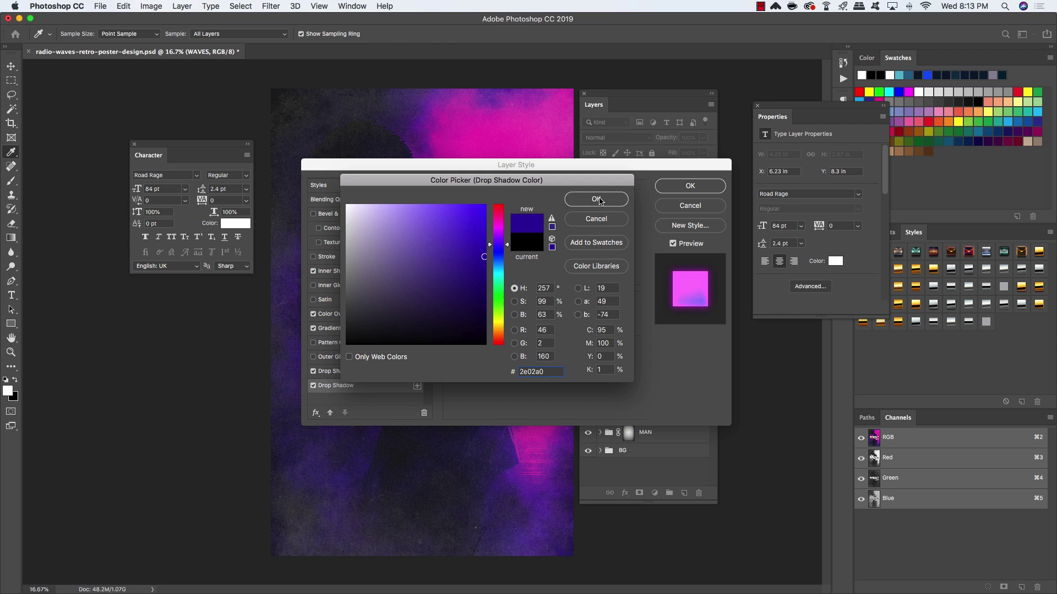
{"action": "left_click", "coordinate": [600, 201]}
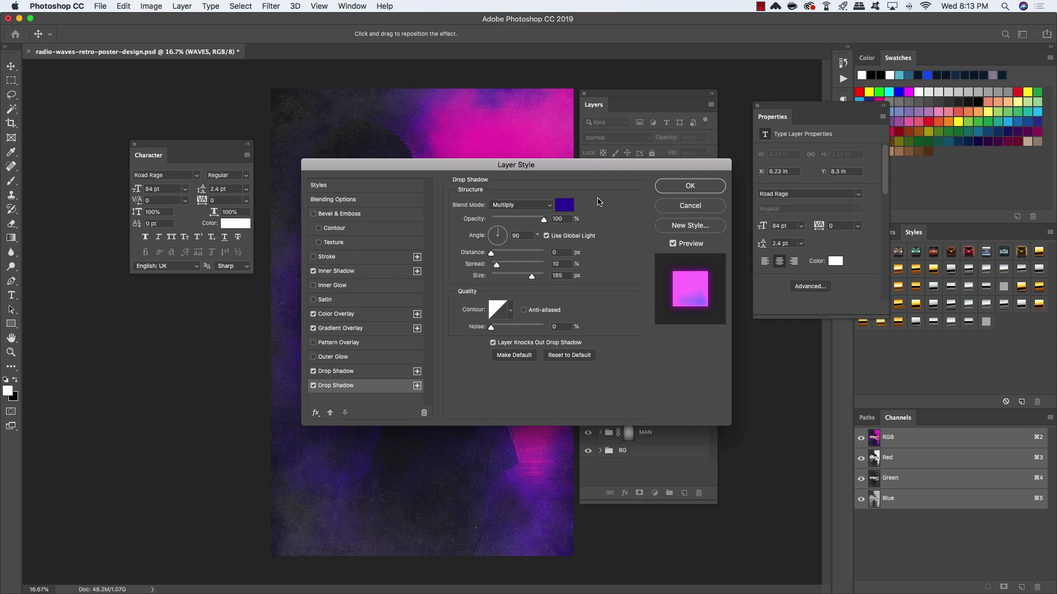
{"action": "left_click", "coordinate": [691, 187]}
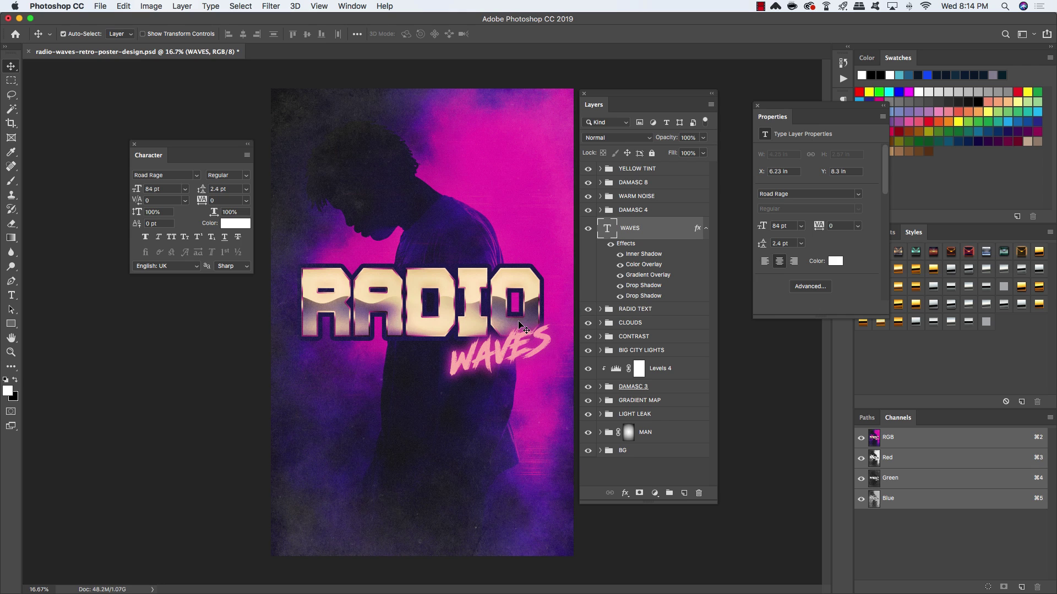
Duplicate the WAVES text layer and clear the layer style from the copy.
{"action": "key", "text": "super+j"}
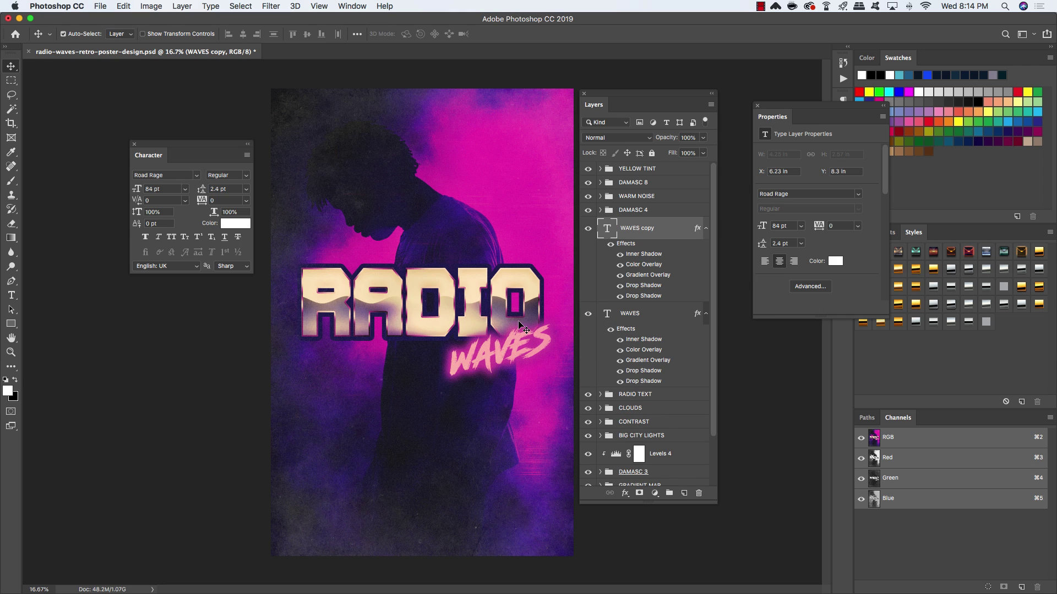
{"action": "right_click", "coordinate": [698, 228]}
{"action": "left_click", "coordinate": [731, 383]}
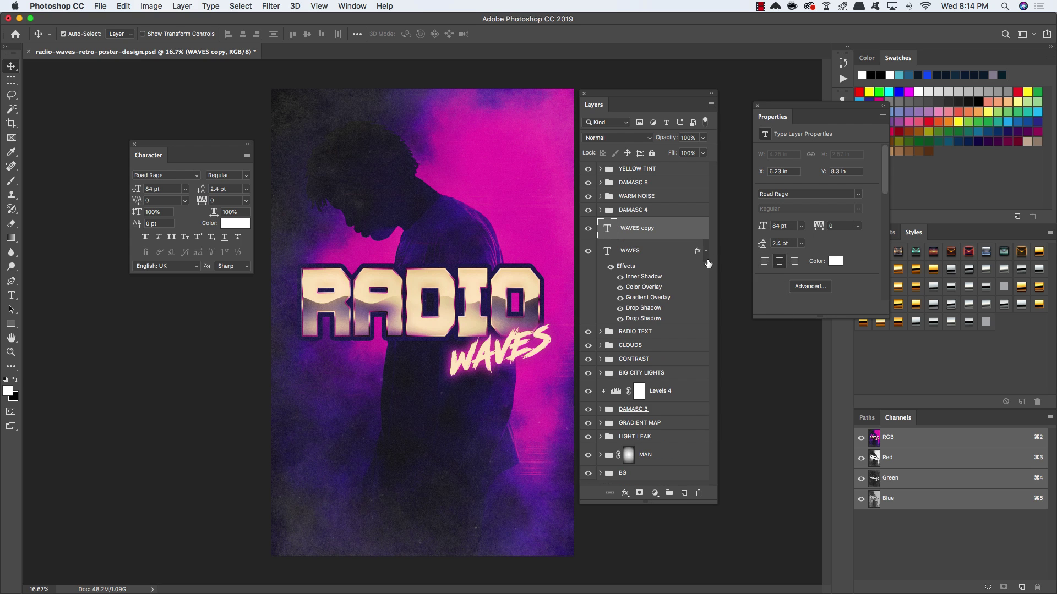
{"action": "left_click", "coordinate": [706, 251]}
Set the fill of the WAVES copy layer to 0% and toggle its visibility to compare.
{"action": "left_click", "coordinate": [703, 153]}
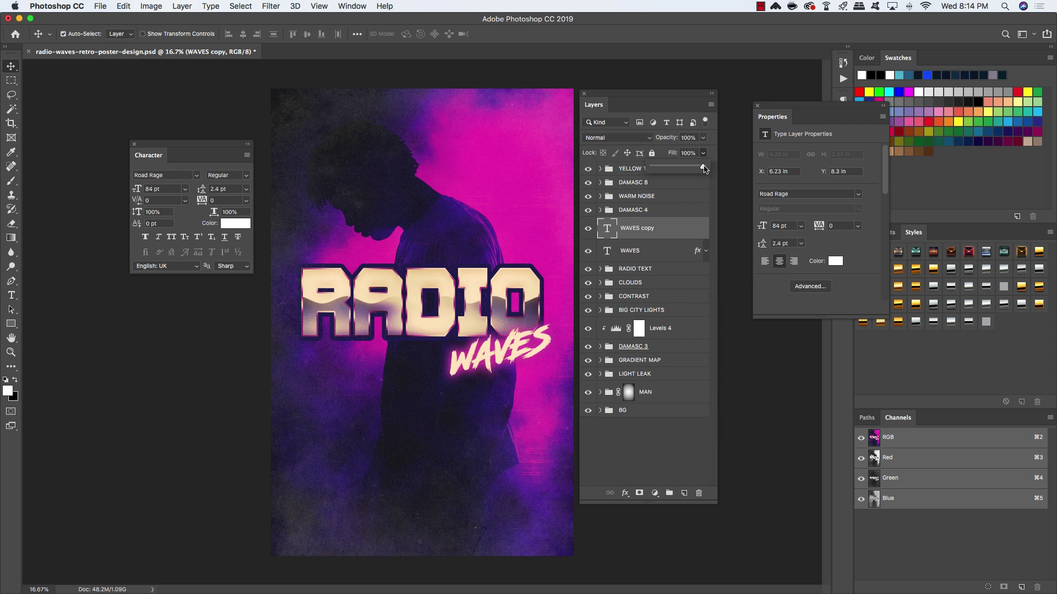
{"action": "left_click_drag", "start_coordinate": [706, 167], "coordinate": [592, 161]}
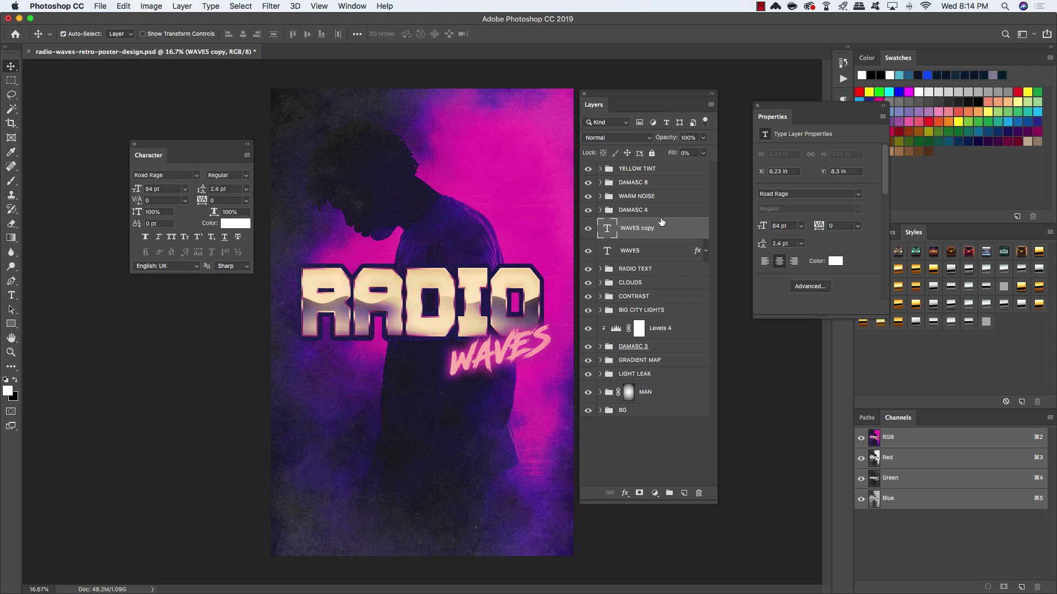
{"action": "left_click", "coordinate": [588, 231]}
{"action": "left_click", "coordinate": [587, 230]}
{"action": "left_click", "coordinate": [588, 230]}
{"action": "left_click", "coordinate": [587, 230]}
Add an inner glow to the WAVES copy layer with size 21 px and color #eb00c3.
{"action": "double_click", "coordinate": [704, 231]}
{"action": "left_click", "coordinate": [331, 286]}
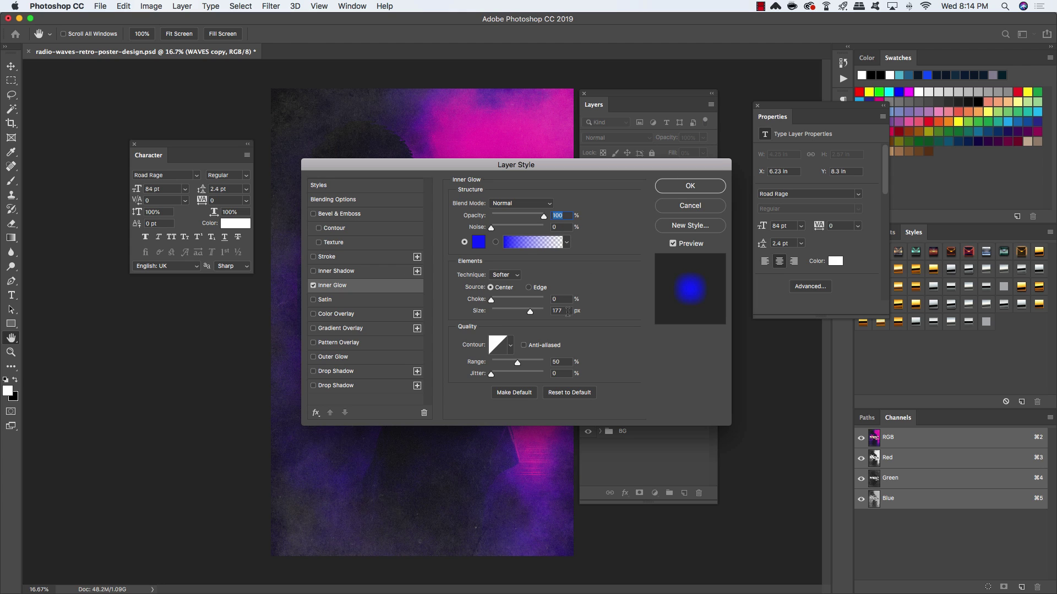
{"action": "double_click", "coordinate": [558, 311]}
{"action": "type", "text": "21"}
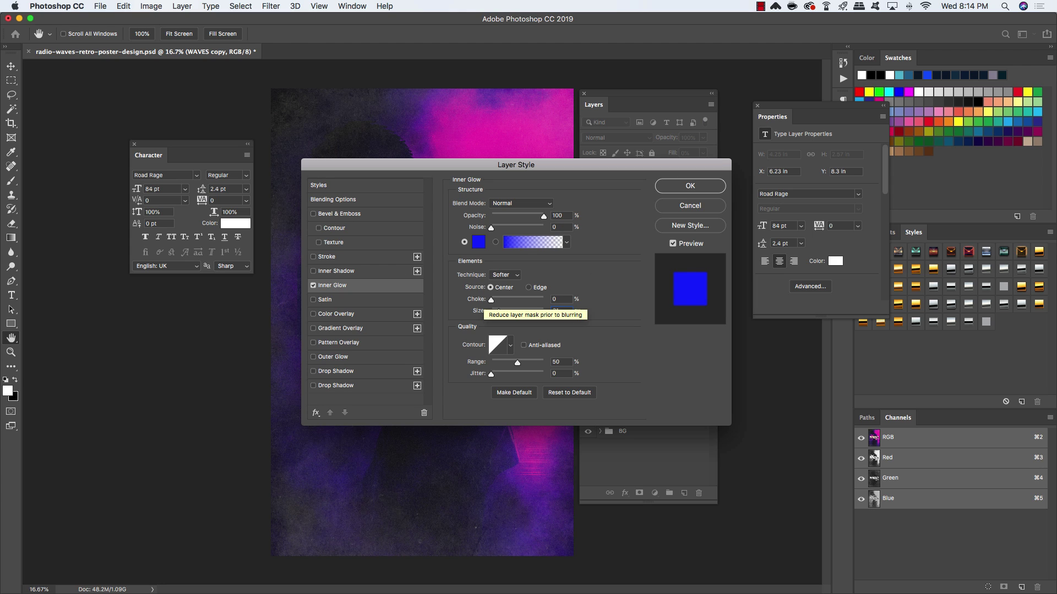
{"action": "left_click", "coordinate": [479, 242]}
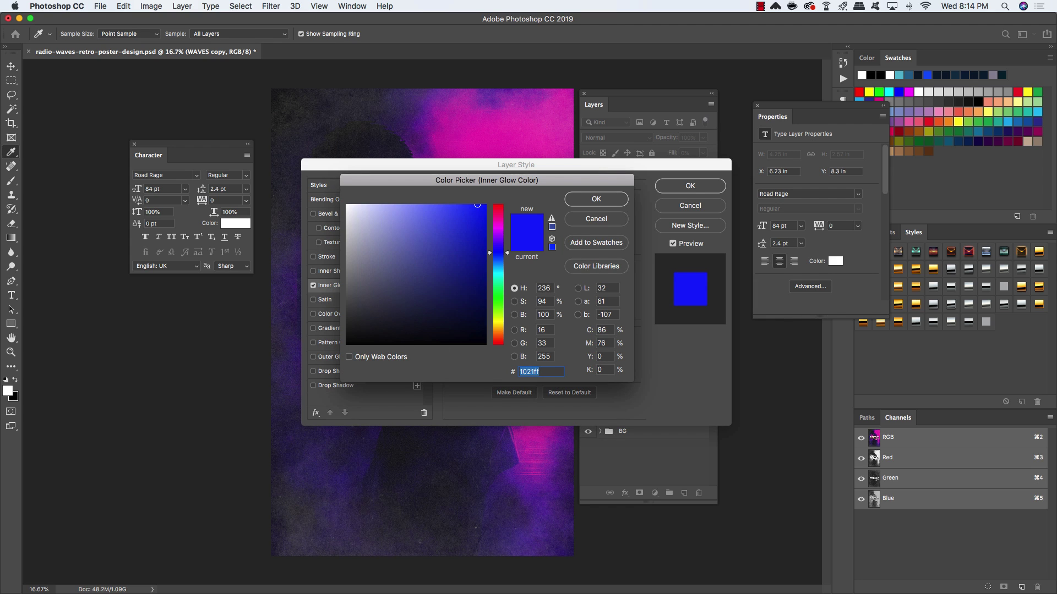
{"action": "type", "text": "eb00c3"}
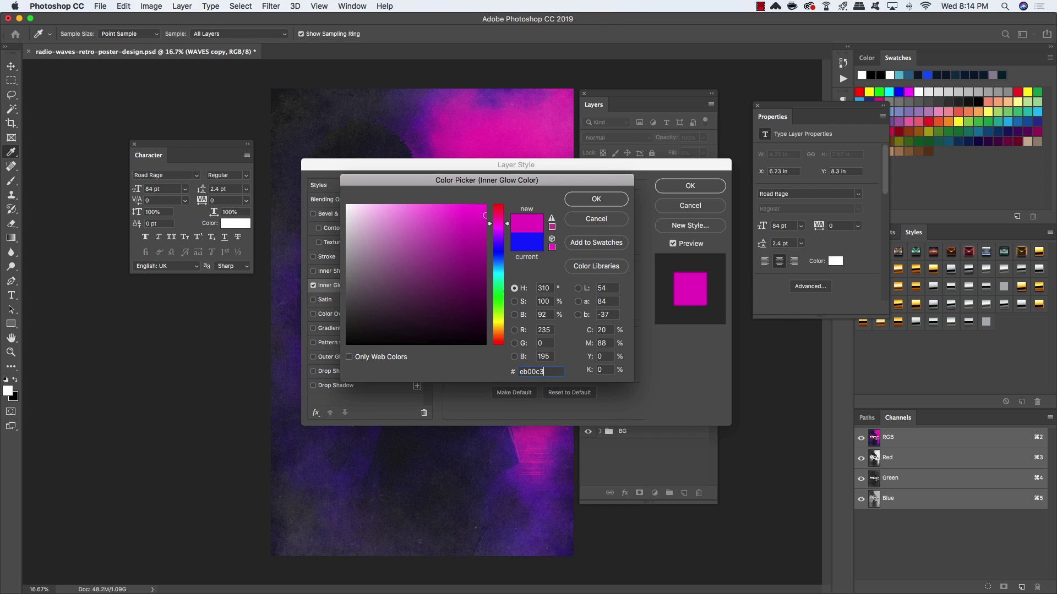
{"action": "left_click", "coordinate": [586, 200]}
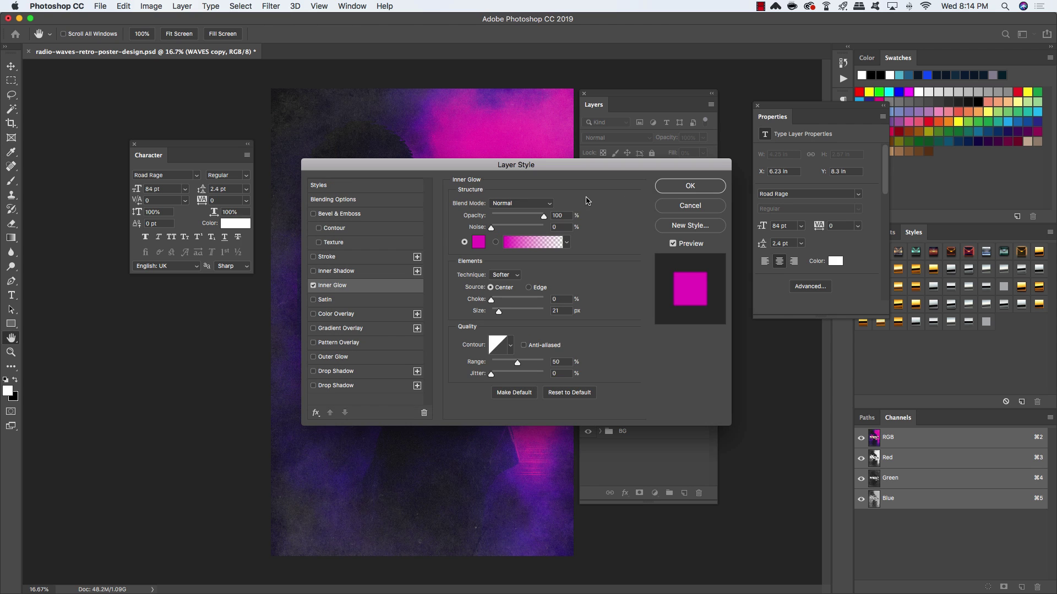
{"action": "left_click", "coordinate": [707, 190]}
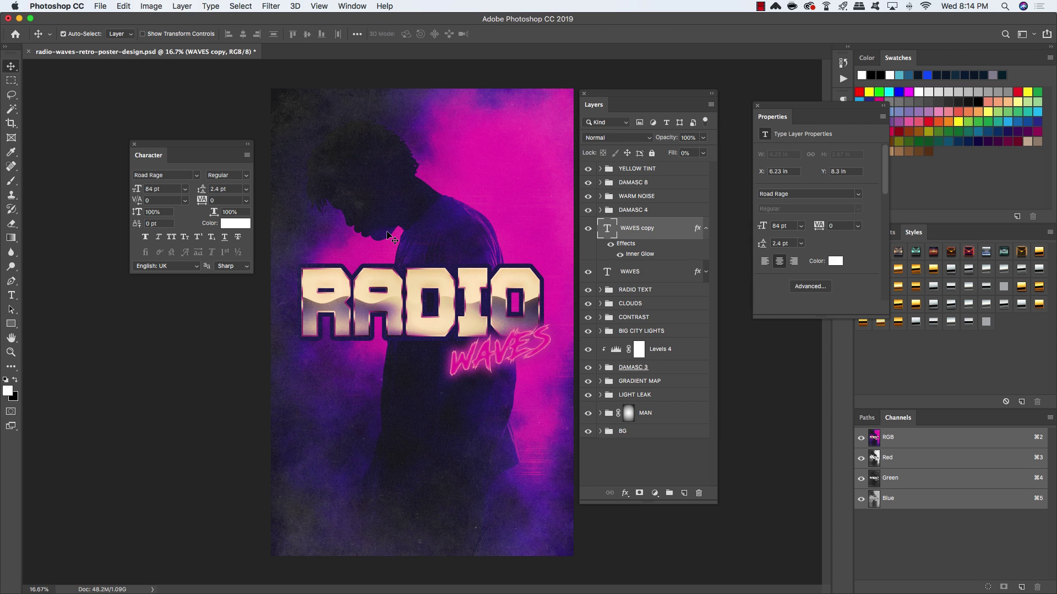
Change the inner glow source on the WAVES copy layer to Edge.
{"action": "key", "text": "super+plus"}
{"action": "left_click_drag", "start_coordinate": [440, 253], "coordinate": [382, 227]}
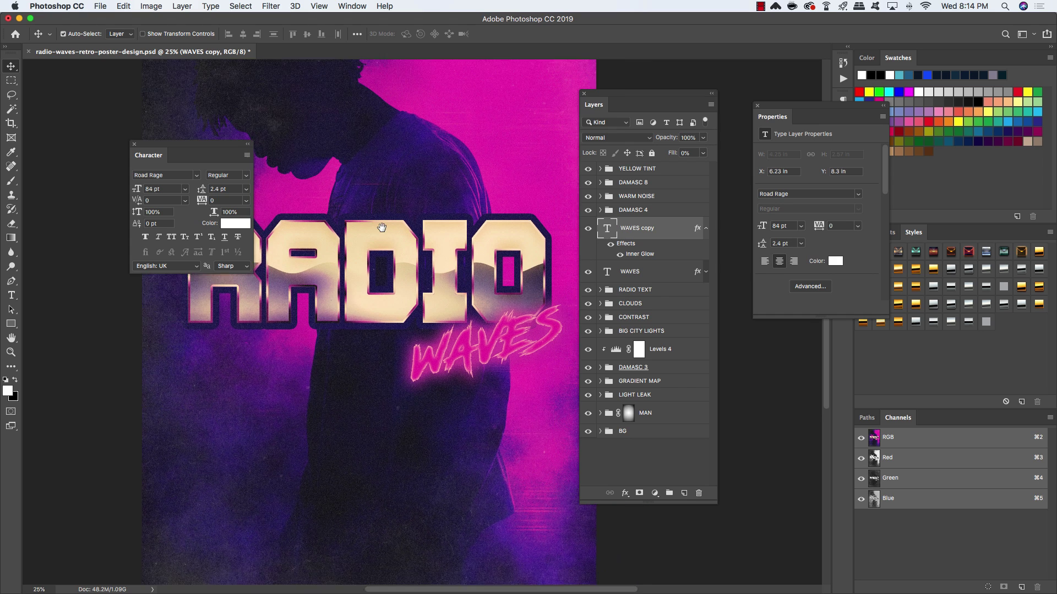
{"action": "double_click", "coordinate": [698, 230]}
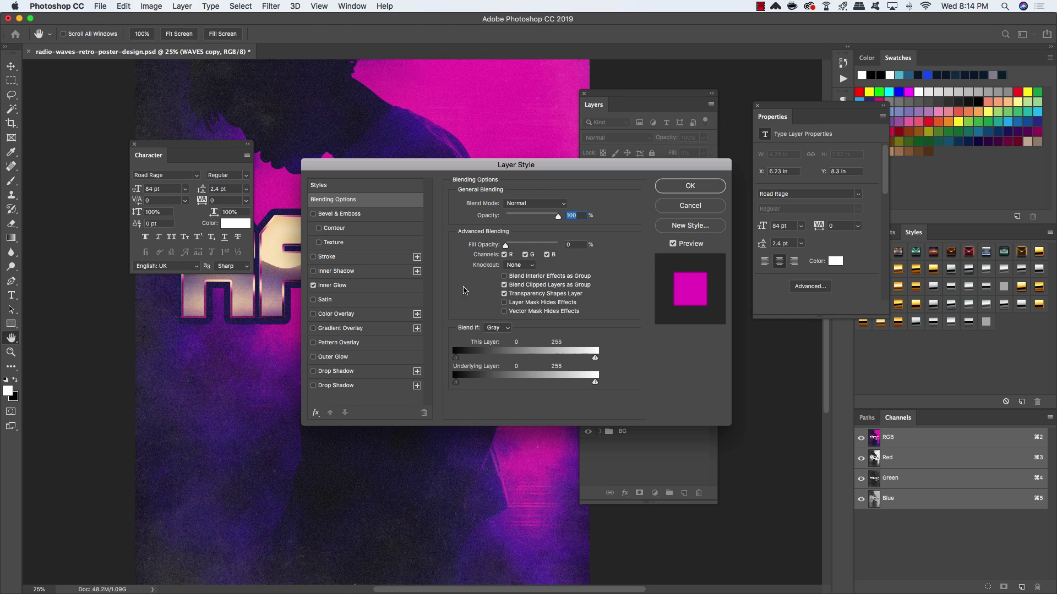
{"action": "left_click", "coordinate": [331, 285]}
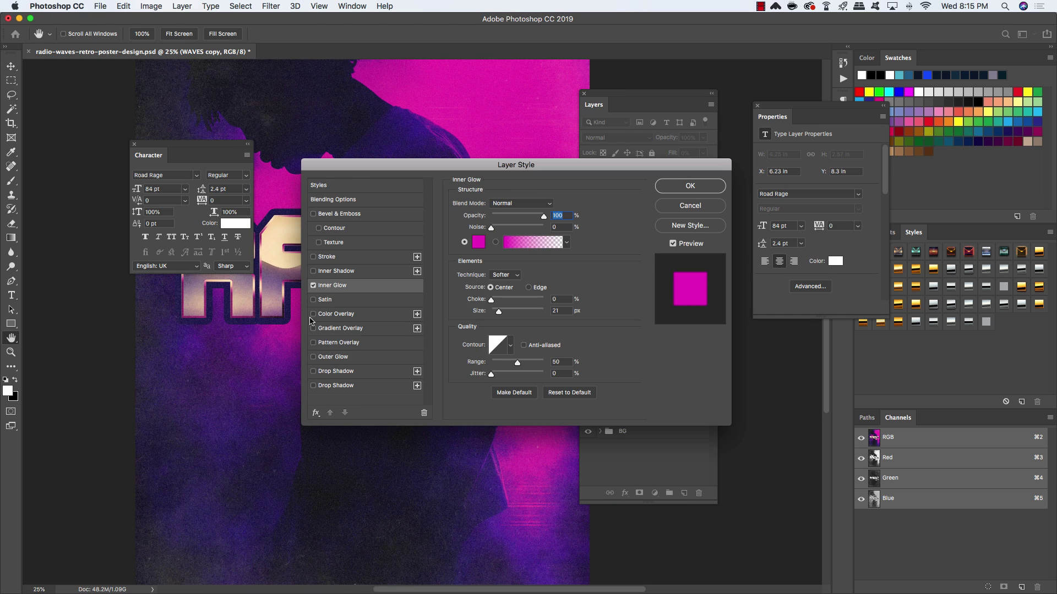
{"action": "left_click", "coordinate": [529, 288]}
{"action": "left_click_drag", "start_coordinate": [464, 169], "coordinate": [532, 186]}
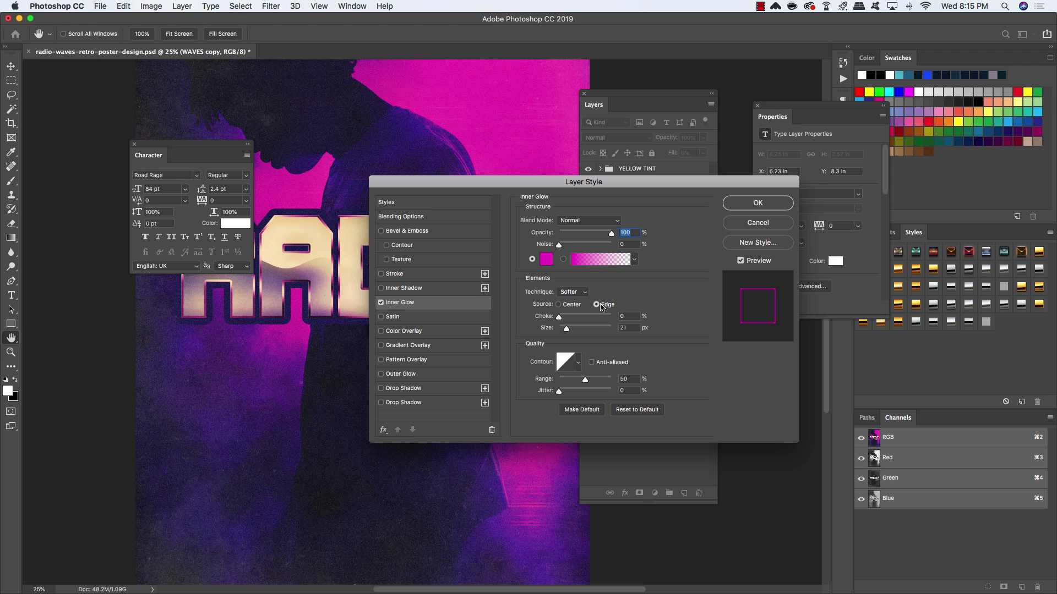
{"action": "left_click", "coordinate": [748, 203]}
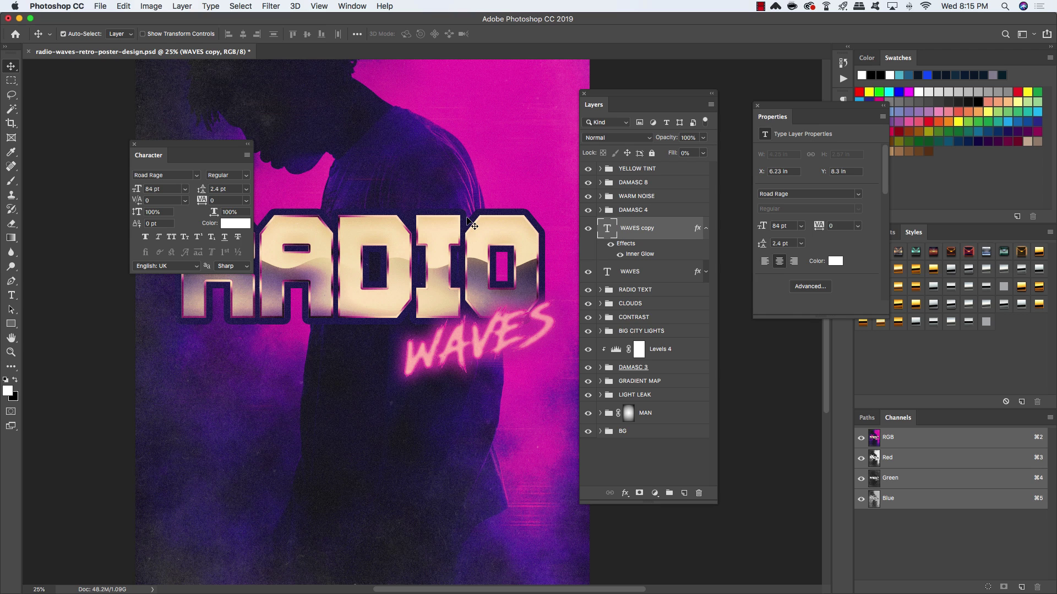
Nudge the WAVES copy text slightly up and to the right to X 6.26 in, Y 8.27 in, and collapse its effects list.
{"action": "key", "text": "shift+Right"}
{"action": "key", "text": "shift+Up"}
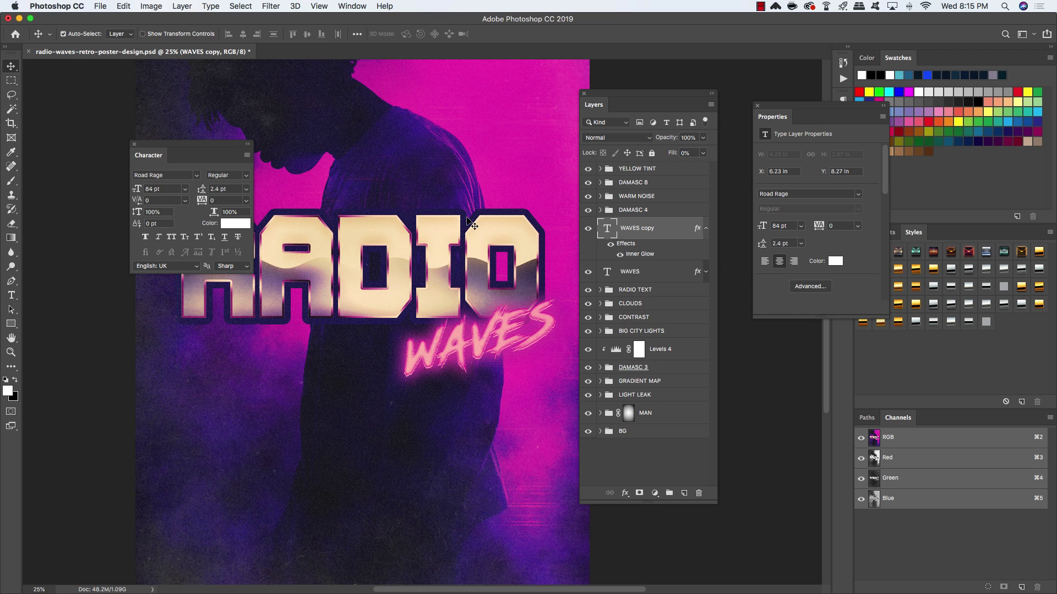
{"action": "key", "text": "Right"}
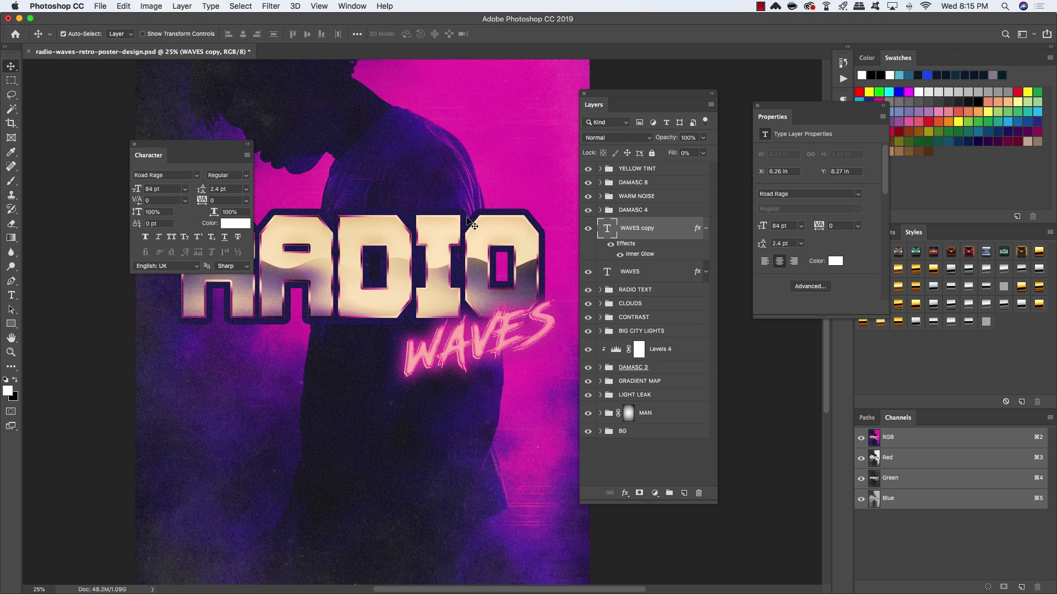
{"action": "key", "text": "Up"}
{"action": "key", "text": "Down"}
{"action": "left_click", "coordinate": [706, 228]}
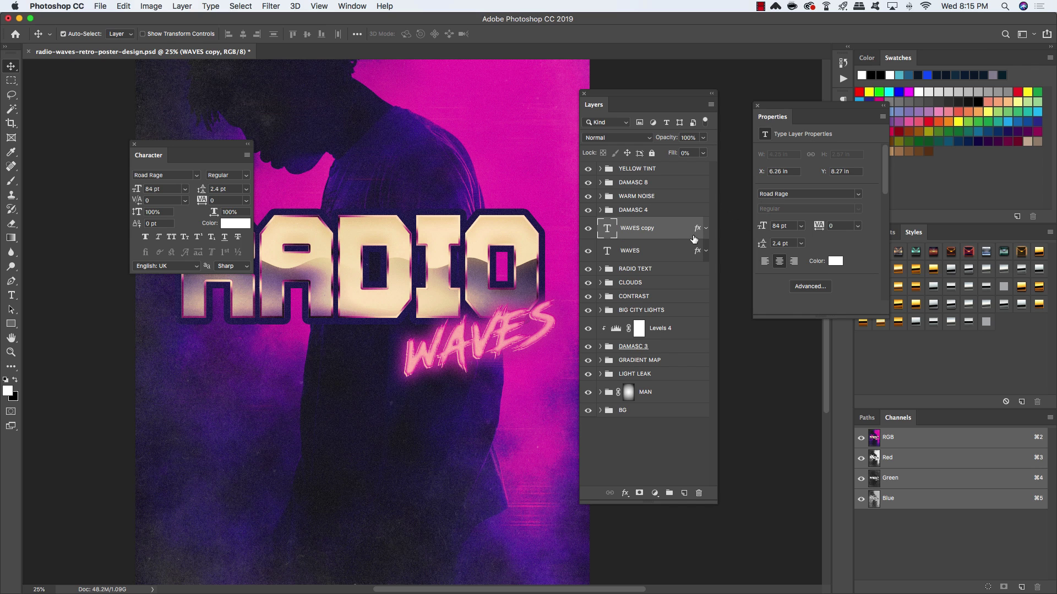
Place a duplicate of the original WAVES layer directly beneath it and clear the duplicate's layer style.
{"action": "left_click", "coordinate": [609, 253]}
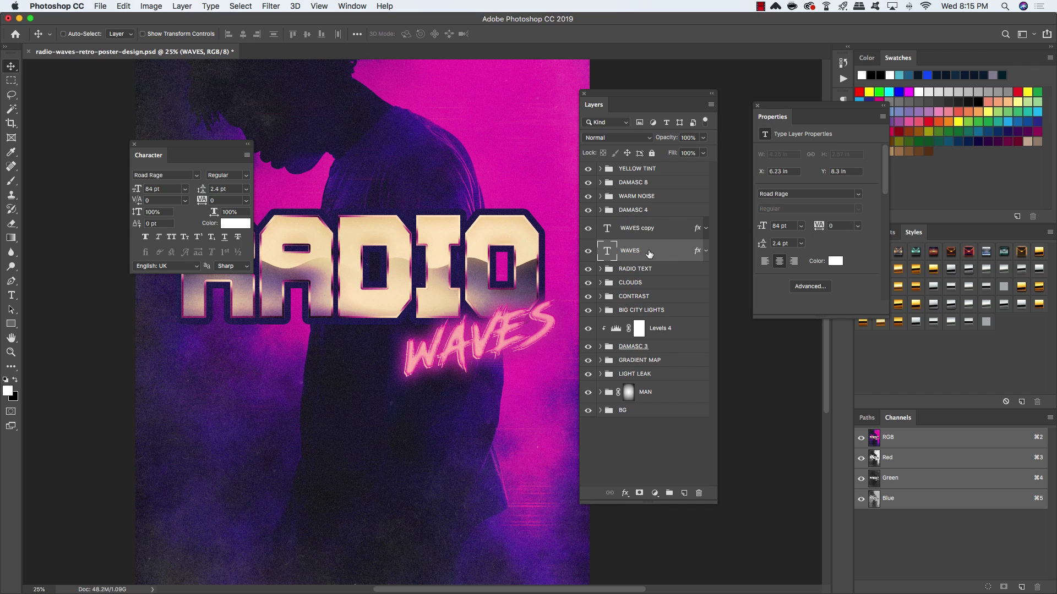
{"action": "key", "text": "super+j"}
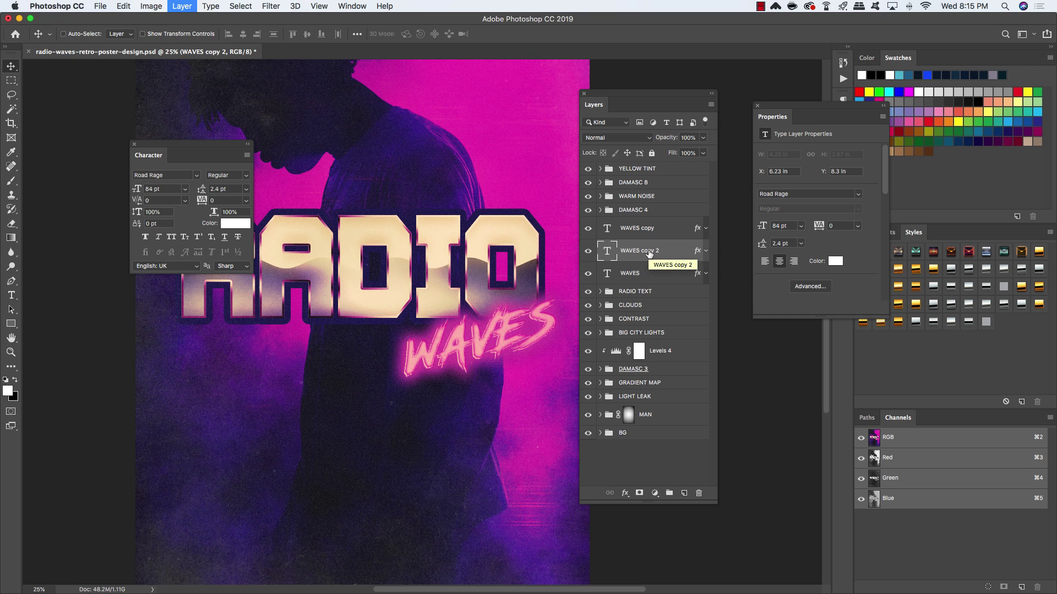
{"action": "key", "text": "super+bracketleft"}
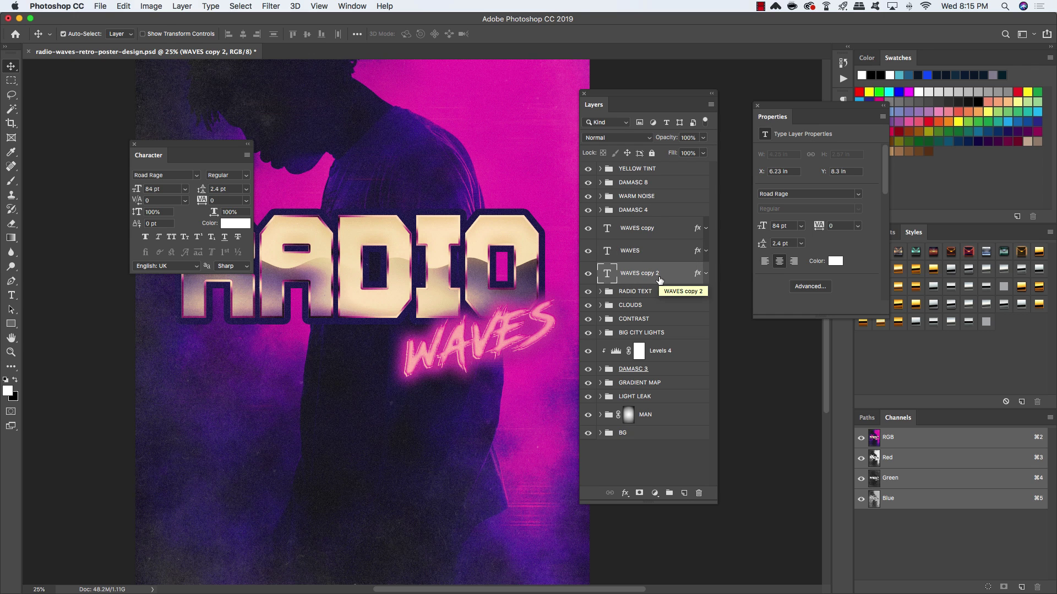
{"action": "right_click", "coordinate": [697, 274]}
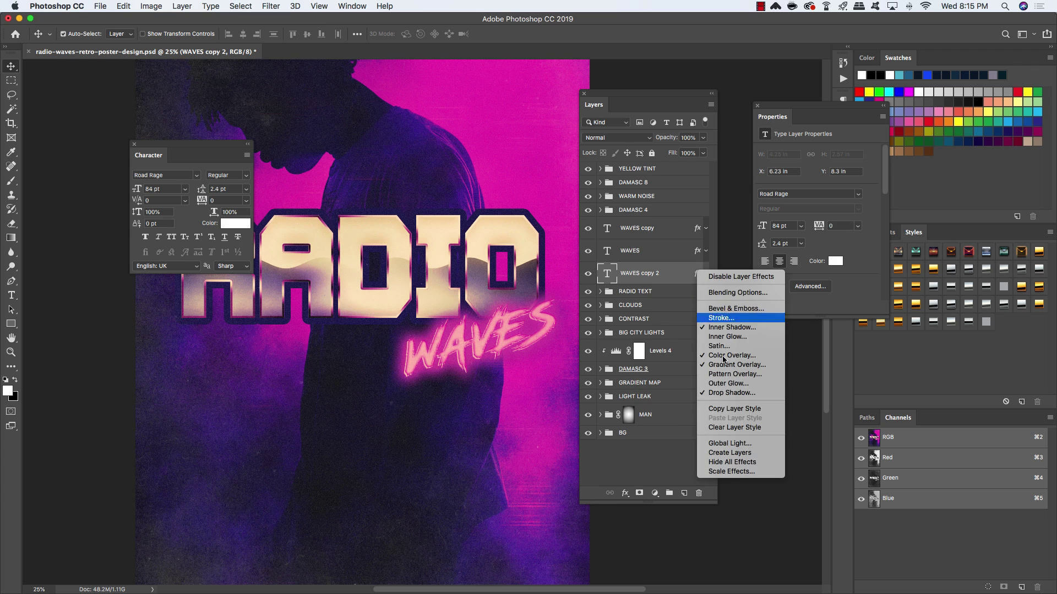
{"action": "left_click", "coordinate": [751, 427]}
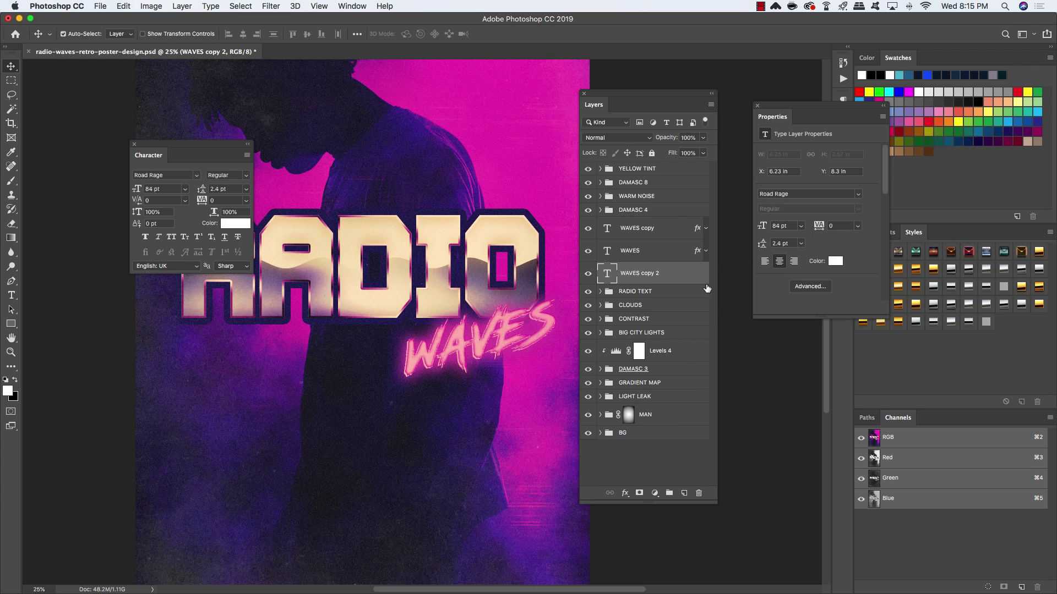
Set the fill of the WAVES copy 2 layer to 0% and enable a drop shadow on it.
{"action": "left_click", "coordinate": [703, 153]}
{"action": "left_click_drag", "start_coordinate": [706, 167], "coordinate": [590, 177]}
{"action": "double_click", "coordinate": [706, 275]}
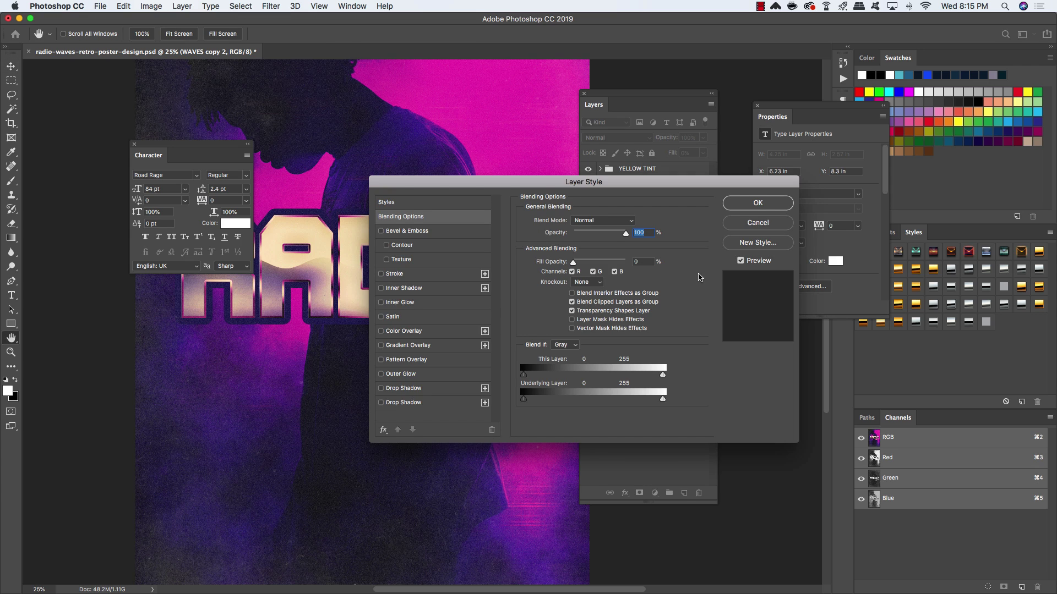
{"action": "left_click", "coordinate": [380, 402]}
{"action": "left_click", "coordinate": [408, 405]}
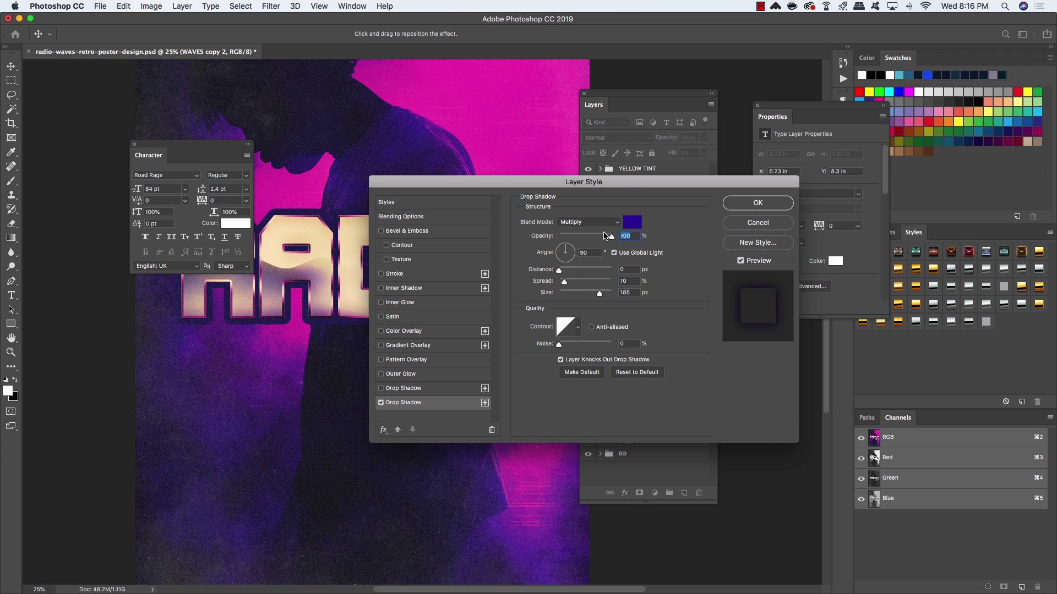
Set the drop shadow color of the WAVES copy 2 layer to #2e02a0.
{"action": "left_click", "coordinate": [630, 222]}
{"action": "left_click_drag", "start_coordinate": [553, 373], "coordinate": [460, 365]}
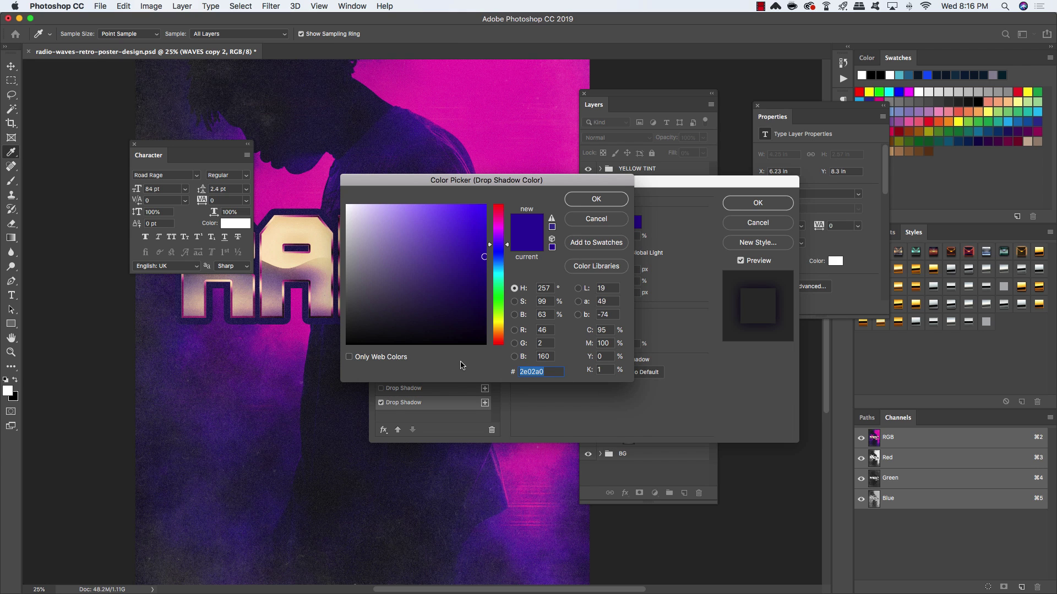
{"action": "type", "text": "2"}
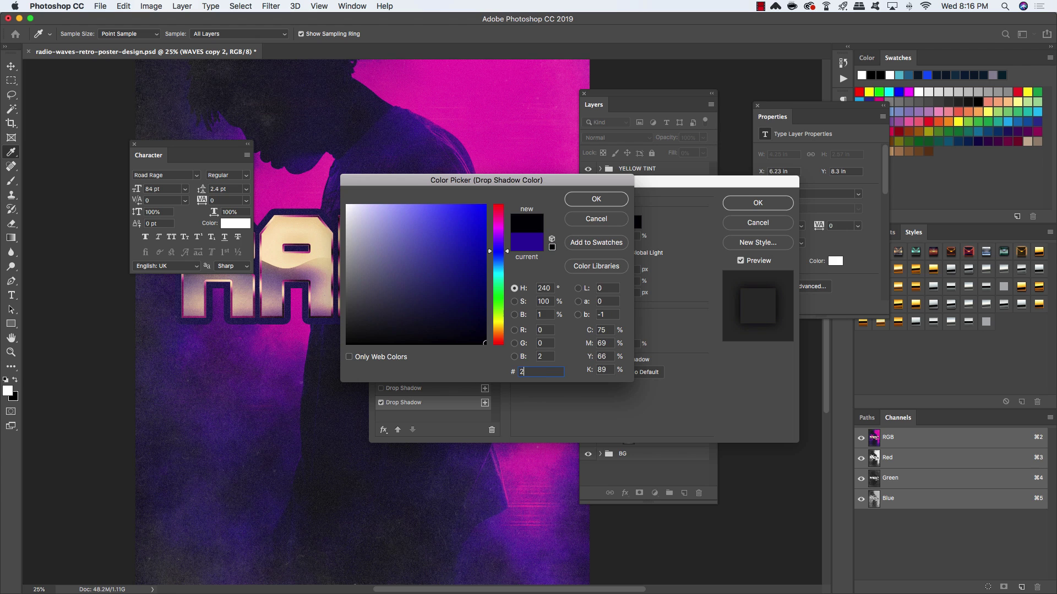
{"action": "type", "text": "e02a0"}
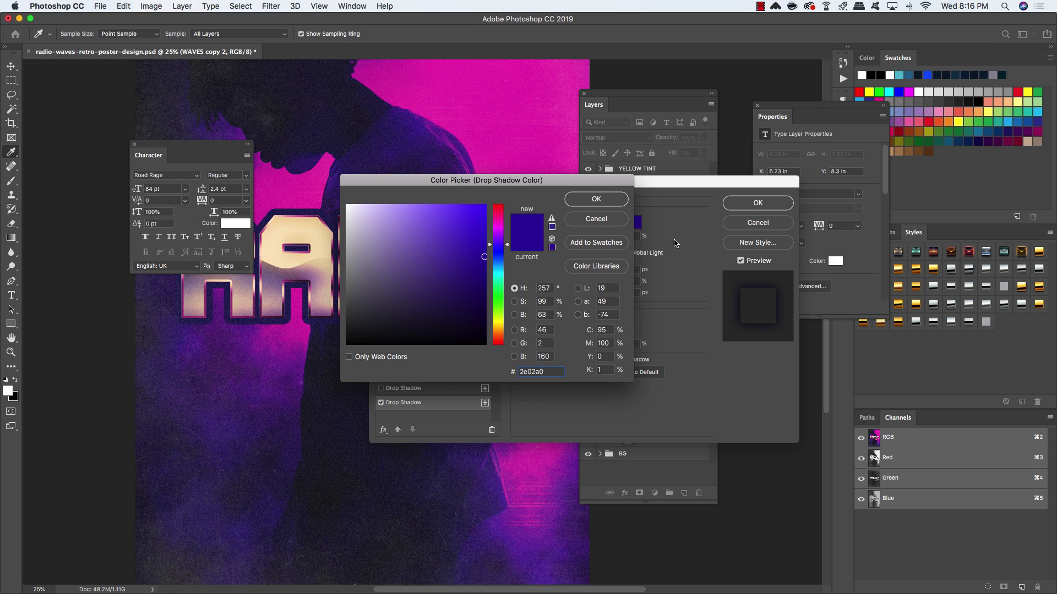
{"action": "left_click", "coordinate": [601, 201]}
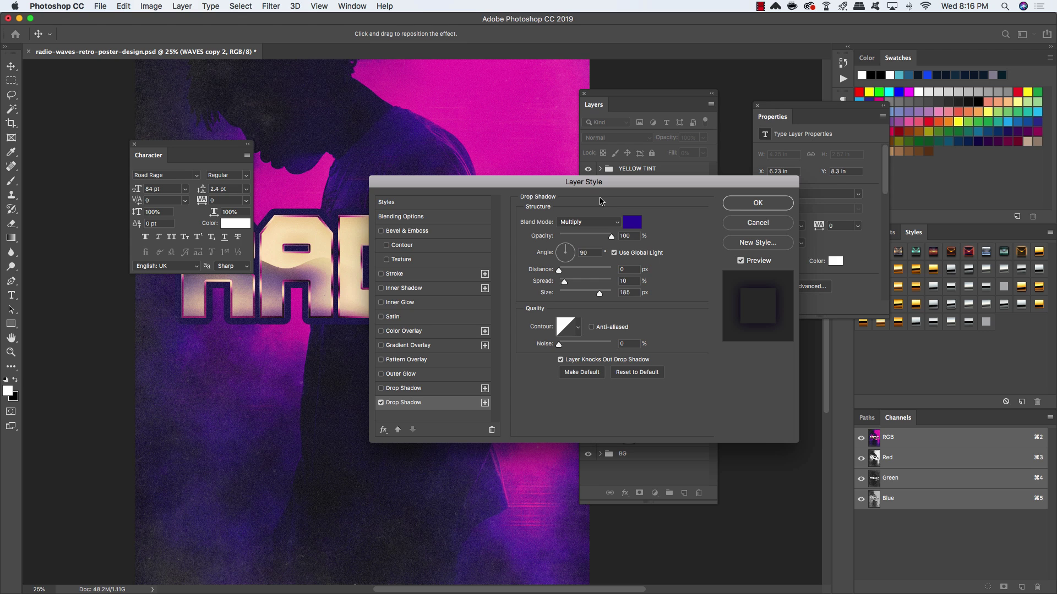
Apply the drop shadow, nudge the WAVES copy 2 layer up to Y 8.26 in, and duplicate it.
{"action": "left_click", "coordinate": [758, 203]}
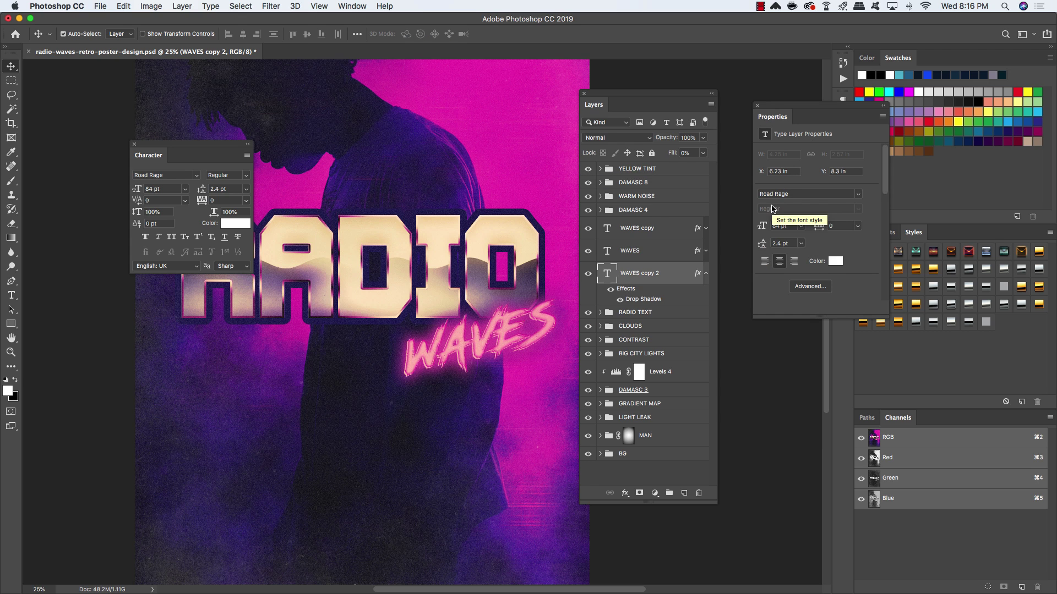
{"action": "key", "text": "shift+Up"}
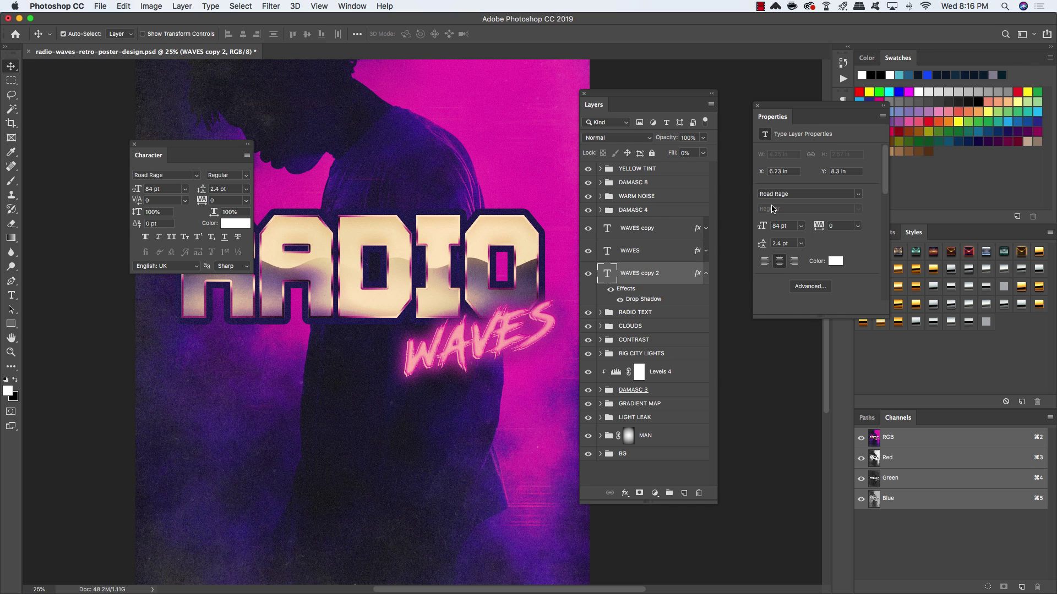
{"action": "key", "text": "super+j"}
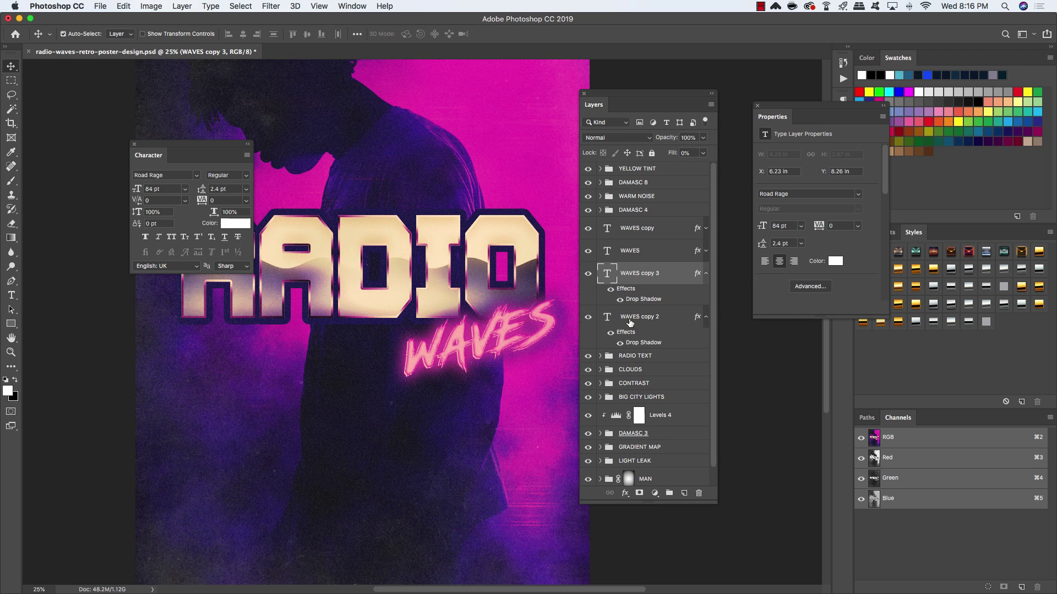
Group the two WAVES shadow copies, WAVES copy 3 and WAVES copy 2, and name the group SHADOWS.
{"action": "left_click", "coordinate": [658, 318], "text": "shift"}
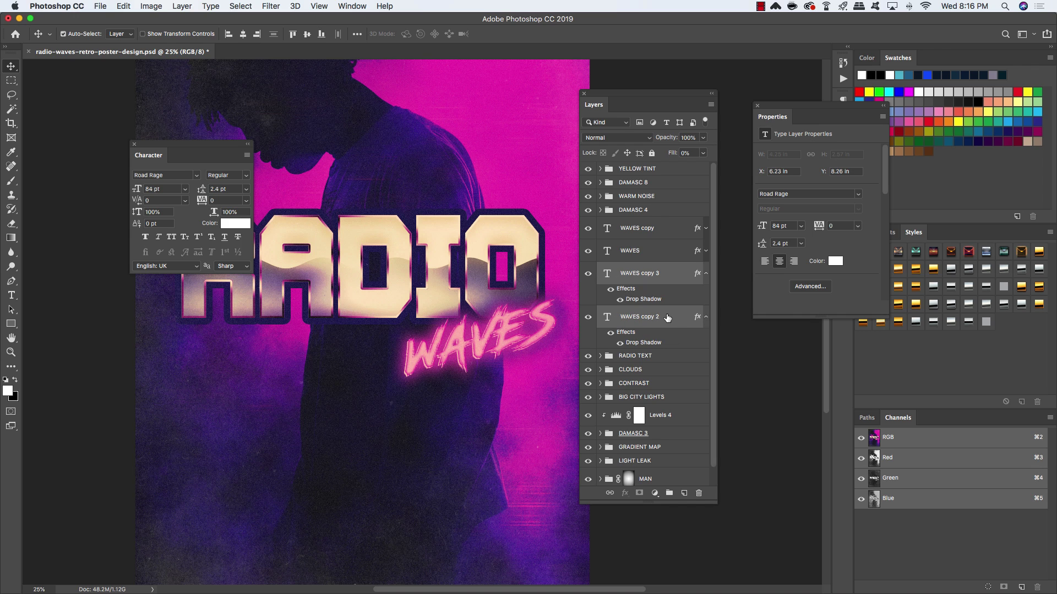
{"action": "key", "text": "super+g"}
{"action": "double_click", "coordinate": [629, 269]}
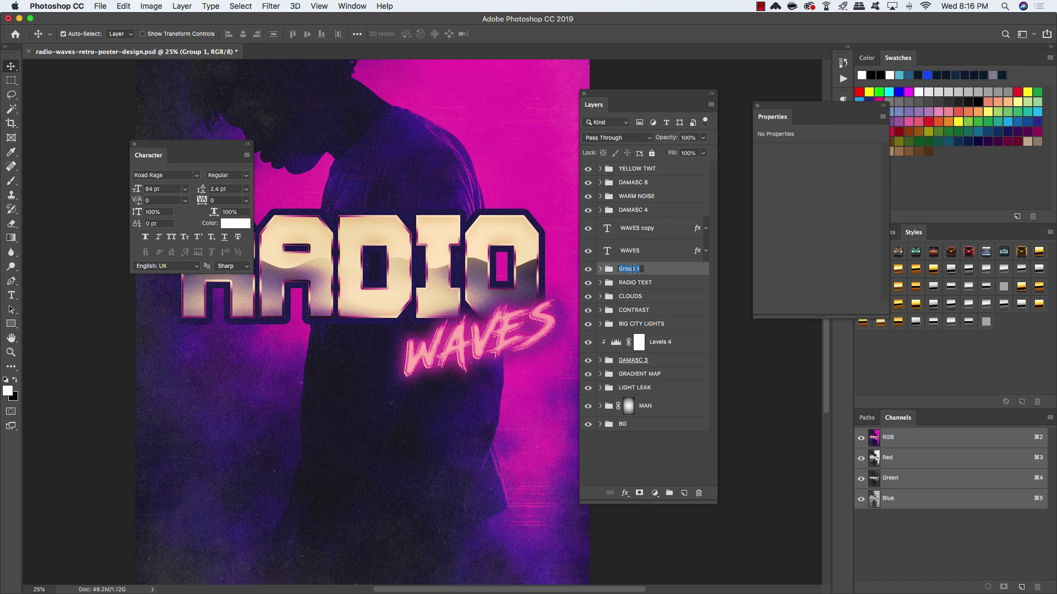
{"action": "type", "text": "SHADOWS"}
{"action": "key", "text": "Return"}
Mask the SHADOWS group with a black radial gradient near the right end of WAVES, and toggle the group's visibility to compare.
{"action": "left_click", "coordinate": [639, 493]}
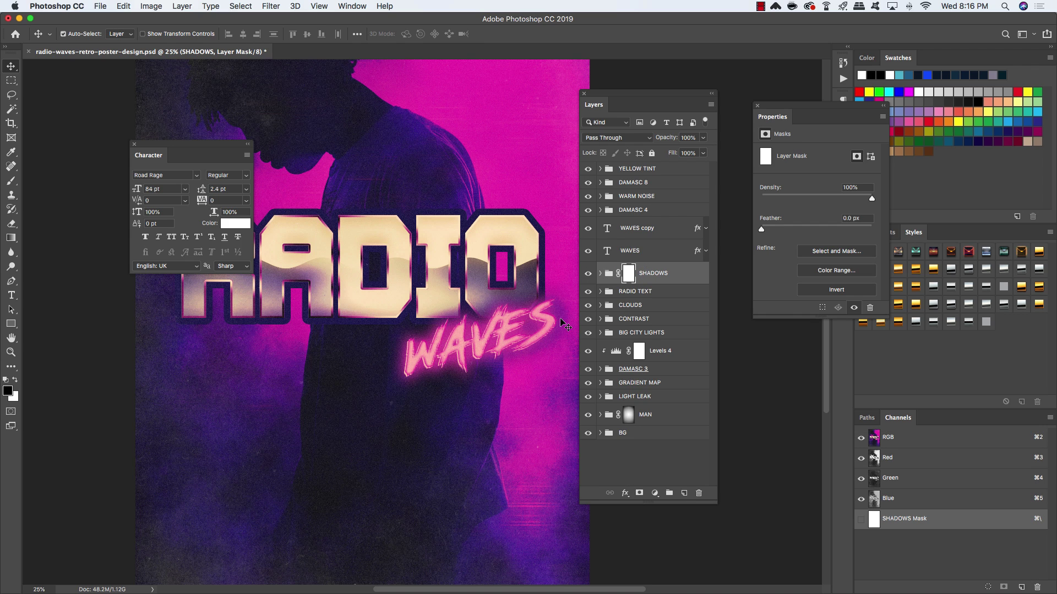
{"action": "key", "text": "g"}
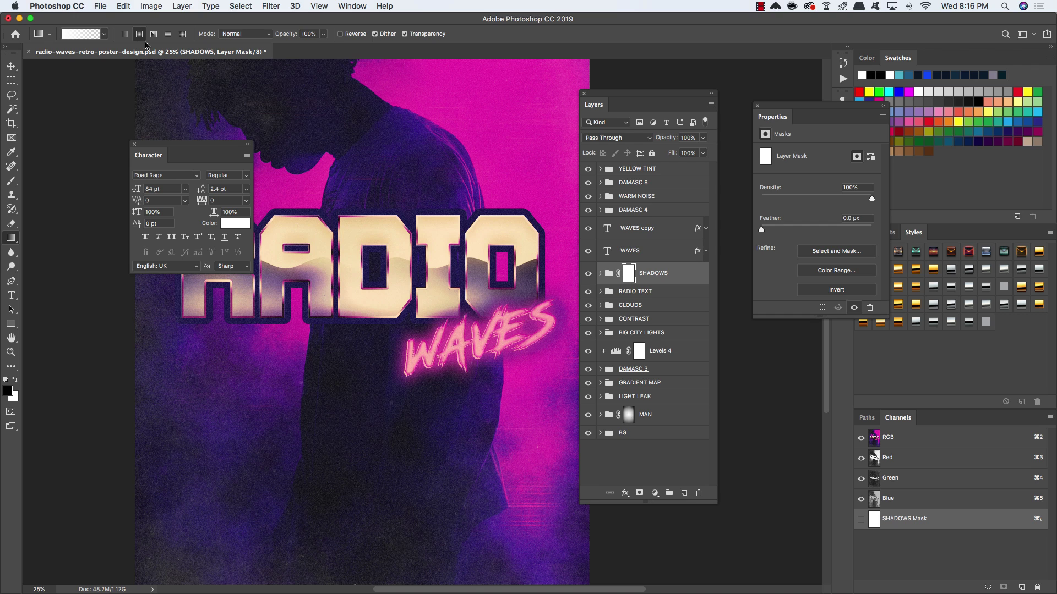
{"action": "key", "text": "x"}
{"action": "key", "text": "x"}
{"action": "left_click_drag", "start_coordinate": [560, 338], "coordinate": [523, 305]}
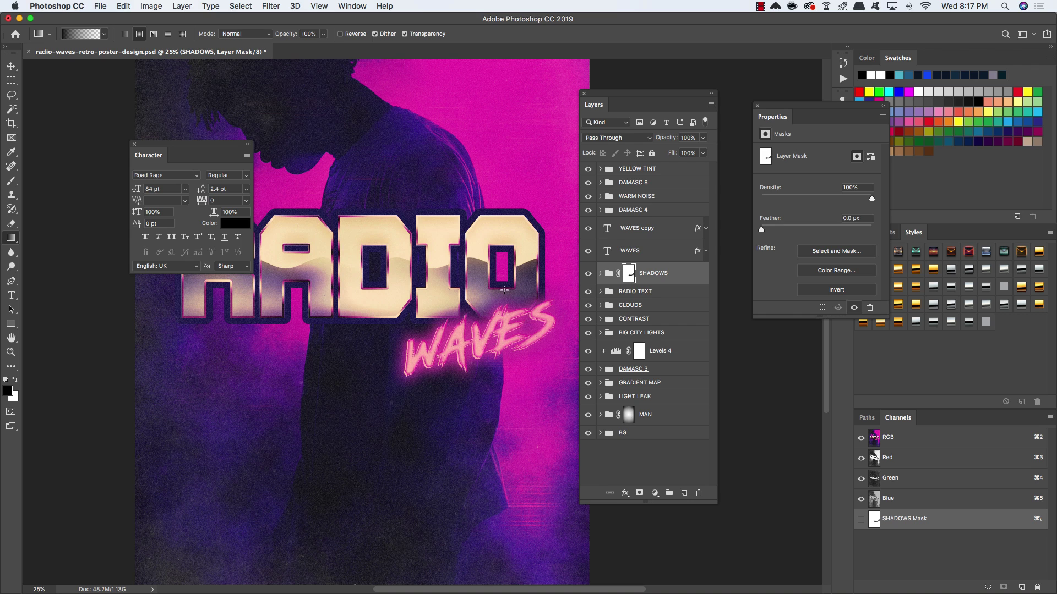
{"action": "left_click", "coordinate": [587, 273]}
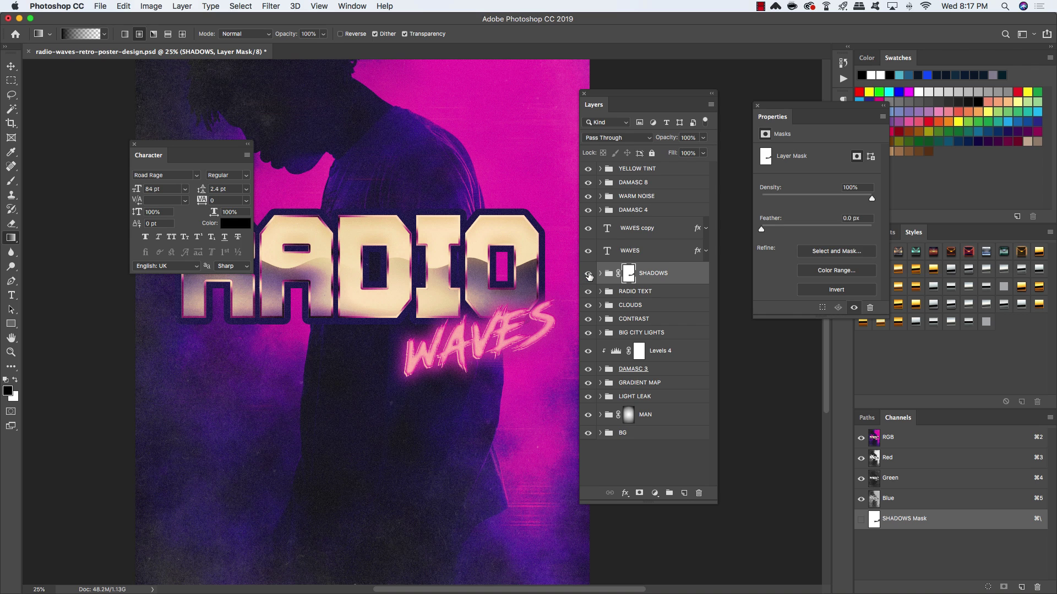
{"action": "left_click", "coordinate": [588, 274]}
{"action": "left_click", "coordinate": [588, 274]}
{"action": "left_click", "coordinate": [587, 273]}
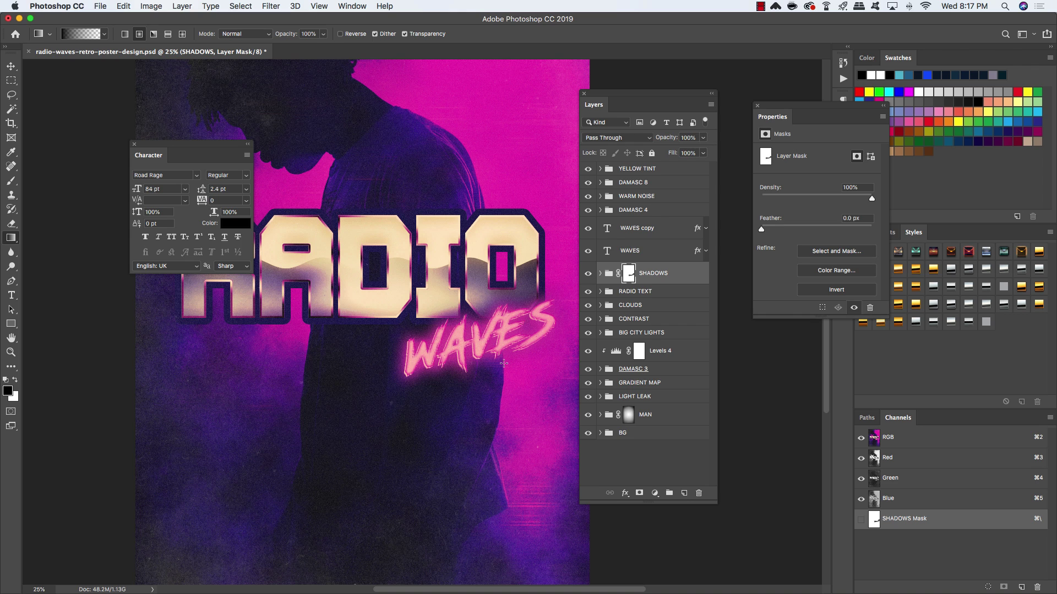
Group the WAVES copy, WAVES and SHADOWS layers together and name the group WAVES.
{"action": "key", "text": "v"}
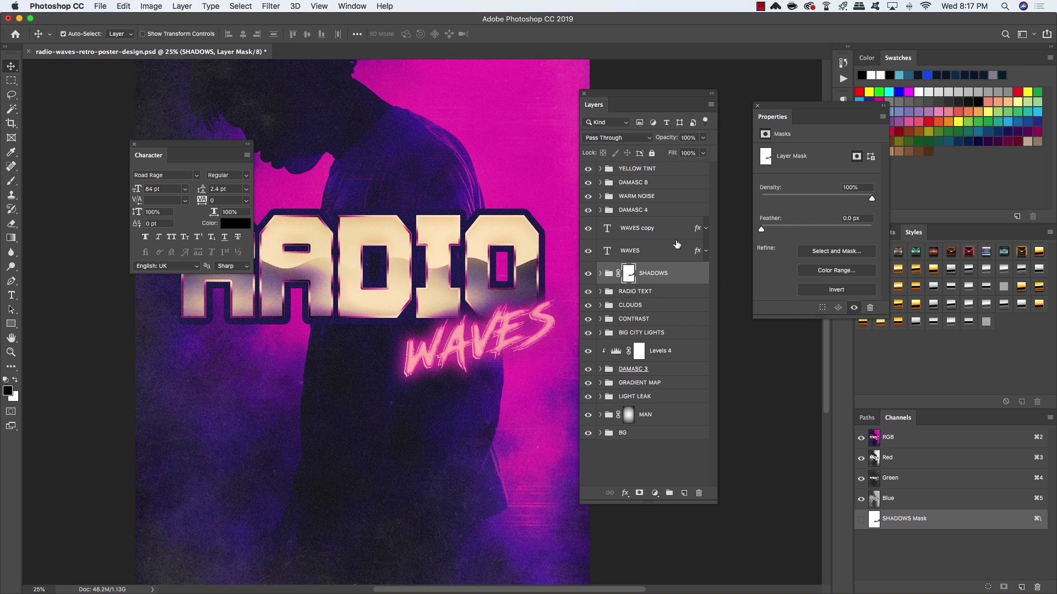
{"action": "left_click", "coordinate": [693, 278]}
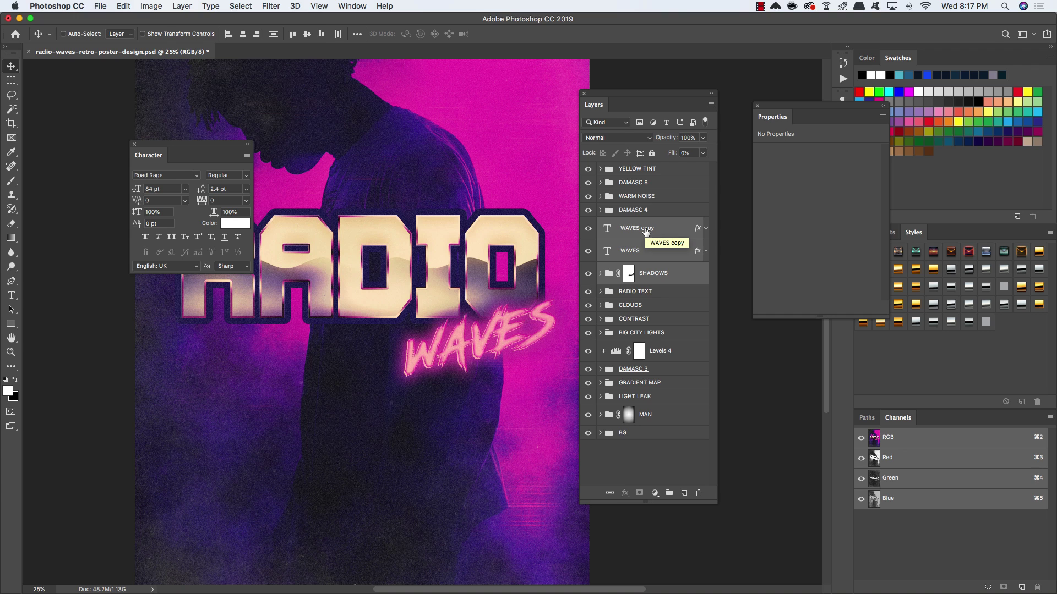
{"action": "key", "text": "super+g"}
{"action": "double_click", "coordinate": [626, 226]}
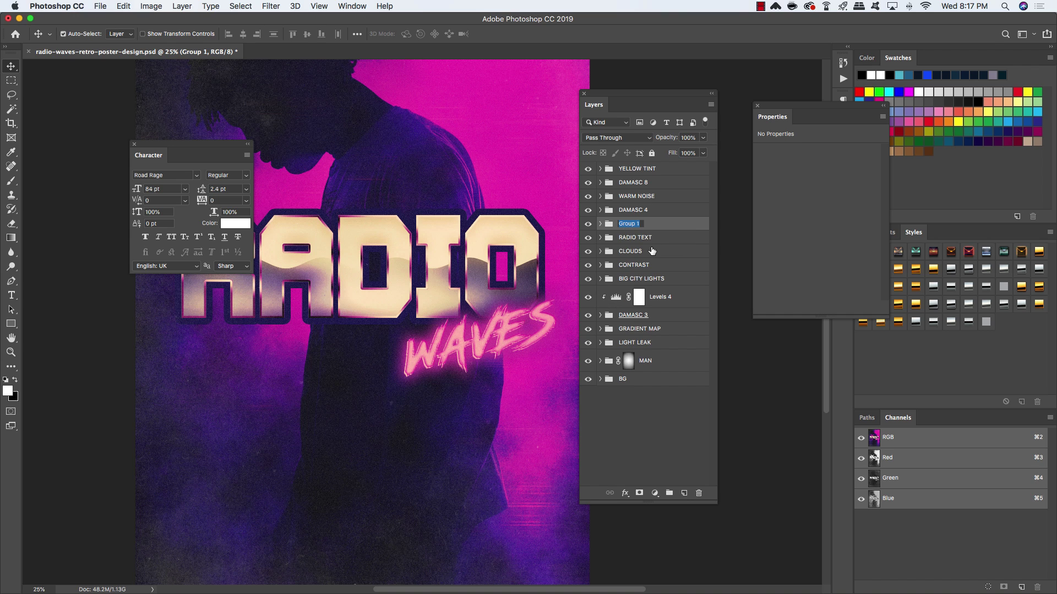
{"action": "type", "text": "WAVES"}
{"action": "key", "text": "Return"}
On a new layer above the WAVES group, draw a white radial gradient about 2.88 in wide below RADIO and blend it as Overlay.
{"action": "left_click", "coordinate": [684, 494]}
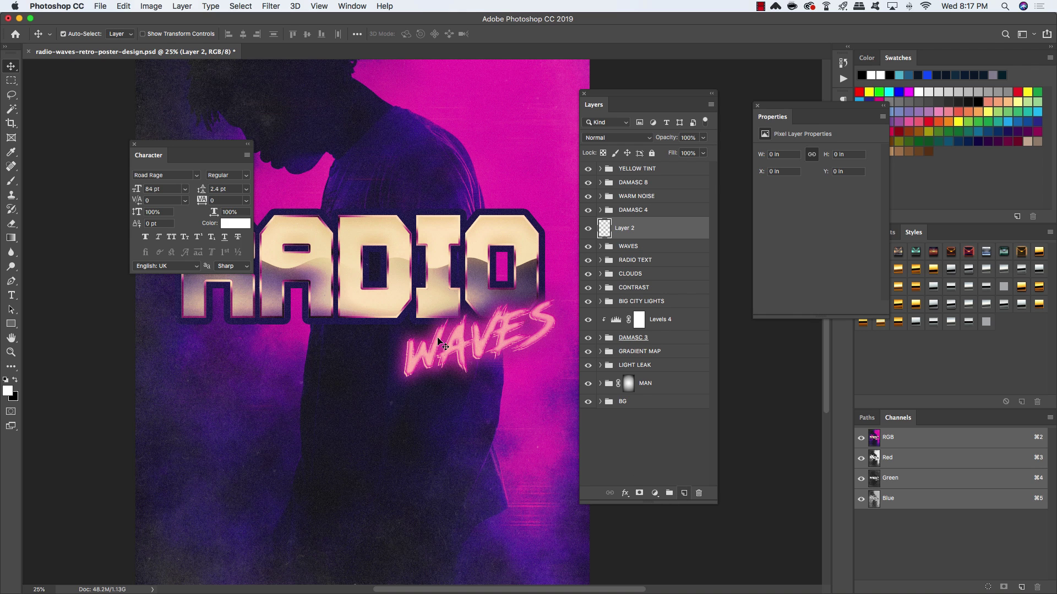
{"action": "key", "text": "g"}
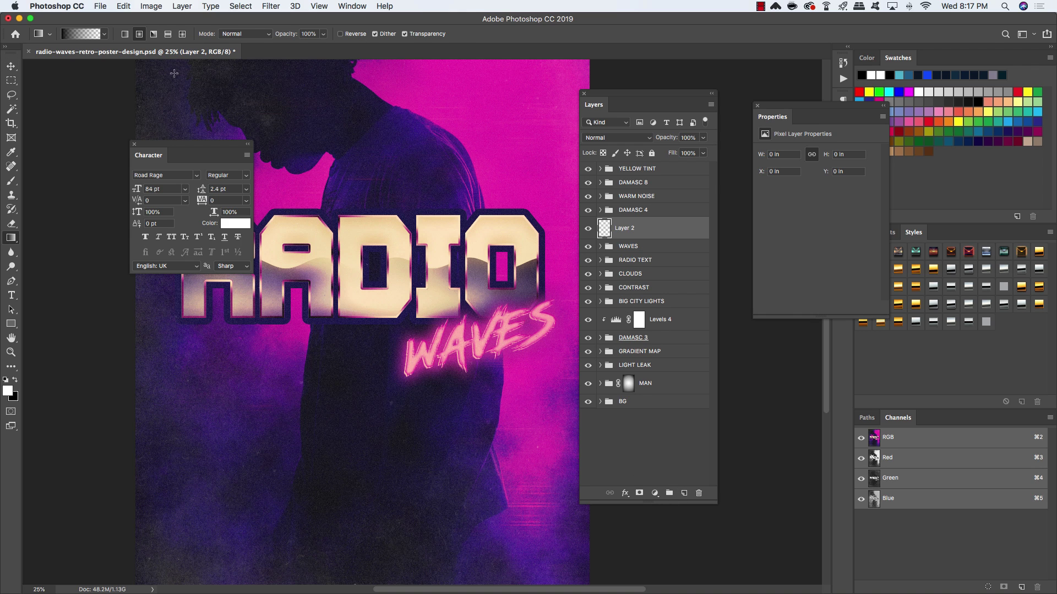
{"action": "key", "text": "x"}
{"action": "key", "text": "x"}
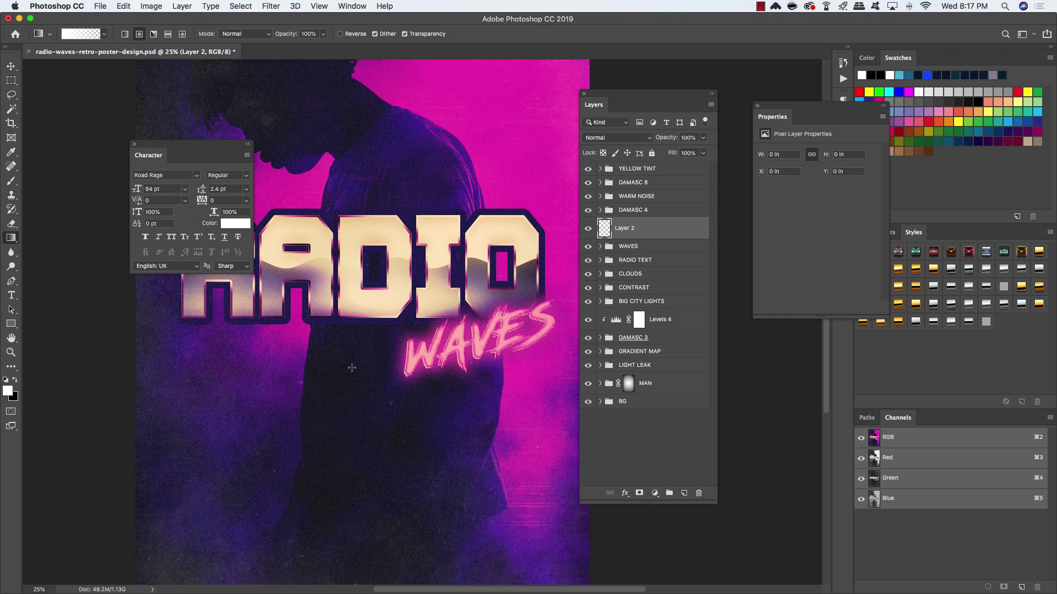
{"action": "left_click_drag", "start_coordinate": [350, 374], "coordinate": [344, 315]}
{"action": "key", "text": "v"}
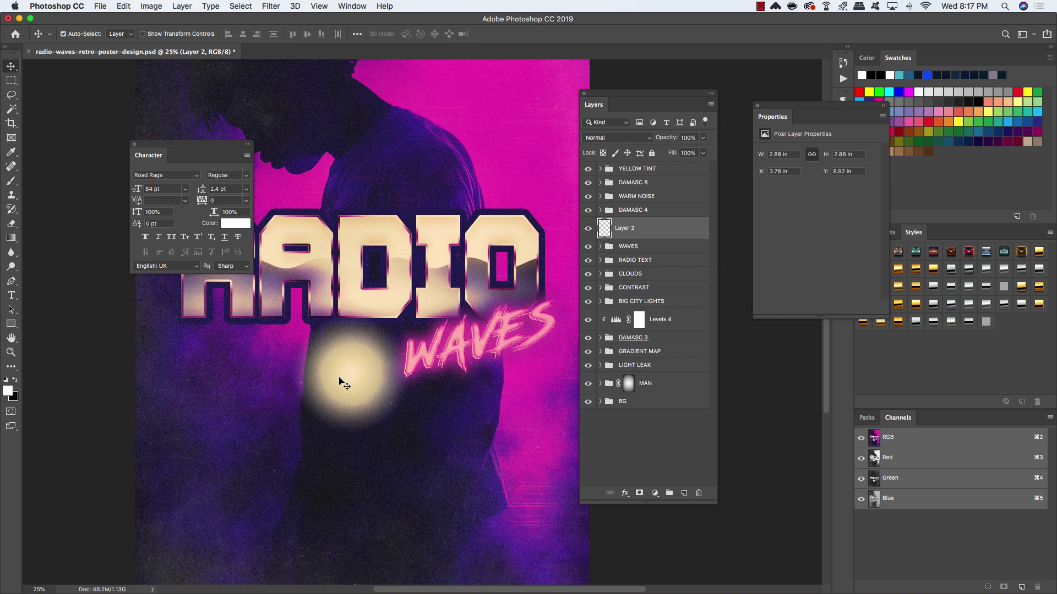
{"action": "left_click", "coordinate": [599, 138]}
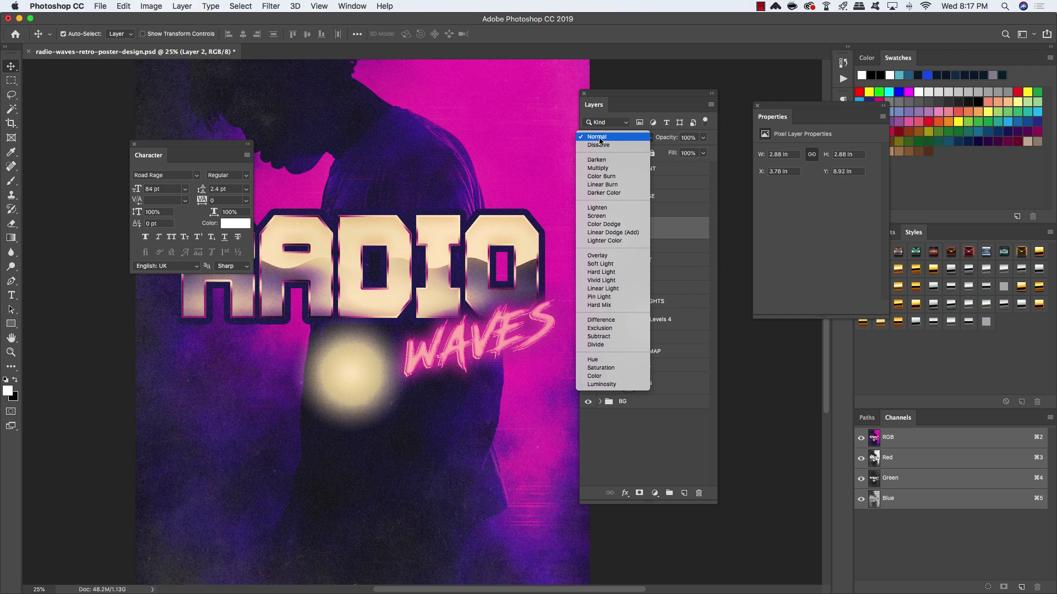
{"action": "left_click", "coordinate": [604, 256]}
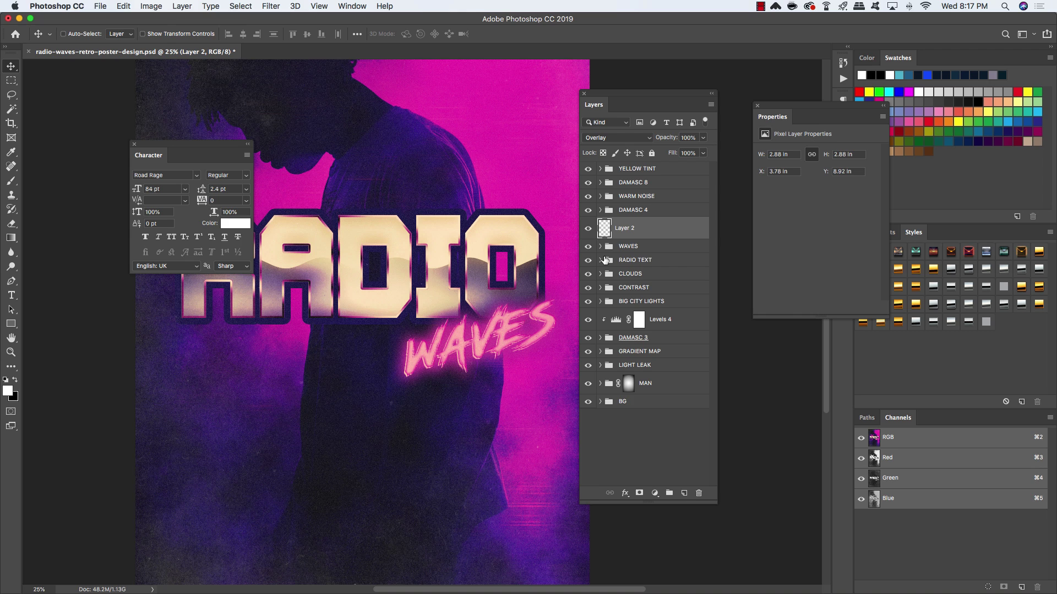
Duplicate the glow layer, scale the copy up to about 140% around its center, and set its opacity to 50%.
{"action": "key", "text": "super+j"}
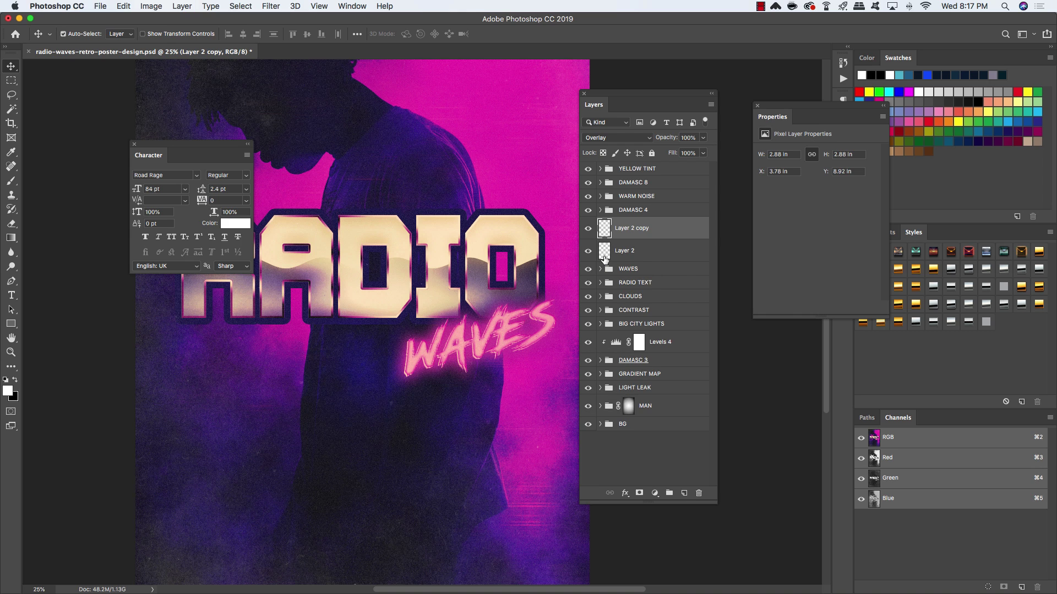
{"action": "key", "text": "super+t"}
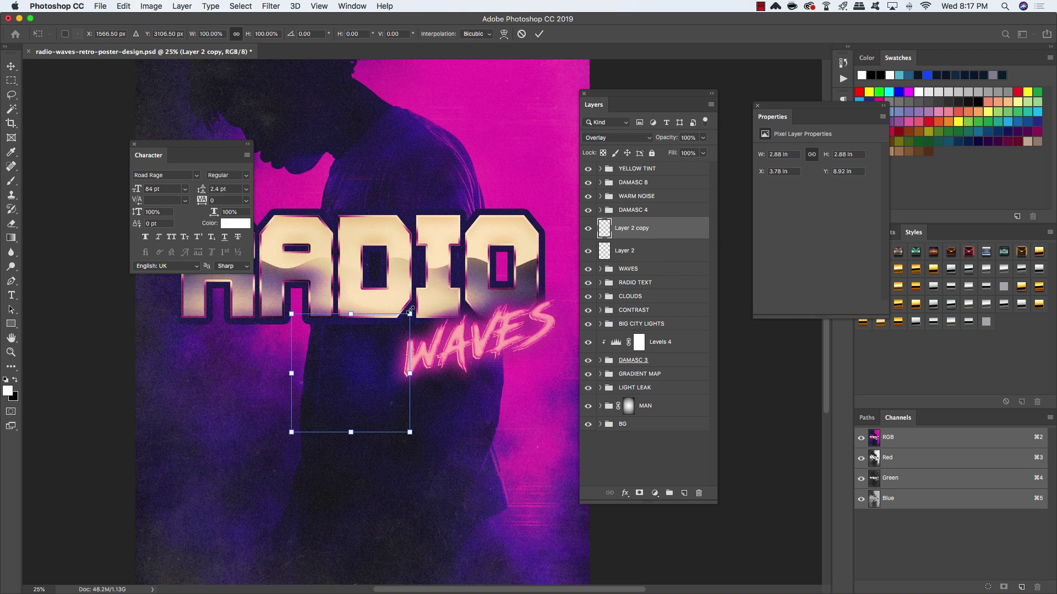
{"action": "left_click_drag", "start_coordinate": [409, 314], "coordinate": [438, 294]}
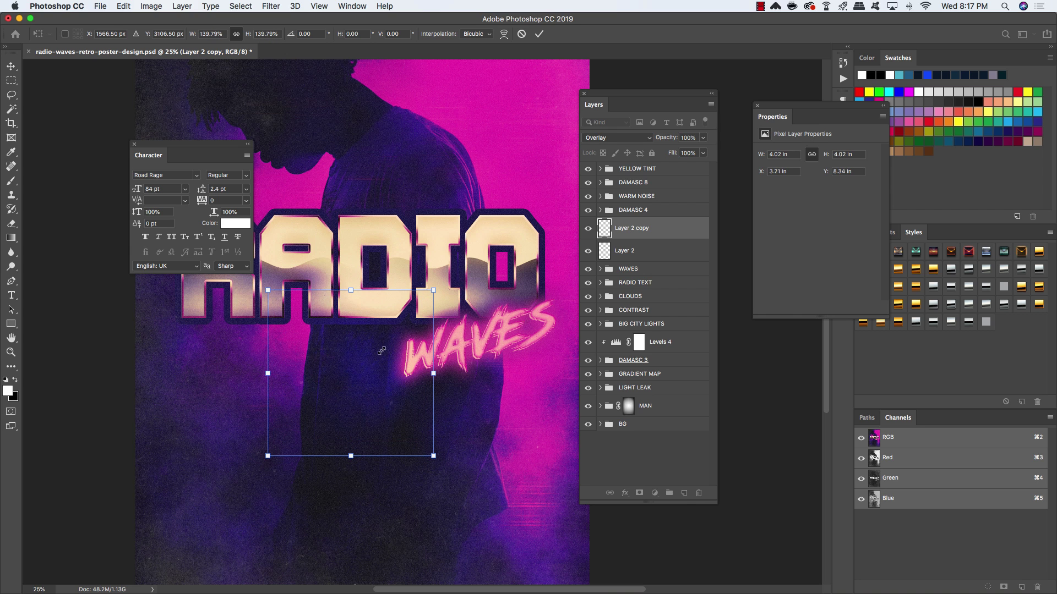
{"action": "scroll", "coordinate": [458, 292], "scroll_direction": "up", "scroll_amount": 5}
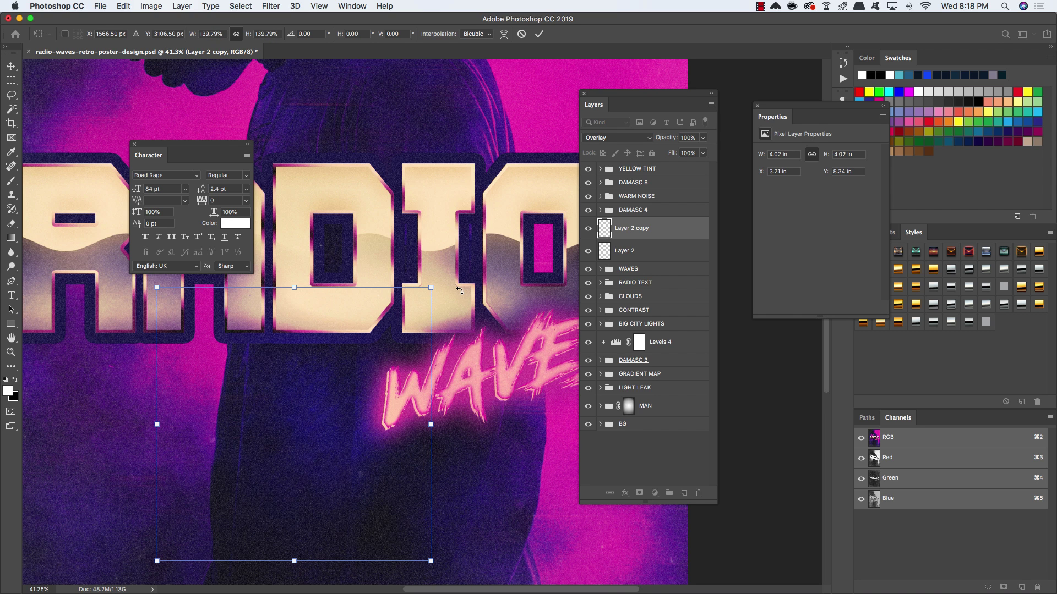
{"action": "key", "text": "Return"}
{"action": "key", "text": "5"}
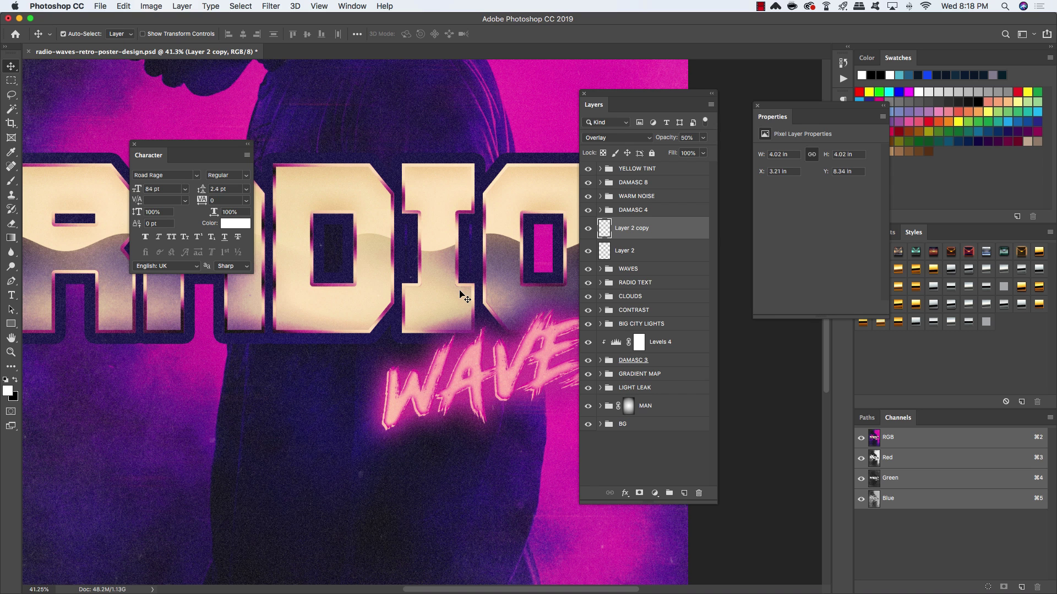
Duplicate the enlarged glow and scale the new copy down to about 3.34 in wide around its center.
{"action": "scroll", "coordinate": [461, 296], "scroll_direction": "down", "scroll_amount": 2}
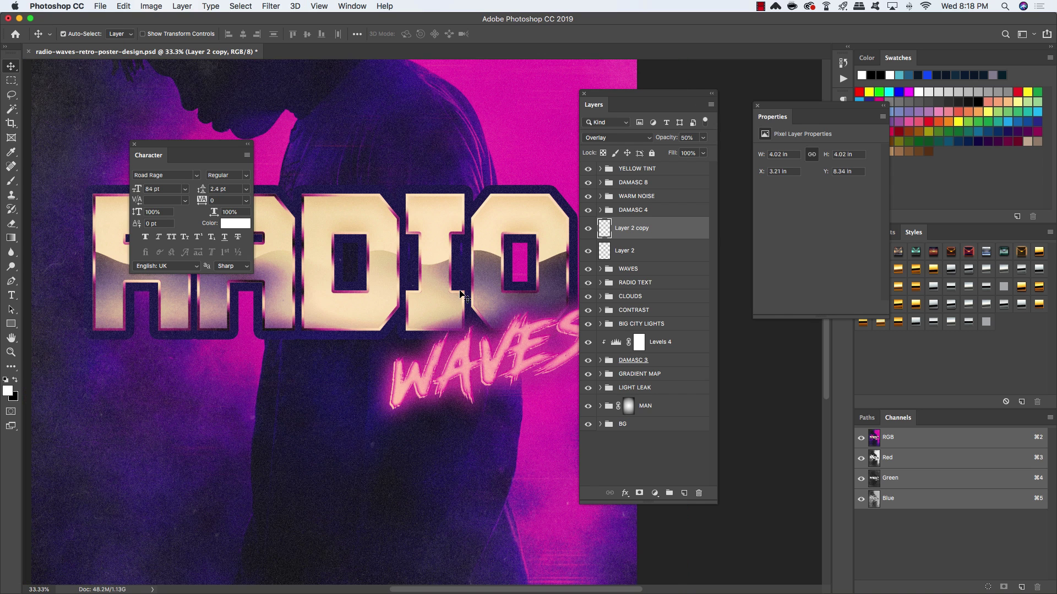
{"action": "key", "text": "super+j"}
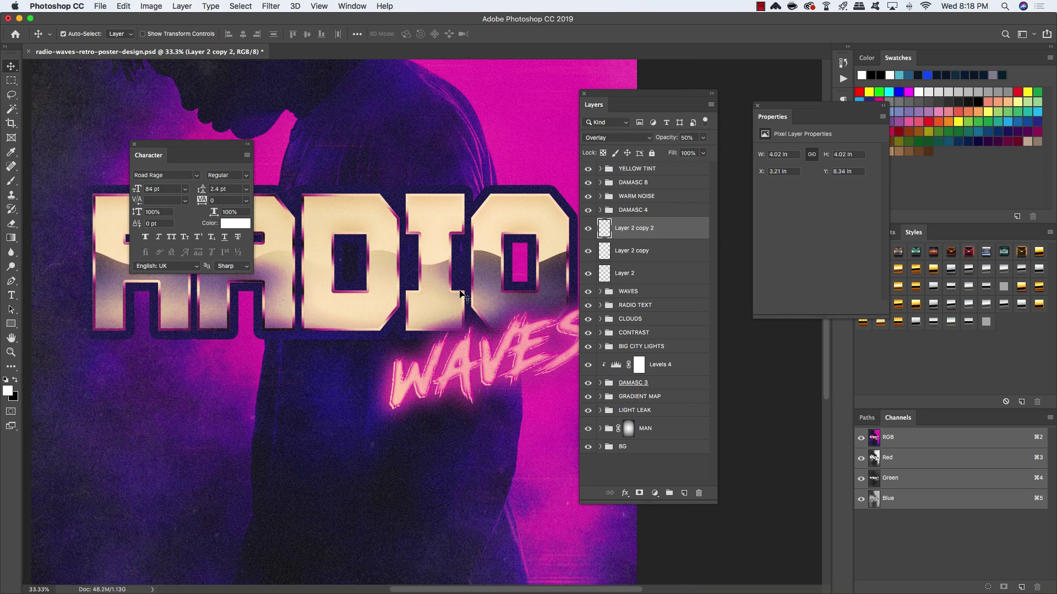
{"action": "key", "text": "super+t"}
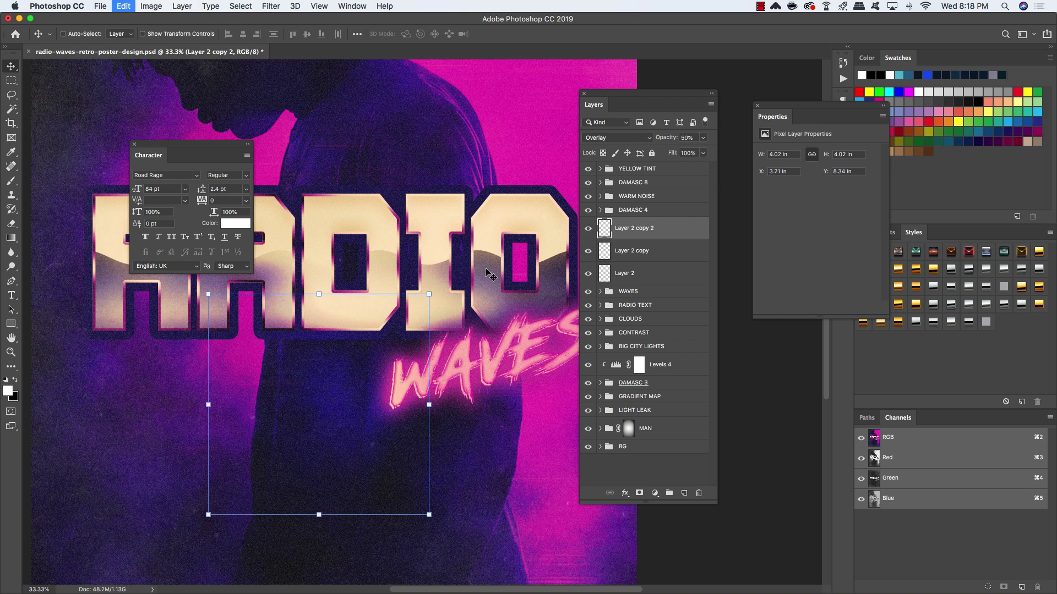
{"action": "left_click_drag", "start_coordinate": [429, 294], "coordinate": [407, 310]}
{"action": "key", "text": "Return"}
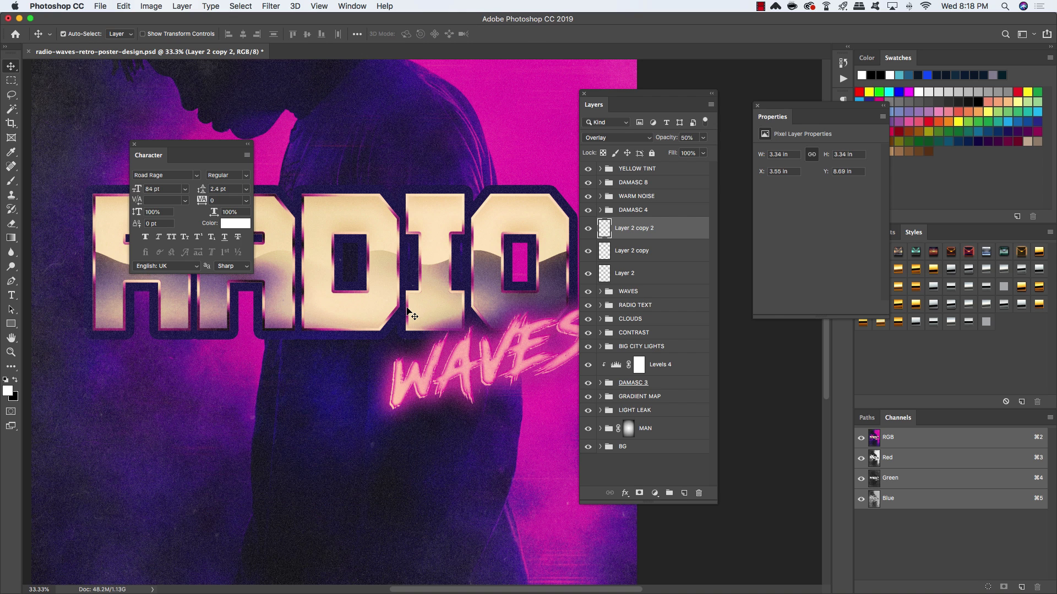
Duplicate the glow once more, set the copy to Normal at 100% opacity, and shrink it to a dot about 0.24 in wide.
{"action": "key", "text": "super+j"}
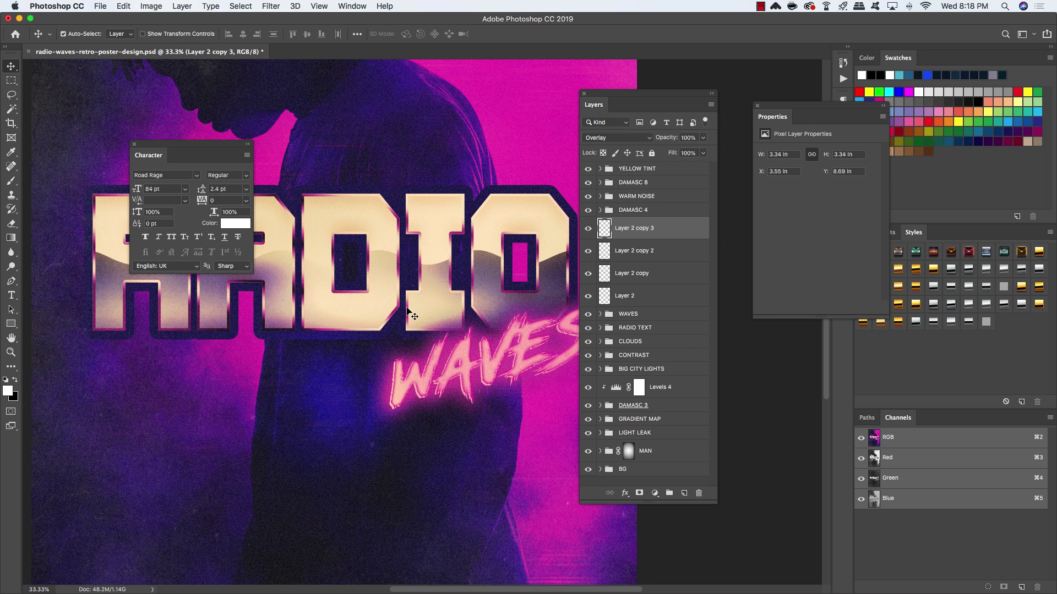
{"action": "left_click", "coordinate": [615, 137]}
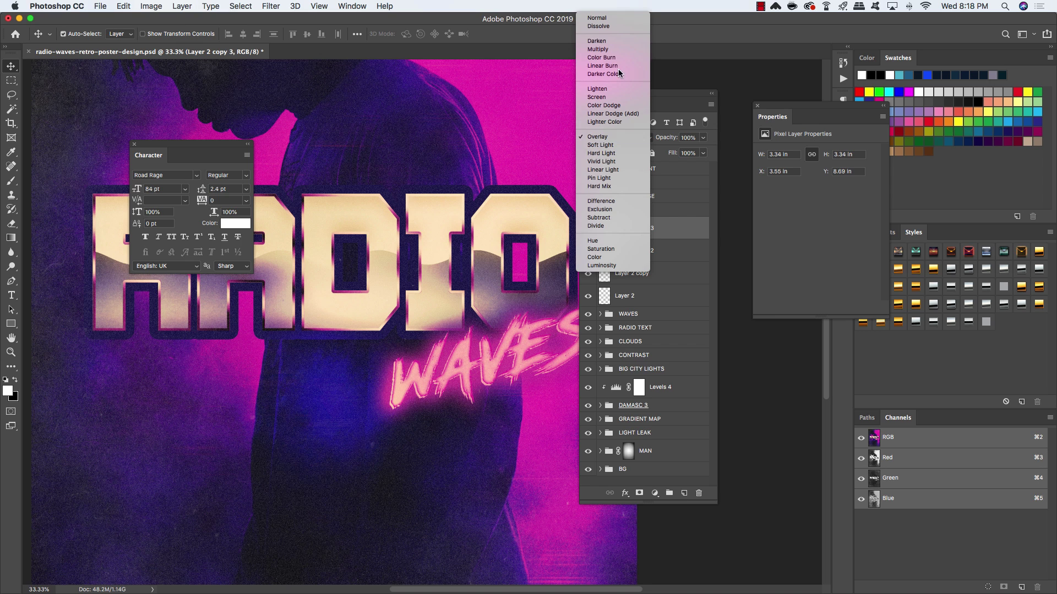
{"action": "left_click", "coordinate": [612, 17]}
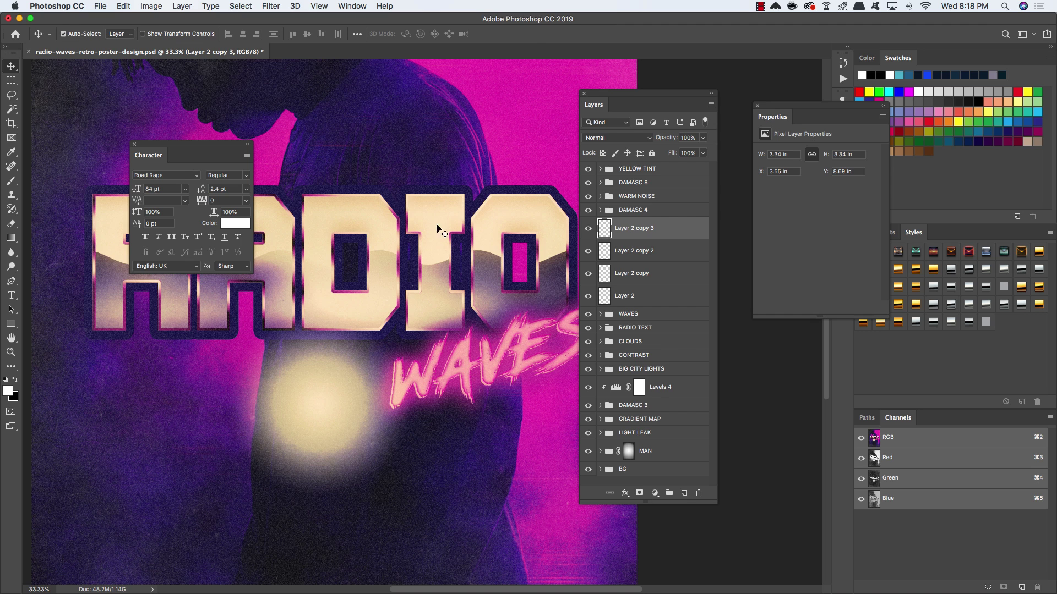
{"action": "key", "text": "super+t"}
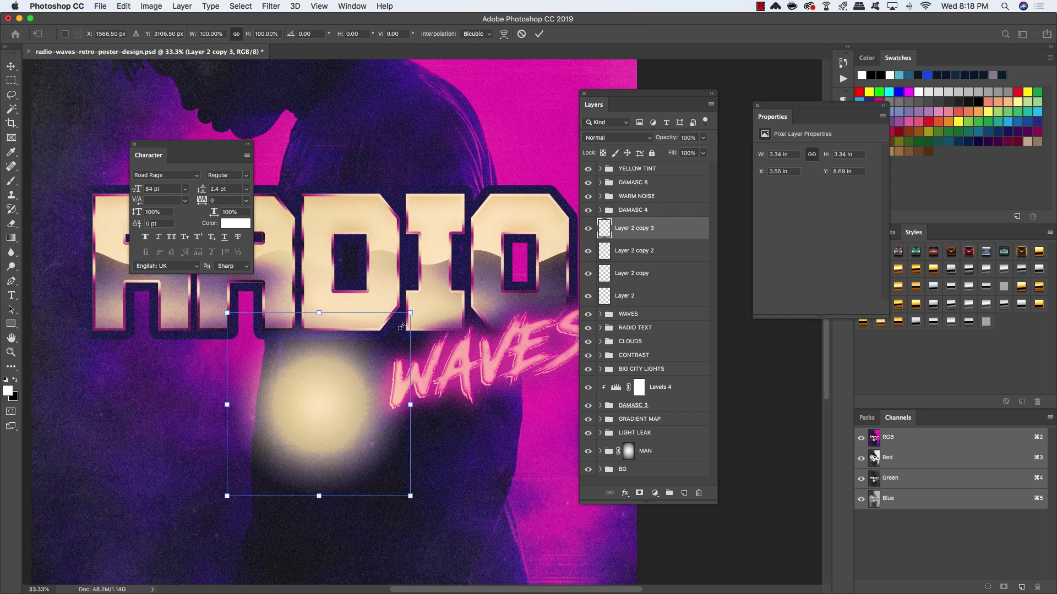
{"action": "left_click_drag", "start_coordinate": [402, 327], "coordinate": [326, 395]}
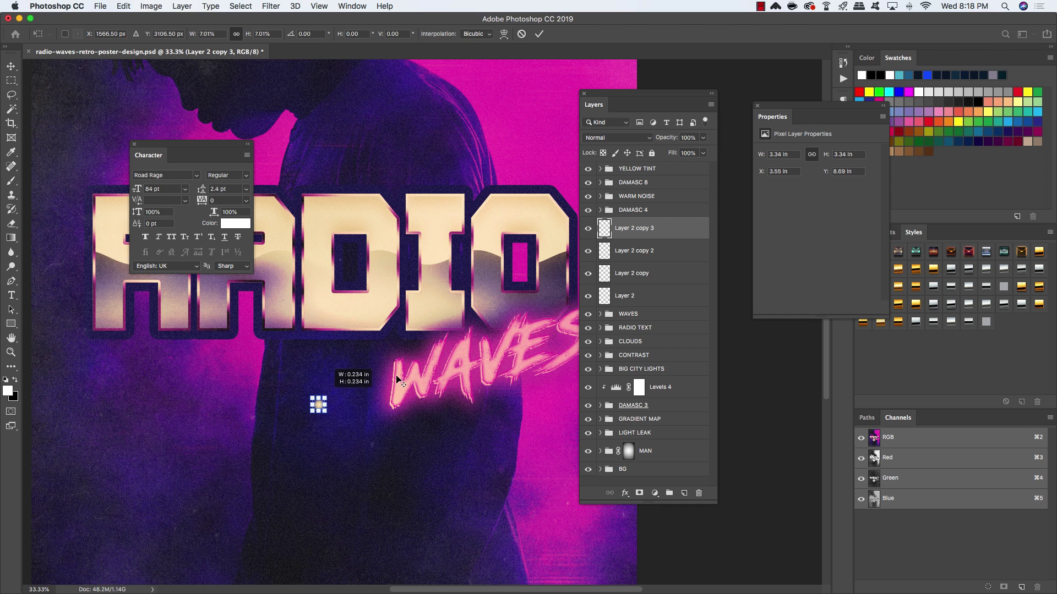
{"action": "key", "text": "Return"}
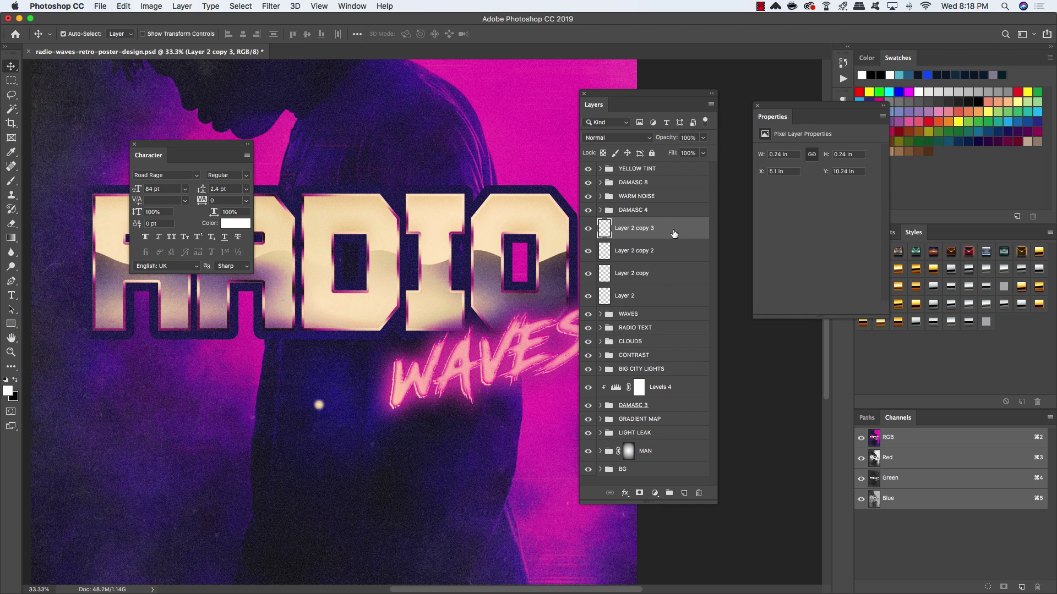
Group the four Layer 2 glow layers and name the group FLARE 1.
{"action": "left_click", "coordinate": [650, 296], "text": "shift"}
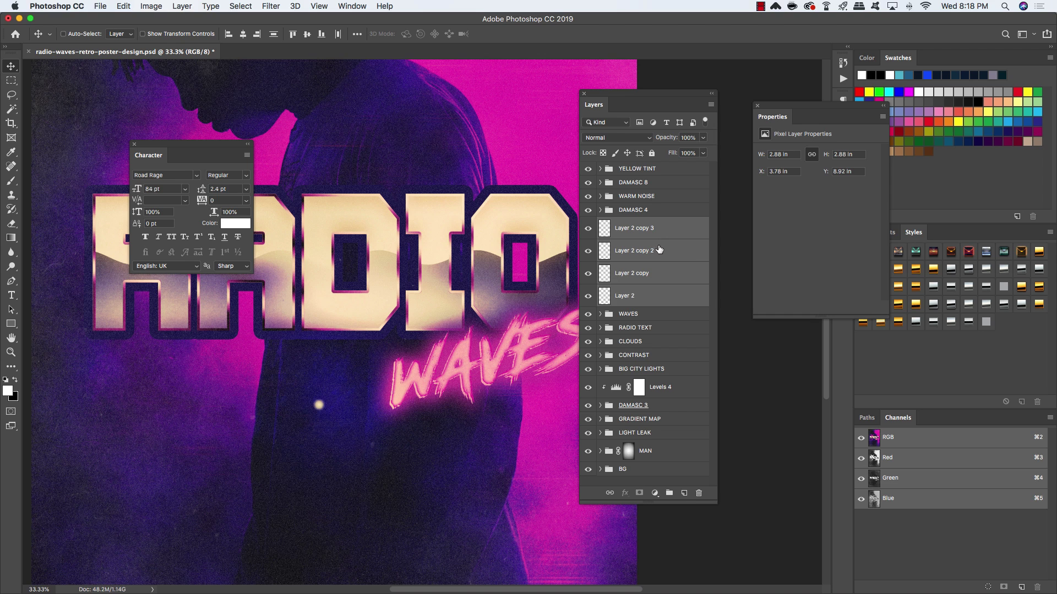
{"action": "key", "text": "super+g"}
{"action": "double_click", "coordinate": [630, 224]}
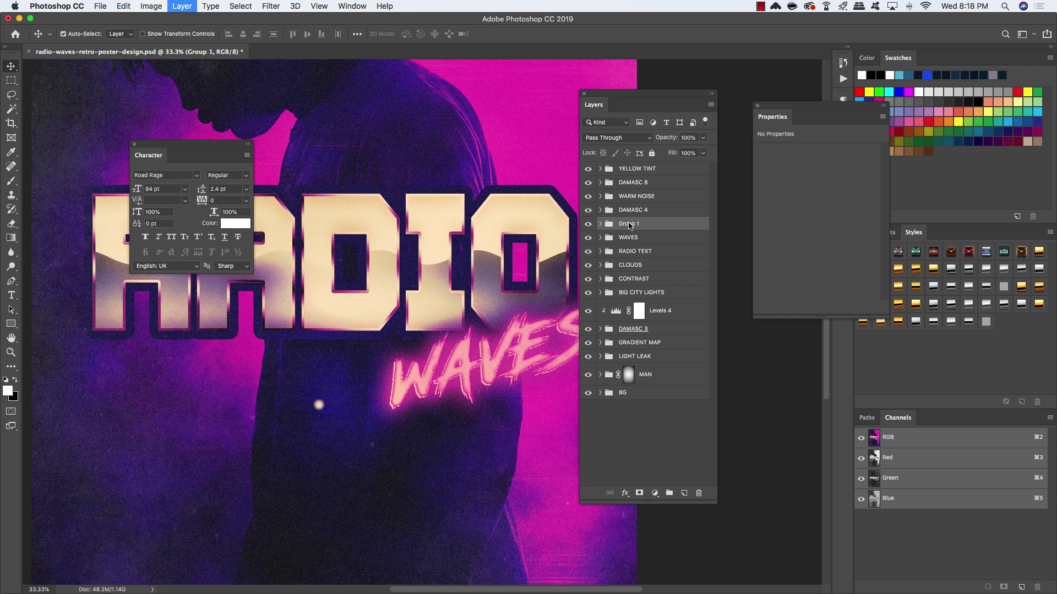
{"action": "type", "text": "FLARE 1"}
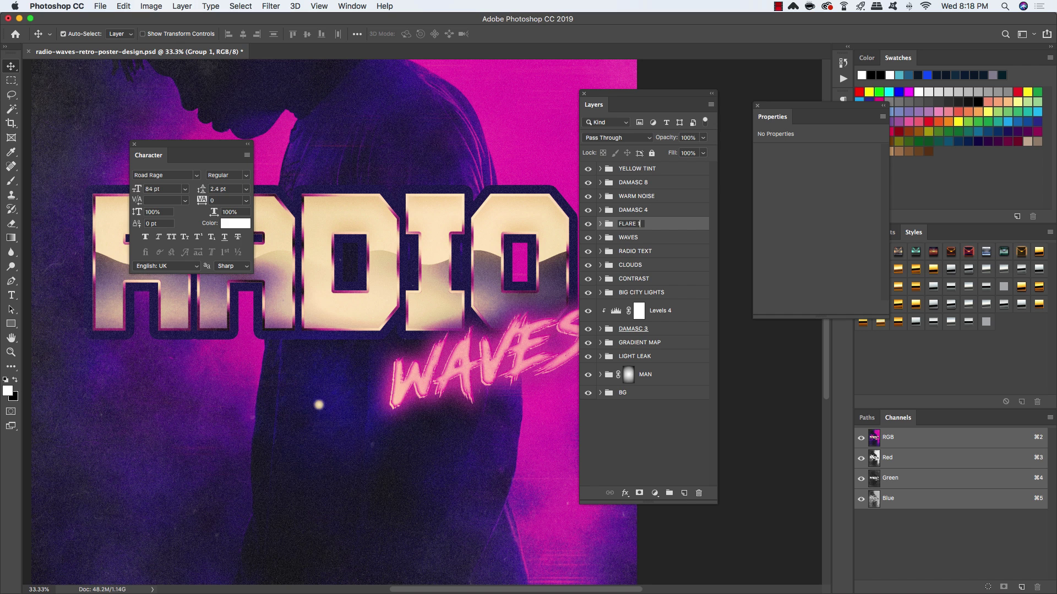
{"action": "key", "text": "Return"}
Move the FLARE 1 group to the upper-left corner of the letter R and scale it down to just over half size.
{"action": "key", "text": "super+t"}
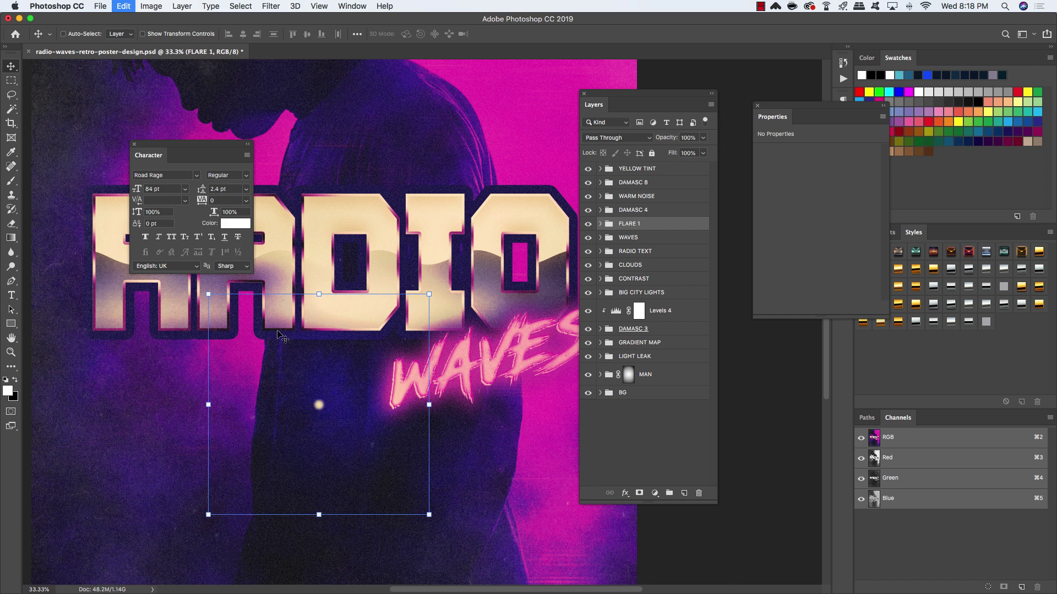
{"action": "left_click_drag", "start_coordinate": [282, 337], "coordinate": [377, 367]}
{"action": "left_click_drag", "start_coordinate": [430, 423], "coordinate": [315, 266]}
{"action": "left_click_drag", "start_coordinate": [415, 316], "coordinate": [563, 386]}
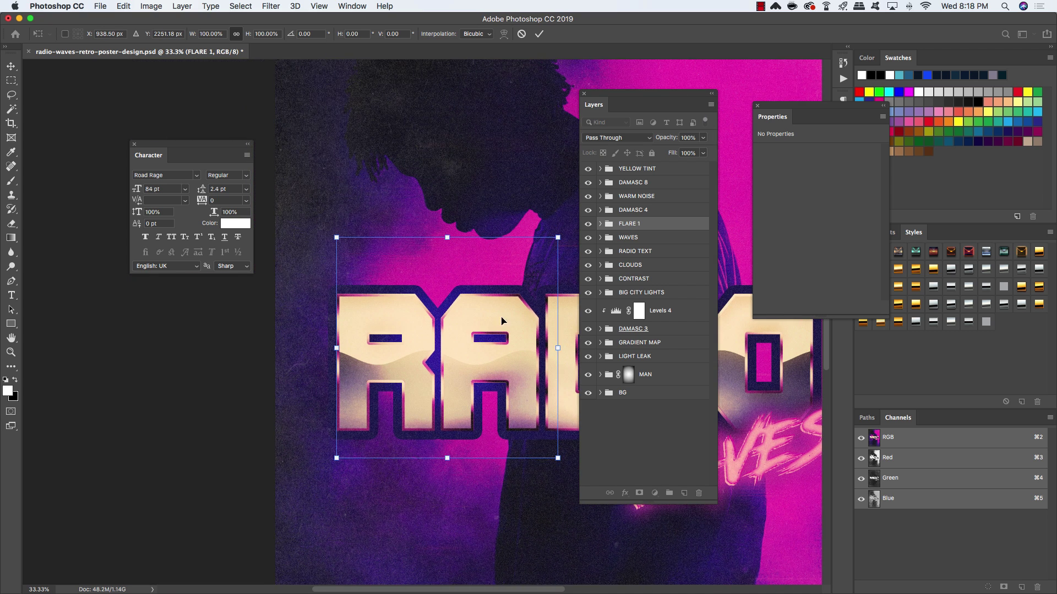
{"action": "left_click_drag", "start_coordinate": [502, 317], "coordinate": [404, 270]}
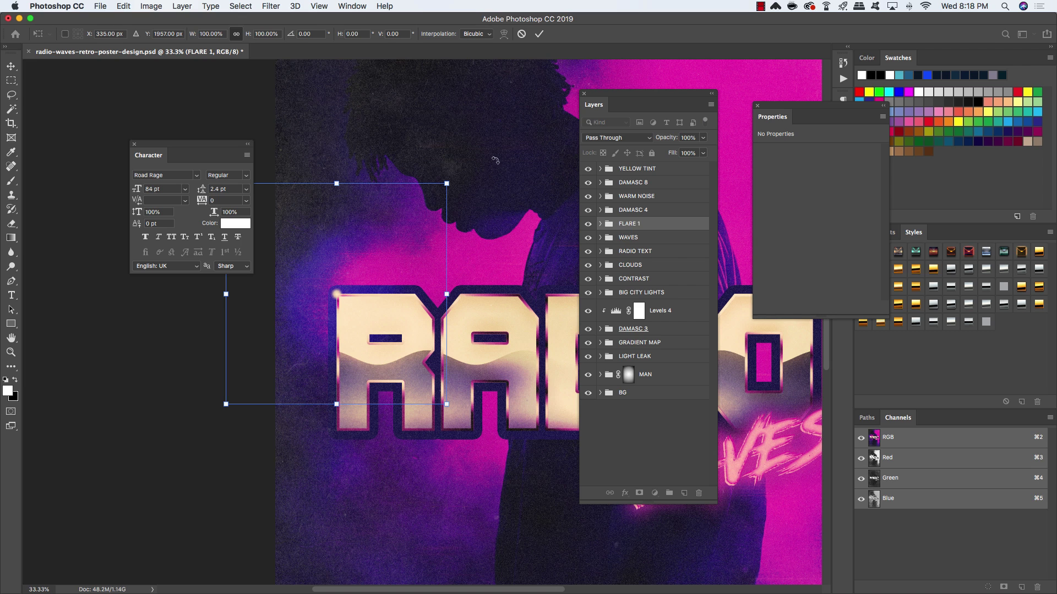
{"action": "left_click_drag", "start_coordinate": [446, 184], "coordinate": [405, 237]}
{"action": "key", "text": "Return"}
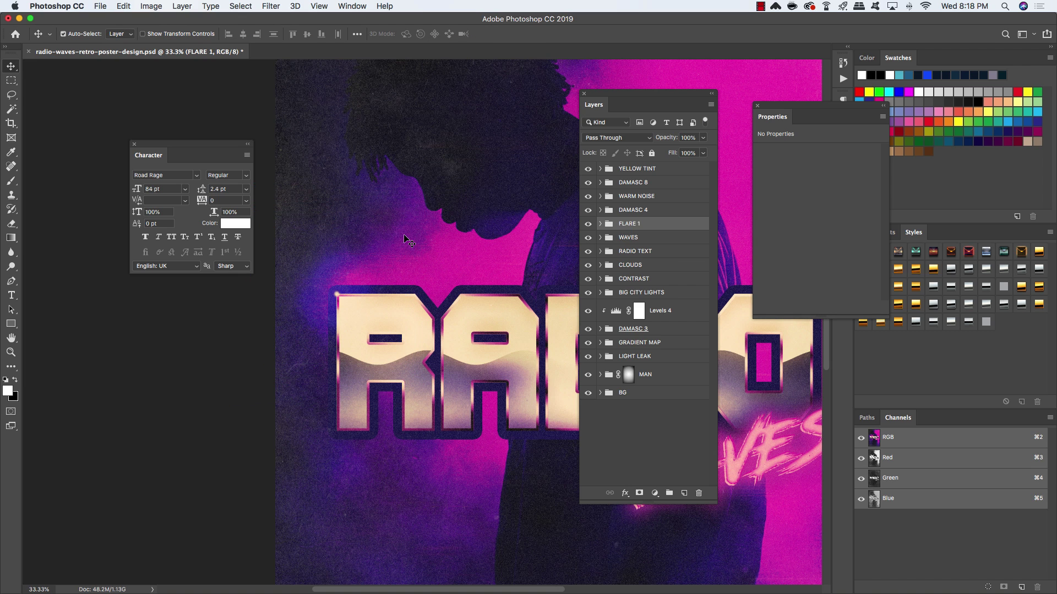
Inside FLARE 1, shrink the Layer 2 copy 2 glow around its center.
{"action": "left_click", "coordinate": [600, 223]}
{"action": "left_click", "coordinate": [652, 274]}
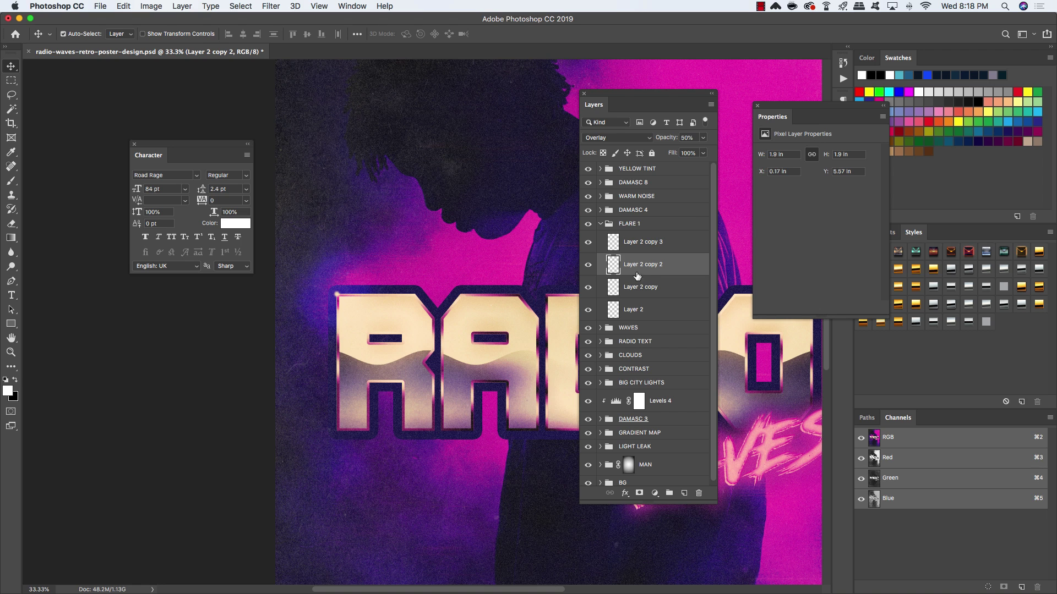
{"action": "key", "text": "super+t"}
{"action": "left_click_drag", "start_coordinate": [389, 239], "coordinate": [372, 257]}
{"action": "key", "text": "Return"}
Shrink the Layer 2 copy glow around its center to about 0.73 in wide.
{"action": "left_click", "coordinate": [661, 288]}
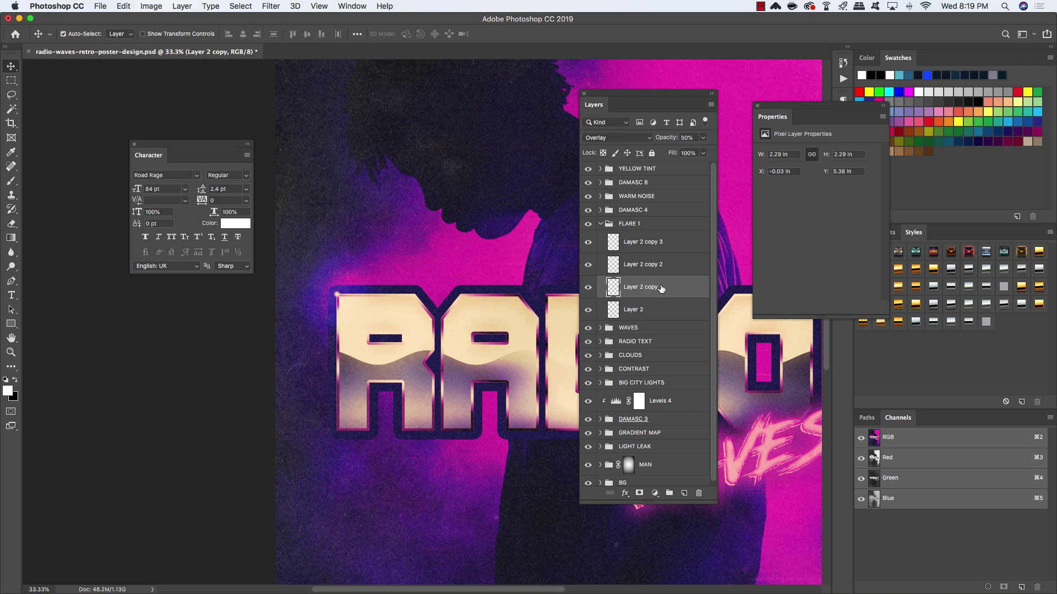
{"action": "key", "text": "super+t"}
{"action": "left_click_drag", "start_coordinate": [400, 231], "coordinate": [362, 282]}
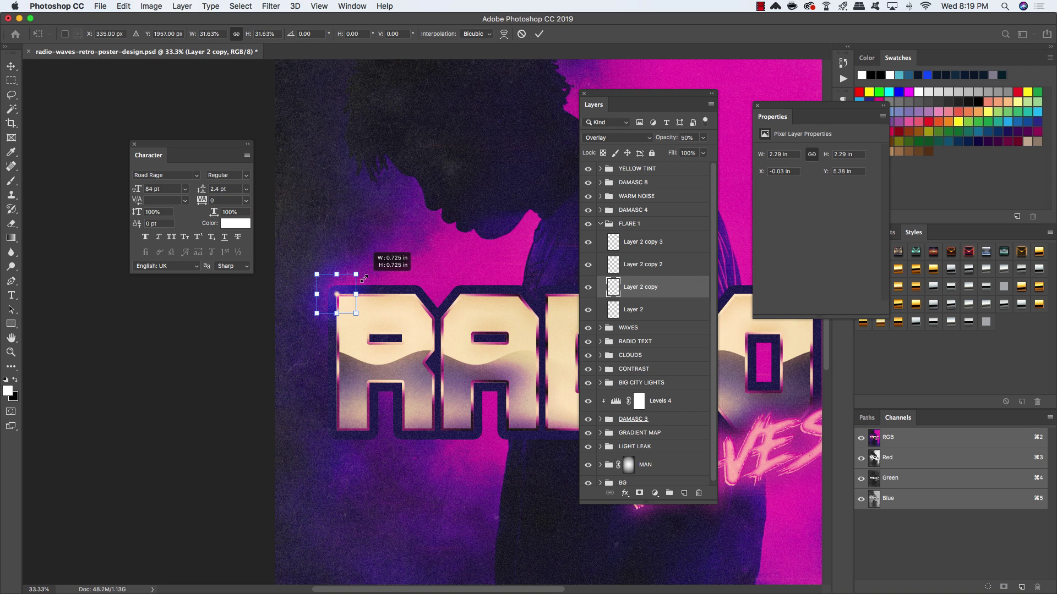
{"action": "key", "text": "Return"}
Check the Layer 2 glow by toggling its visibility, and enlarge it around its center to about 1.97 in wide.
{"action": "left_click", "coordinate": [678, 315]}
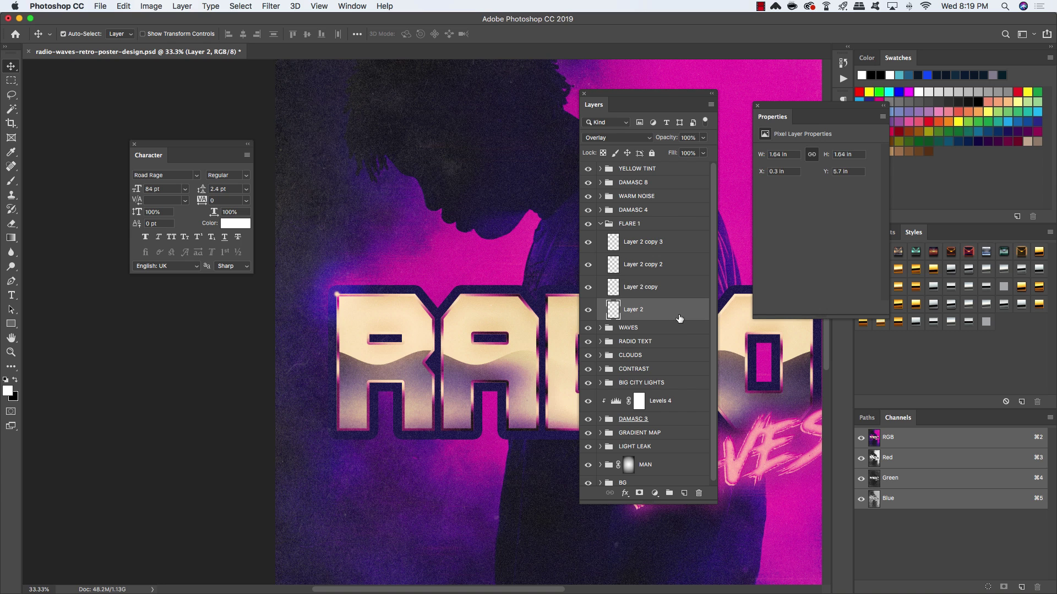
{"action": "left_click", "coordinate": [589, 309]}
{"action": "left_click", "coordinate": [588, 310]}
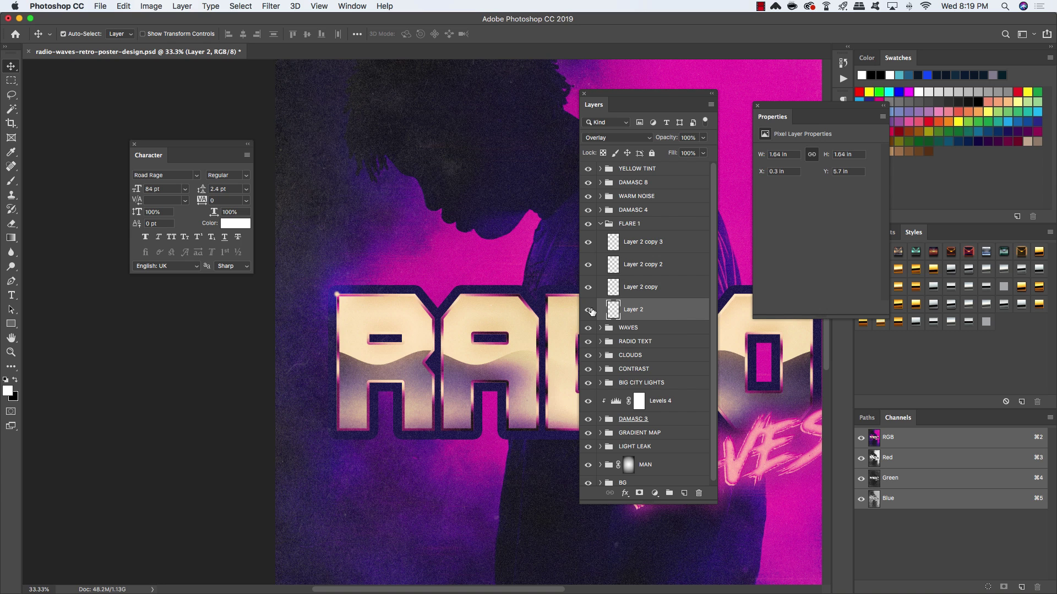
{"action": "key", "text": "super+t"}
{"action": "left_click_drag", "start_coordinate": [388, 245], "coordinate": [395, 238]}
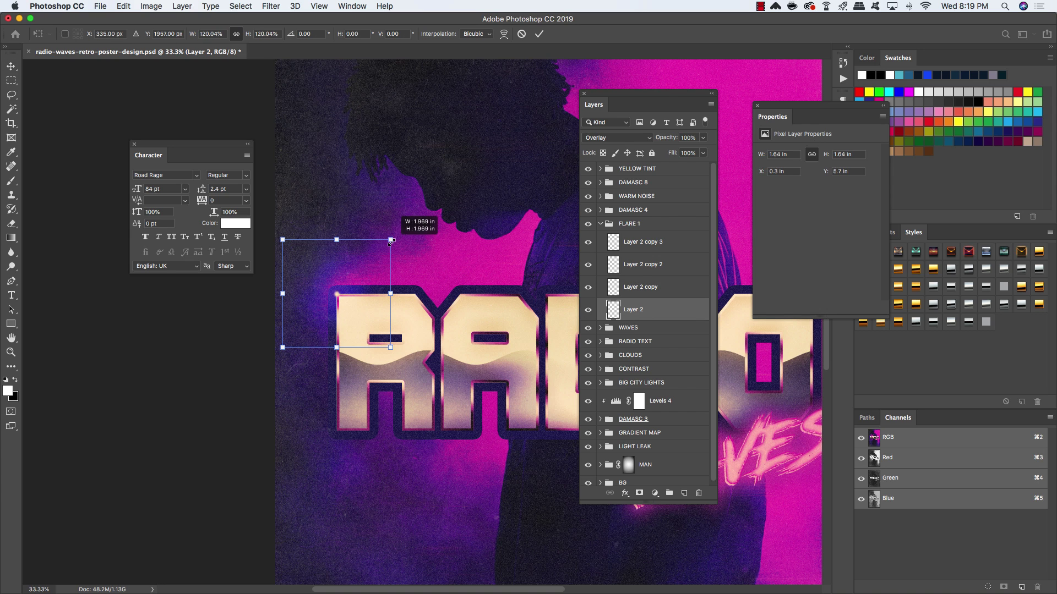
{"action": "key", "text": "Return"}
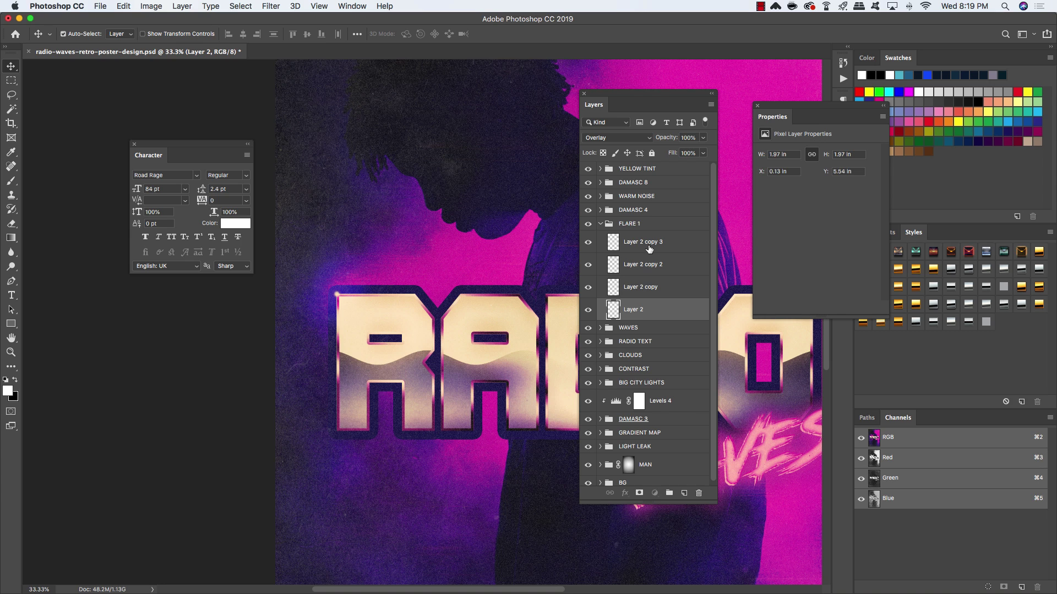
Toggle the small dot layer's visibility to check its effect, and collapse the FLARE 1 group.
{"action": "left_click", "coordinate": [650, 247]}
{"action": "left_click", "coordinate": [588, 244]}
{"action": "left_click", "coordinate": [587, 243]}
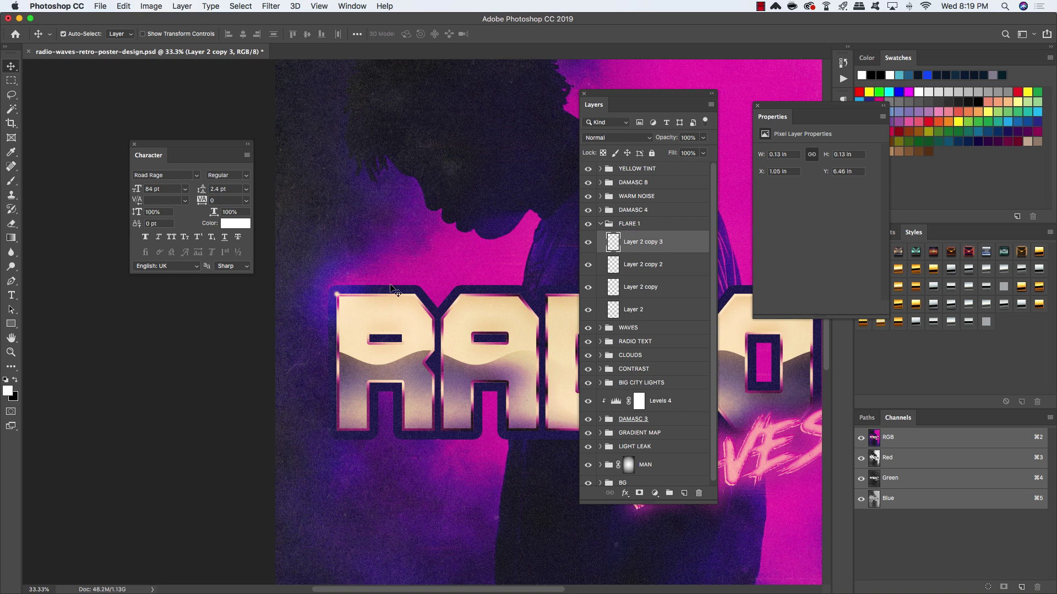
{"action": "left_click", "coordinate": [607, 225]}
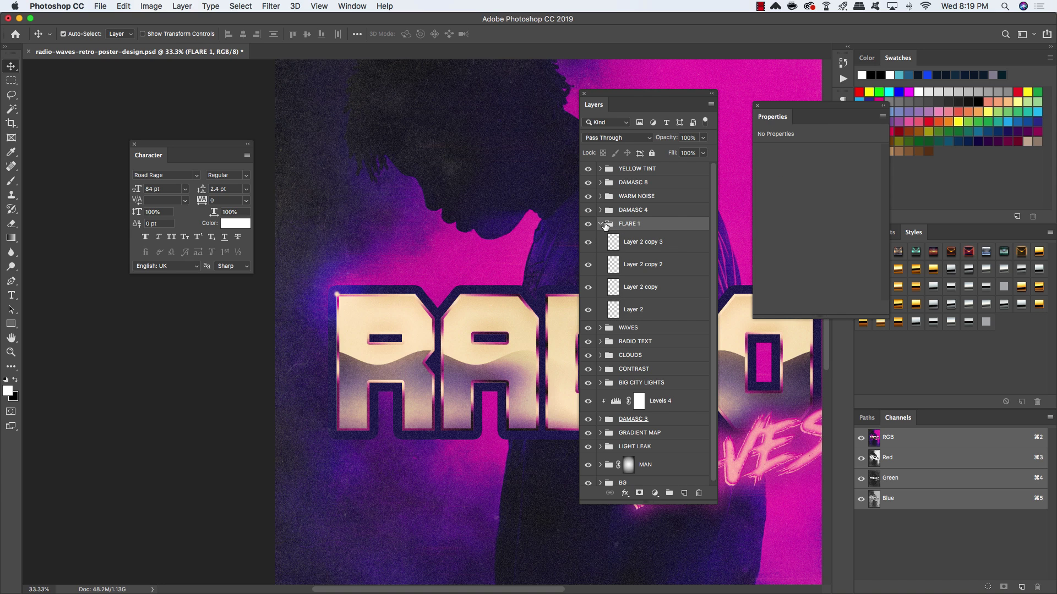
{"action": "left_click", "coordinate": [601, 225]}
Duplicate the FLARE 1 group and place the copy at the lower-left corner of the letter A, nudging it up and left.
{"action": "left_click_drag", "start_coordinate": [480, 255], "coordinate": [438, 227]}
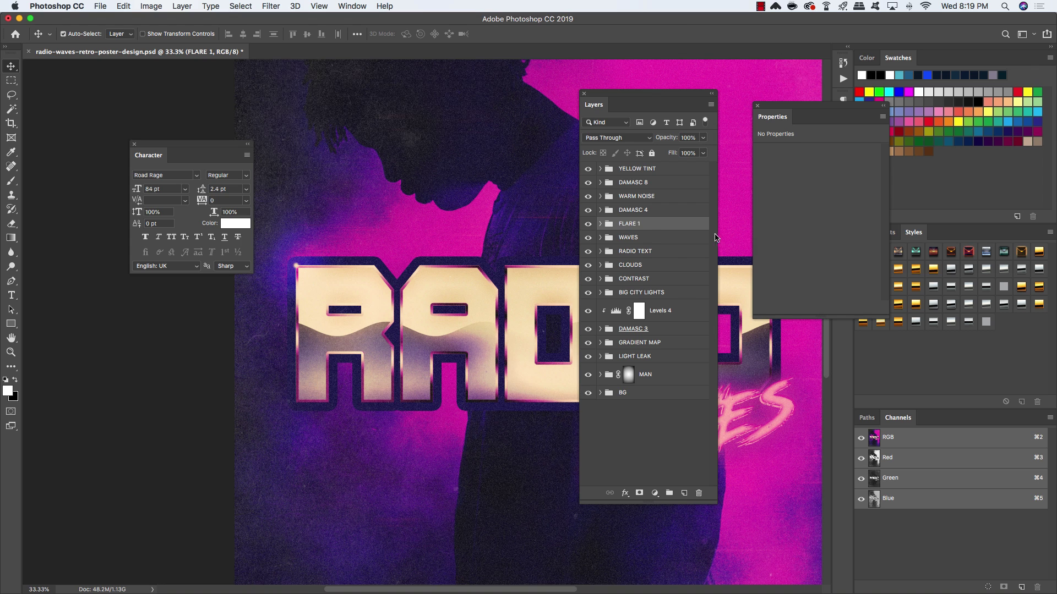
{"action": "key", "text": "super+j"}
{"action": "key", "text": "super+t"}
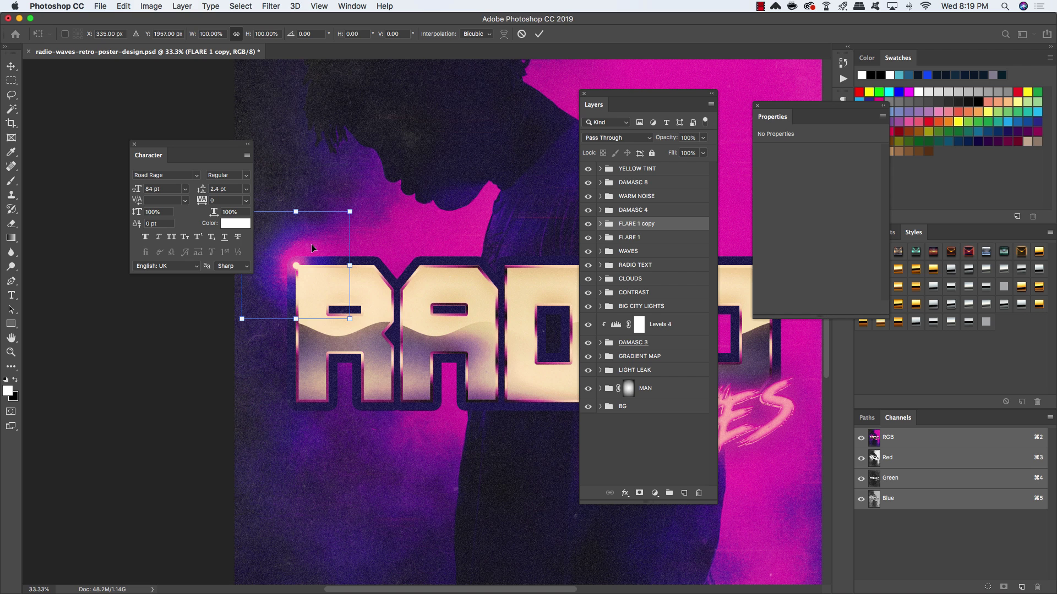
{"action": "left_click_drag", "start_coordinate": [311, 243], "coordinate": [416, 386]}
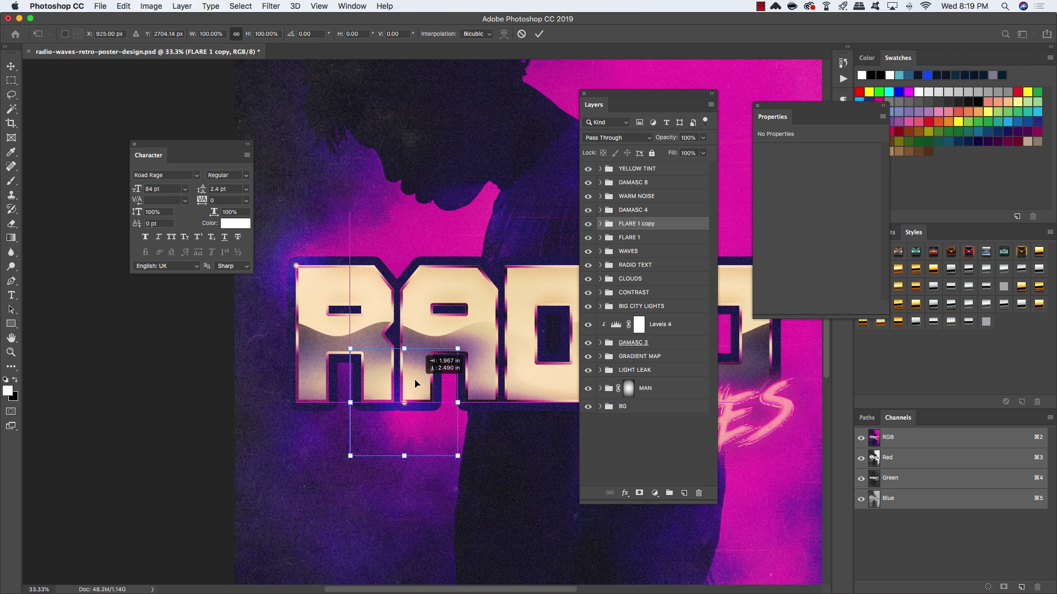
{"action": "key", "text": "shift+Up"}
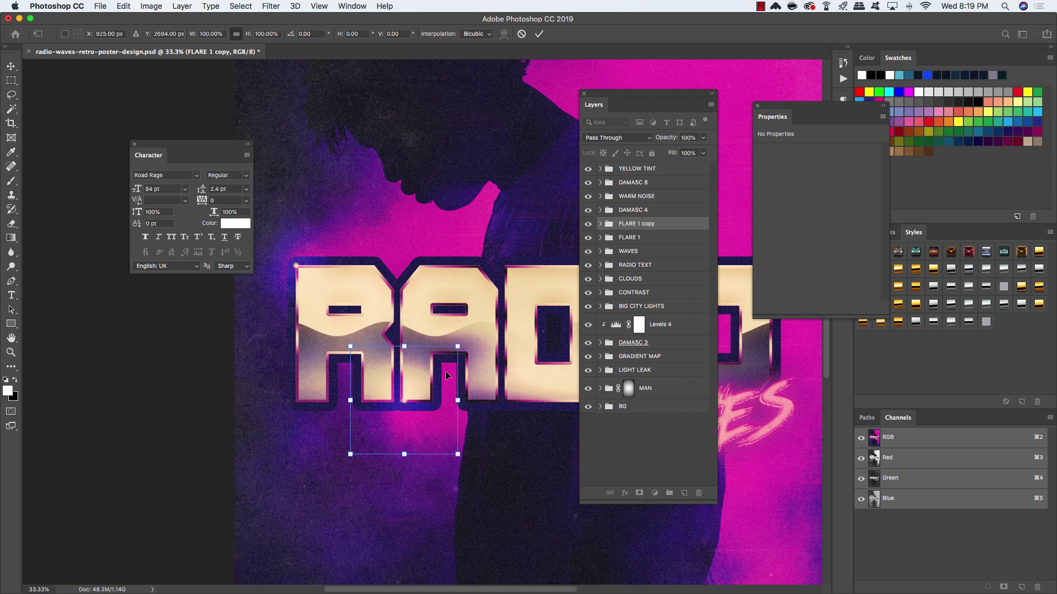
{"action": "key", "text": "shift+Left"}
{"action": "key", "text": "Return"}
Move the FLARE 1 copy to the upper-left corner of the letter I.
{"action": "key", "text": "super+minus"}
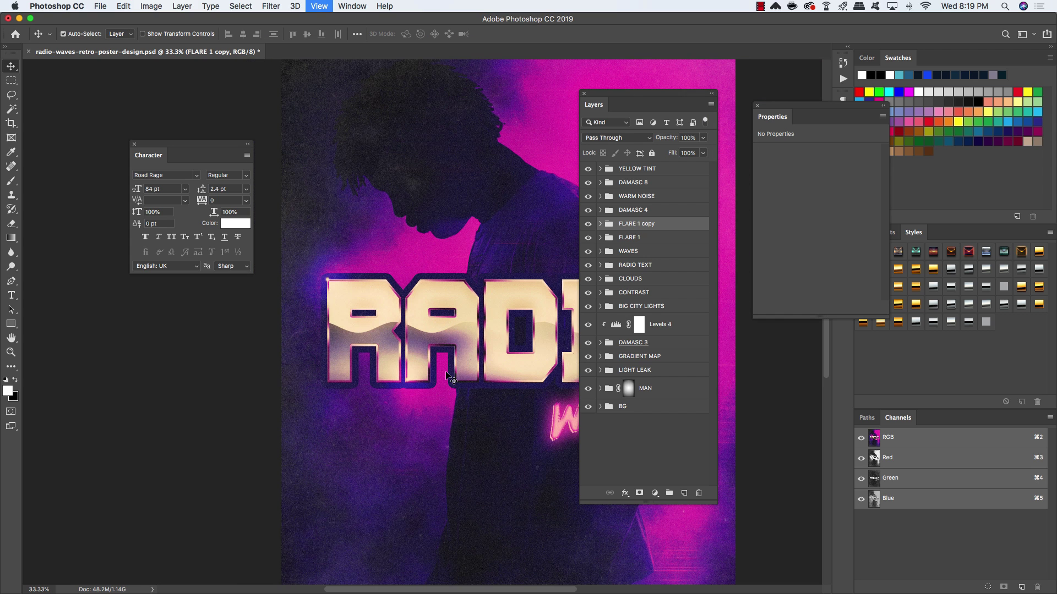
{"action": "key", "text": "super+t"}
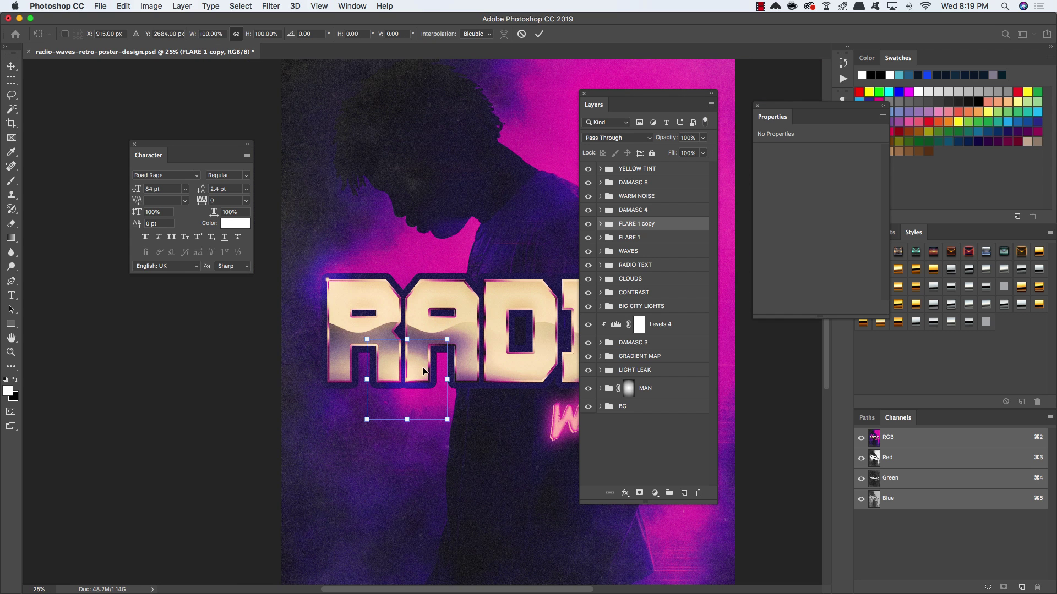
{"action": "left_click_drag", "start_coordinate": [449, 379], "coordinate": [564, 275]}
{"action": "key", "text": "Return"}
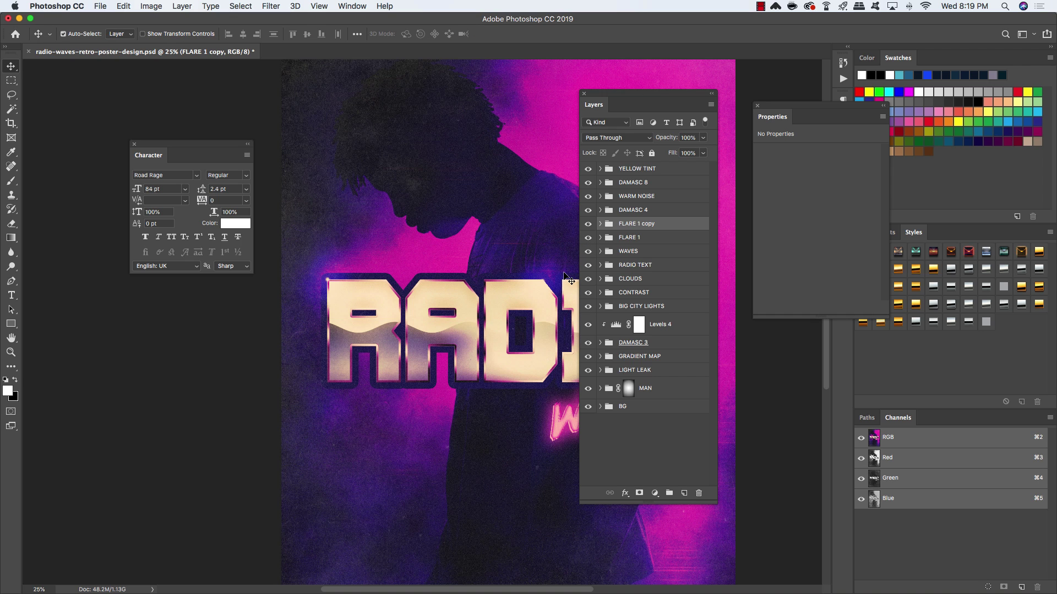
Duplicate the flare again, place the copy over the lower part of the letter I, and nudge it slightly downward.
{"action": "key", "text": "super+j"}
{"action": "key", "text": "super+t"}
{"action": "left_click_drag", "start_coordinate": [494, 281], "coordinate": [469, 345]}
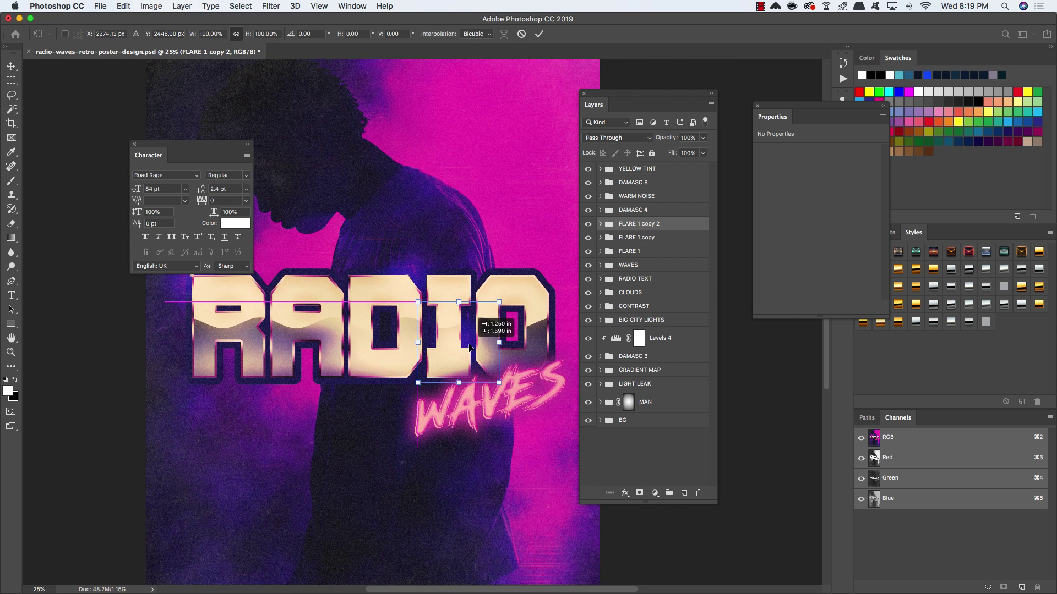
{"action": "key", "text": "Return"}
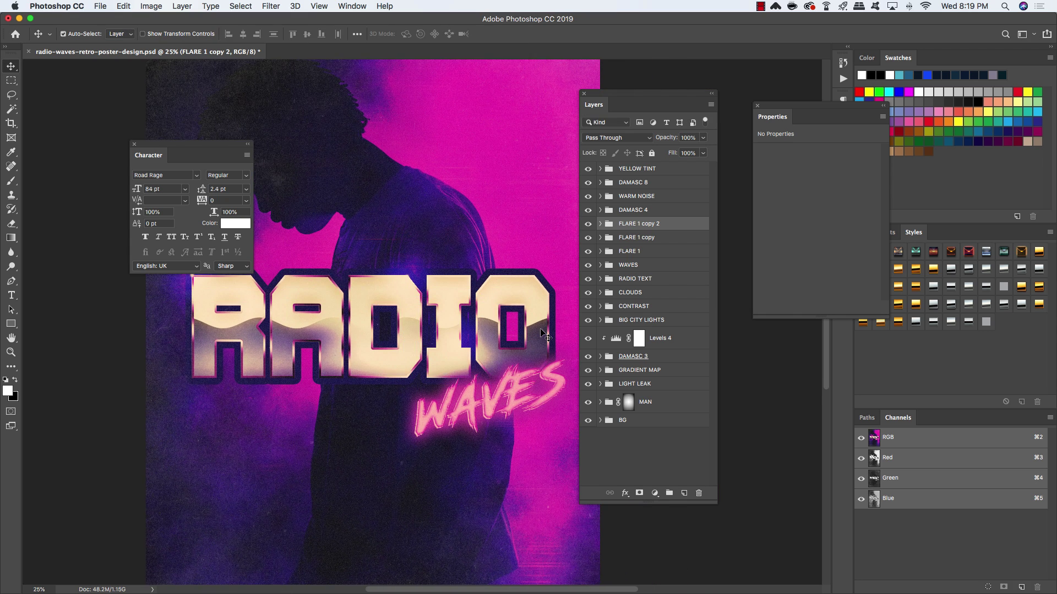
{"action": "key", "text": "shift+Down"}
{"action": "key", "text": "shift+Down"}
{"action": "key", "text": "shift+Down"}
{"action": "key", "text": "shift+Down"}
{"action": "key", "text": "shift+Down"}
{"action": "key", "text": "shift+Down"}
{"action": "key", "text": "shift+Down"}
Duplicate the flare once more and align the copy with the upper-right corner of the letter O.
{"action": "key", "text": "cmd+j"}
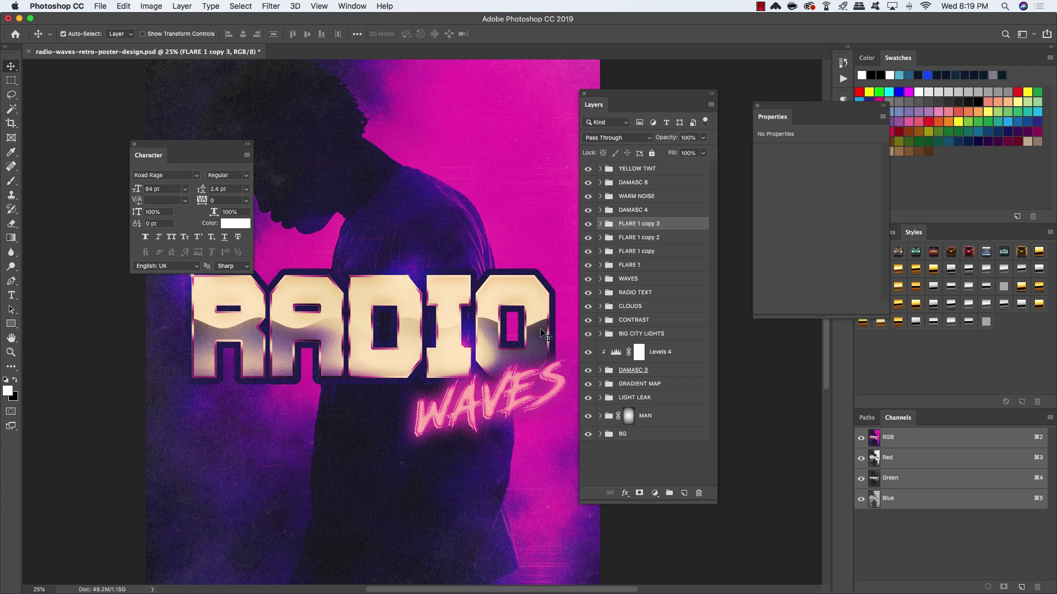
{"action": "key", "text": "cmd+t"}
{"action": "left_click_drag", "start_coordinate": [488, 348], "coordinate": [568, 274]}
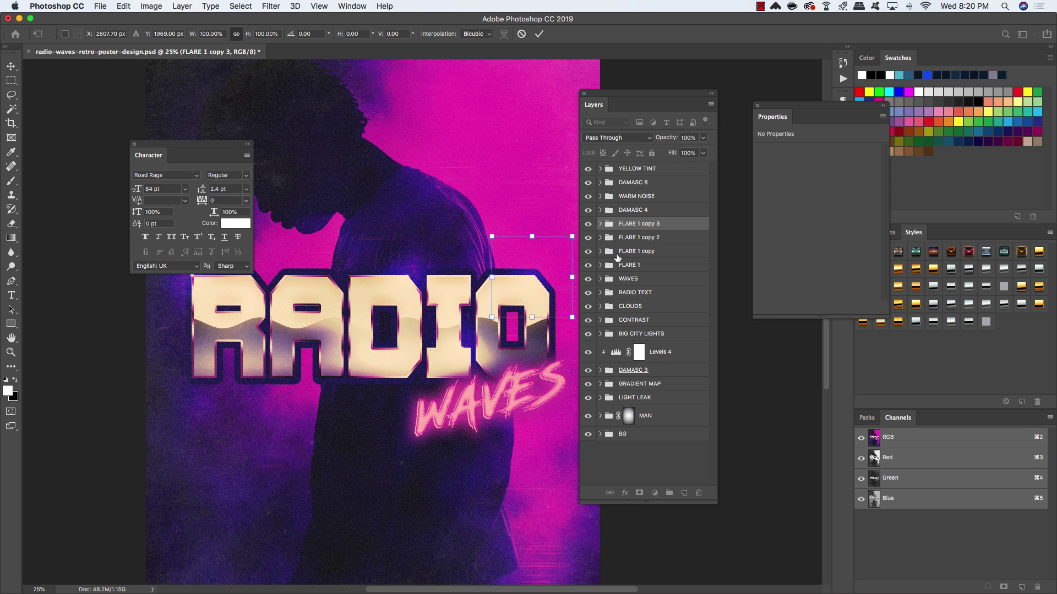
{"action": "key", "text": "Up"}
{"action": "left_click_drag", "start_coordinate": [517, 256], "coordinate": [533, 272]}
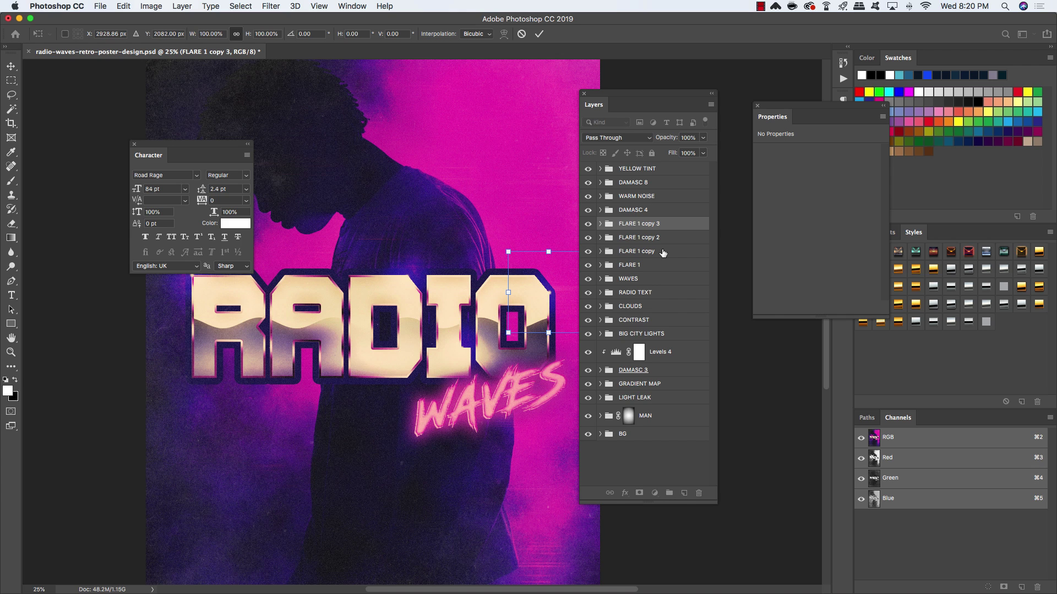
{"action": "key", "text": "Return"}
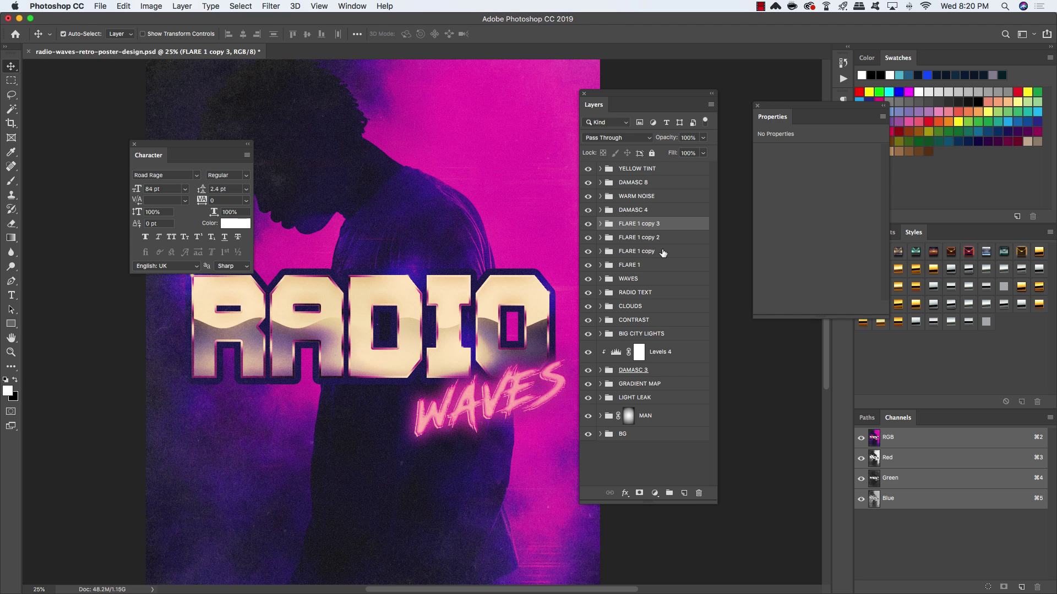
Make another copy of the flare and place it over the lower-right part of the letter D.
{"action": "left_click_drag", "start_coordinate": [431, 234], "coordinate": [455, 254]}
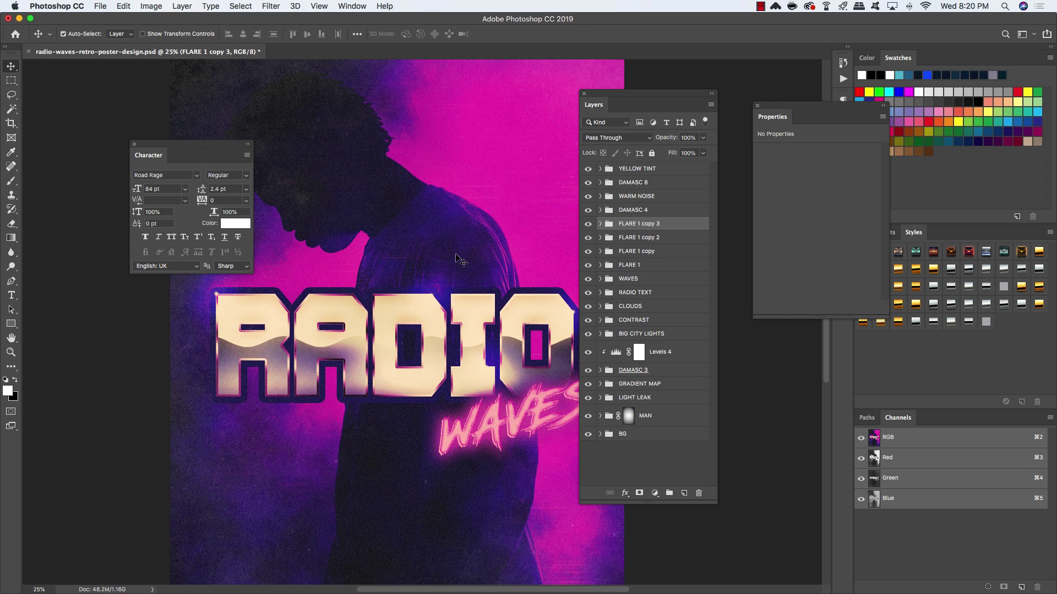
{"action": "key", "text": "super+j"}
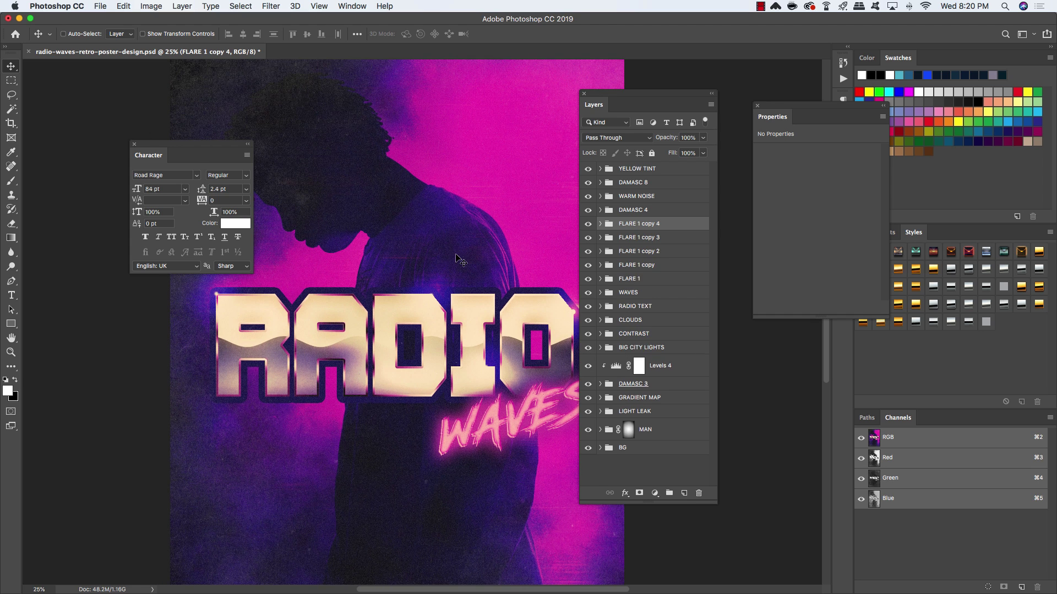
{"action": "key", "text": "super+t"}
{"action": "left_click_drag", "start_coordinate": [550, 302], "coordinate": [416, 356]}
{"action": "key", "text": "Return"}
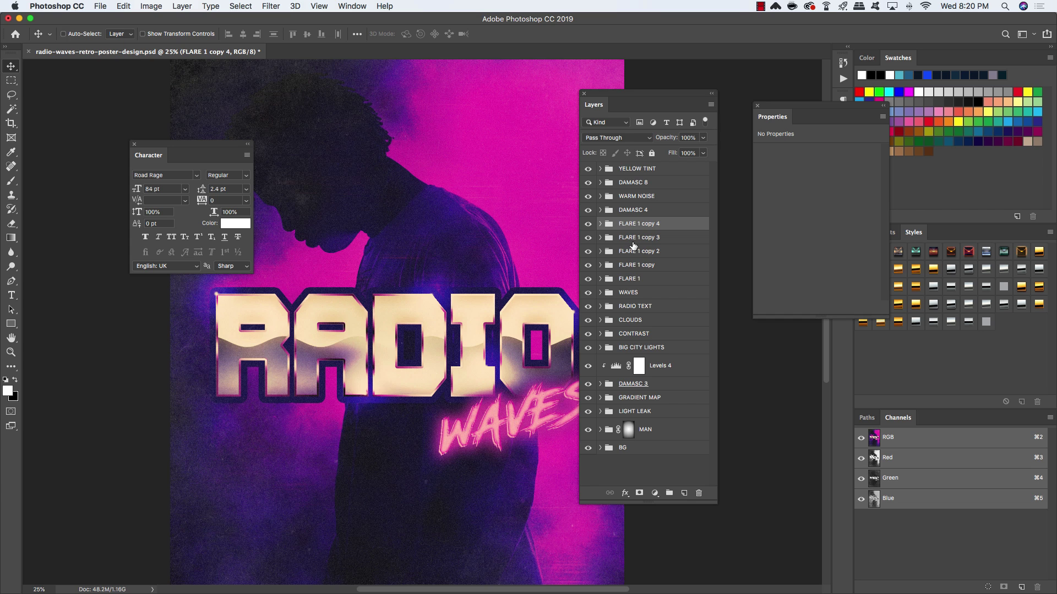
Combine FLARE 1 and its four copies into a single group above WAVES.
{"action": "key", "text": "super+0"}
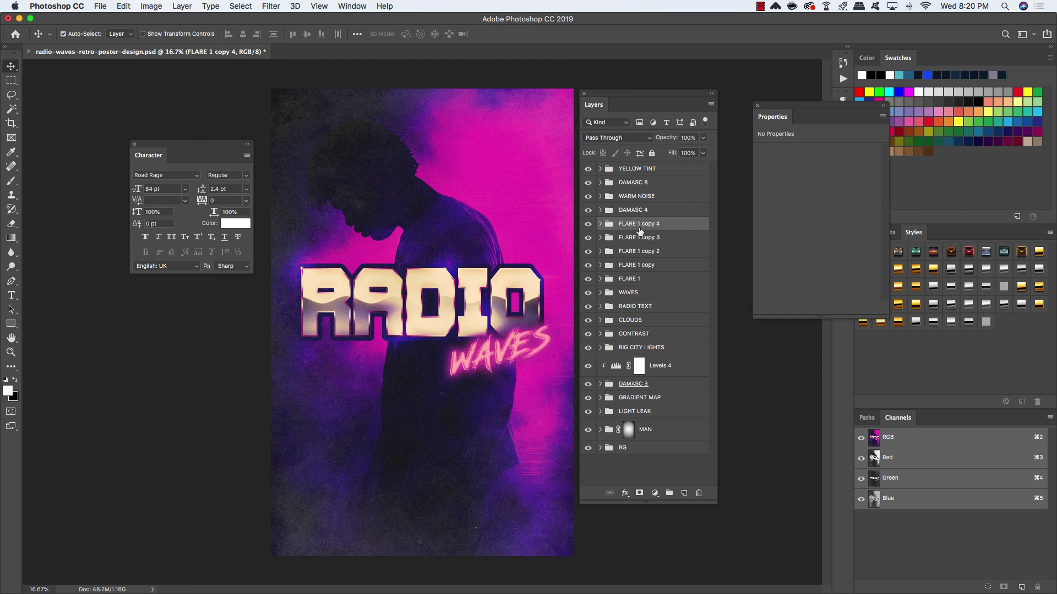
{"action": "left_click", "coordinate": [675, 282], "text": "shift"}
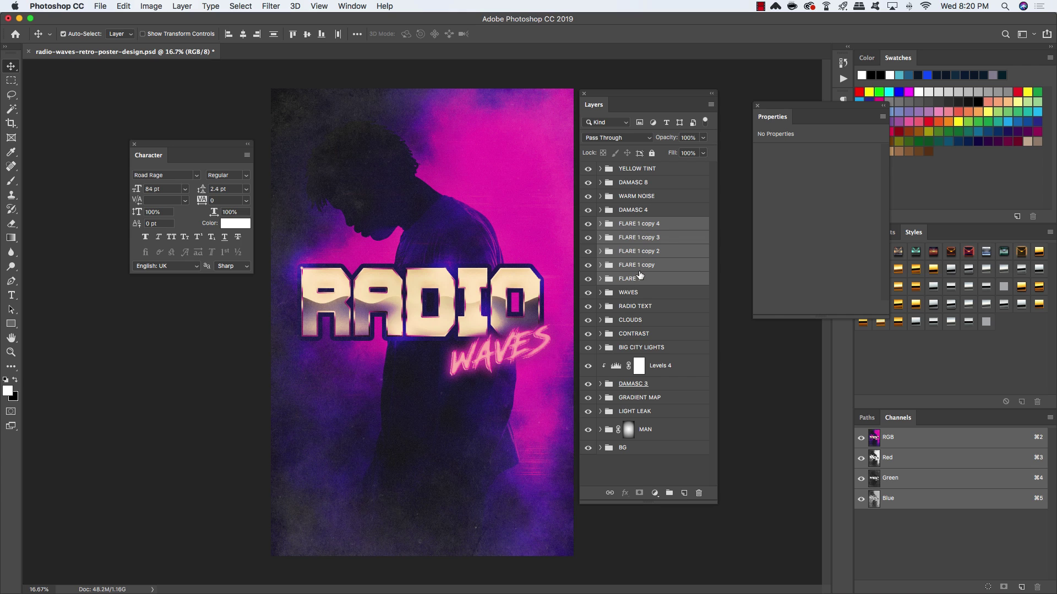
{"action": "key", "text": "cmd+g"}
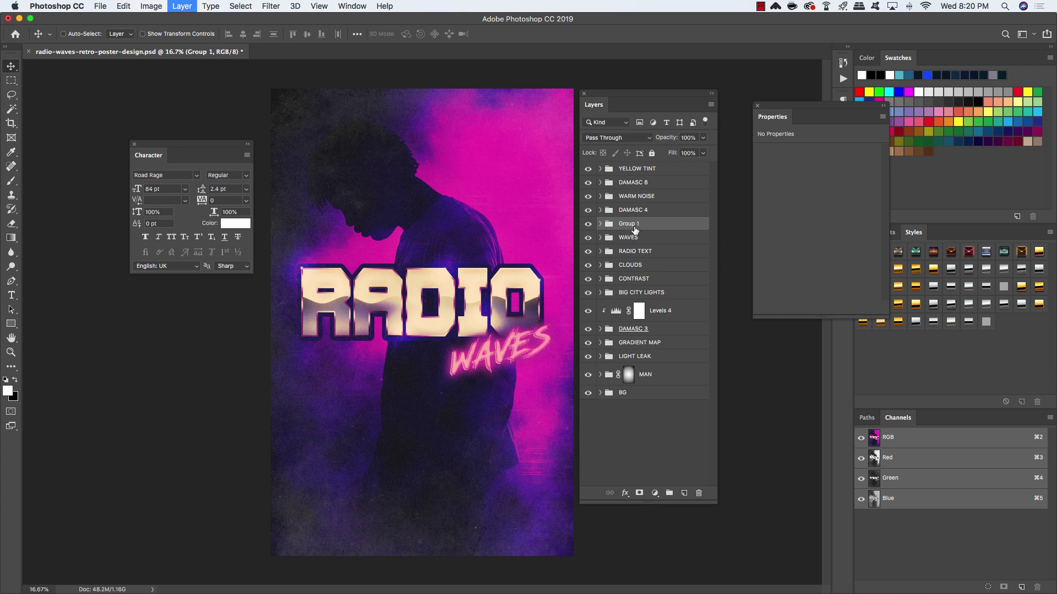
Rename the new group holding the light flares as FLARES.
{"action": "double_click", "coordinate": [632, 224]}
{"action": "type", "text": "FLARES"}
{"action": "key", "text": "Return"}
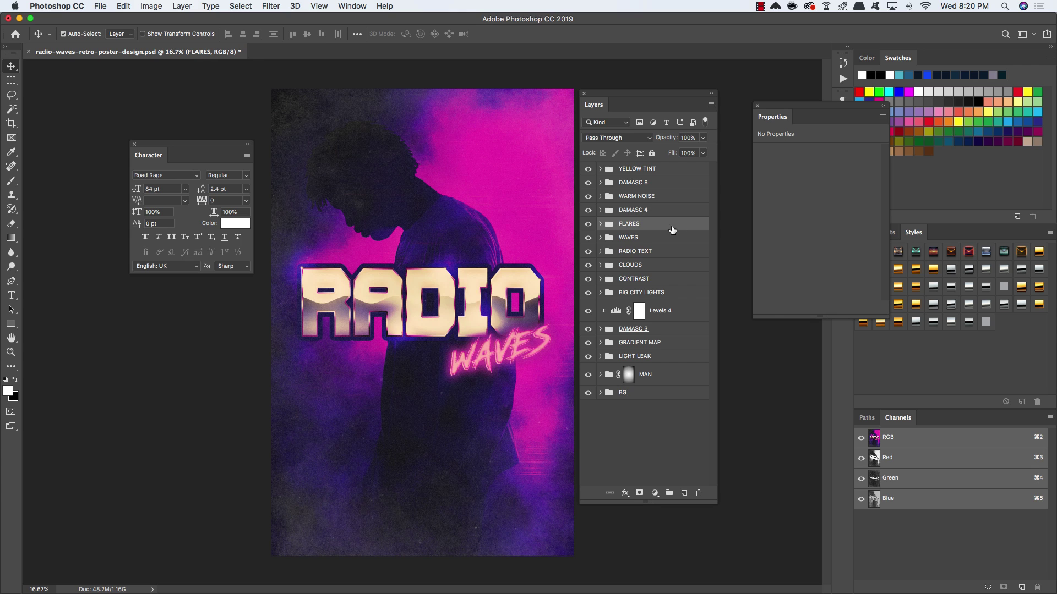
Combine the FLARES, WAVES and RADIO TEXT groups into one group named TT, and toggle its visibility to check its contents.
{"action": "left_click", "coordinate": [662, 258], "text": "shift"}
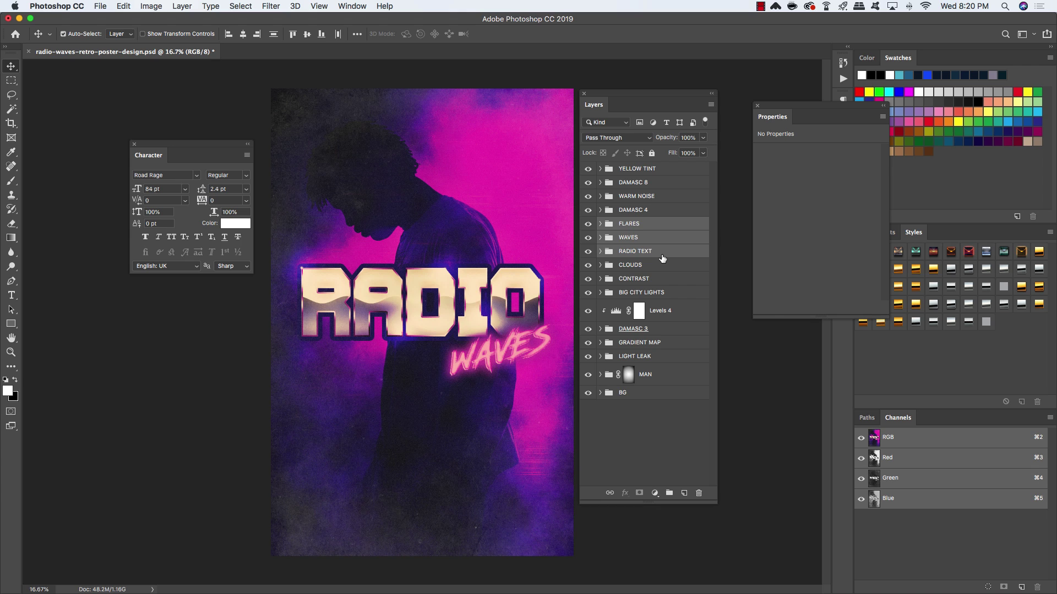
{"action": "key", "text": "super+g"}
{"action": "double_click", "coordinate": [628, 224]}
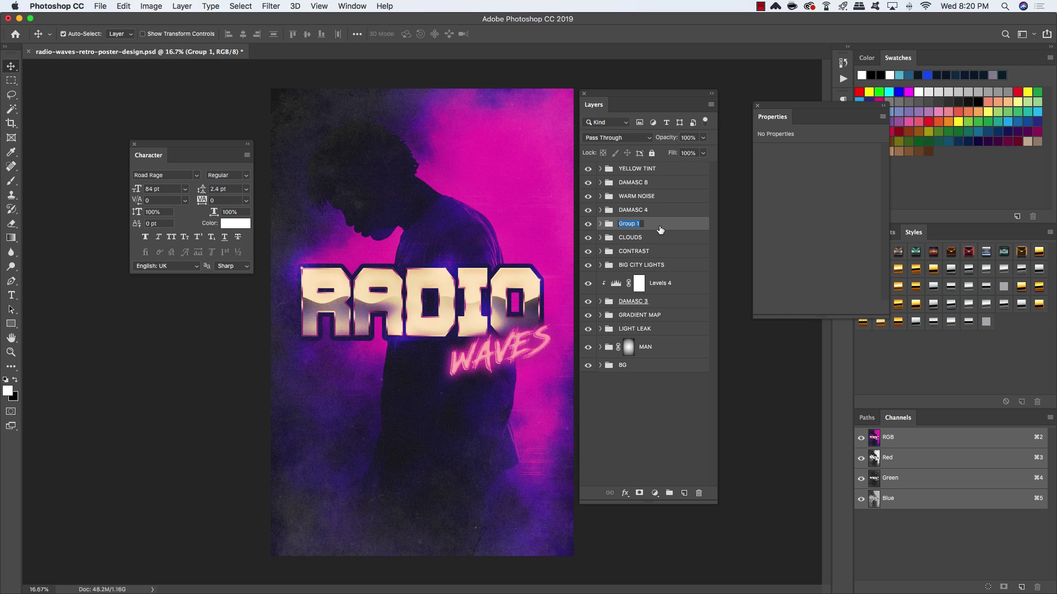
{"action": "type", "text": "TT"}
{"action": "key", "text": "Return"}
{"action": "left_click", "coordinate": [589, 225]}
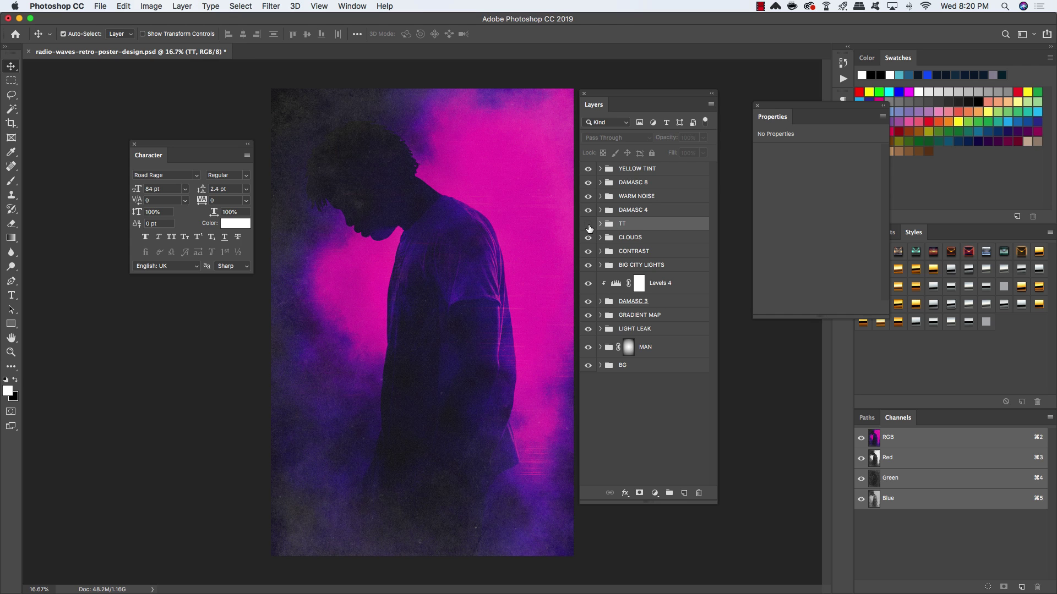
{"action": "left_click", "coordinate": [588, 225]}
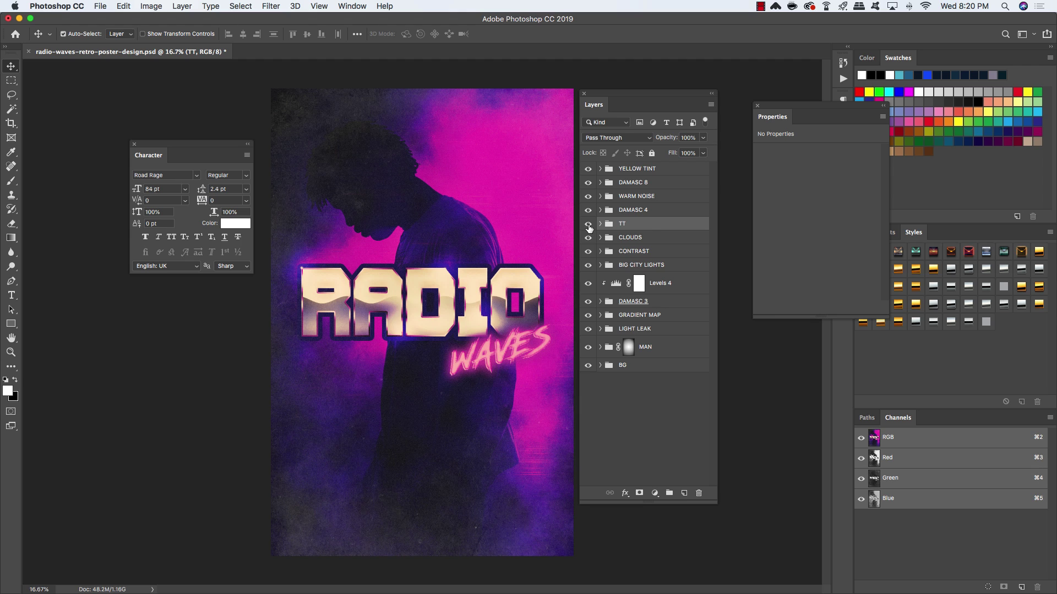
Start a point text on a new layer above CLOUDS, at the poster's lower left, and set its font to Gobold Uplow Regular.
{"action": "left_click", "coordinate": [673, 241]}
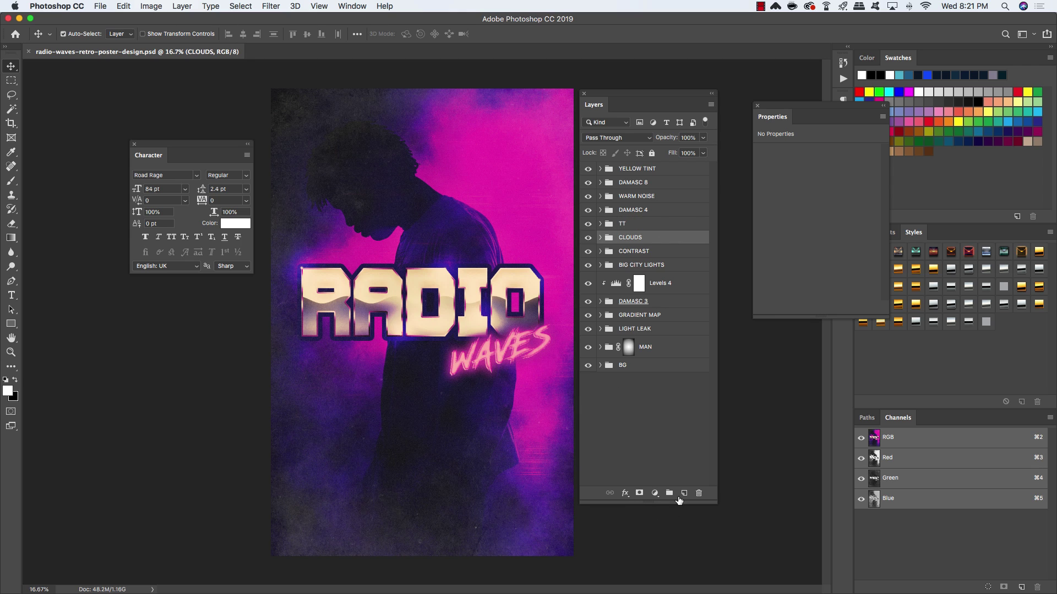
{"action": "left_click", "coordinate": [685, 493]}
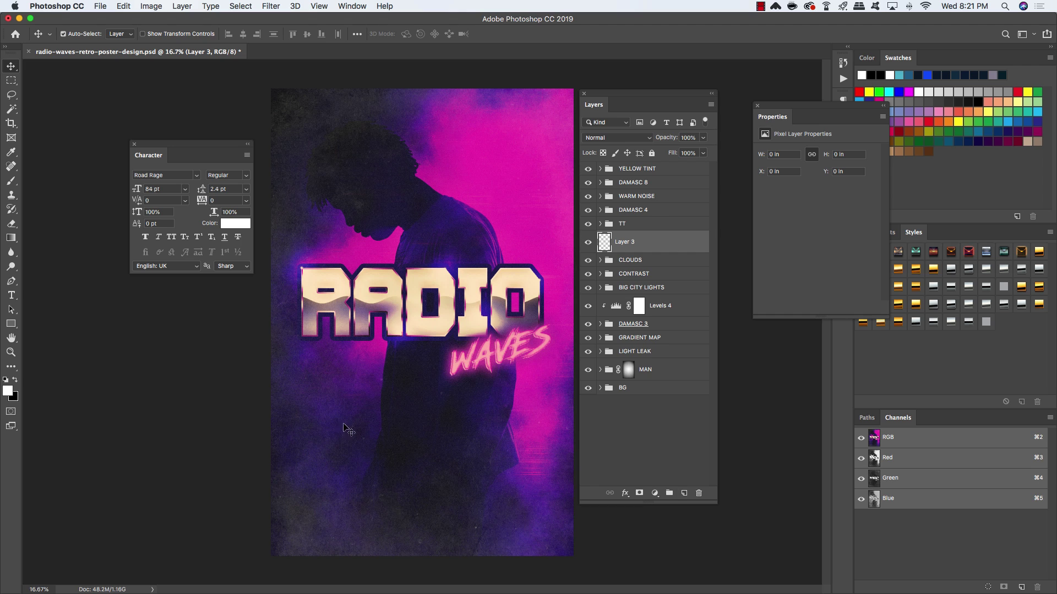
{"action": "key", "text": "t"}
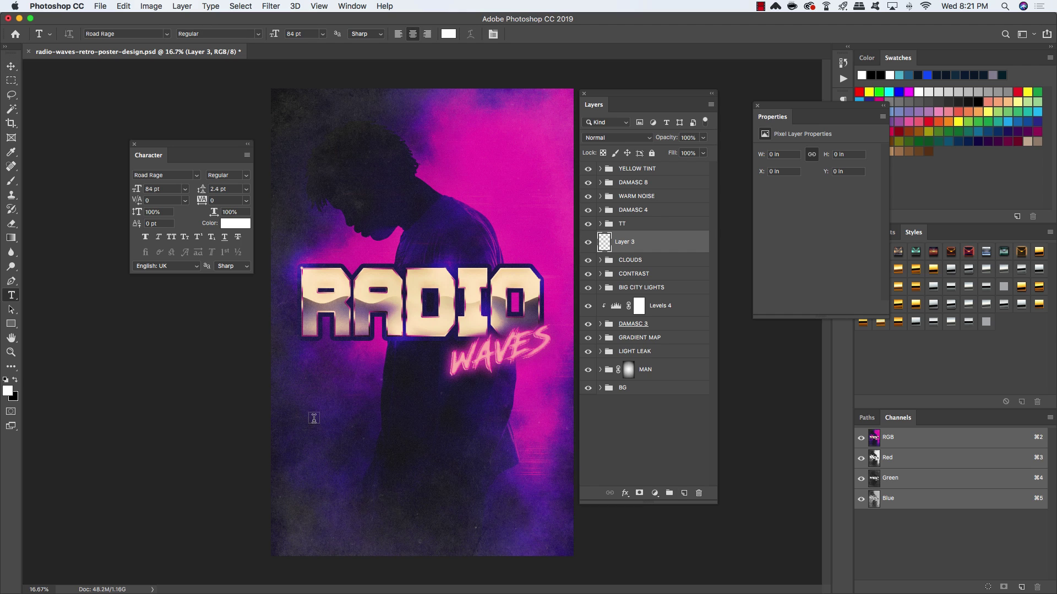
{"action": "left_click", "coordinate": [368, 425]}
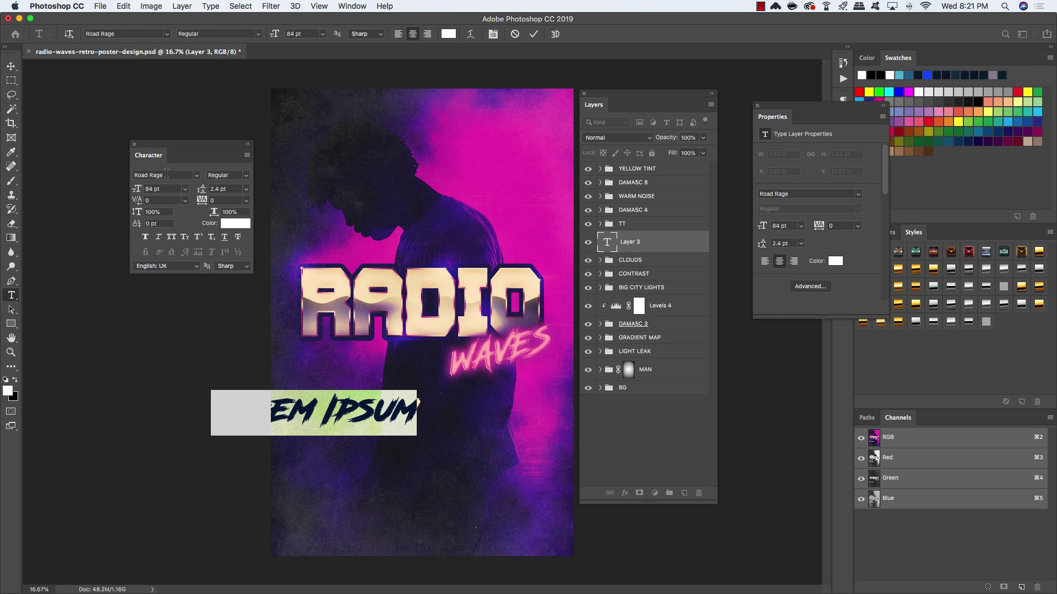
{"action": "left_click_drag", "start_coordinate": [167, 176], "coordinate": [95, 173]}
{"action": "type", "text": "gobold"}
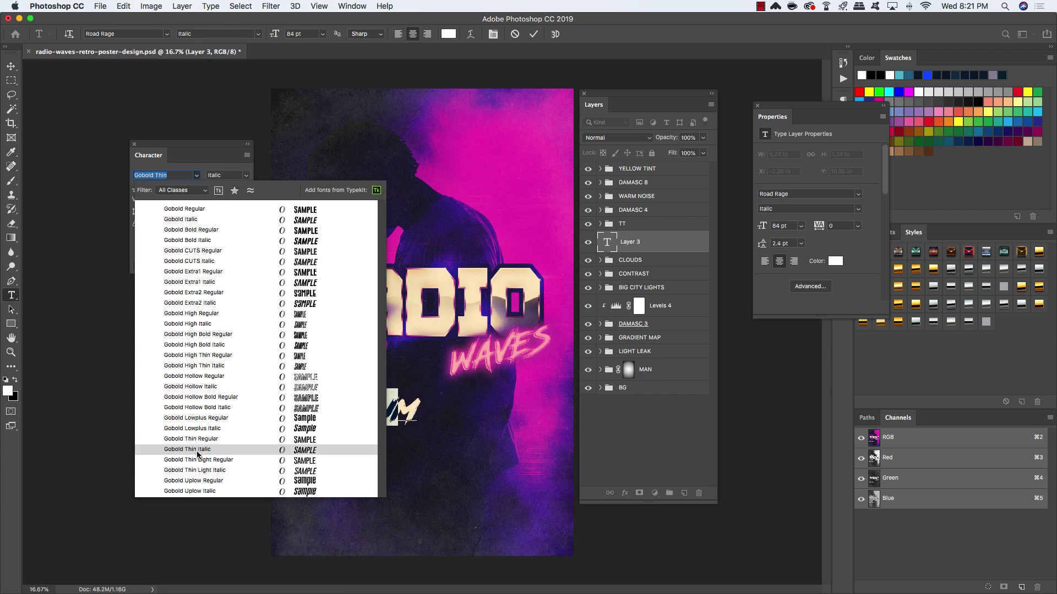
{"action": "left_click", "coordinate": [199, 481]}
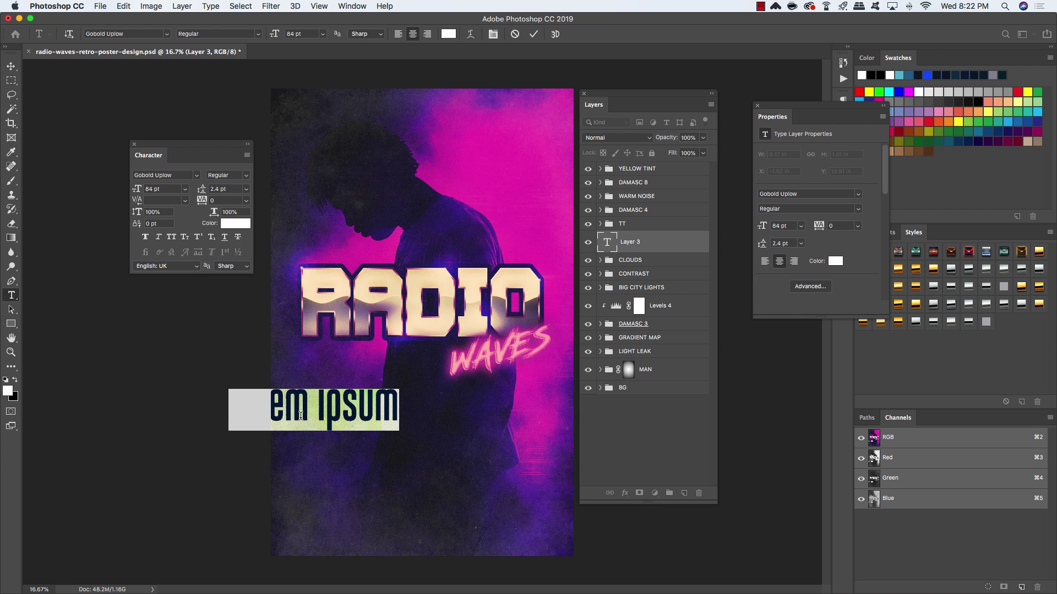
Enter the tagline "DON'T MISS THE HOTTEST CONCERT OF THE SUMMER!" in place of the placeholder text.
{"action": "type", "text": "DON"}
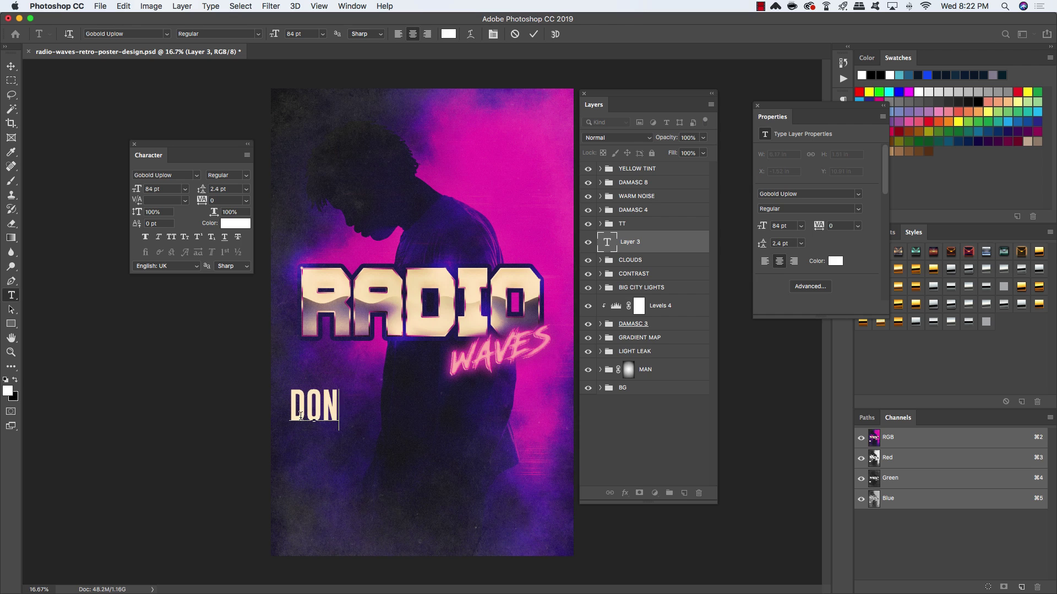
{"action": "type", "text": "'T MISS OUT"}
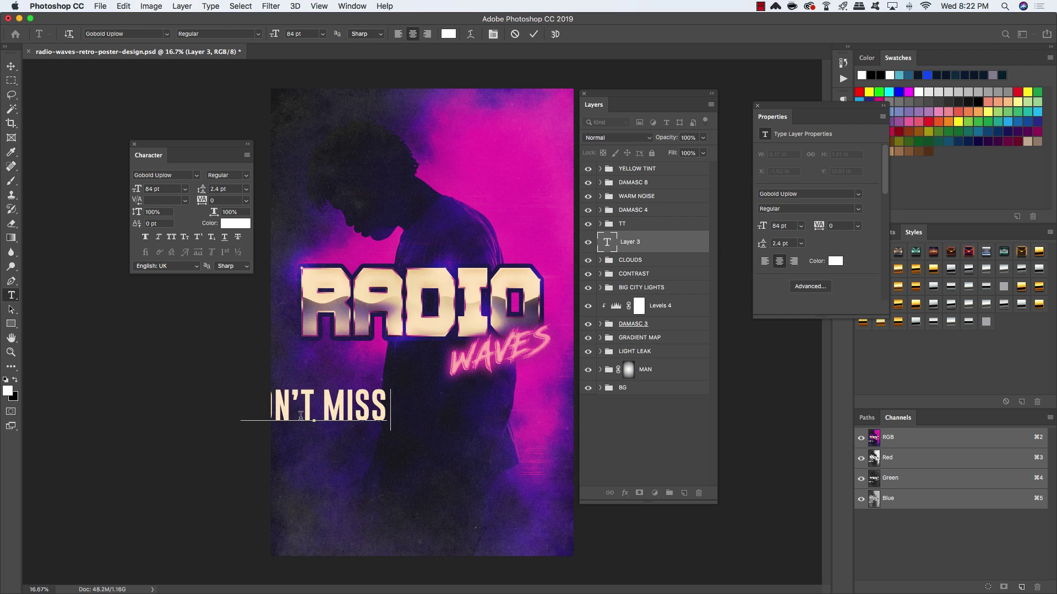
{"action": "key", "text": "BackSpace"}
{"action": "key", "text": "BackSpace"}
{"action": "key", "text": "BackSpace"}
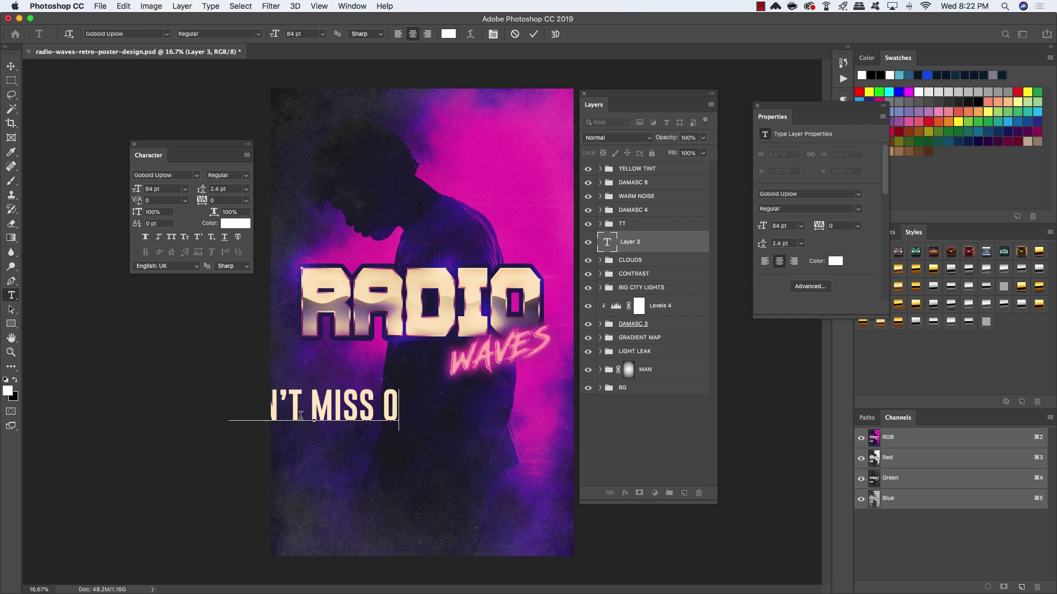
{"action": "type", "text": "THE HOT"}
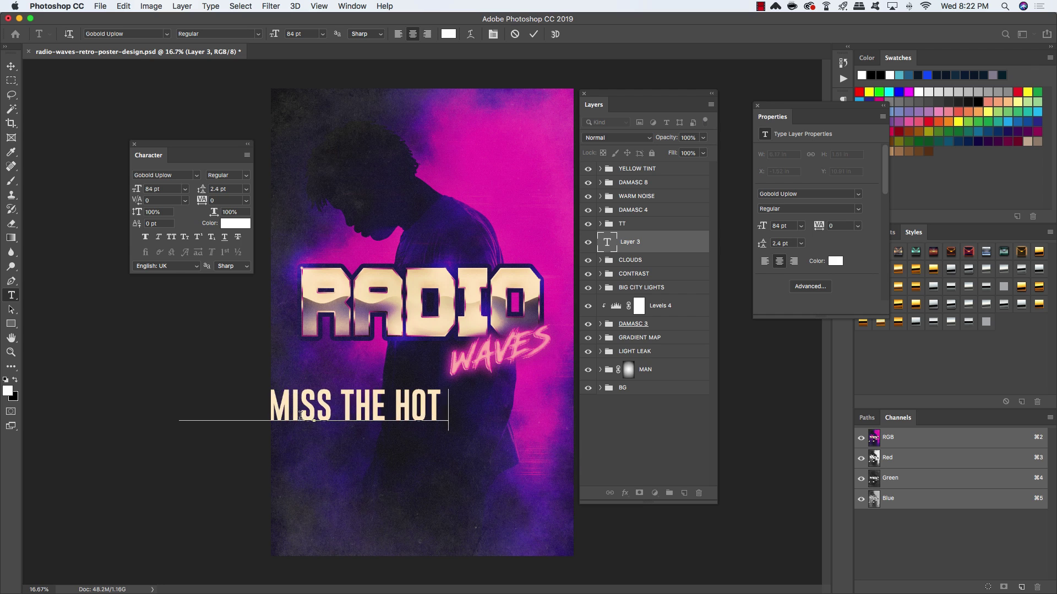
{"action": "type", "text": "TEST CONCERT OF"}
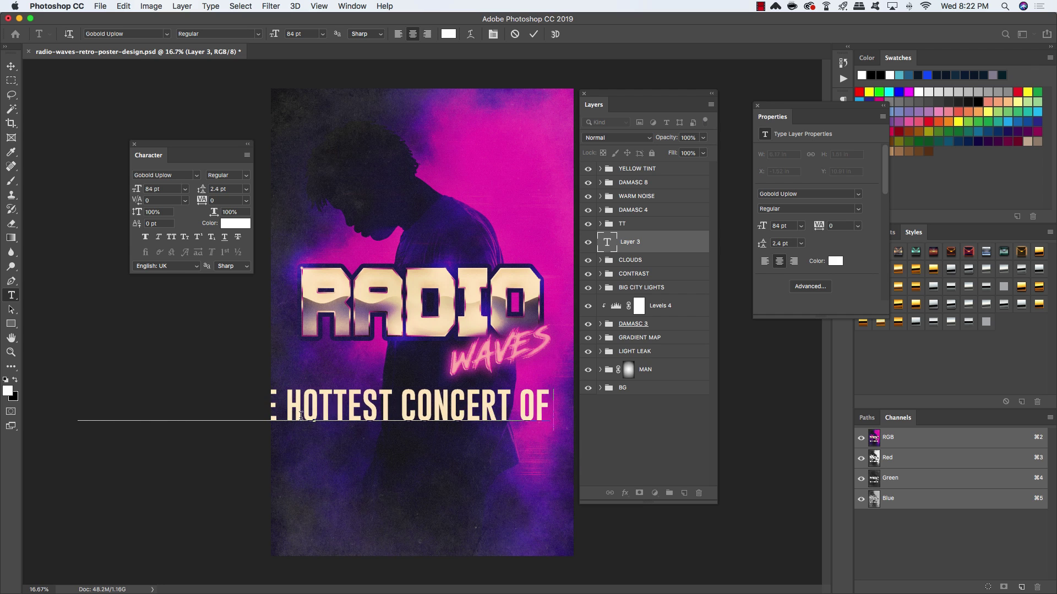
{"action": "type", "text": " THE SUMMER!"}
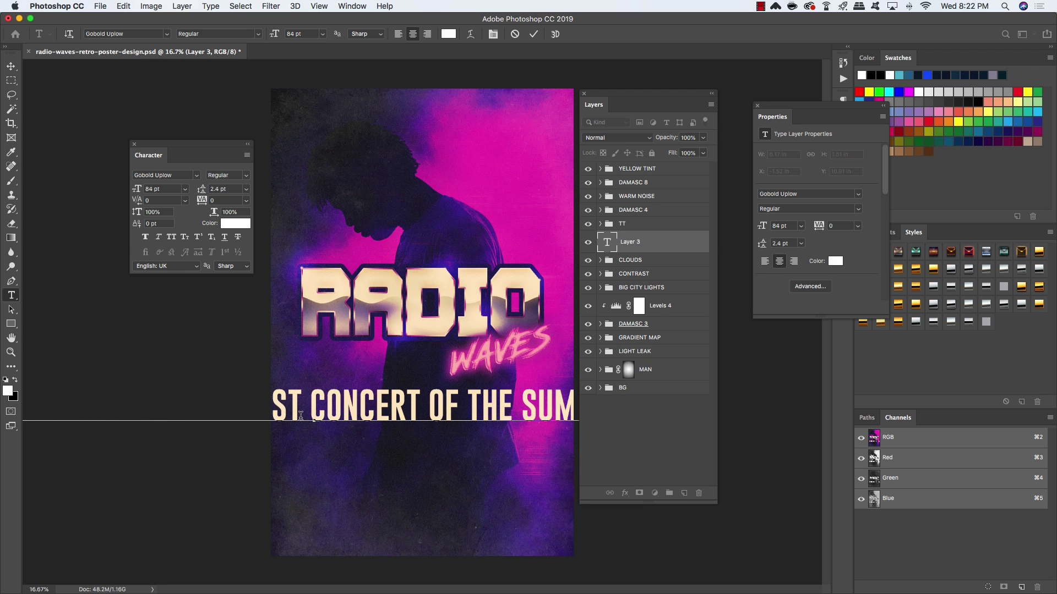
Set the whole tagline to 32 pt, colour it magenta #da17b0, and commit the text.
{"action": "key", "text": "super+a"}
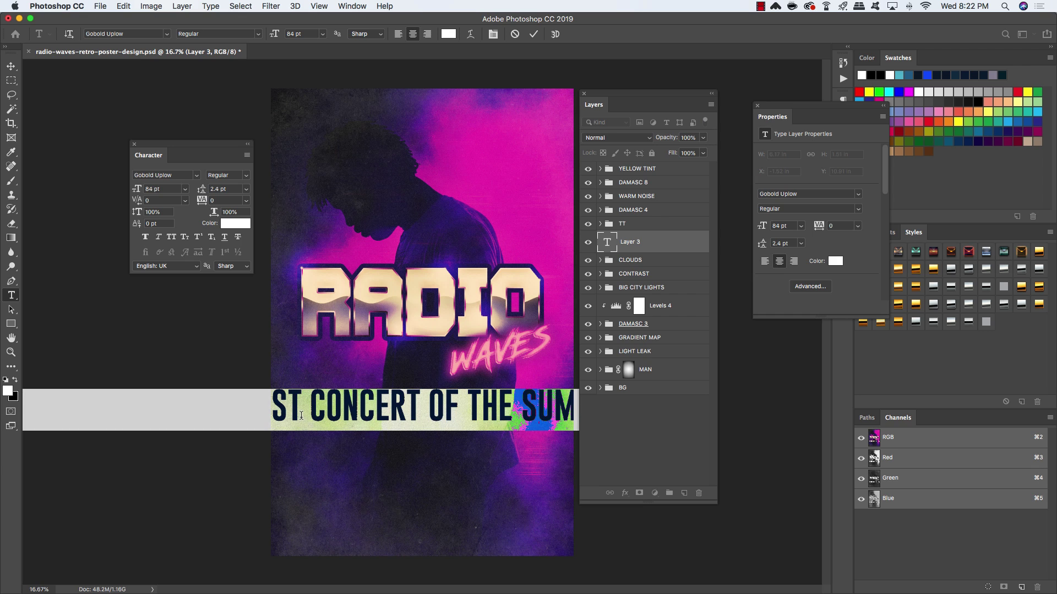
{"action": "left_click_drag", "start_coordinate": [169, 192], "coordinate": [79, 180]}
{"action": "type", "text": "32"}
{"action": "key", "text": "Return"}
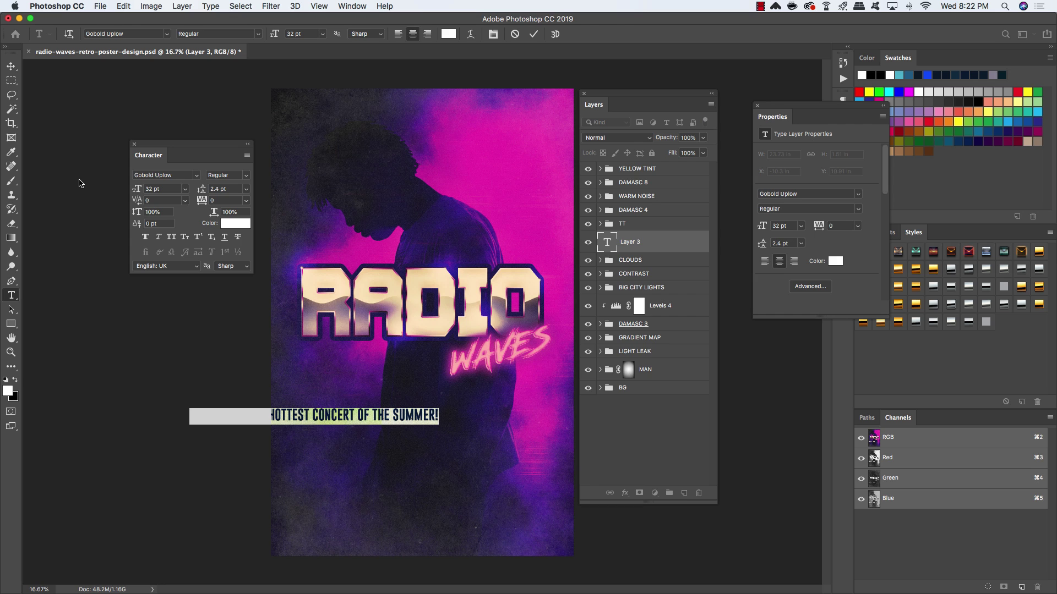
{"action": "left_click", "coordinate": [234, 224]}
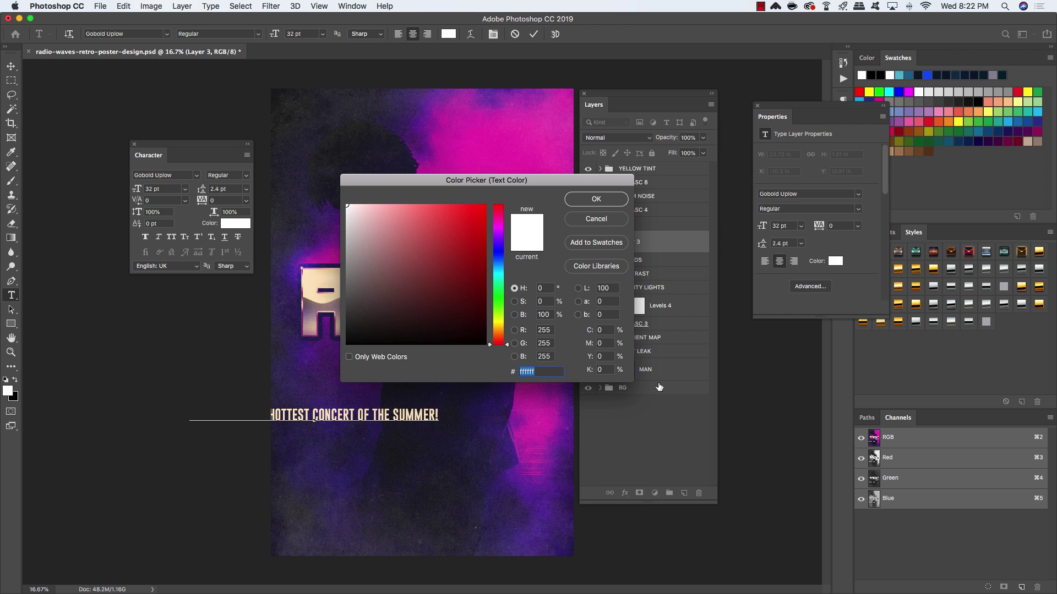
{"action": "type", "text": "da1"}
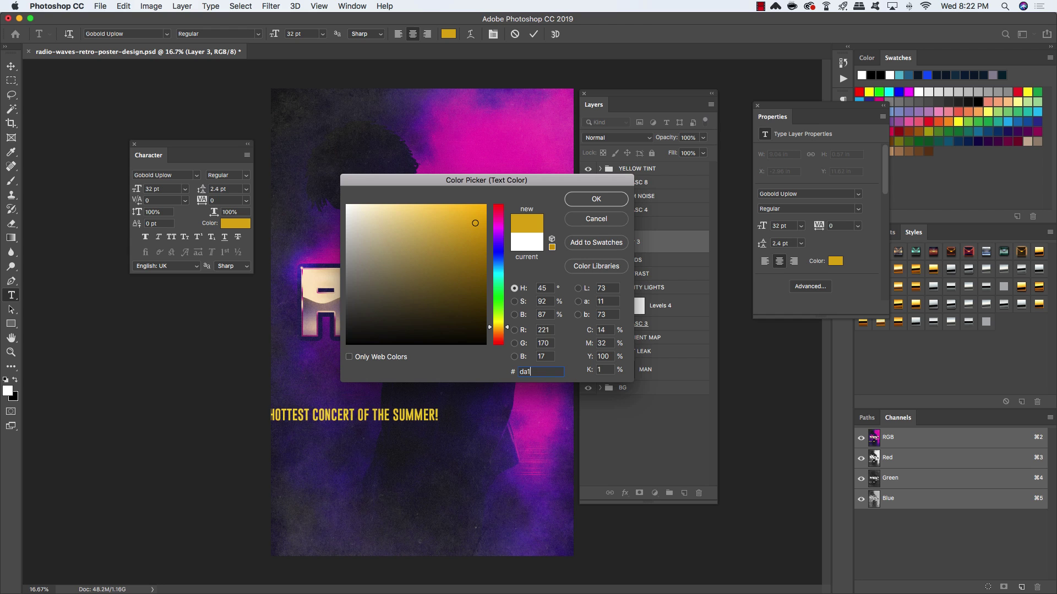
{"action": "type", "text": "7b0"}
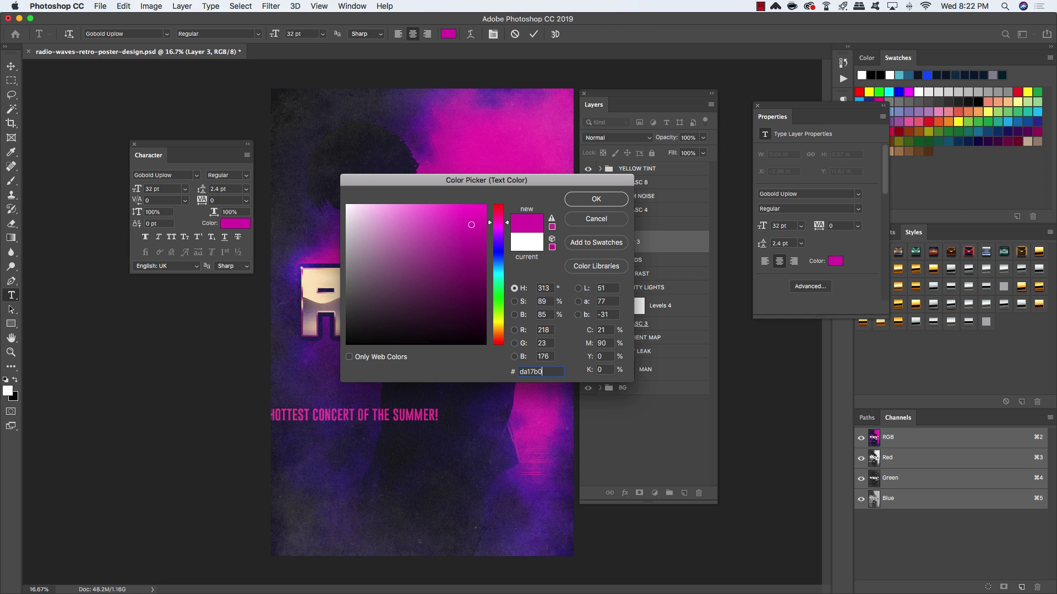
{"action": "left_click", "coordinate": [600, 199]}
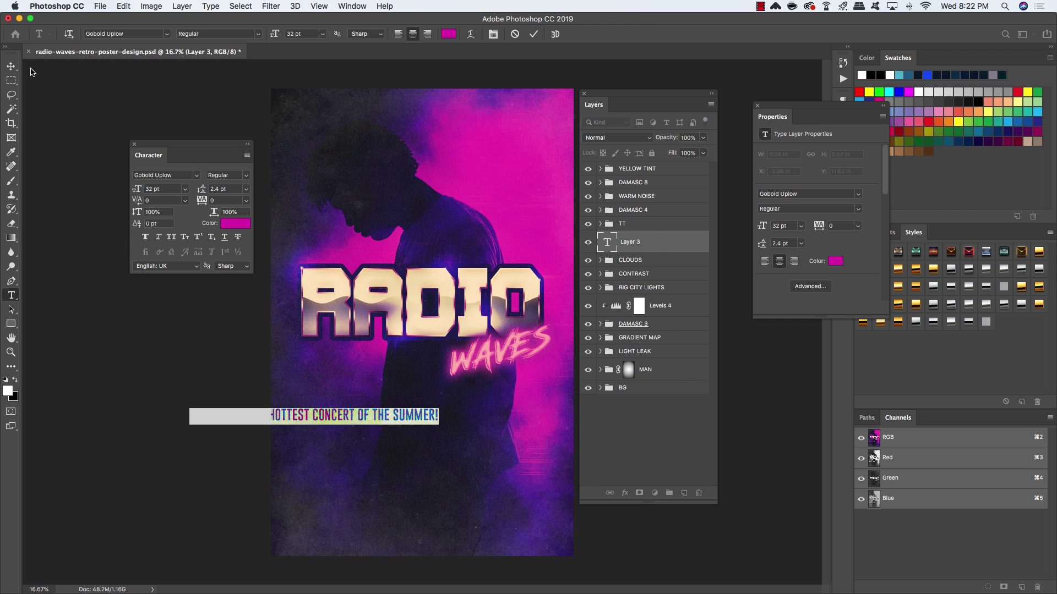
{"action": "left_click", "coordinate": [11, 66]}
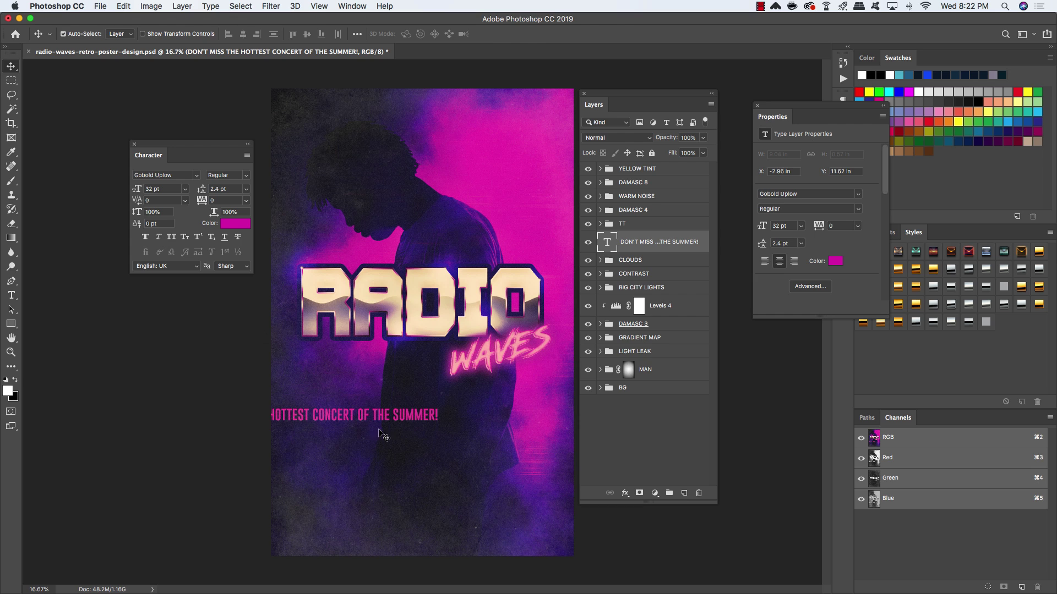
Move the tagline beneath WAVES so it spans the poster's width, at about X 0.84 in and Y 11.36 in.
{"action": "key", "text": "super+t"}
{"action": "left_click_drag", "start_coordinate": [407, 413], "coordinate": [484, 404]}
{"action": "key", "text": "Return"}
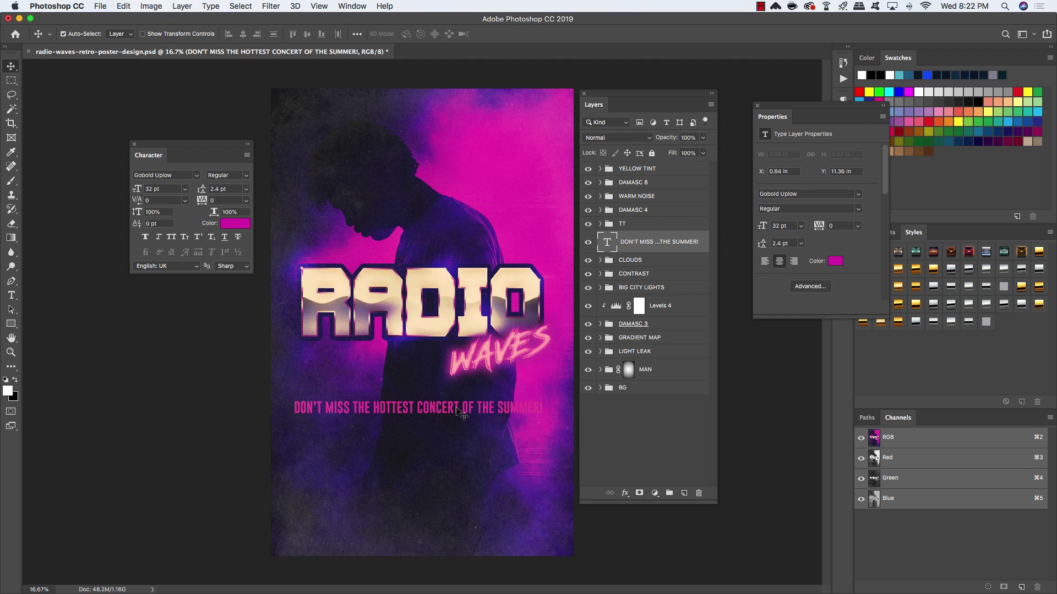
Reduce the font size of the whole tagline to 24 pt and commit the change.
{"action": "key", "text": "t"}
{"action": "triple_click", "coordinate": [439, 407]}
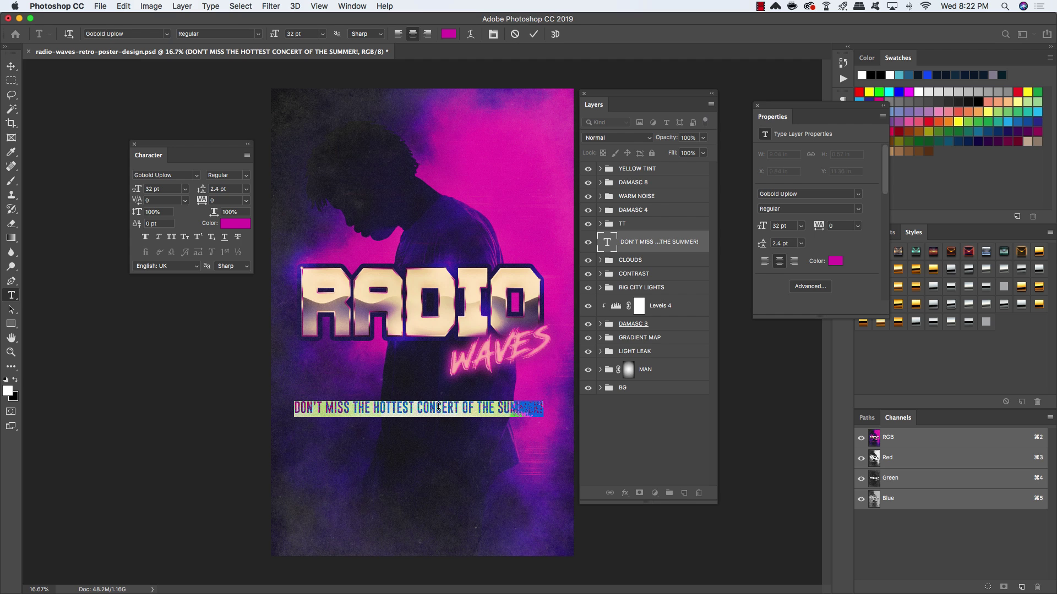
{"action": "key", "text": "super+shift+comma"}
{"action": "key", "text": "super+shift+comma"}
{"action": "key", "text": "super+shift+comma"}
{"action": "key", "text": "super+shift+comma"}
{"action": "key", "text": "super+shift+comma"}
{"action": "key", "text": "super+shift+comma"}
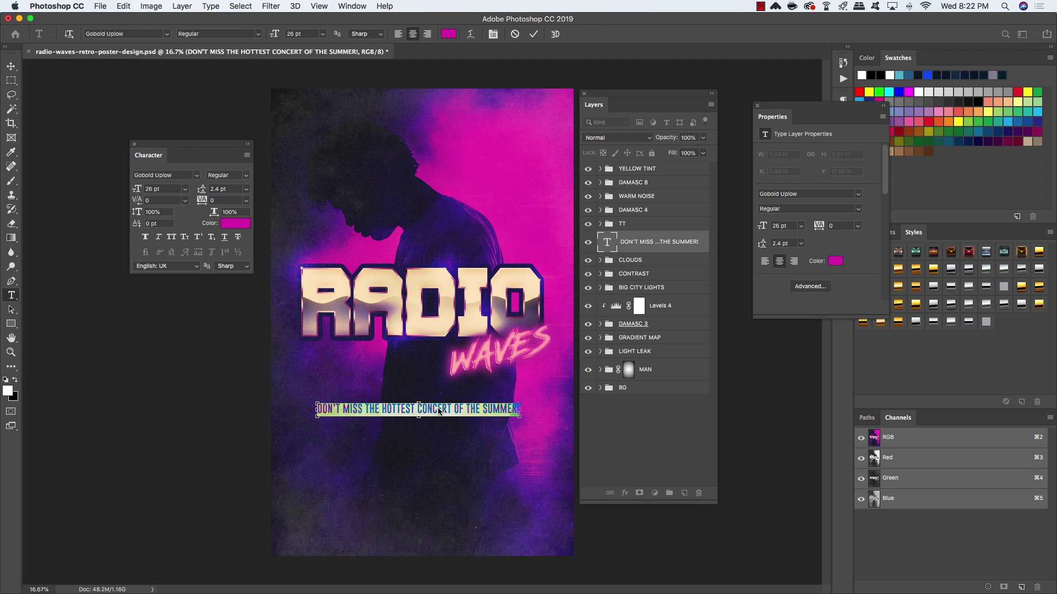
{"action": "key", "text": "super+shift+comma"}
{"action": "key", "text": "super+shift+comma"}
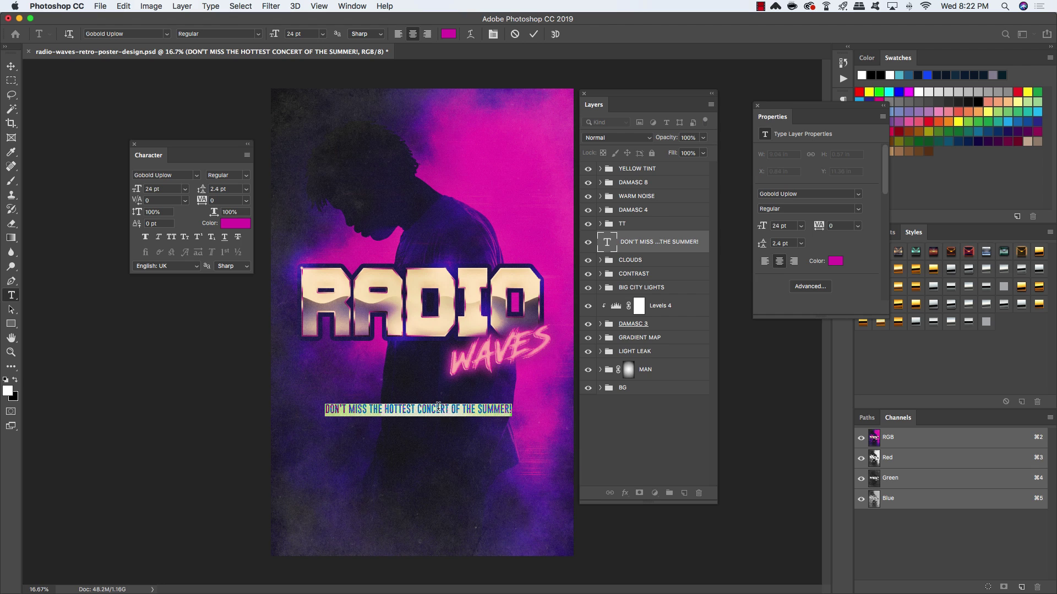
{"action": "left_click", "coordinate": [11, 66]}
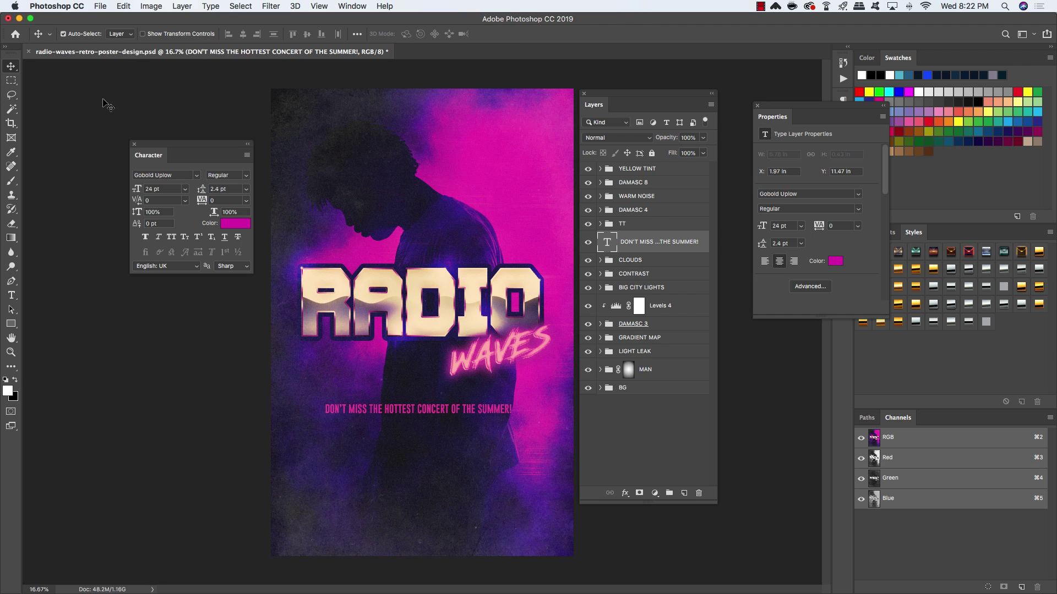
Nudge the tagline left and up to X 1.73 in, Y 11.2 in, centring it under the RADIO title.
{"action": "key", "text": "shift+Left"}
{"action": "key", "text": "shift+Left"}
{"action": "key", "text": "shift+Left"}
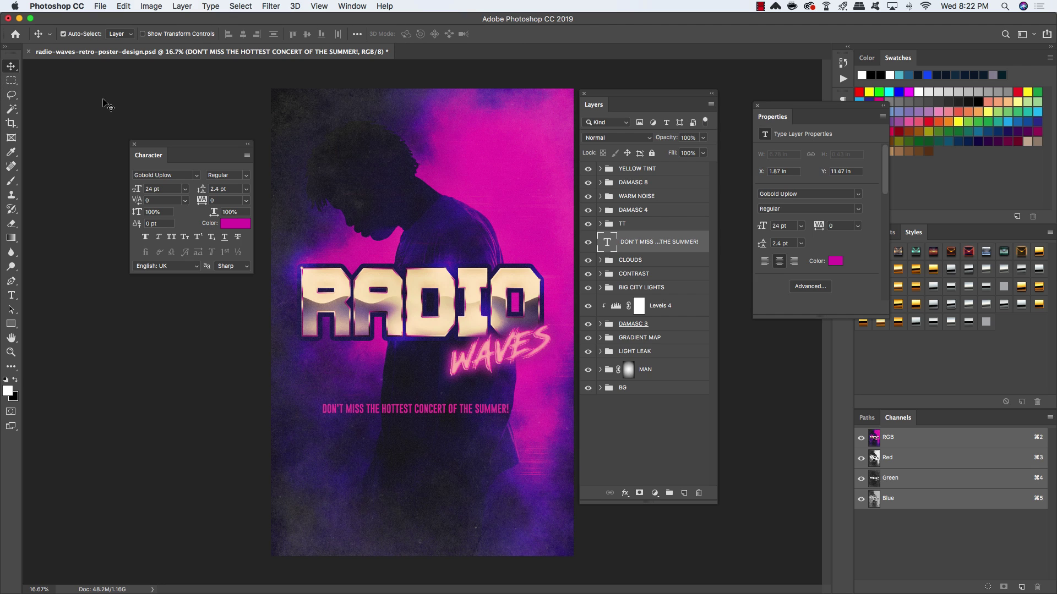
{"action": "key", "text": "shift+Up"}
{"action": "key", "text": "shift+Up"}
{"action": "key", "text": "shift+Up"}
{"action": "key", "text": "shift+Up"}
{"action": "key", "text": "shift+Up"}
{"action": "key", "text": "shift+Up"}
{"action": "key", "text": "shift+Up"}
{"action": "key", "text": "shift+Up"}
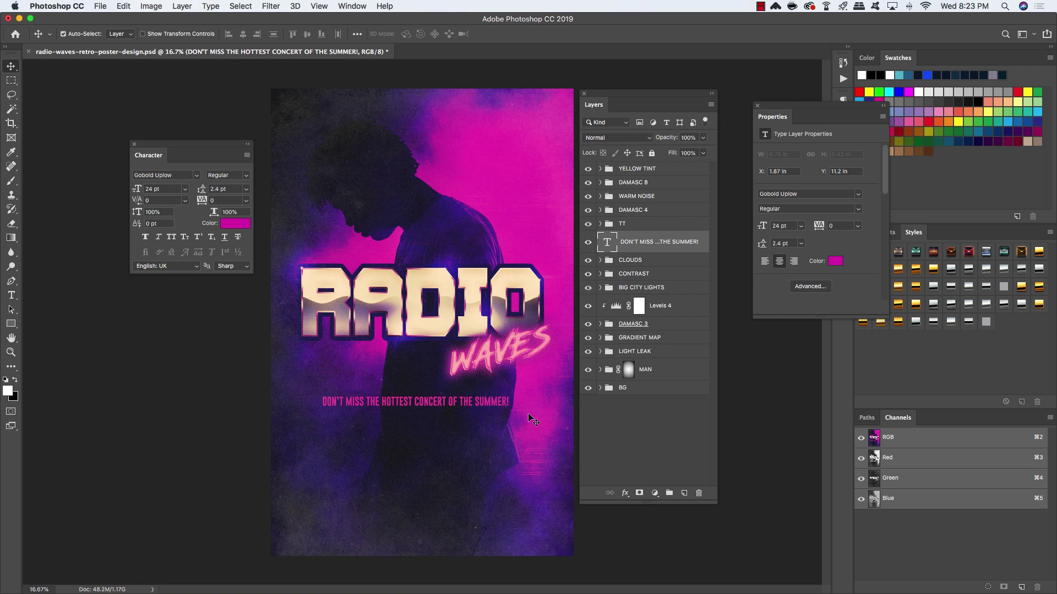
{"action": "key", "text": "shift+Left"}
{"action": "key", "text": "shift+Left"}
{"action": "key", "text": "shift+Left"}
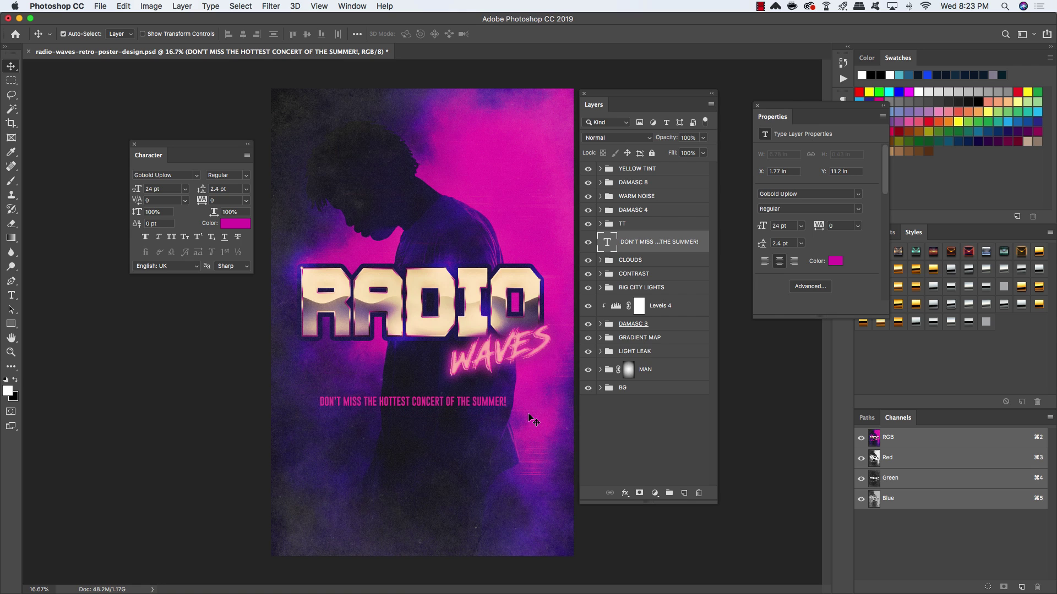
{"action": "key", "text": "shift+Left"}
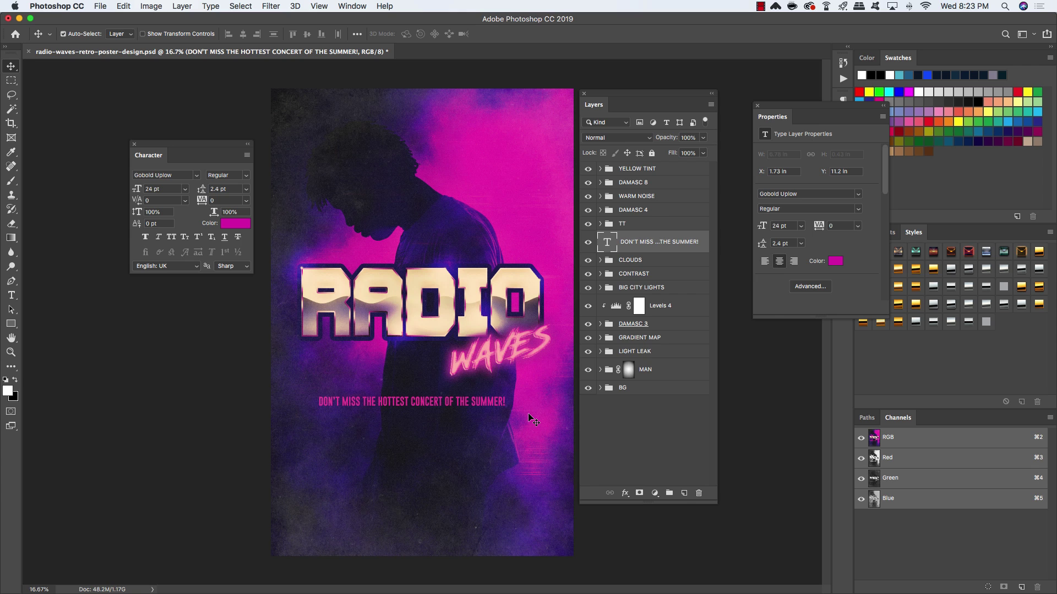
Add a second line reading "FEATURING:" to the tagline text and set the leading of all its text to 32.4 pt.
{"action": "key", "text": "t"}
{"action": "left_click_drag", "start_coordinate": [460, 402], "coordinate": [527, 410]}
{"action": "key", "text": "Right"}
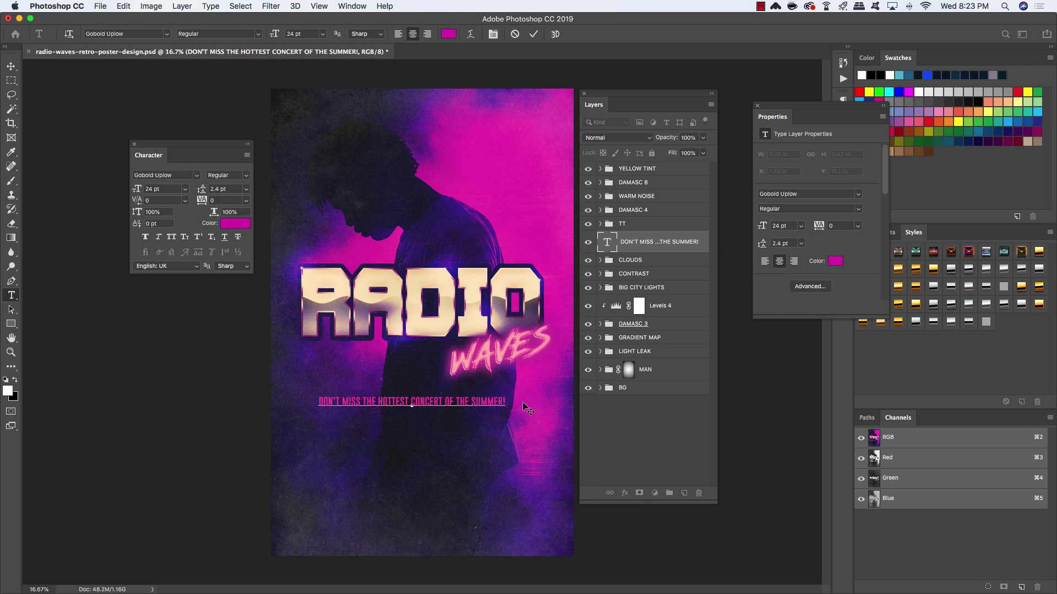
{"action": "type", "text": "FEATURING"}
{"action": "key", "text": "super+a"}
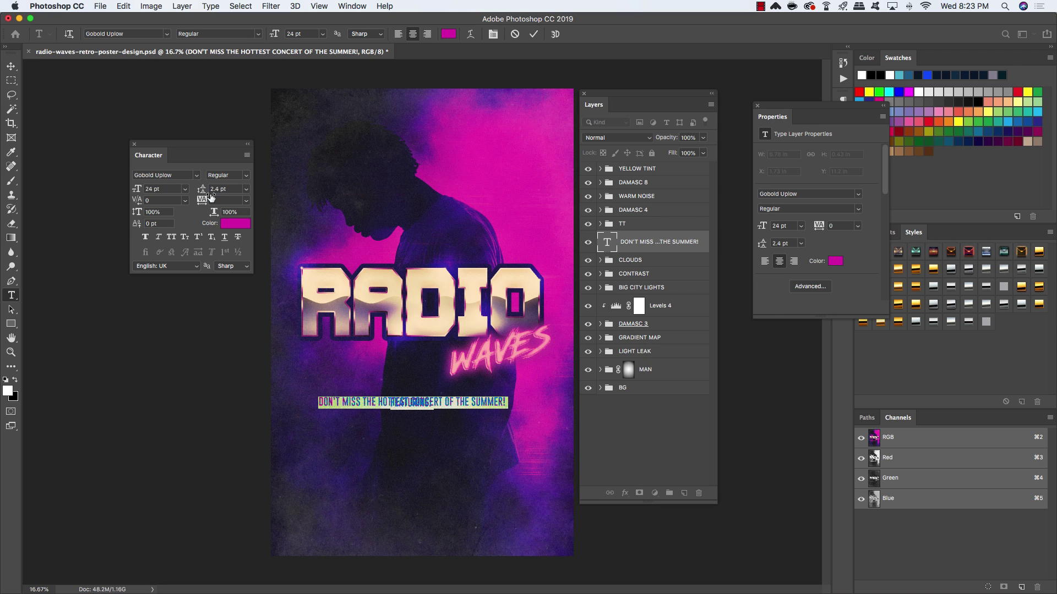
{"action": "left_click_drag", "start_coordinate": [202, 191], "coordinate": [217, 191]}
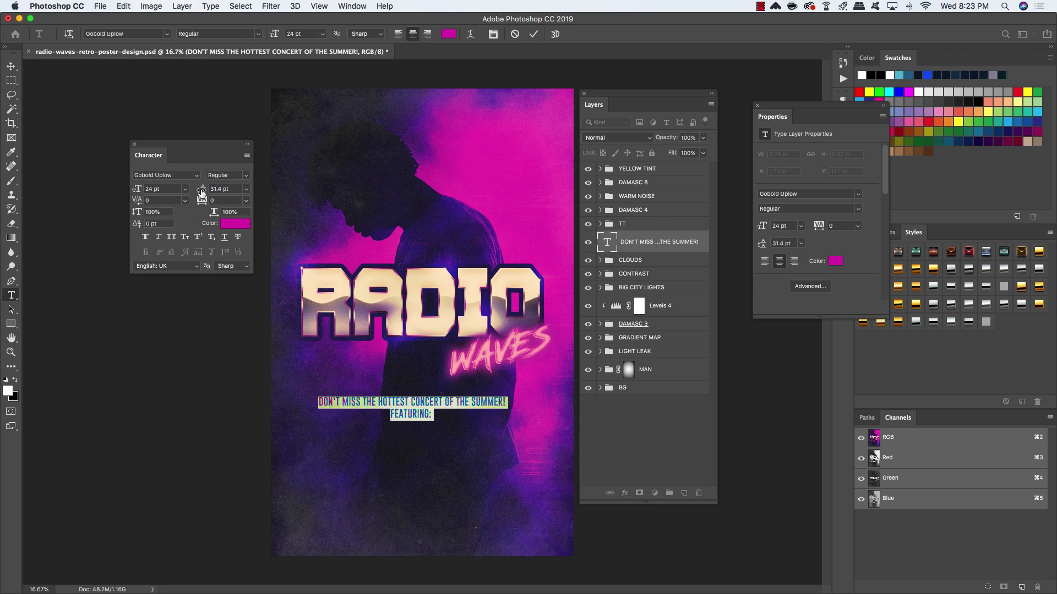
{"action": "left_click_drag", "start_coordinate": [201, 192], "coordinate": [202, 191]}
Reduce the font size of only the FEATURING: line to 20 pt, trying 18 pt first.
{"action": "left_click_drag", "start_coordinate": [433, 415], "coordinate": [385, 415]}
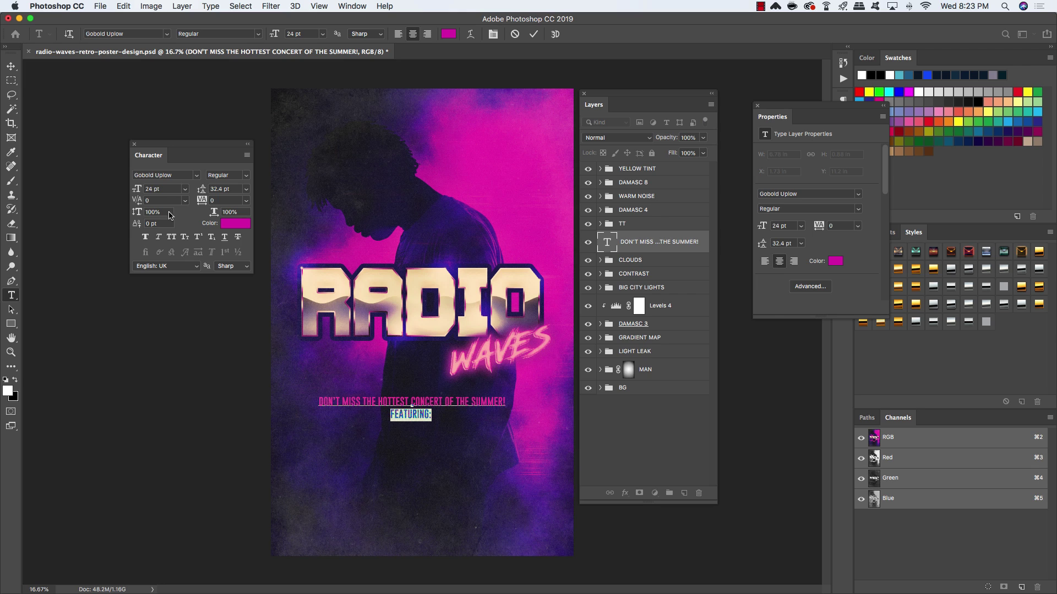
{"action": "left_click_drag", "start_coordinate": [162, 189], "coordinate": [104, 184]}
{"action": "type", "text": "18"}
{"action": "key", "text": "Return"}
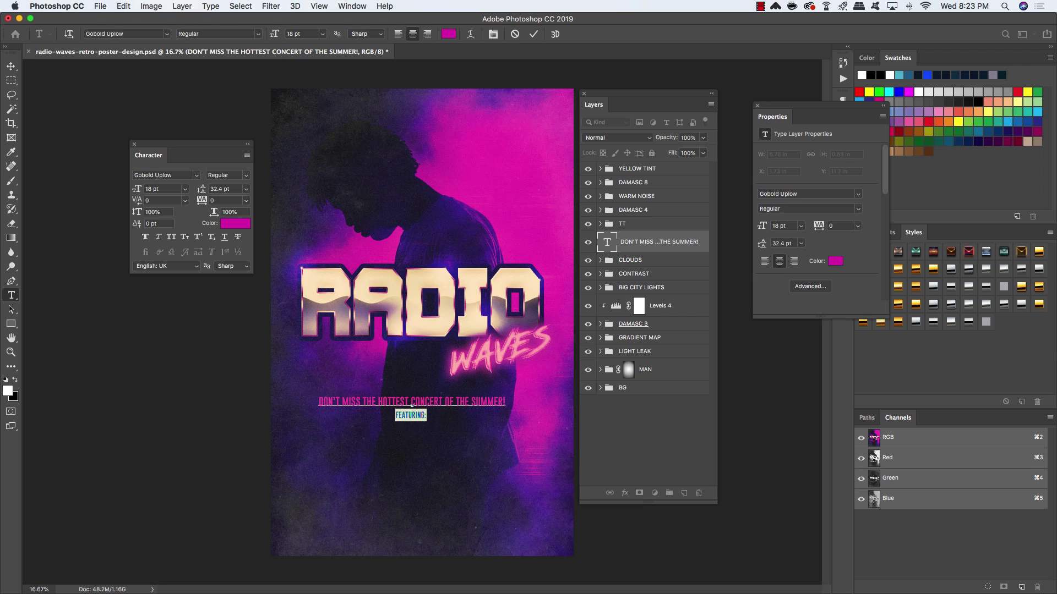
{"action": "left_click_drag", "start_coordinate": [157, 189], "coordinate": [64, 179]}
{"action": "type", "text": "20"}
{"action": "key", "text": "Return"}
Colour the FEATURING: line blue-violet #5d4ced and place the text cursor at its end.
{"action": "left_click", "coordinate": [233, 223]}
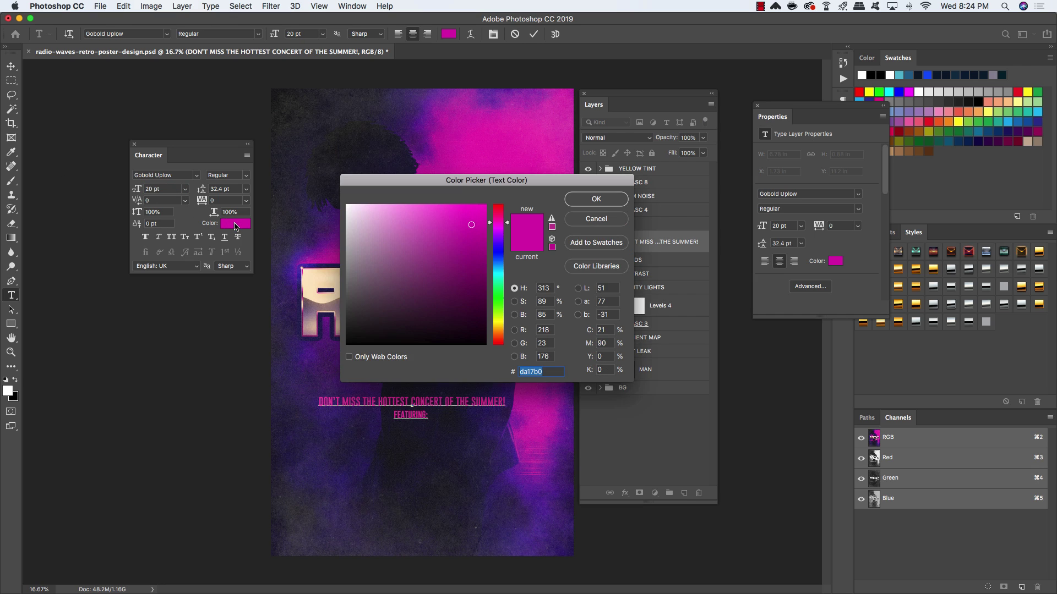
{"action": "left_click", "coordinate": [609, 220]}
{"action": "left_click", "coordinate": [231, 223]}
{"action": "type", "text": "5d4ced"}
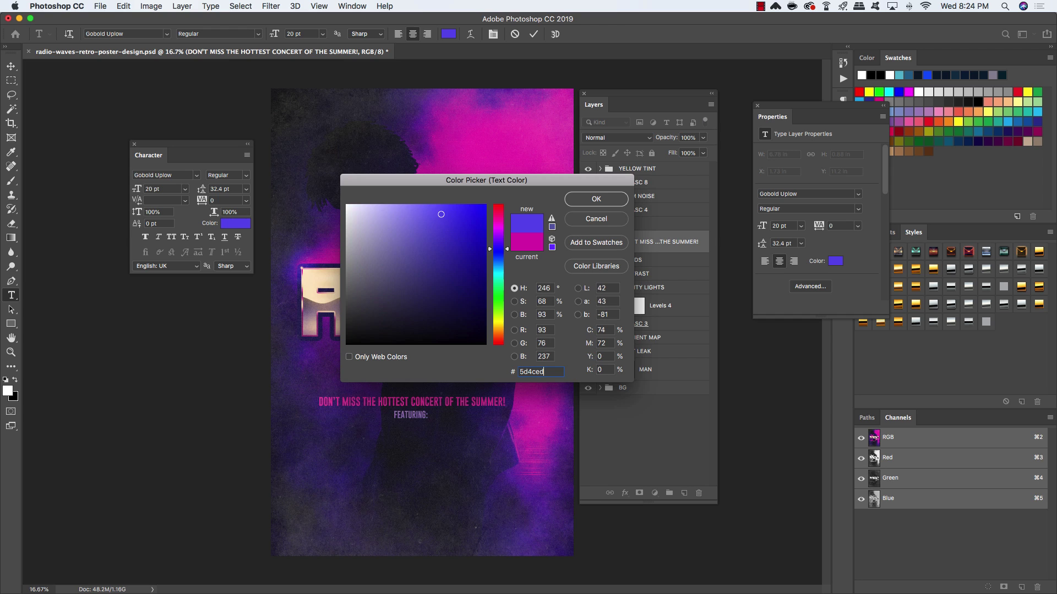
{"action": "left_click", "coordinate": [586, 199]}
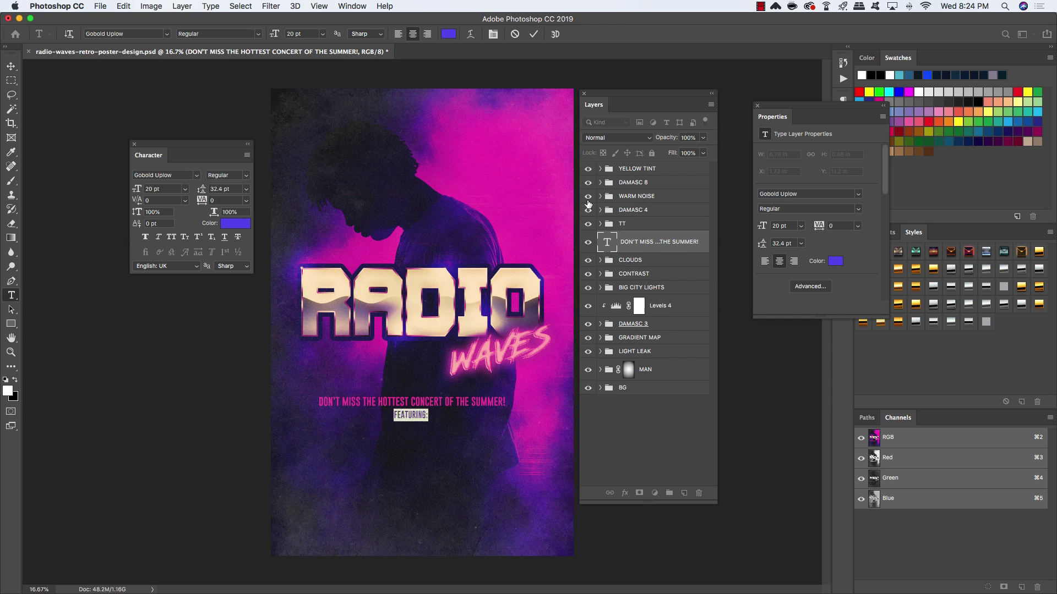
{"action": "left_click", "coordinate": [428, 415]}
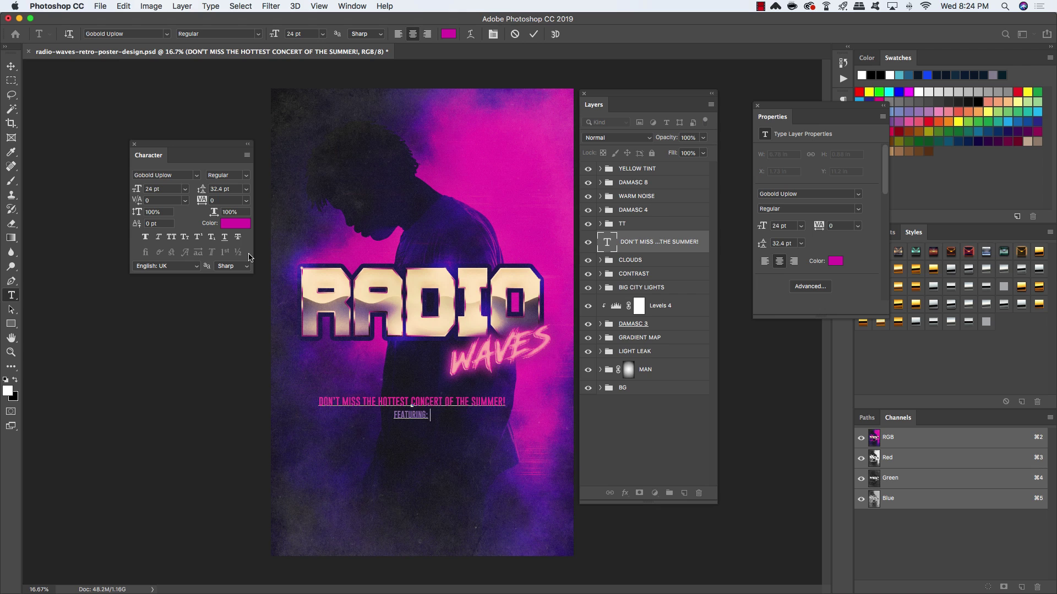
{"action": "type", "text": "ARTIST"}
{"action": "key", "text": "BackSpace"}
{"action": "key", "text": "BackSpace"}
{"action": "key", "text": "BackSpace"}
{"action": "key", "text": "BackSpace"}
{"action": "key", "text": "BackSpace"}
{"action": "key", "text": "BackSpace"}
{"action": "key", "text": "BackSpace"}
Continue the FEATURING: line with the band names "MEMBERS ONLY, BAD HAIR DAY, 90 PROOF, ELECTROPOP KIDS,".
{"action": "type", "text": "MEMBERS ONLY. BAD HAI"}
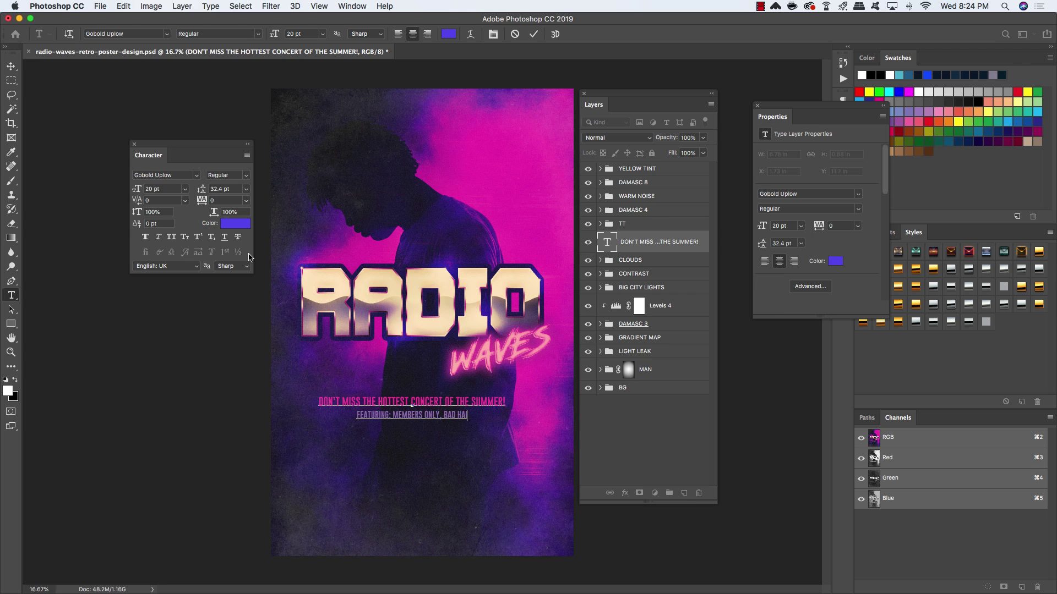
{"action": "type", "text": "R DAY"}
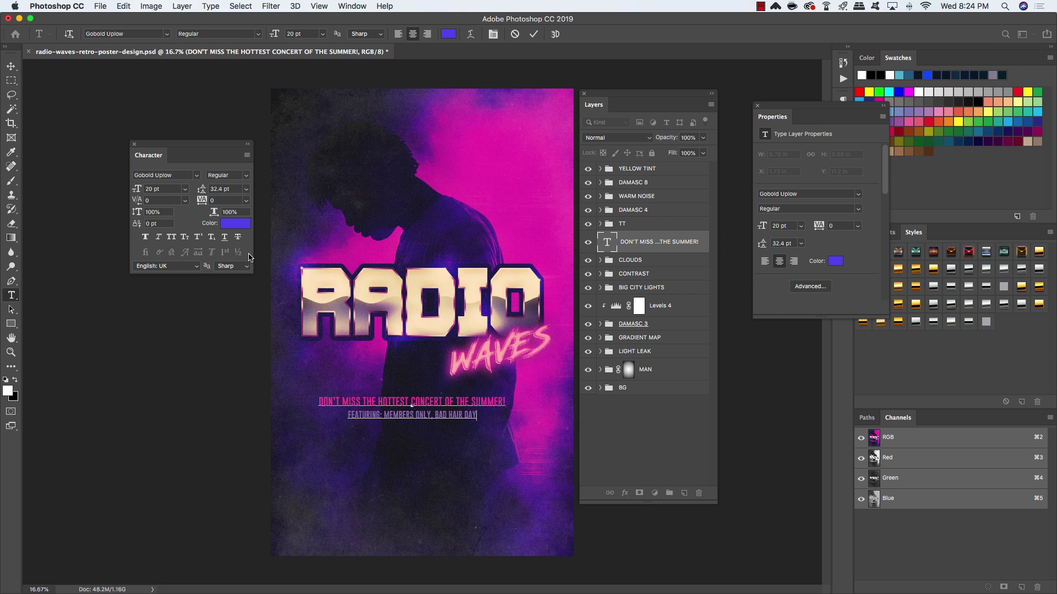
{"action": "type", "text": "."}
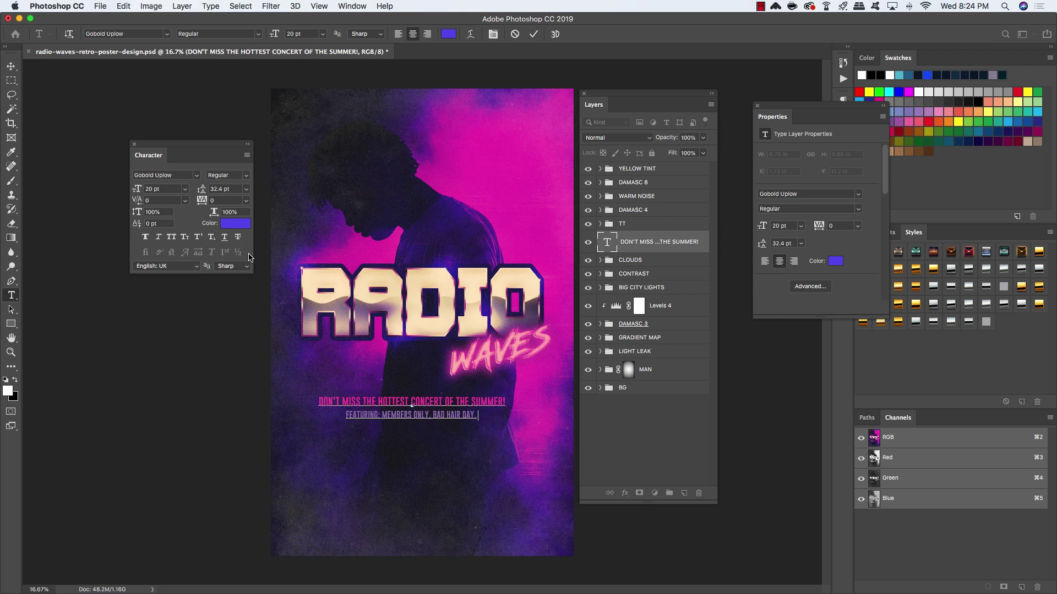
{"action": "type", "text": " 90 PROOF"}
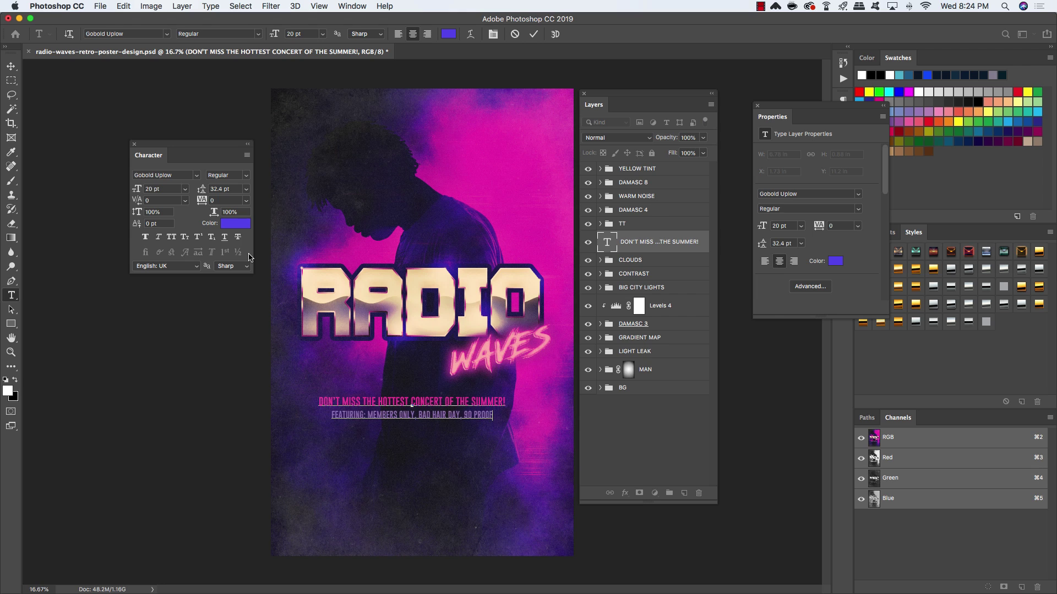
{"action": "type", "text": ". "}
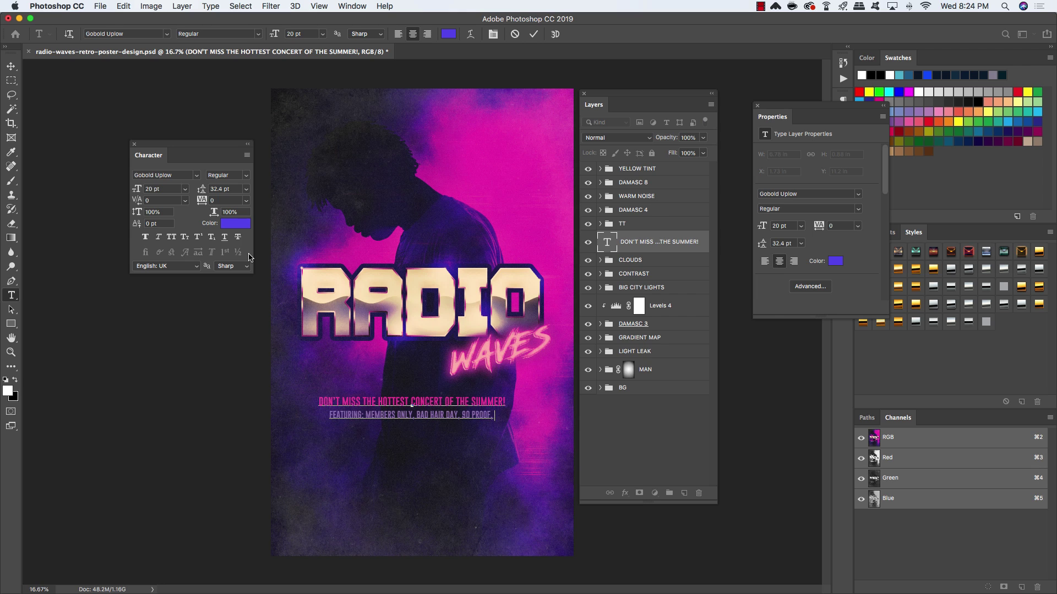
{"action": "type", "text": "ELECTROP"}
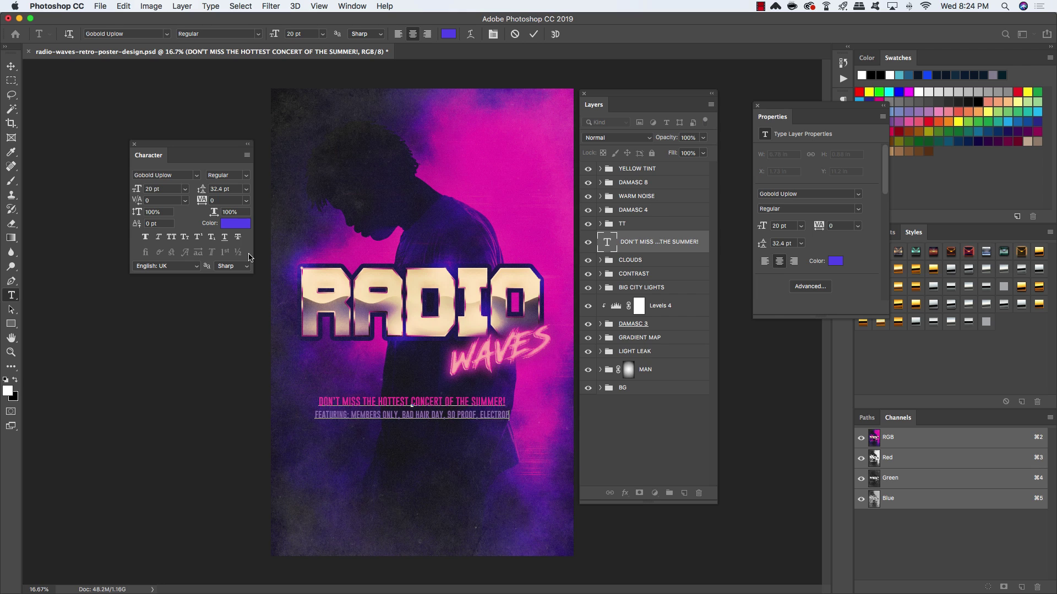
{"action": "type", "text": "OP KIDS"}
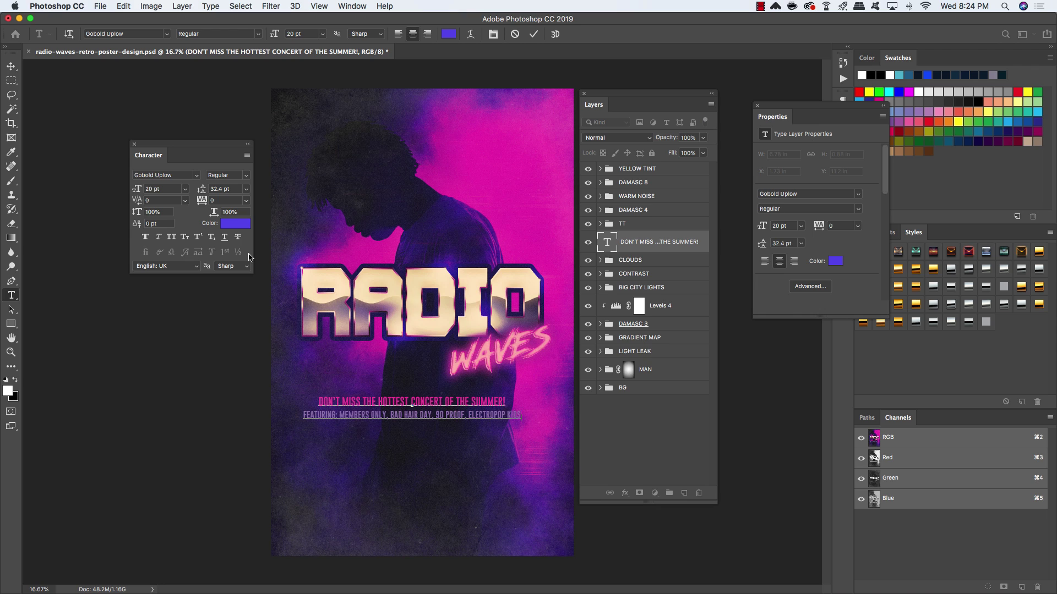
{"action": "type", "text": ". "}
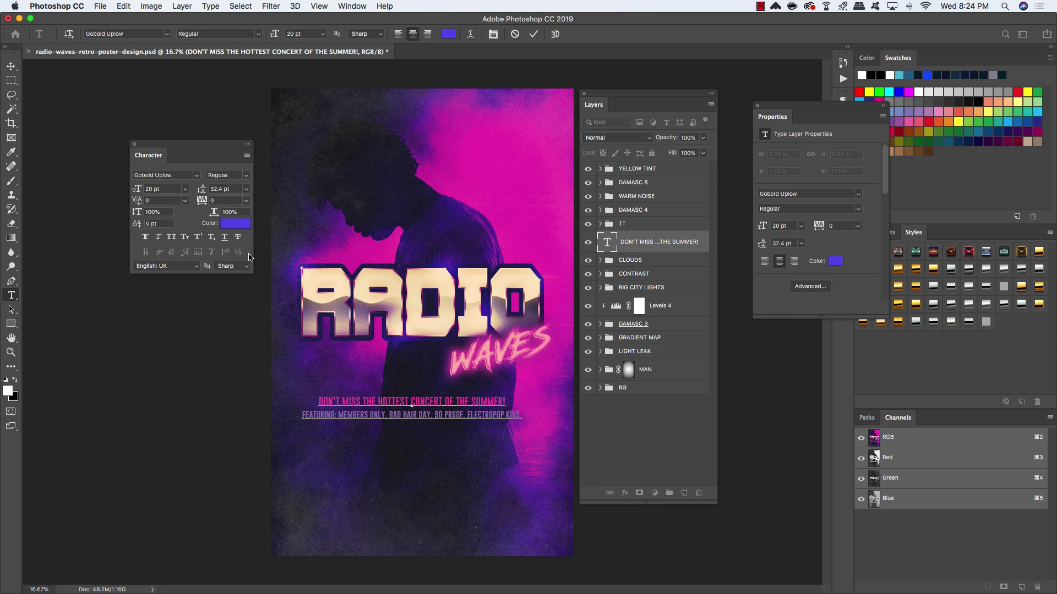
Add a second line of band names reading "THE TRAPPER KEEPERS, AFTER MIDNIGHT, BIG BAD BETTY, BEASTER FUNNY,".
{"action": "type", "text": "THE TRAPPER KEEPERS. AFTER MIDNIGHT."}
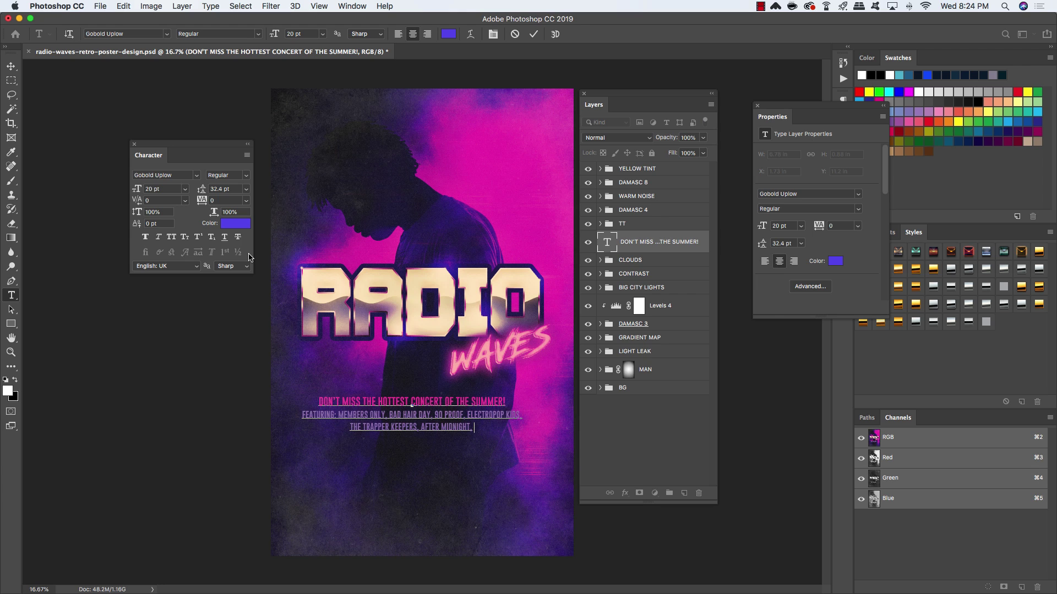
{"action": "type", "text": " BIG BAD BETT"}
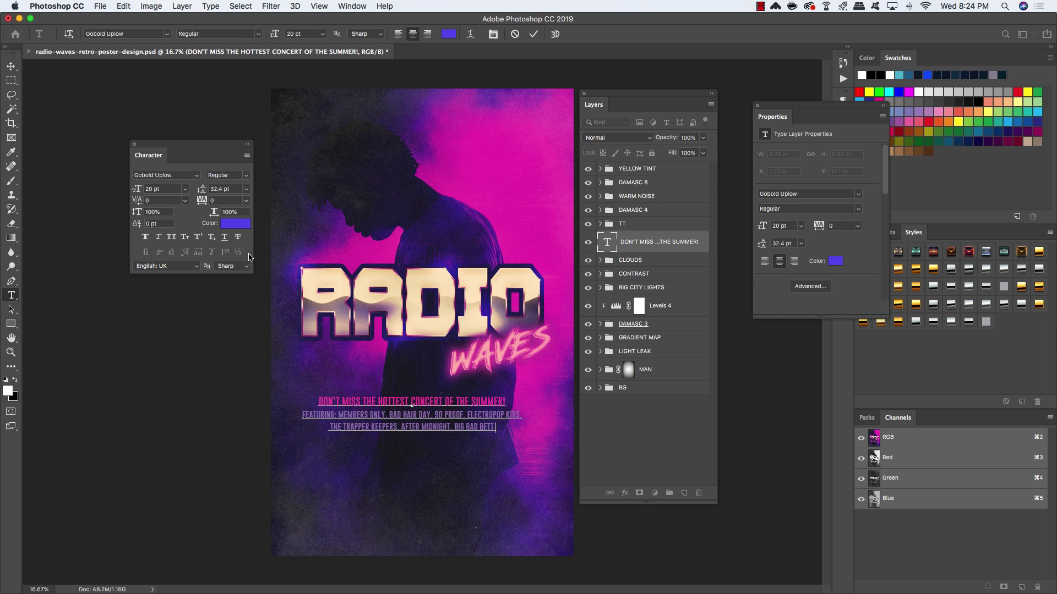
{"action": "type", "text": "Y. "}
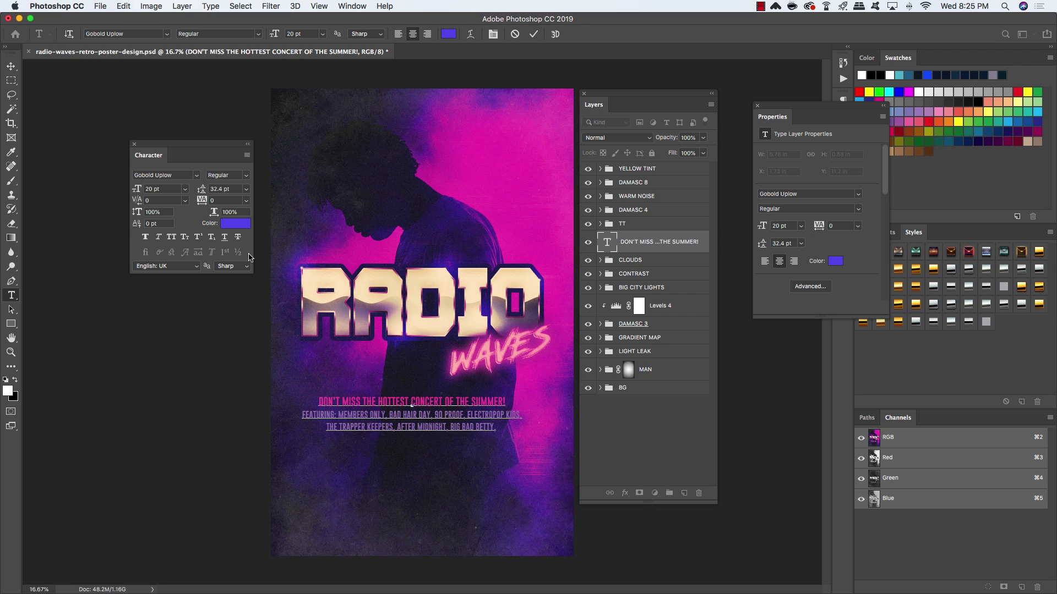
{"action": "type", "text": "BEASTER"}
{"action": "type", "text": "FUNNY."}
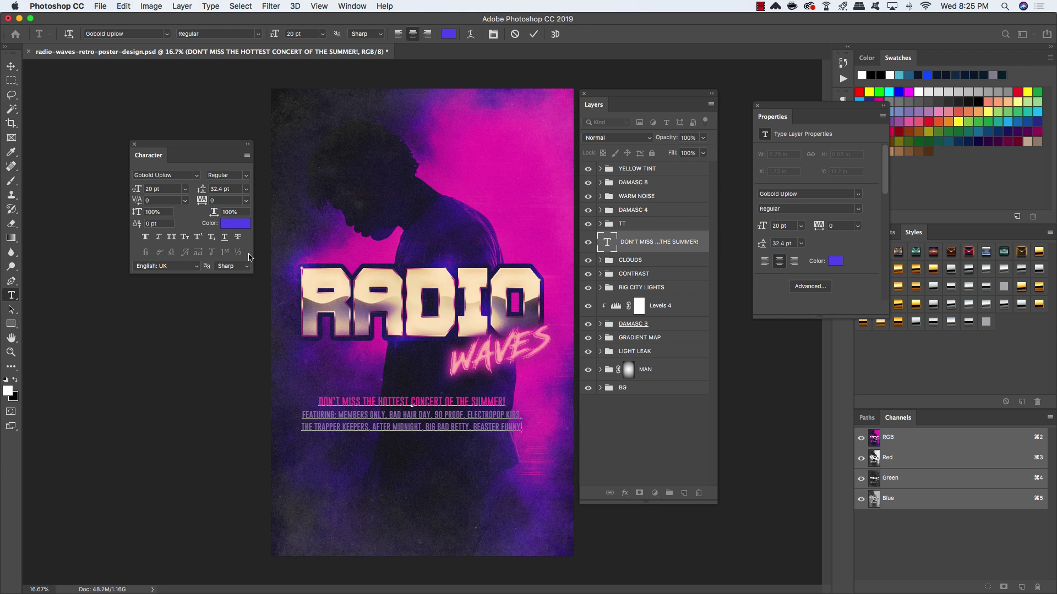
Finish the lineup with a third line reading "ALGORITHM, SKA HUMBUG, THE KABBAGE KINGS AND MORE!".
{"action": "key", "text": "Return"}
{"action": "type", "text": "ALGORITHM. SKA HUMBUG. THE K"}
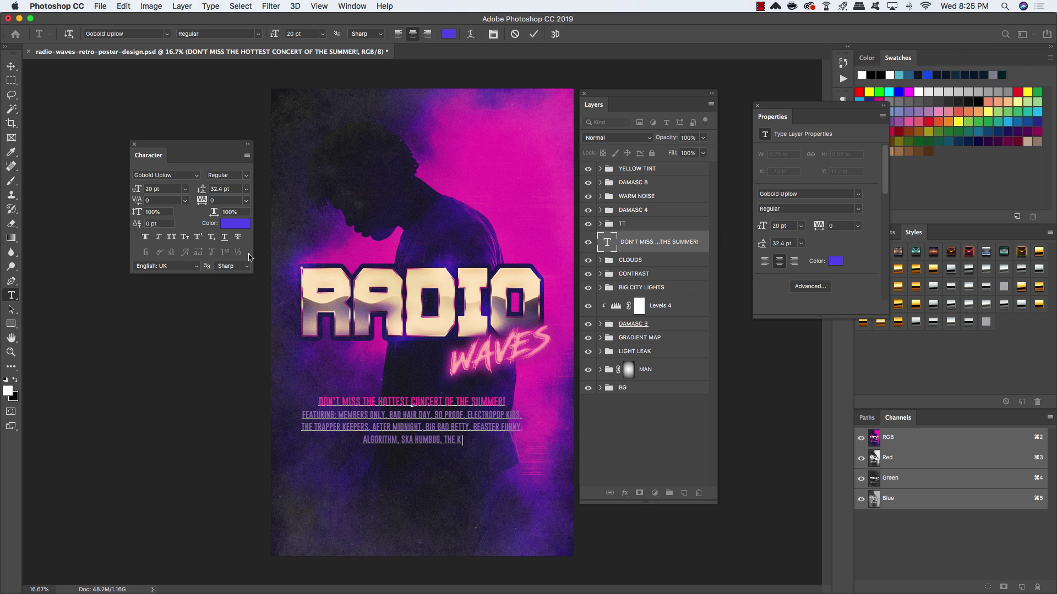
{"action": "type", "text": "ABBAGE KINGS A"}
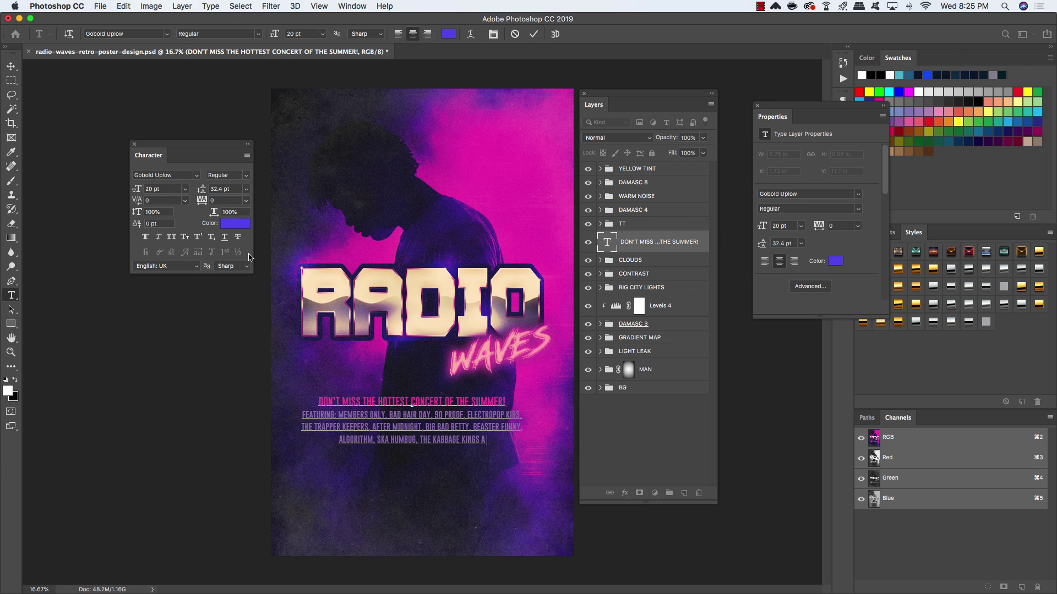
{"action": "type", "text": "ND MORE!"}
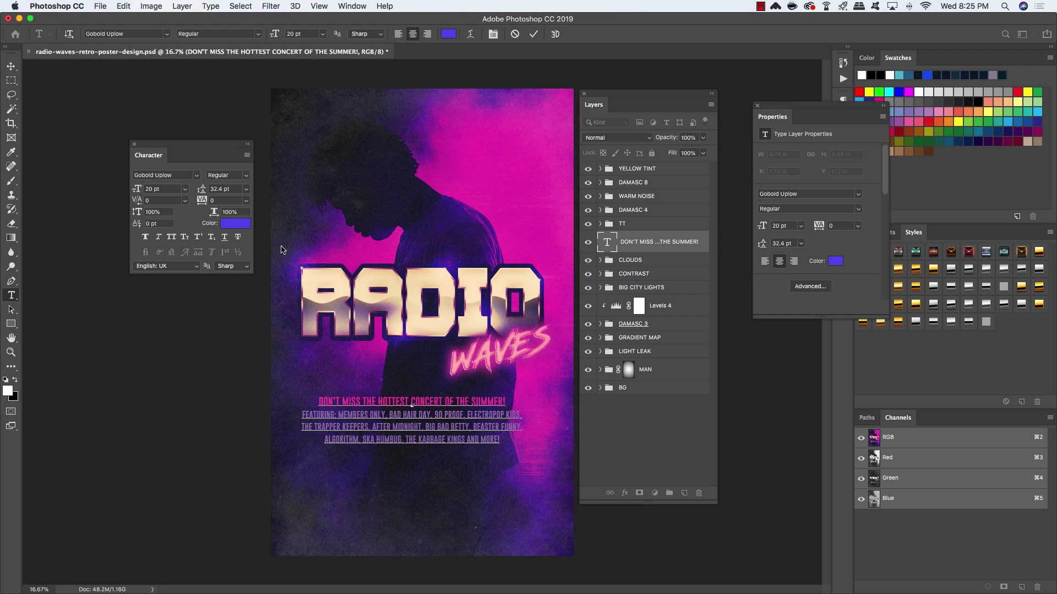
Colour all the band names after FEATURING: white #ffffff and commit the text.
{"action": "left_click_drag", "start_coordinate": [339, 415], "coordinate": [525, 446]}
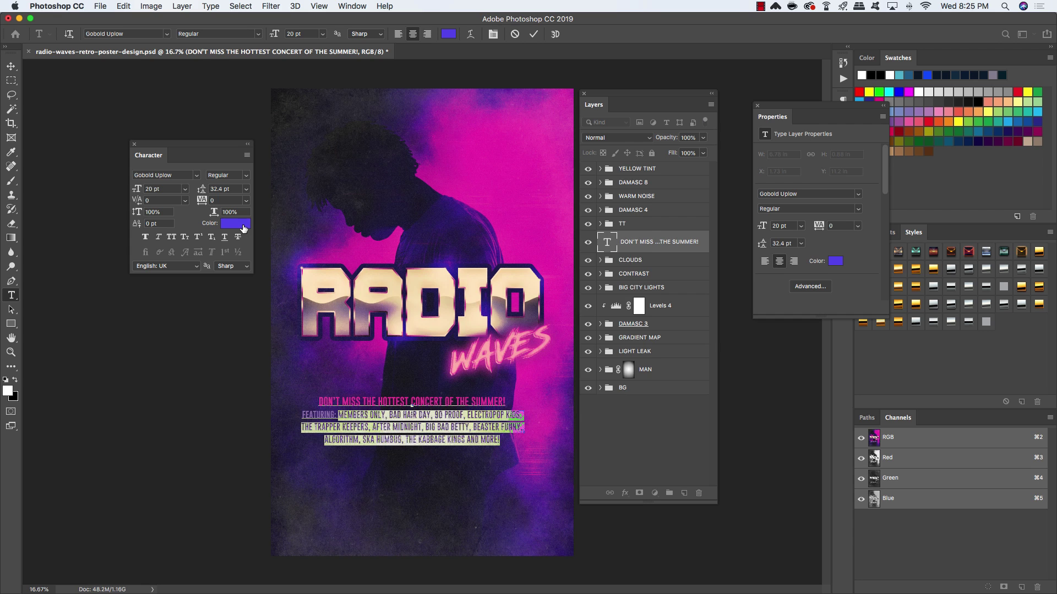
{"action": "left_click", "coordinate": [242, 225]}
{"action": "left_click_drag", "start_coordinate": [466, 271], "coordinate": [311, 187]}
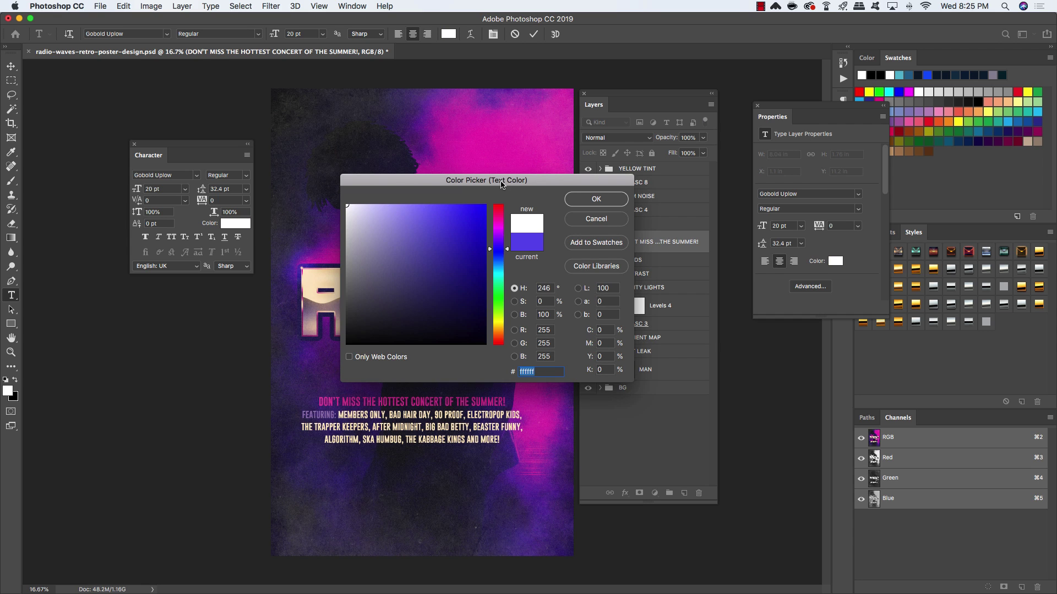
{"action": "left_click", "coordinate": [607, 199]}
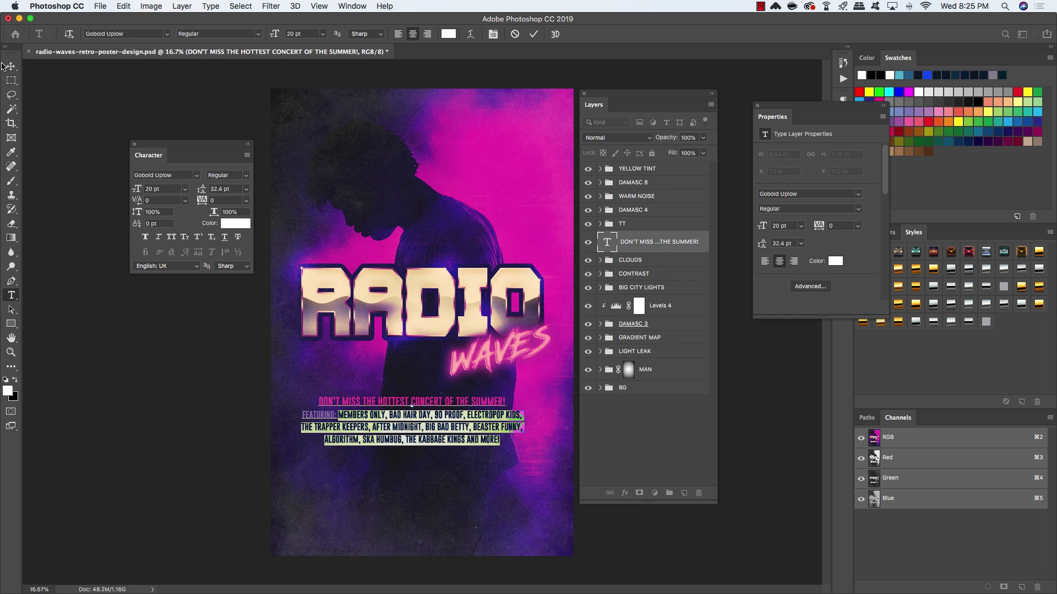
{"action": "left_click", "coordinate": [11, 66]}
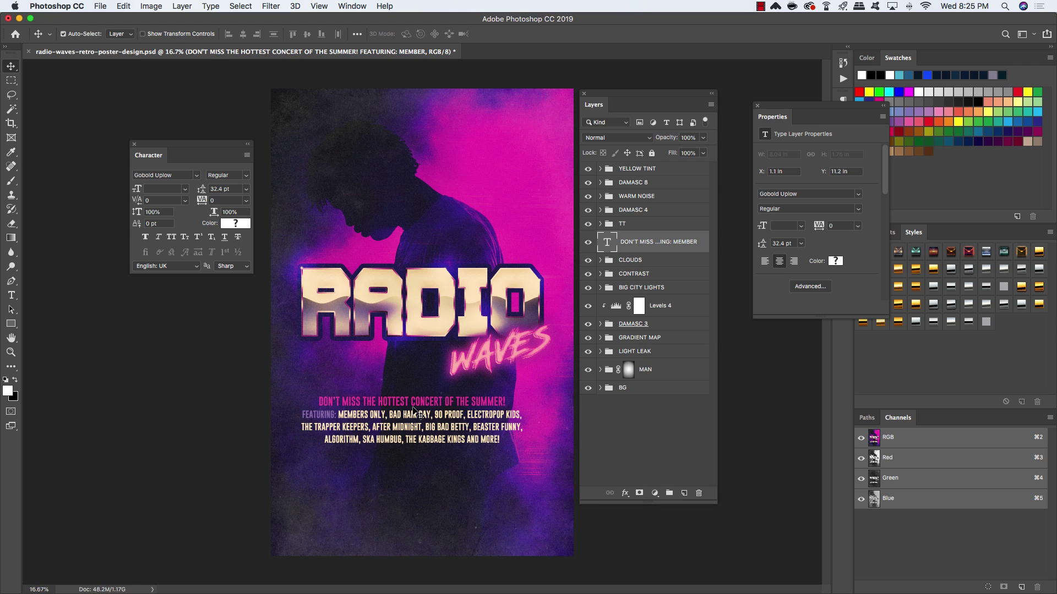
Add a text layer below the band lineup reading "TICKETS AVAILABLE NOW FOR JULY 1ST - 14TH".
{"action": "left_click", "coordinate": [684, 493]}
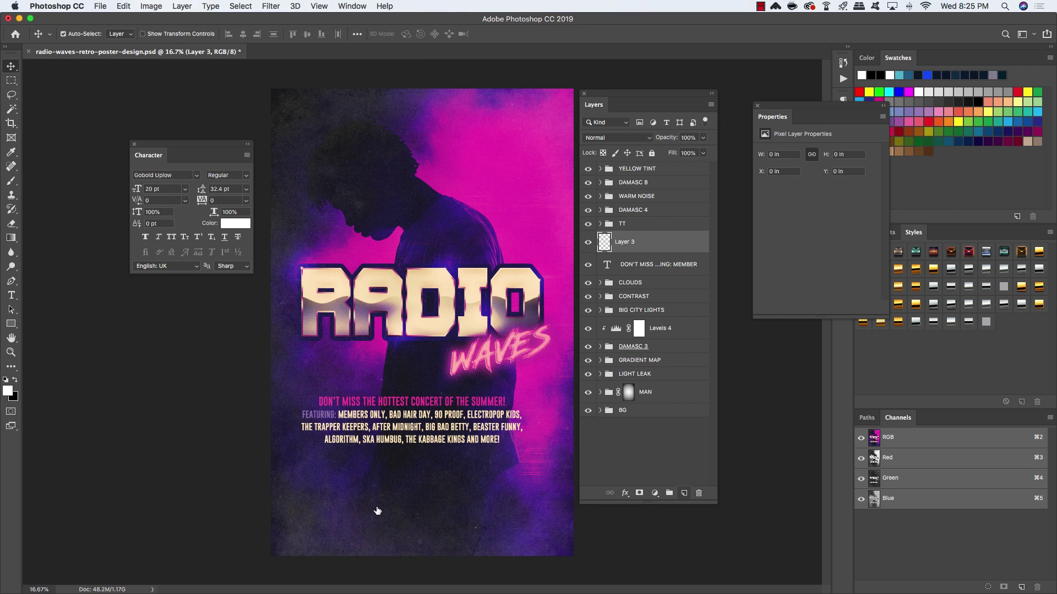
{"action": "key", "text": "t"}
{"action": "left_click", "coordinate": [332, 477]}
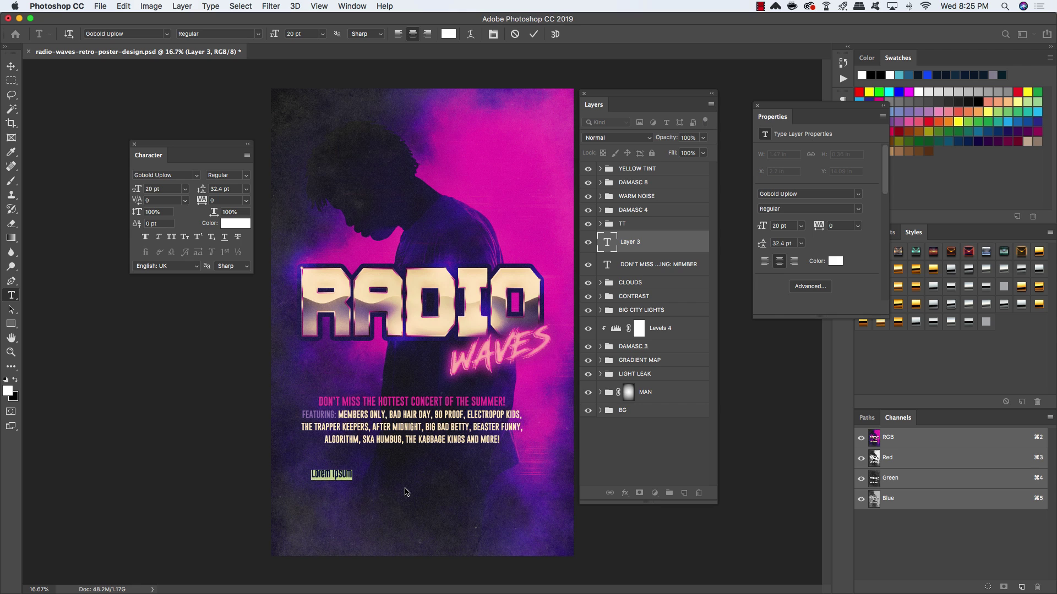
{"action": "type", "text": "TICKETS AVAILABLE NOW"}
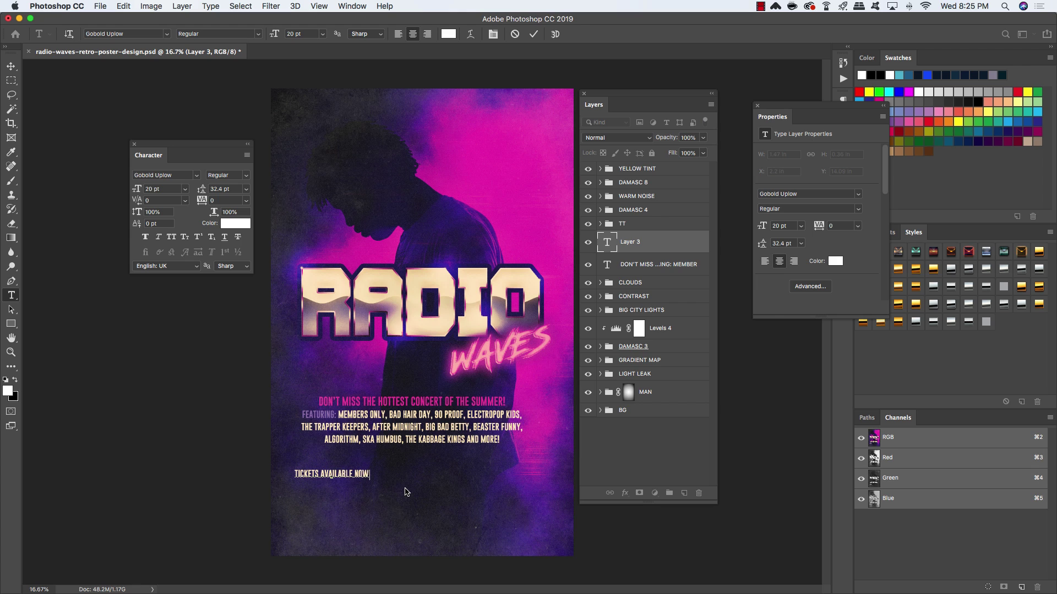
{"action": "type", "text": " FOR JULY"}
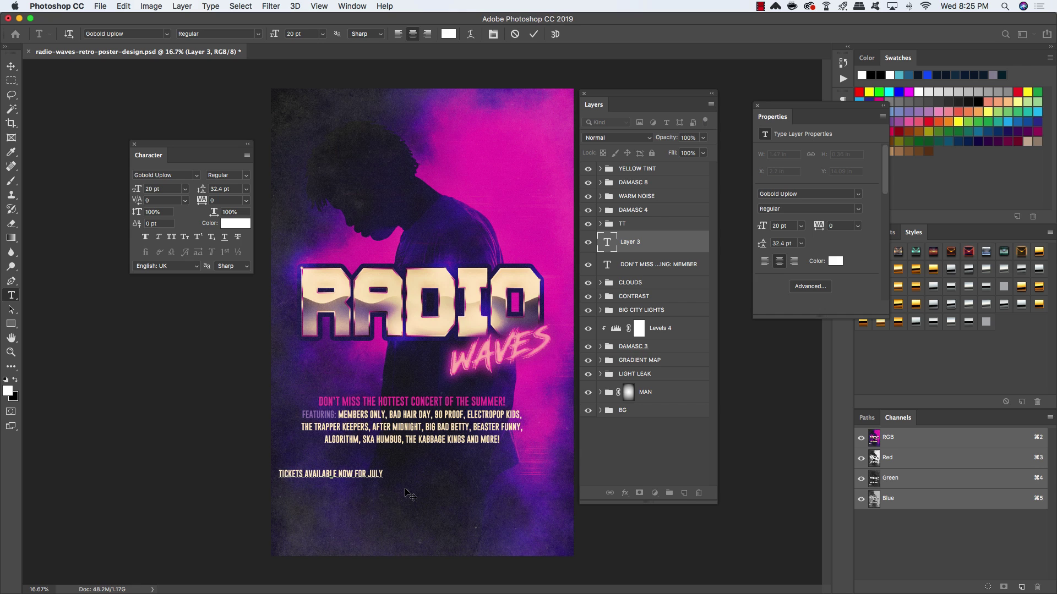
{"action": "type", "text": " 1ST"}
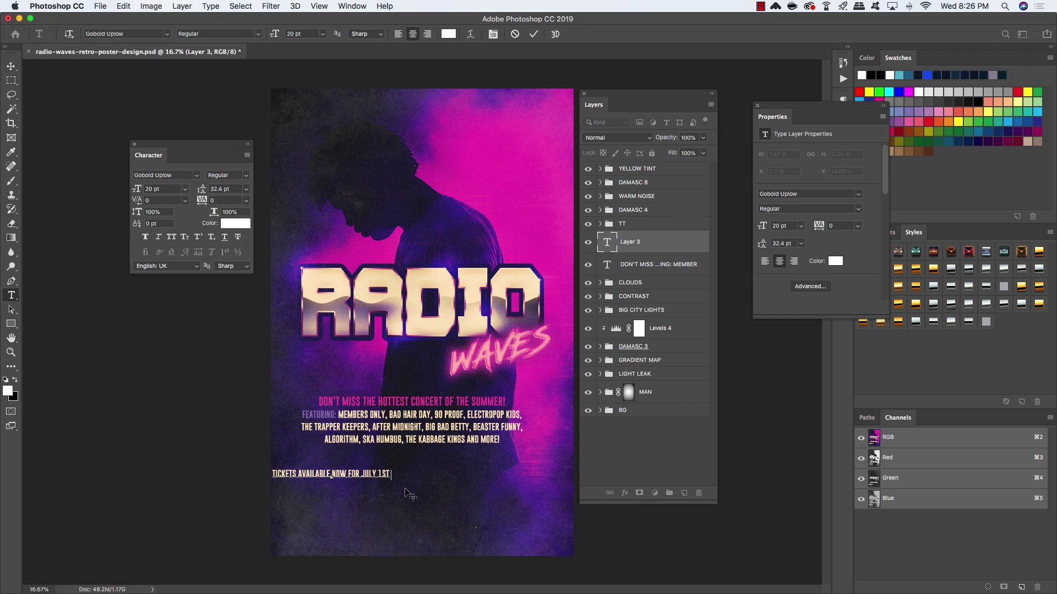
{"action": "type", "text": " - 14TH"}
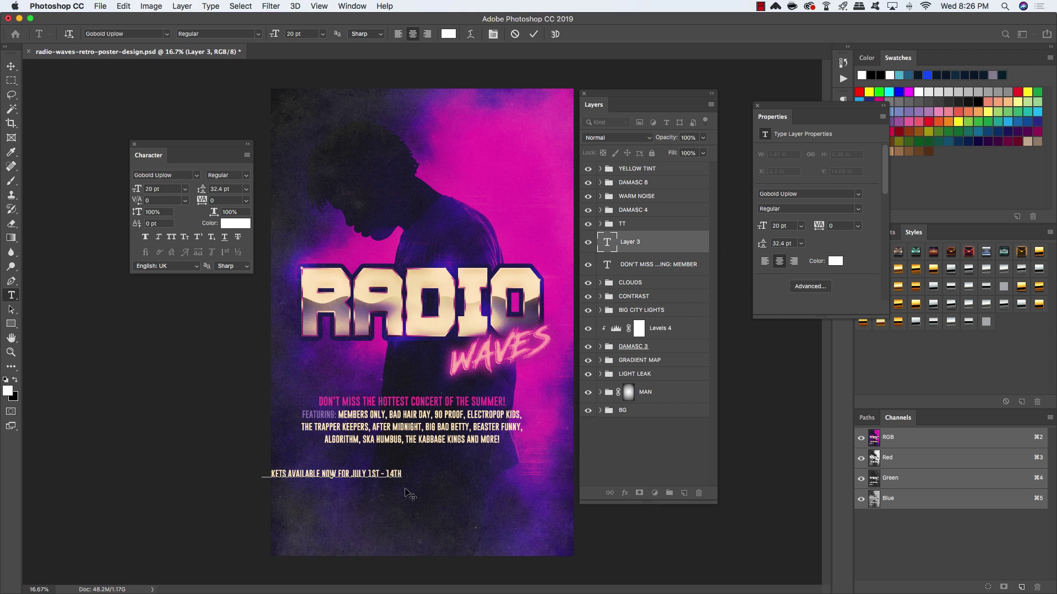
Set the whole ticket line to 32 pt and colour it pink #da17b0.
{"action": "key", "text": "super+a"}
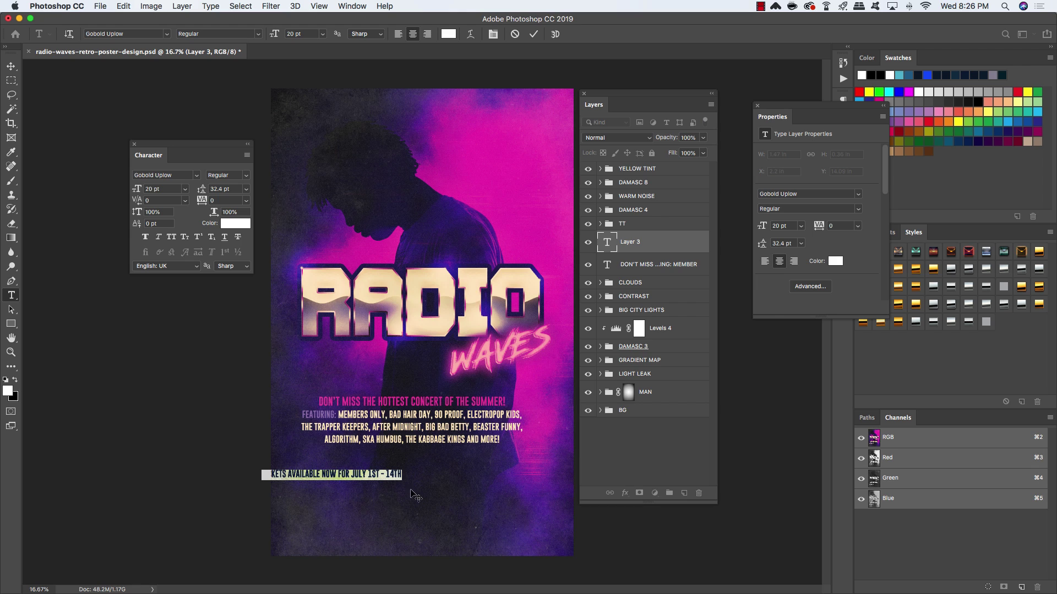
{"action": "left_click_drag", "start_coordinate": [172, 190], "coordinate": [108, 181]}
{"action": "type", "text": "32"}
{"action": "key", "text": "Return"}
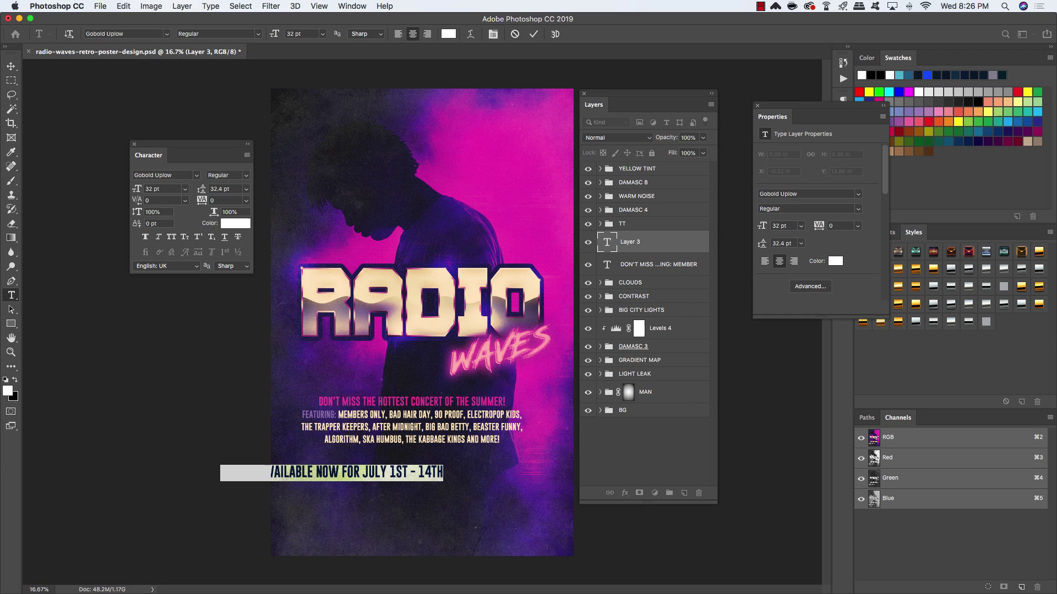
{"action": "left_click", "coordinate": [237, 224]}
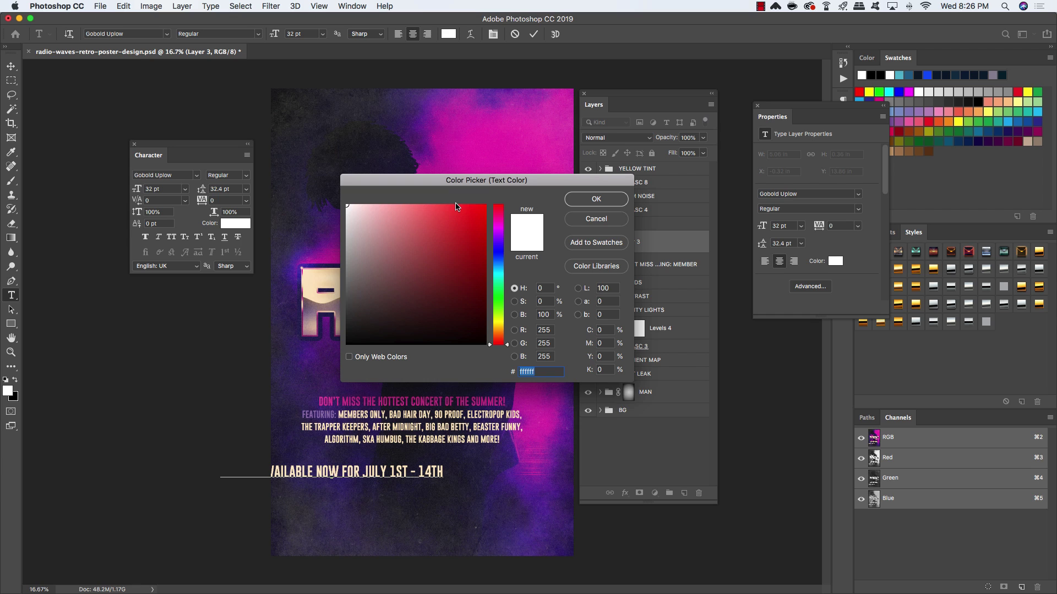
{"action": "type", "text": "d"}
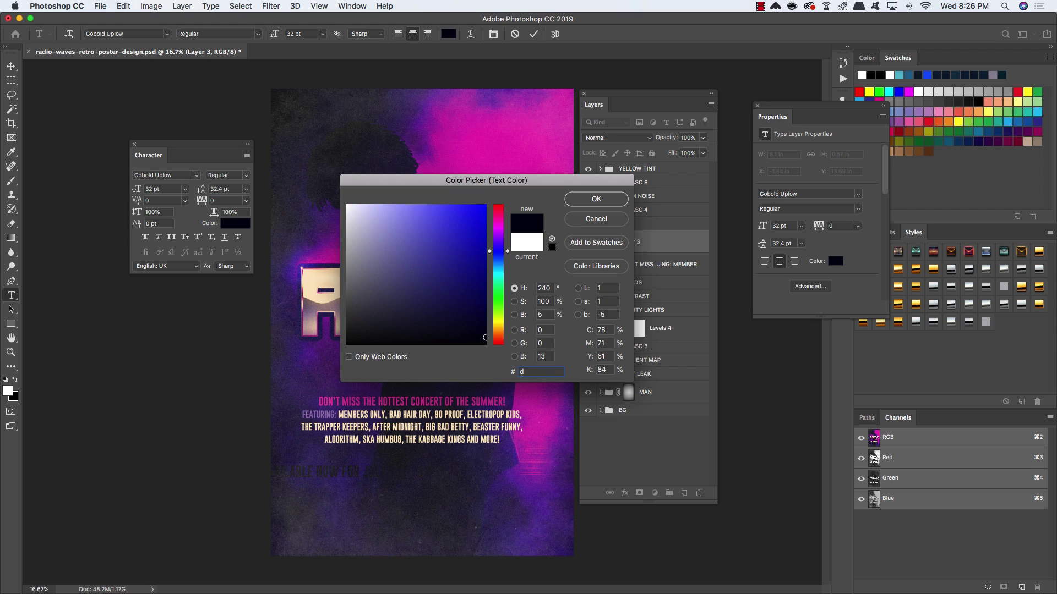
{"action": "type", "text": "a17b0"}
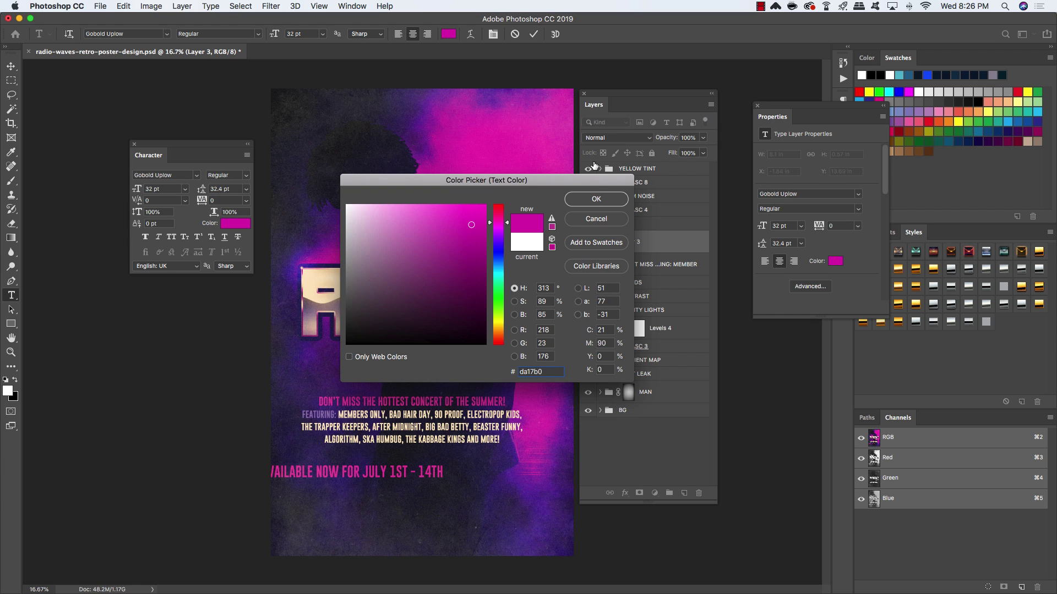
{"action": "left_click", "coordinate": [590, 199]}
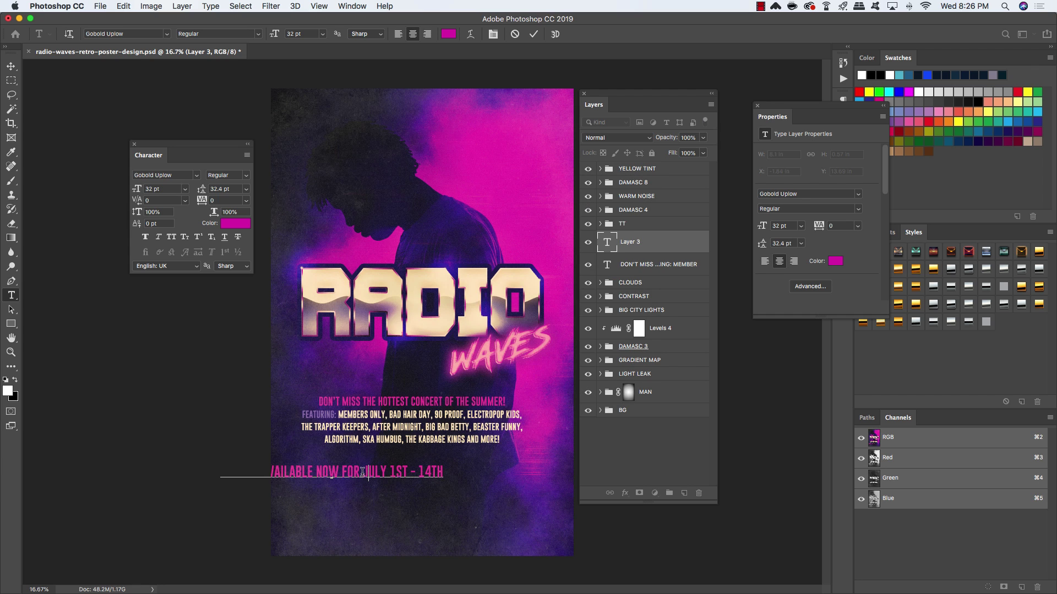
Colour only "JULY 1ST - 14TH" in the ticket line white #ffffff and commit the text.
{"action": "left_click_drag", "start_coordinate": [364, 471], "coordinate": [487, 471]}
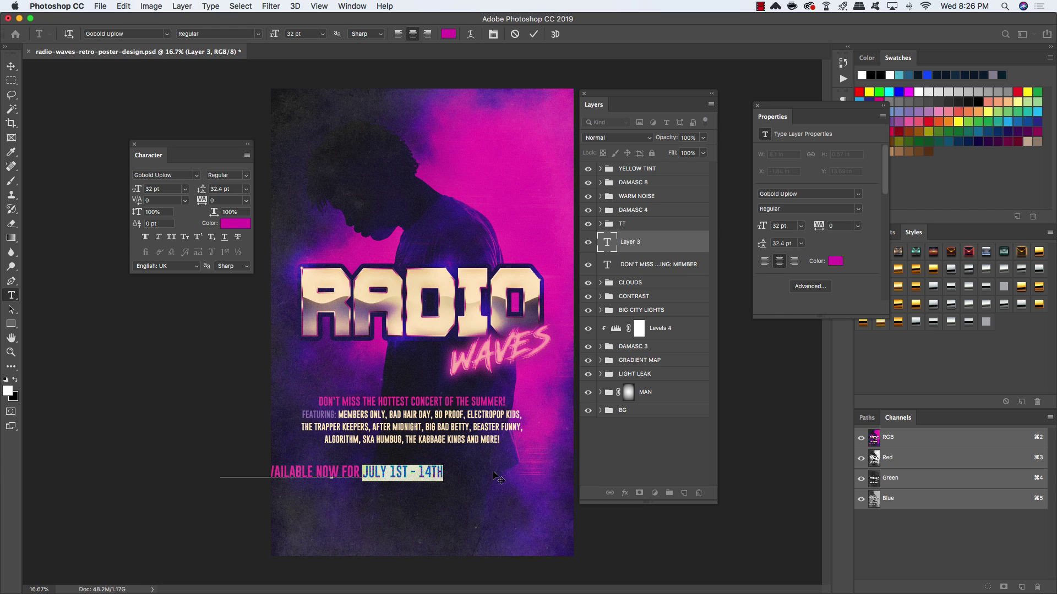
{"action": "left_click", "coordinate": [242, 223]}
{"action": "left_click_drag", "start_coordinate": [433, 242], "coordinate": [320, 187]}
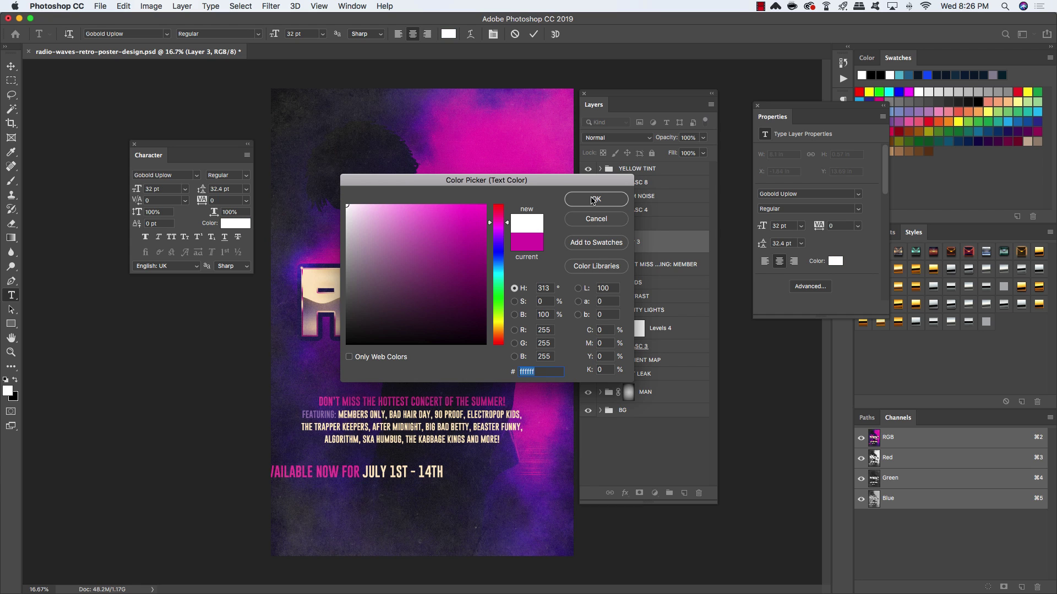
{"action": "left_click", "coordinate": [590, 200]}
{"action": "left_click", "coordinate": [12, 65]}
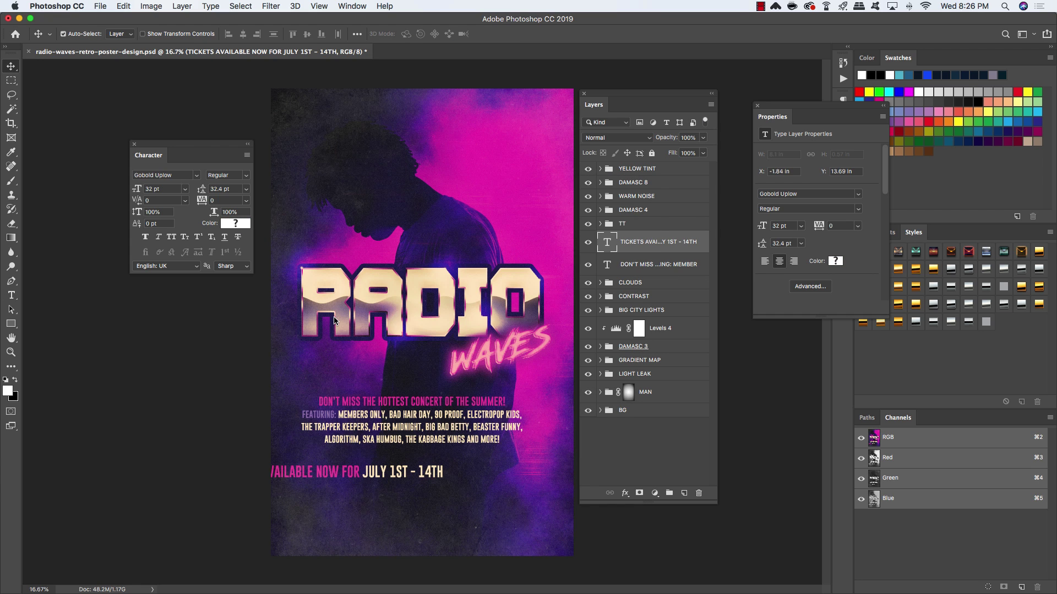
Move the ticket line so it sits centred below the band lineup, and nudge it slightly upward.
{"action": "key", "text": "super+t"}
{"action": "left_click_drag", "start_coordinate": [426, 474], "coordinate": [499, 476]}
{"action": "key", "text": "Return"}
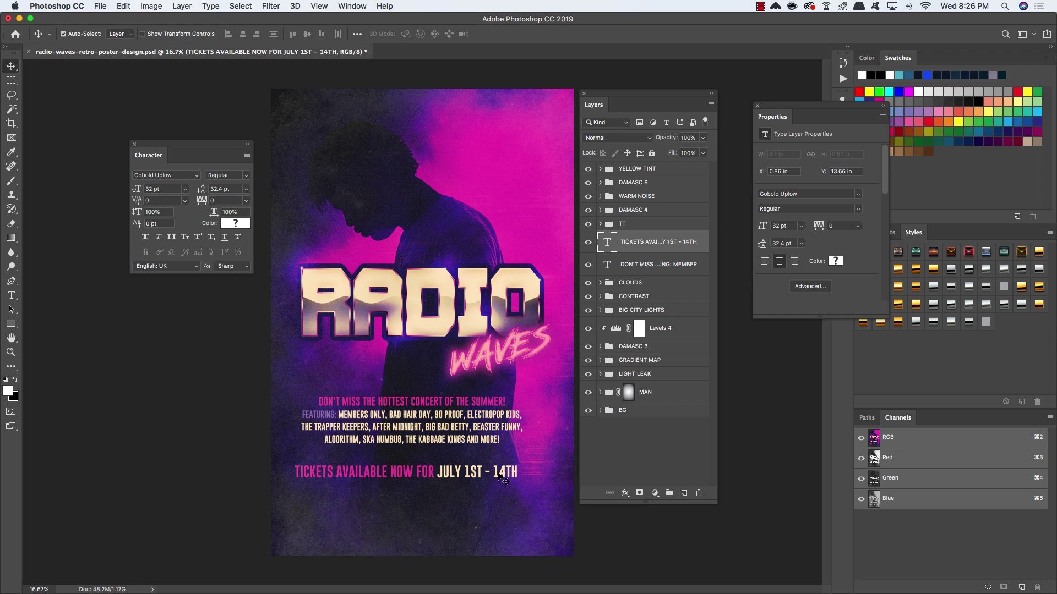
{"action": "key", "text": "shift+Up"}
{"action": "key", "text": "shift+Up"}
{"action": "key", "text": "t"}
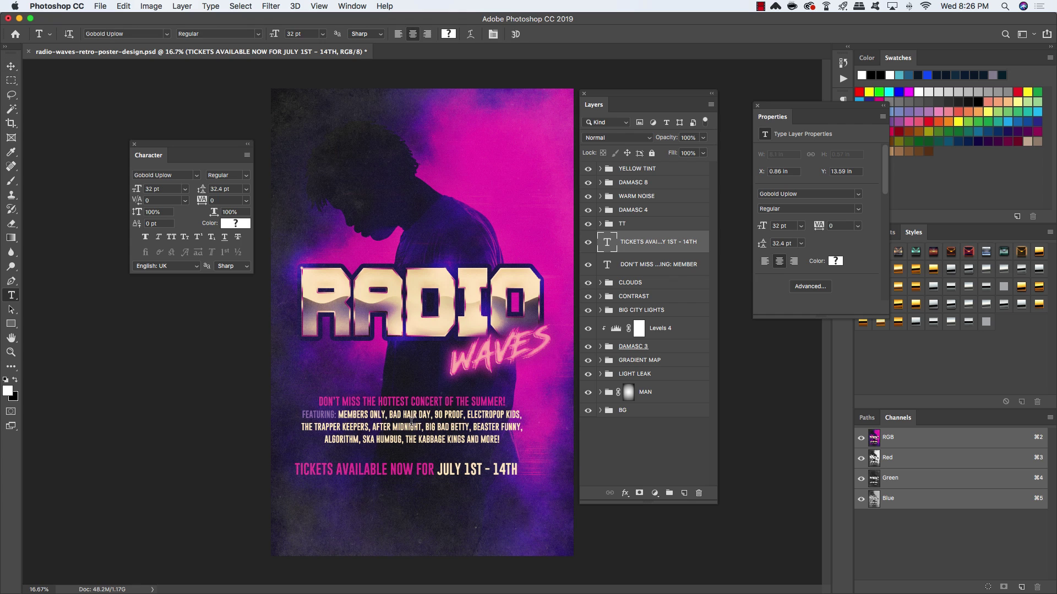
{"action": "left_click_drag", "start_coordinate": [426, 429], "coordinate": [376, 412]}
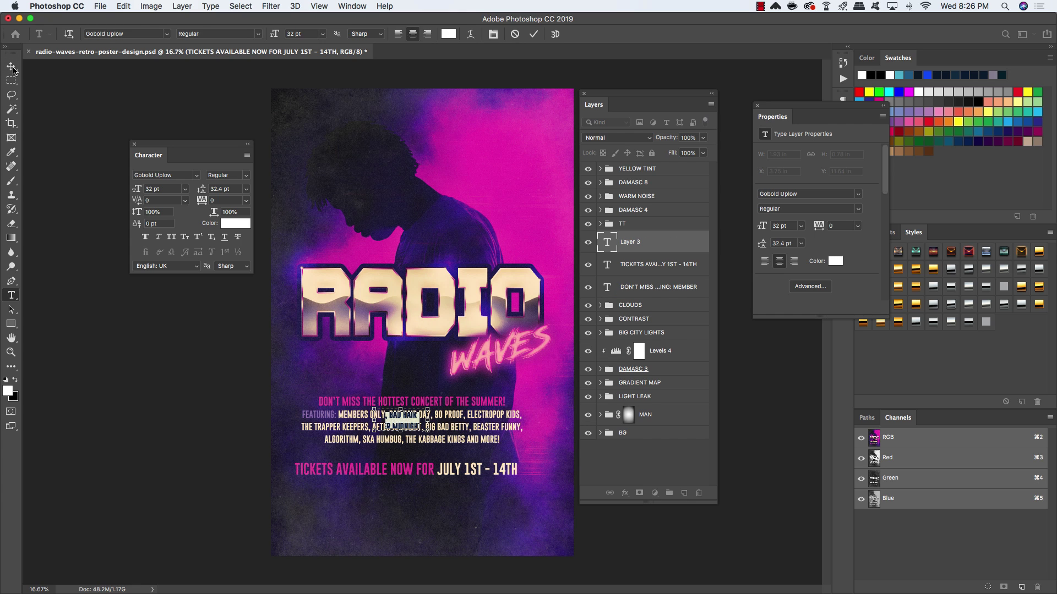
{"action": "left_click", "coordinate": [11, 66]}
{"action": "key", "text": "Delete"}
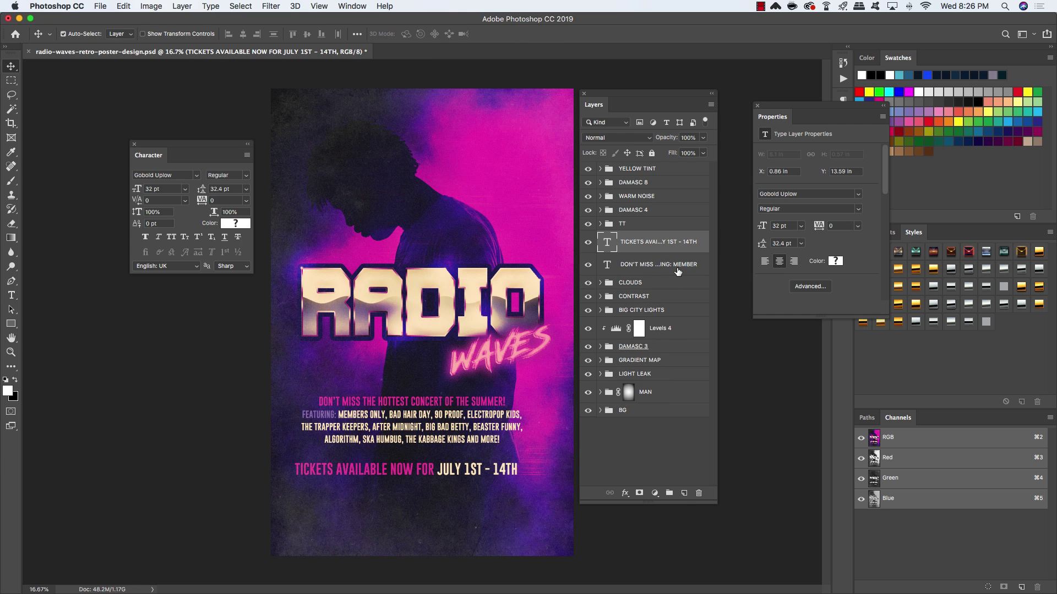
Check the alignment of the tagline and lineup text block and the font size of its tagline.
{"action": "key", "text": "t"}
{"action": "left_click", "coordinate": [395, 428]}
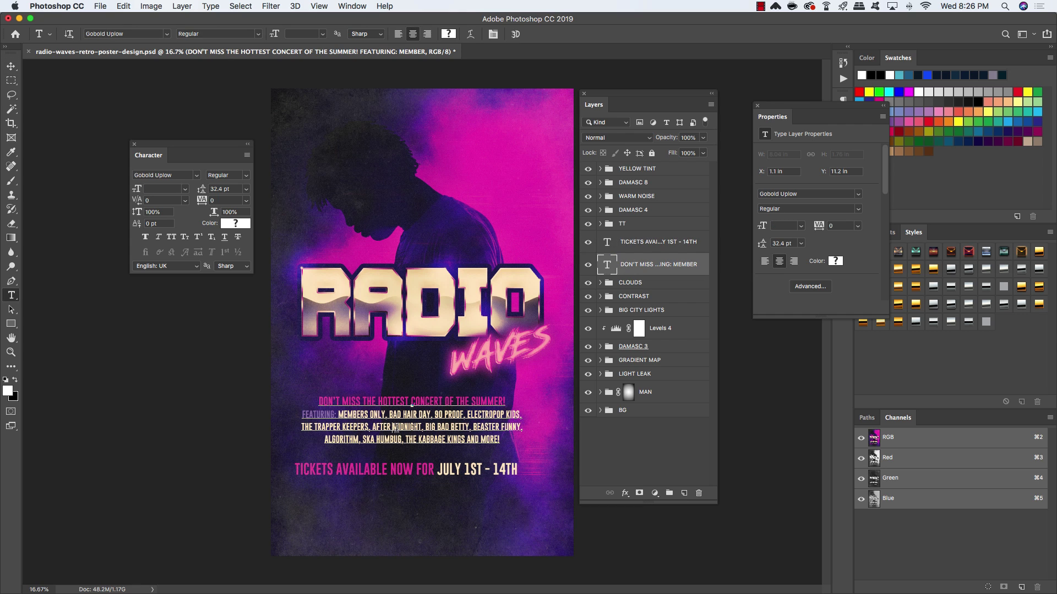
{"action": "key", "text": "super+a"}
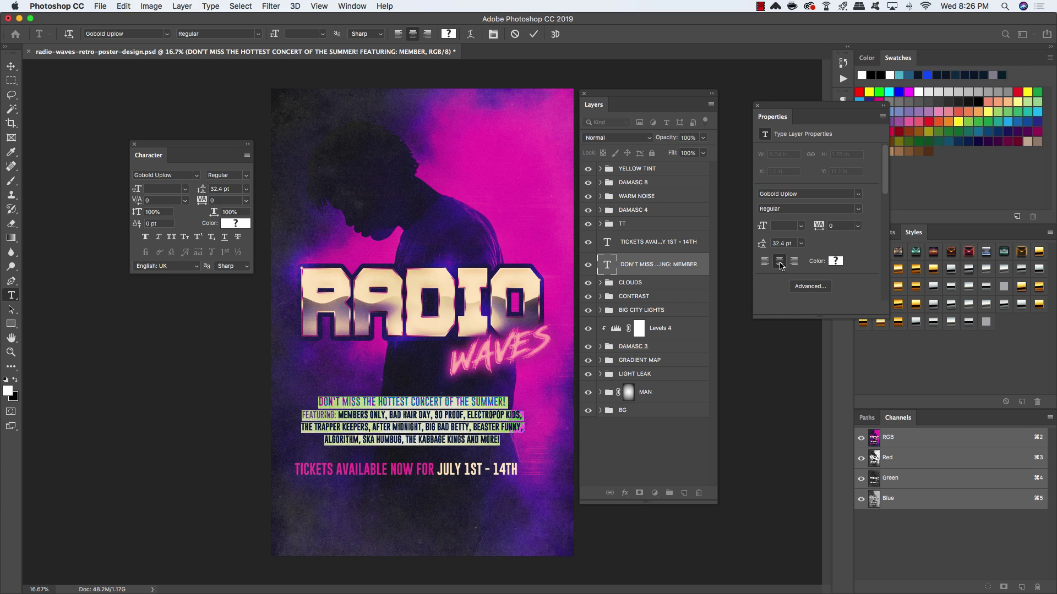
{"action": "left_click", "coordinate": [11, 67]}
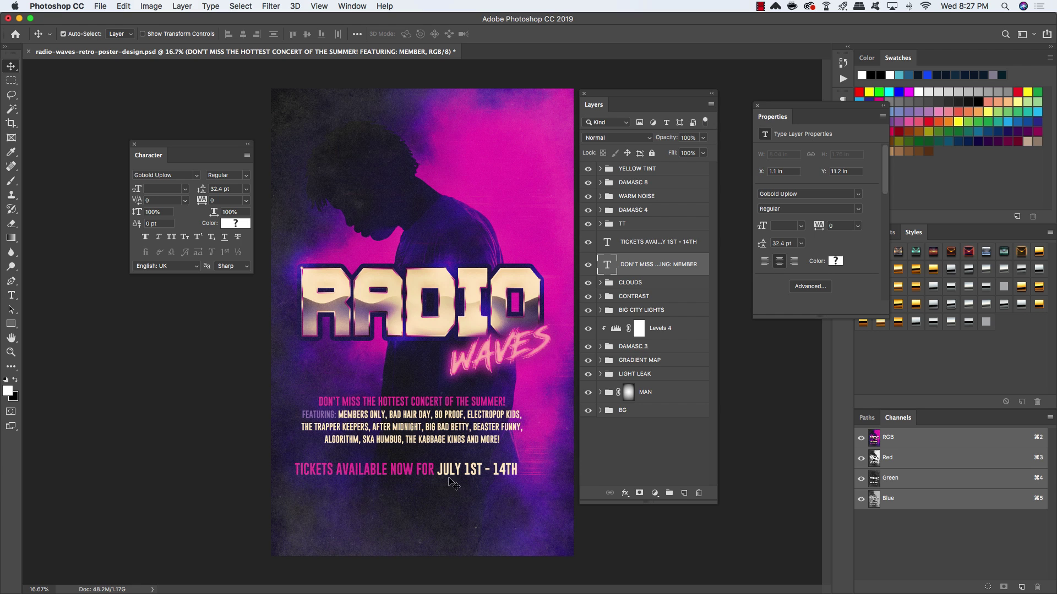
{"action": "key", "text": "t"}
{"action": "left_click_drag", "start_coordinate": [395, 400], "coordinate": [366, 400]}
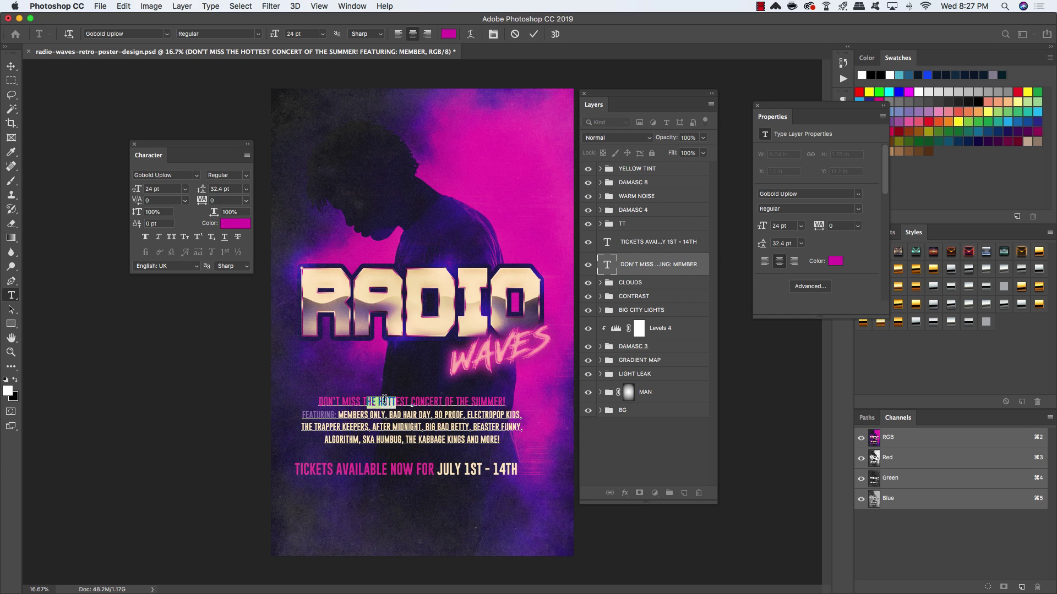
{"action": "left_click", "coordinate": [10, 67]}
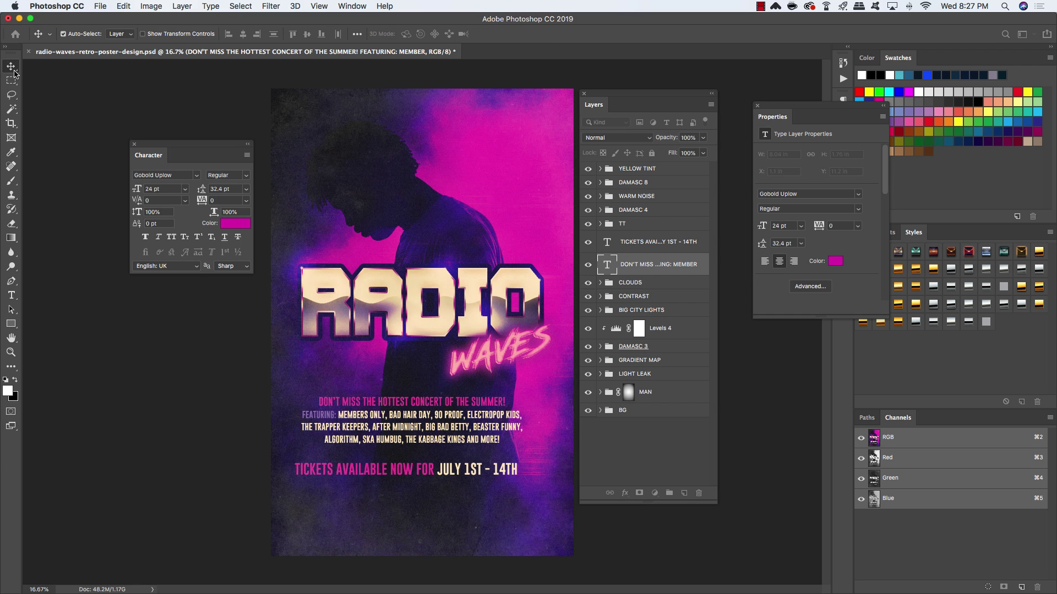
Try the ticket line at 24 pt and undo the size change.
{"action": "key", "text": "t"}
{"action": "left_click", "coordinate": [417, 467]}
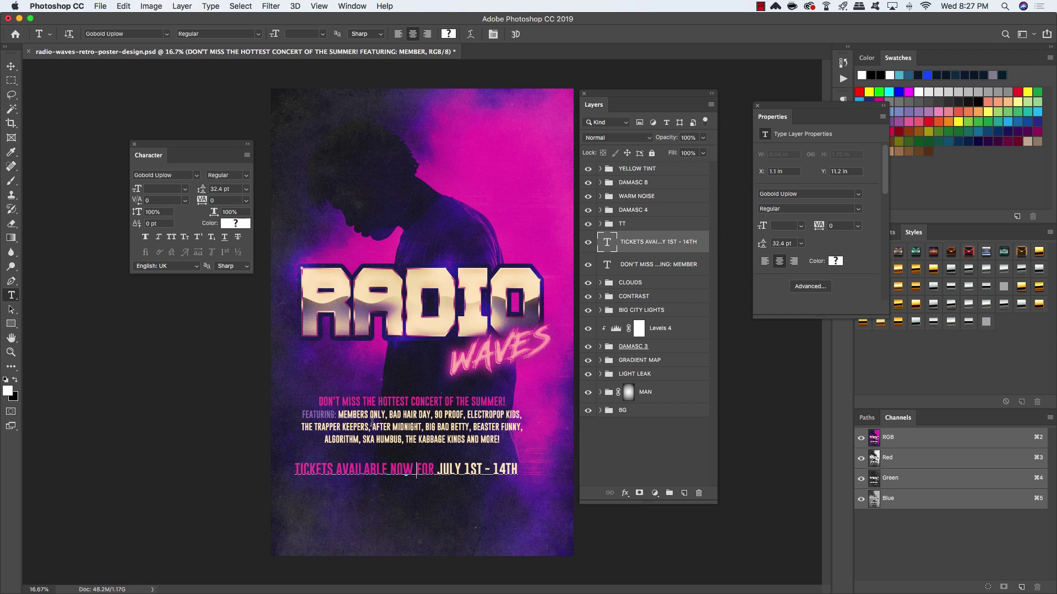
{"action": "key", "text": "super+a"}
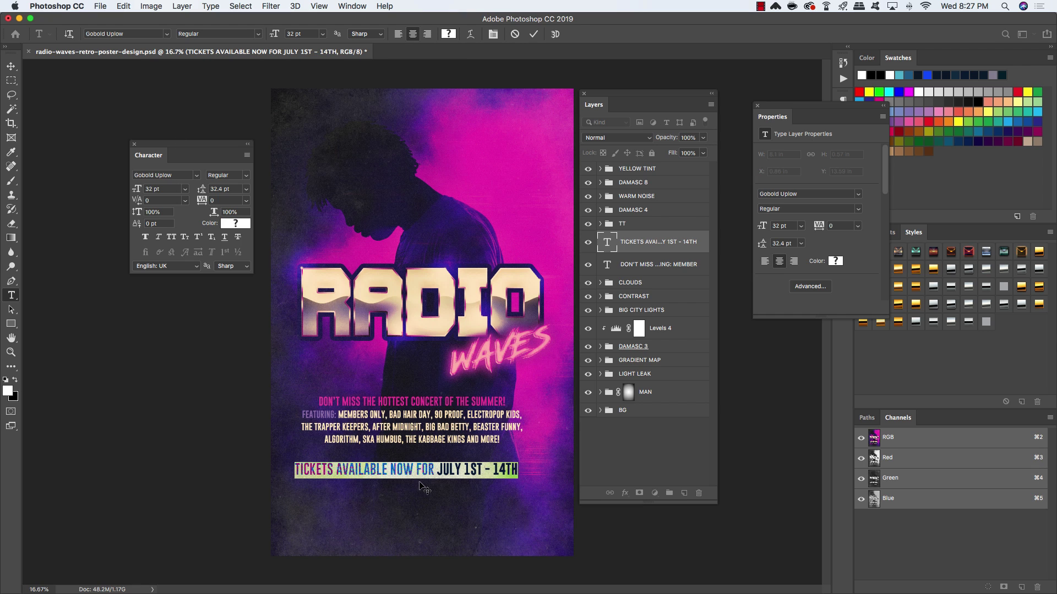
{"action": "left_click_drag", "start_coordinate": [167, 190], "coordinate": [101, 177]}
{"action": "type", "text": "24"}
{"action": "key", "text": "Return"}
{"action": "left_click", "coordinate": [11, 66]}
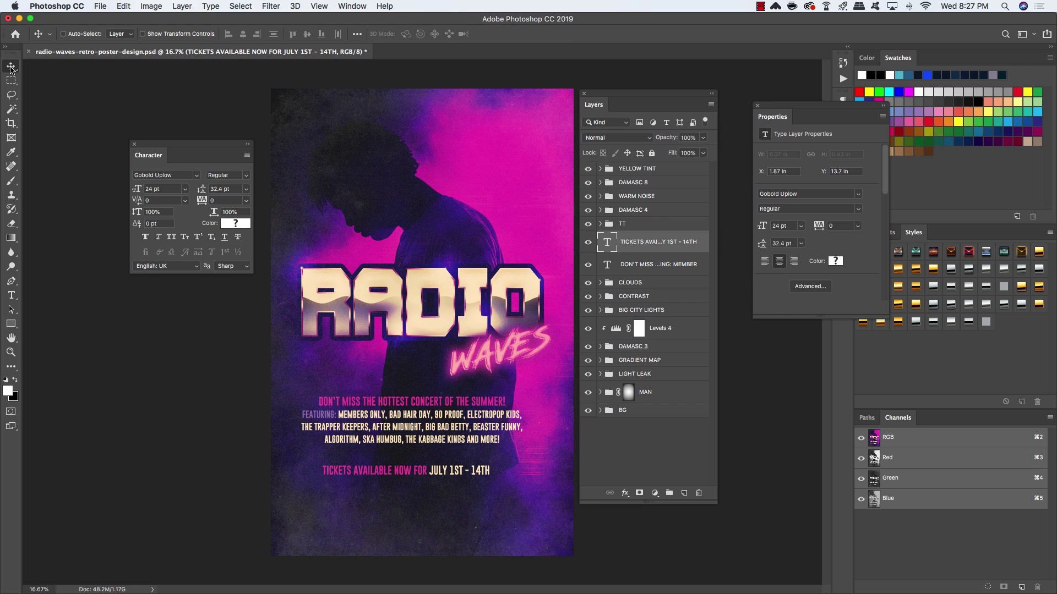
{"action": "key", "text": "super+z"}
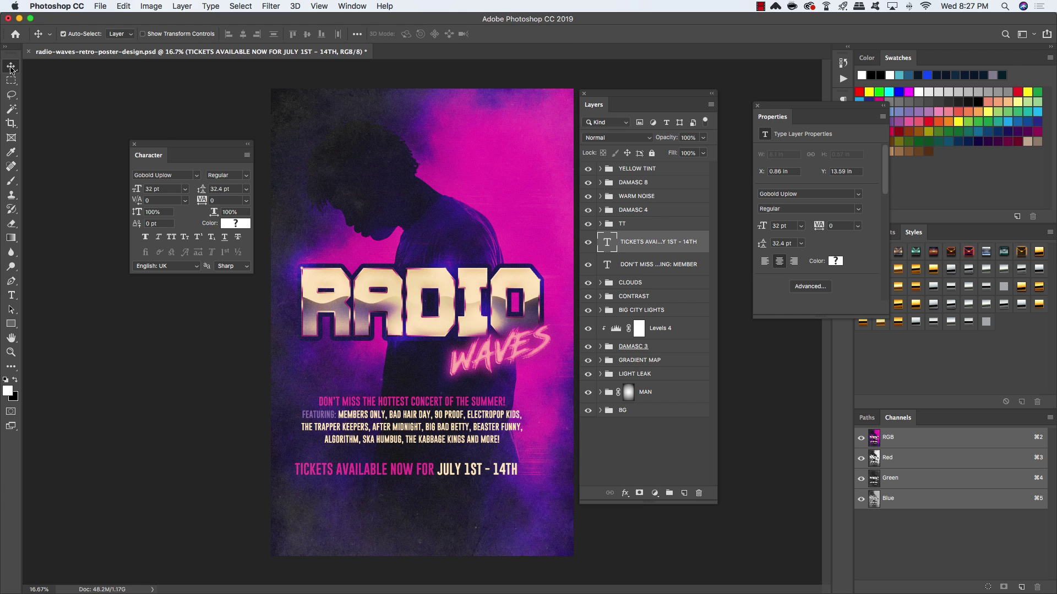
Make the "ST" of "1ST" in the ticket line superscript with a 2 pt baseline shift and commit the text.
{"action": "key", "text": "t"}
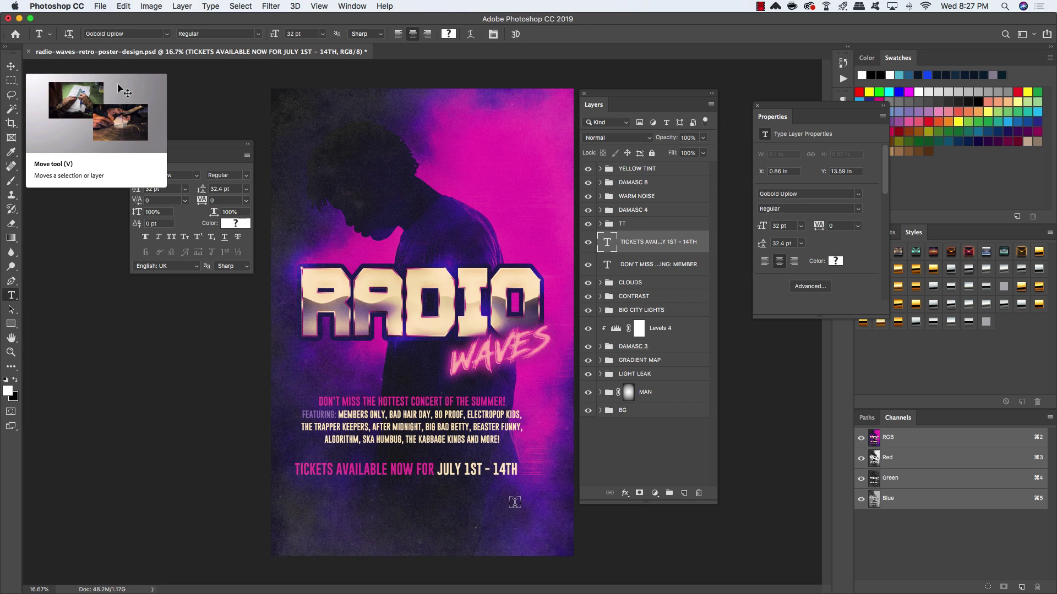
{"action": "left_click_drag", "start_coordinate": [471, 469], "coordinate": [480, 469]}
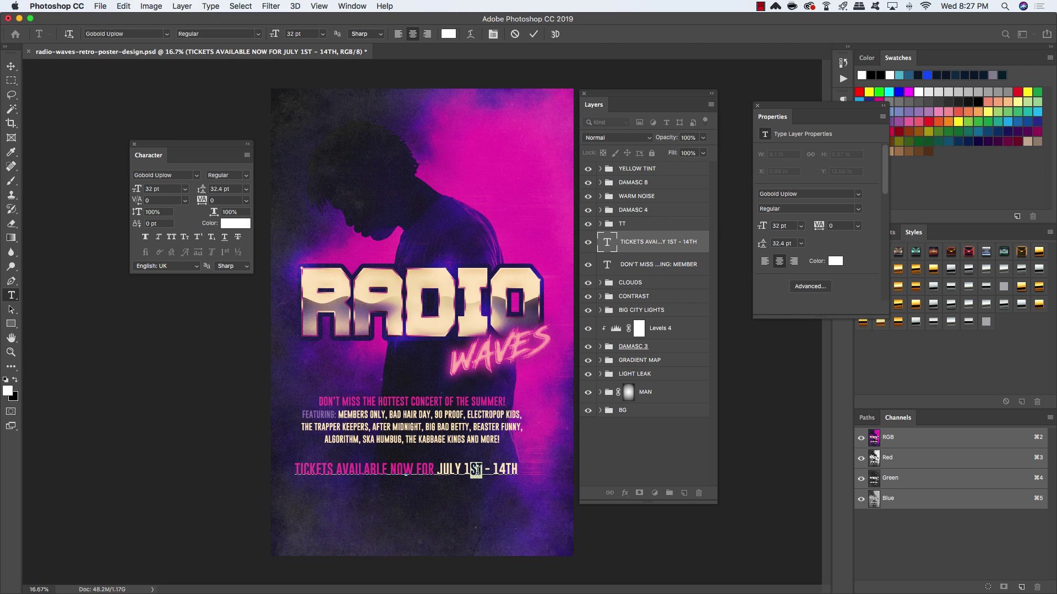
{"action": "left_click", "coordinate": [199, 237]}
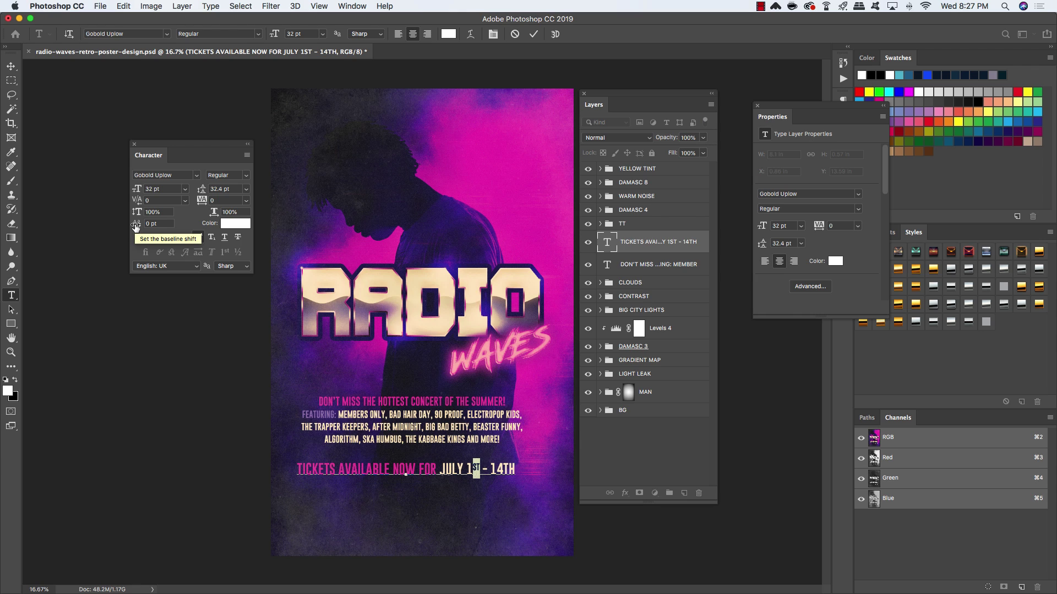
{"action": "left_click", "coordinate": [161, 223]}
{"action": "type", "text": "2"}
{"action": "key", "text": "Tab"}
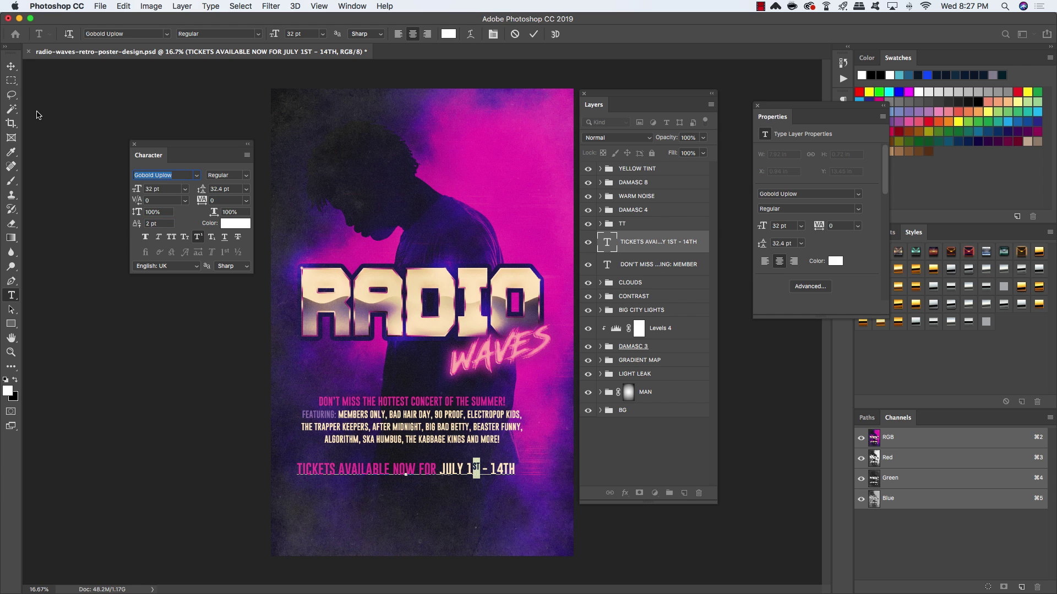
{"action": "left_click", "coordinate": [11, 67]}
Make the "TH" of "14TH" superscript with a 2 pt baseline shift, commit the text, and nudge the ticket line slightly upward.
{"action": "key", "text": "t"}
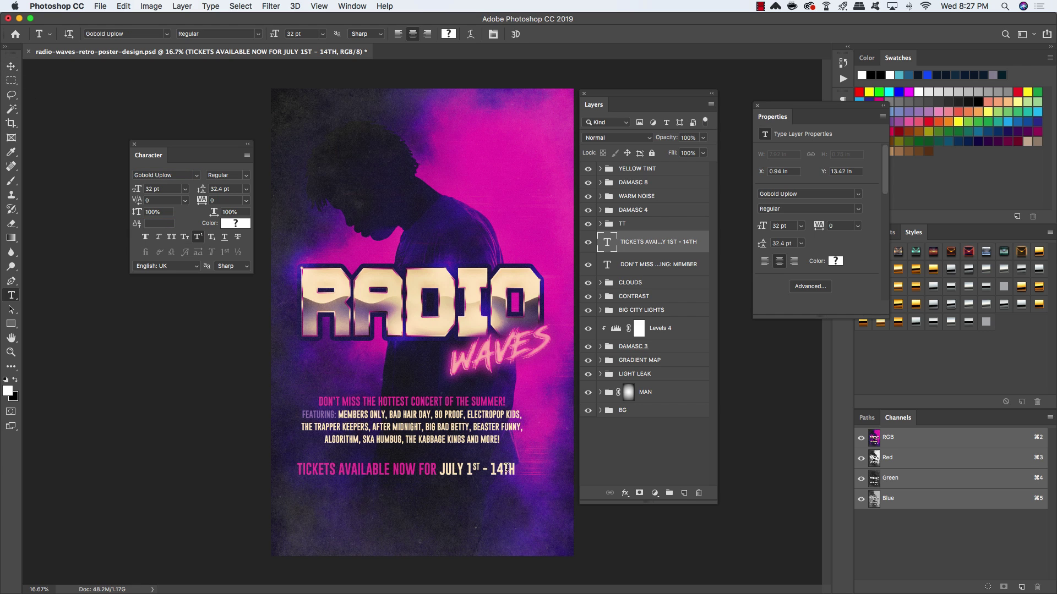
{"action": "left_click_drag", "start_coordinate": [503, 468], "coordinate": [516, 469]}
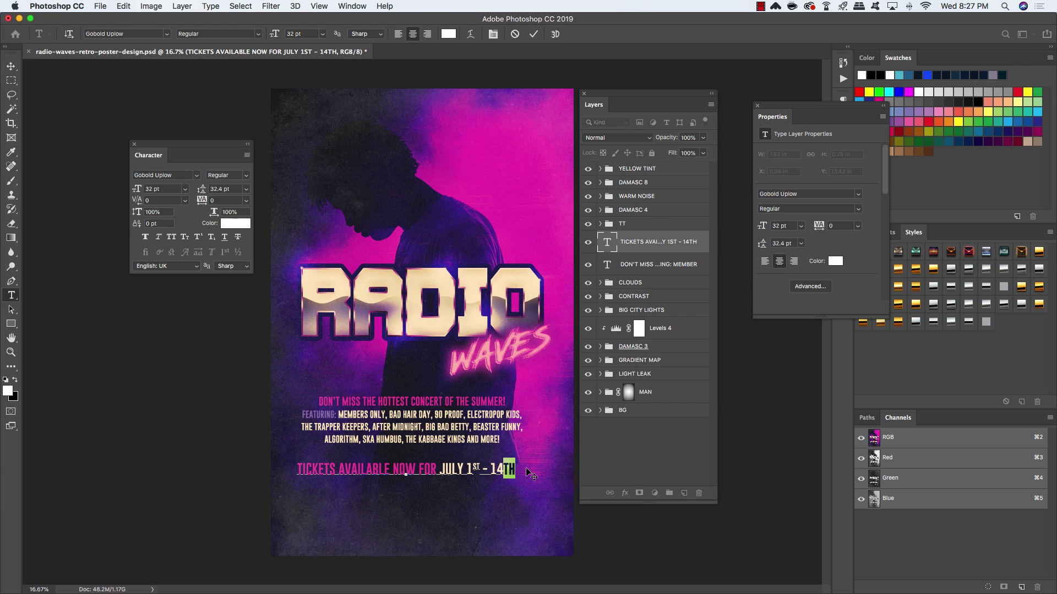
{"action": "left_click", "coordinate": [198, 238]}
{"action": "left_click_drag", "start_coordinate": [161, 223], "coordinate": [101, 213]}
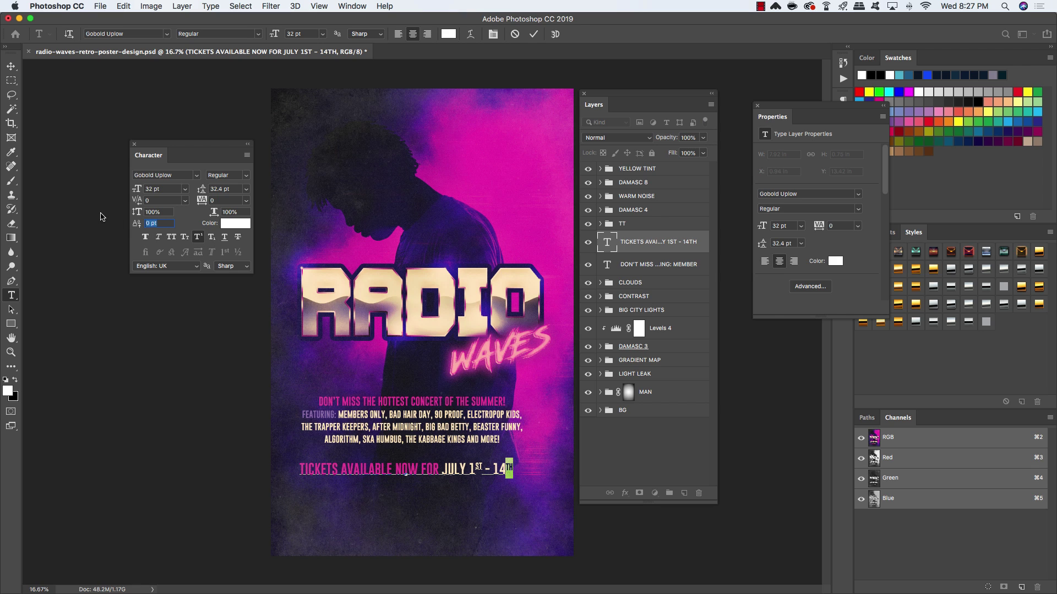
{"action": "type", "text": "2"}
{"action": "key", "text": "Return"}
{"action": "left_click", "coordinate": [11, 66]}
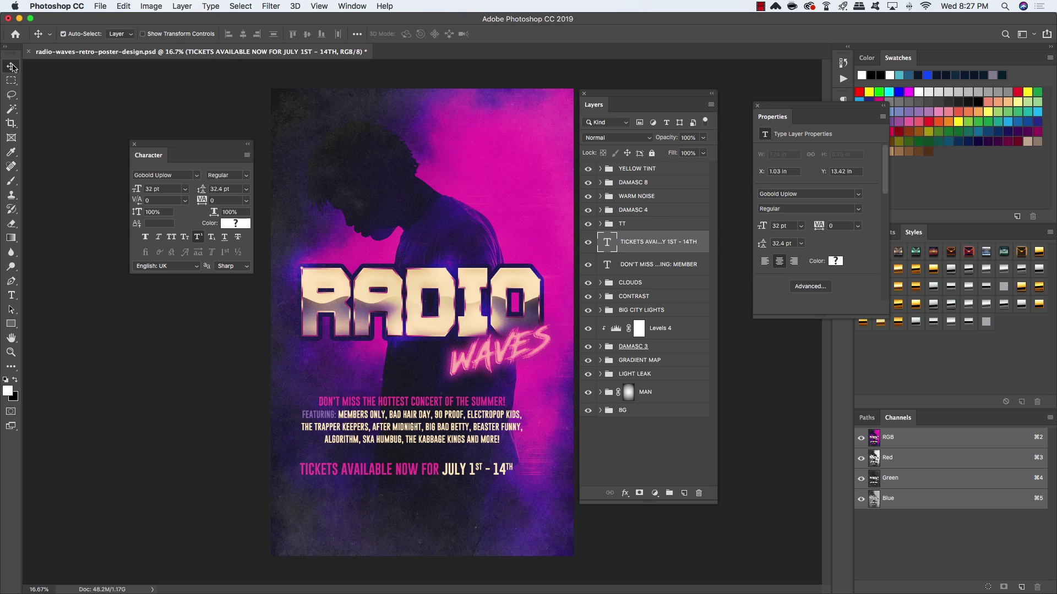
{"action": "key", "text": "Up"}
{"action": "key", "text": "Up"}
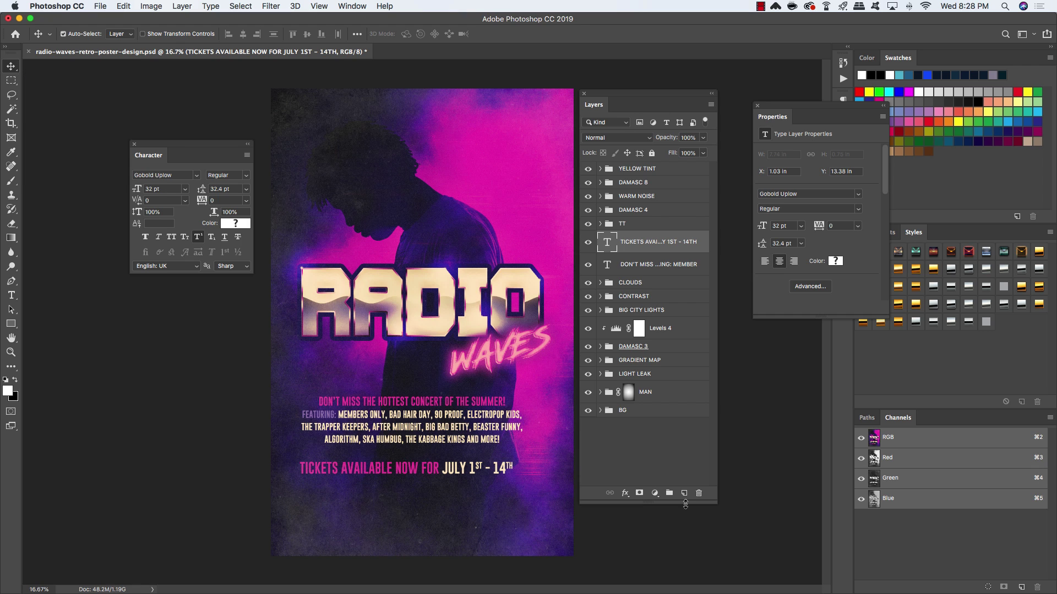
{"action": "left_click", "coordinate": [684, 493]}
{"action": "key", "text": "t"}
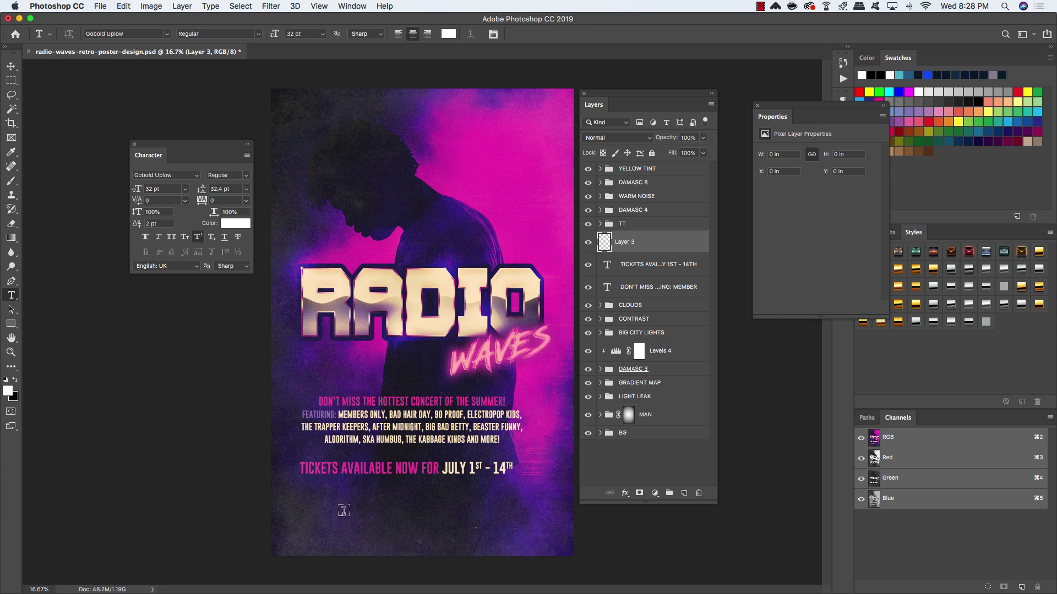
{"action": "left_click", "coordinate": [343, 510]}
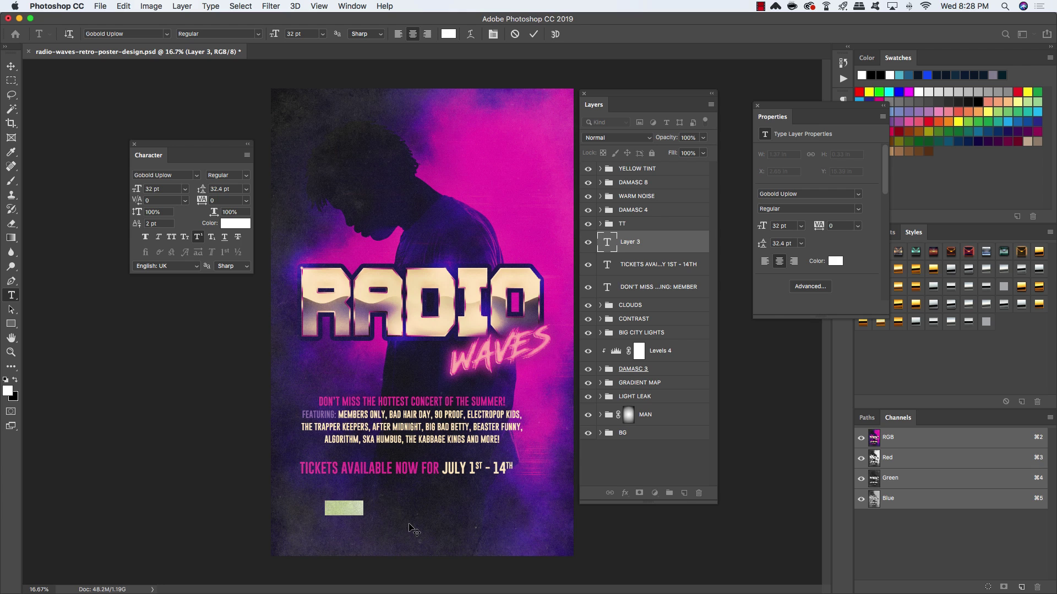
{"action": "key", "text": "BackSpace"}
{"action": "type", "text": "VISI"}
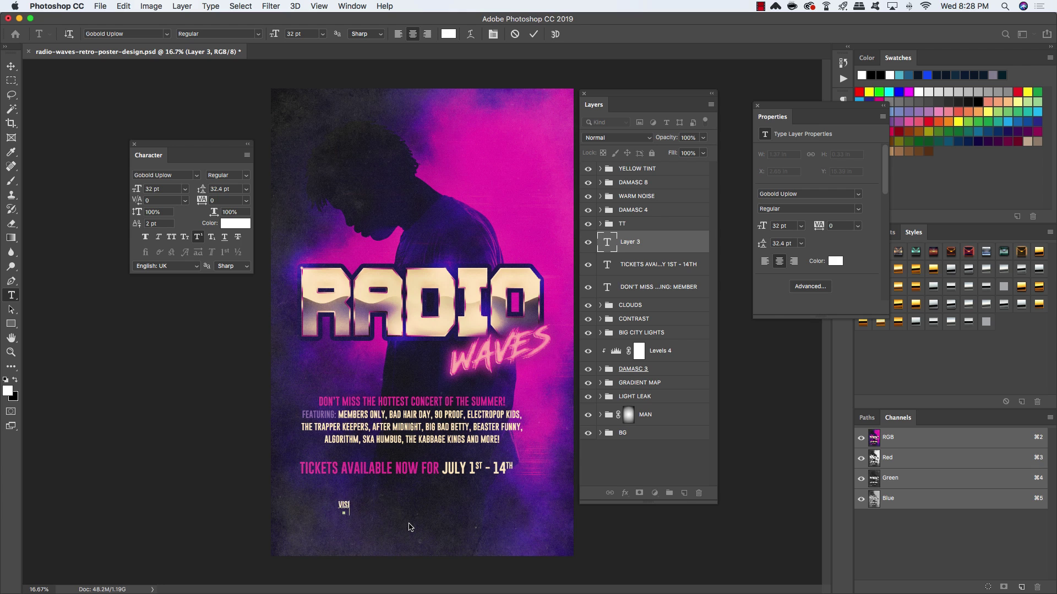
{"action": "type", "text": "T WWW.TICKETMASTER."}
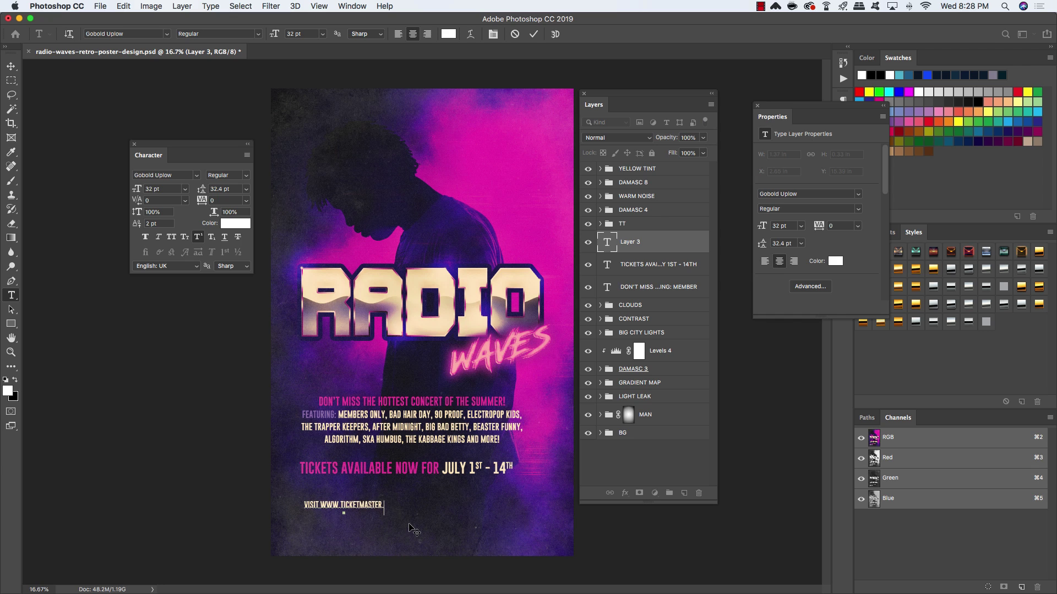
{"action": "type", "text": "COM FOR MORE INFORMATION"}
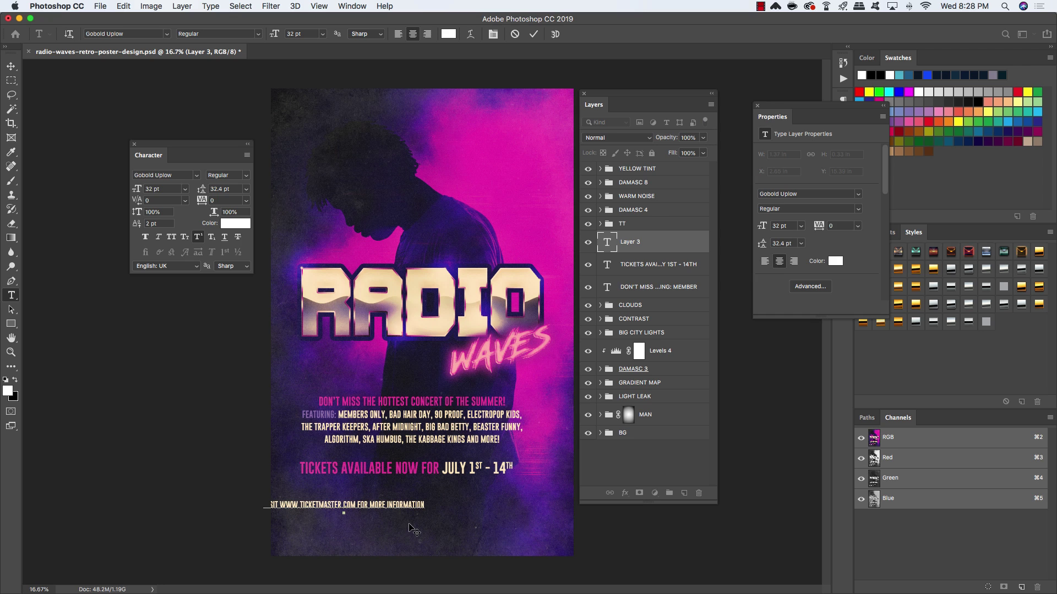
Colour the whole website line #5d4ced and move it right so it sits roughly centred below the ticket line.
{"action": "key", "text": "super+a"}
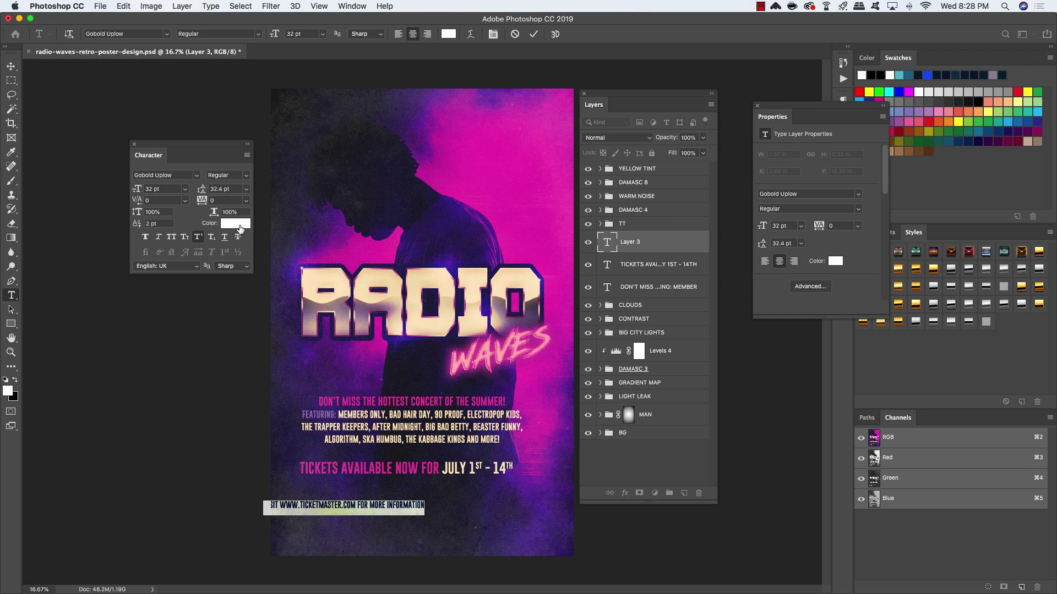
{"action": "left_click", "coordinate": [236, 224]}
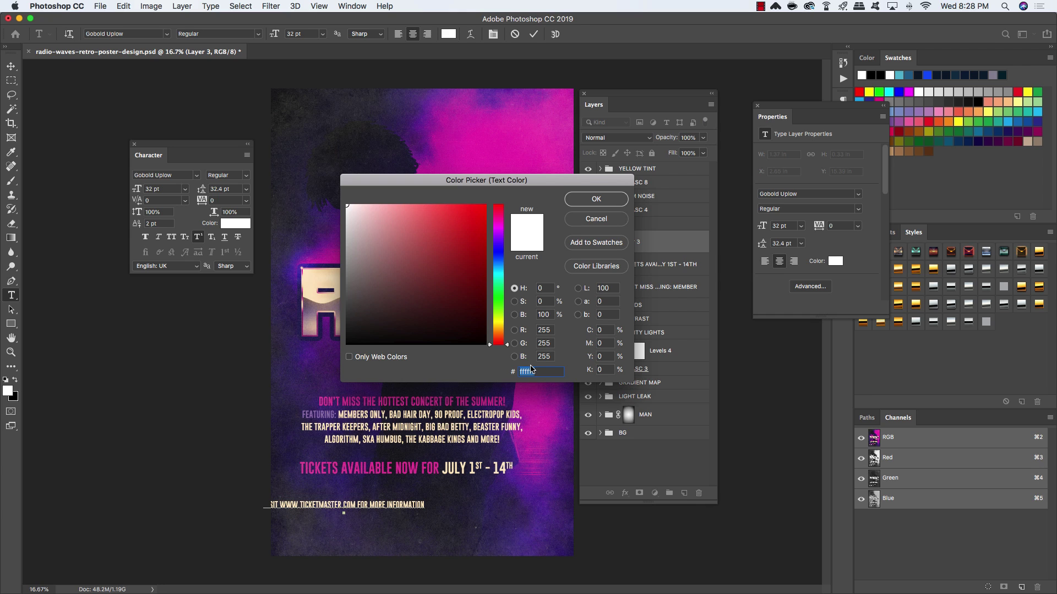
{"action": "type", "text": "5d4ced"}
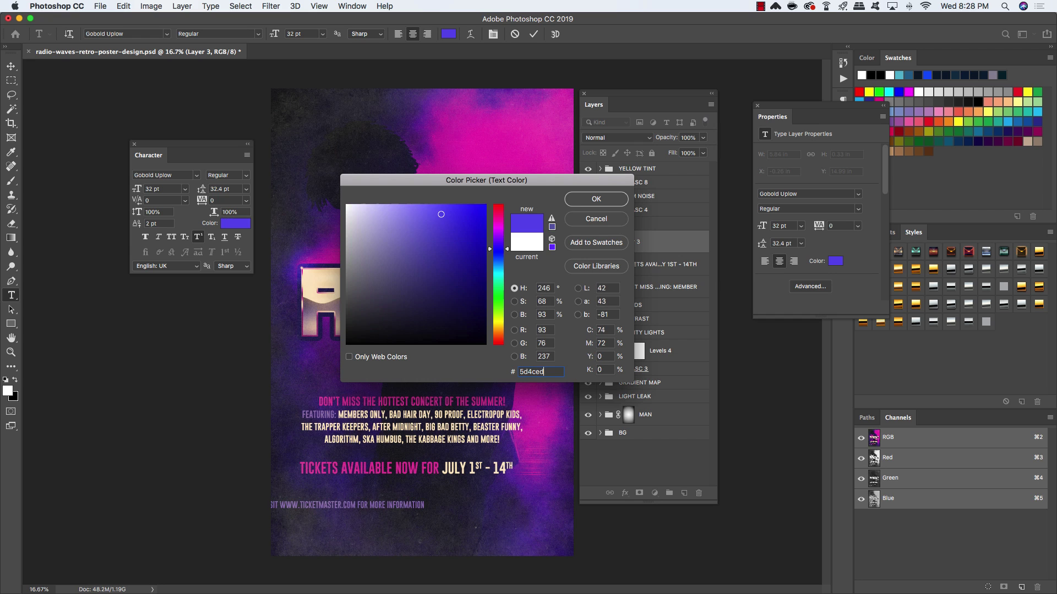
{"action": "left_click", "coordinate": [578, 204]}
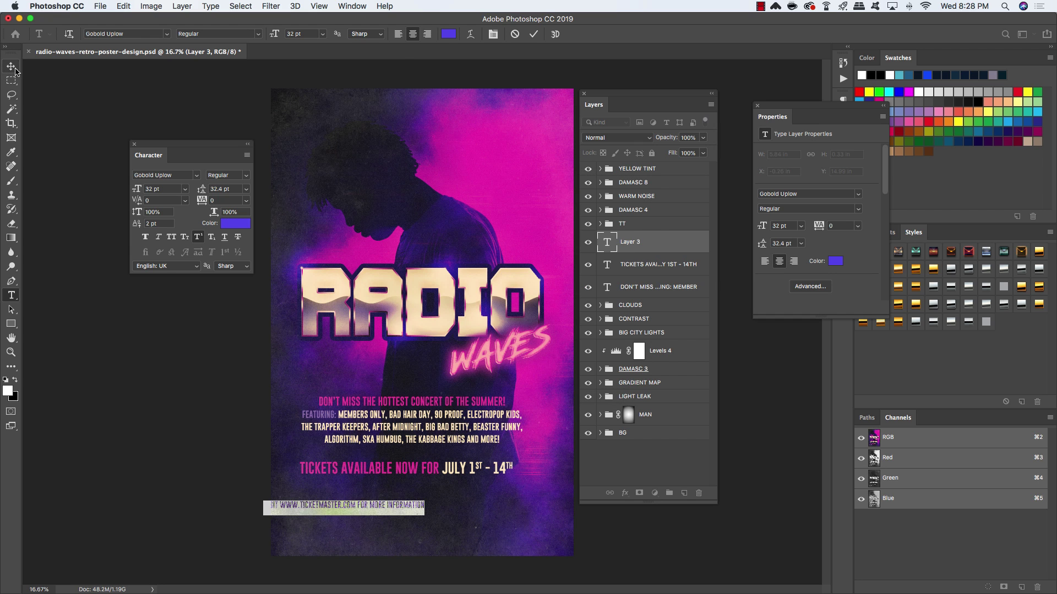
{"action": "left_click", "coordinate": [9, 68]}
{"action": "key", "text": "super+t"}
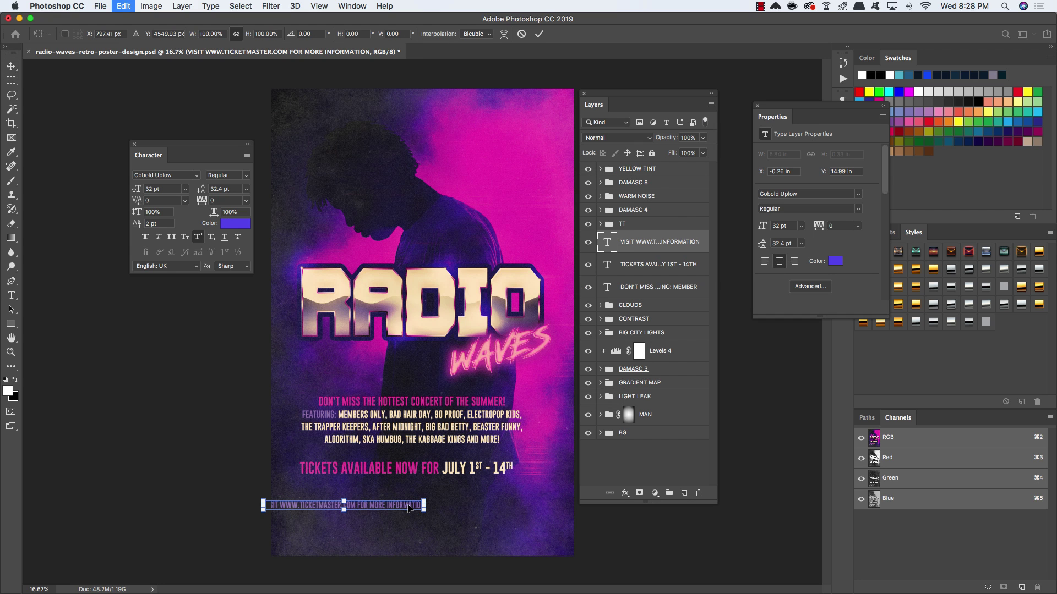
{"action": "left_click_drag", "start_coordinate": [414, 506], "coordinate": [472, 508]}
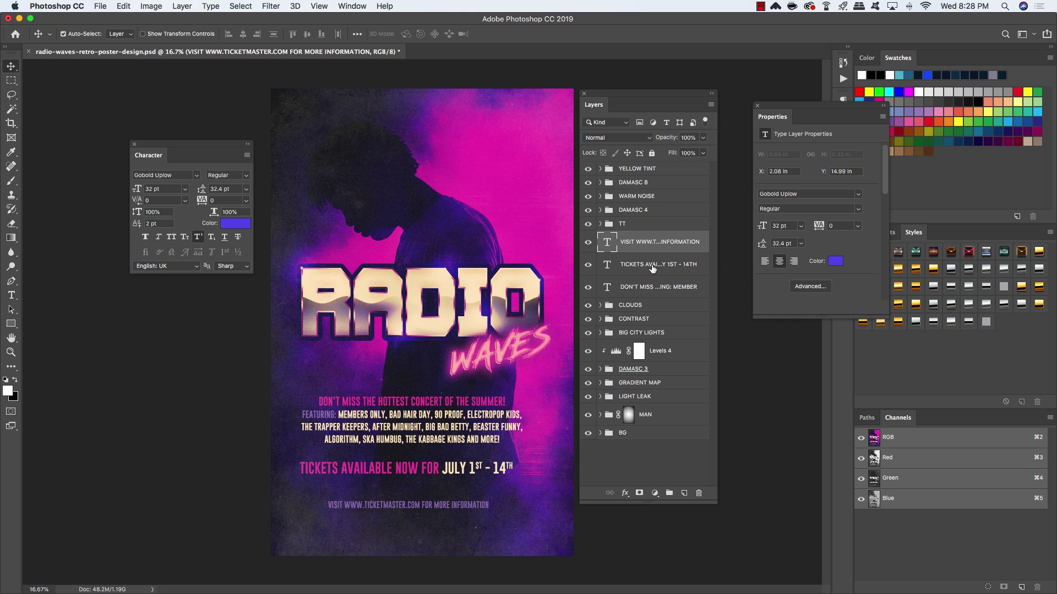
Shift the website line and the ticket line down together, putting the ticket line at about Y 13.55 in.
{"action": "left_click", "coordinate": [653, 269], "text": "shift"}
{"action": "key", "text": "shift+Down"}
{"action": "key", "text": "shift+Down"}
{"action": "key", "text": "shift+Down"}
{"action": "key", "text": "shift+Down"}
{"action": "key", "text": "shift+Down"}
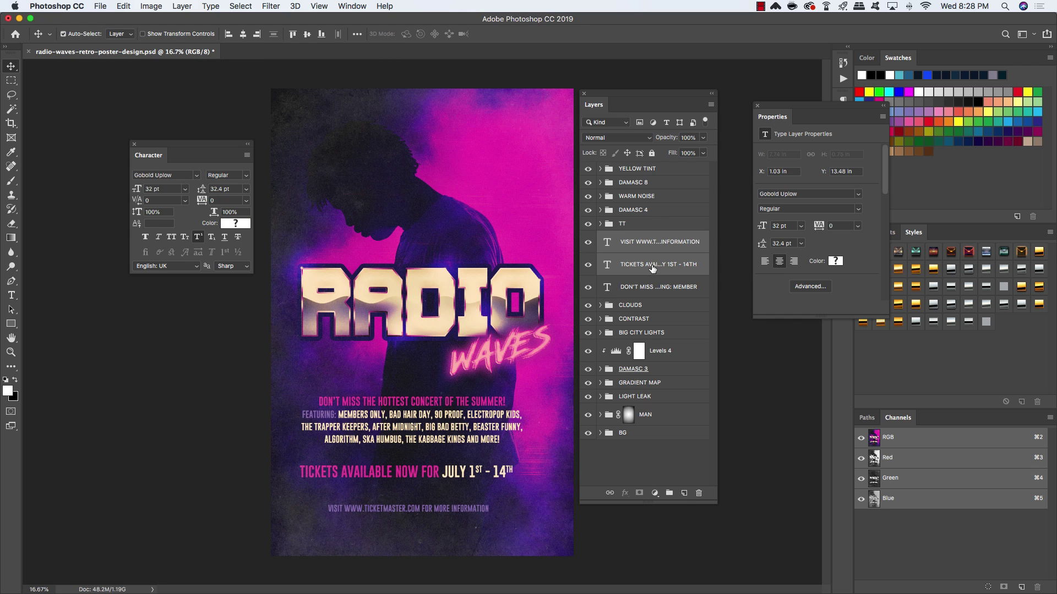
Move only the website line further down towards the poster's bottom edge, to about Y 15.73 in.
{"action": "left_click", "coordinate": [674, 246]}
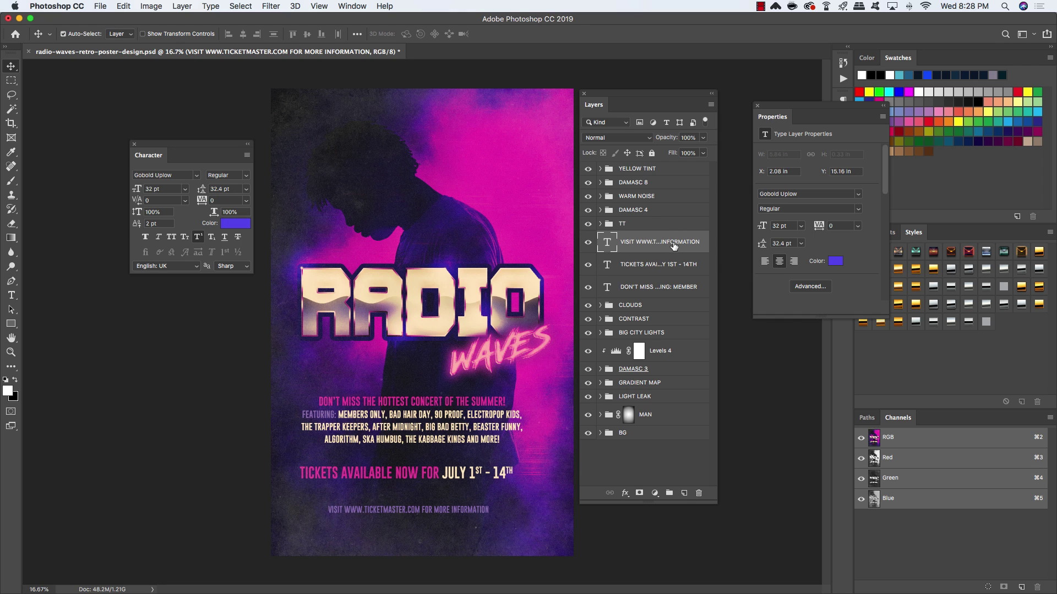
{"action": "key", "text": "shift+Down"}
{"action": "key", "text": "shift+Down"}
{"action": "key", "text": "shift+Down"}
{"action": "key", "text": "shift+Down"}
{"action": "key", "text": "shift+Down"}
{"action": "key", "text": "shift+Down"}
{"action": "key", "text": "shift+Down"}
{"action": "key", "text": "shift+Down"}
{"action": "key", "text": "shift+Down"}
{"action": "key", "text": "shift+Down"}
{"action": "key", "text": "shift+Down"}
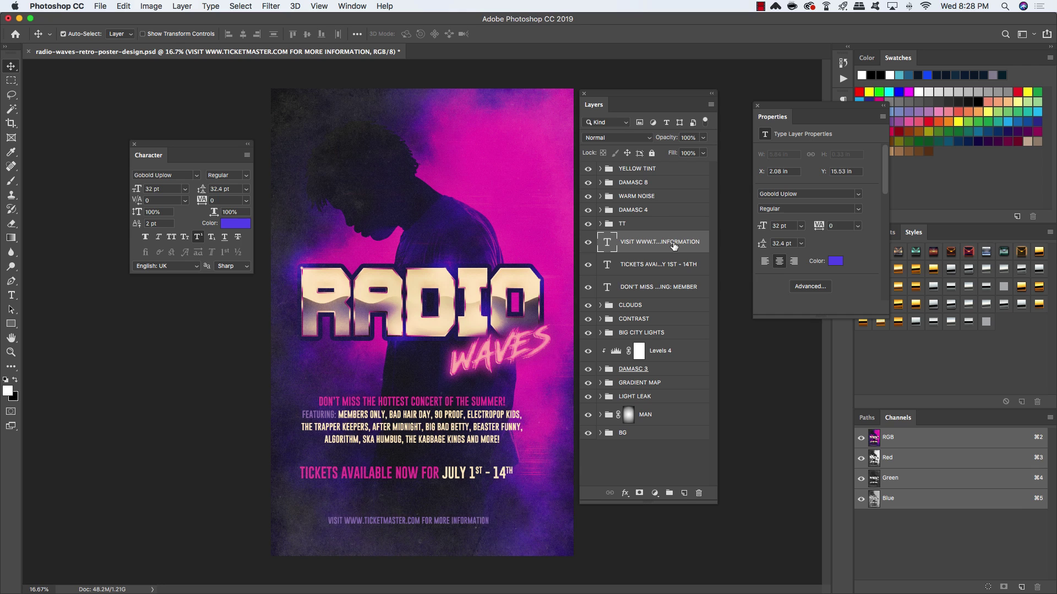
{"action": "key", "text": "shift+Down"}
{"action": "key", "text": "shift+Down"}
{"action": "key", "text": "shift+Down"}
{"action": "key", "text": "shift+Down"}
{"action": "key", "text": "shift+Down"}
{"action": "key", "text": "shift+Down"}
Lower the ticket line to about Y 13.82 in, between the band lineup and the website line.
{"action": "left_click", "coordinate": [668, 265]}
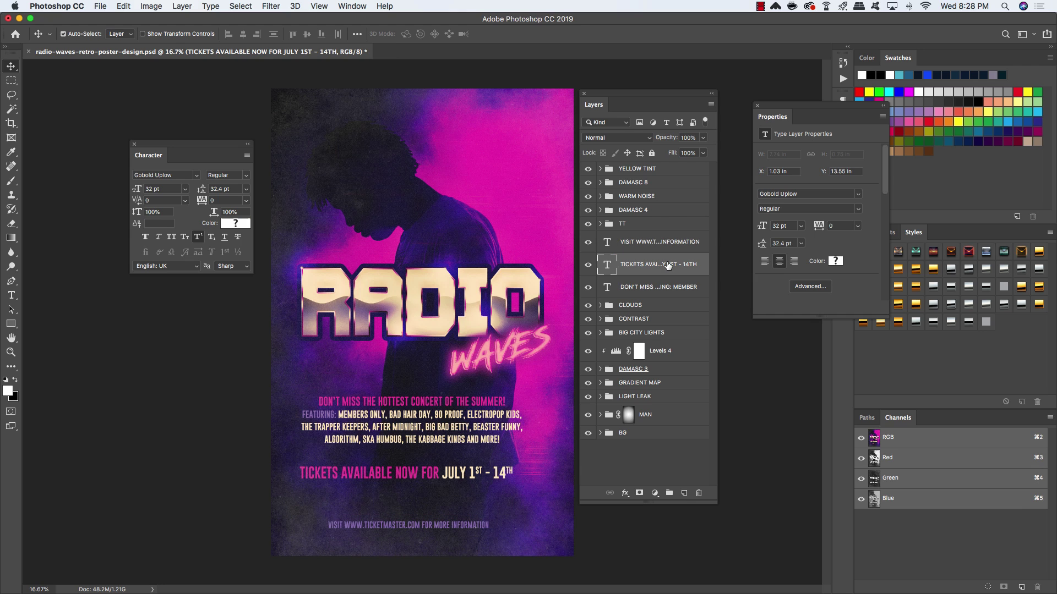
{"action": "key", "text": "shift+Down"}
{"action": "key", "text": "shift+Down"}
{"action": "key", "text": "shift+Down"}
{"action": "key", "text": "shift+Down"}
{"action": "key", "text": "shift+Down"}
{"action": "key", "text": "shift+Down"}
{"action": "key", "text": "shift+Down"}
{"action": "key", "text": "shift+Down"}
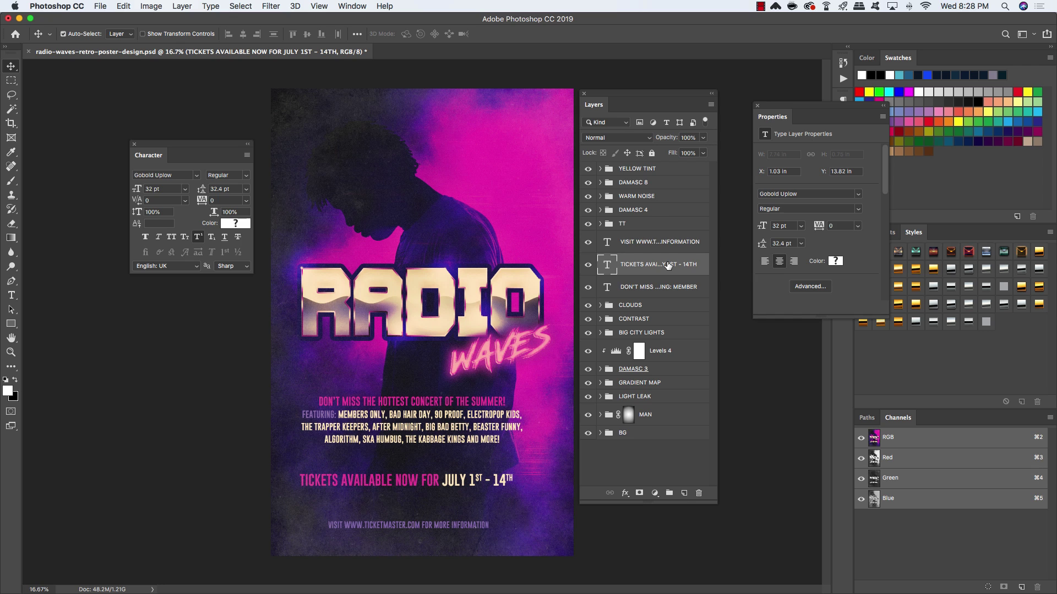
Lower the tagline and band lineup block to about Y 11.67 in.
{"action": "left_click", "coordinate": [666, 289]}
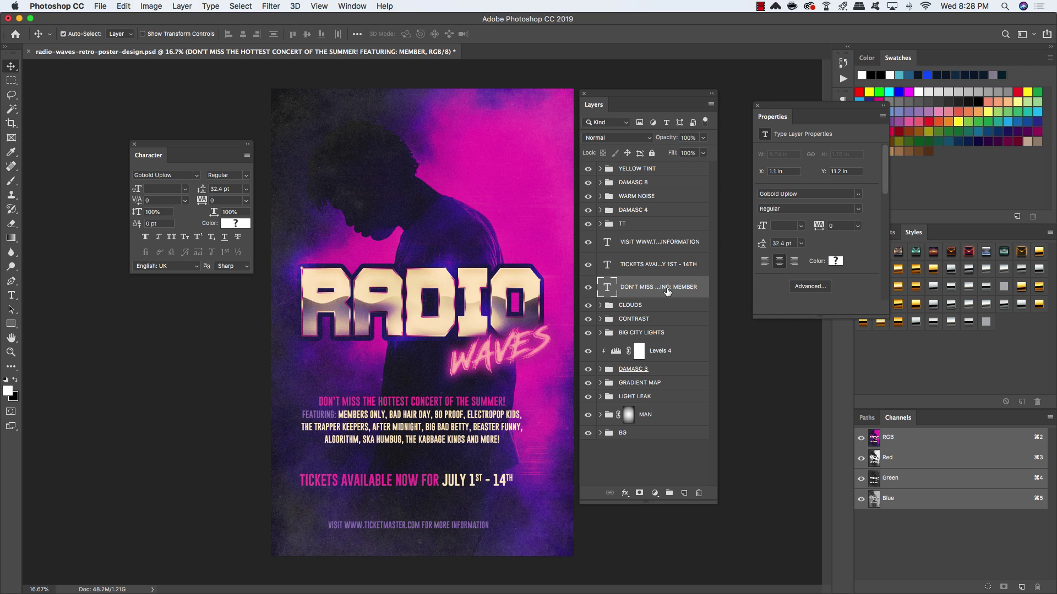
{"action": "key", "text": "shift+Down"}
{"action": "key", "text": "shift+Down"}
{"action": "key", "text": "shift+Down"}
{"action": "key", "text": "shift+Down"}
{"action": "key", "text": "shift+Down"}
{"action": "key", "text": "shift+Down"}
{"action": "key", "text": "shift+Down"}
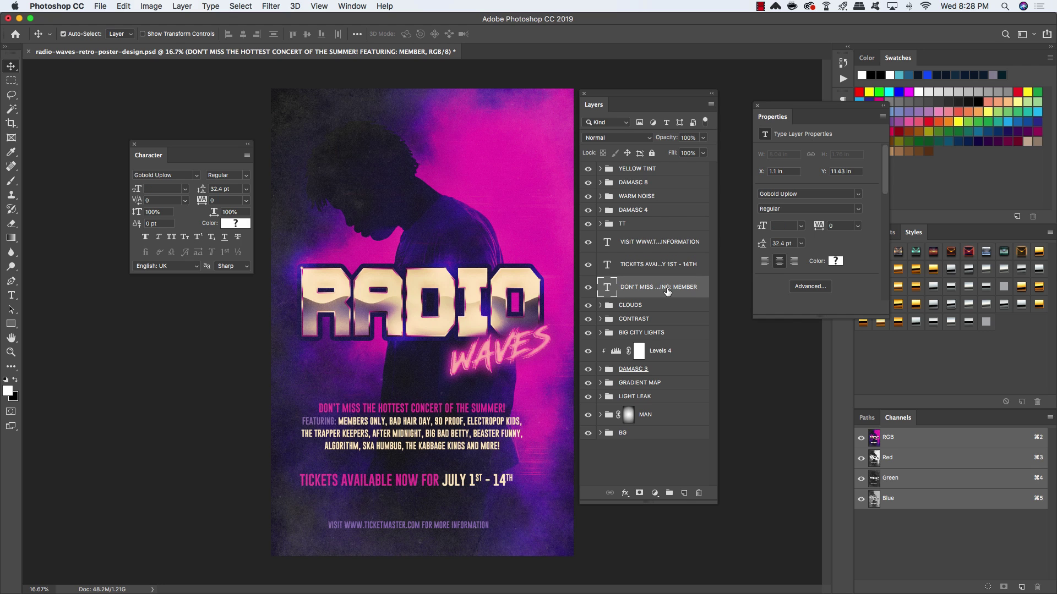
{"action": "key", "text": "shift+Down"}
Align the website line, ticket line and lineup block on their horizontal centres.
{"action": "left_click", "coordinate": [662, 265]}
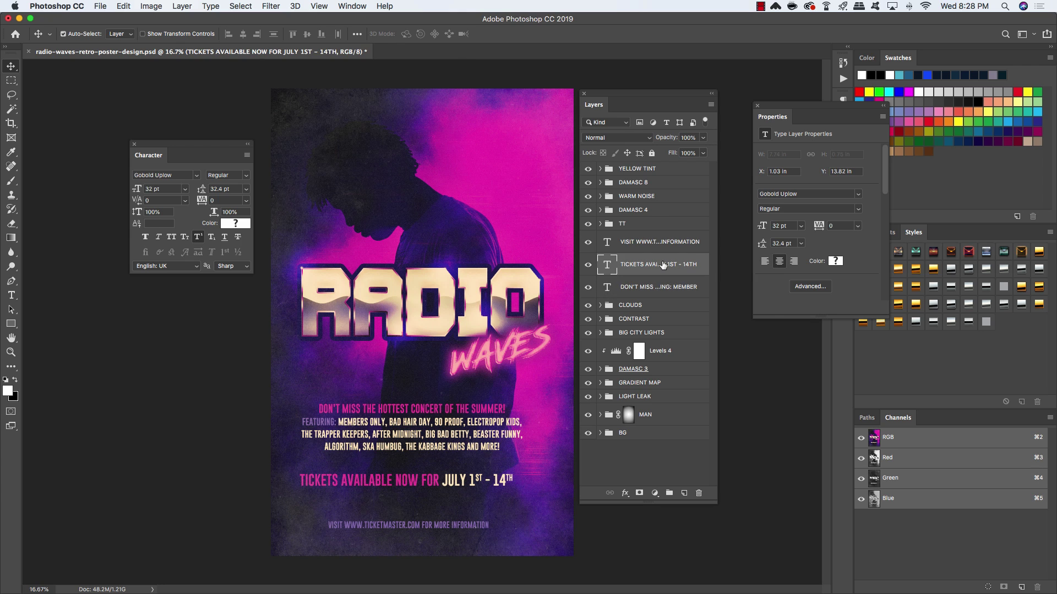
{"action": "left_click", "coordinate": [655, 247]}
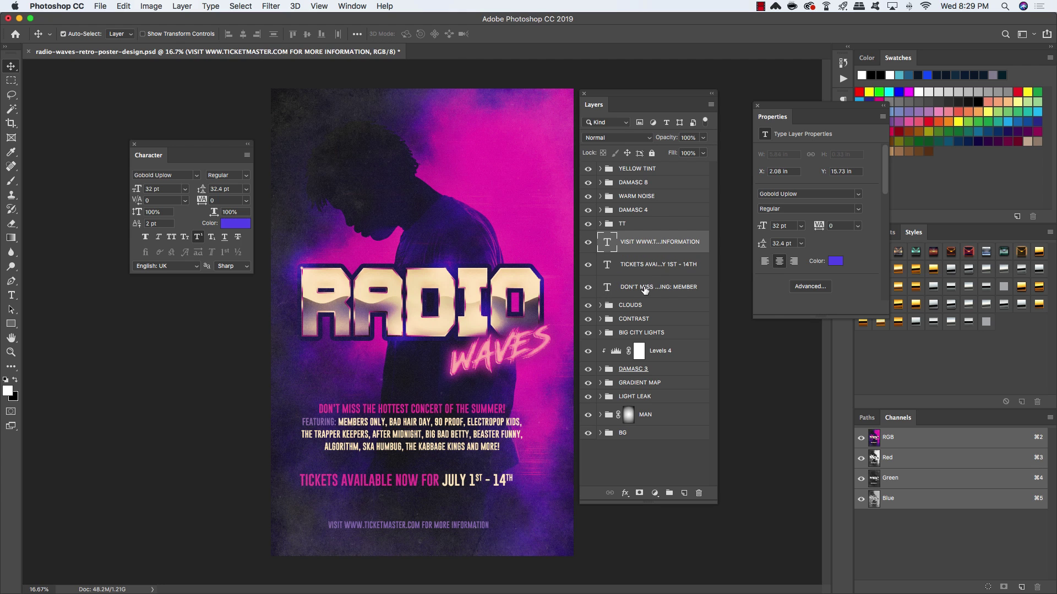
{"action": "left_click", "coordinate": [649, 288], "text": "shift"}
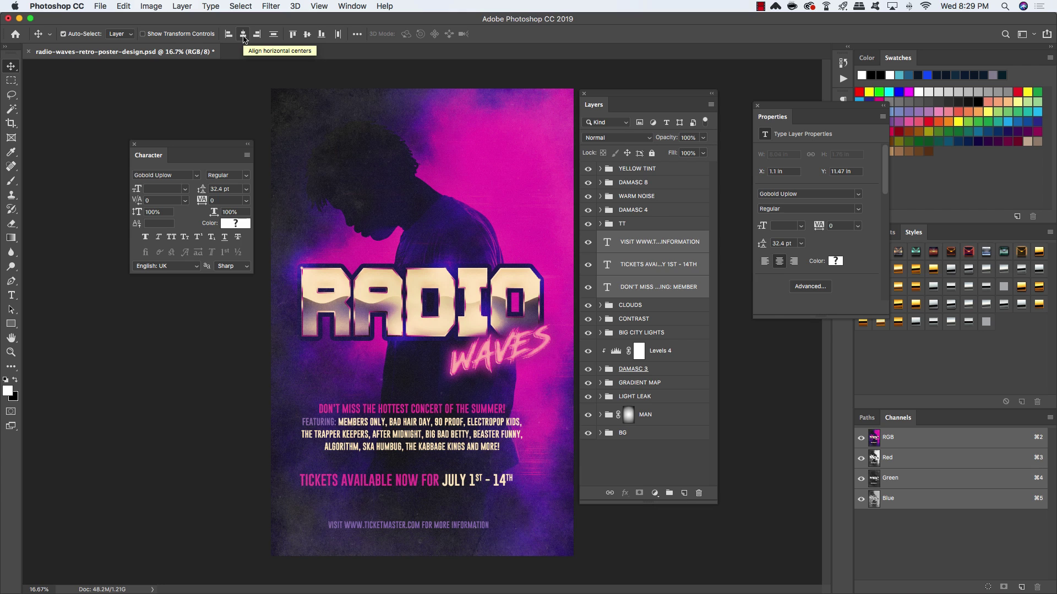
{"action": "left_click", "coordinate": [244, 39]}
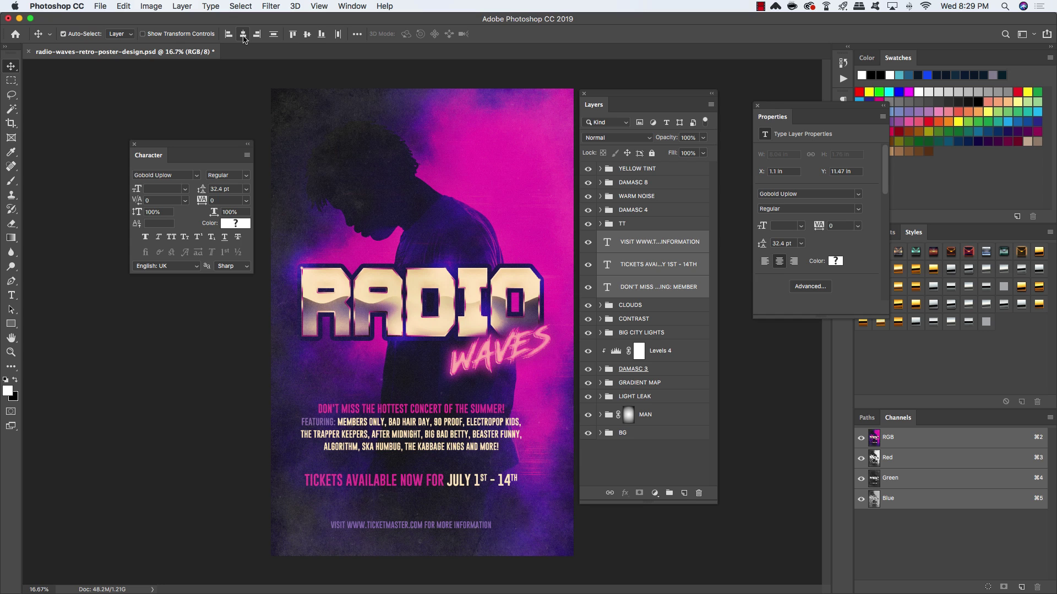
Shift the three text layers right together until the lineup block sits at about X 1.27 in, centred under the title.
{"action": "key", "text": "shift+Right"}
{"action": "key", "text": "shift+Right"}
{"action": "key", "text": "shift+Right"}
{"action": "key", "text": "shift+Right"}
{"action": "key", "text": "shift+Right"}
{"action": "key", "text": "shift+Right"}
{"action": "key", "text": "shift+Right"}
{"action": "key", "text": "shift+Right"}
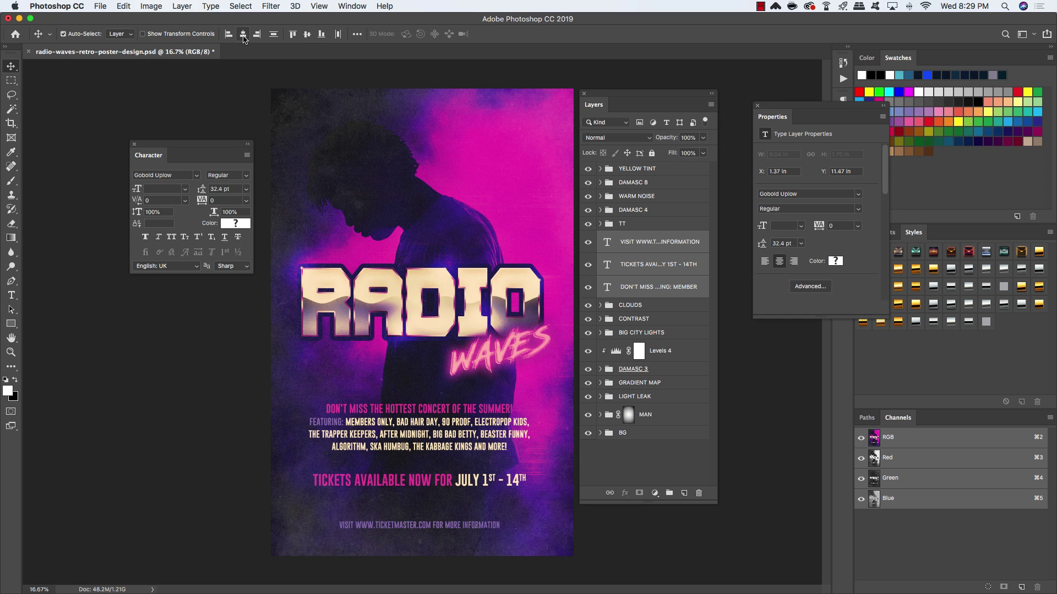
{"action": "key", "text": "shift+Left"}
{"action": "key", "text": "shift+Left"}
{"action": "key", "text": "shift+Left"}
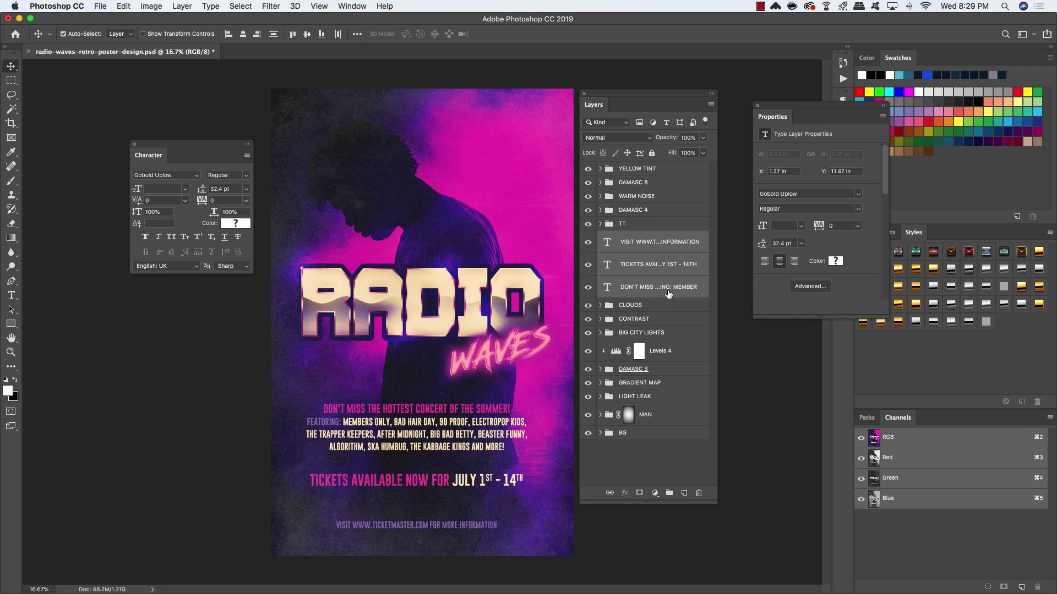
Group the three text layers and name the group SUBTEXT.
{"action": "key", "text": "super+g"}
{"action": "double_click", "coordinate": [627, 239]}
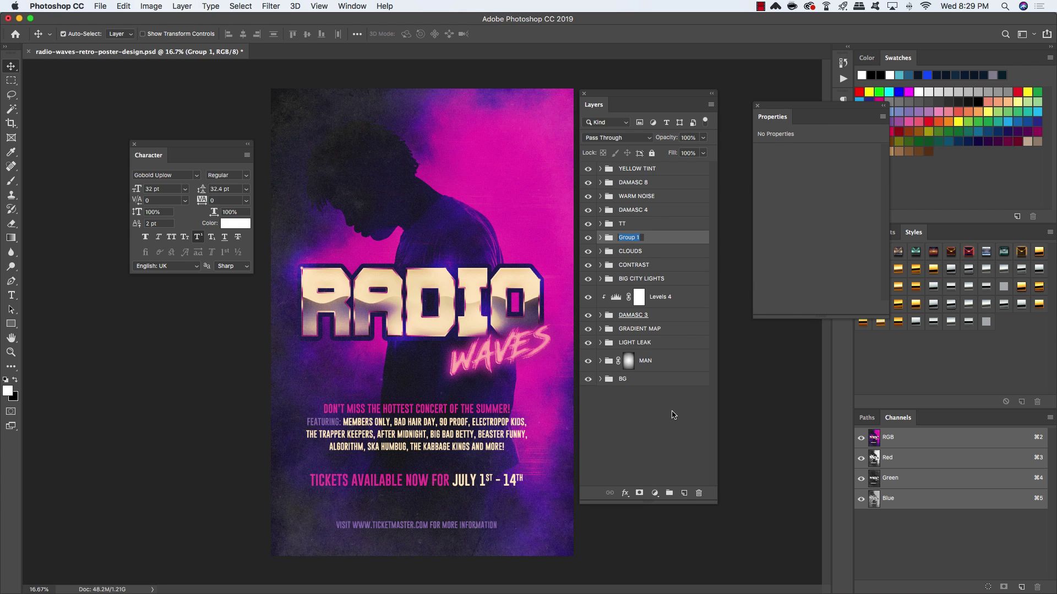
{"action": "type", "text": "SUBTEXT"}
{"action": "key", "text": "Return"}
Place the coconut-trees stock photo from the tutorial's stock photos folder as an embedded object in the poster.
{"action": "left_click", "coordinate": [101, 5]}
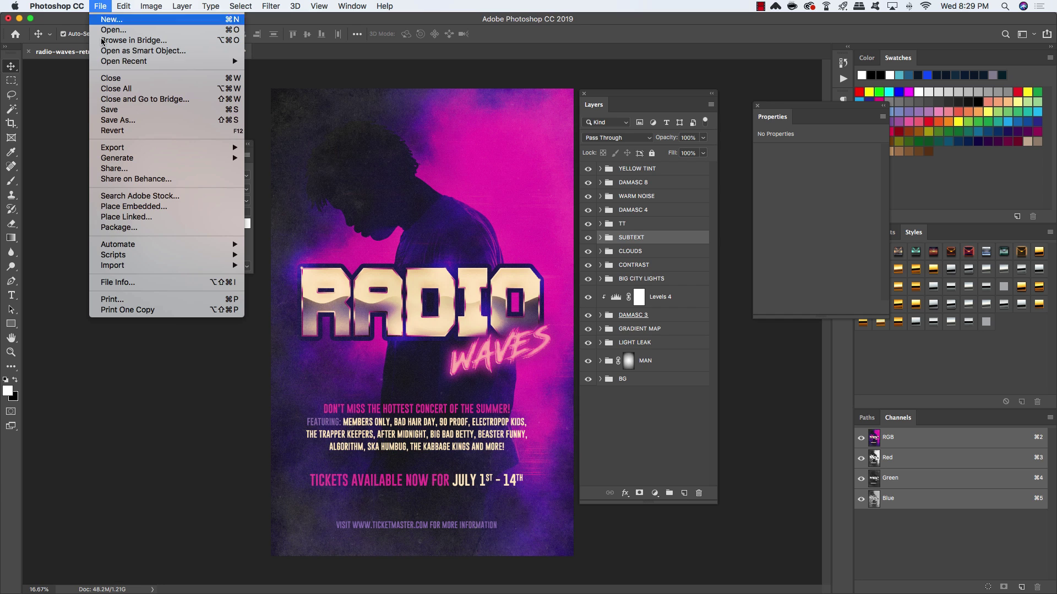
{"action": "left_click", "coordinate": [150, 209]}
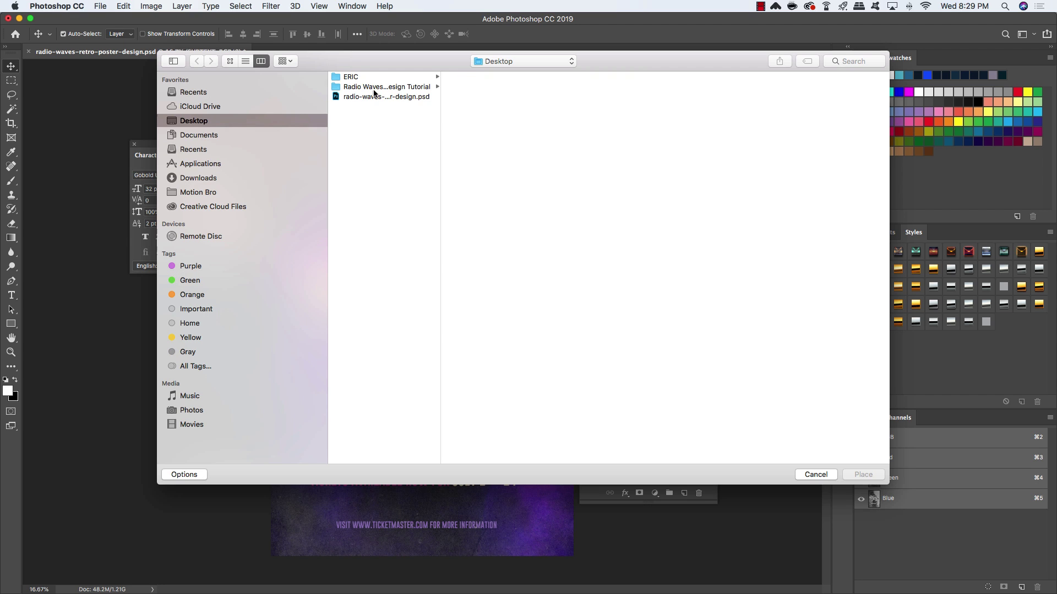
{"action": "left_click", "coordinate": [409, 87]}
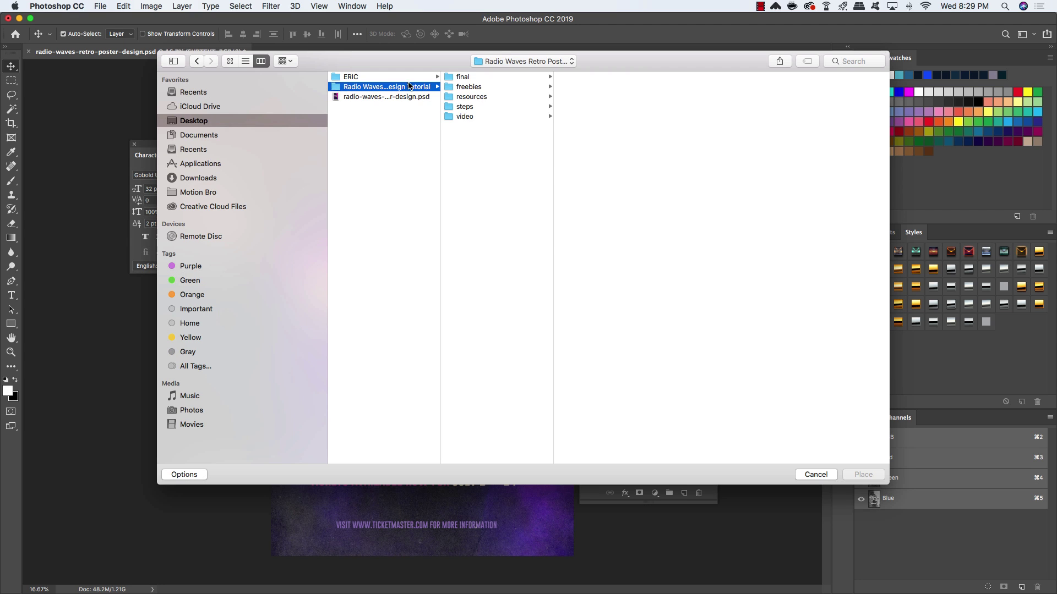
{"action": "left_click", "coordinate": [471, 97]}
{"action": "left_click", "coordinate": [596, 86]}
{"action": "left_click", "coordinate": [721, 106]}
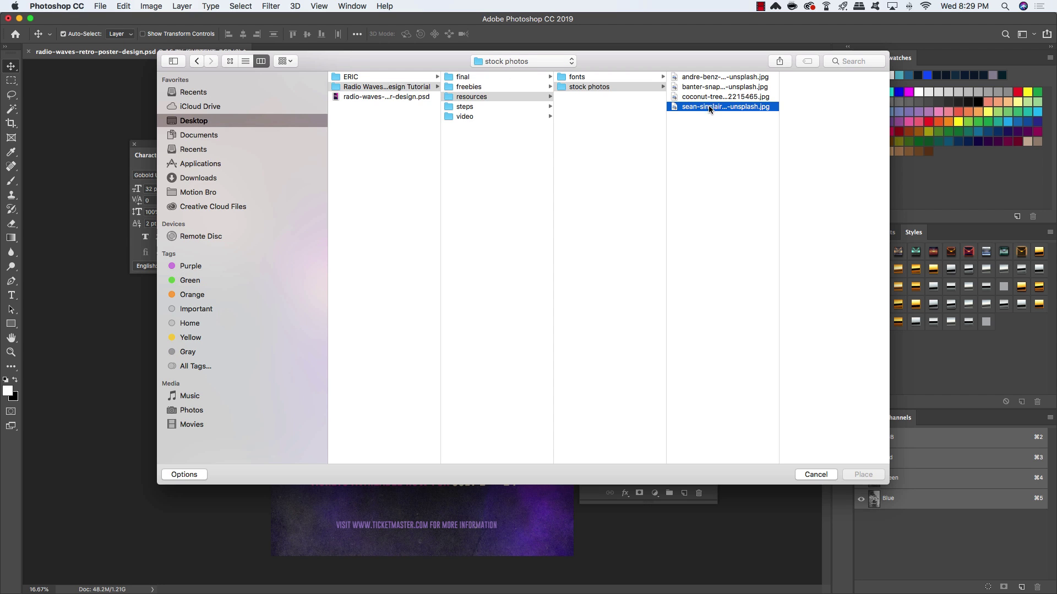
{"action": "left_click", "coordinate": [692, 97]}
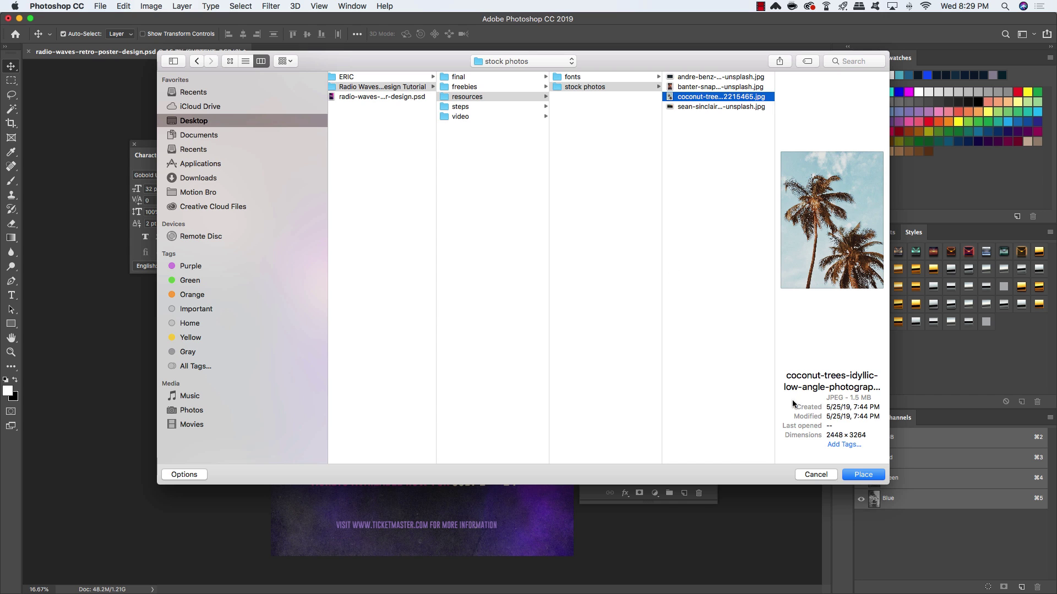
{"action": "left_click", "coordinate": [870, 476]}
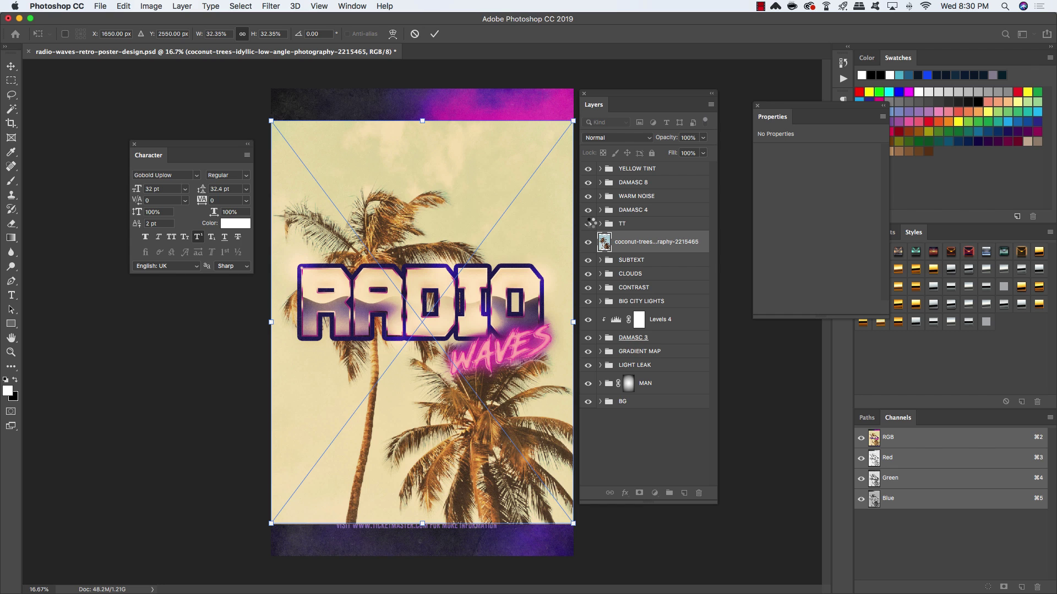
{"action": "key", "text": "Return"}
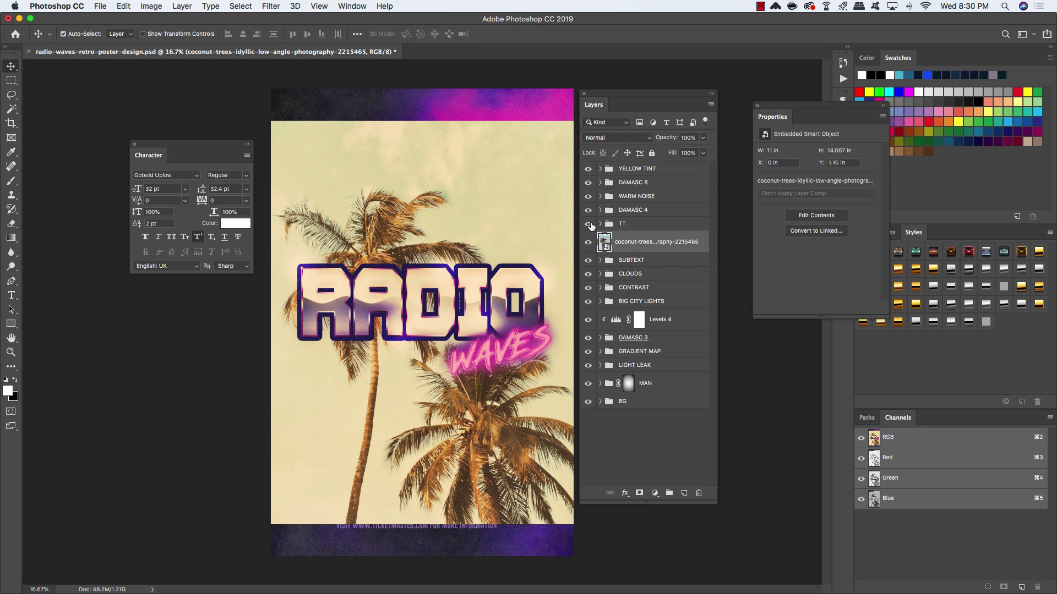
Move the coconut-trees layer below the BIG CITY LIGHTS group and set its blend mode to Multiply.
{"action": "key", "text": "super+bracketleft"}
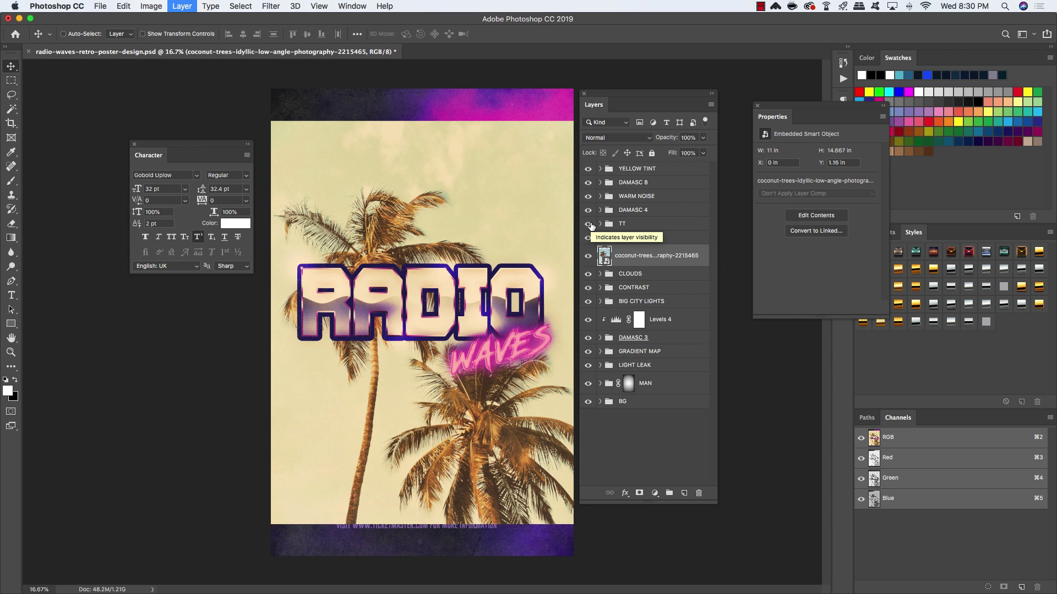
{"action": "key", "text": "super+bracketleft"}
{"action": "key", "text": "super+bracketleft"}
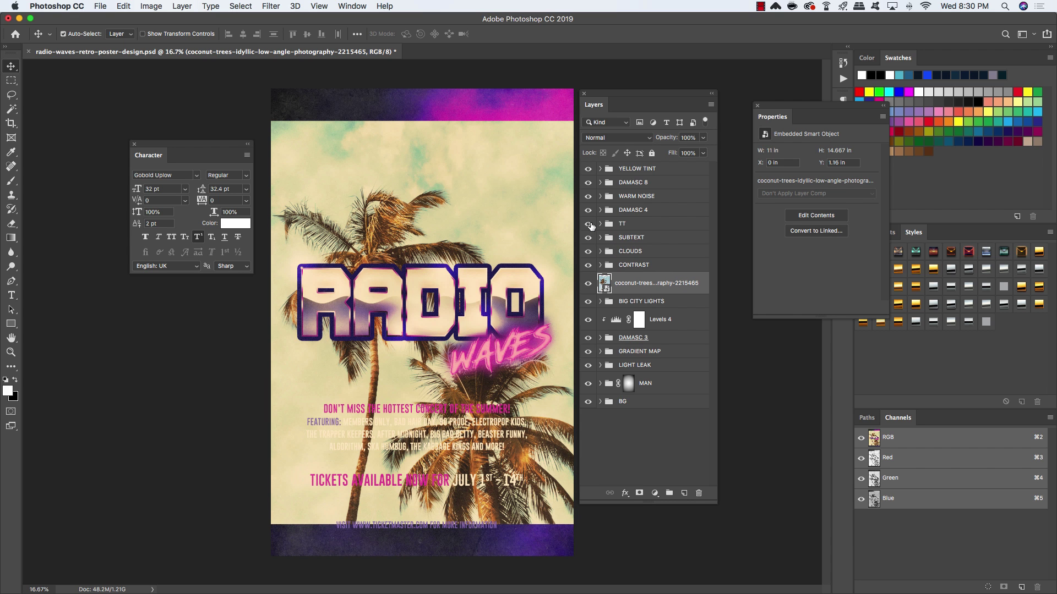
{"action": "key", "text": "super+bracketleft"}
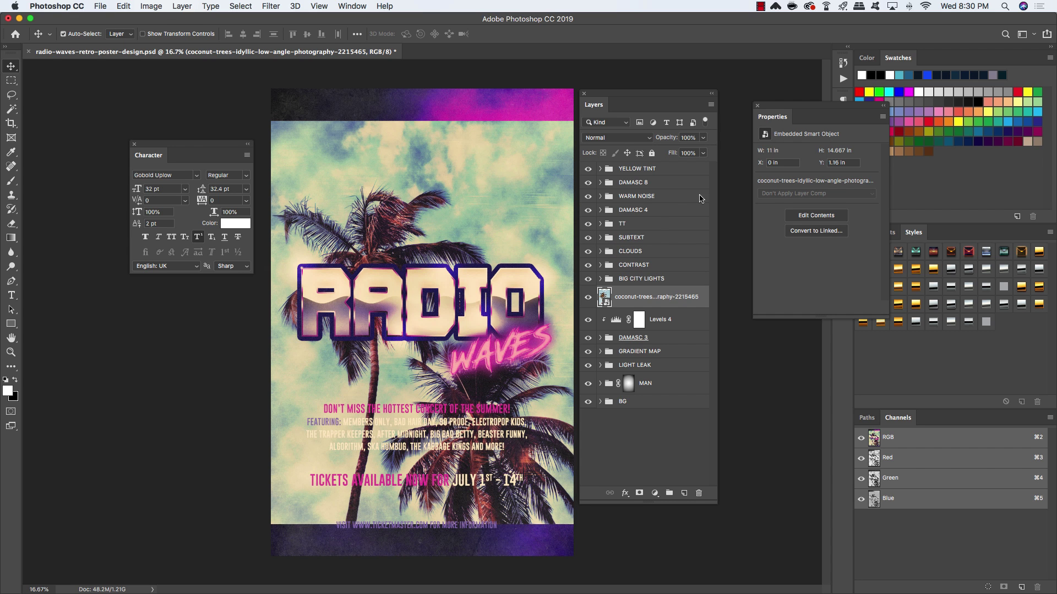
{"action": "left_click", "coordinate": [600, 138]}
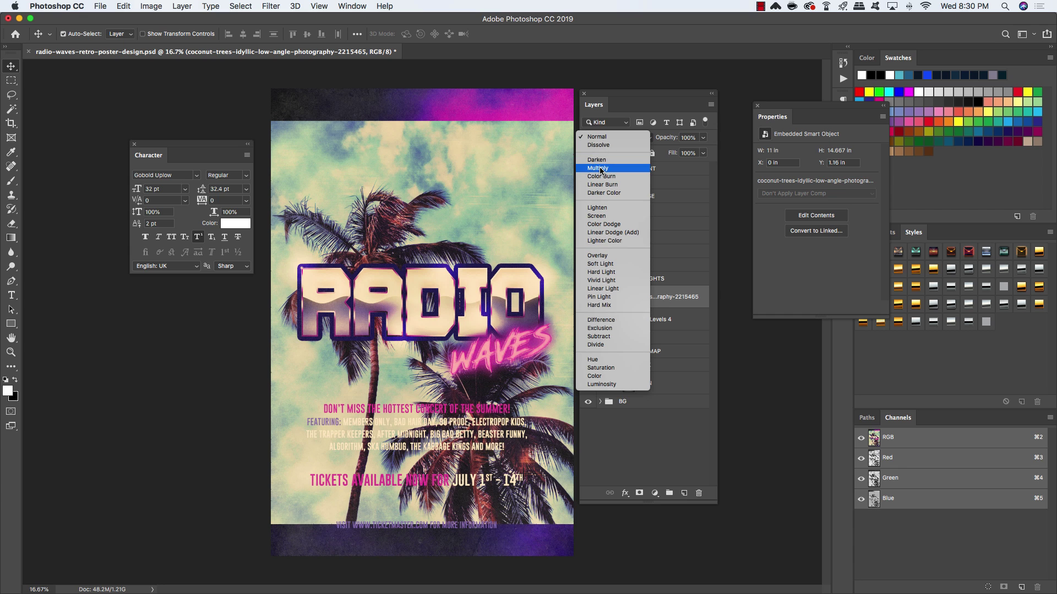
{"action": "left_click", "coordinate": [600, 169]}
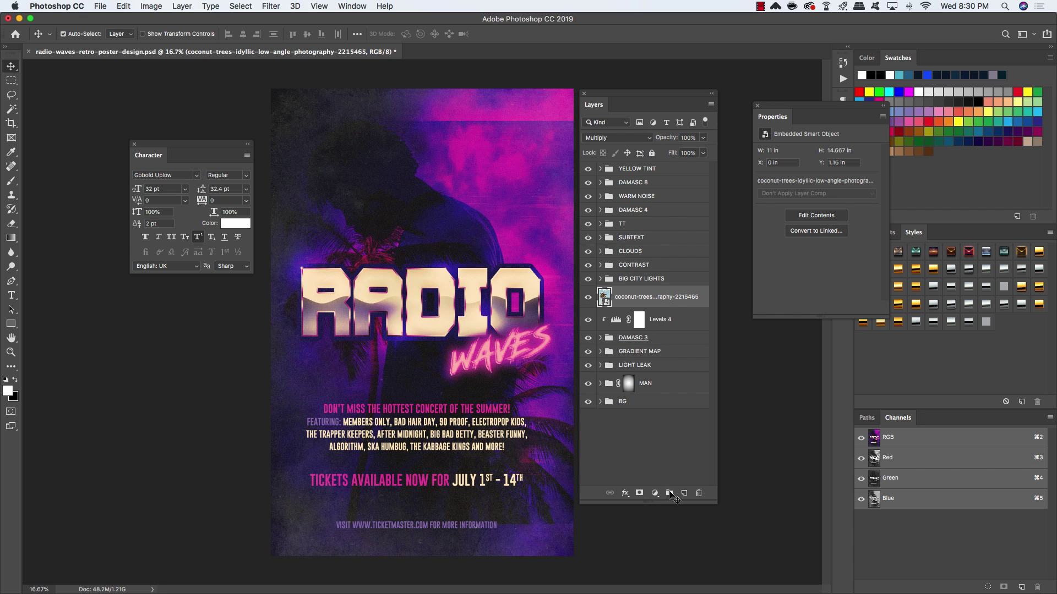
Clip a Levels adjustment to the coconut-trees layer with input black at 50 and input white at 225.
{"action": "left_click", "coordinate": [655, 494]}
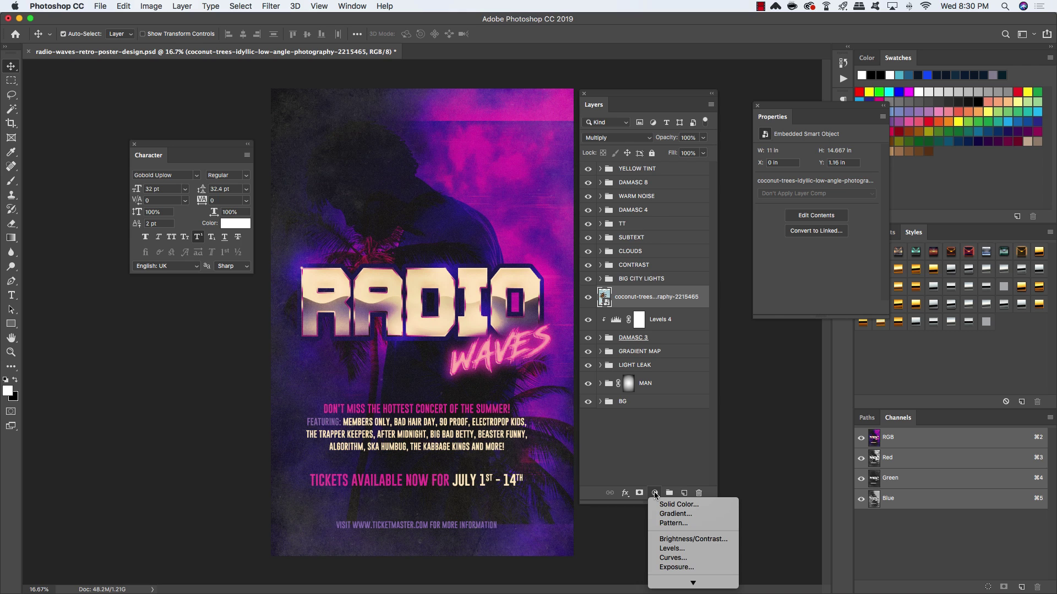
{"action": "left_click", "coordinate": [672, 548]}
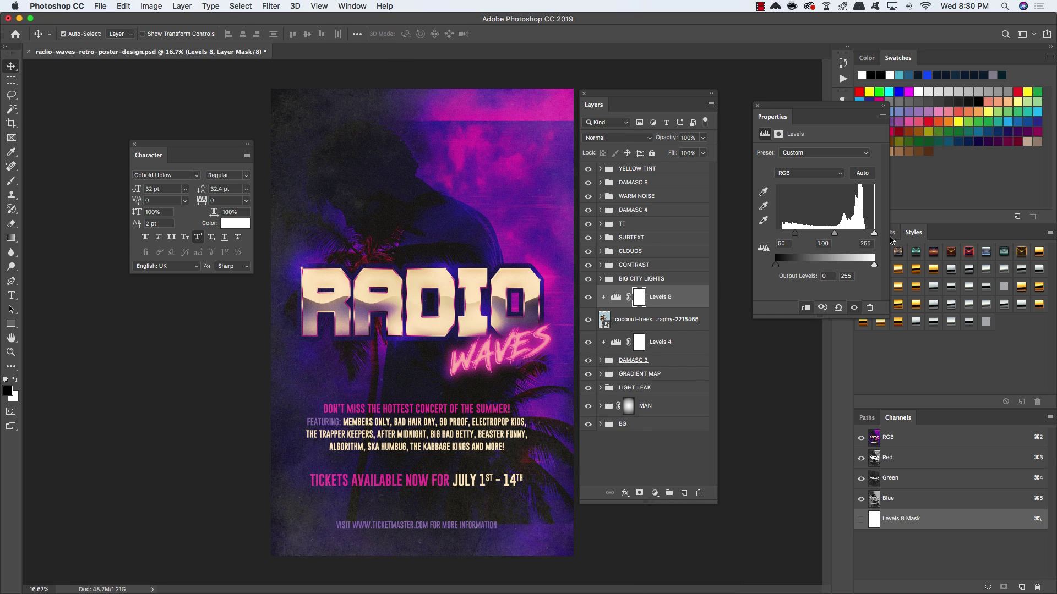
{"action": "left_click_drag", "start_coordinate": [874, 234], "coordinate": [861, 231]}
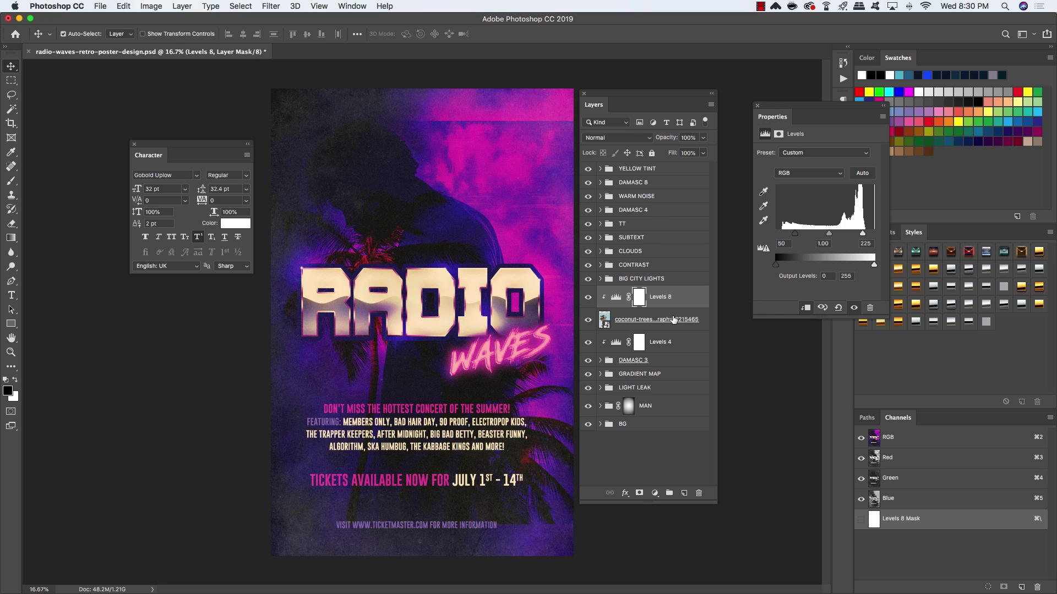
Add a default Black & White adjustment clipped directly above the coconut-trees photo, beneath its Levels layer.
{"action": "left_click", "coordinate": [673, 319]}
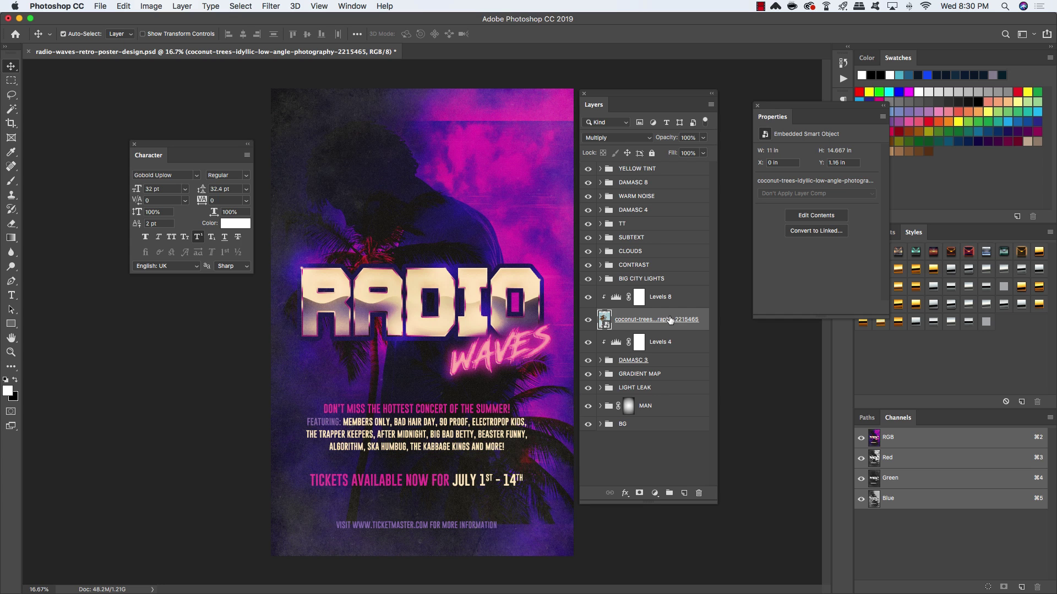
{"action": "left_click", "coordinate": [654, 493]}
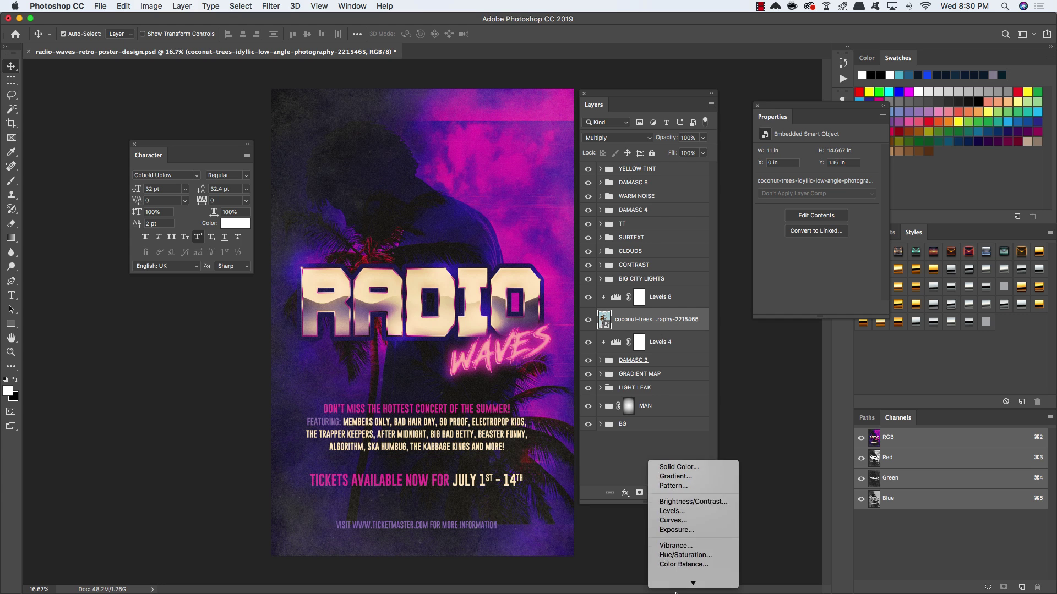
{"action": "left_click", "coordinate": [679, 500]}
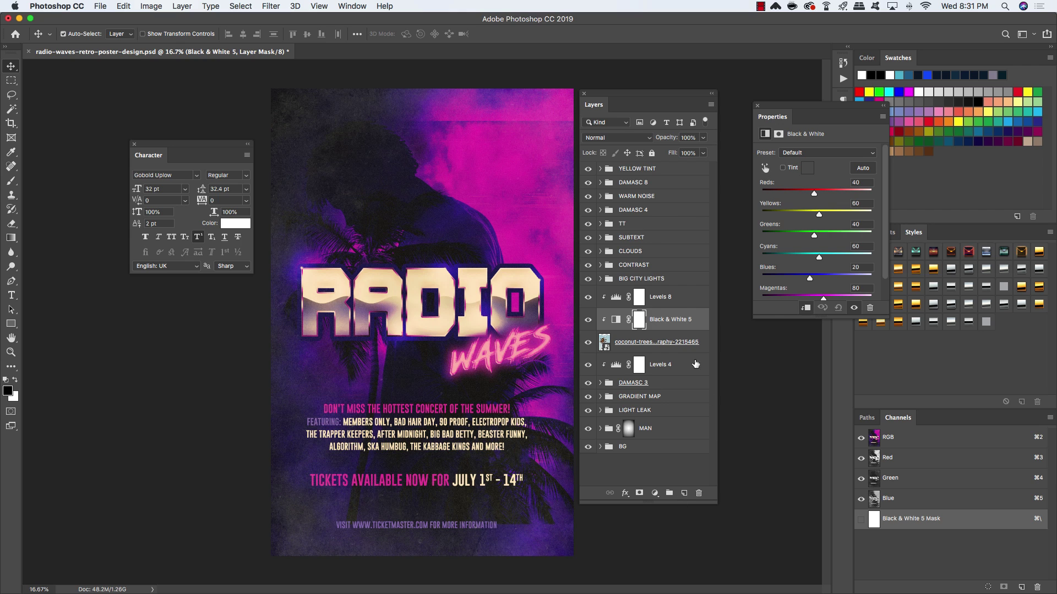
Group the coconut-trees photo with its two adjustment layers as PALM TREE and add a layer mask to the group.
{"action": "left_click", "coordinate": [682, 346]}
{"action": "left_click", "coordinate": [679, 301], "text": "shift"}
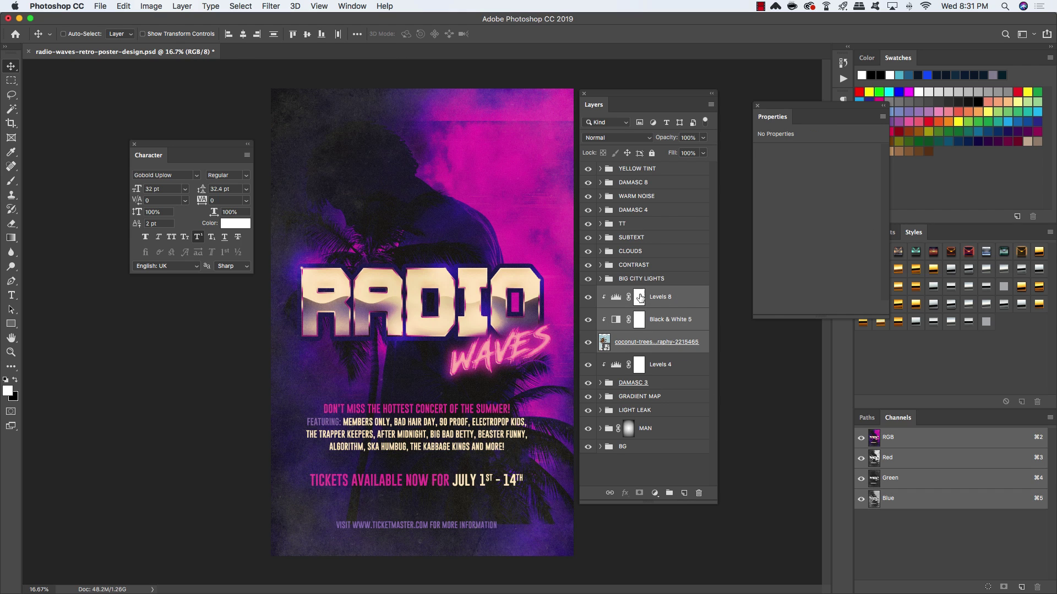
{"action": "key", "text": "super+g"}
{"action": "type", "text": "PAL"}
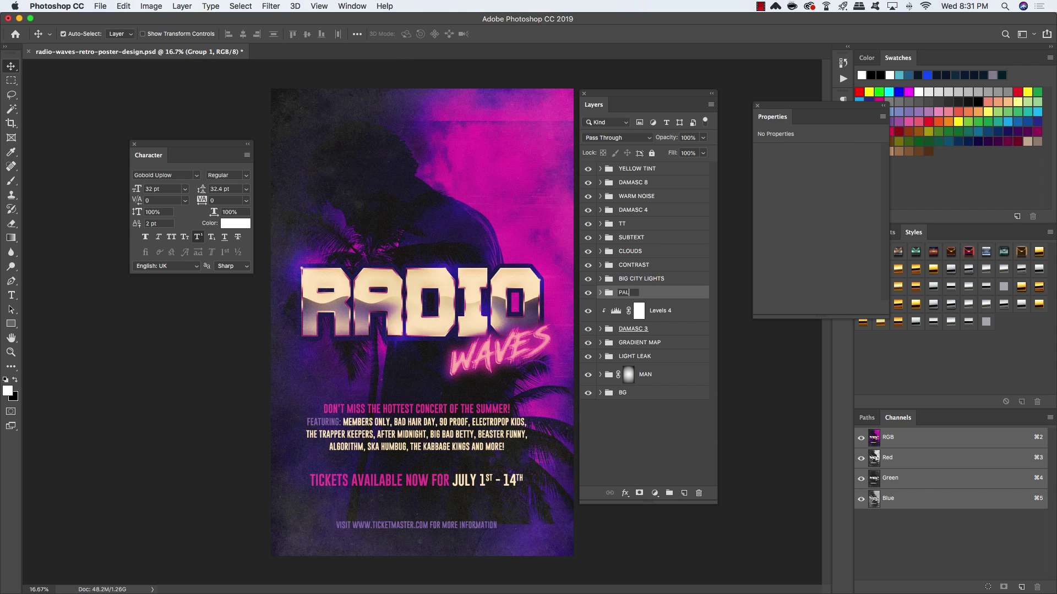
{"action": "type", "text": "M TREE"}
{"action": "key", "text": "Return"}
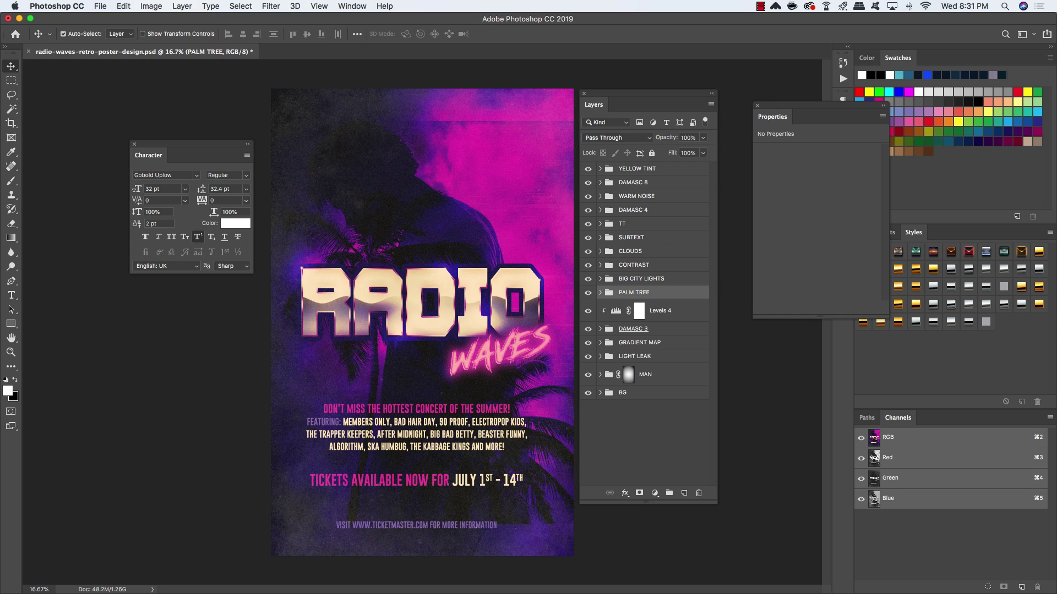
{"action": "left_click", "coordinate": [639, 493]}
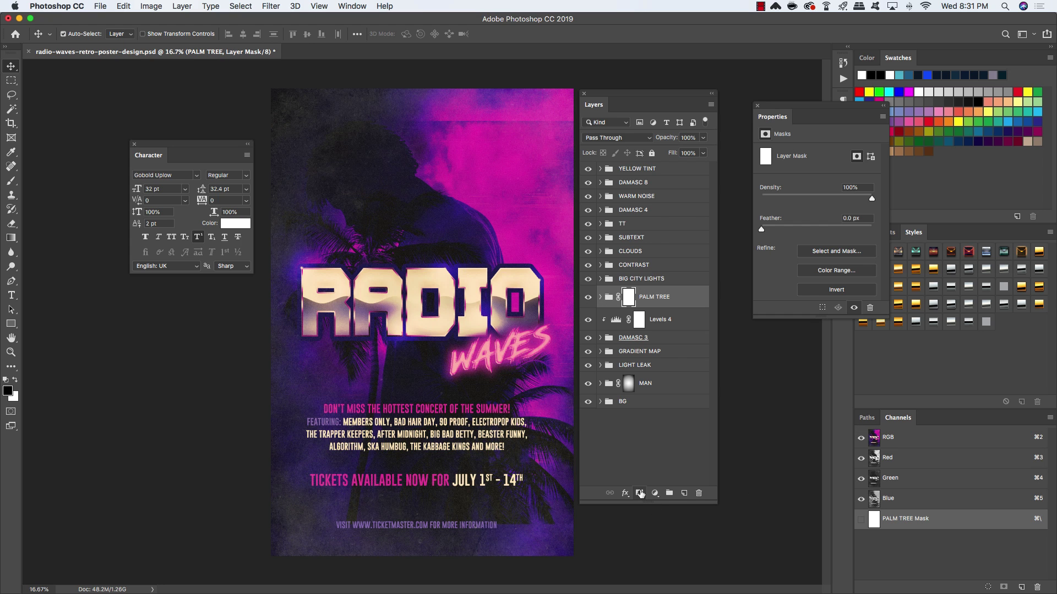
Scale the PALM TREE group to about 117% and move its centre to about X -409 px, Y 1382 px.
{"action": "key", "text": "super+t"}
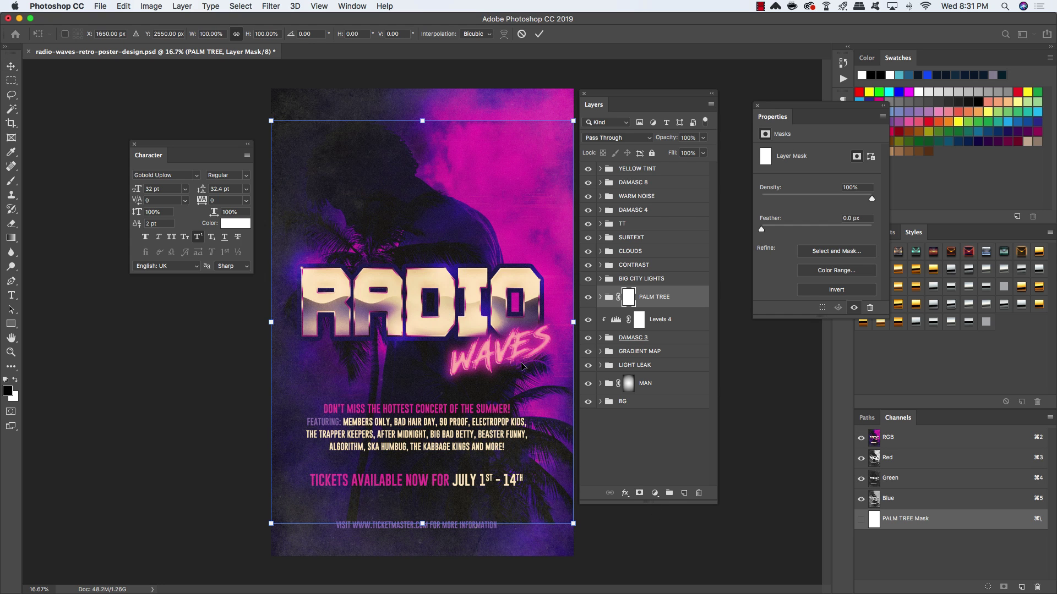
{"action": "left_click_drag", "start_coordinate": [494, 341], "coordinate": [405, 271]}
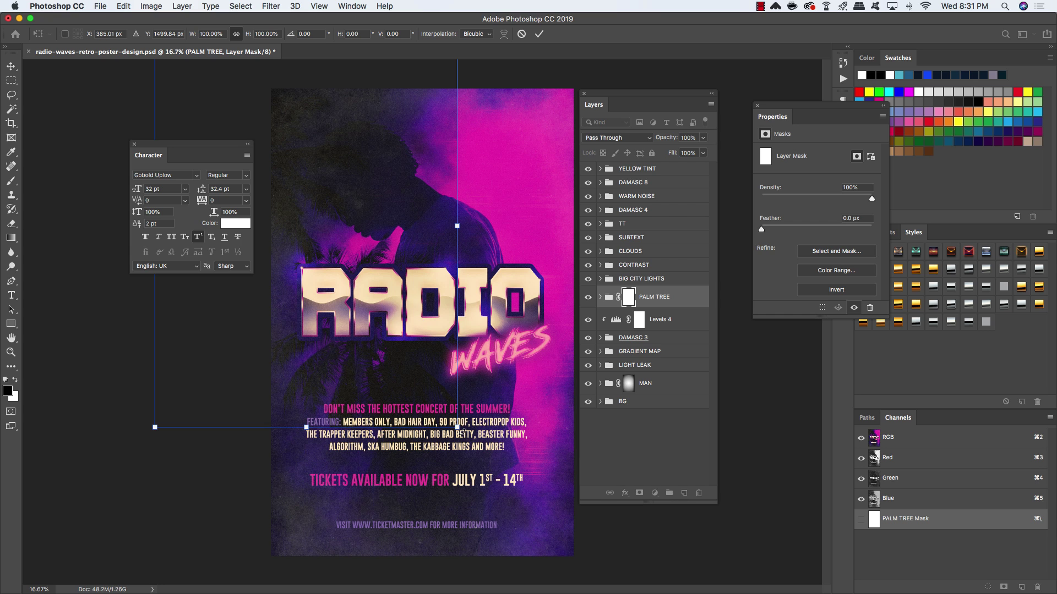
{"action": "left_click_drag", "start_coordinate": [456, 428], "coordinate": [482, 462]}
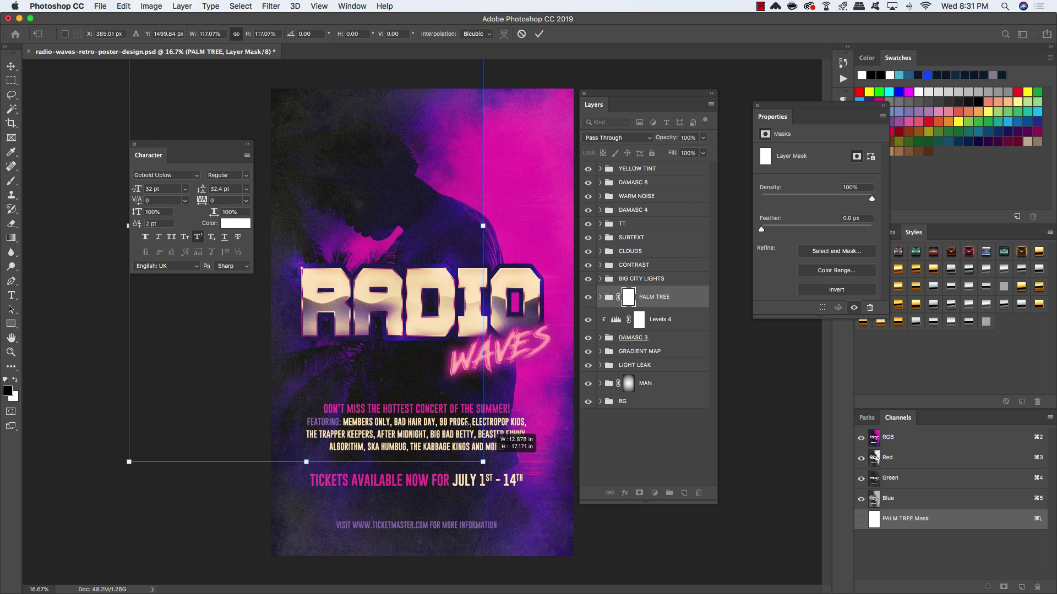
{"action": "left_click_drag", "start_coordinate": [436, 382], "coordinate": [362, 377]}
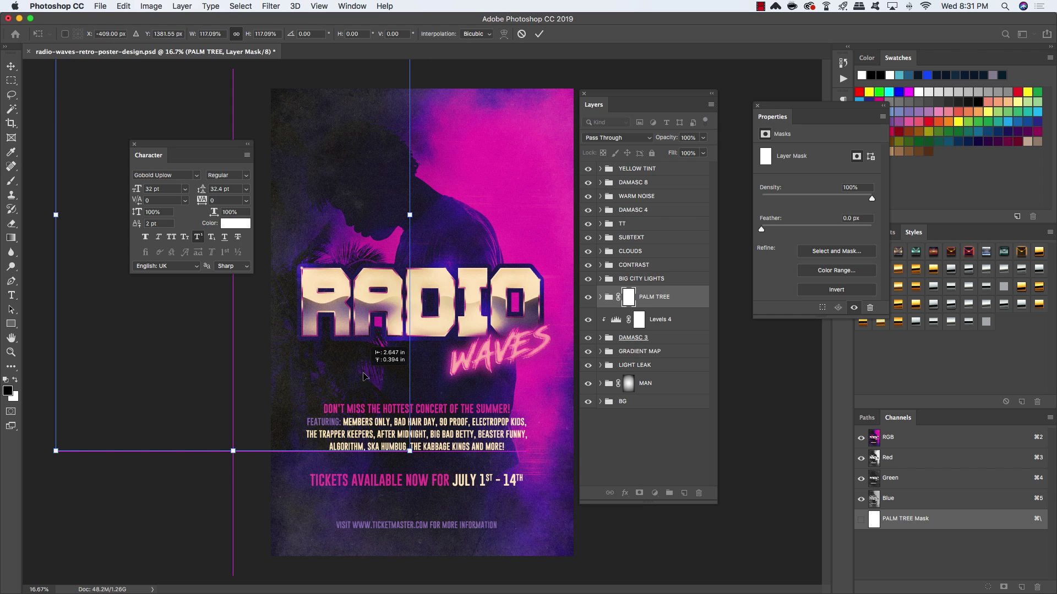
{"action": "key", "text": "Return"}
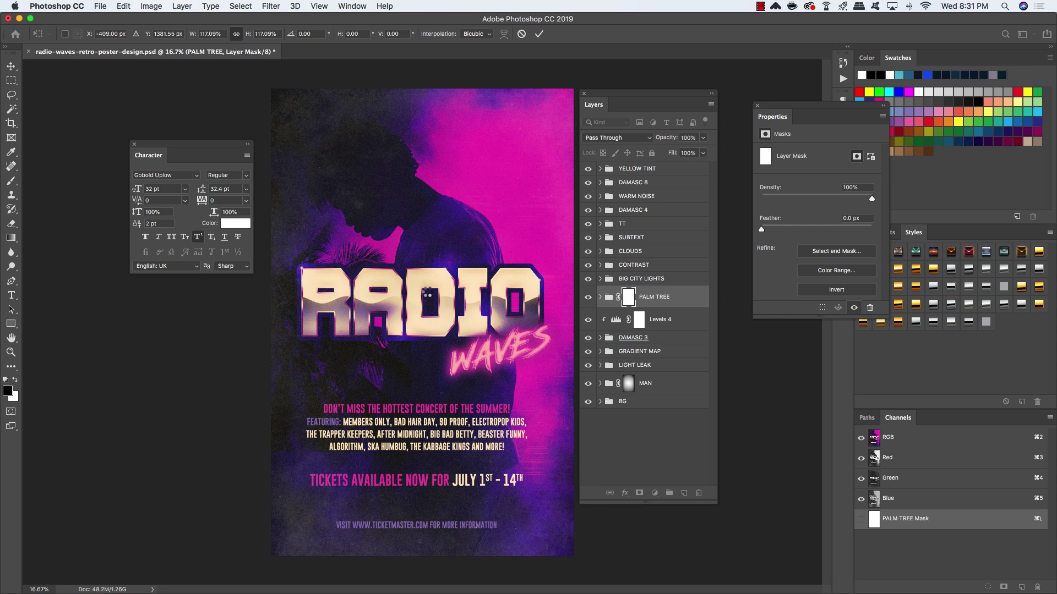
Paint black on the PALM TREE mask with a soft 30% opacity brush, about 1000 to 1400 px, fading the palms around the lineup text.
{"action": "key", "text": "b"}
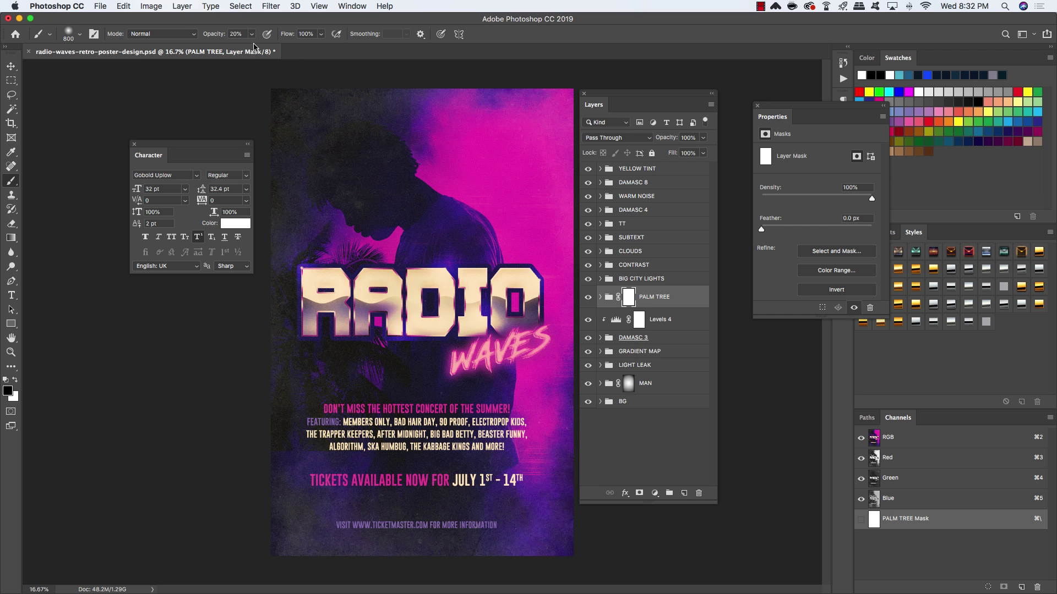
{"action": "key", "text": "3"}
{"action": "key", "text": "bracketleft"}
{"action": "key", "text": "bracketleft"}
{"action": "key", "text": "bracketleft"}
{"action": "key", "text": "bracketleft"}
{"action": "key", "text": "bracketleft"}
{"action": "key", "text": "bracketright"}
{"action": "key", "text": "bracketright"}
{"action": "key", "text": "bracketright"}
{"action": "key", "text": "bracketright"}
{"action": "key", "text": "bracketright"}
{"action": "key", "text": "bracketright"}
{"action": "key", "text": "bracketright"}
{"action": "key", "text": "bracketright"}
{"action": "key", "text": "bracketright"}
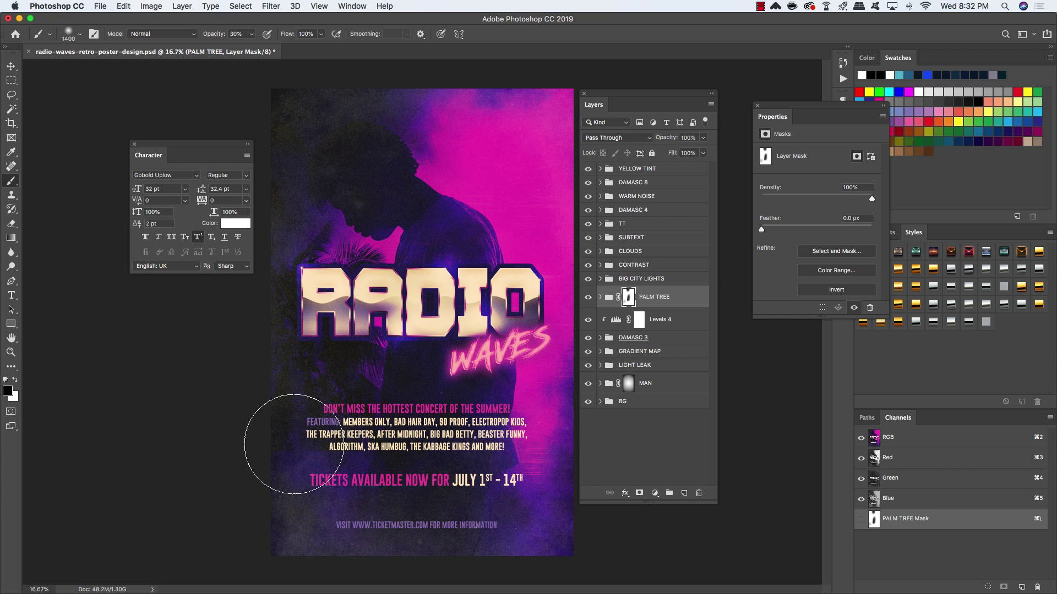
{"action": "key", "text": "bracketright"}
{"action": "key", "text": "bracketright"}
{"action": "mouse_move", "coordinate": [309, 445]}
{"action": "left_mouse_down"}
{"action": "mouse_move", "coordinate": [350, 454]}
{"action": "mouse_move", "coordinate": [336, 454]}
{"action": "left_mouse_up"}
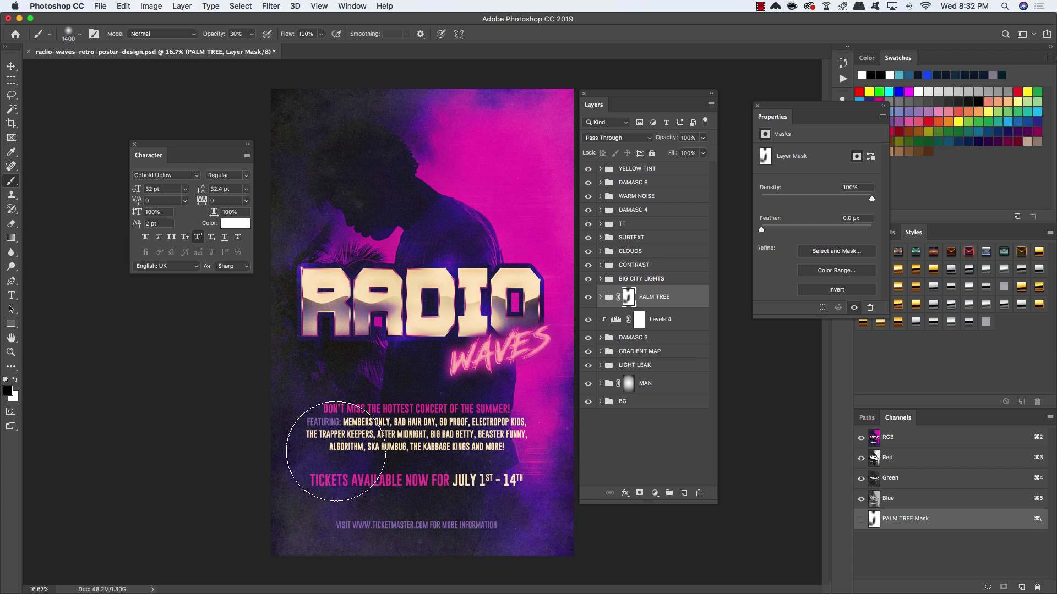
{"action": "key", "text": "bracketleft"}
{"action": "key", "text": "bracketleft"}
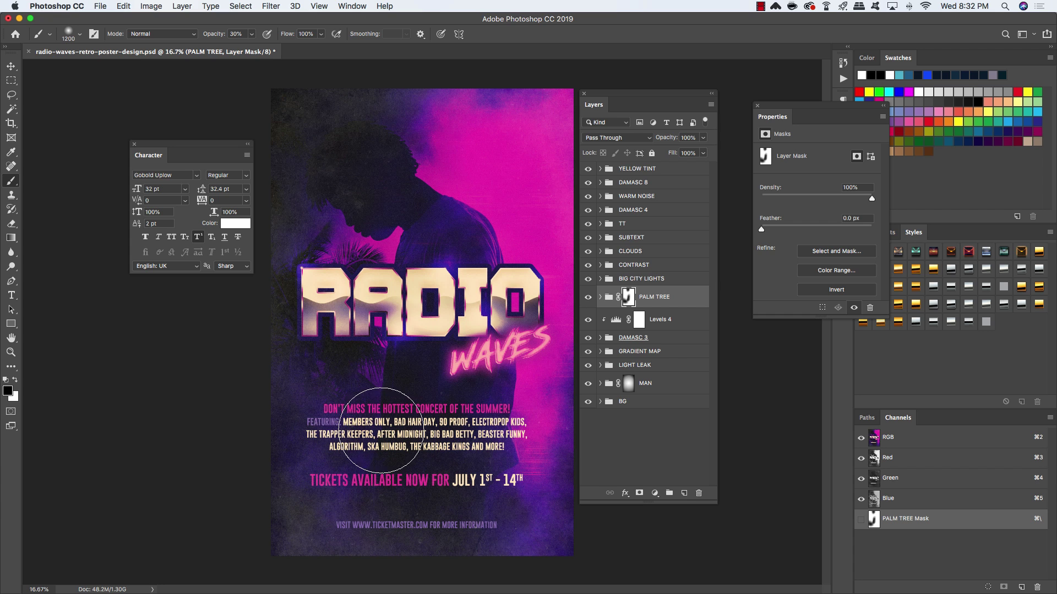
{"action": "key", "text": "bracketleft"}
{"action": "key", "text": "bracketleft"}
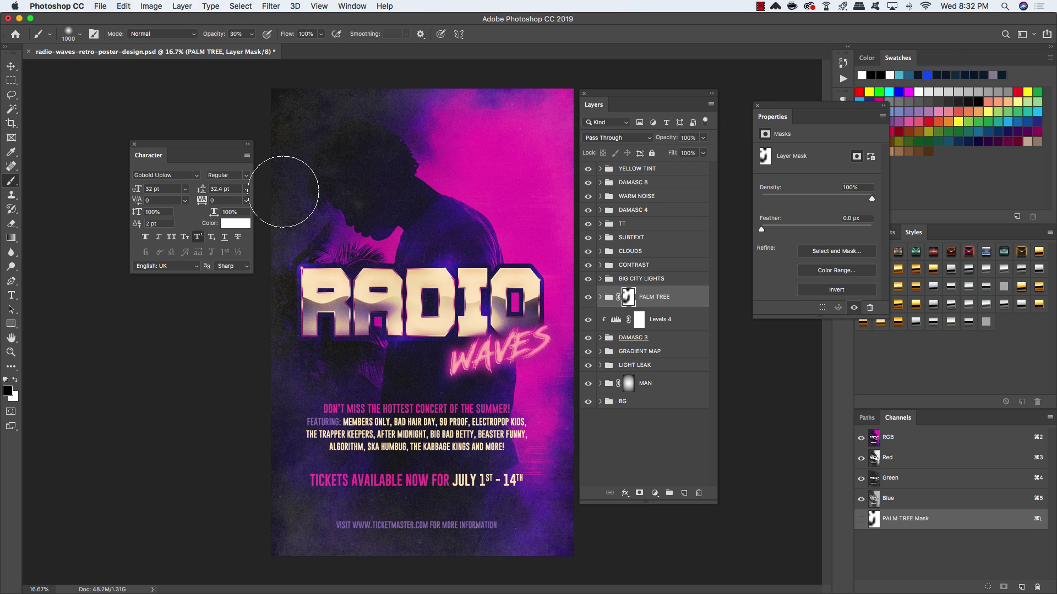
{"action": "key", "text": "bracketleft"}
{"action": "key", "text": "bracketleft"}
{"action": "key", "text": "bracketright"}
{"action": "key", "text": "bracketright"}
{"action": "key", "text": "bracketright"}
{"action": "left_click_drag", "start_coordinate": [351, 361], "coordinate": [339, 352]}
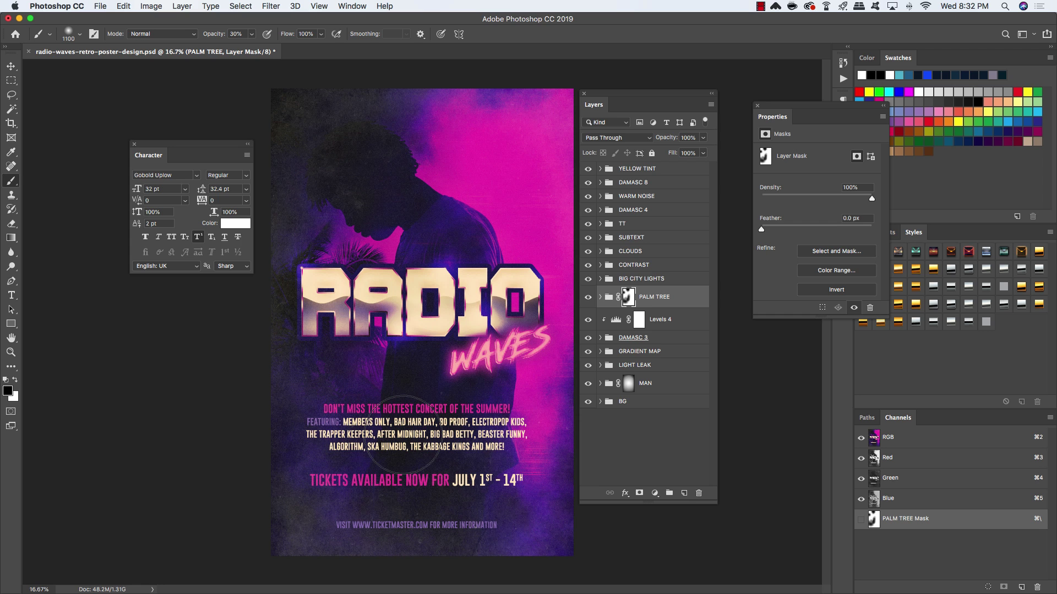
{"action": "key", "text": "bracketleft"}
{"action": "key", "text": "x"}
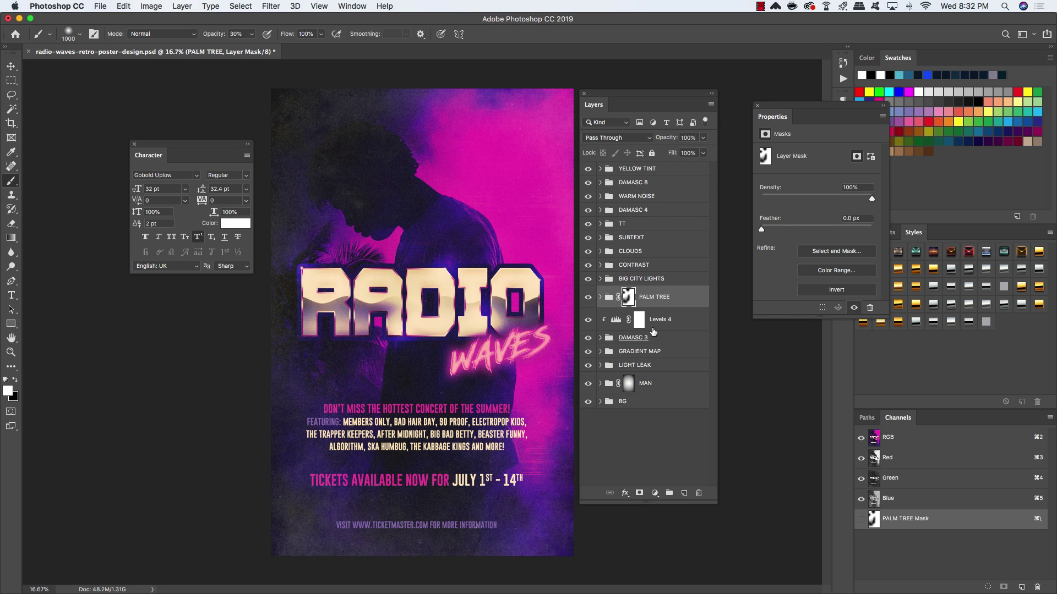
Duplicate the PALM TREE group together with its mask.
{"action": "key", "text": "v"}
{"action": "key", "text": "super+j"}
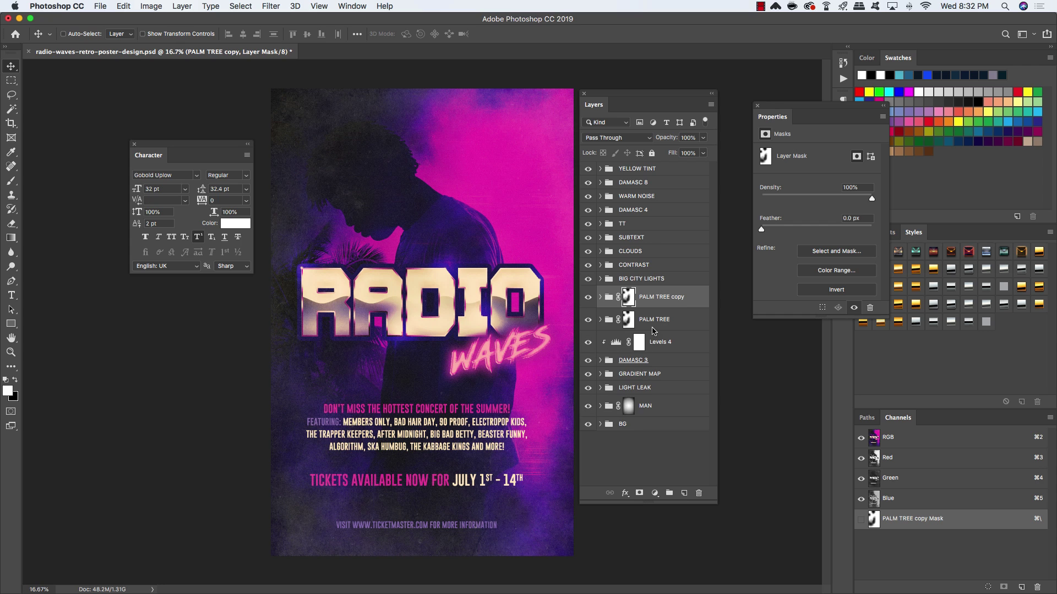
Delete the layer mask from the PALM TREE copy group and hide the Levels 8 adjustment inside it.
{"action": "right_click", "coordinate": [629, 298]}
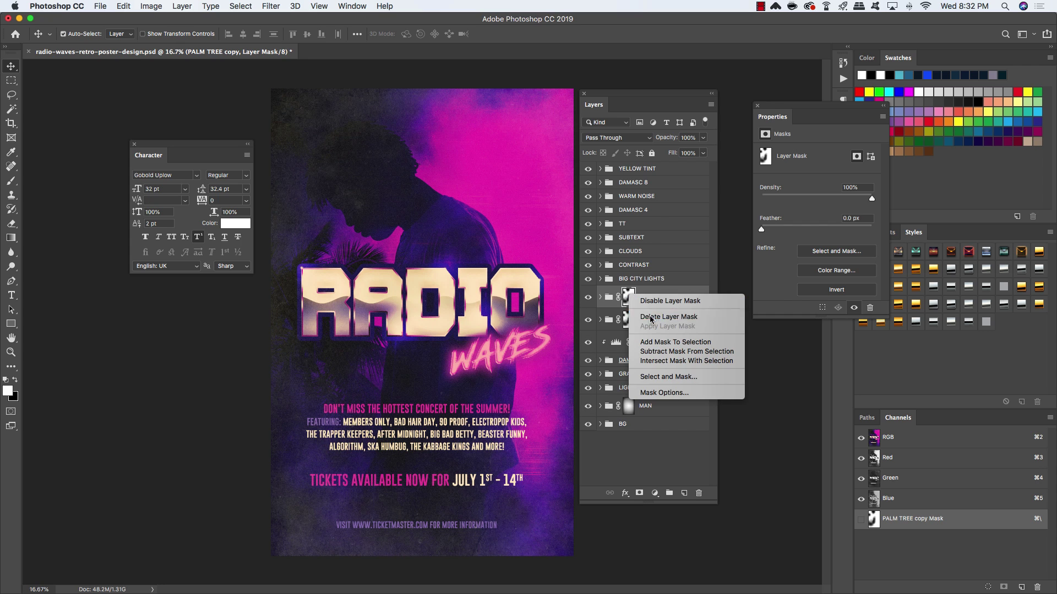
{"action": "left_click", "coordinate": [649, 317]}
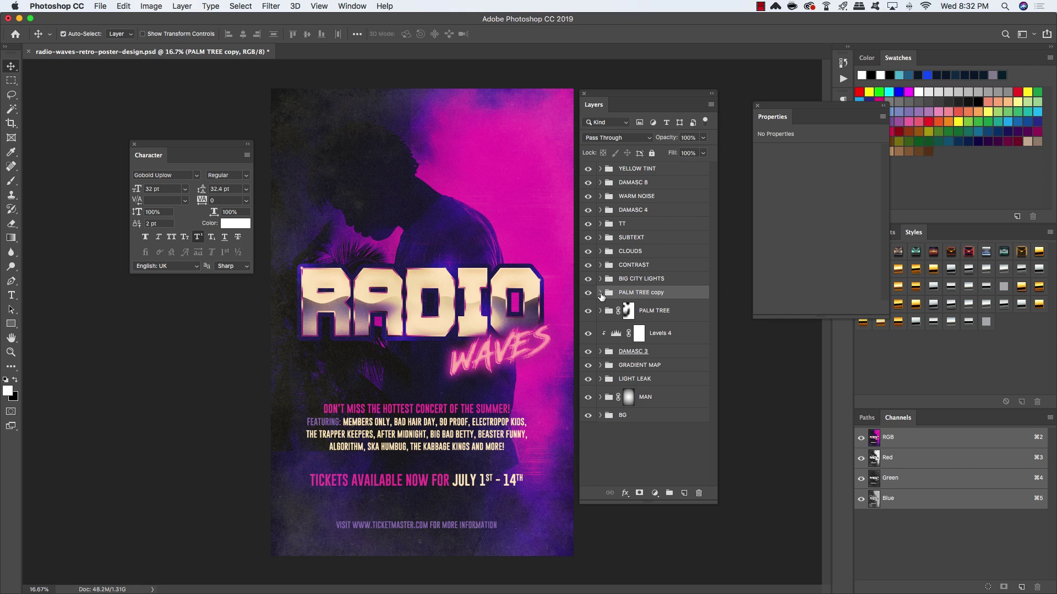
{"action": "left_click", "coordinate": [599, 293]}
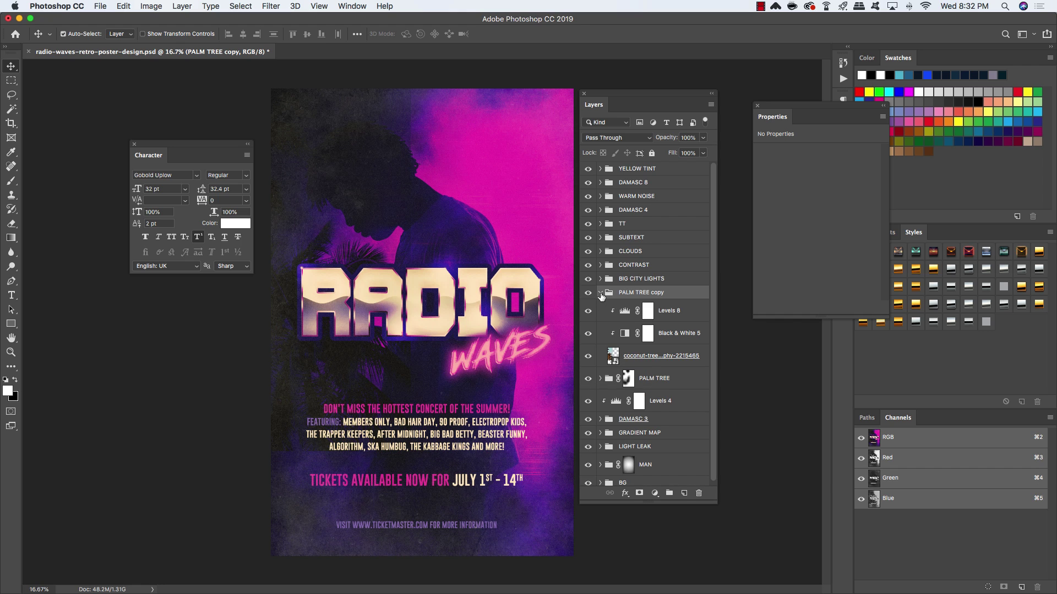
{"action": "left_click", "coordinate": [670, 312]}
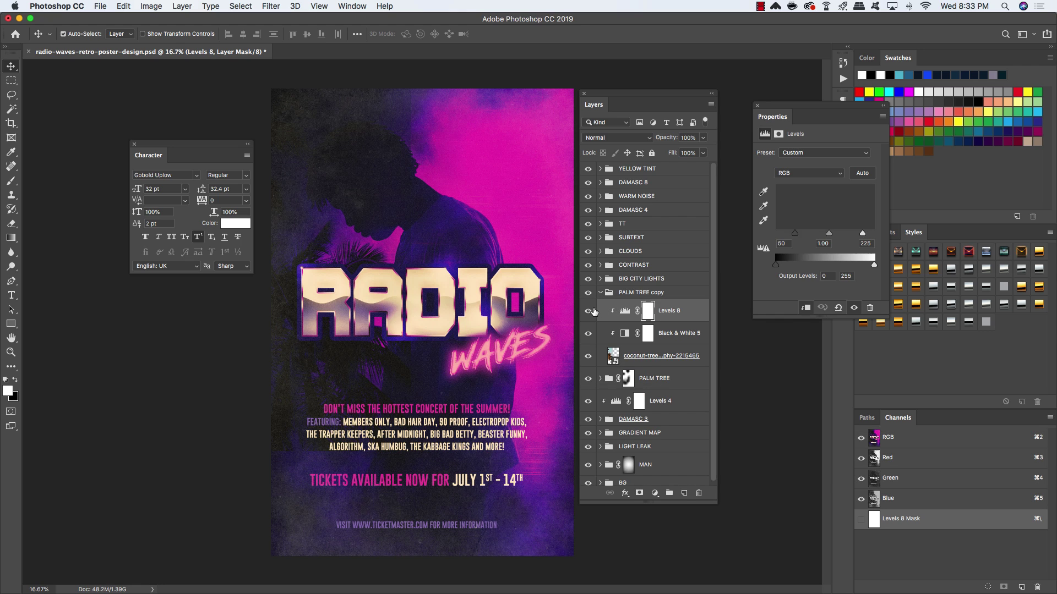
{"action": "left_click", "coordinate": [588, 311]}
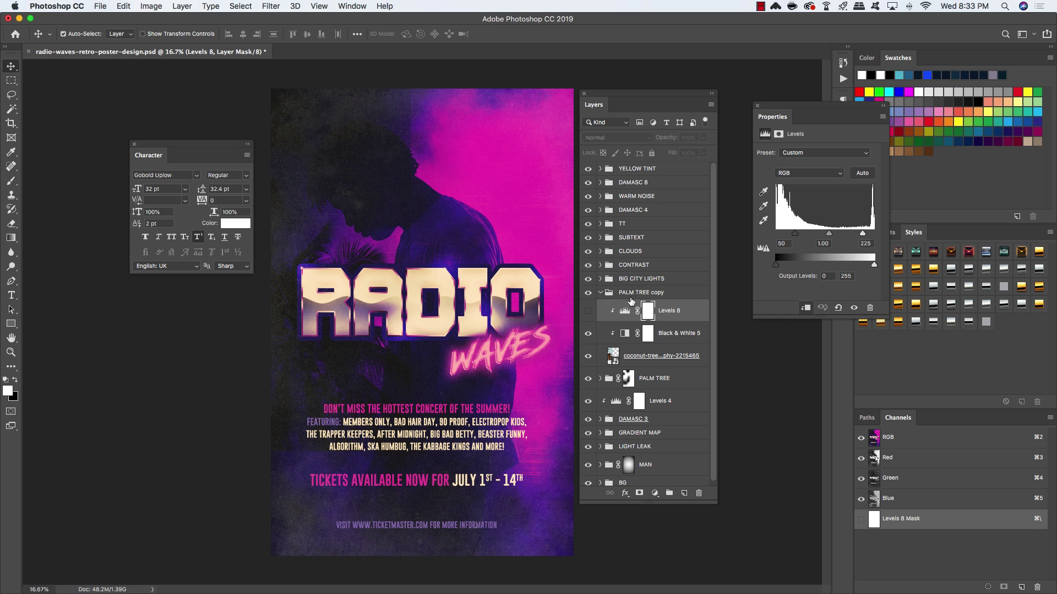
{"action": "left_click", "coordinate": [600, 292]}
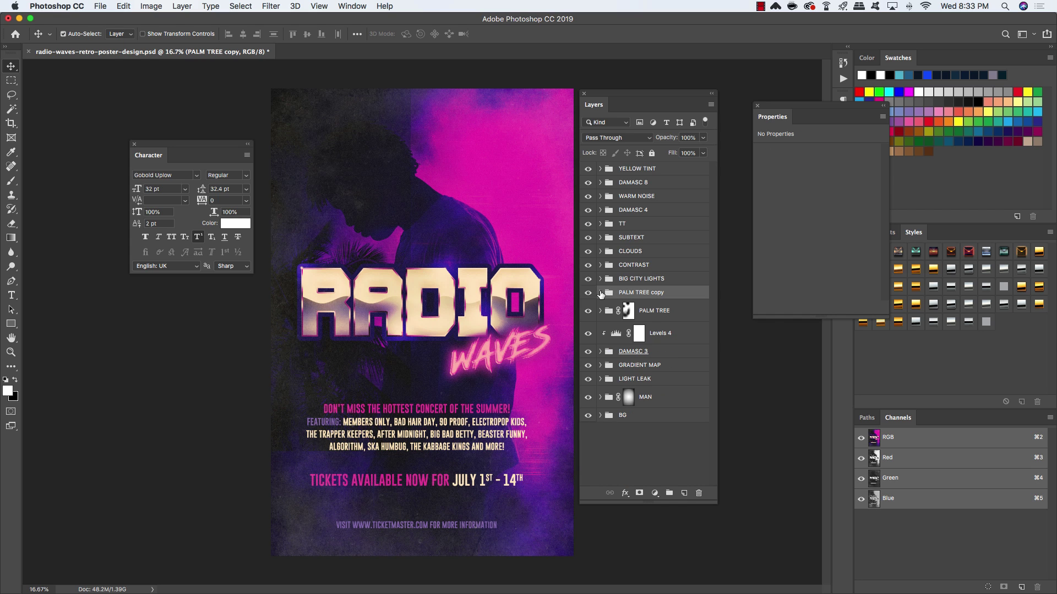
Scale the PALM TREE copy group to about 88.6% and move its centre to about X 2786 px, Y 572 px.
{"action": "key", "text": "super+t"}
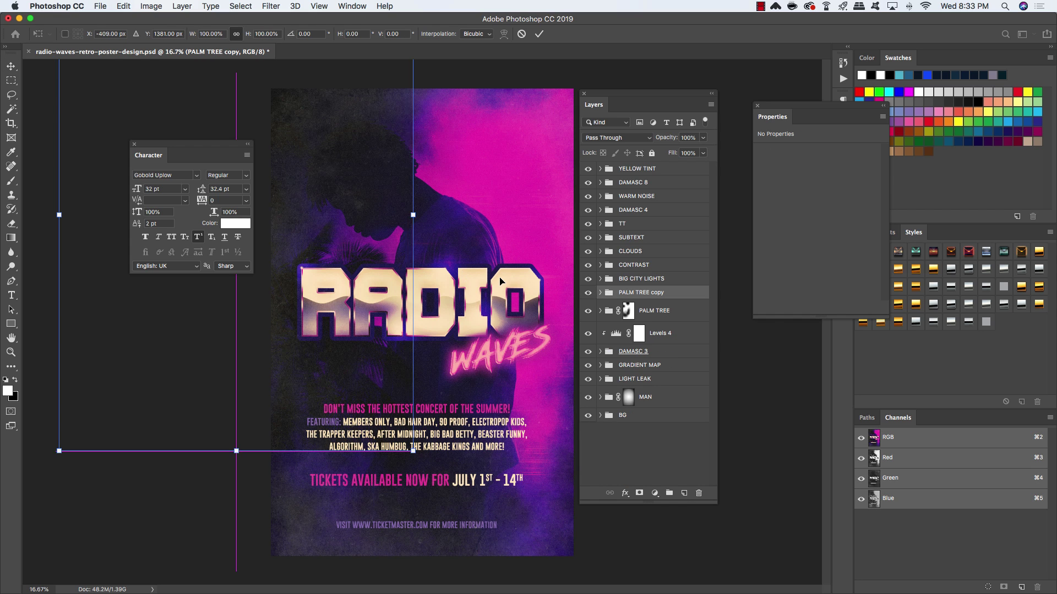
{"action": "left_click_drag", "start_coordinate": [323, 333], "coordinate": [540, 281]}
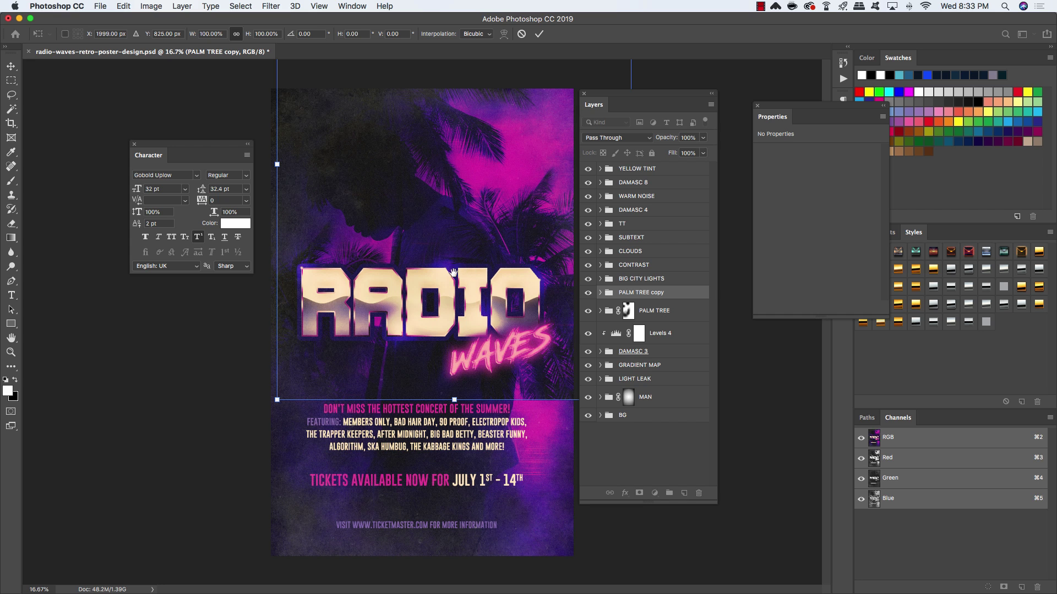
{"action": "left_click_drag", "start_coordinate": [598, 96], "coordinate": [633, 94]}
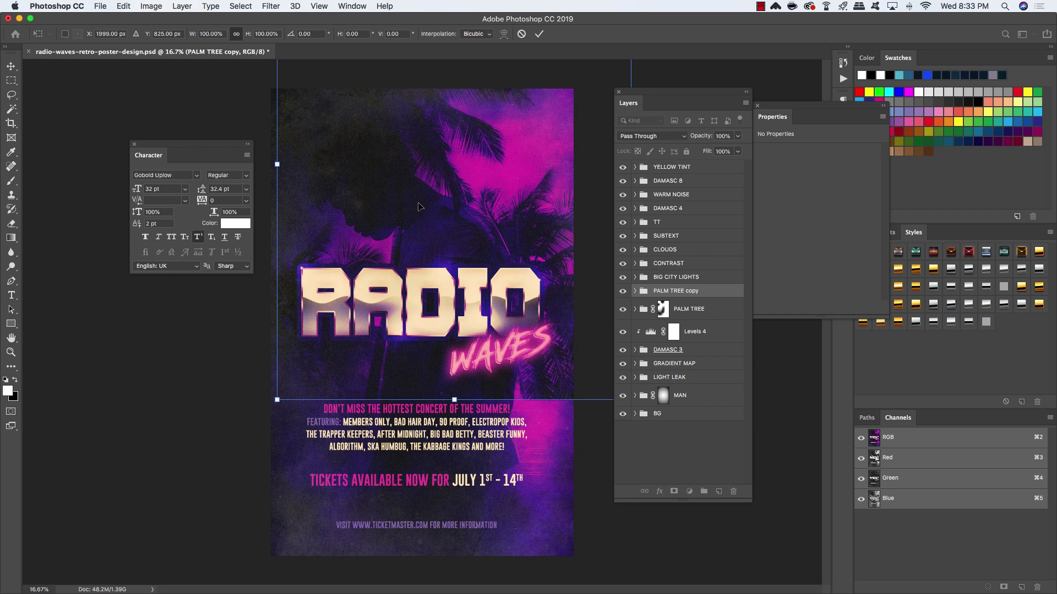
{"action": "left_click_drag", "start_coordinate": [461, 192], "coordinate": [501, 207]}
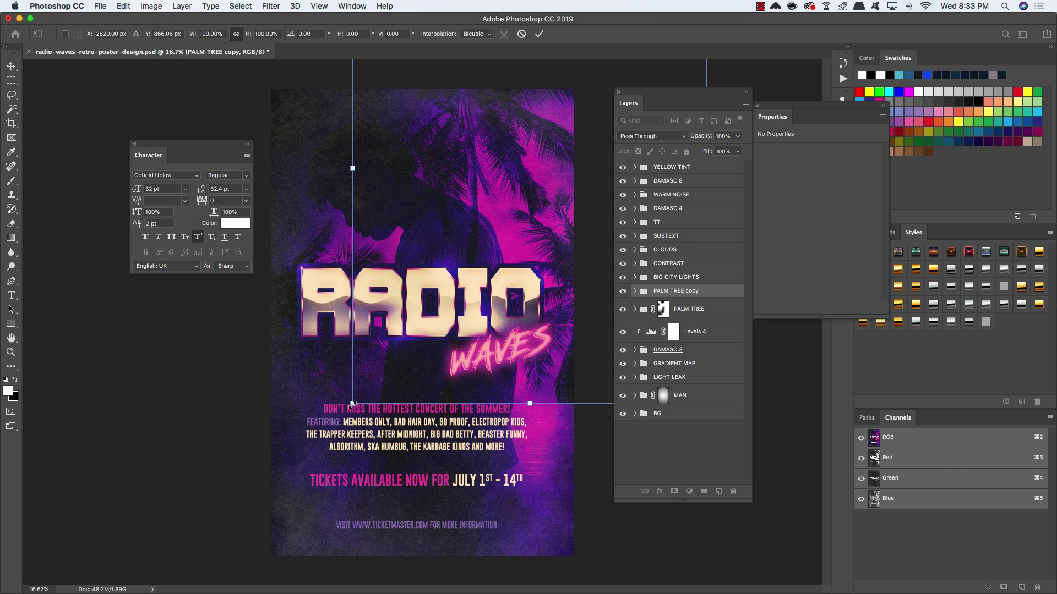
{"action": "left_click_drag", "start_coordinate": [352, 403], "coordinate": [393, 350]}
{"action": "mouse_move", "coordinate": [553, 180]}
{"action": "left_mouse_down"}
{"action": "mouse_move", "coordinate": [536, 160]}
{"action": "mouse_move", "coordinate": [522, 187]}
{"action": "mouse_move", "coordinate": [530, 174]}
{"action": "mouse_move", "coordinate": [540, 188]}
{"action": "left_mouse_up"}
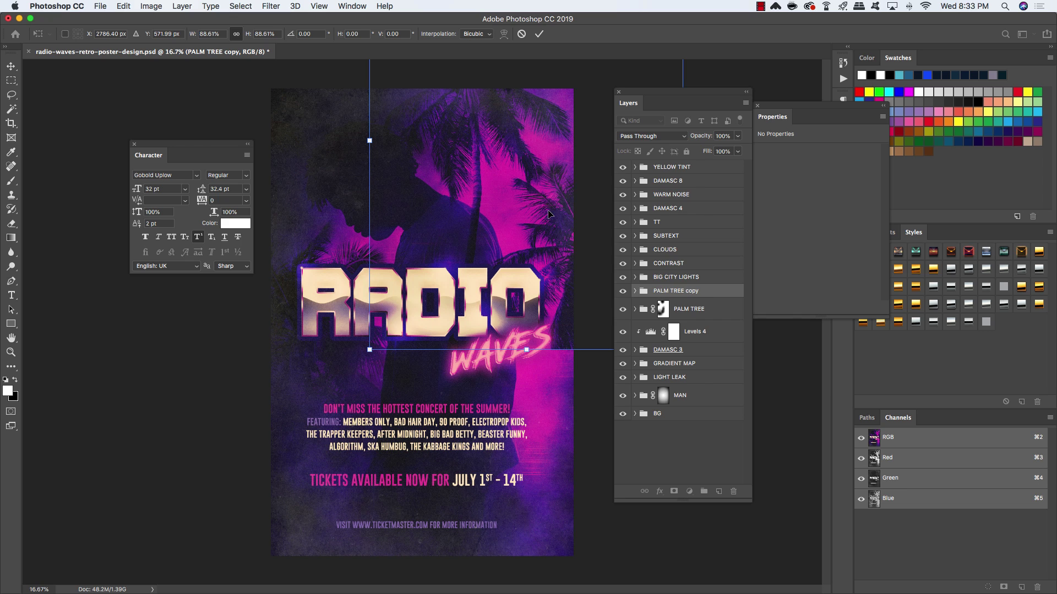
{"action": "key", "text": "Return"}
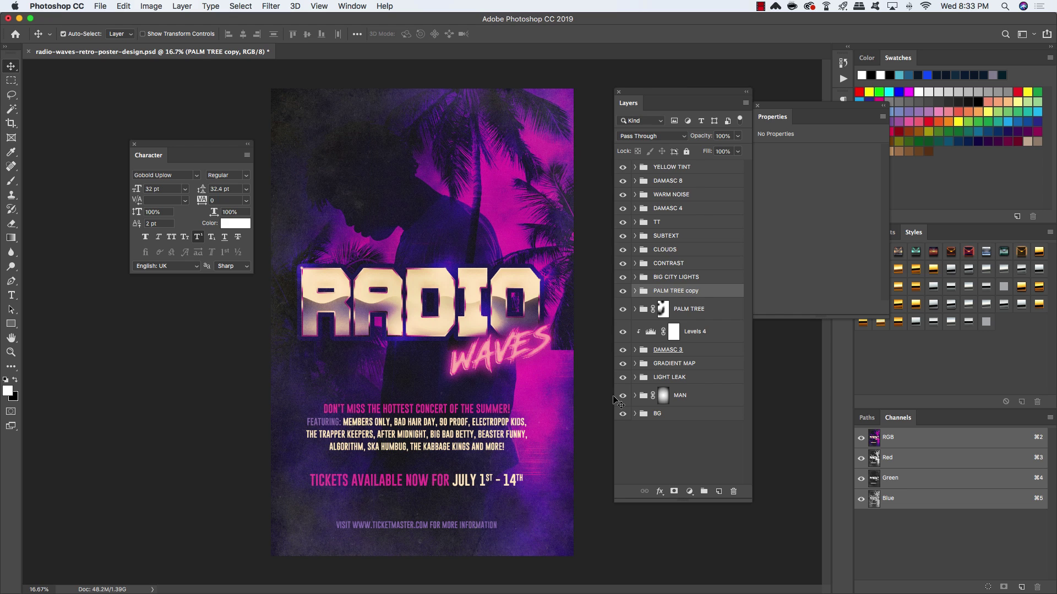
Add a black layer mask to PALM TREE copy and paint white with a 1000 px, 30% opacity brush, revealing palms behind the man.
{"action": "left_click", "coordinate": [675, 492]}
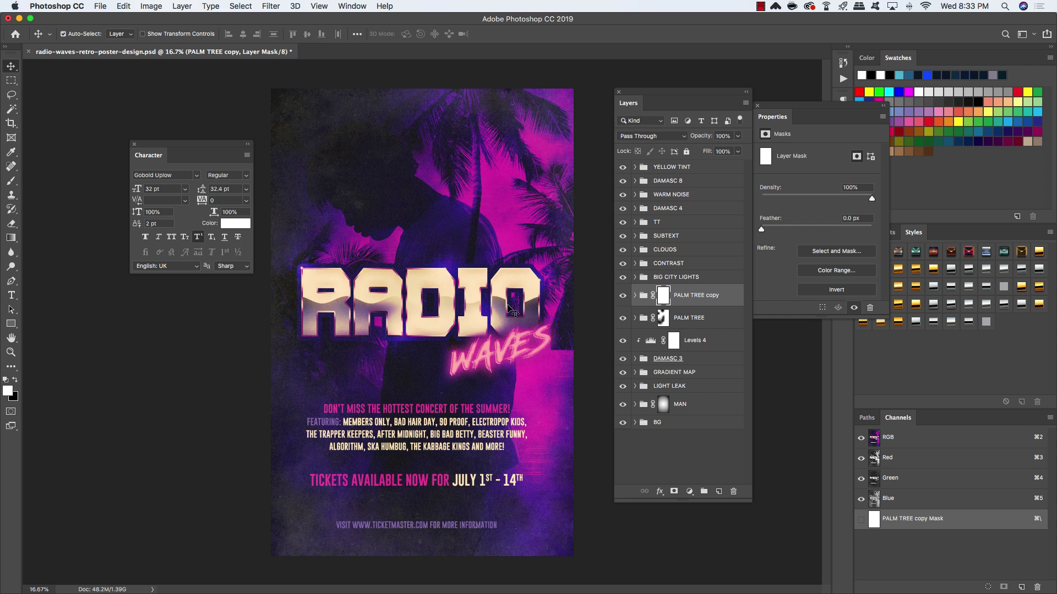
{"action": "key", "text": "super+i"}
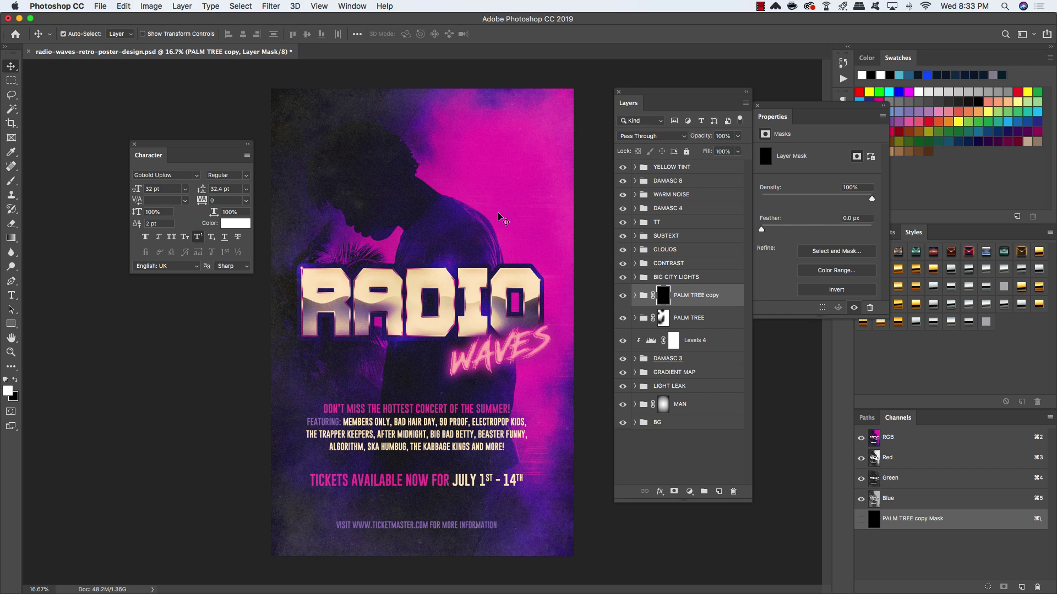
{"action": "key", "text": "b"}
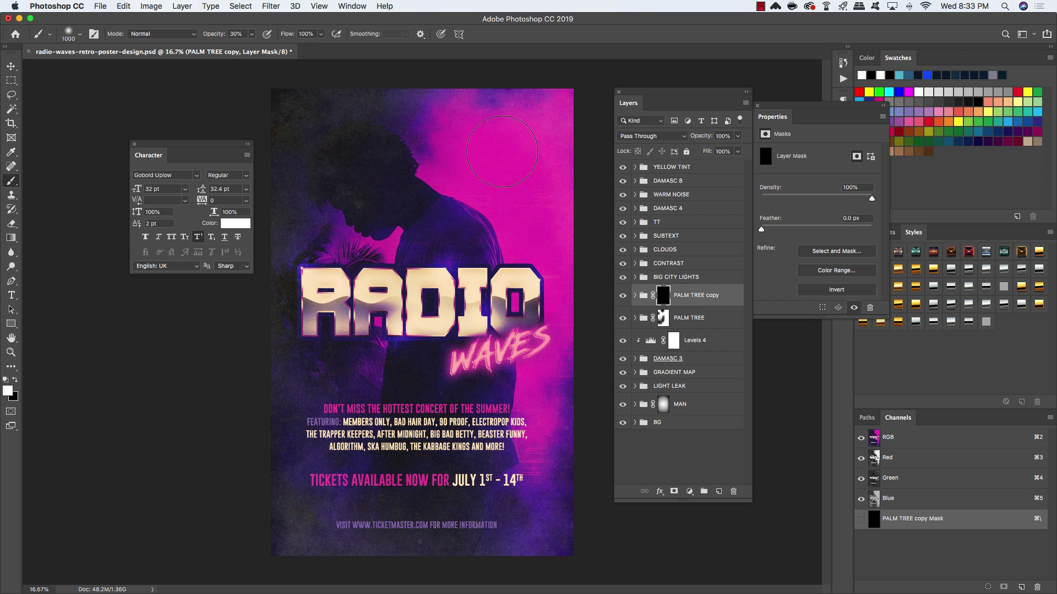
{"action": "mouse_move", "coordinate": [479, 117]}
{"action": "left_mouse_down"}
{"action": "mouse_move", "coordinate": [427, 102]}
{"action": "mouse_move", "coordinate": [533, 104]}
{"action": "mouse_move", "coordinate": [551, 122]}
{"action": "mouse_move", "coordinate": [538, 157]}
{"action": "mouse_move", "coordinate": [465, 146]}
{"action": "mouse_move", "coordinate": [474, 145]}
{"action": "mouse_move", "coordinate": [468, 154]}
{"action": "mouse_move", "coordinate": [469, 110]}
{"action": "mouse_move", "coordinate": [460, 107]}
{"action": "mouse_move", "coordinate": [533, 176]}
{"action": "mouse_move", "coordinate": [549, 236]}
{"action": "mouse_move", "coordinate": [569, 247]}
{"action": "mouse_move", "coordinate": [575, 322]}
{"action": "mouse_move", "coordinate": [571, 263]}
{"action": "mouse_move", "coordinate": [550, 224]}
{"action": "mouse_move", "coordinate": [485, 161]}
{"action": "mouse_move", "coordinate": [483, 176]}
{"action": "mouse_move", "coordinate": [585, 200]}
{"action": "mouse_move", "coordinate": [597, 254]}
{"action": "mouse_move", "coordinate": [583, 354]}
{"action": "mouse_move", "coordinate": [571, 358]}
{"action": "left_mouse_up"}
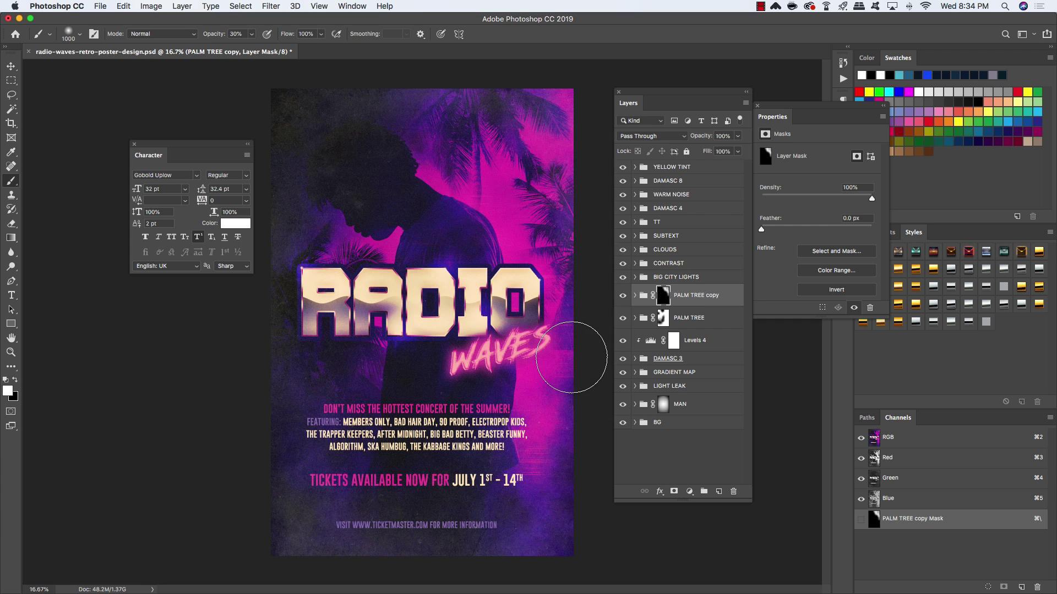
{"action": "key", "text": "x"}
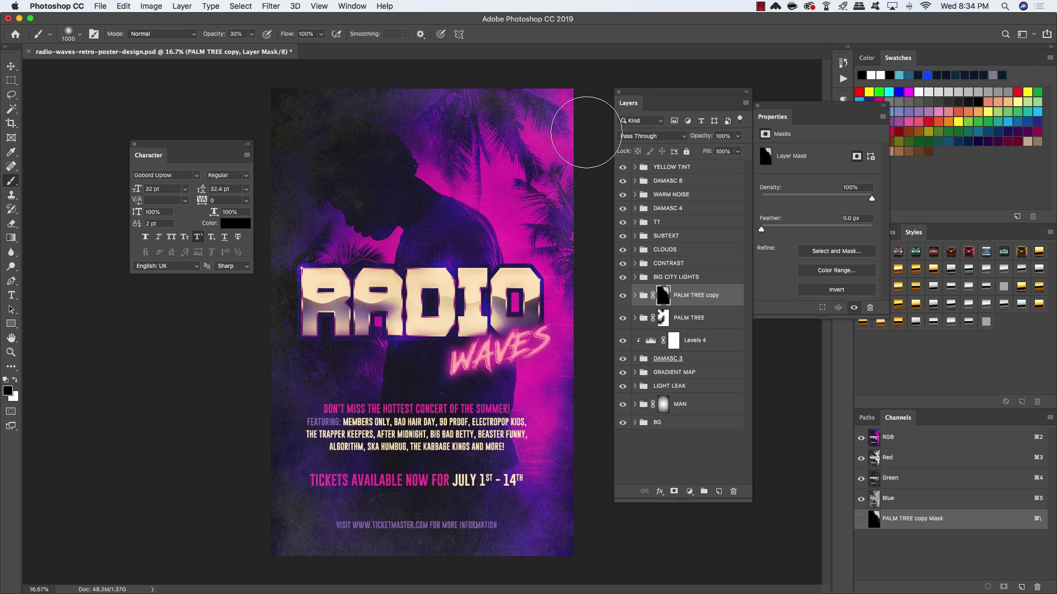
{"action": "key", "text": "x"}
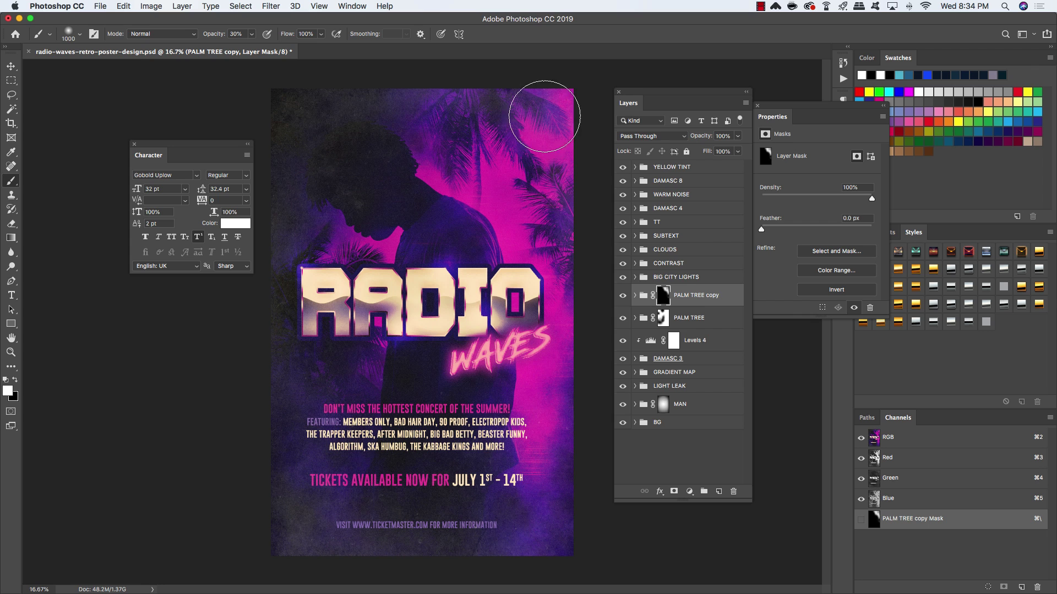
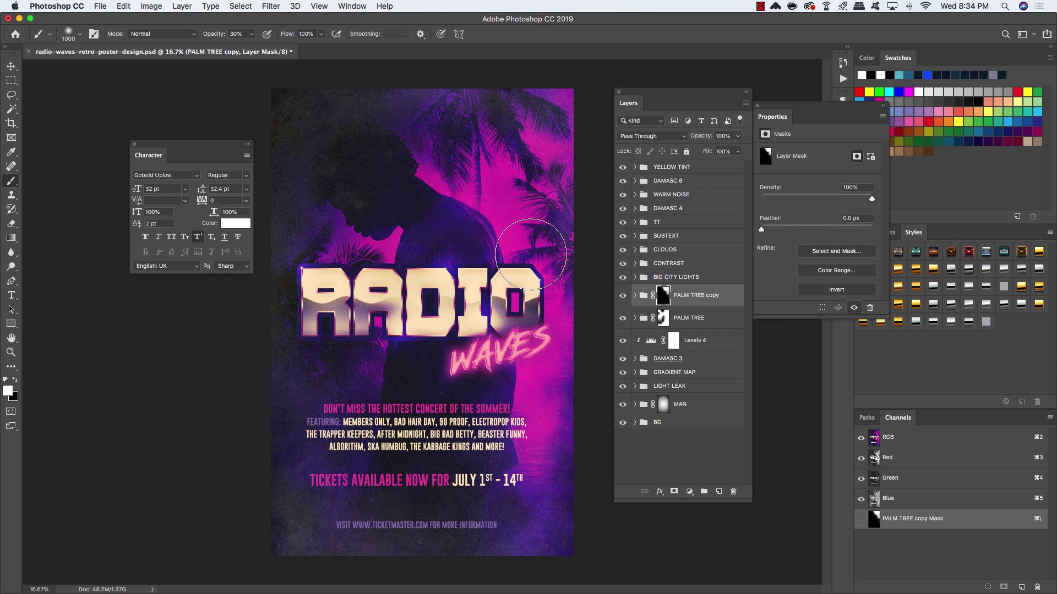
Paint black on the PALM TREE copy mask with a 30% opacity brush, about 600 to 700 px, fading palms over the man's back.
{"action": "key", "text": "x"}
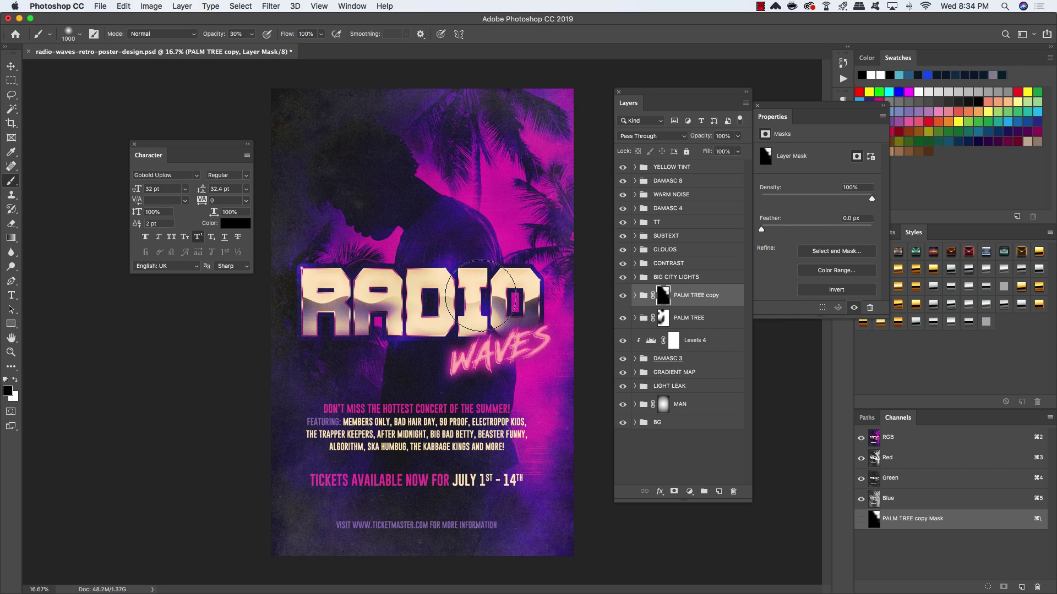
{"action": "key", "text": "bracketleft"}
{"action": "key", "text": "bracketleft"}
{"action": "key", "text": "bracketleft"}
{"action": "key", "text": "bracketleft"}
{"action": "key", "text": "bracketleft"}
{"action": "key", "text": "bracketright"}
{"action": "key", "text": "bracketright"}
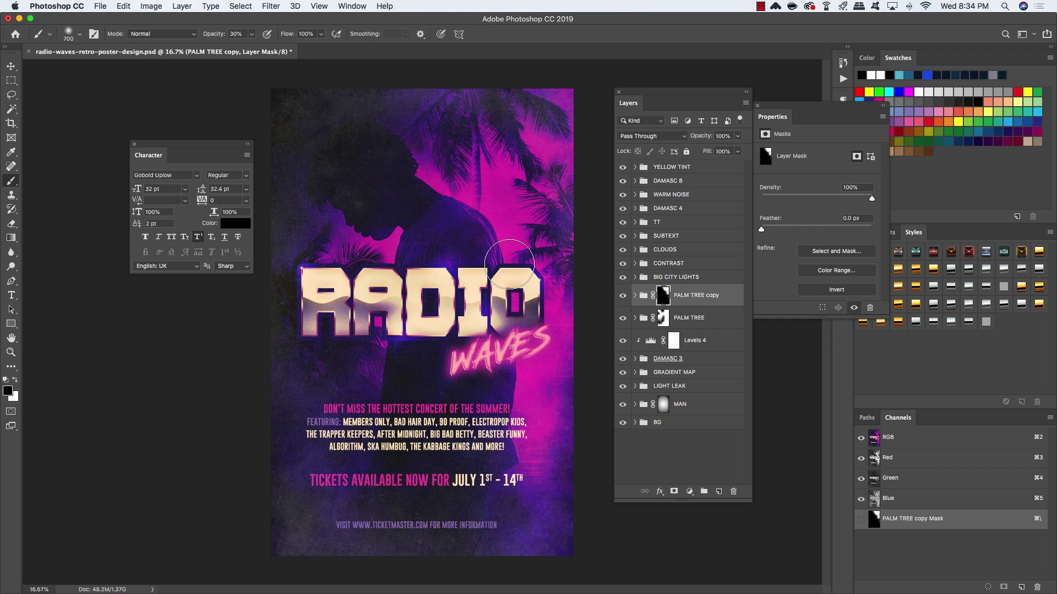
{"action": "key", "text": "bracketleft"}
{"action": "key", "text": "bracketleft"}
{"action": "key", "text": "bracketright"}
{"action": "key", "text": "bracketright"}
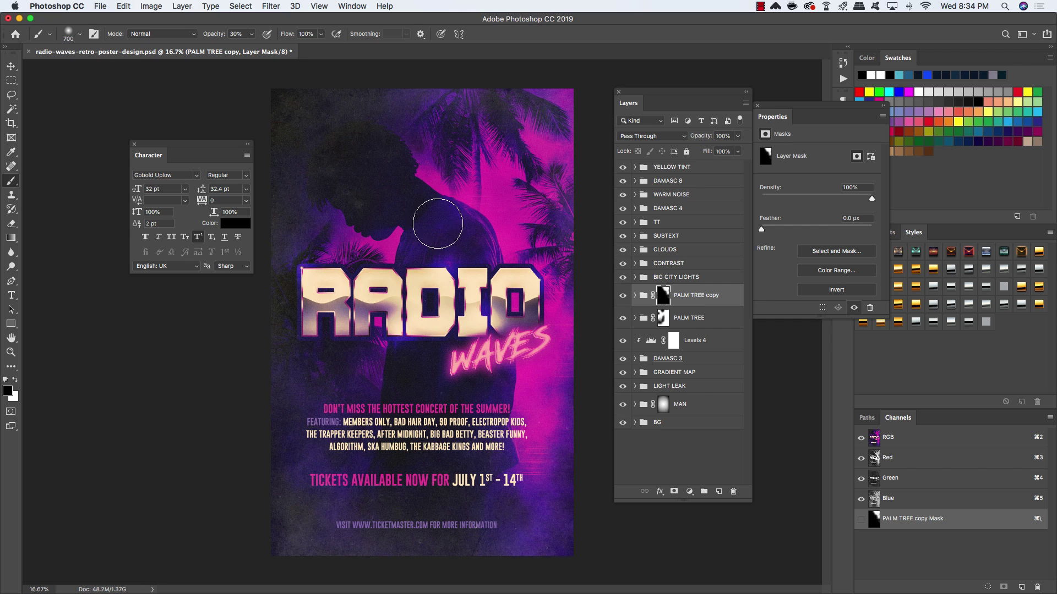
{"action": "key", "text": "bracketleft"}
Group everything from YELLOW TINT down to BG and name the group ALL LAYERS.
{"action": "left_click", "coordinate": [695, 170]}
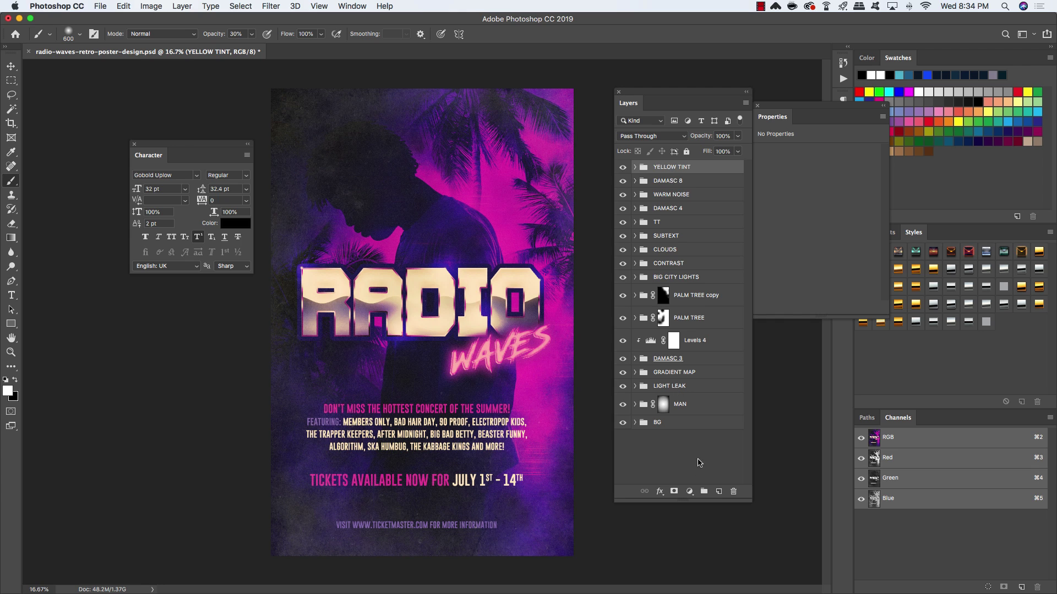
{"action": "left_click", "coordinate": [697, 427], "text": "shift"}
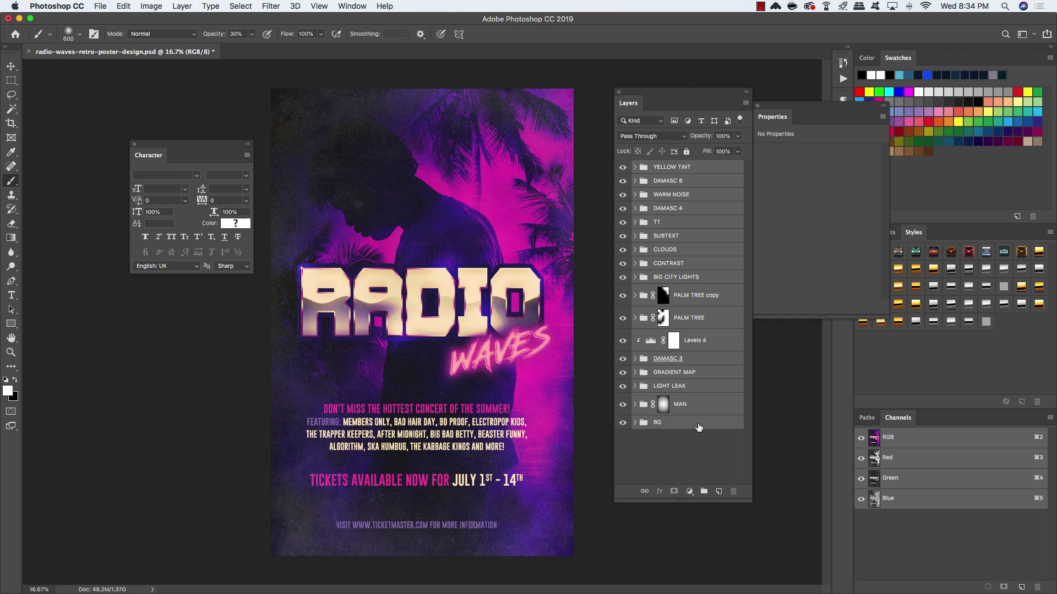
{"action": "key", "text": "super+g"}
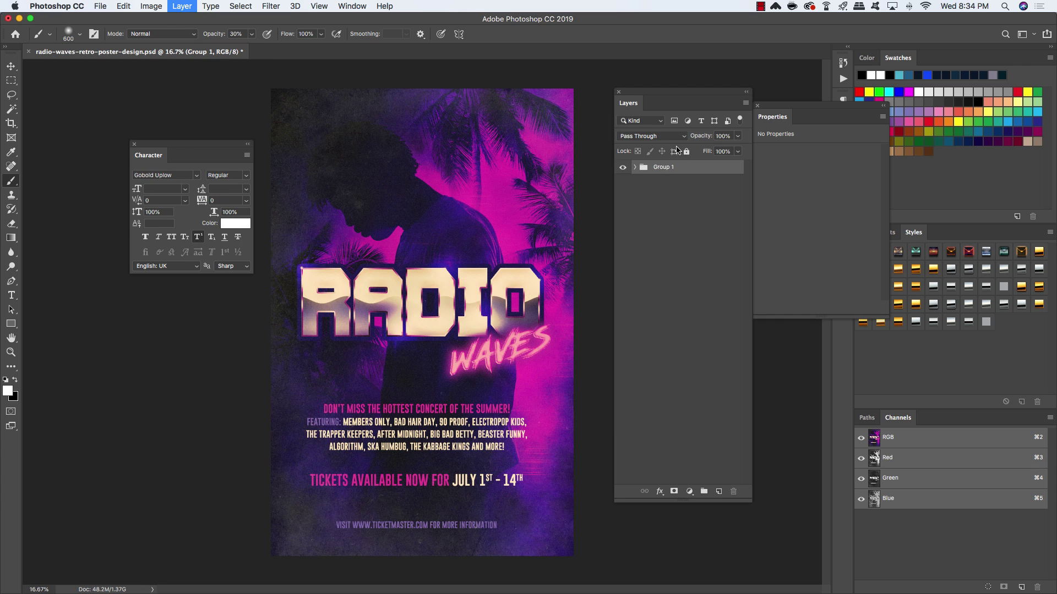
{"action": "double_click", "coordinate": [663, 167]}
{"action": "type", "text": "ALL LAYERS"}
{"action": "key", "text": "Return"}
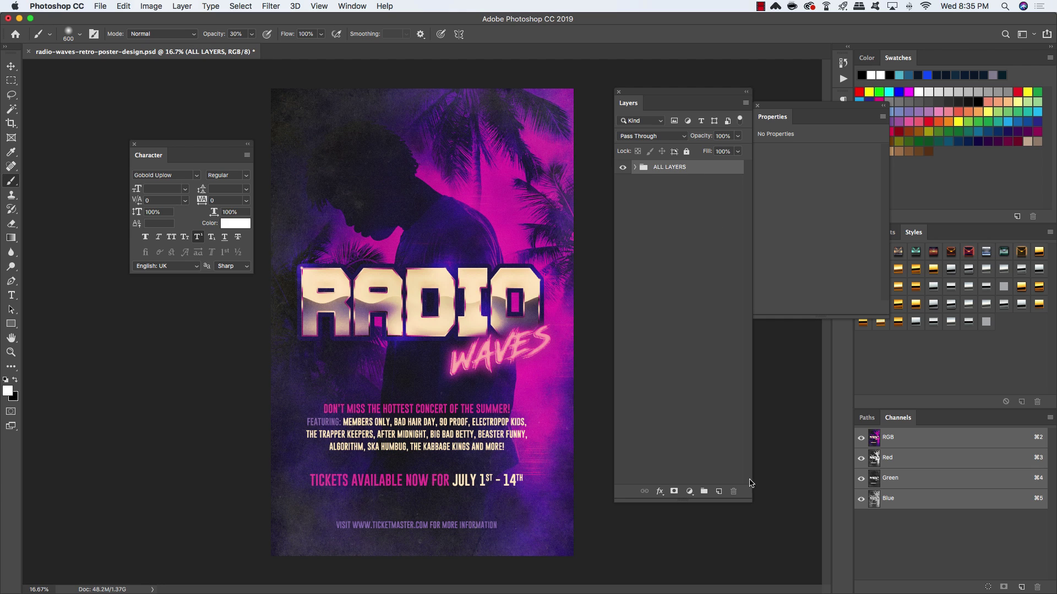
Shrink the Layers panel to fit its single group, close the Properties and Character panels, and move Layers nearer the poster.
{"action": "left_click_drag", "start_coordinate": [749, 501], "coordinate": [744, 227]}
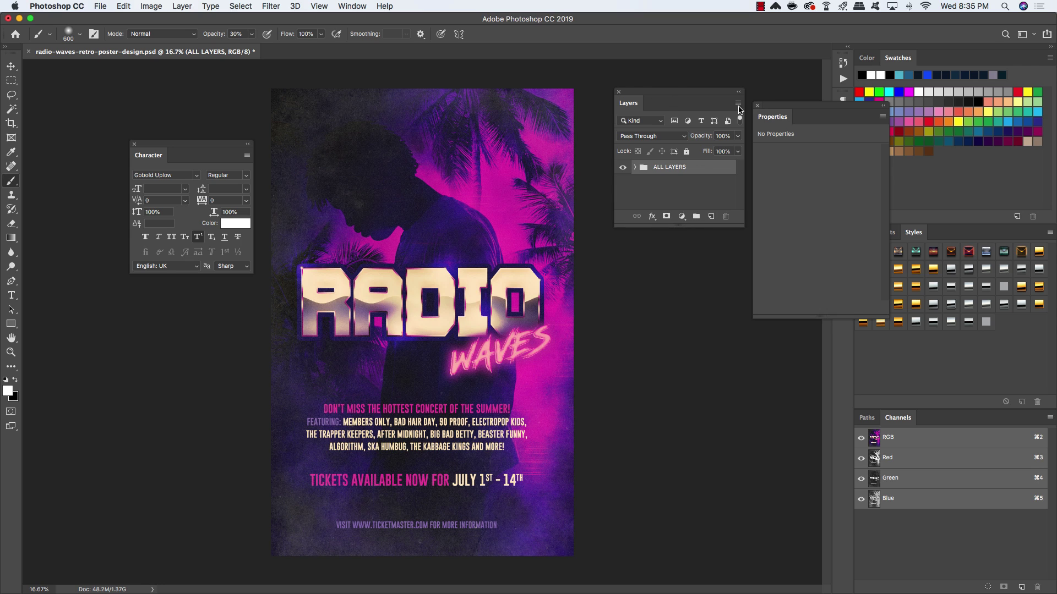
{"action": "left_click", "coordinate": [757, 106]}
{"action": "left_click", "coordinate": [135, 144]}
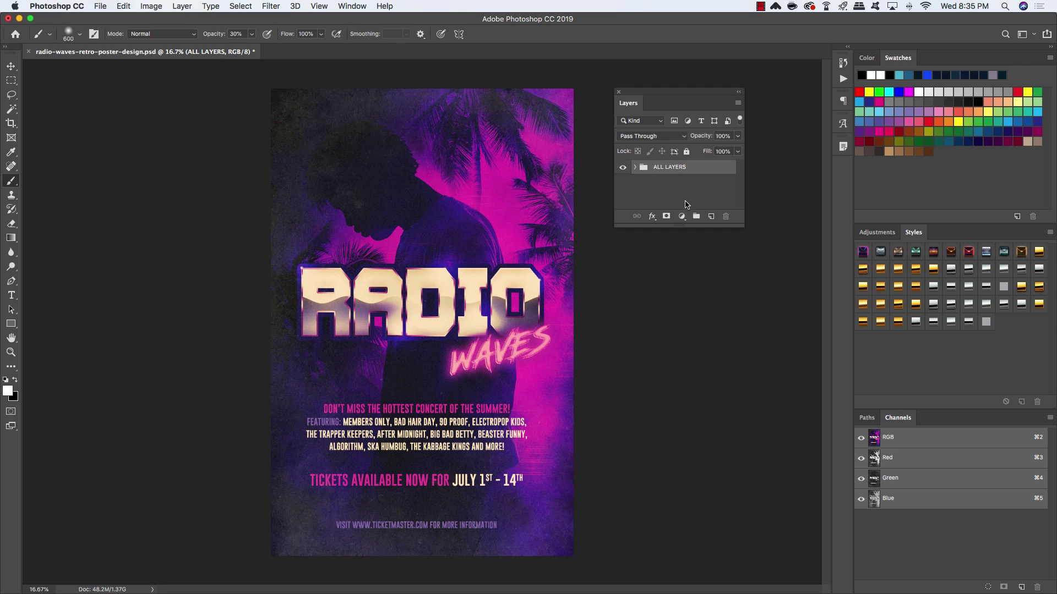
{"action": "key", "text": "v"}
{"action": "left_click_drag", "start_coordinate": [643, 95], "coordinate": [627, 118]}
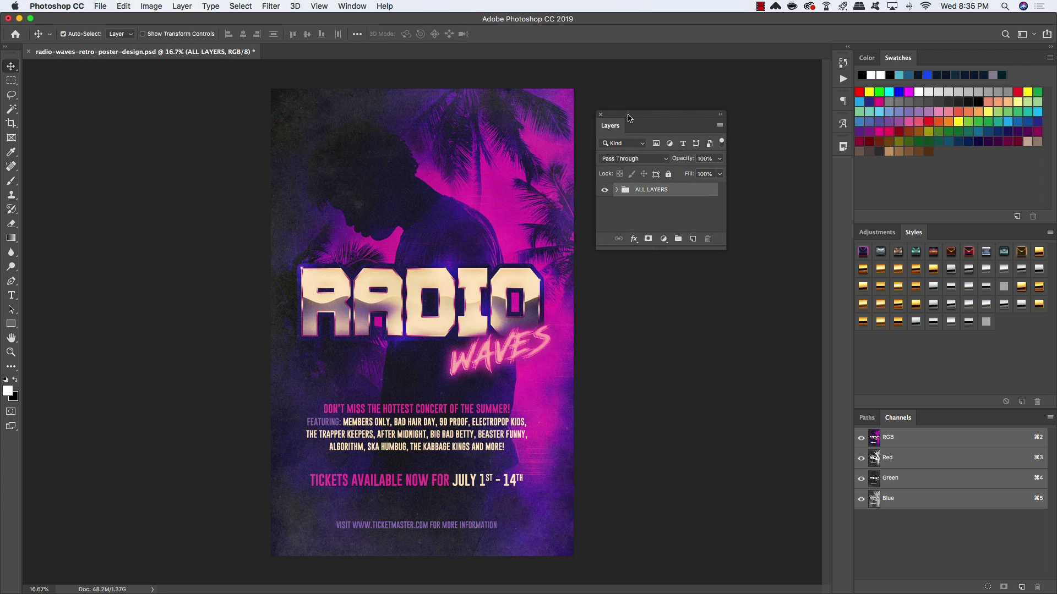